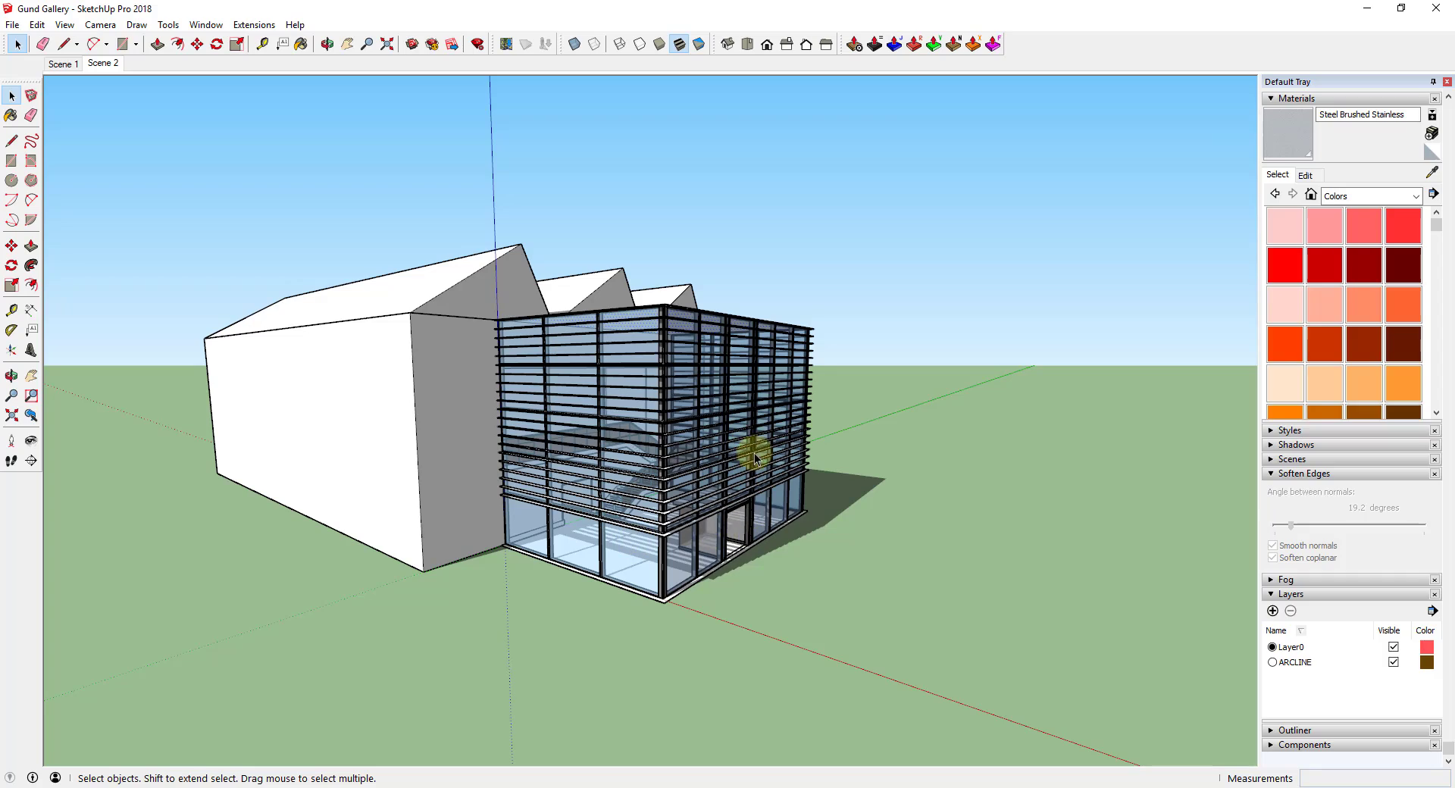
Examine the gallery model's exterior and compare it with the building photos on the Gund Gallery website in the browser
{"action": "middle_click_drag", "start_coordinate": [721, 423], "coordinate": [713, 318]}
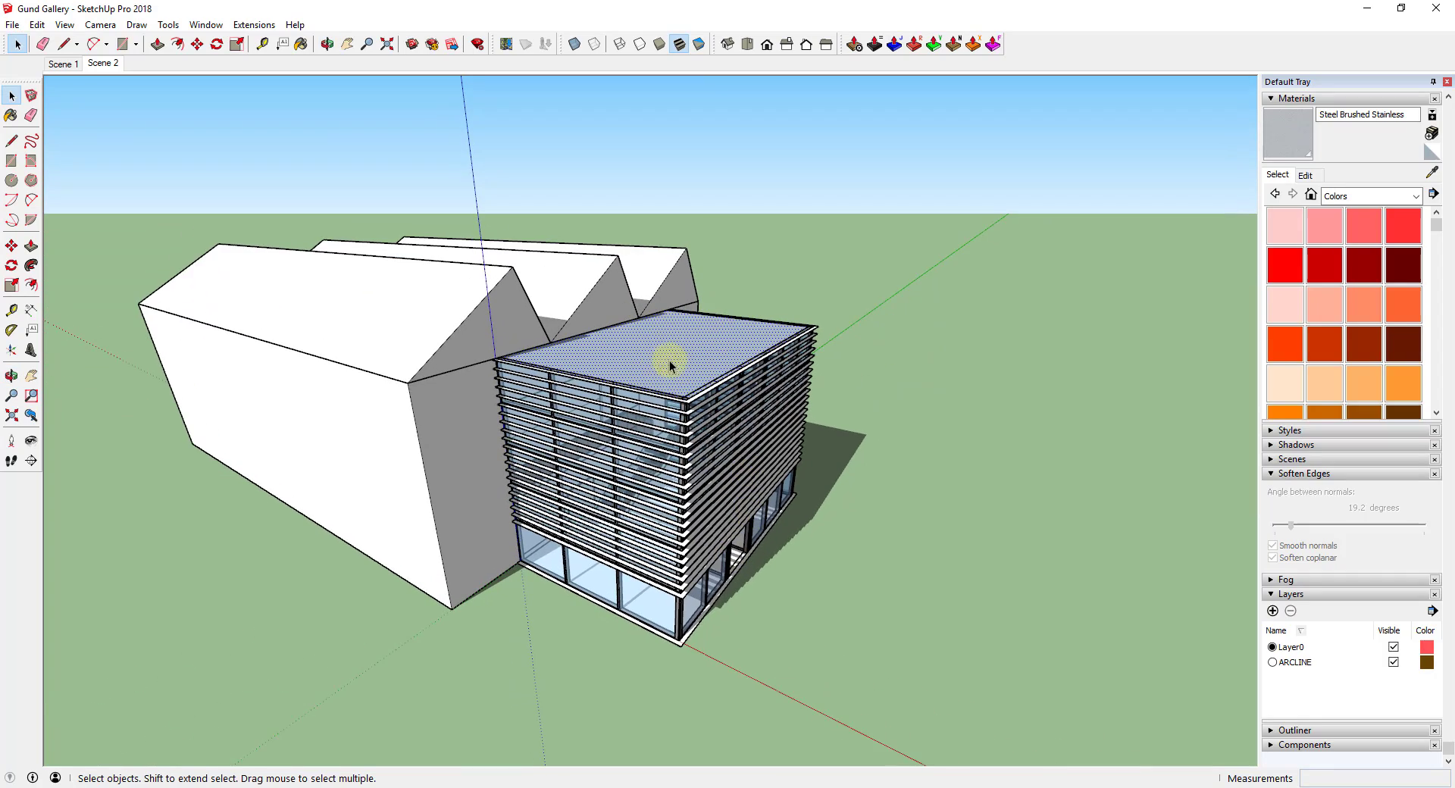
{"action": "middle_click_drag", "start_coordinate": [568, 524], "coordinate": [678, 461]}
{"action": "scroll", "coordinate": [648, 485], "scroll_direction": "up", "scroll_amount": 3}
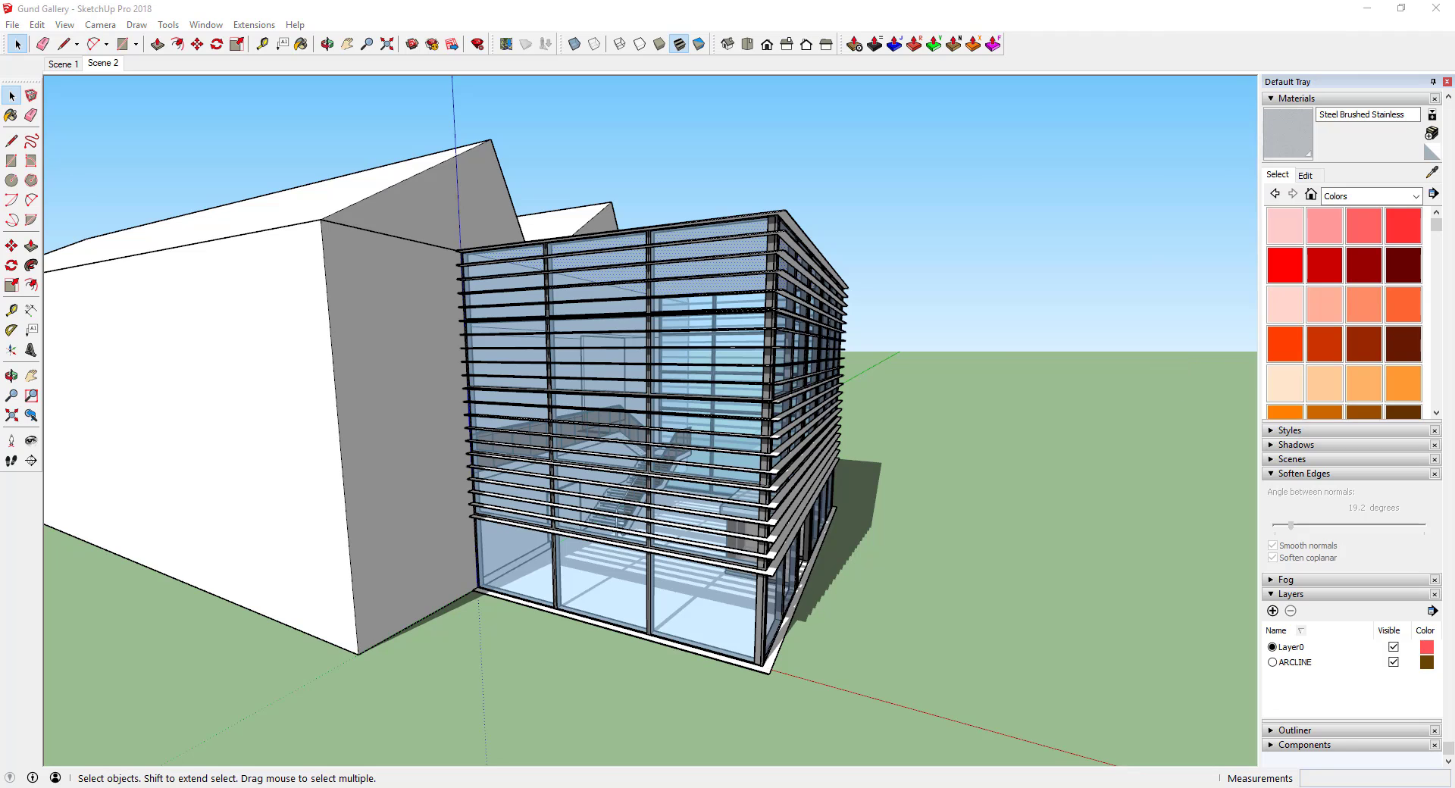
{"action": "left_click_drag", "start_coordinate": [0, 16], "coordinate": [447, 0]}
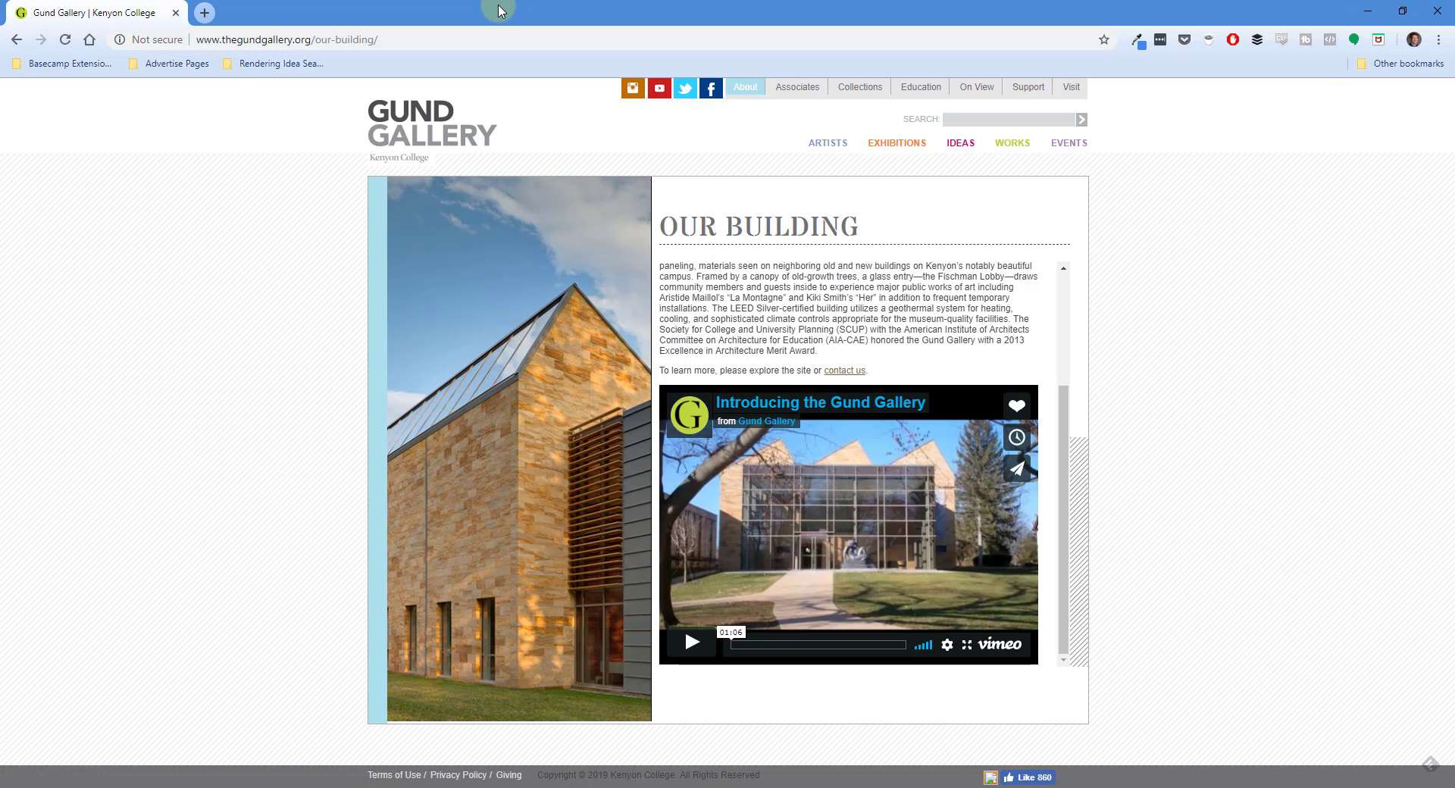
{"action": "left_click_drag", "start_coordinate": [489, 6], "coordinate": [1454, 206]}
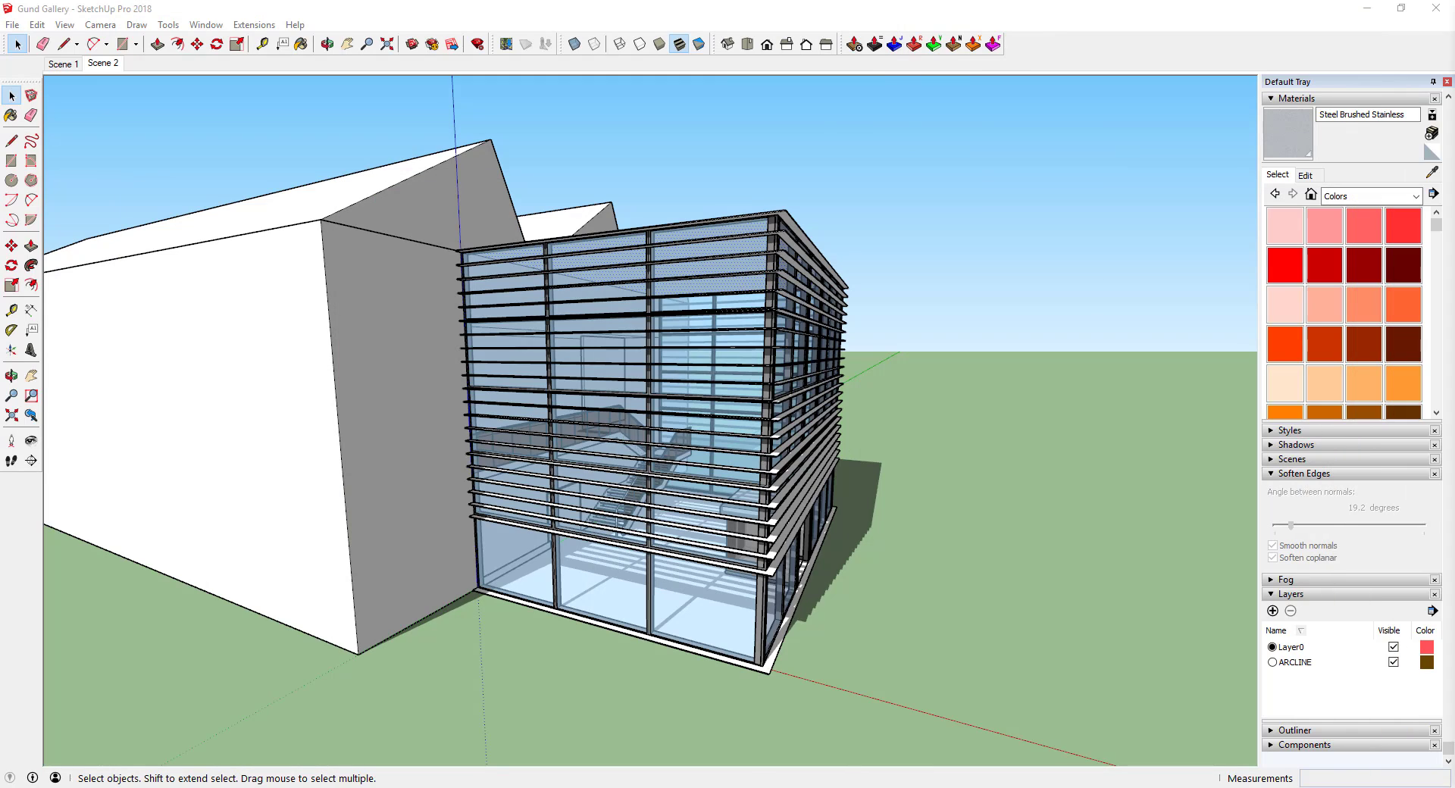
Activate the interior view saved as Scene 2 and adjust the shadow time to 12:10 PM
{"action": "left_click", "coordinate": [105, 63]}
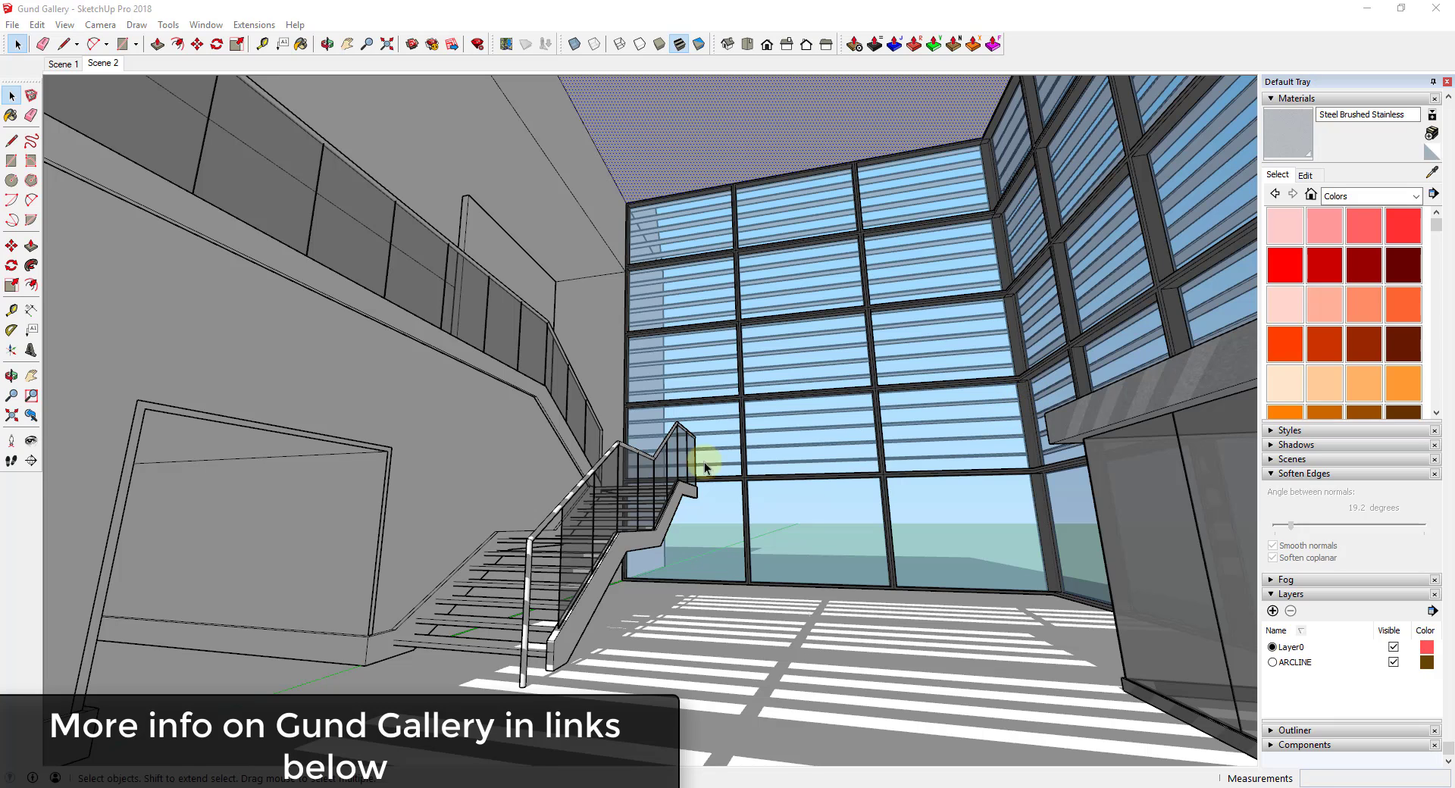
{"action": "left_click", "coordinate": [1278, 446]}
{"action": "left_click_drag", "start_coordinate": [1342, 485], "coordinate": [1340, 487]}
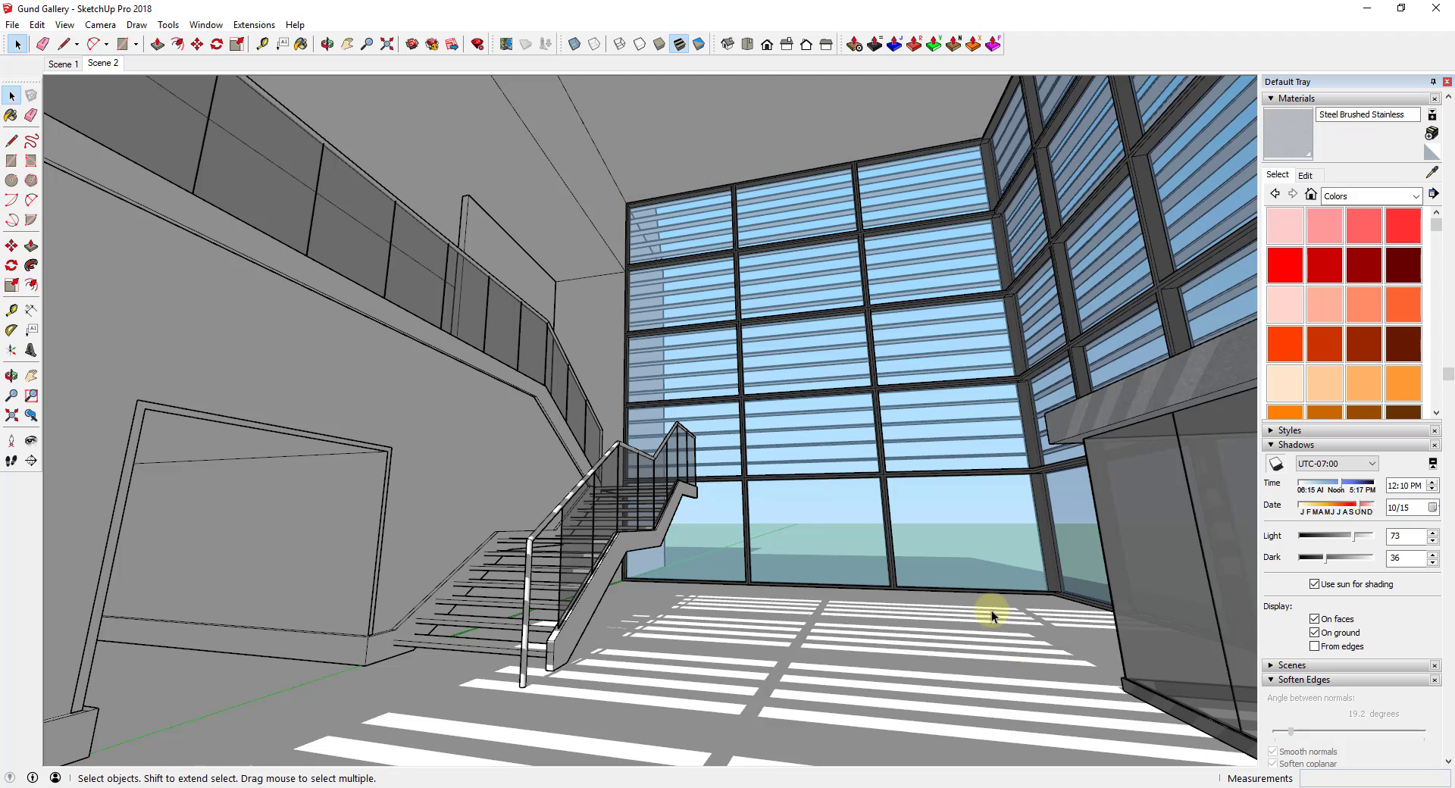
Look around the lobby interior to examine the staircase, the doorway, the glazing and the shadows on the floor
{"action": "middle_click_drag", "start_coordinate": [991, 611], "coordinate": [939, 606]}
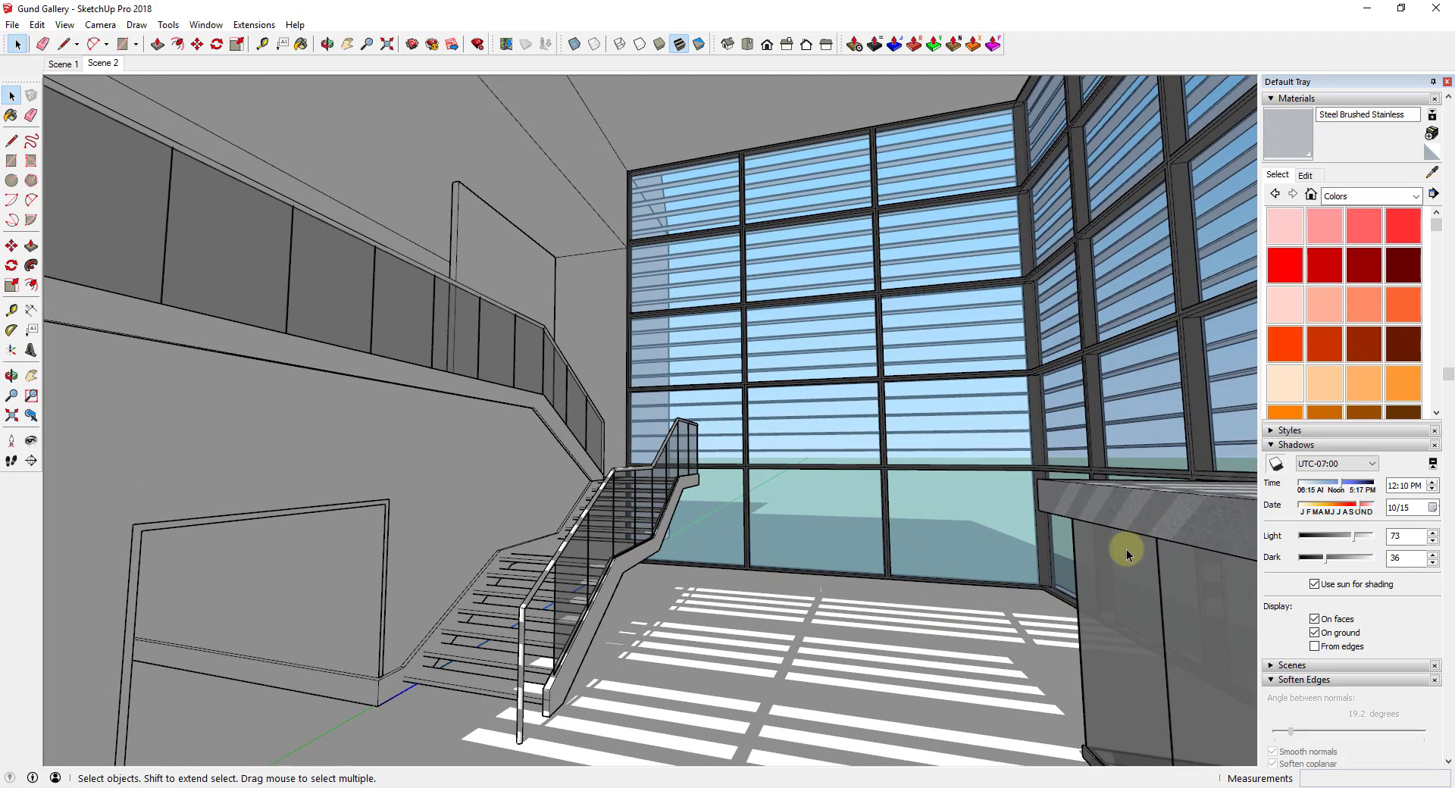
{"action": "left_click", "coordinate": [31, 440]}
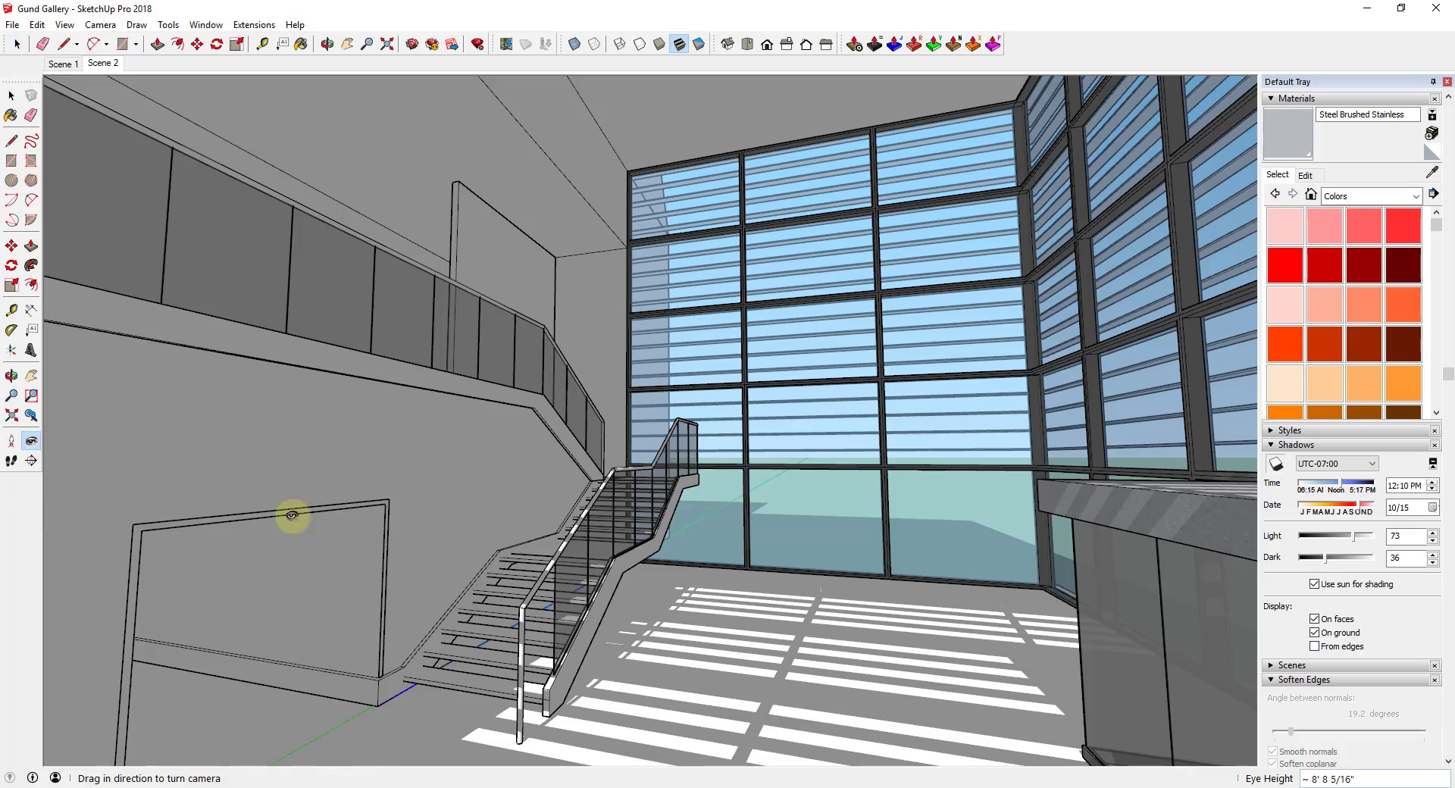
{"action": "left_click_drag", "start_coordinate": [292, 513], "coordinate": [637, 592]}
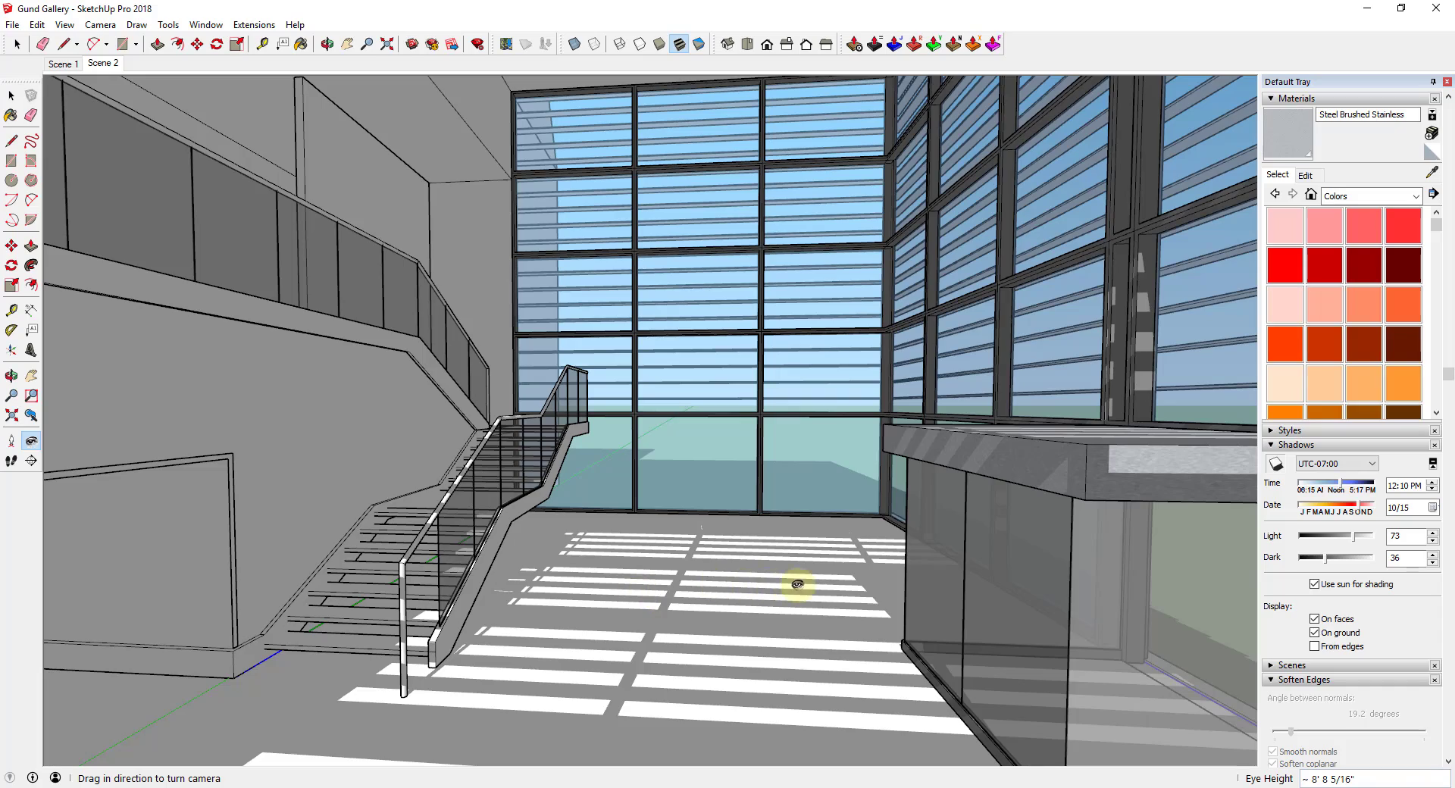
{"action": "left_click_drag", "start_coordinate": [797, 585], "coordinate": [698, 519]}
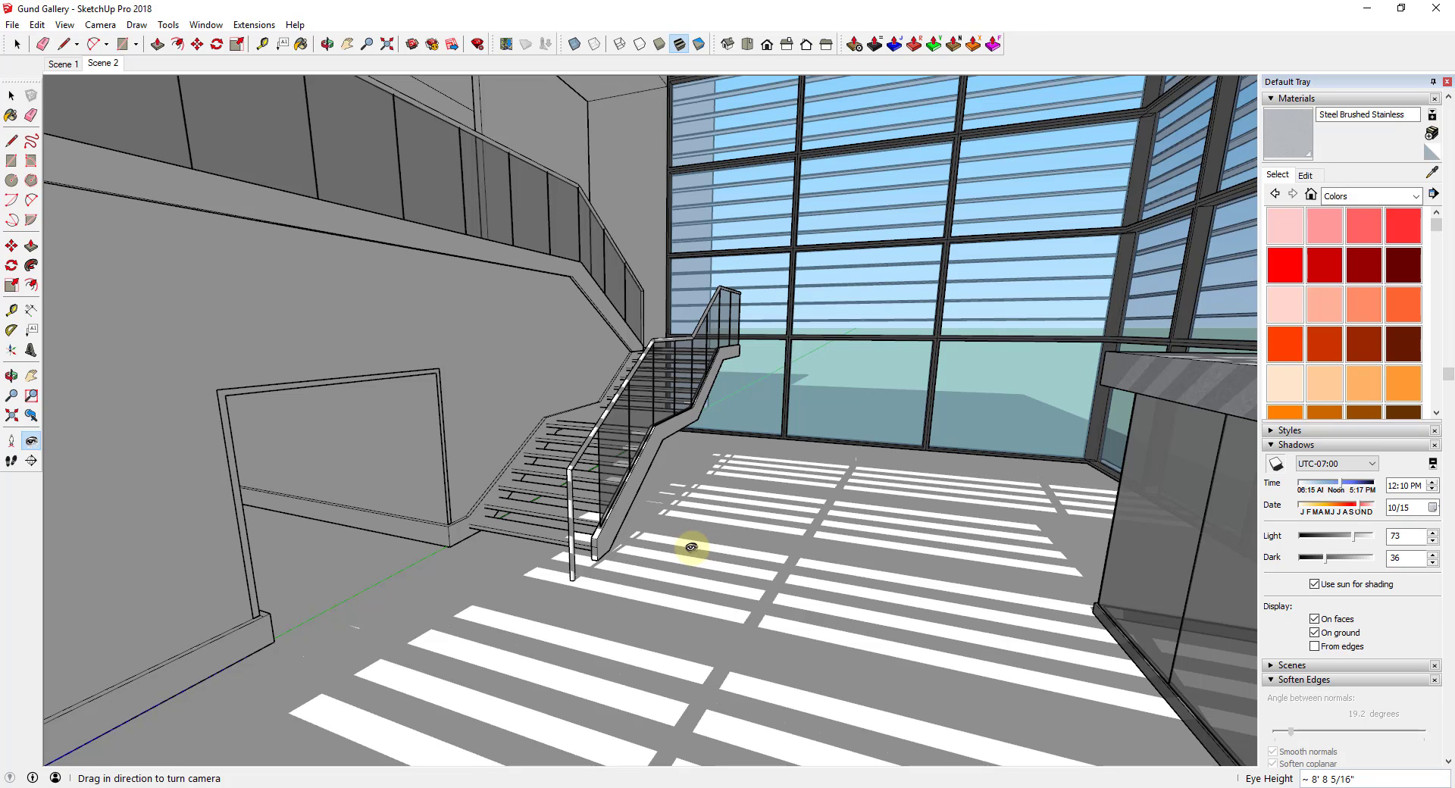
{"action": "left_click_drag", "start_coordinate": [492, 474], "coordinate": [429, 475]}
Open the doorway trim group beside the staircase and push/pull its front face about 5 5/16" into the opening
{"action": "key", "text": "space"}
{"action": "left_click", "coordinate": [538, 462]}
{"action": "scroll", "coordinate": [443, 435], "scroll_direction": "up", "scroll_amount": 3}
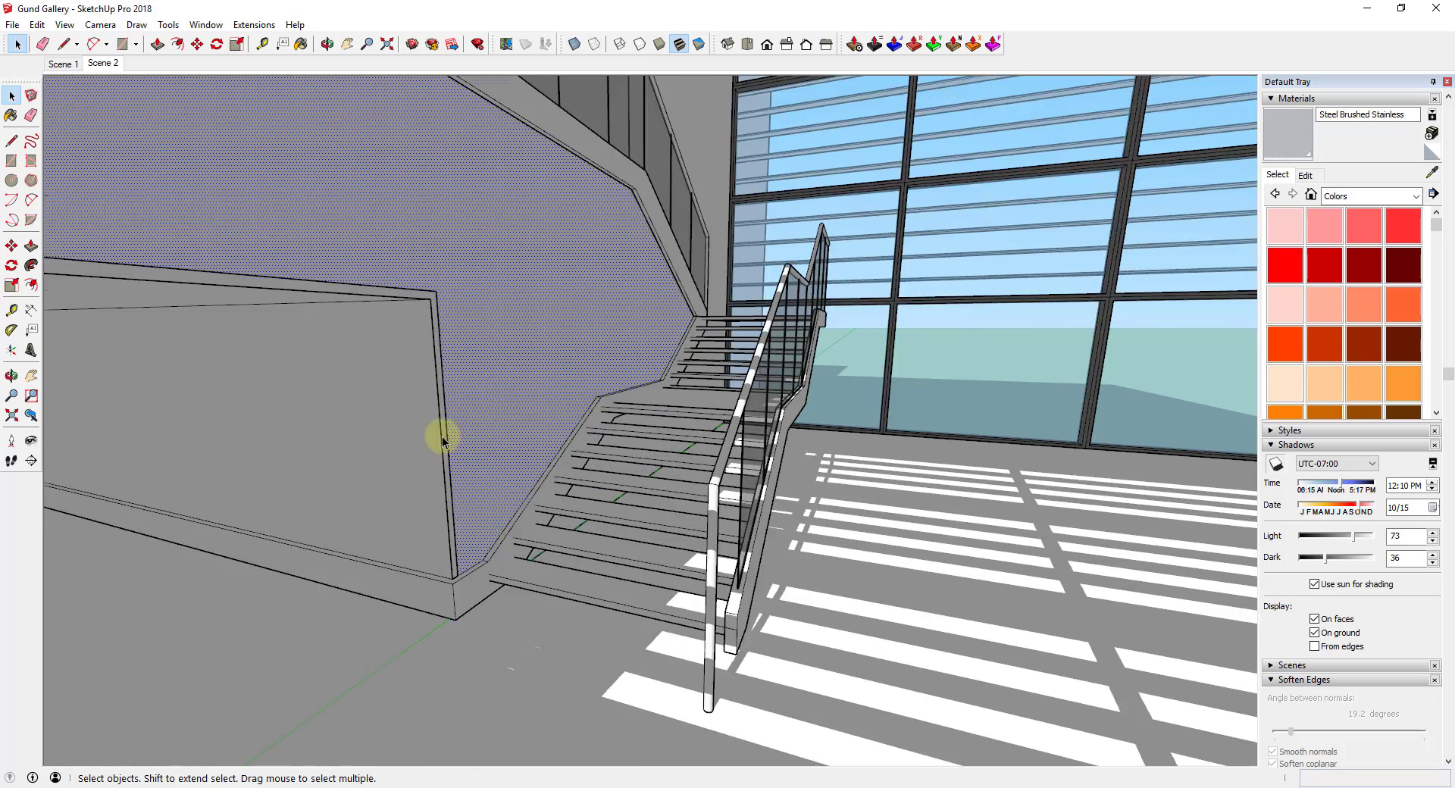
{"action": "mouse_move", "coordinate": [453, 403]}
{"action": "middle_mouse_down"}
{"action": "mouse_move", "coordinate": [578, 379]}
{"action": "mouse_move", "coordinate": [455, 381]}
{"action": "middle_mouse_up"}
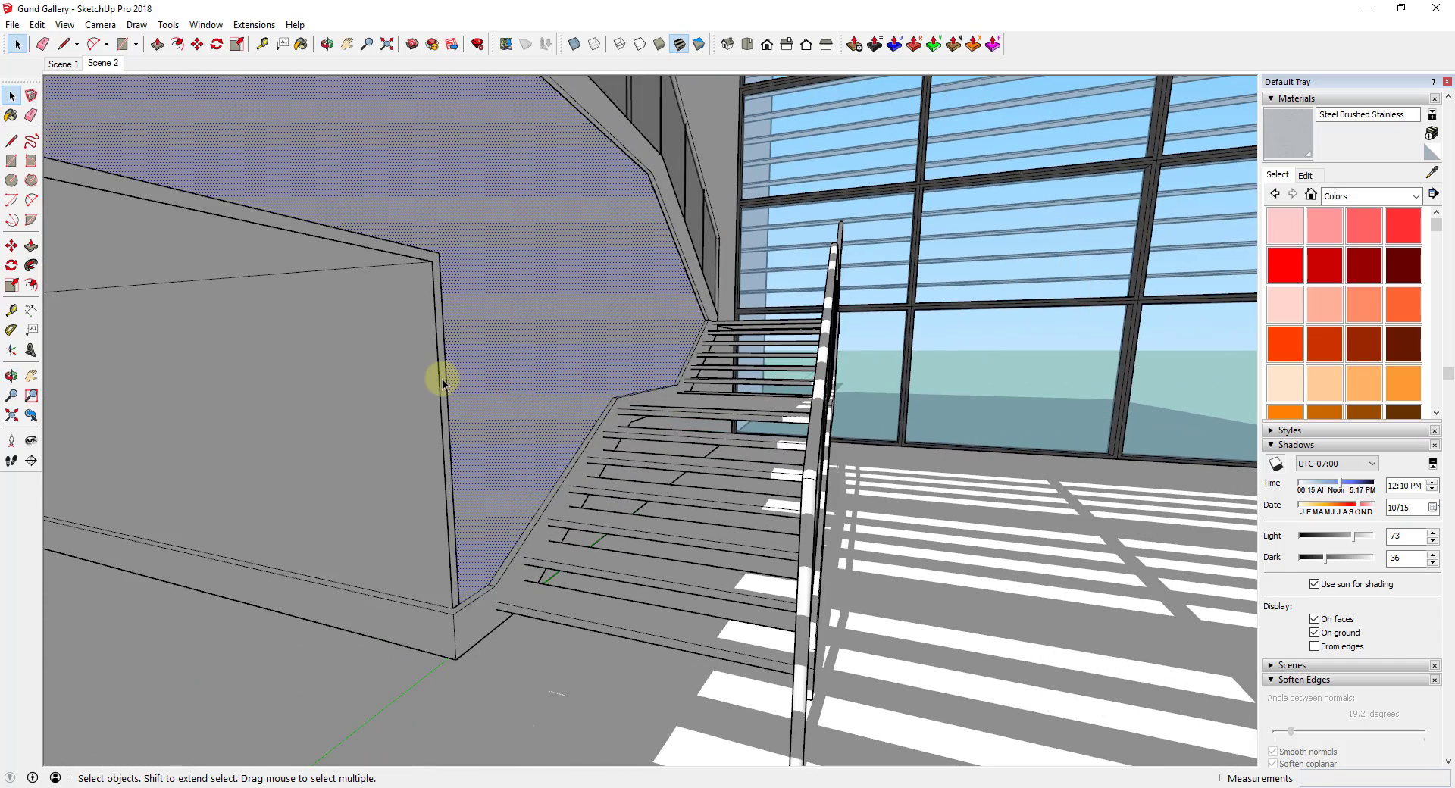
{"action": "left_click", "coordinate": [442, 379]}
{"action": "double_click", "coordinate": [443, 379]}
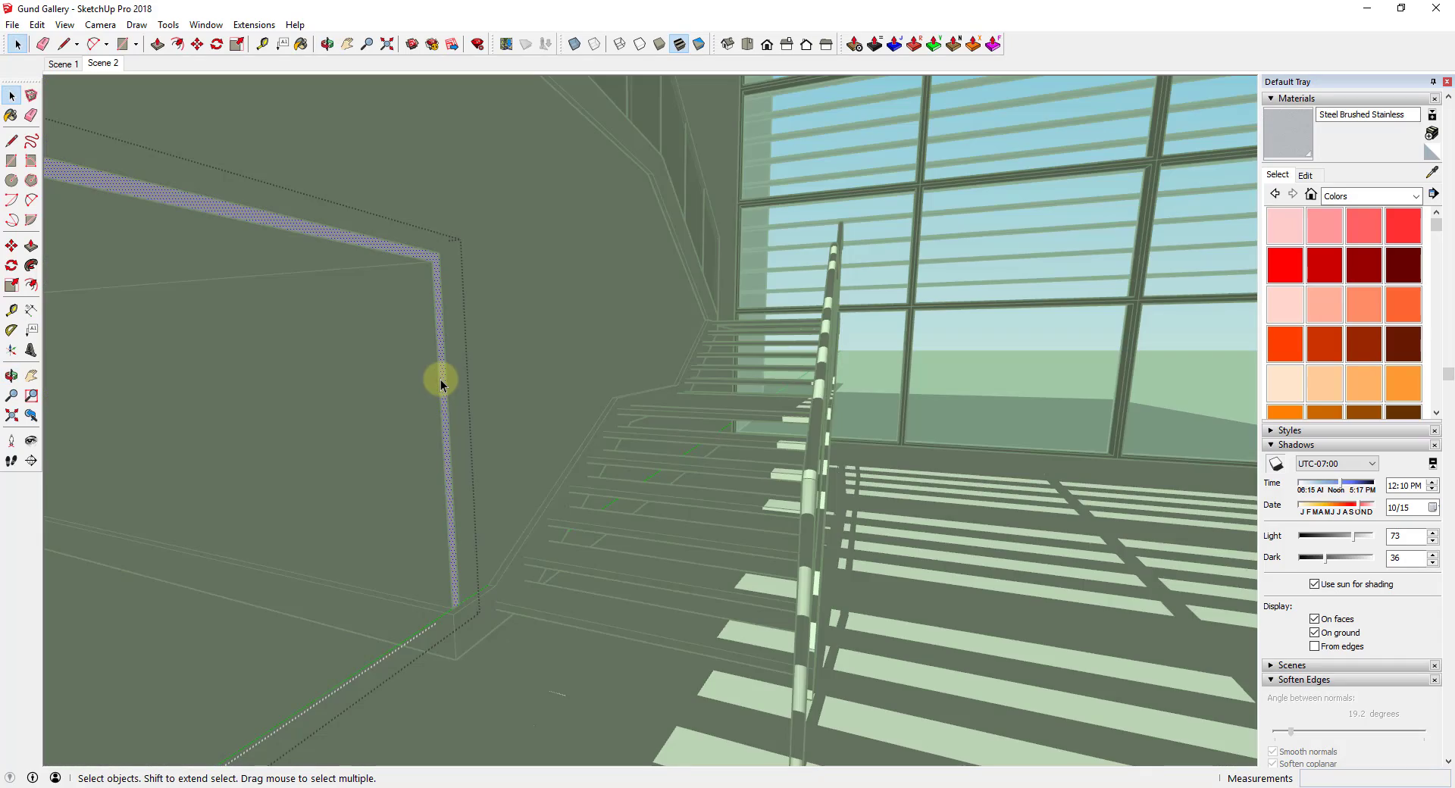
{"action": "key", "text": "p"}
{"action": "left_click", "coordinate": [441, 382]}
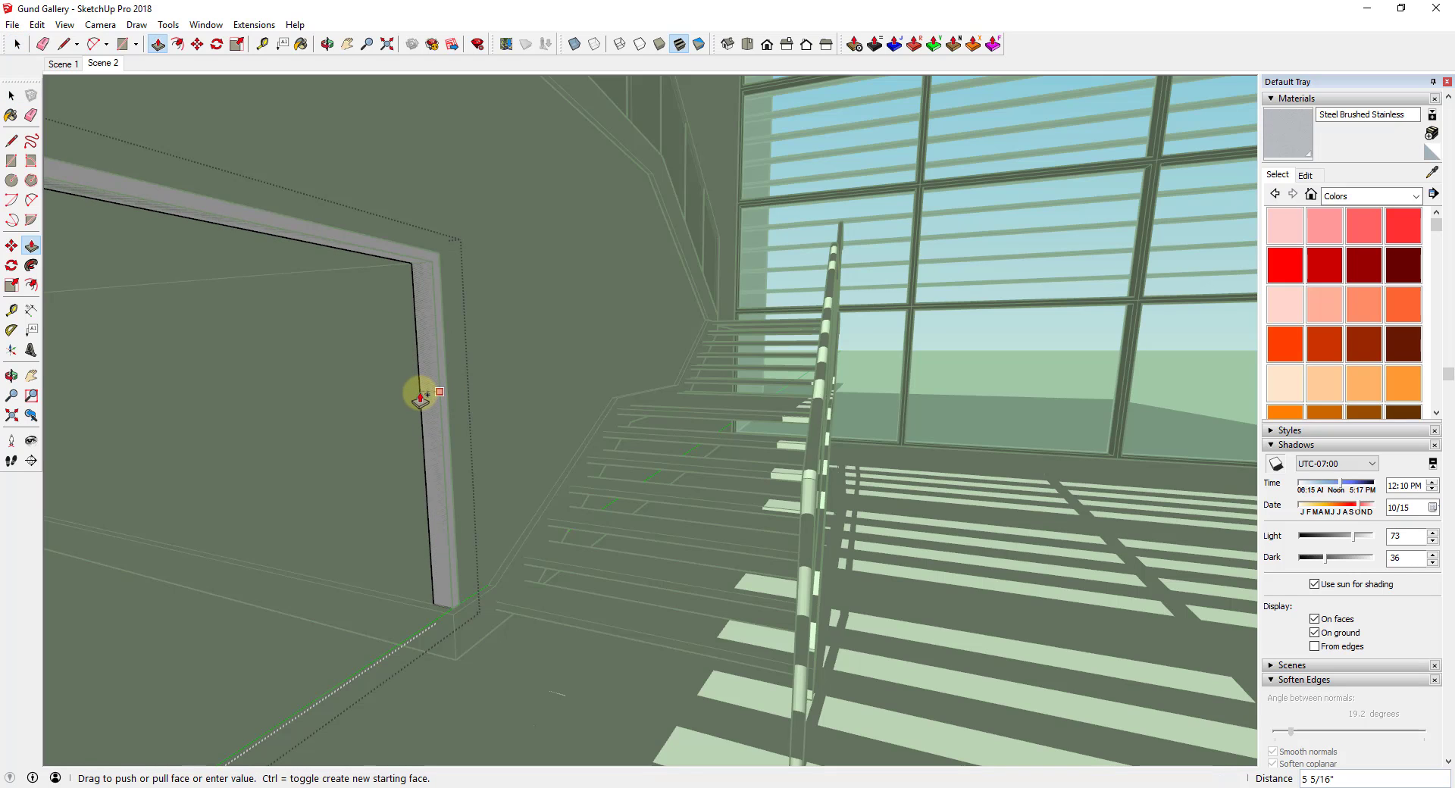
{"action": "left_click", "coordinate": [420, 394]}
{"action": "key", "text": "space"}
{"action": "left_click", "coordinate": [494, 385]}
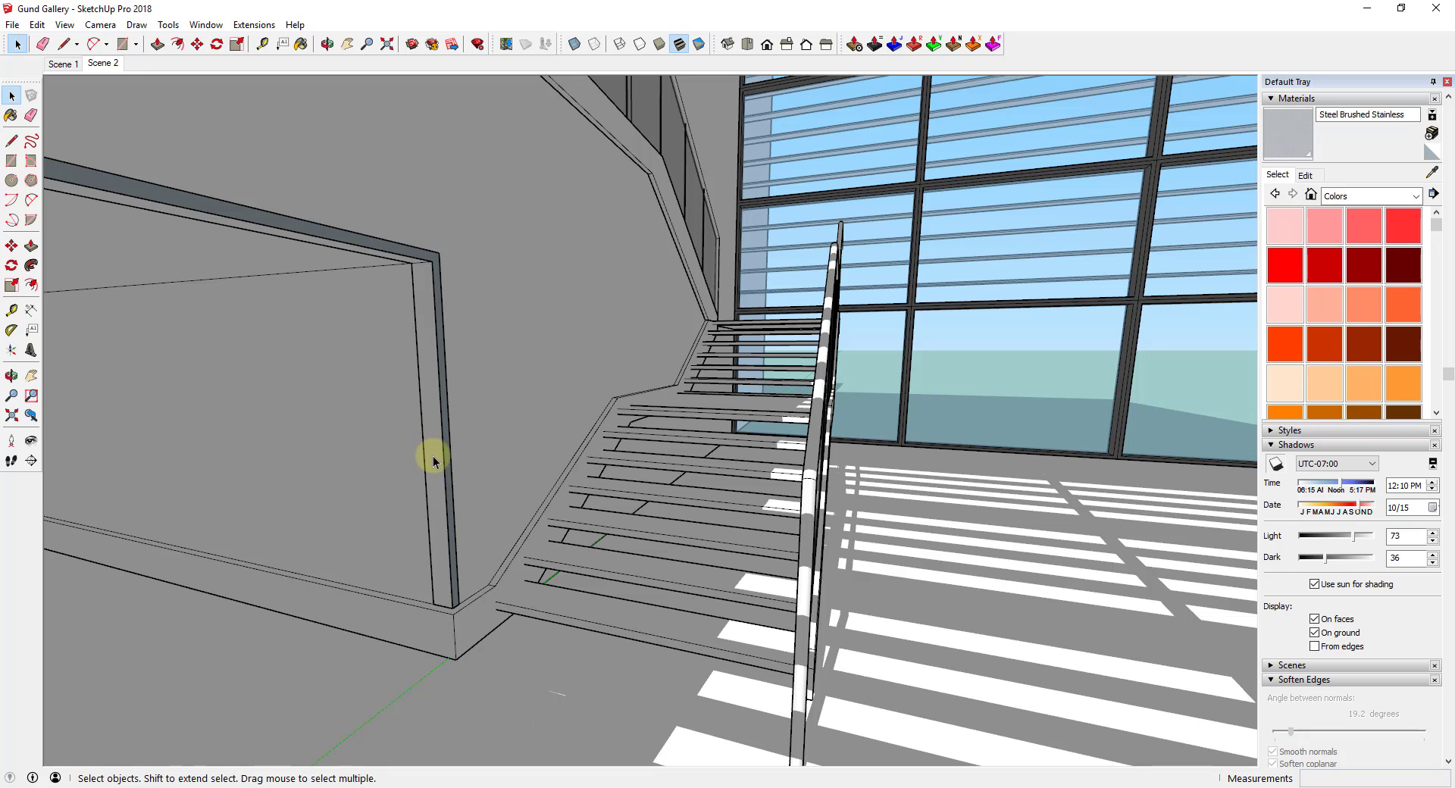
Reopen the doorway trim group and reverse its blue back-facing front face
{"action": "double_click", "coordinate": [438, 494]}
{"action": "middle_click_drag", "start_coordinate": [438, 491], "coordinate": [465, 626]}
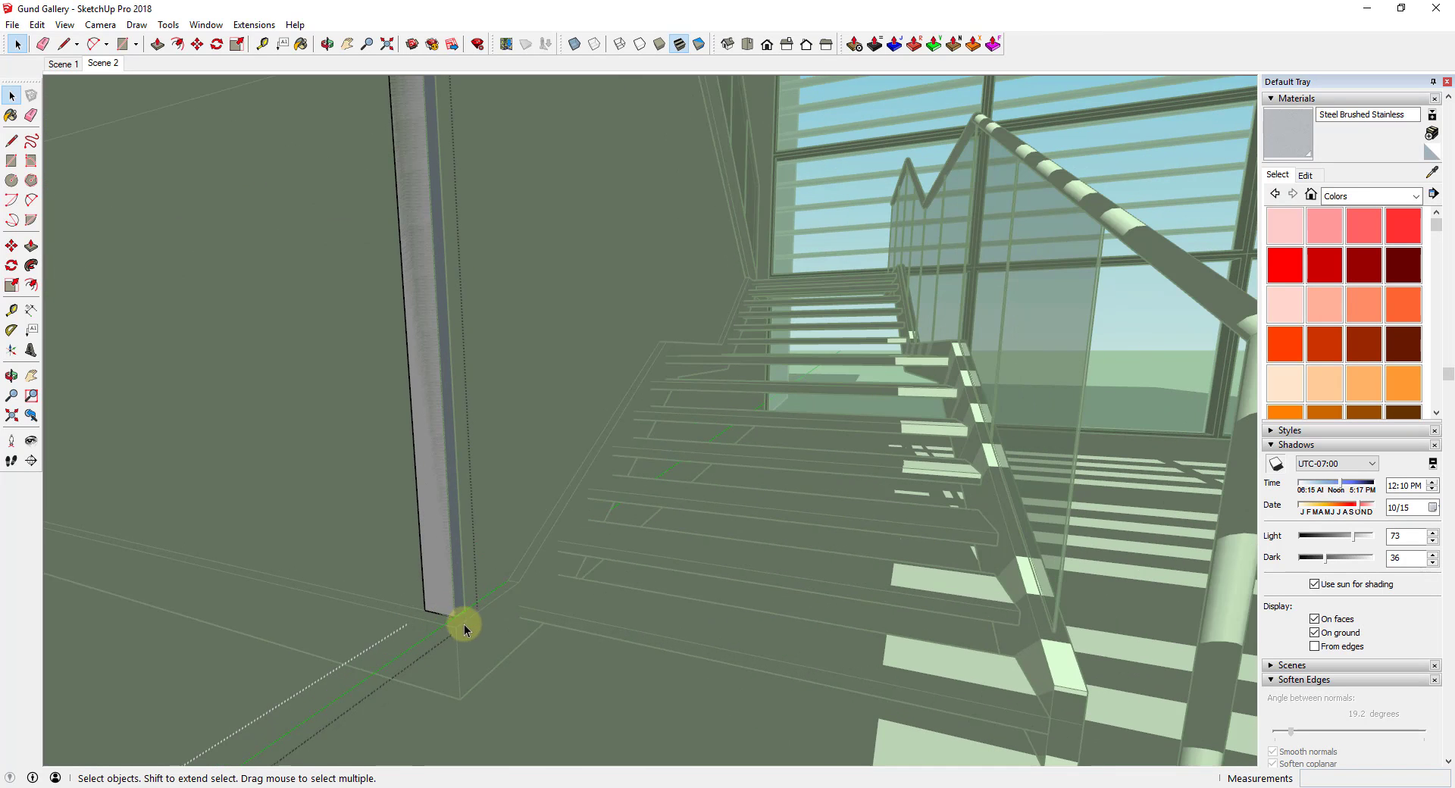
{"action": "key", "text": "l"}
{"action": "left_click", "coordinate": [480, 607]}
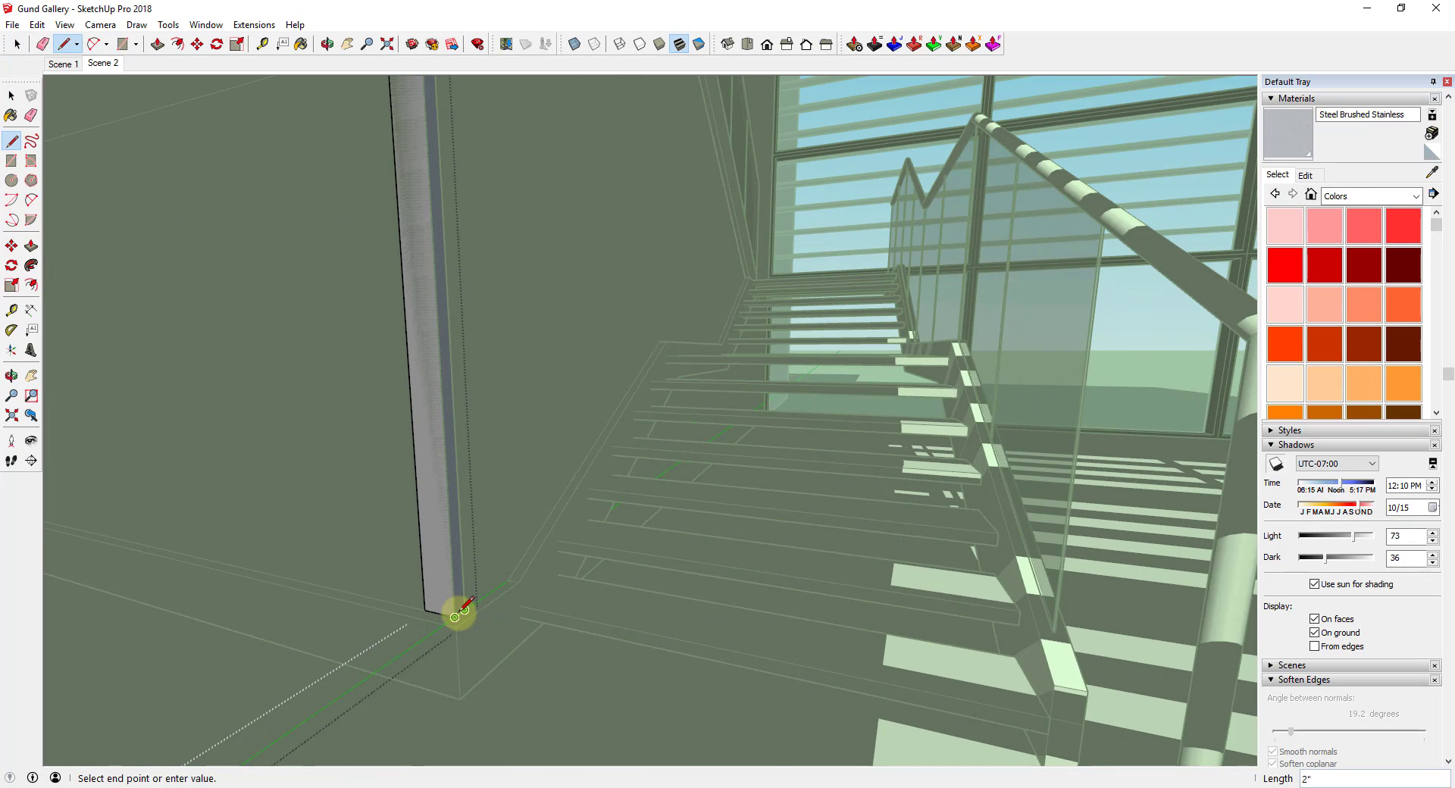
{"action": "key", "text": "space"}
{"action": "middle_click_drag", "start_coordinate": [471, 607], "coordinate": [381, 286]}
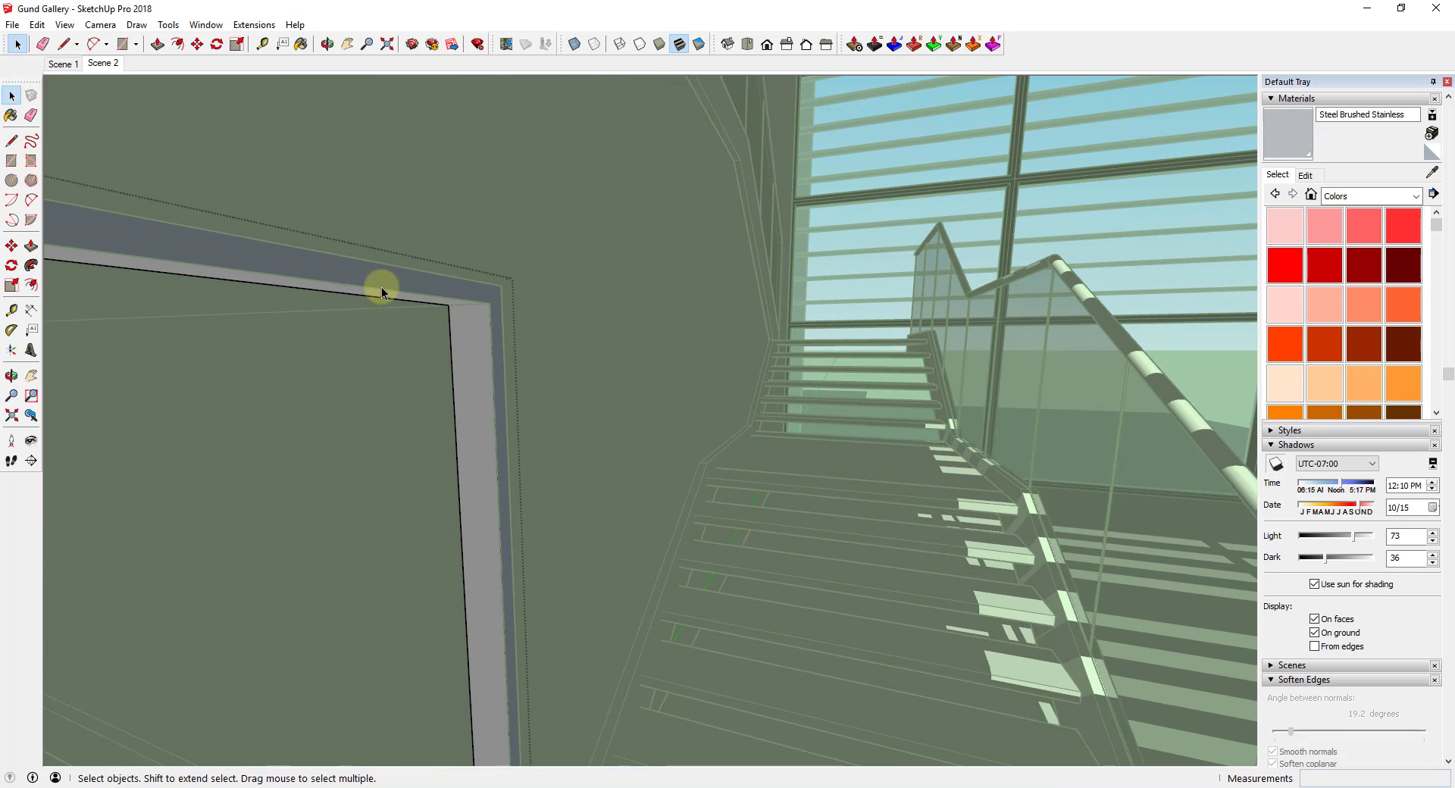
{"action": "right_click", "coordinate": [381, 286]}
{"action": "left_click", "coordinate": [428, 423]}
{"action": "middle_click_drag", "start_coordinate": [494, 474], "coordinate": [478, 407]}
{"action": "key", "text": "Escape"}
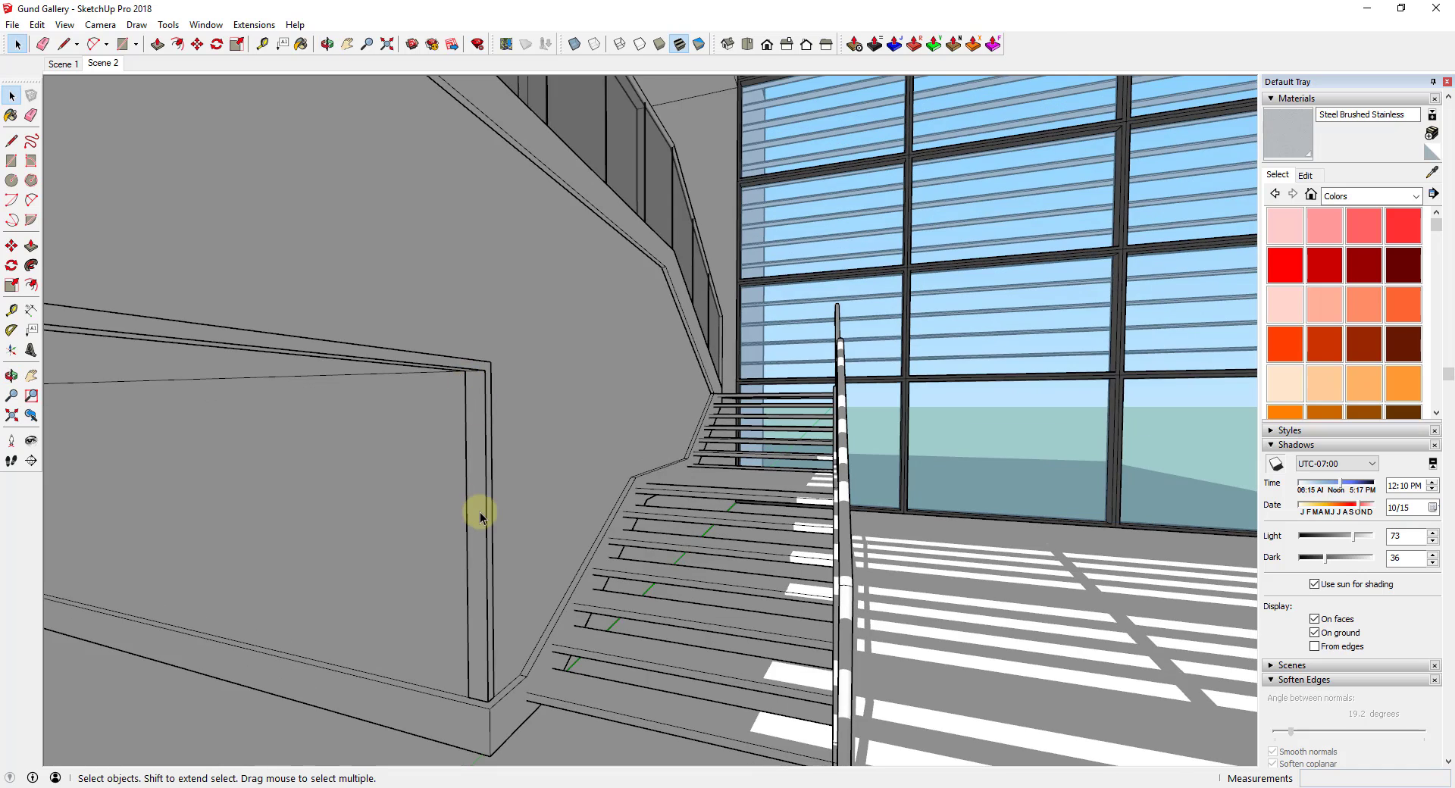
Push/pull the inner jamb and head faces of the doorway trim by 1/4"
{"action": "double_click", "coordinate": [478, 516]}
{"action": "scroll", "coordinate": [479, 529], "scroll_direction": "up", "scroll_amount": 2}
{"action": "key", "text": "p"}
{"action": "left_click", "coordinate": [485, 523]}
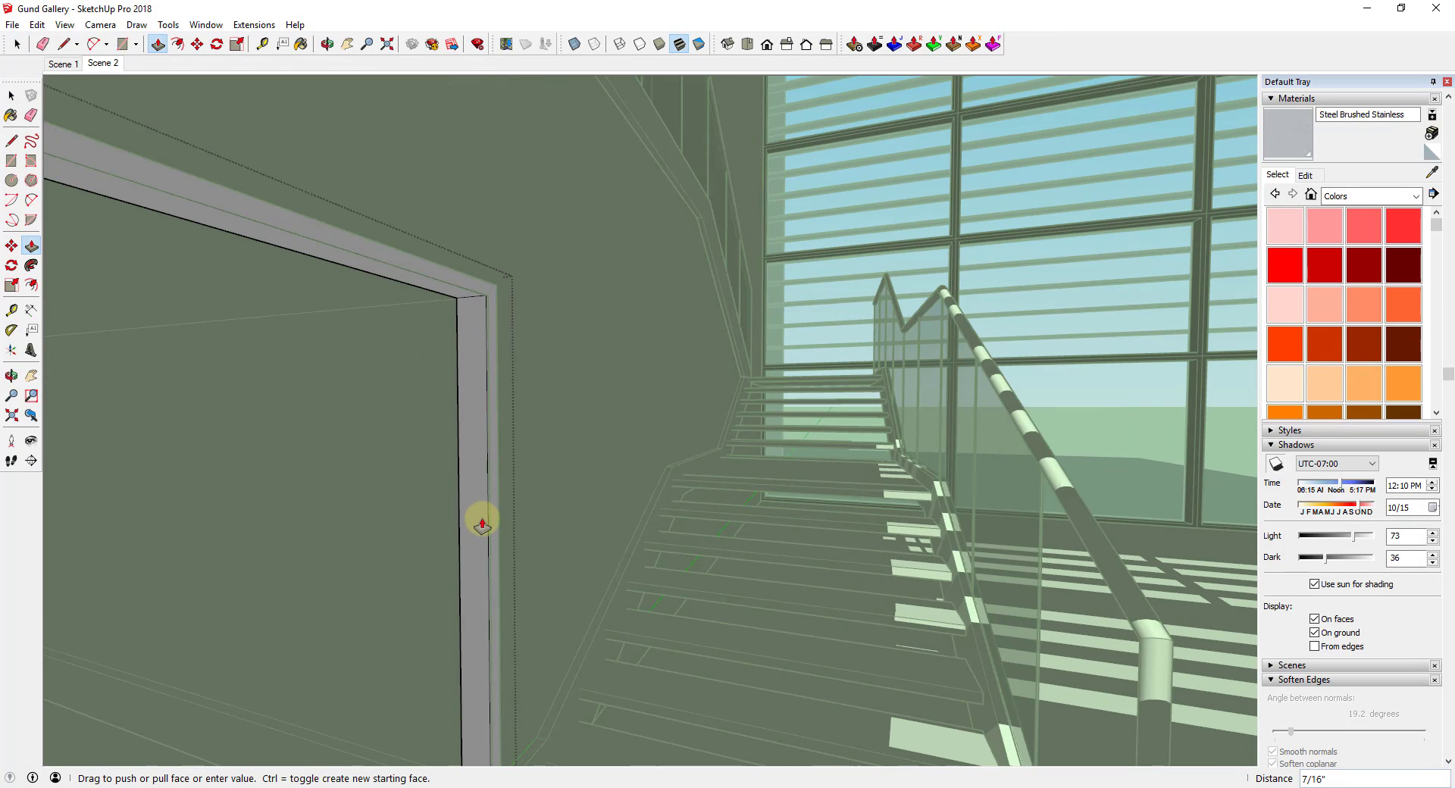
{"action": "type", "text": "1/4"}
{"action": "key", "text": "Return"}
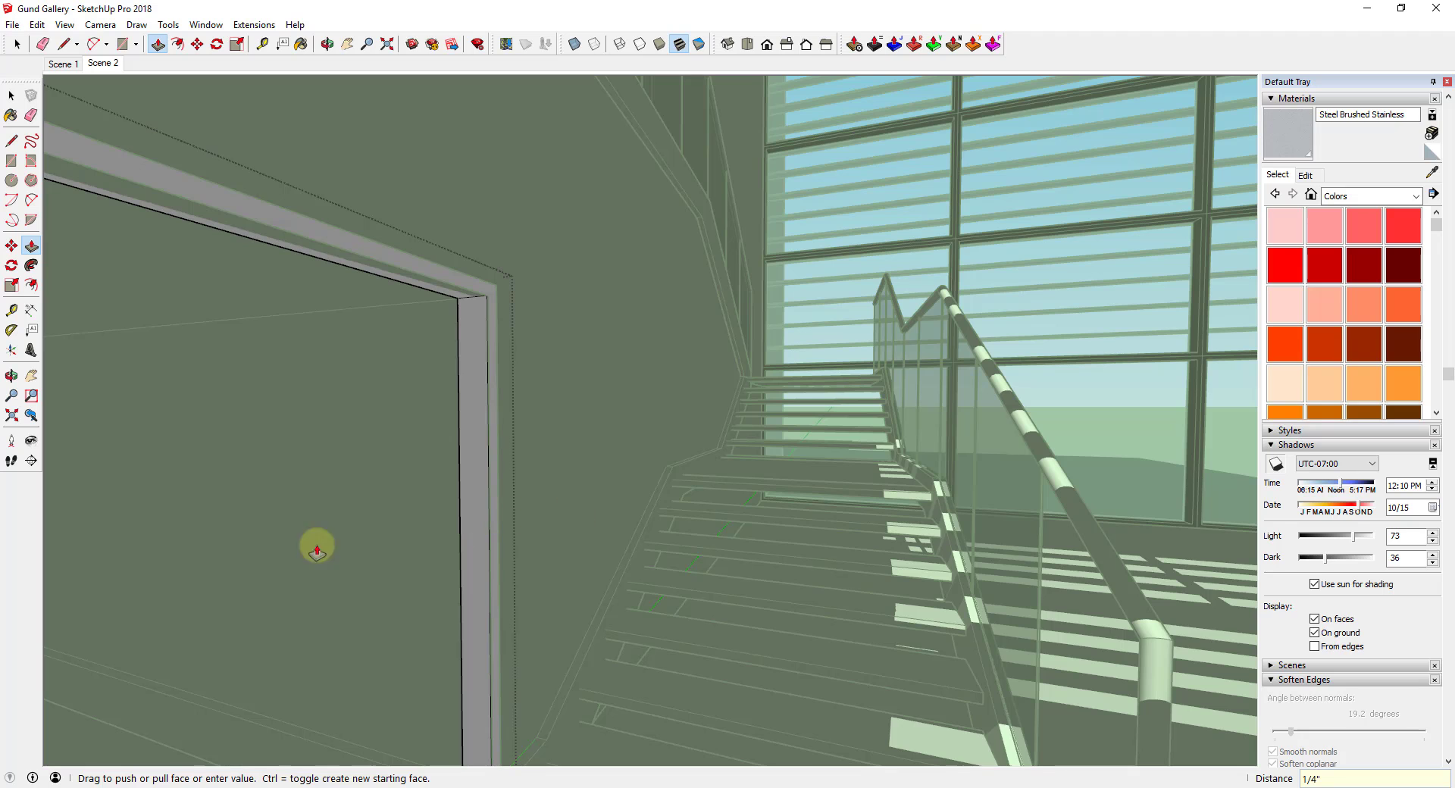
{"action": "left_click", "coordinate": [462, 297]}
{"action": "type", "text": ".2"}
{"action": "key", "text": "Return"}
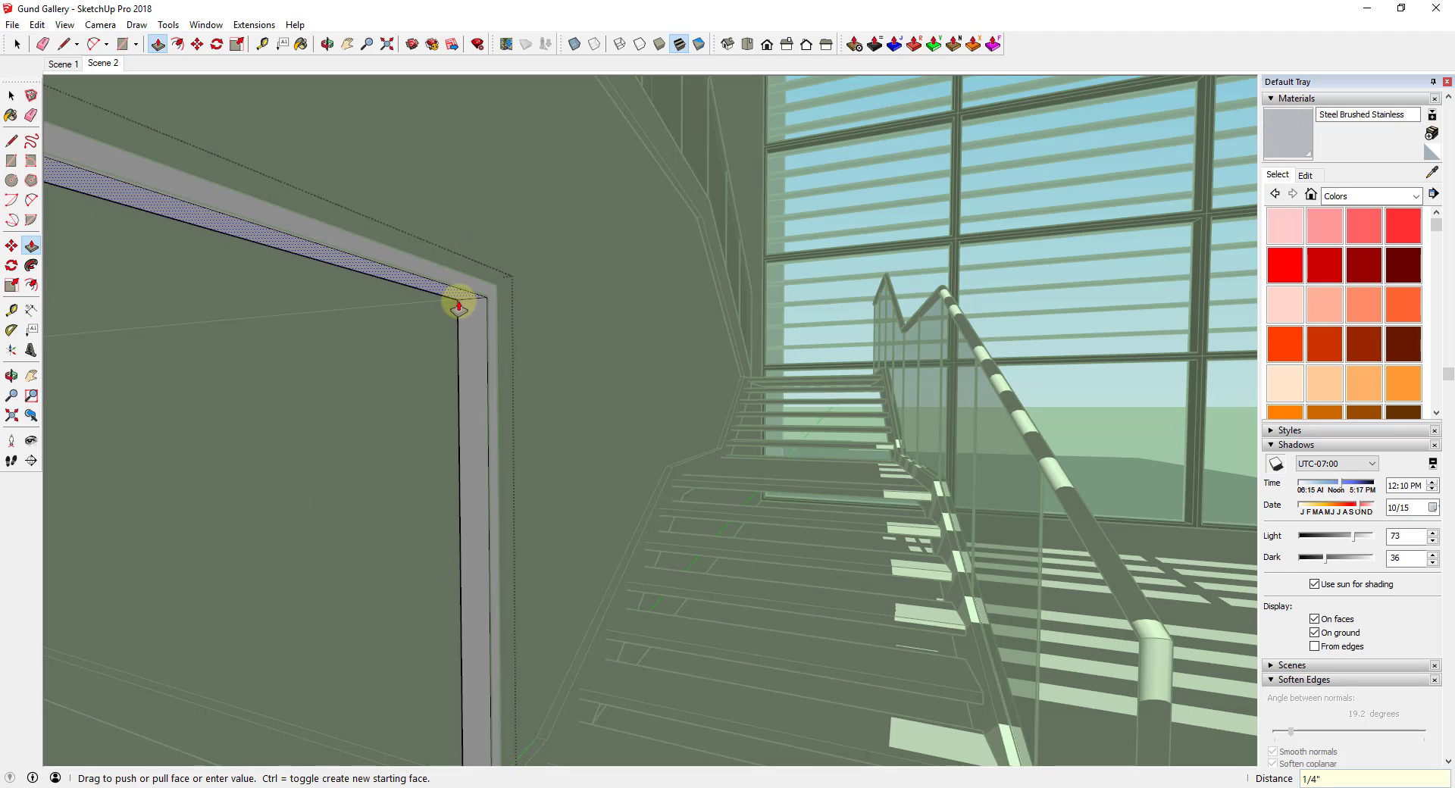
{"action": "key", "text": "space"}
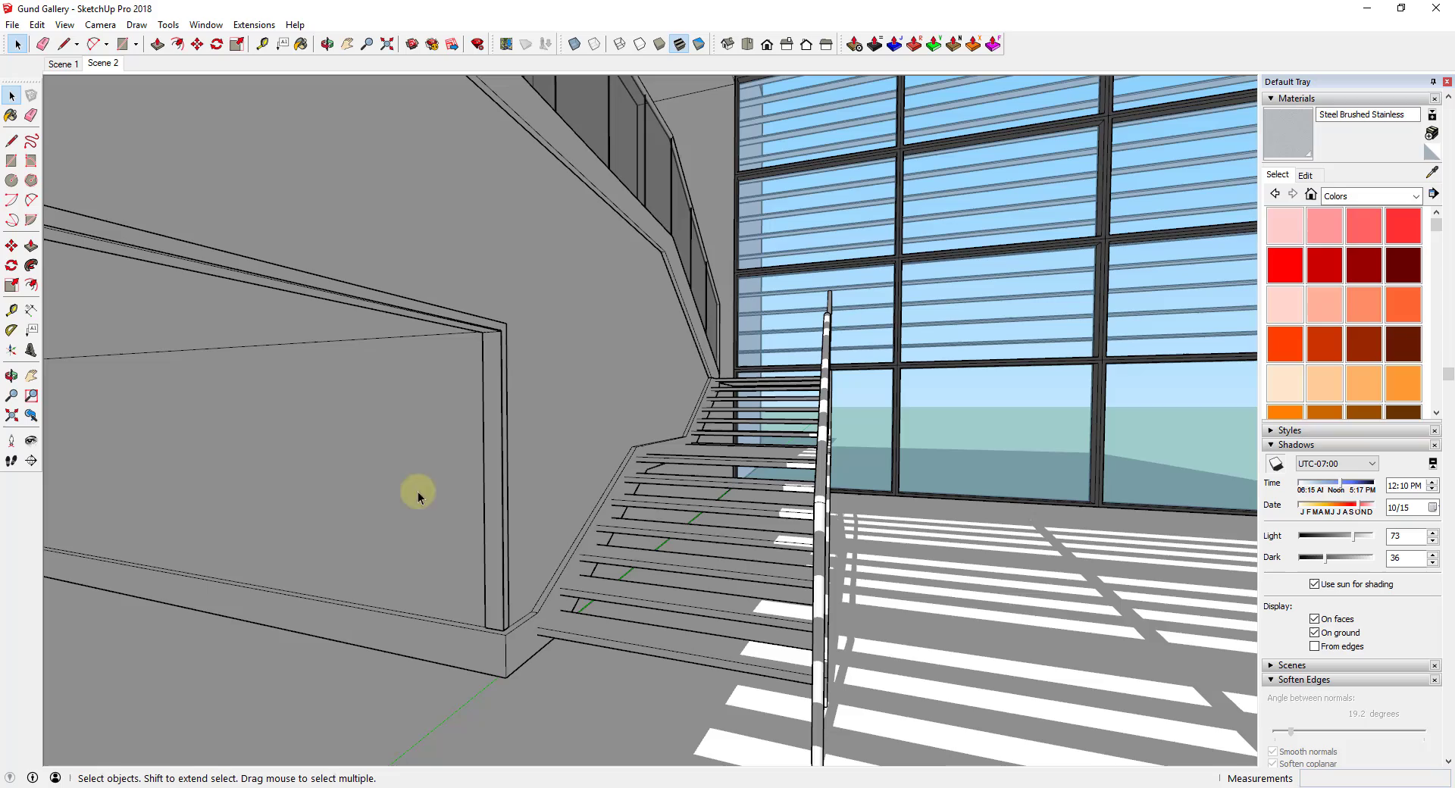
Pull the inner face of the doorway trim's stair-side jamb 1 3/4" into the opening
{"action": "left_click", "coordinate": [370, 412]}
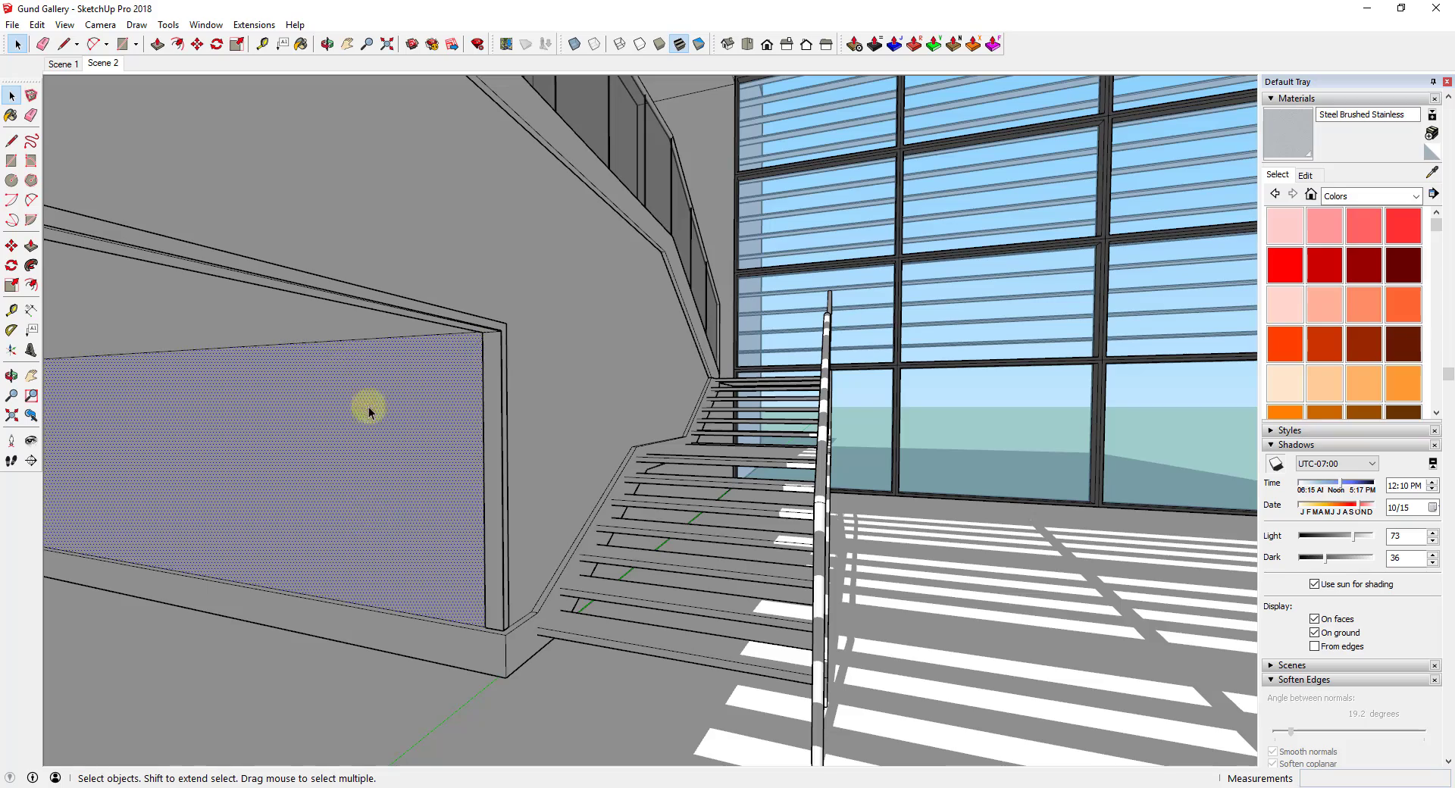
{"action": "middle_click_drag", "start_coordinate": [651, 464], "coordinate": [540, 466]}
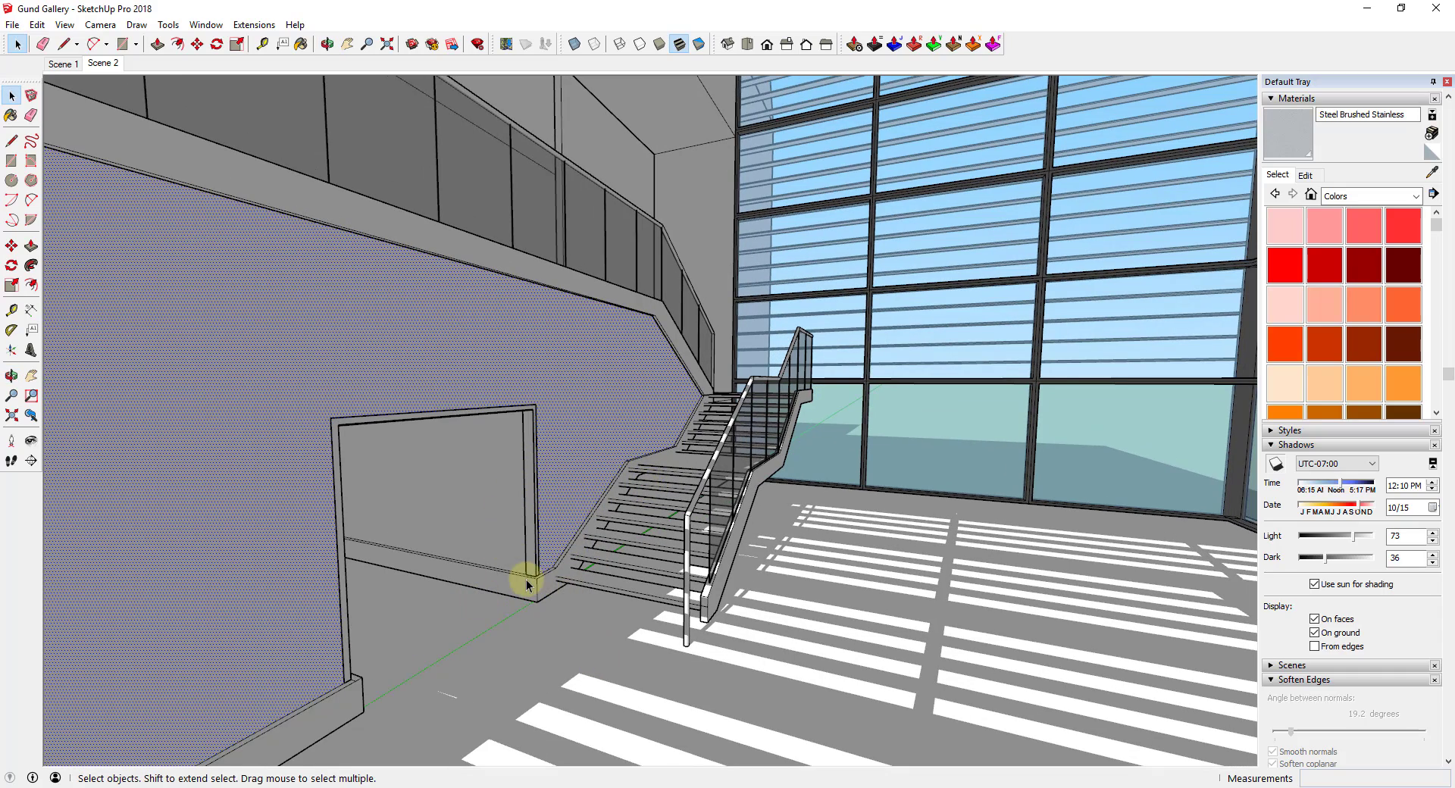
{"action": "scroll", "coordinate": [531, 585], "scroll_direction": "up", "scroll_amount": 5}
{"action": "scroll", "coordinate": [507, 506], "scroll_direction": "down", "scroll_amount": 2}
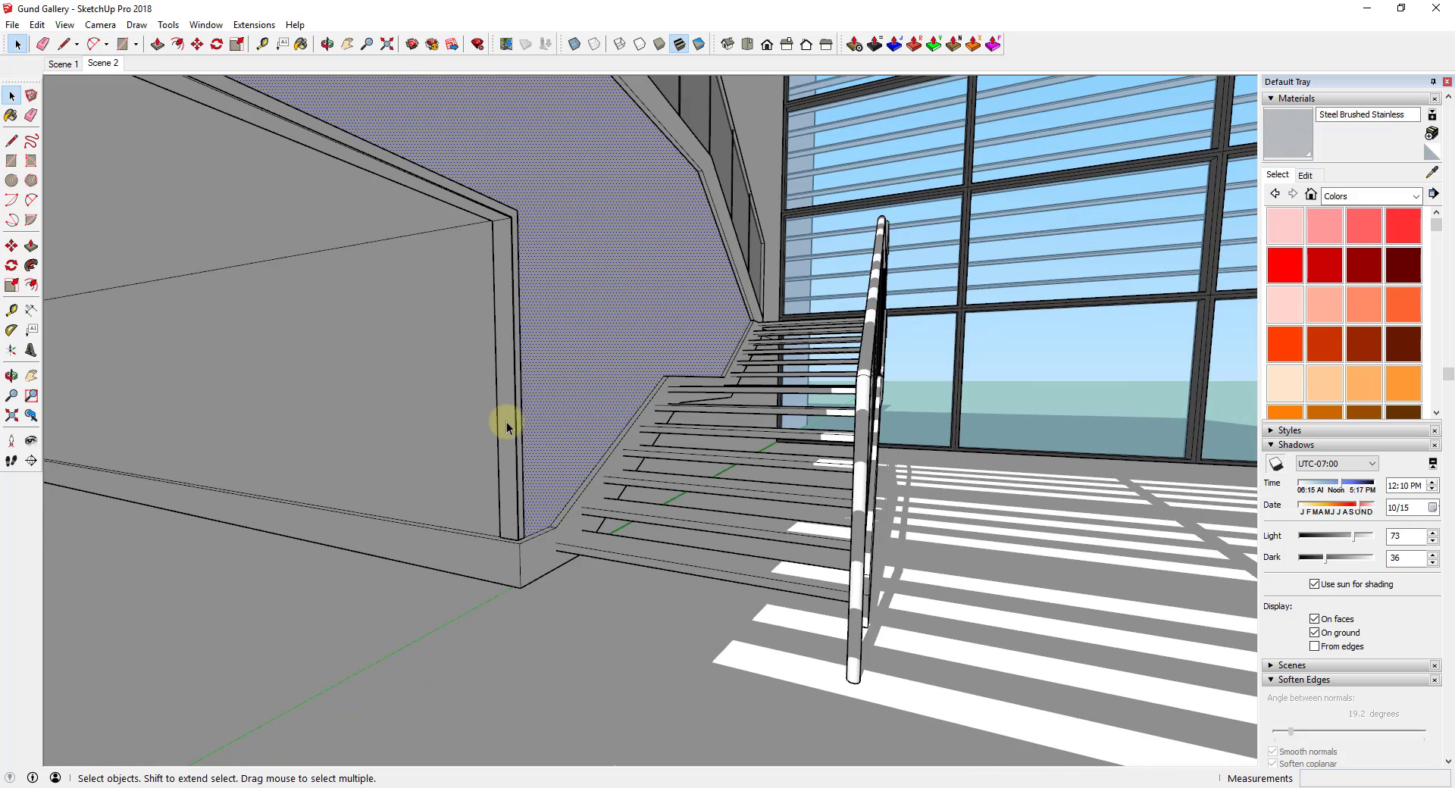
{"action": "scroll", "coordinate": [507, 551], "scroll_direction": "up", "scroll_amount": 4}
{"action": "key", "text": "p"}
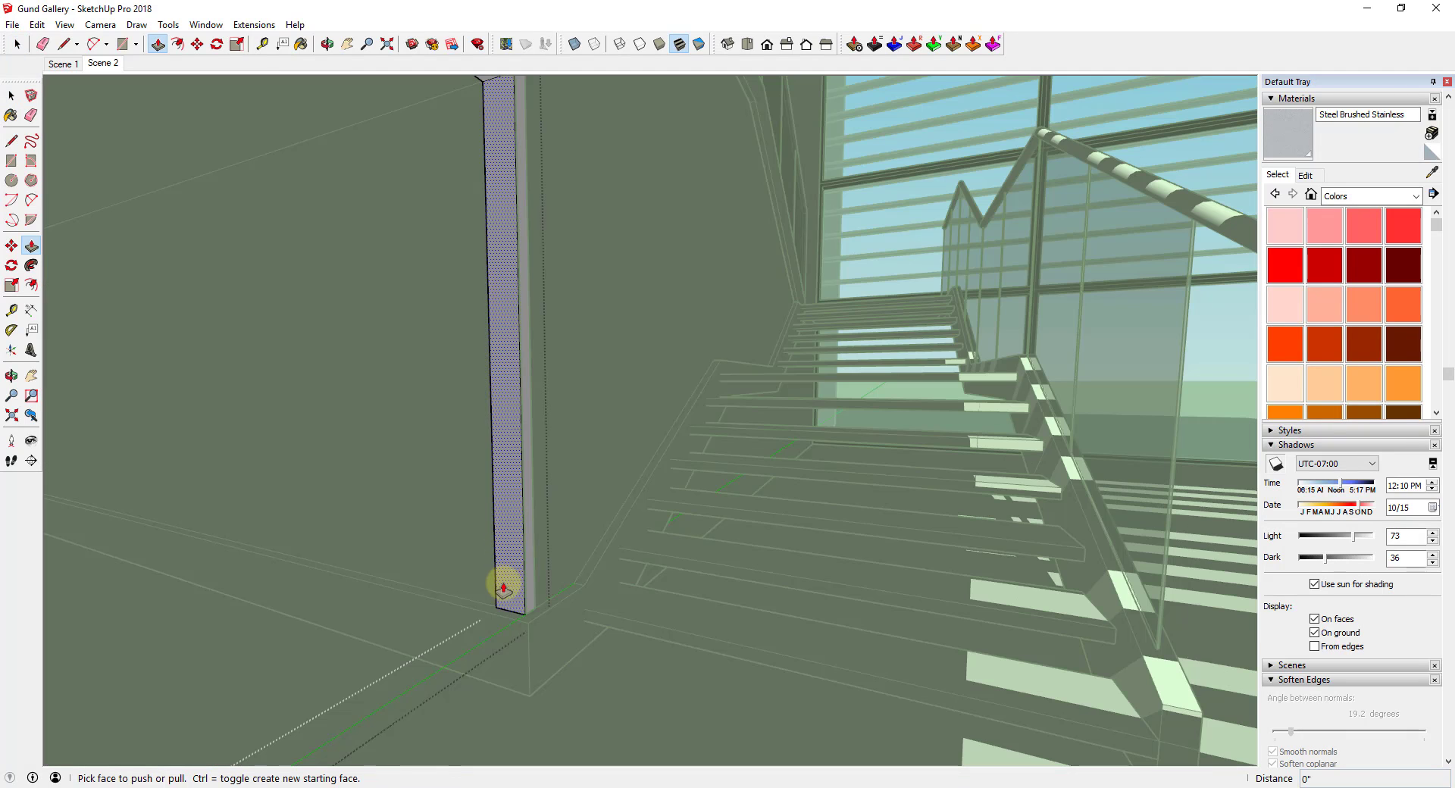
{"action": "left_click_drag", "start_coordinate": [506, 595], "coordinate": [523, 629]}
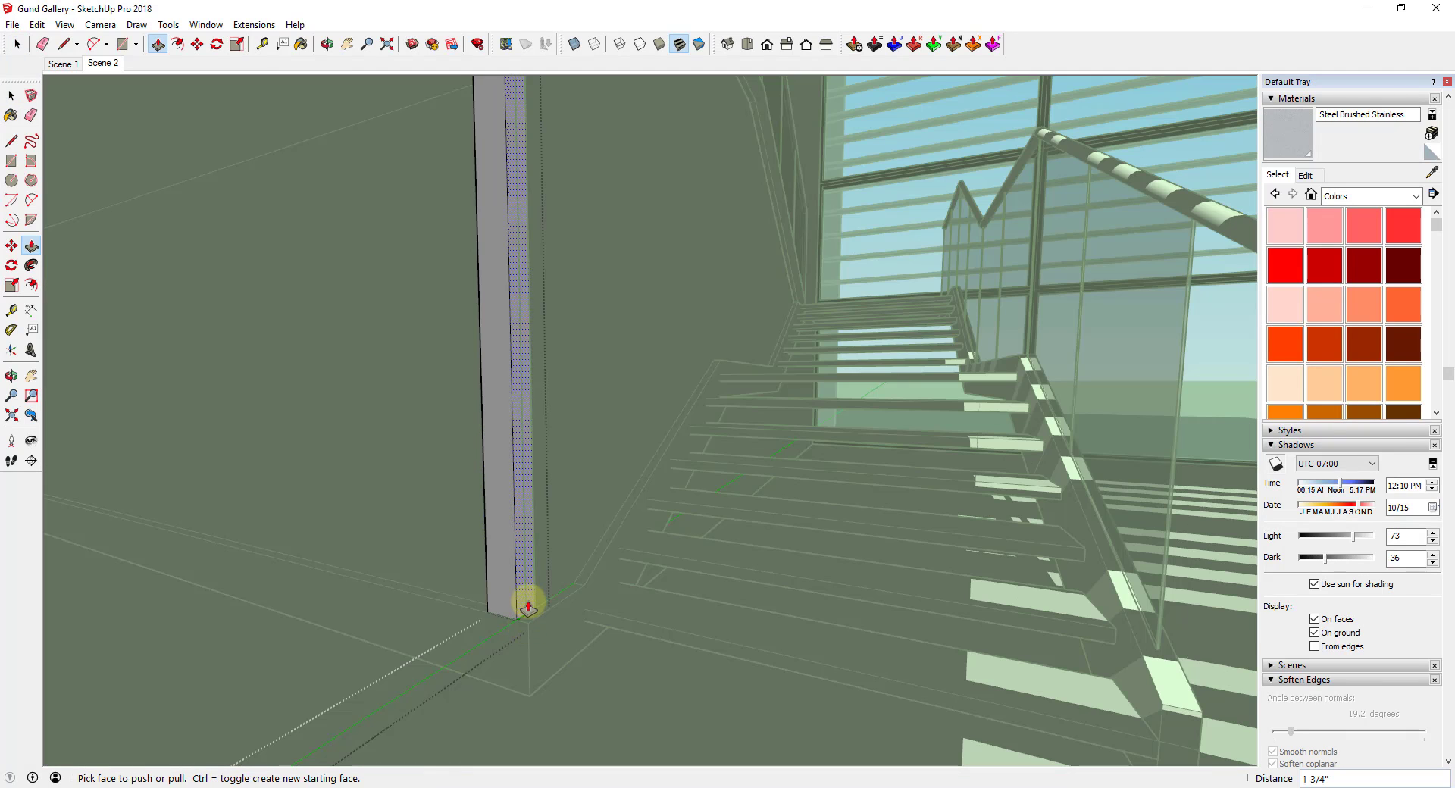
Pull the narrow front face of the stair-side jamb outward by 2"
{"action": "key", "text": "space"}
{"action": "left_click", "coordinate": [529, 606]}
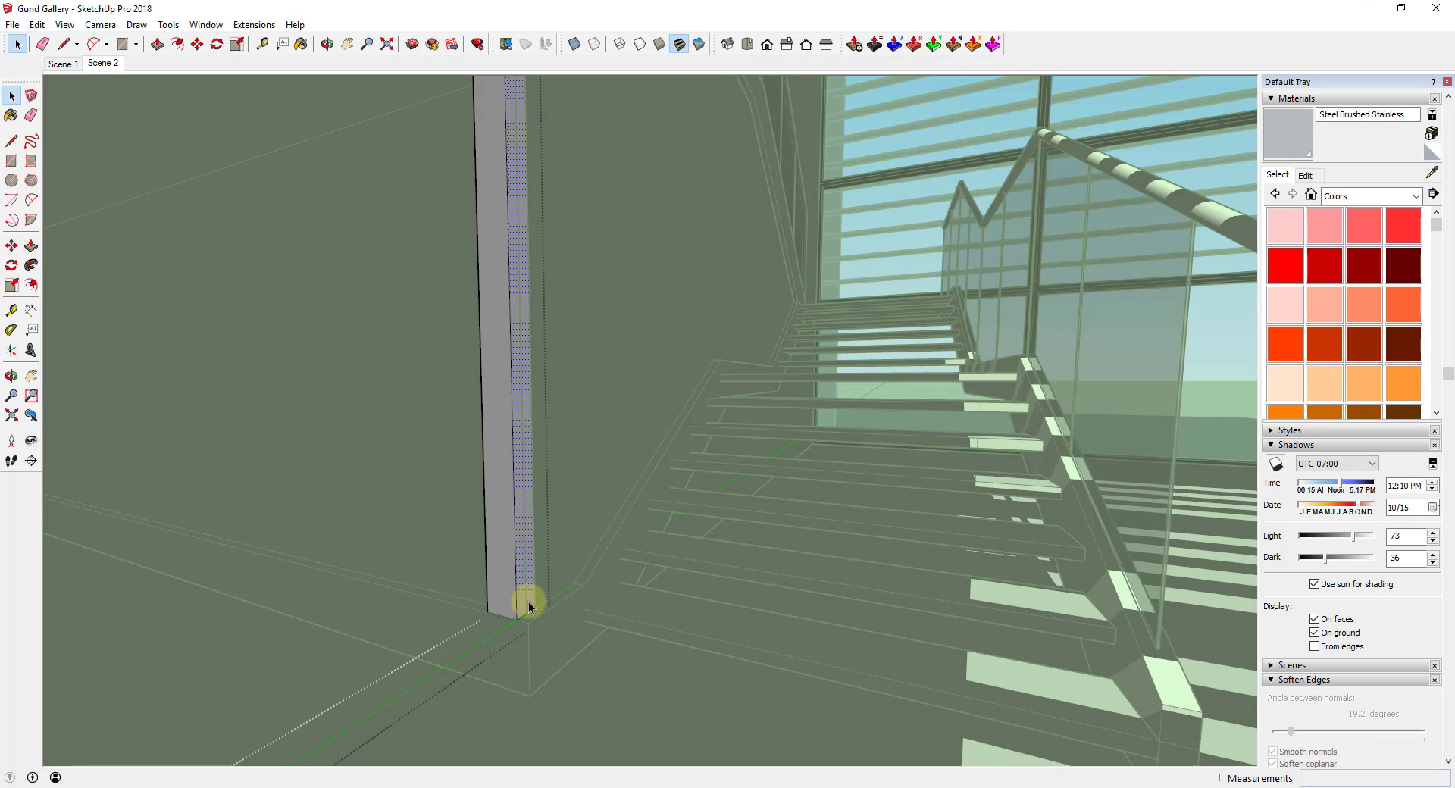
{"action": "key", "text": "p"}
{"action": "left_click_drag", "start_coordinate": [528, 606], "coordinate": [523, 627]}
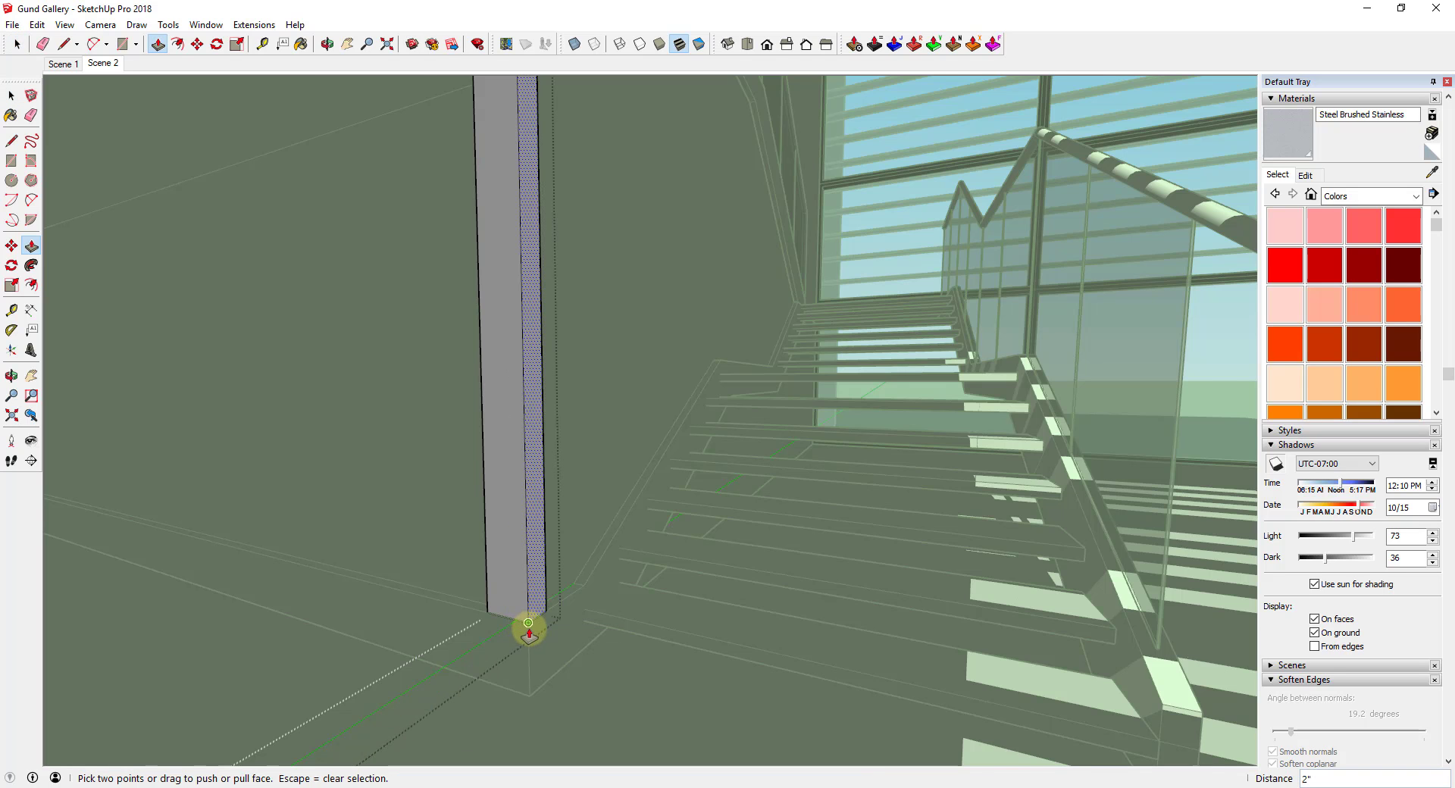
Push/pull the wide side face of the trim's opposite jamb to the reference point at its base
{"action": "middle_click_drag", "start_coordinate": [523, 628], "coordinate": [341, 341]}
{"action": "key", "text": "space"}
{"action": "left_click", "coordinate": [582, 684]}
{"action": "scroll", "coordinate": [634, 623], "scroll_direction": "down", "scroll_amount": 2}
{"action": "scroll", "coordinate": [277, 497], "scroll_direction": "up", "scroll_amount": 3}
{"action": "scroll", "coordinate": [419, 465], "scroll_direction": "up", "scroll_amount": 3}
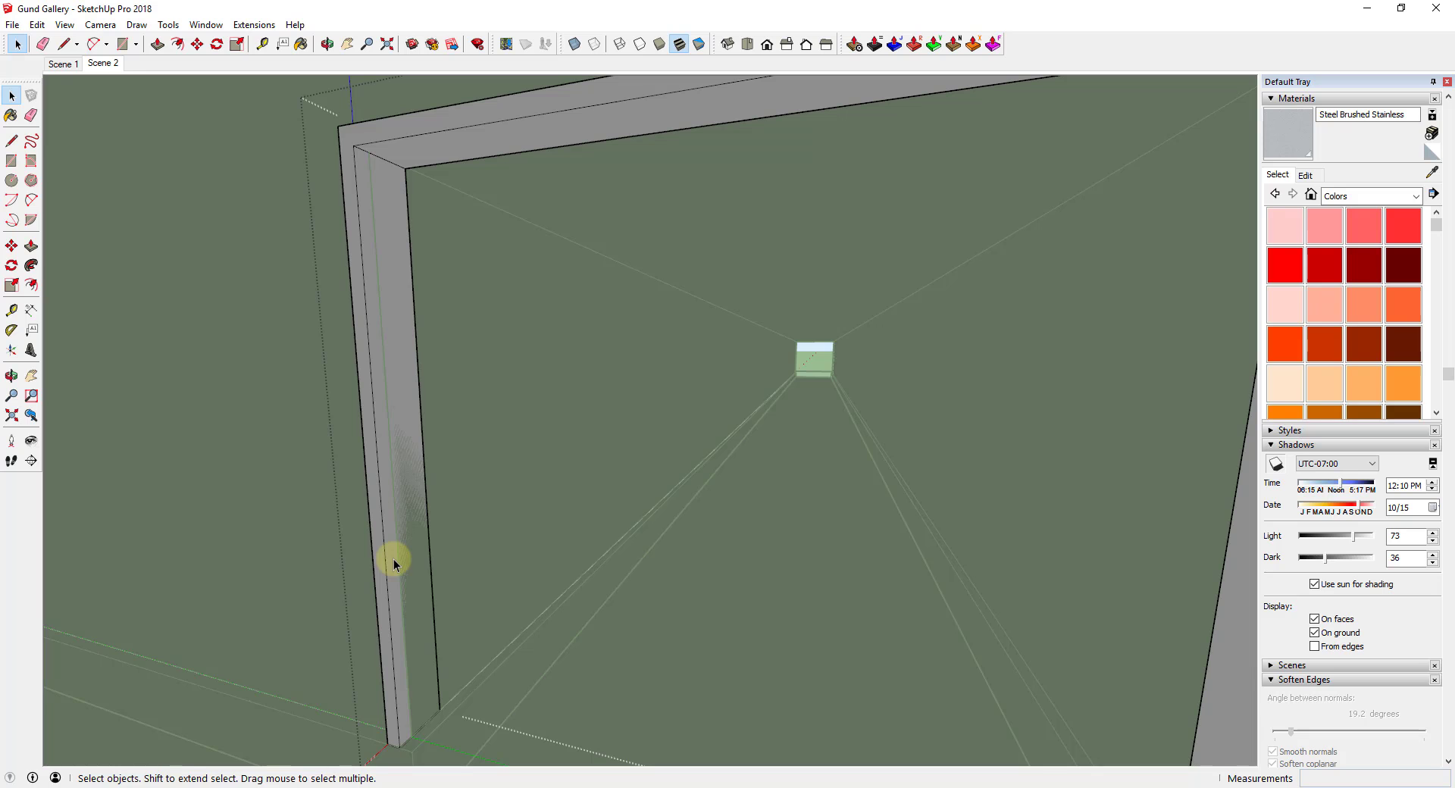
{"action": "key", "text": "p"}
{"action": "left_click", "coordinate": [407, 701]}
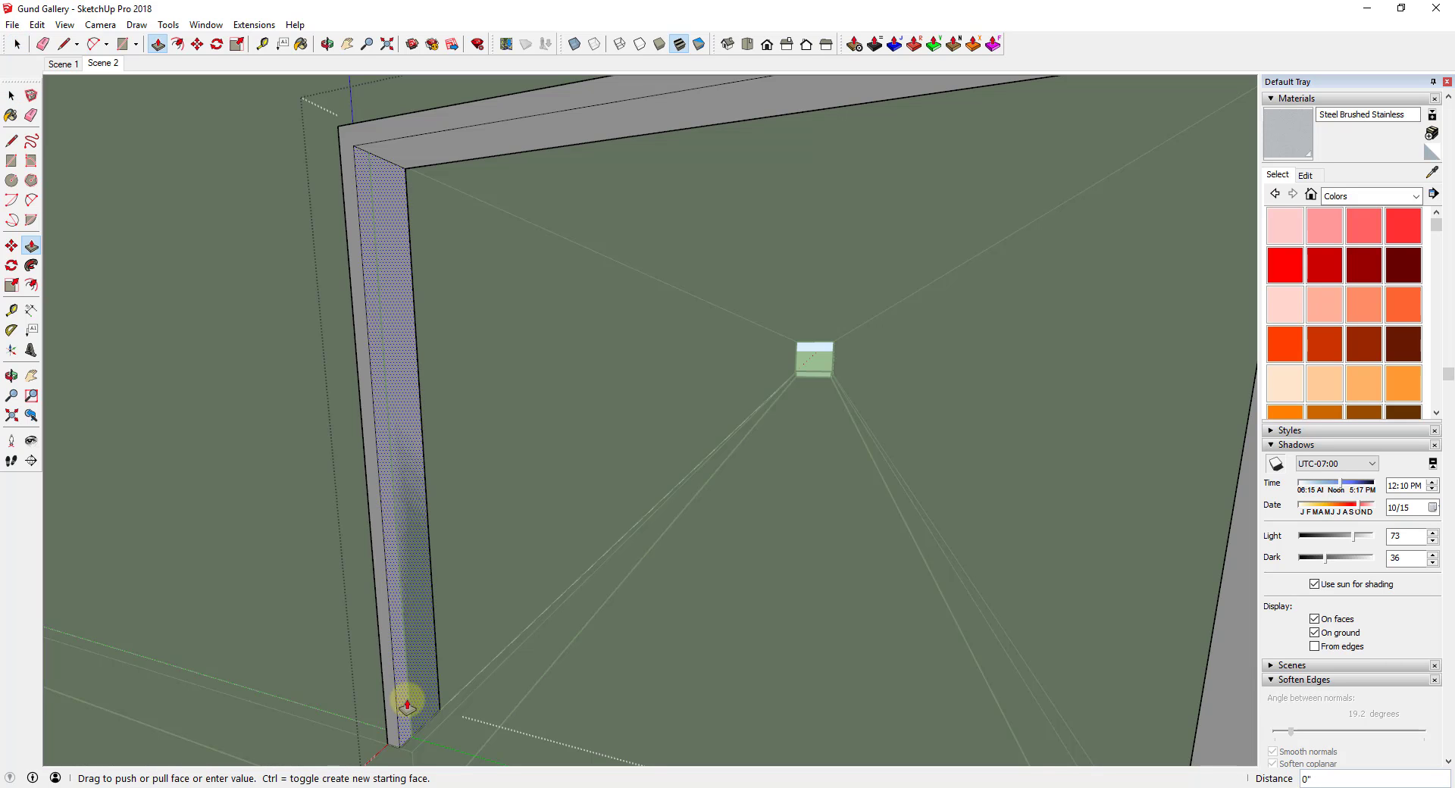
{"action": "left_click", "coordinate": [413, 751]}
{"action": "key", "text": "space"}
Paint the large wall around the doorway with Wood Cherry Original from the Wood materials
{"action": "scroll", "coordinate": [390, 633], "scroll_direction": "down", "scroll_amount": 5}
{"action": "middle_click_drag", "start_coordinate": [390, 634], "coordinate": [819, 538]}
{"action": "scroll", "coordinate": [1016, 543], "scroll_direction": "down", "scroll_amount": 2}
{"action": "middle_click_drag", "start_coordinate": [1016, 542], "coordinate": [916, 508]}
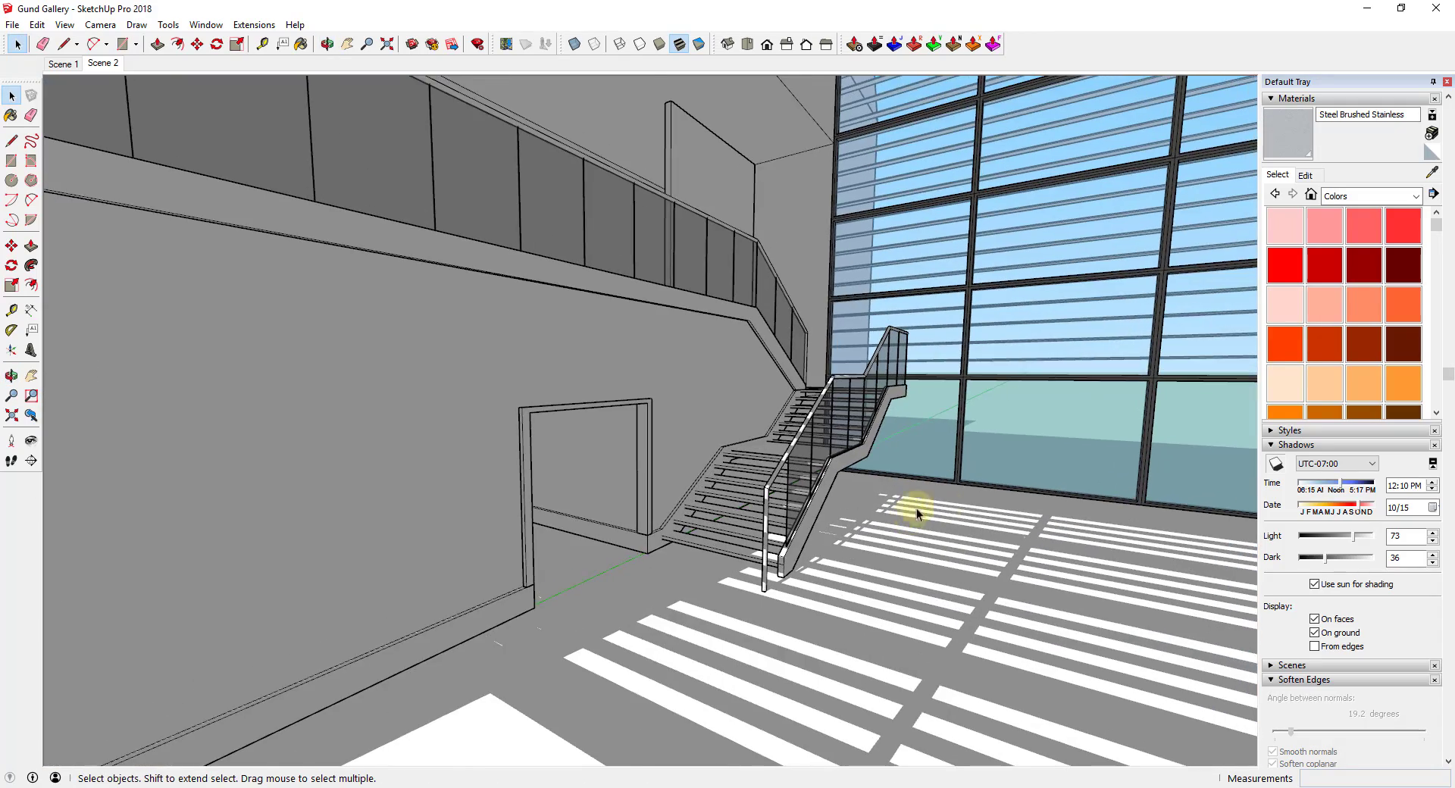
{"action": "scroll", "coordinate": [1031, 508], "scroll_direction": "up", "scroll_amount": 1}
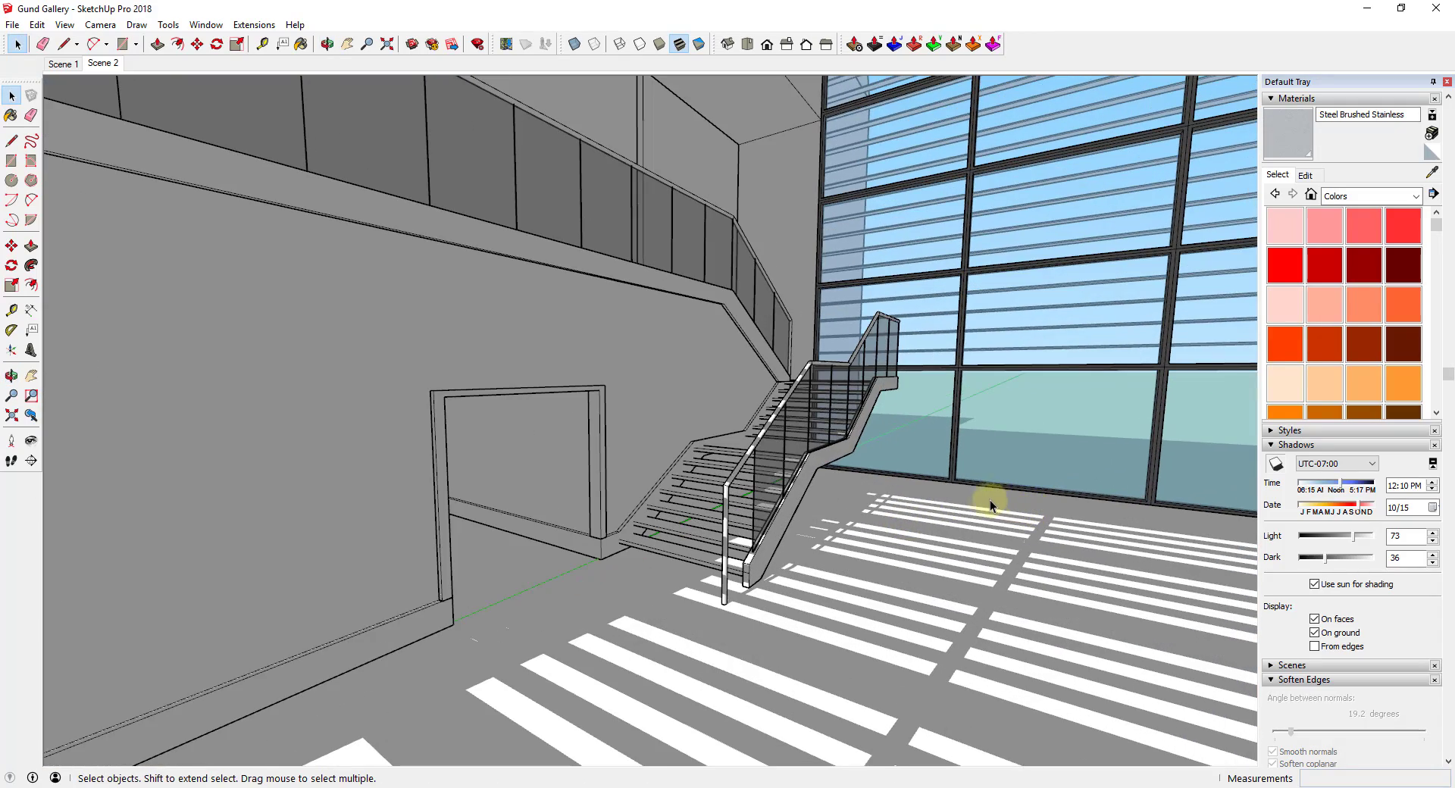
{"action": "left_click", "coordinate": [796, 185]}
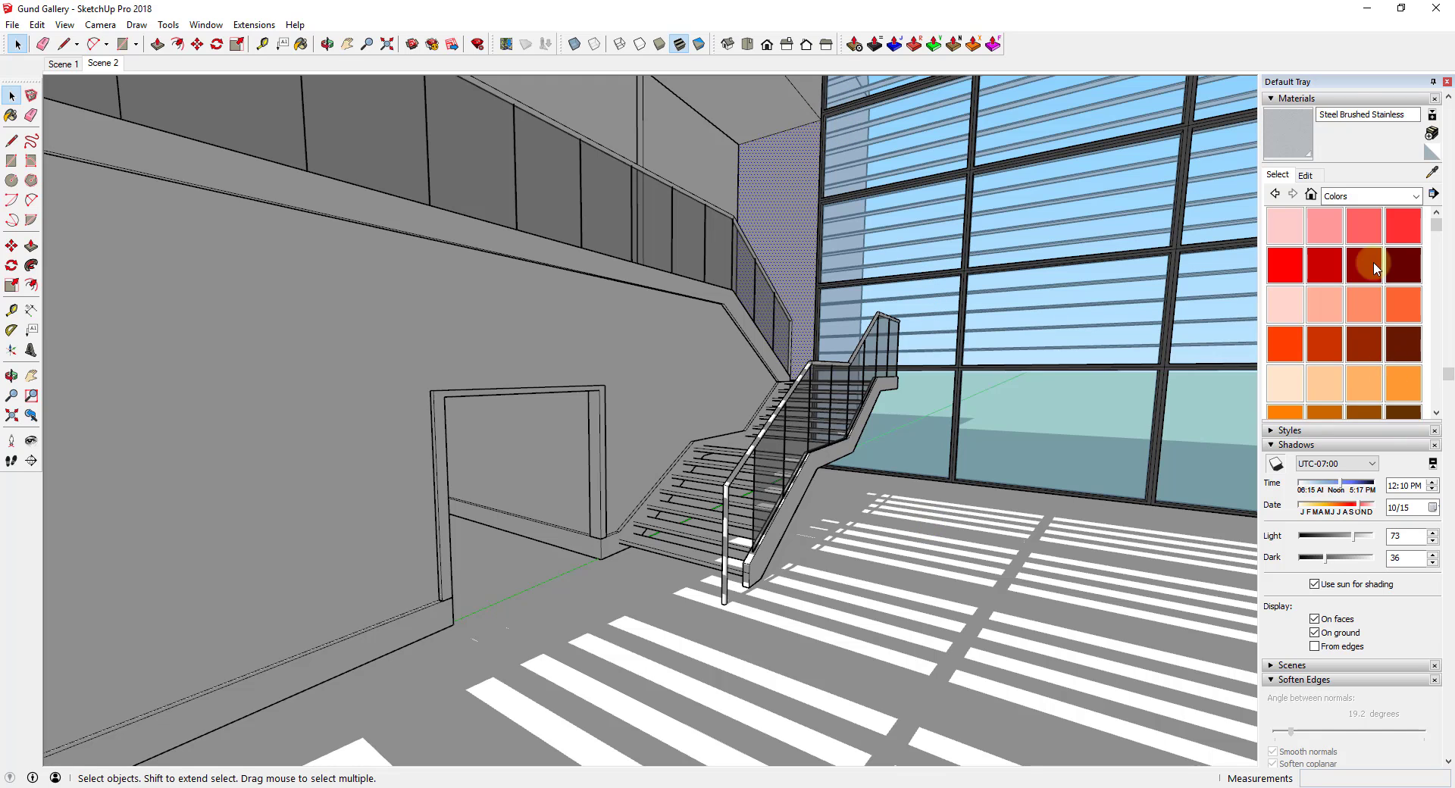
{"action": "left_click", "coordinate": [1353, 342]}
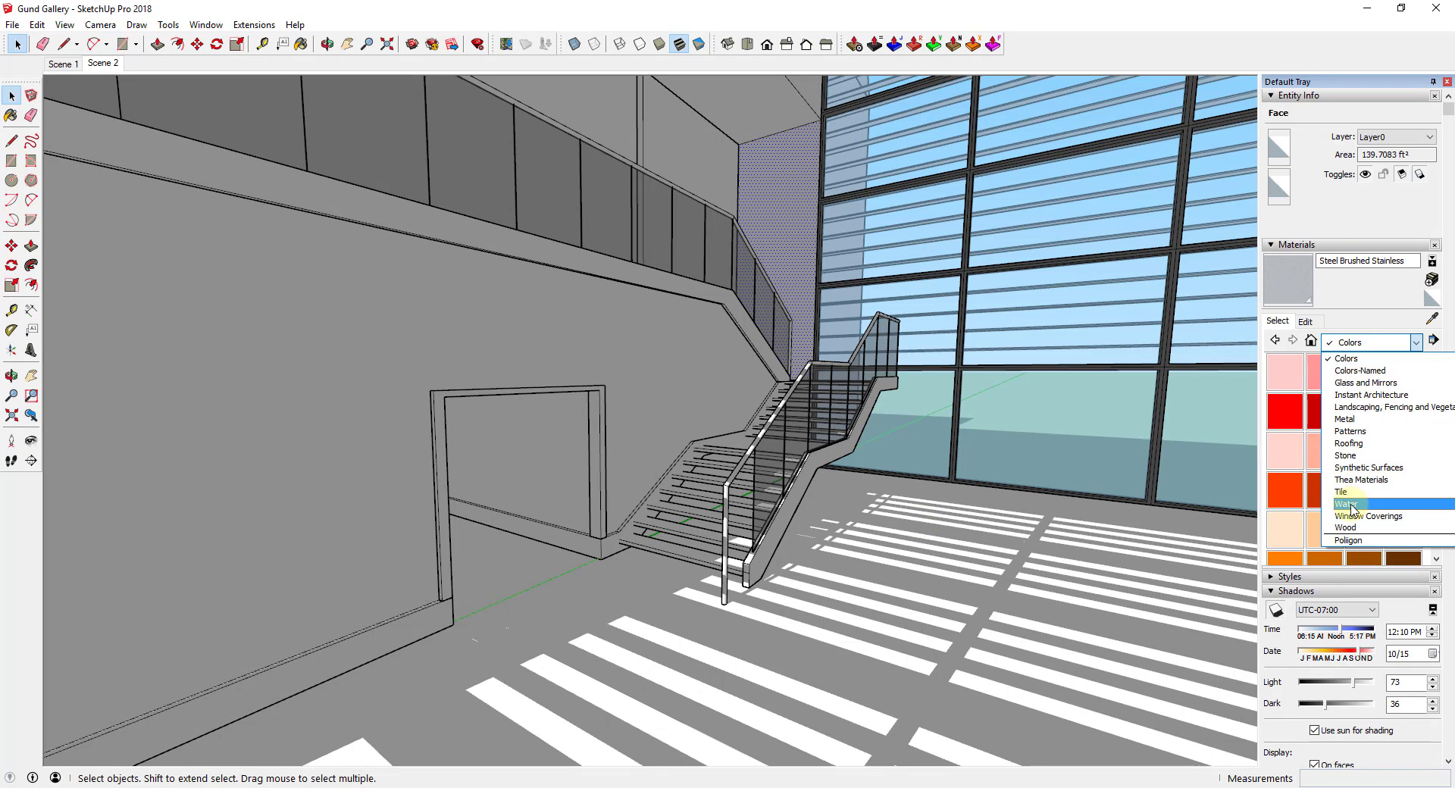
{"action": "left_click", "coordinate": [1346, 527]}
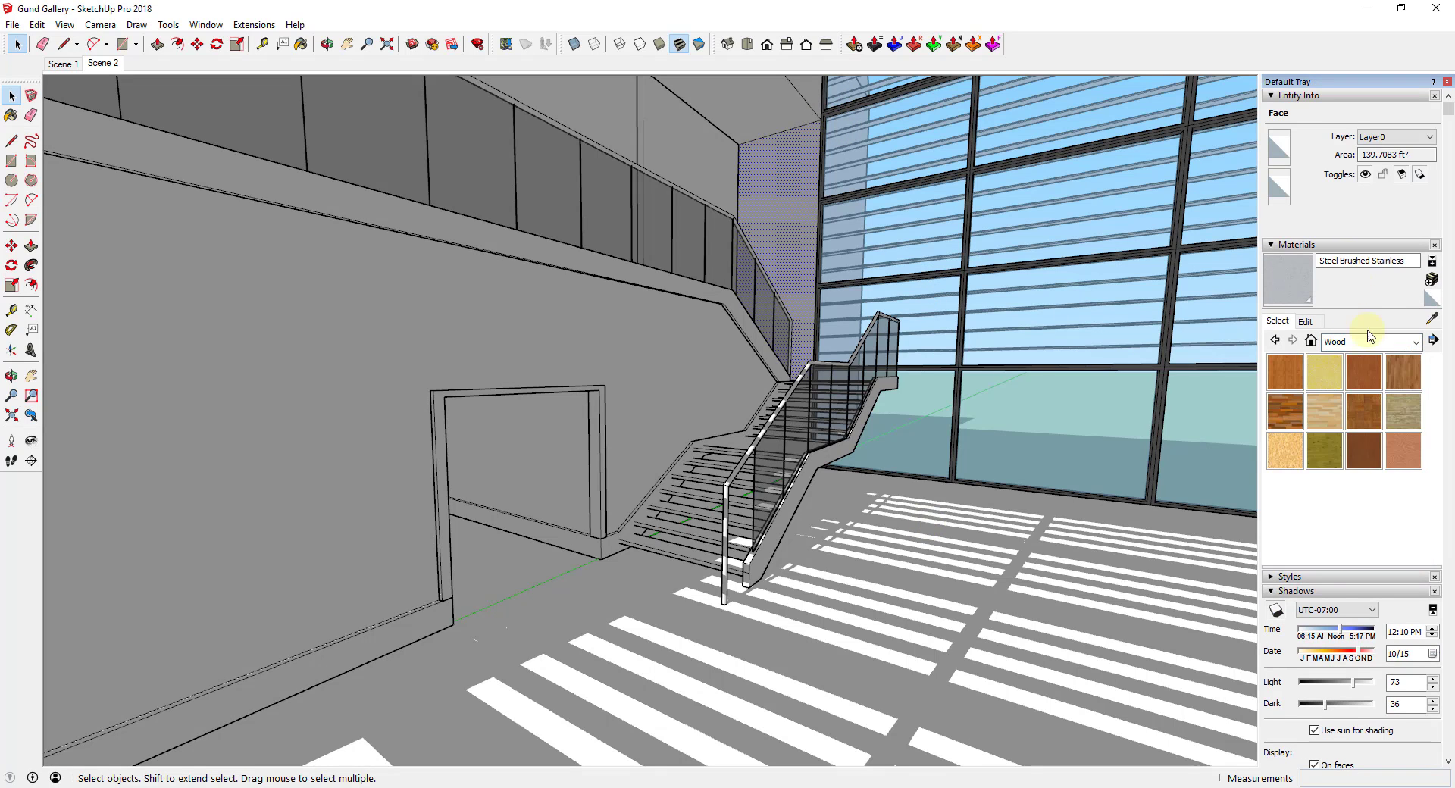
{"action": "left_click", "coordinate": [1365, 383]}
{"action": "left_click", "coordinate": [457, 305]}
{"action": "scroll", "coordinate": [356, 345], "scroll_direction": "up", "scroll_amount": 8}
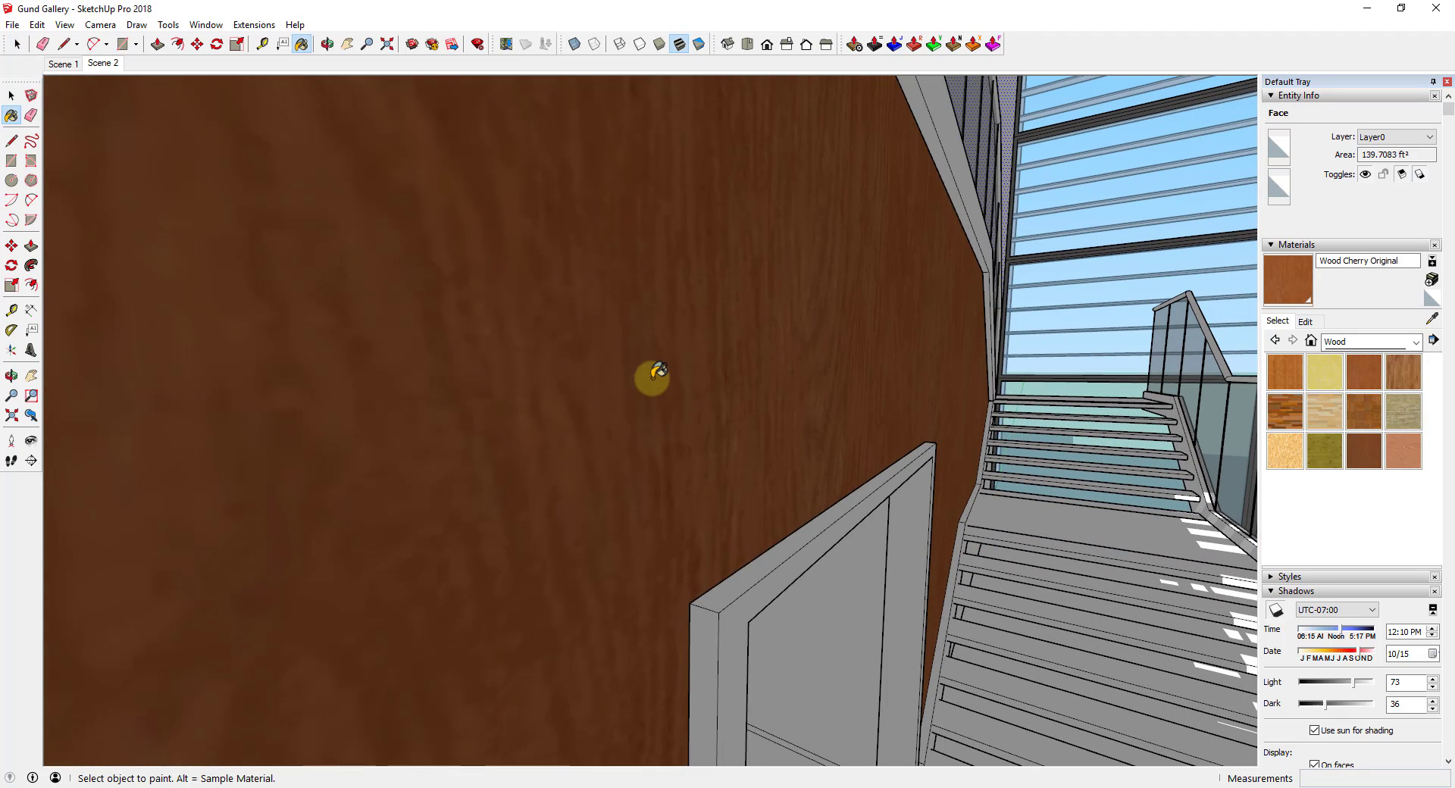
{"action": "scroll", "coordinate": [694, 386], "scroll_direction": "down", "scroll_amount": 5}
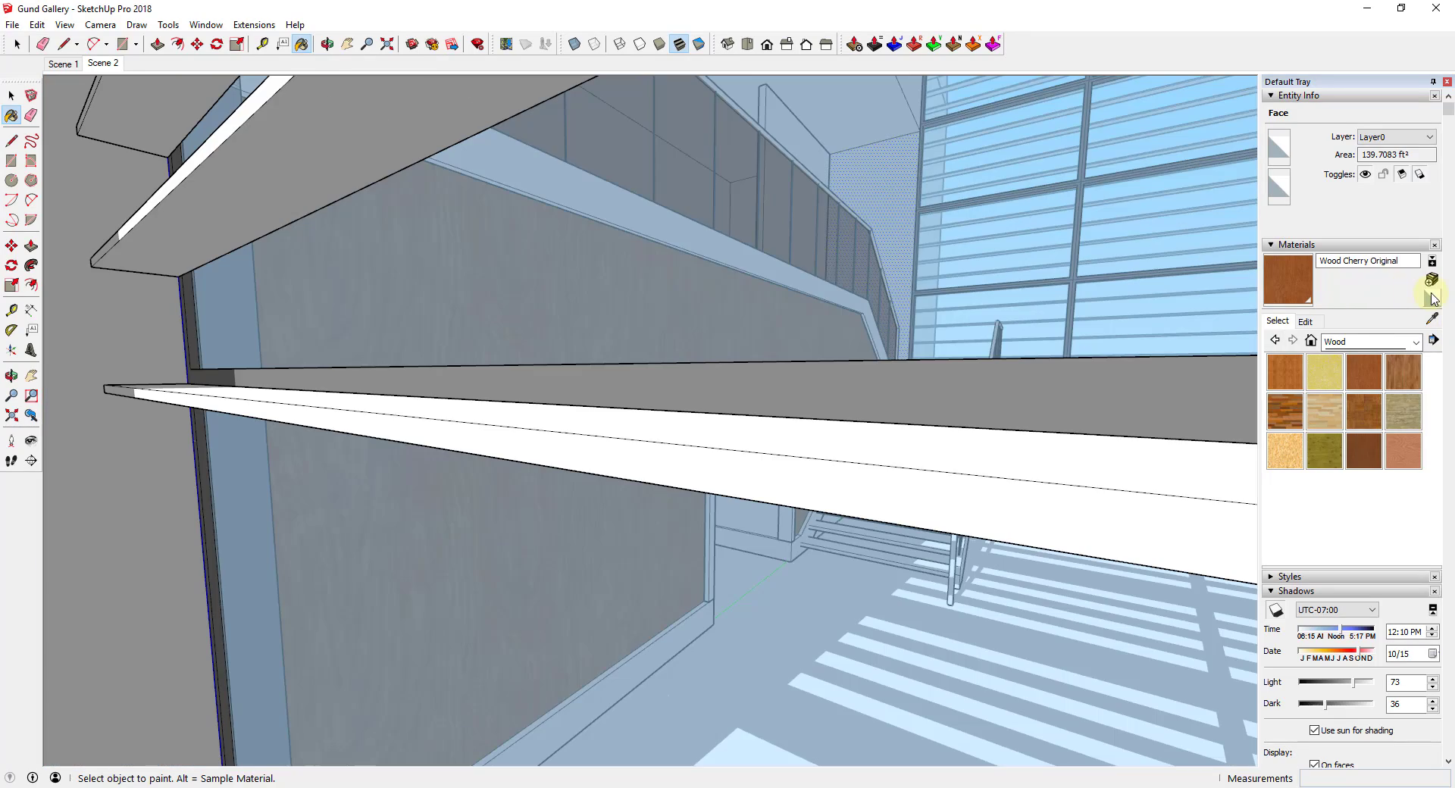
Return the large wall around the doorway to the default material and select its face
{"action": "left_click", "coordinate": [1433, 298]}
{"action": "mouse_move", "coordinate": [831, 364]}
{"action": "middle_mouse_down"}
{"action": "mouse_move", "coordinate": [565, 397]}
{"action": "mouse_move", "coordinate": [825, 397]}
{"action": "mouse_move", "coordinate": [780, 317]}
{"action": "mouse_move", "coordinate": [594, 332]}
{"action": "middle_mouse_up"}
{"action": "left_click", "coordinate": [594, 331], "text": "shift"}
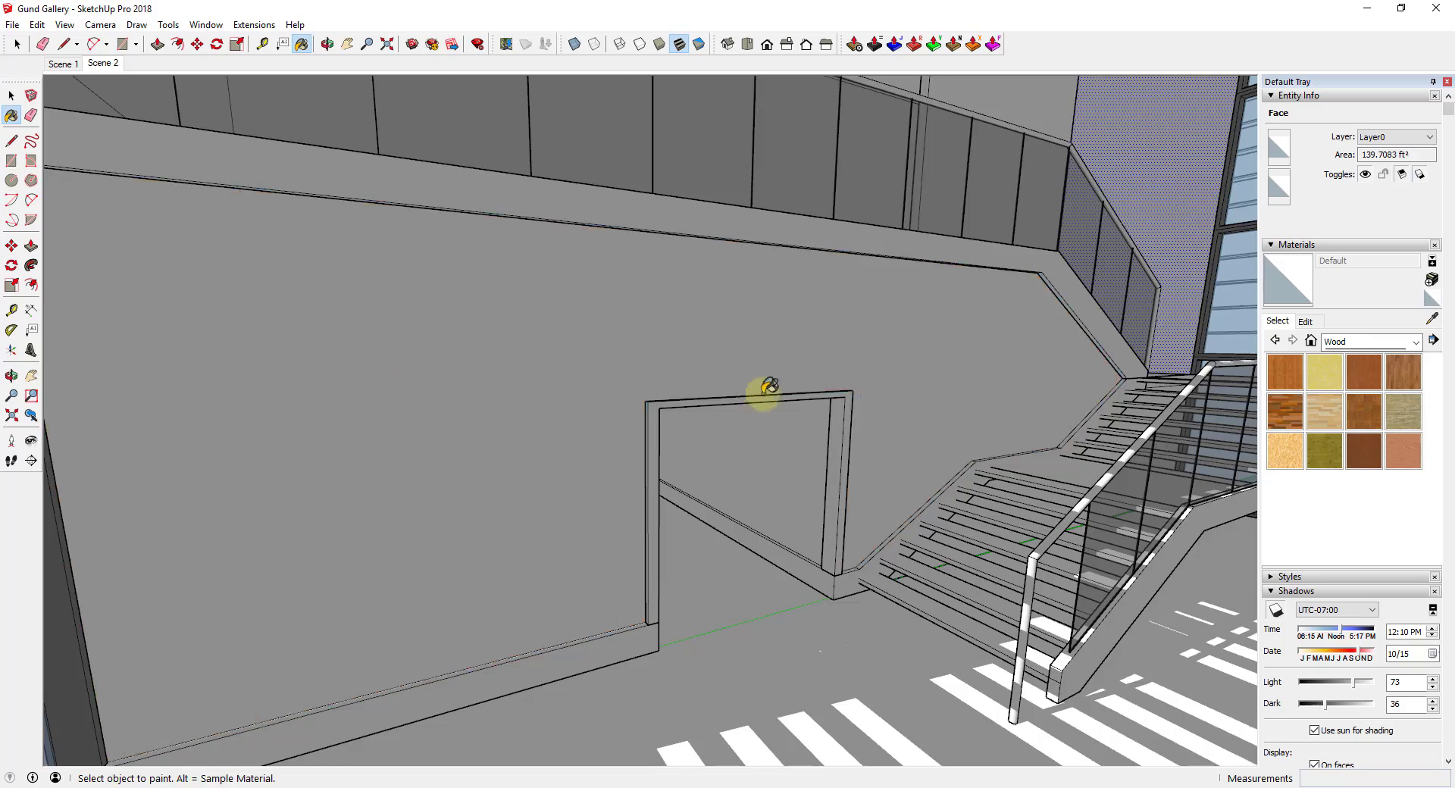
{"action": "scroll", "coordinate": [762, 395], "scroll_direction": "up", "scroll_amount": 2}
{"action": "mouse_move", "coordinate": [762, 395]}
{"action": "middle_mouse_down"}
{"action": "mouse_move", "coordinate": [823, 379]}
{"action": "mouse_move", "coordinate": [918, 528]}
{"action": "mouse_move", "coordinate": [965, 477]}
{"action": "mouse_move", "coordinate": [1080, 546]}
{"action": "mouse_move", "coordinate": [926, 561]}
{"action": "middle_mouse_up"}
{"action": "key", "text": "space"}
{"action": "left_click", "coordinate": [990, 421]}
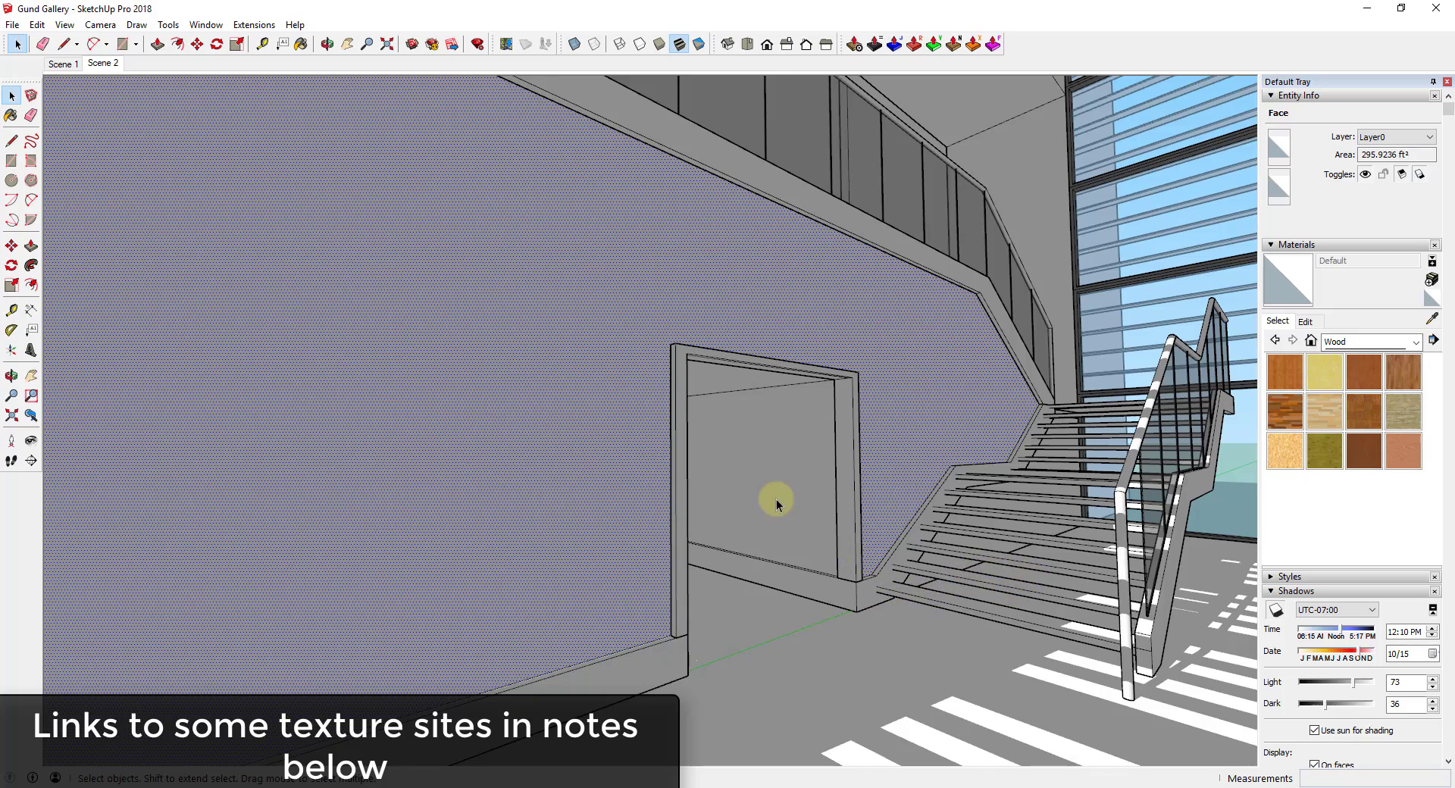
{"action": "middle_click_drag", "start_coordinate": [777, 504], "coordinate": [593, 445]}
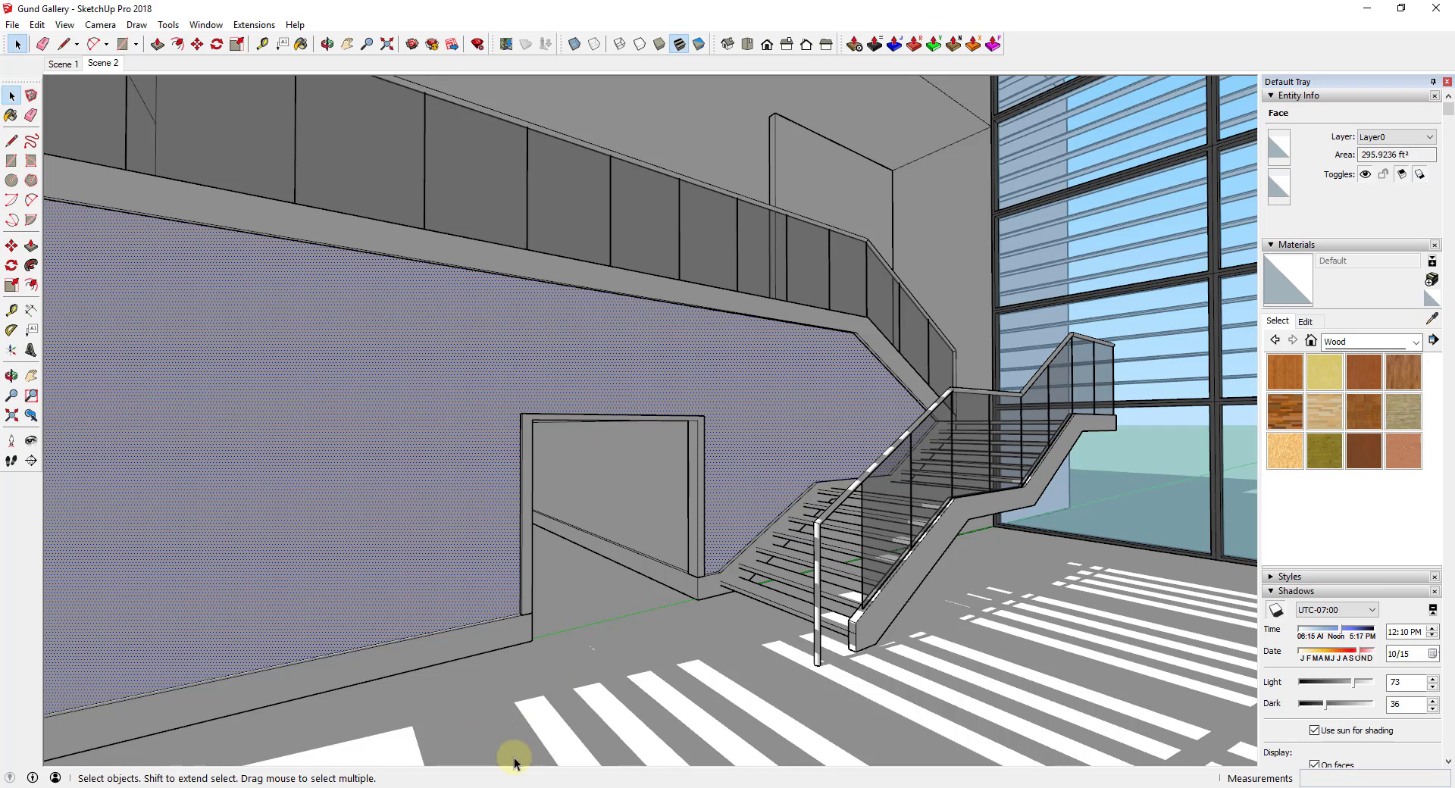
{"action": "scroll", "coordinate": [415, 732], "scroll_direction": "down", "scroll_amount": 1}
Switch to the Poliigon site in Chrome, examine the Plaster 36 texture and its available maps, and return to SketchUp
{"action": "left_click", "coordinate": [391, 787]}
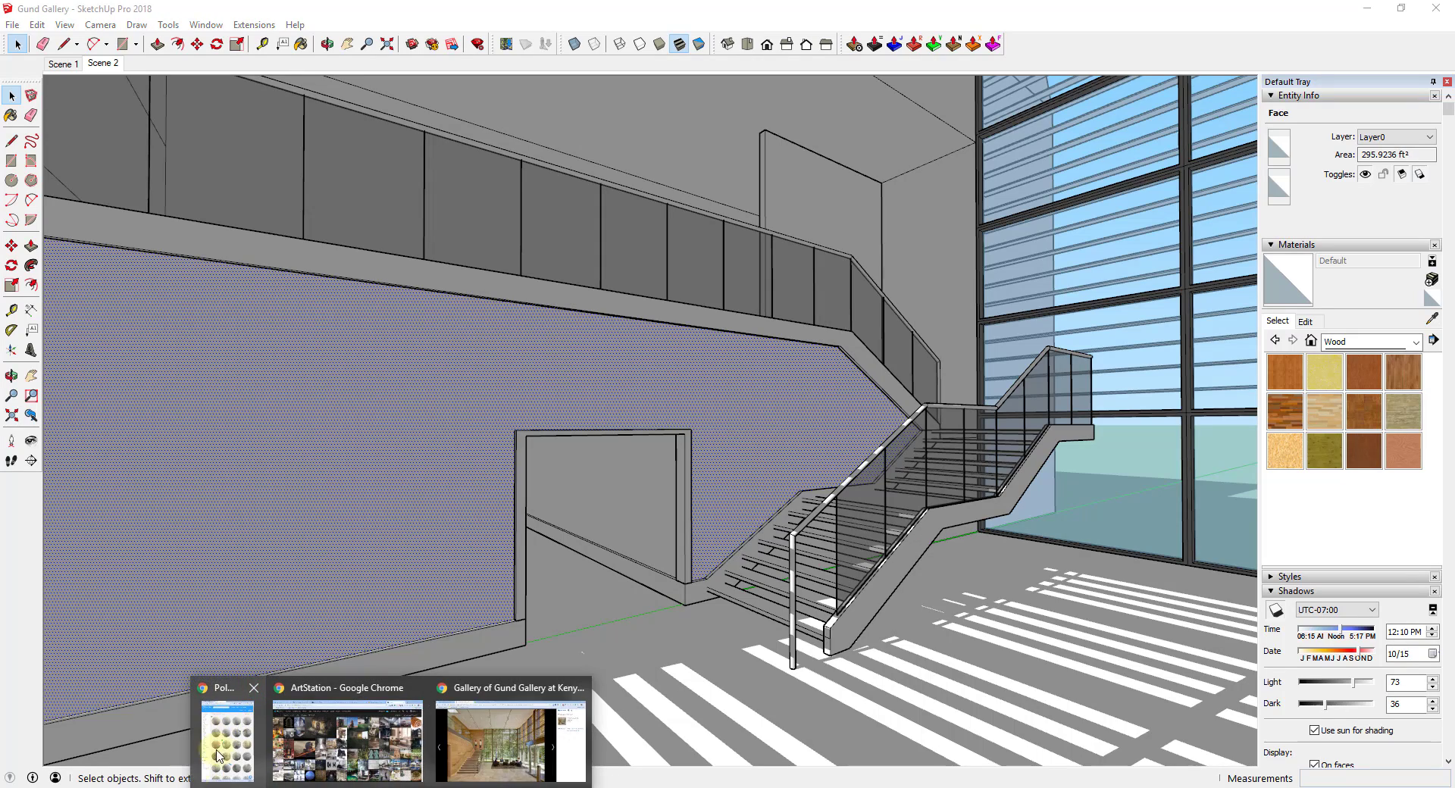
{"action": "key", "text": "super+shift+Right"}
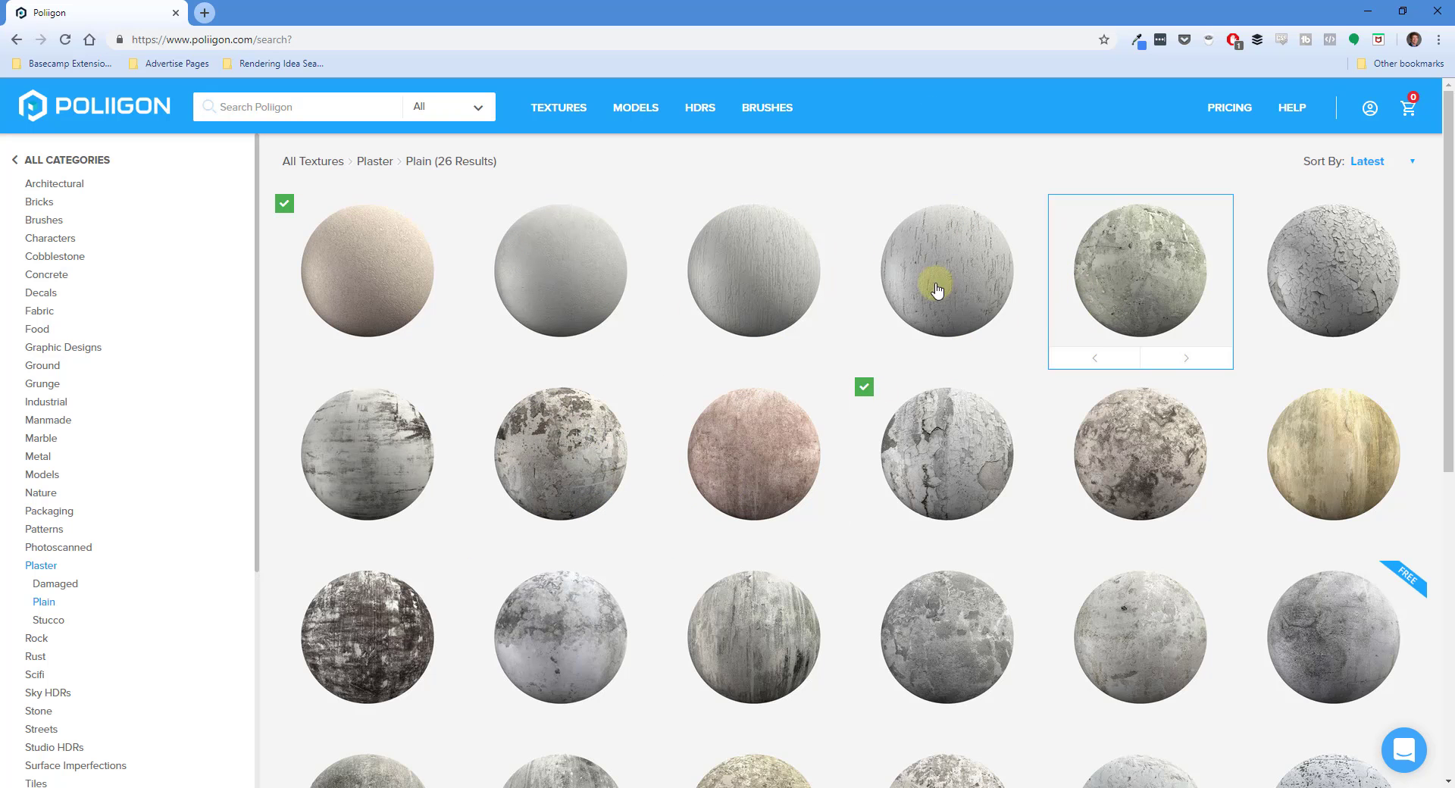
{"action": "left_click", "coordinate": [381, 273]}
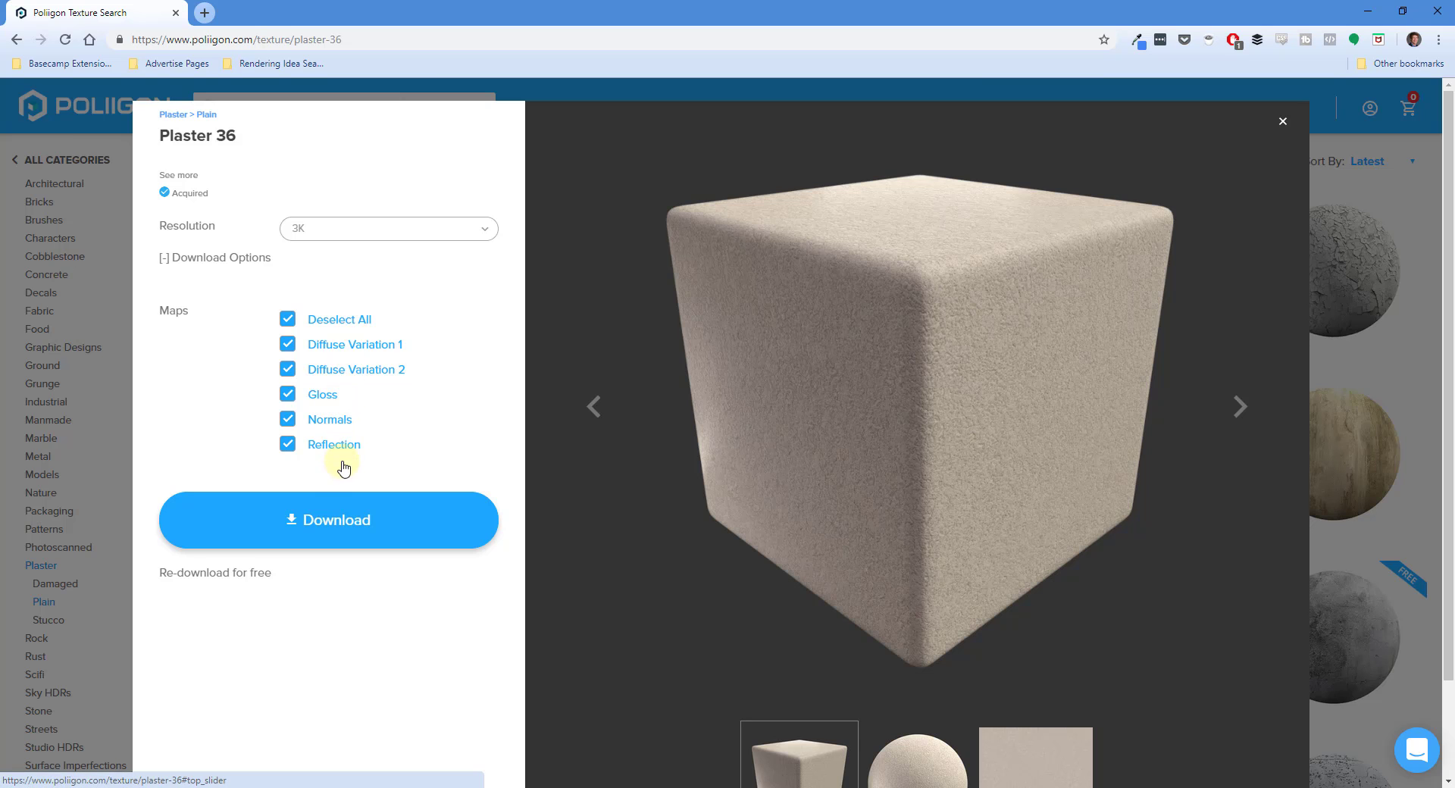
{"action": "left_click", "coordinate": [1270, 123]}
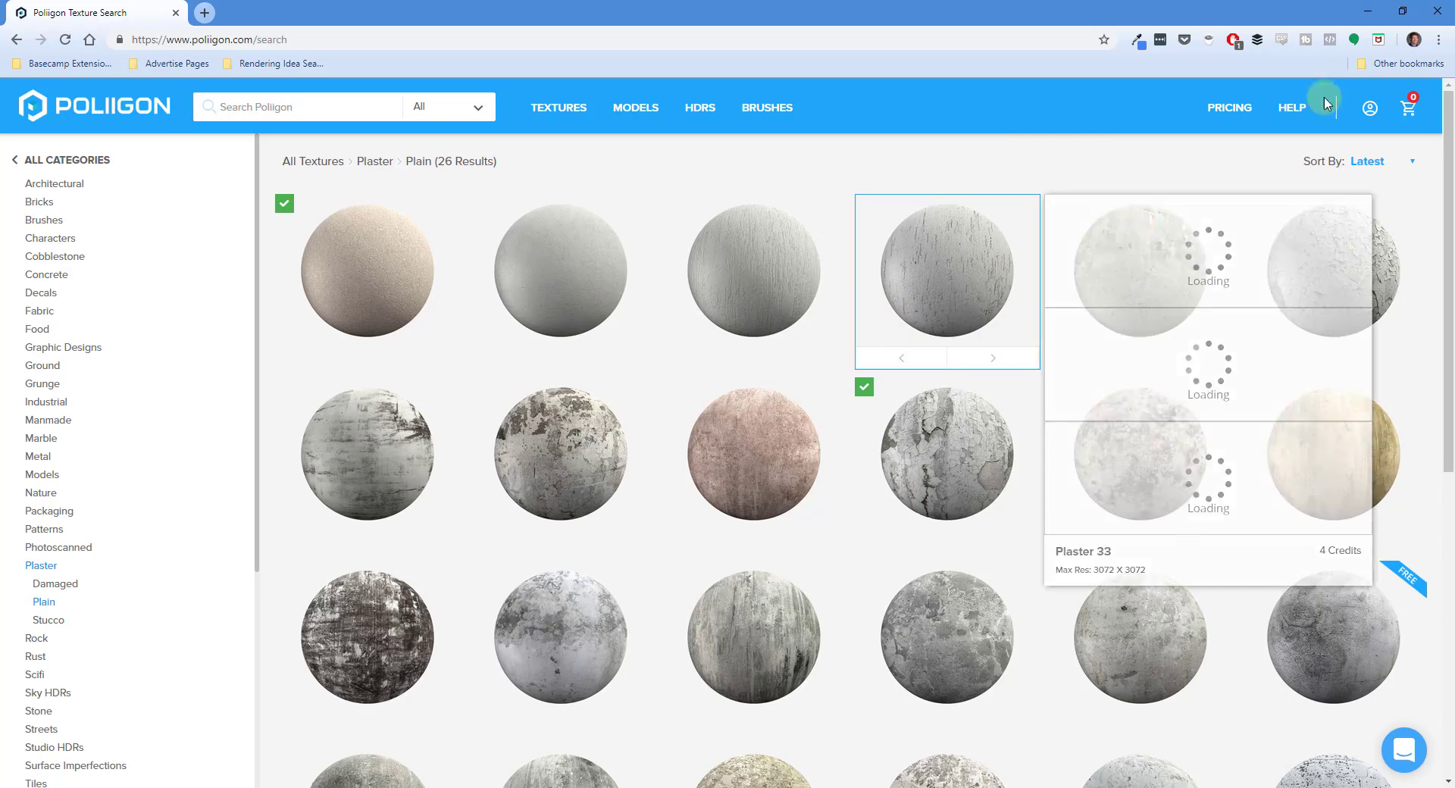
{"action": "left_click", "coordinate": [1368, 10]}
Hide the group of horizontal louvers along the window wall in Scene 1 and update the scene
{"action": "mouse_move", "coordinate": [828, 422]}
{"action": "left_mouse_down"}
{"action": "mouse_move", "coordinate": [917, 413]}
{"action": "mouse_move", "coordinate": [893, 412]}
{"action": "mouse_move", "coordinate": [971, 536]}
{"action": "mouse_move", "coordinate": [1000, 537]}
{"action": "left_mouse_up"}
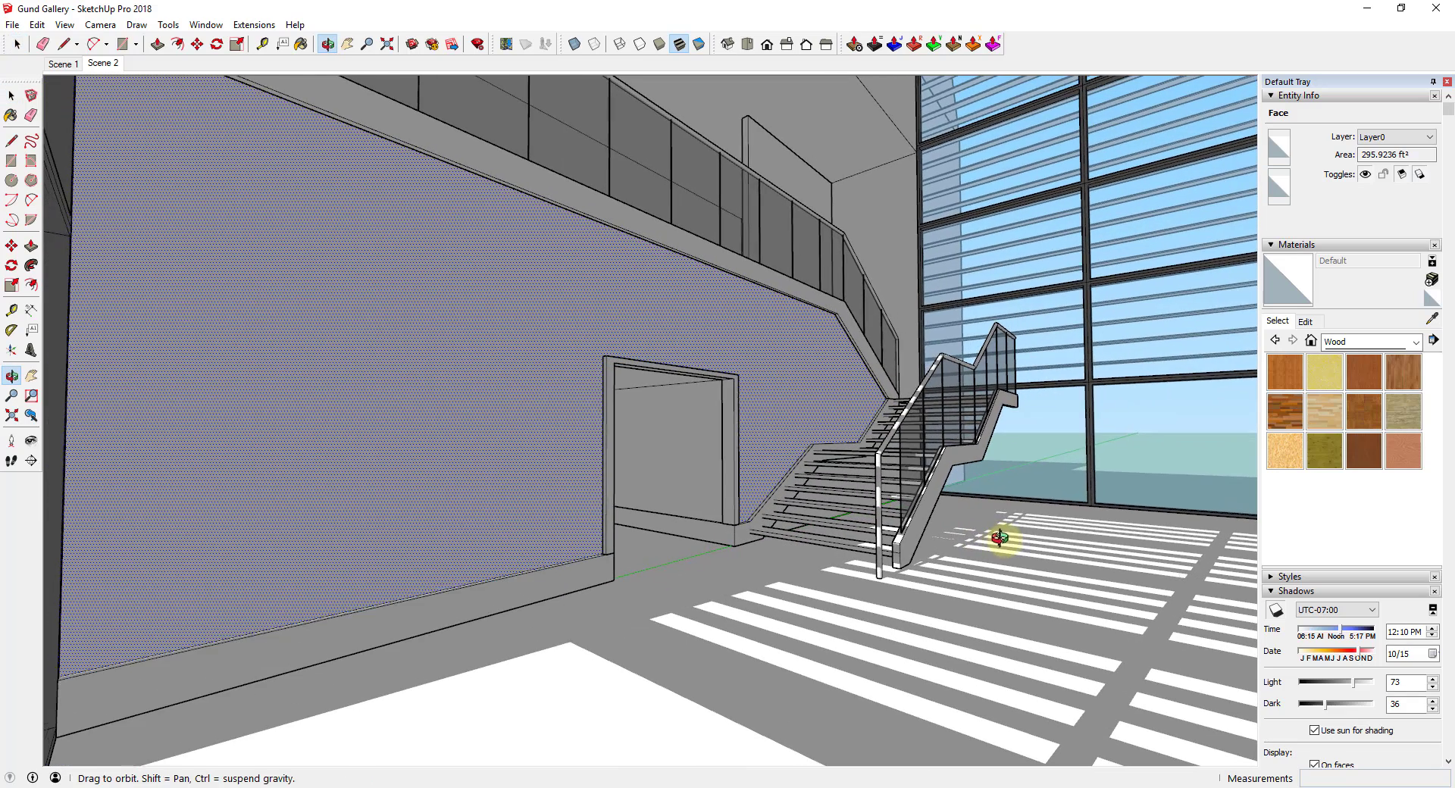
{"action": "key", "text": "space"}
{"action": "left_click", "coordinate": [1105, 318]}
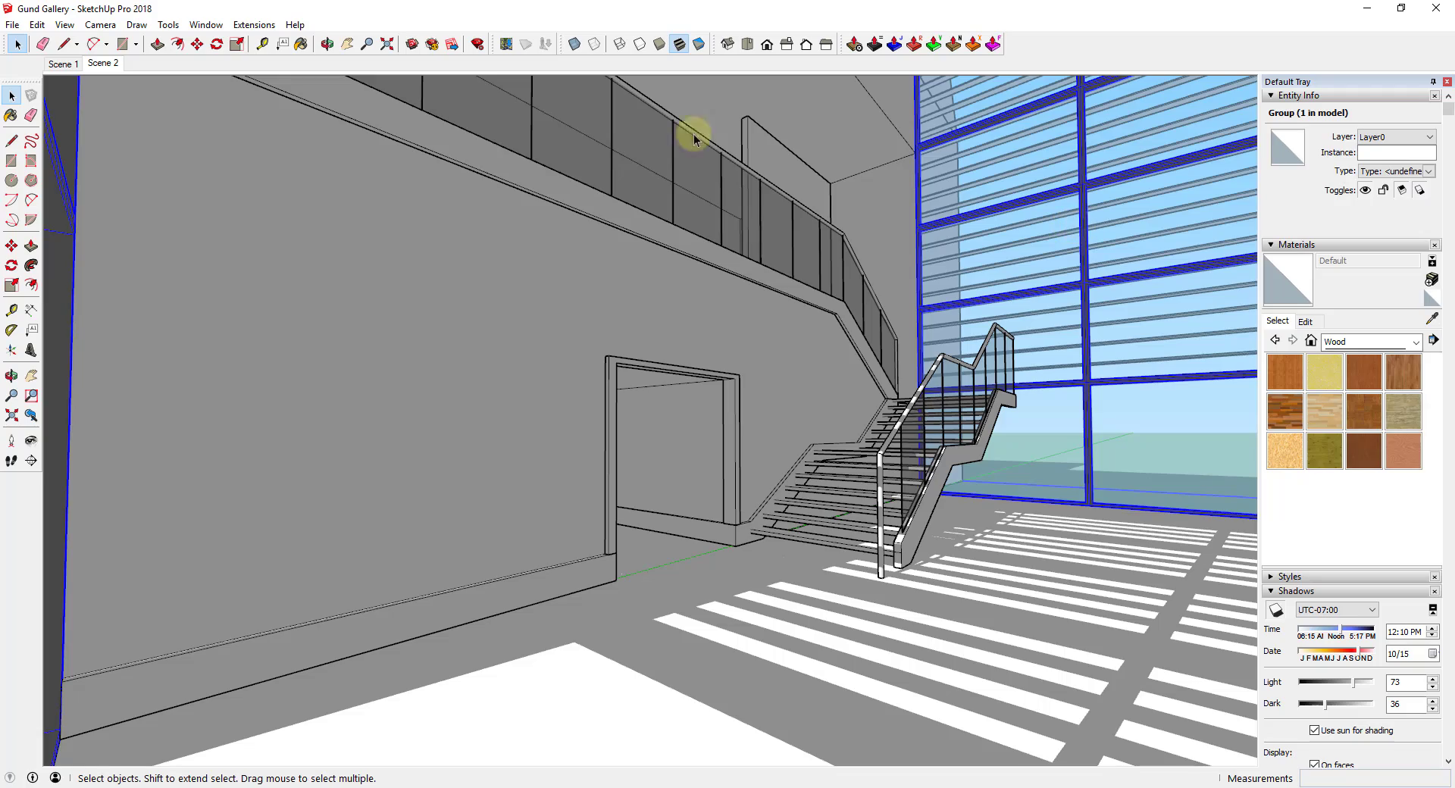
{"action": "left_click", "coordinate": [61, 64]}
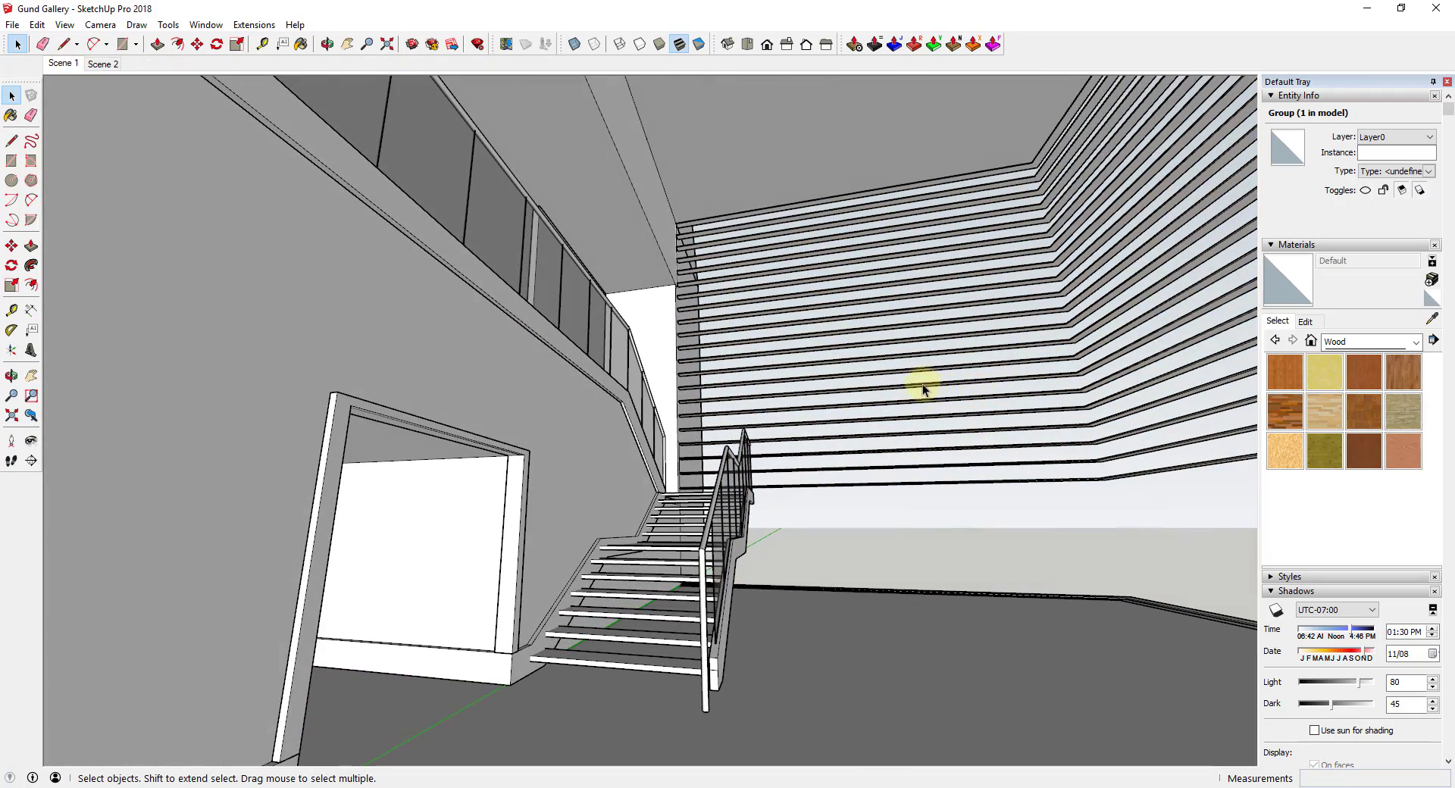
{"action": "left_click", "coordinate": [919, 386]}
{"action": "right_click", "coordinate": [926, 388]}
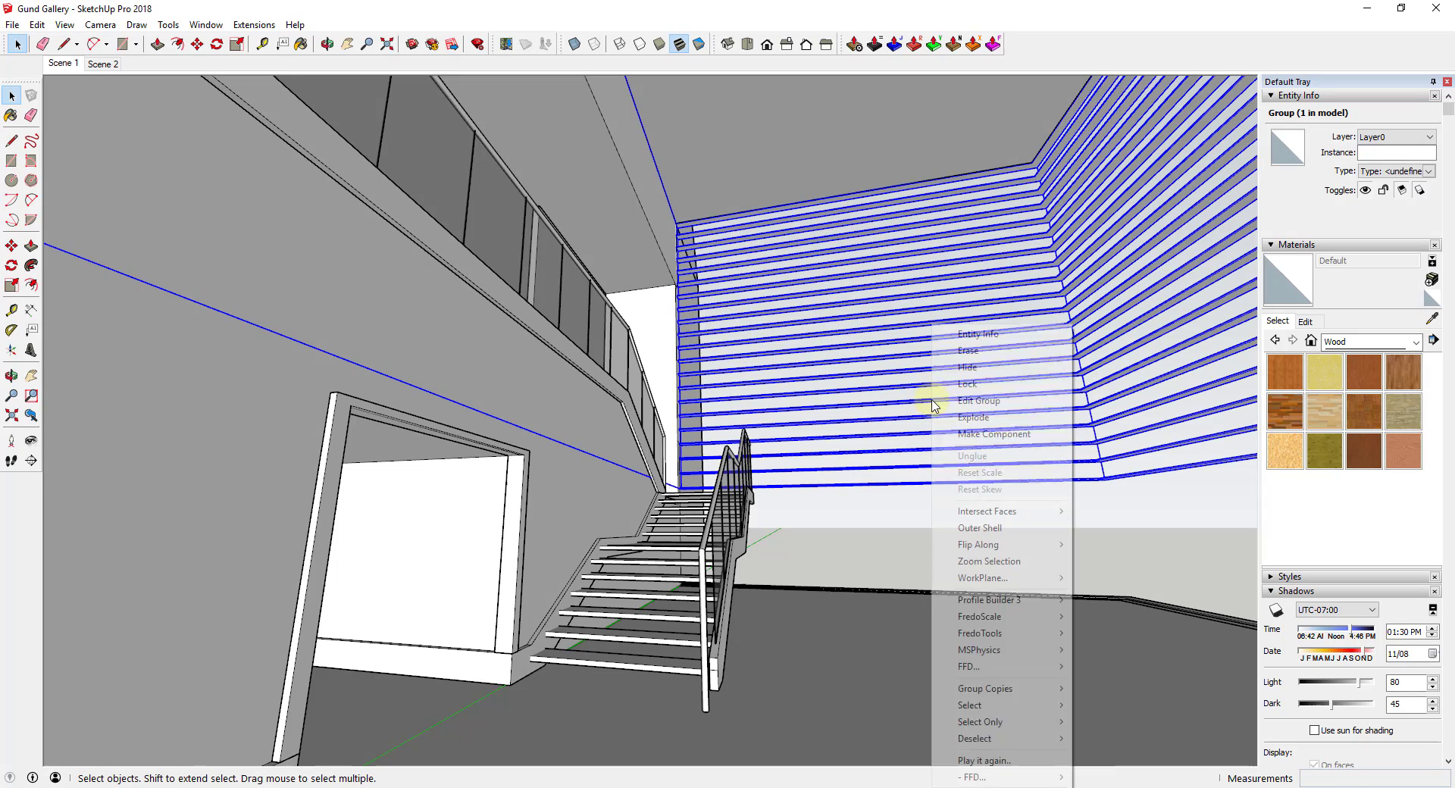
{"action": "left_click", "coordinate": [979, 369]}
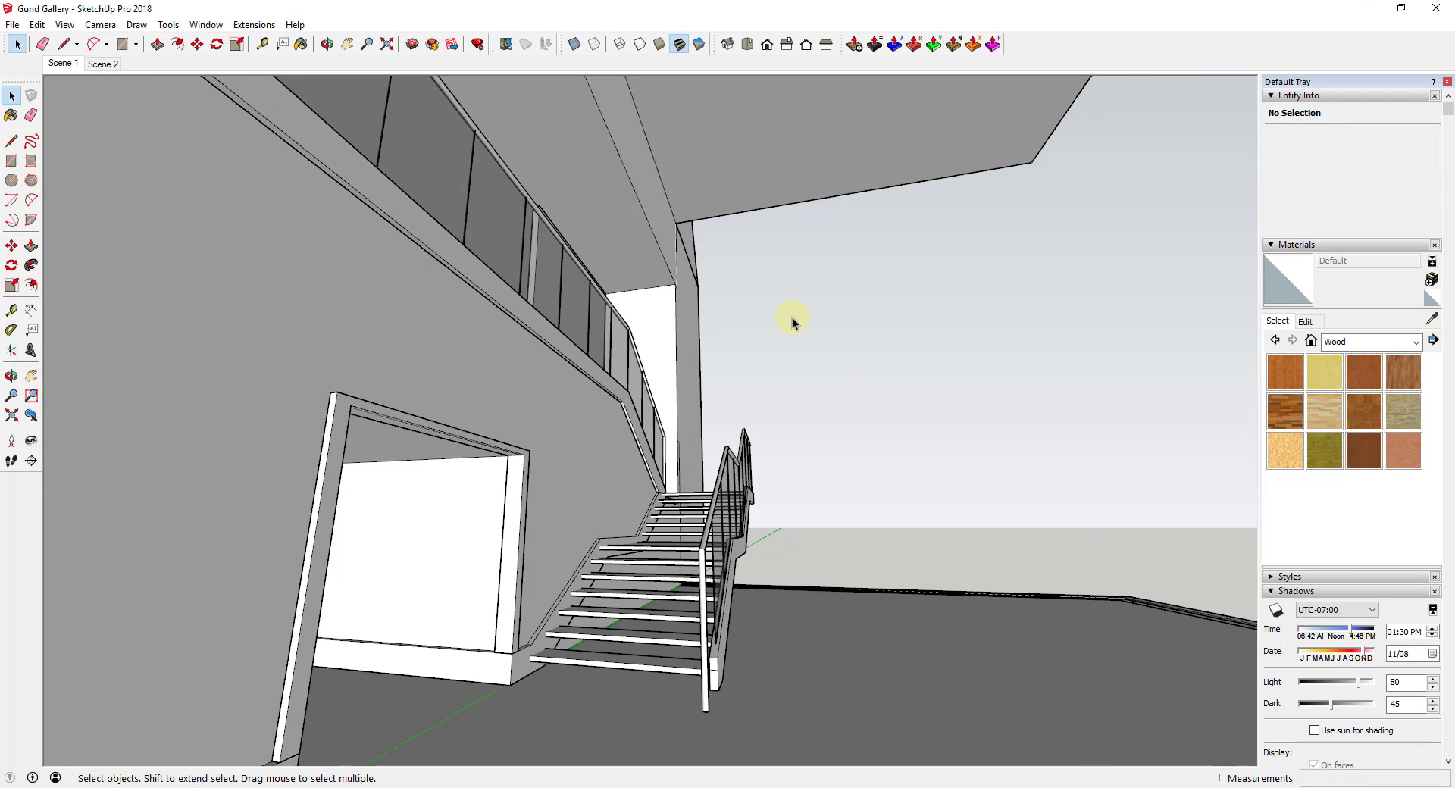
{"action": "right_click", "coordinate": [62, 71]}
{"action": "left_click", "coordinate": [98, 132]}
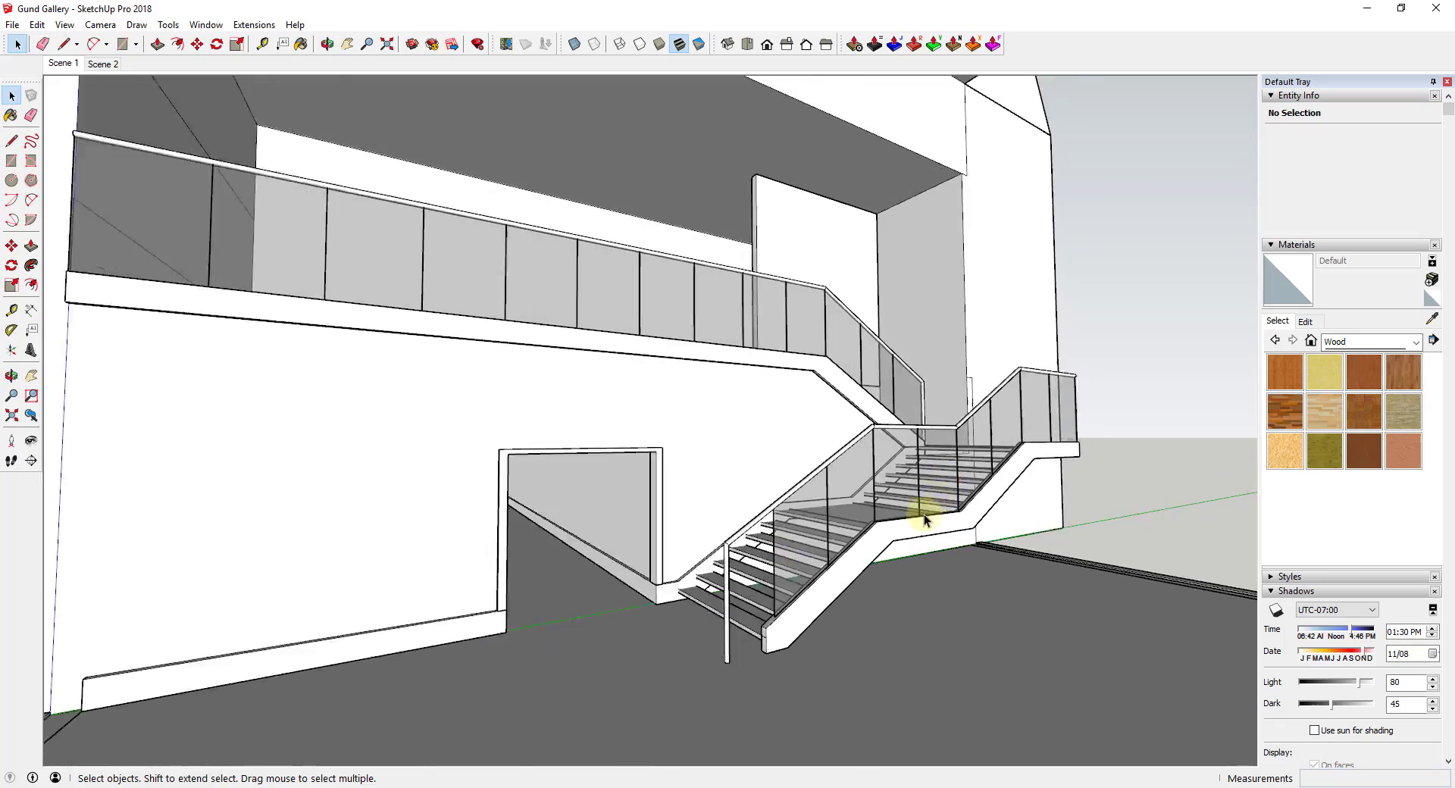
Select the large wall face around the doorway beside the stairs
{"action": "middle_click_drag", "start_coordinate": [924, 520], "coordinate": [804, 568]}
{"action": "left_click", "coordinate": [755, 470]}
{"action": "scroll", "coordinate": [761, 487], "scroll_direction": "up", "scroll_amount": 3}
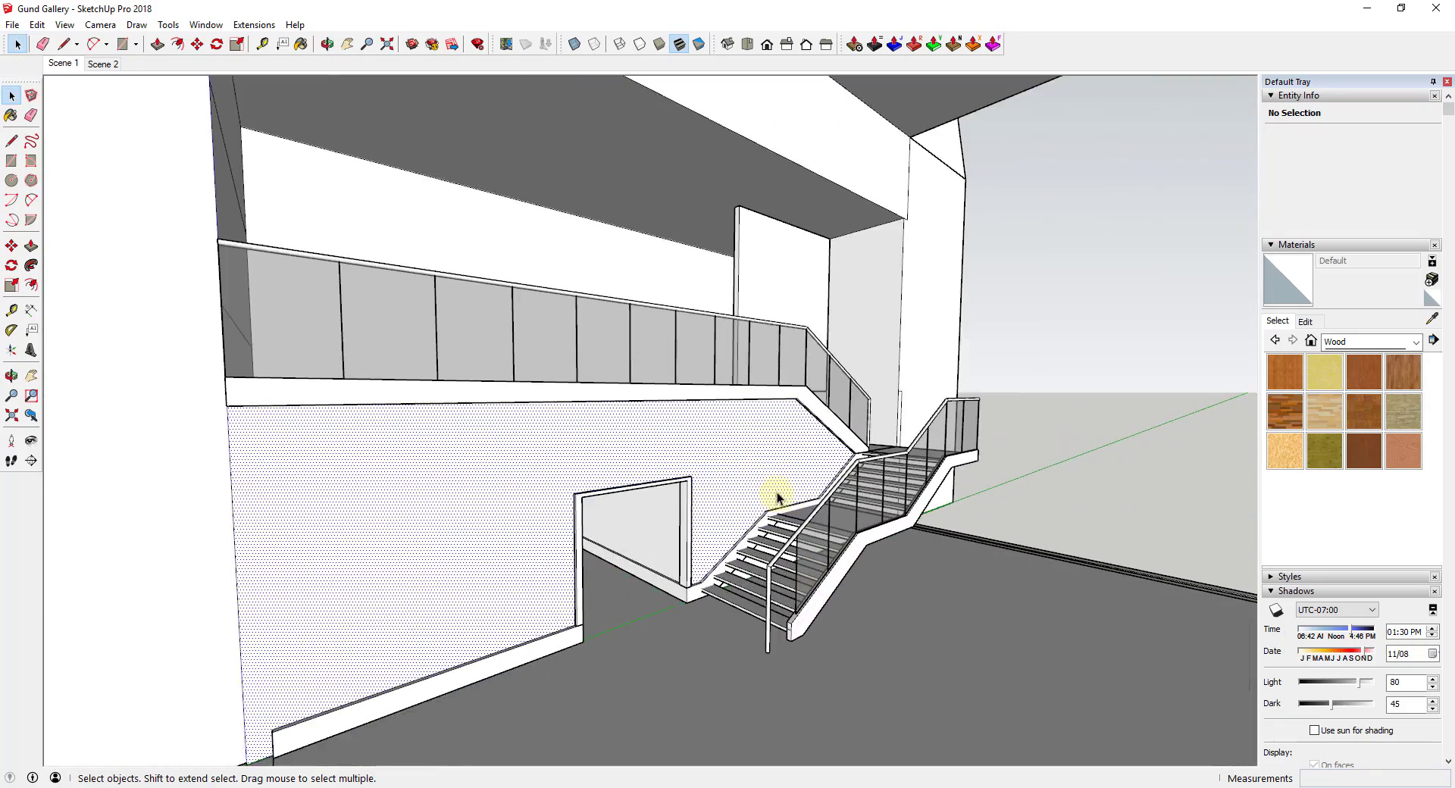
{"action": "middle_click_drag", "start_coordinate": [776, 493], "coordinate": [977, 454]}
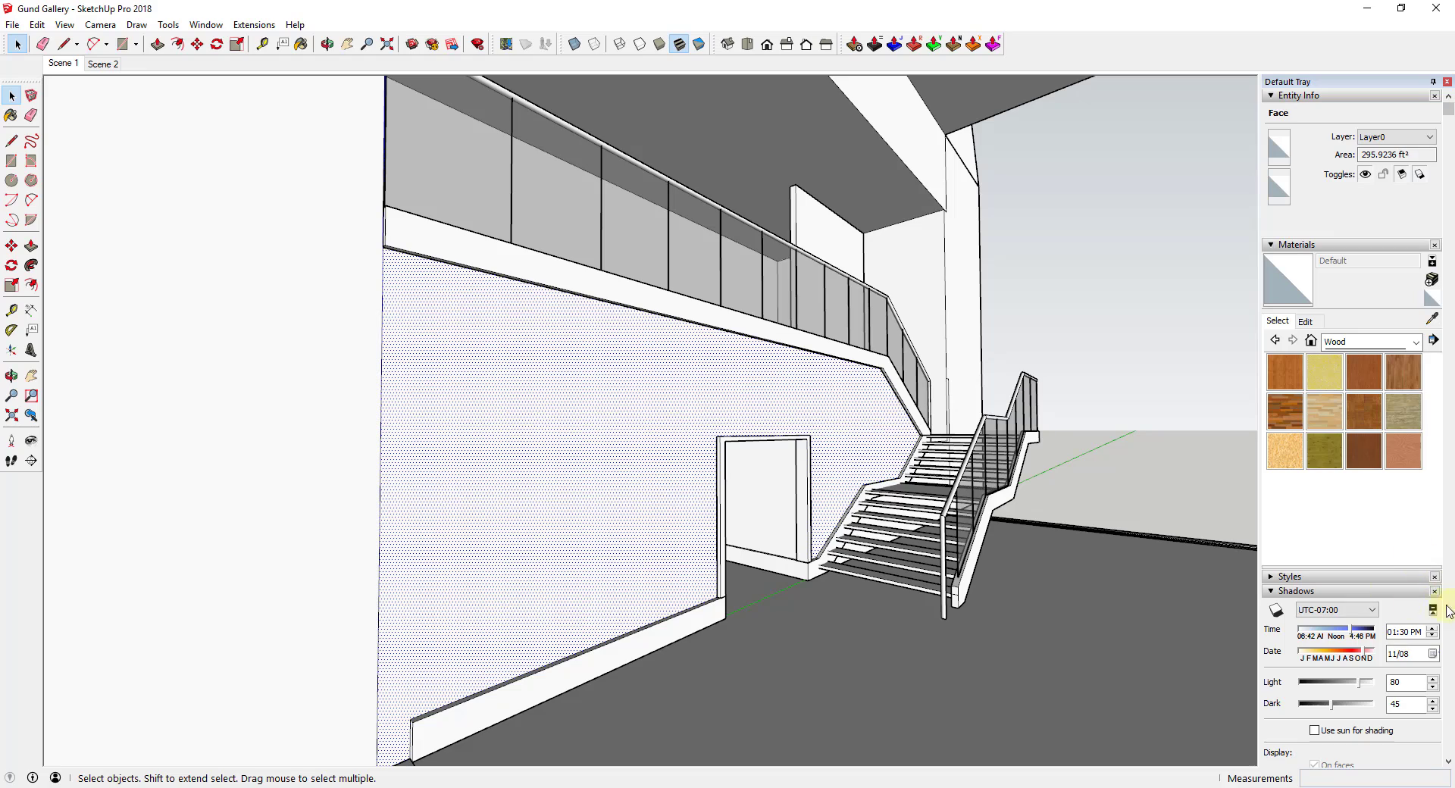
Switch to Poliigon in Chrome, examine Wood Paneling Fine 001 among the Wood textures, and return to SketchUp
{"action": "left_click", "coordinate": [599, 727]}
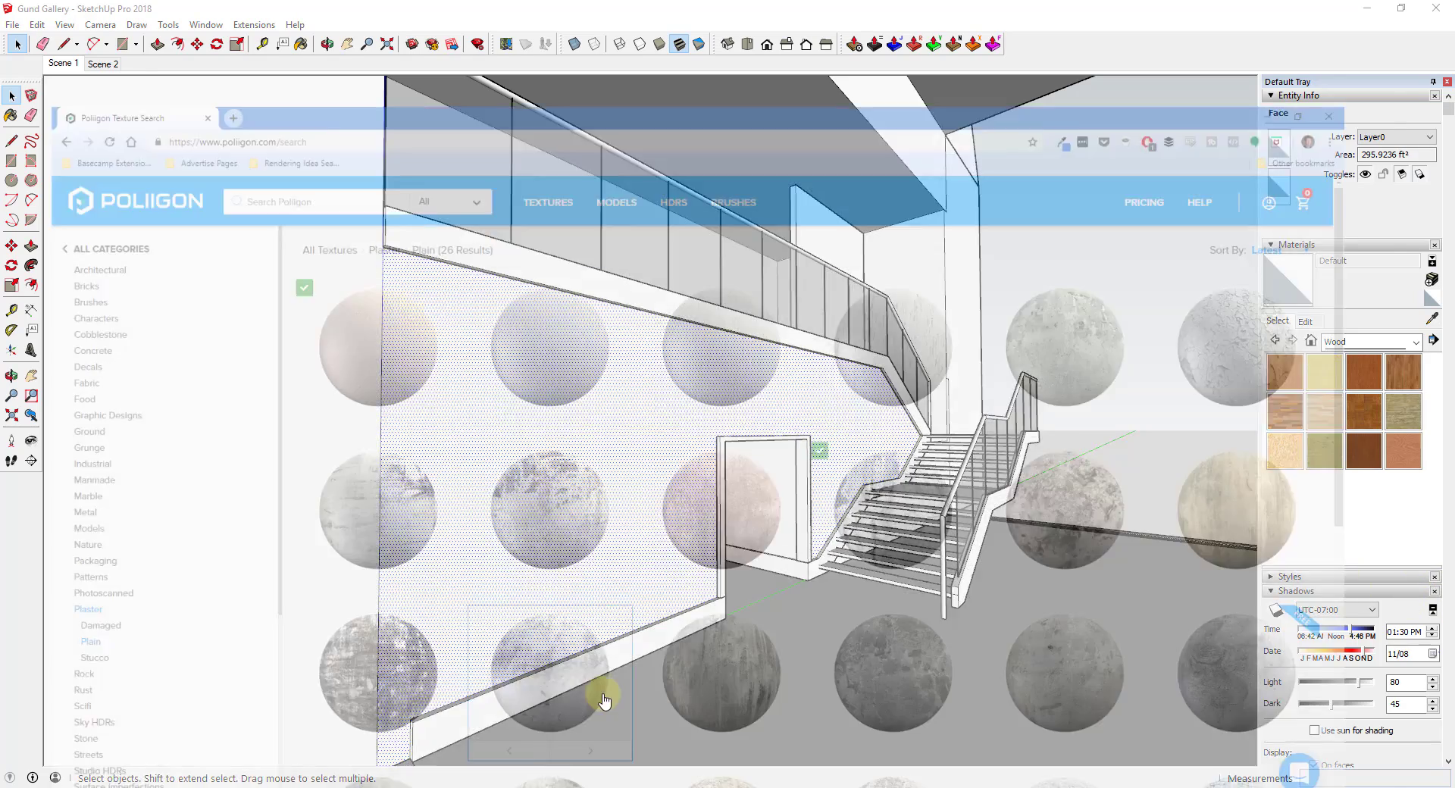
{"action": "scroll", "coordinate": [71, 636], "scroll_direction": "down", "scroll_amount": 5}
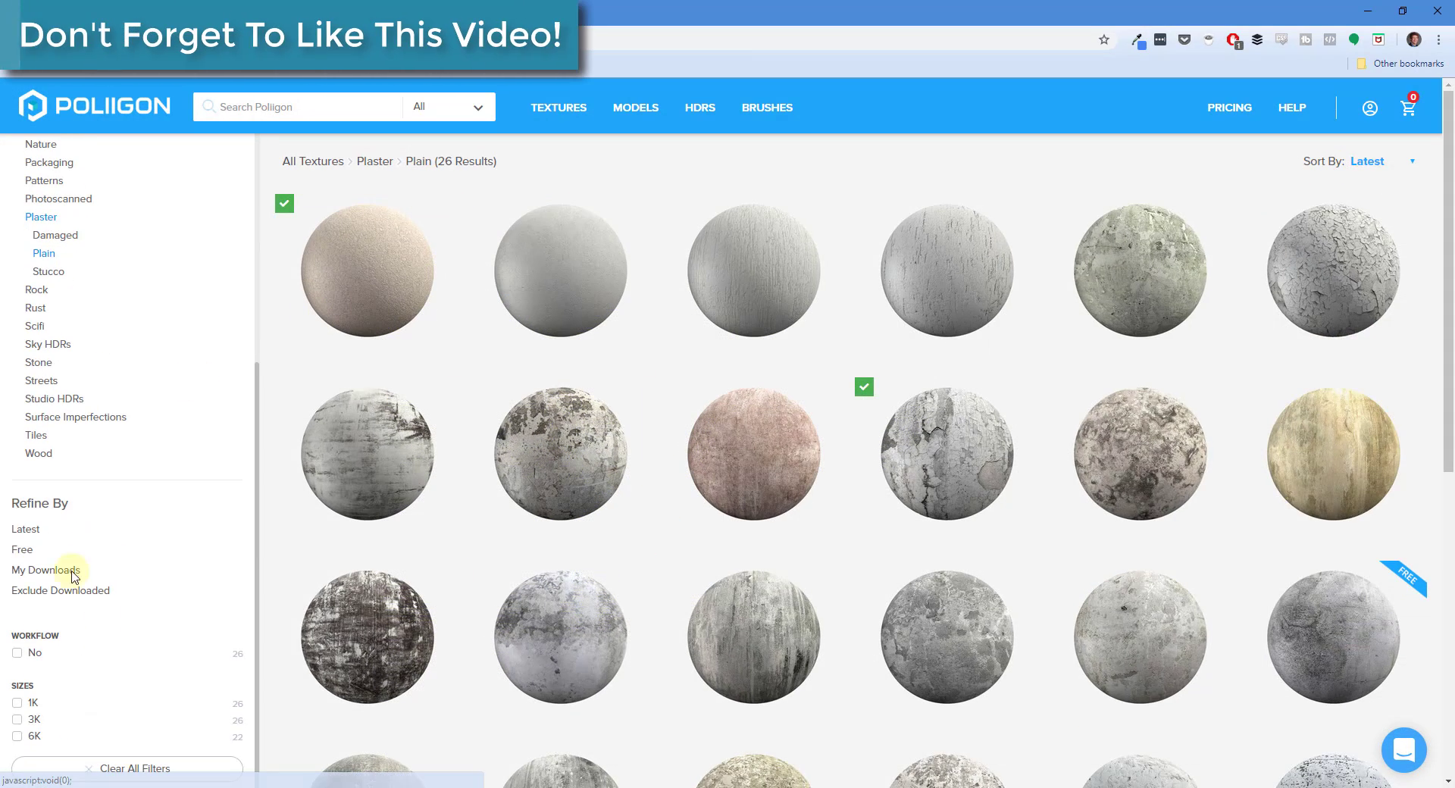
{"action": "left_click", "coordinate": [42, 453]}
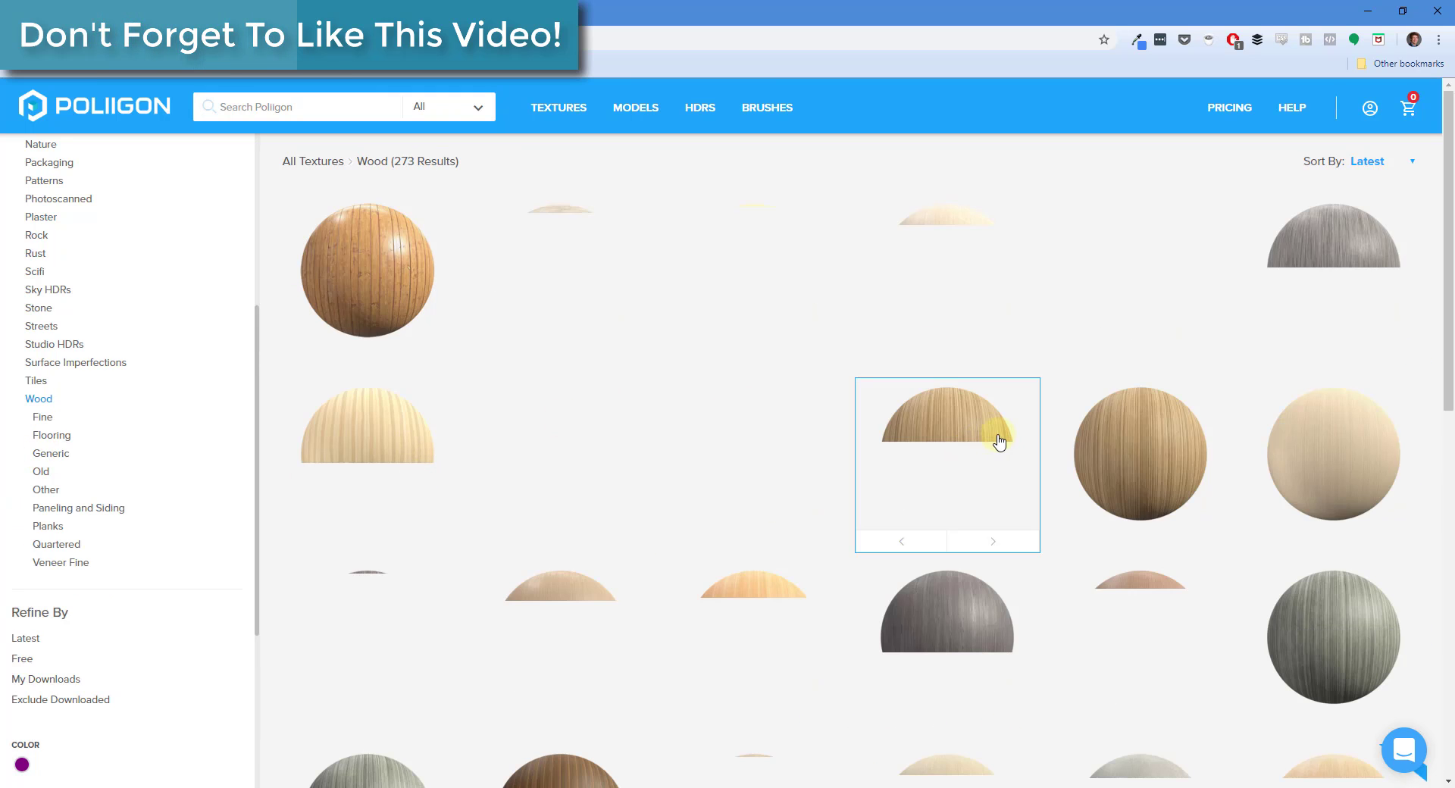
{"action": "scroll", "coordinate": [910, 345], "scroll_direction": "down", "scroll_amount": 10}
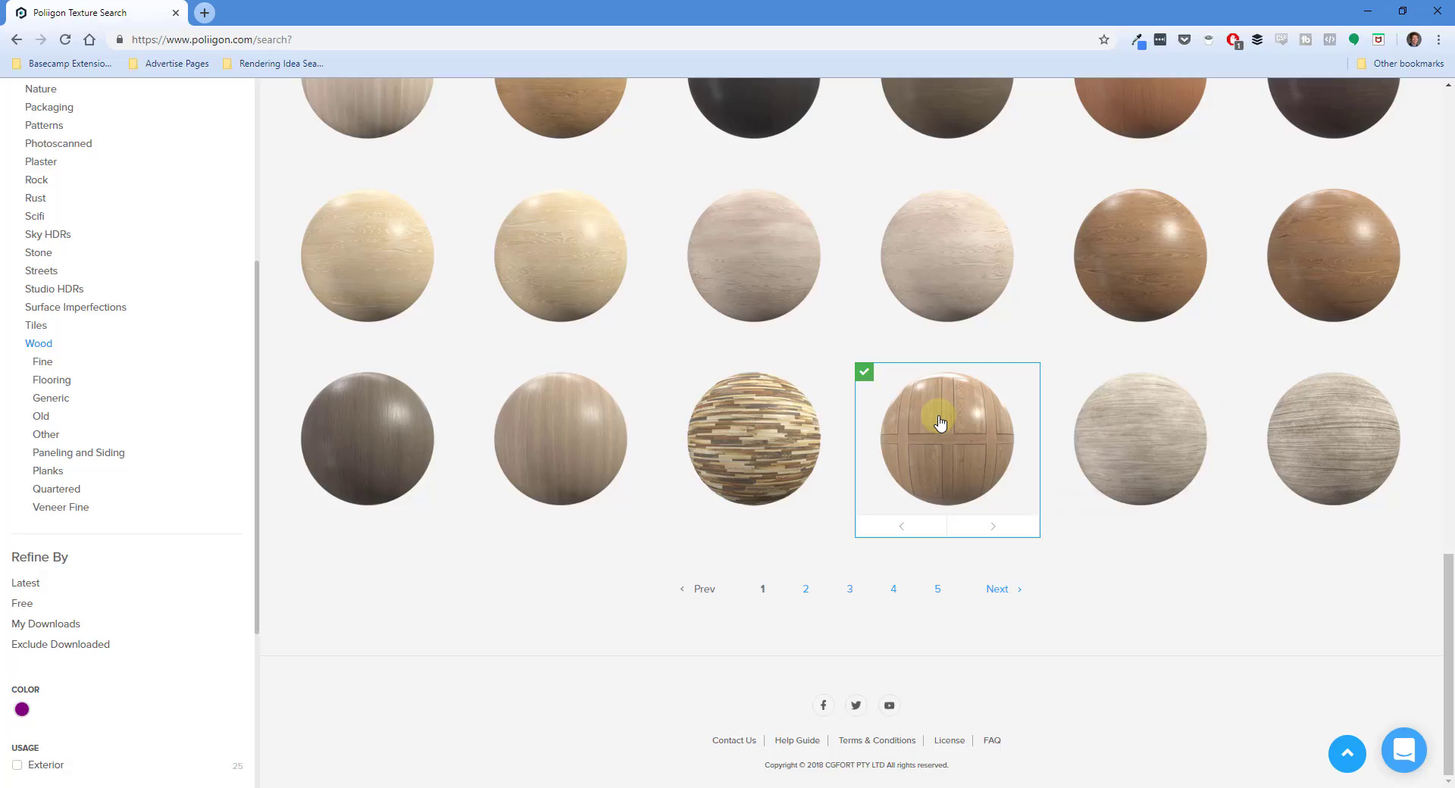
{"action": "left_click", "coordinate": [939, 422]}
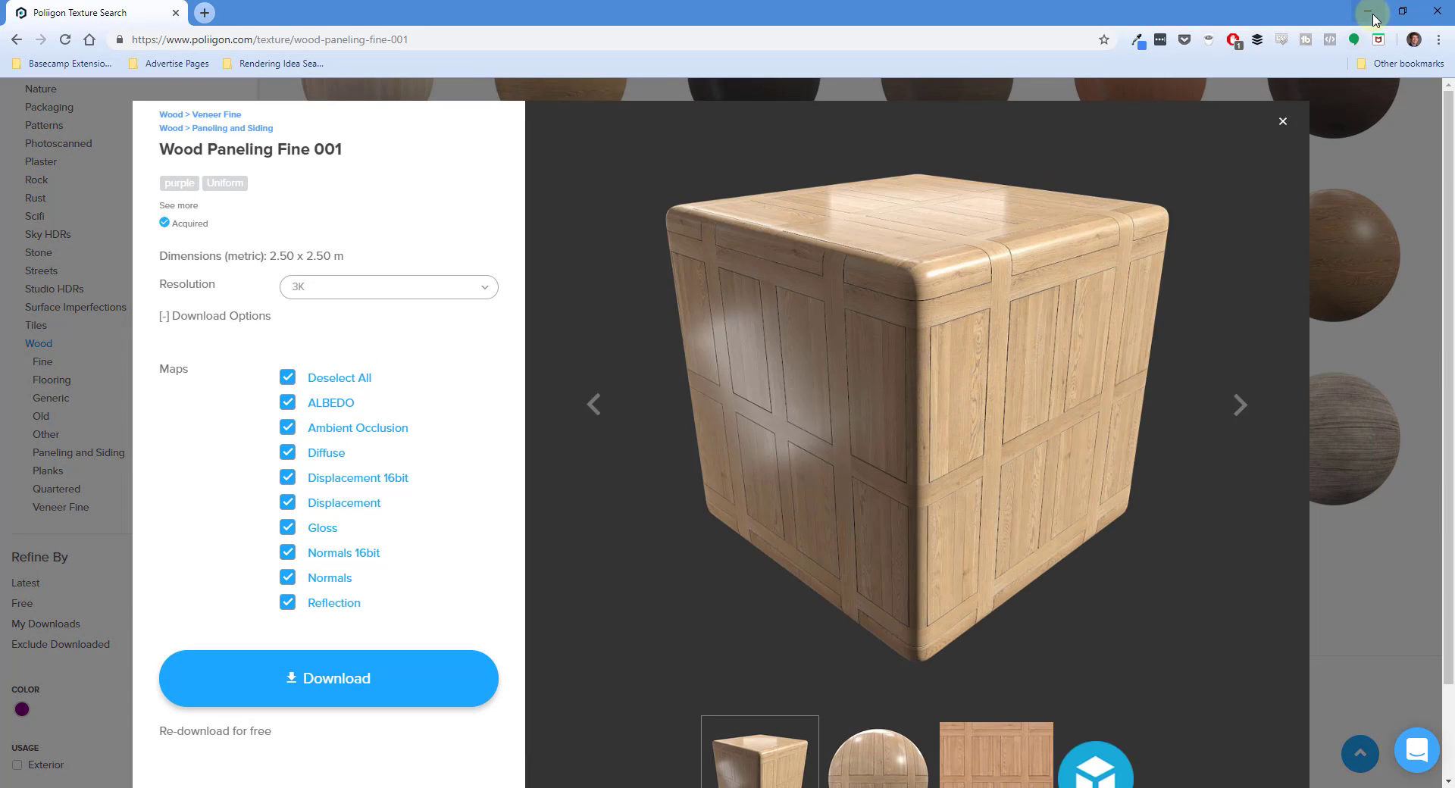
{"action": "left_click", "coordinate": [1368, 11]}
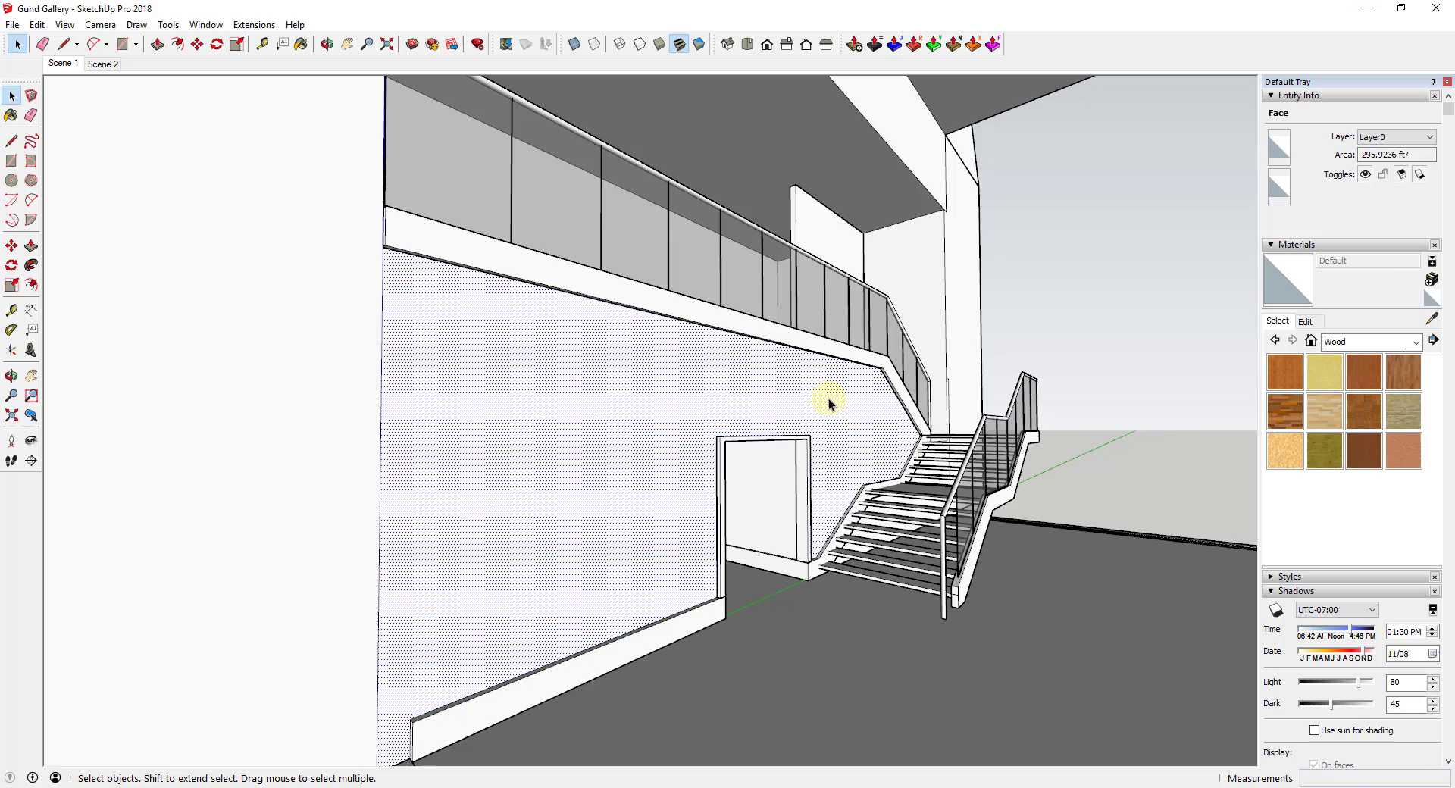
Create a new material named "Wood Paneling - Poliigon" and set it to use a texture image
{"action": "left_click", "coordinate": [1432, 280]}
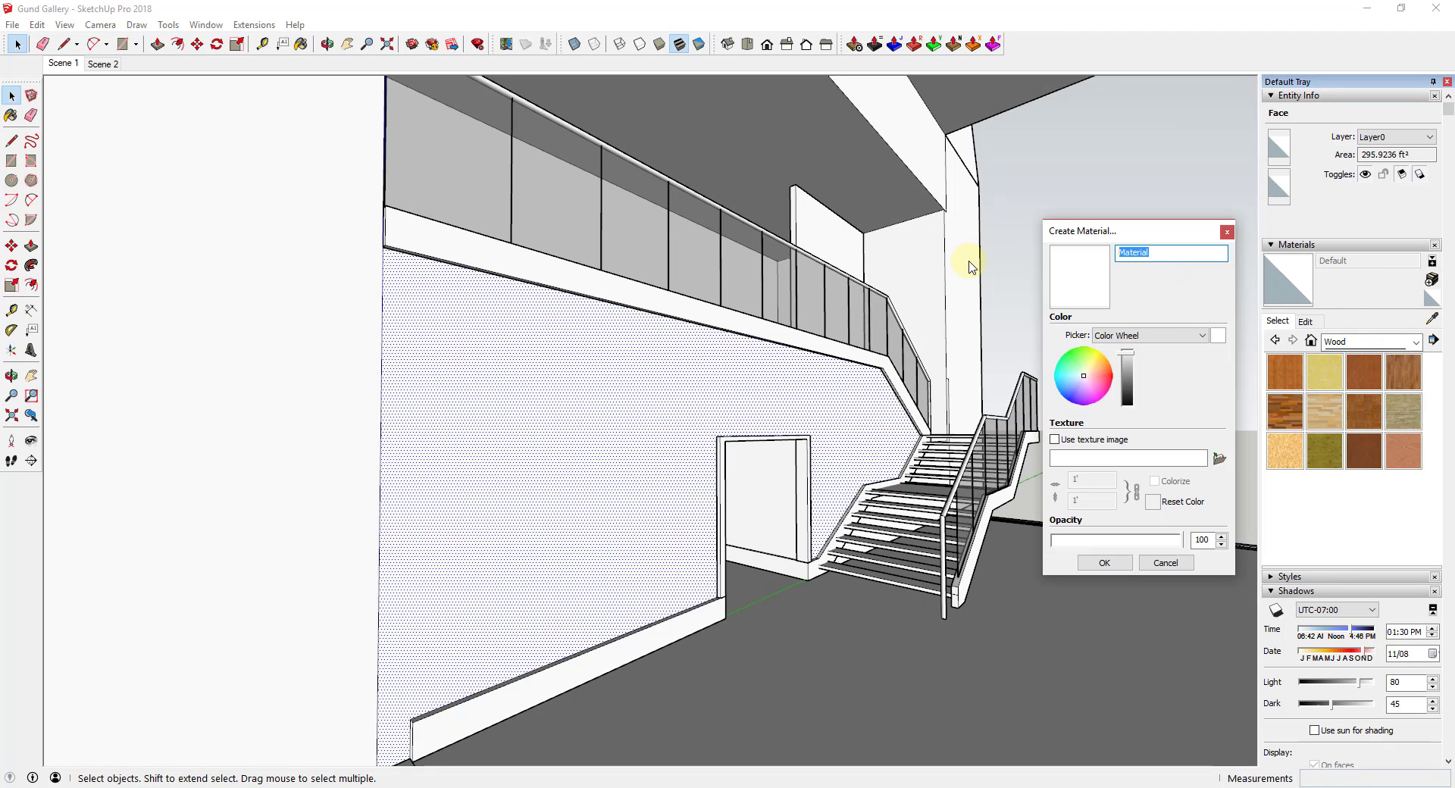
{"action": "type", "text": "Wood Paneling - Poligon"}
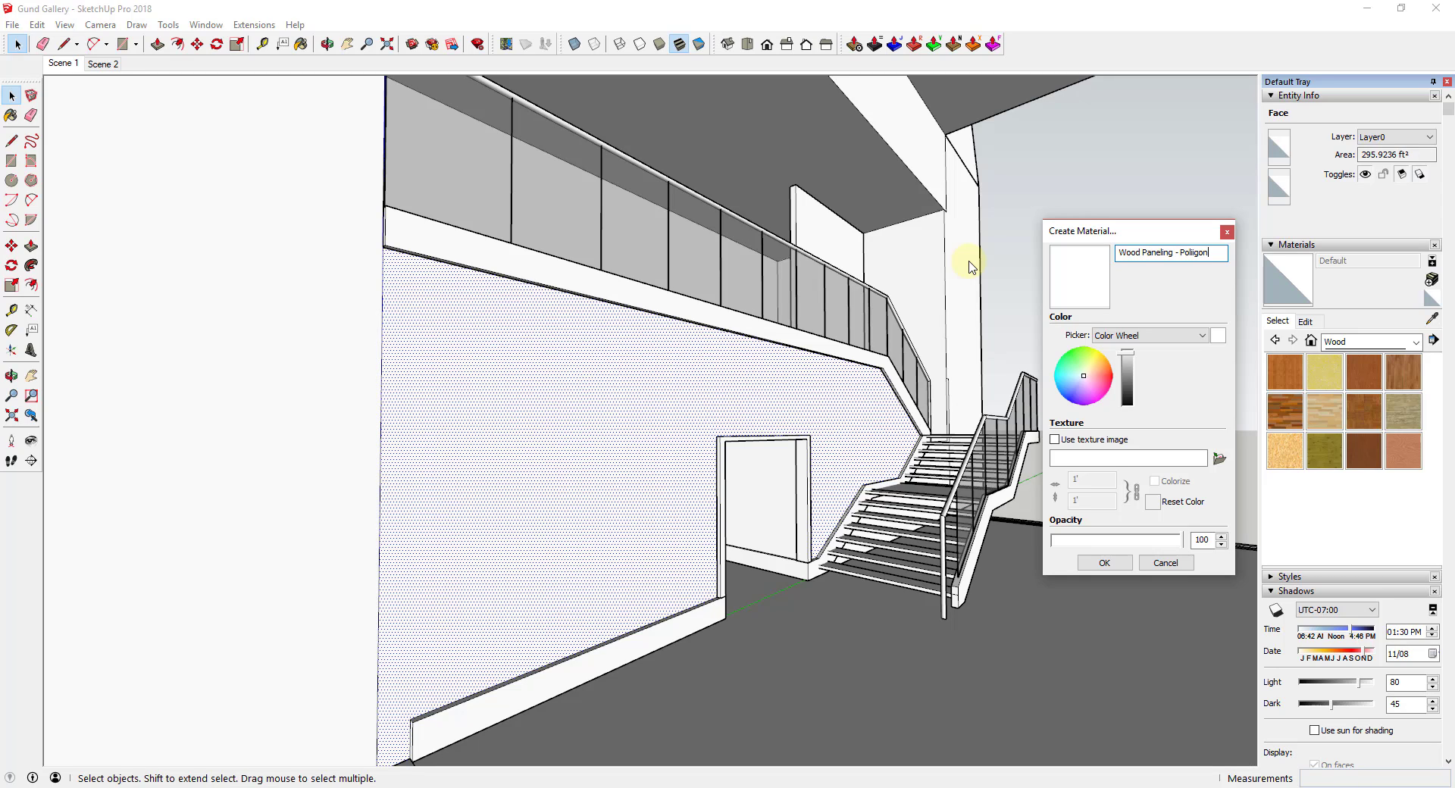
{"action": "left_click", "coordinate": [1082, 439]}
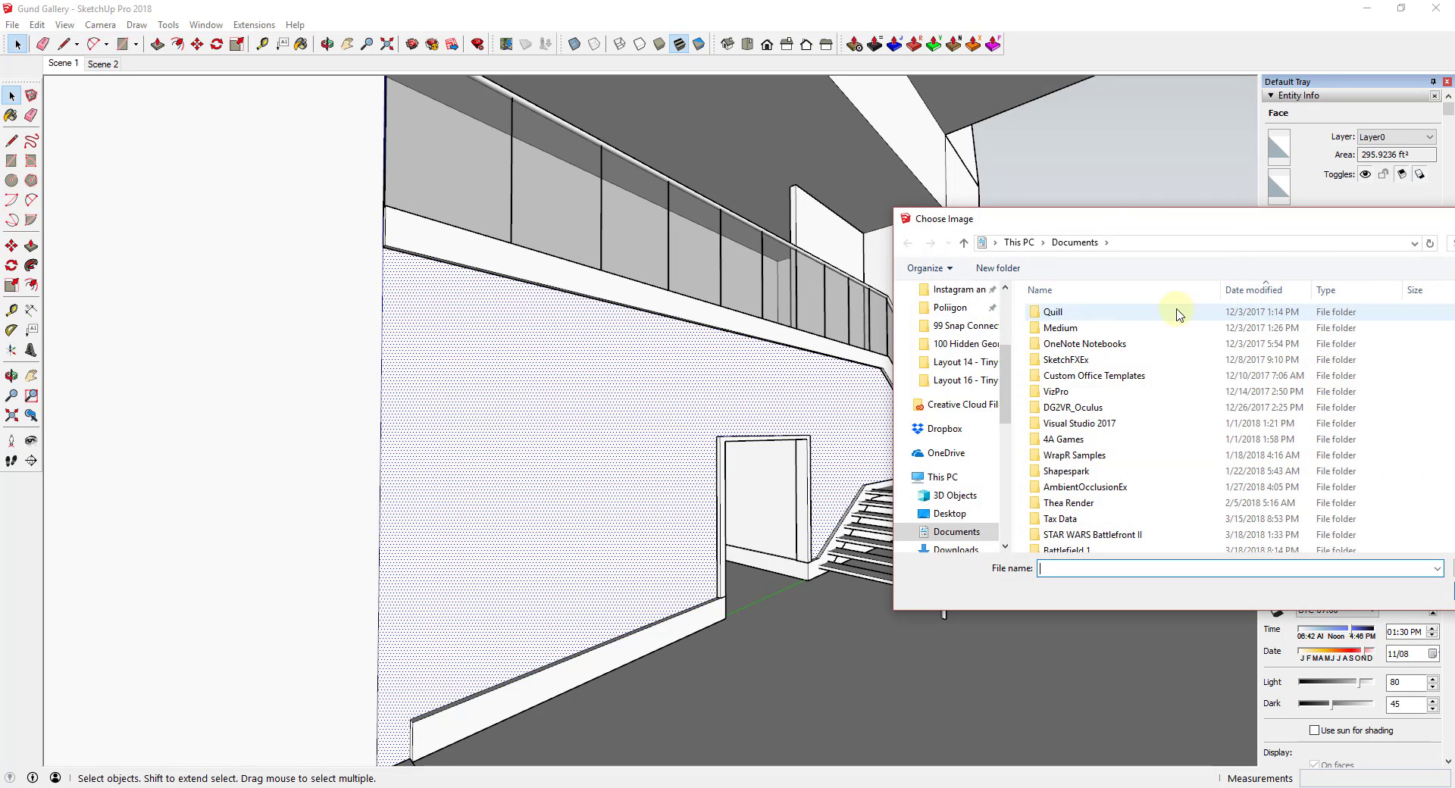
Browse for the texture image to the 3K folder inside Poliigon > Wood > WoodPanelingFine001 - Rectangular Panels
{"action": "left_click", "coordinate": [944, 325]}
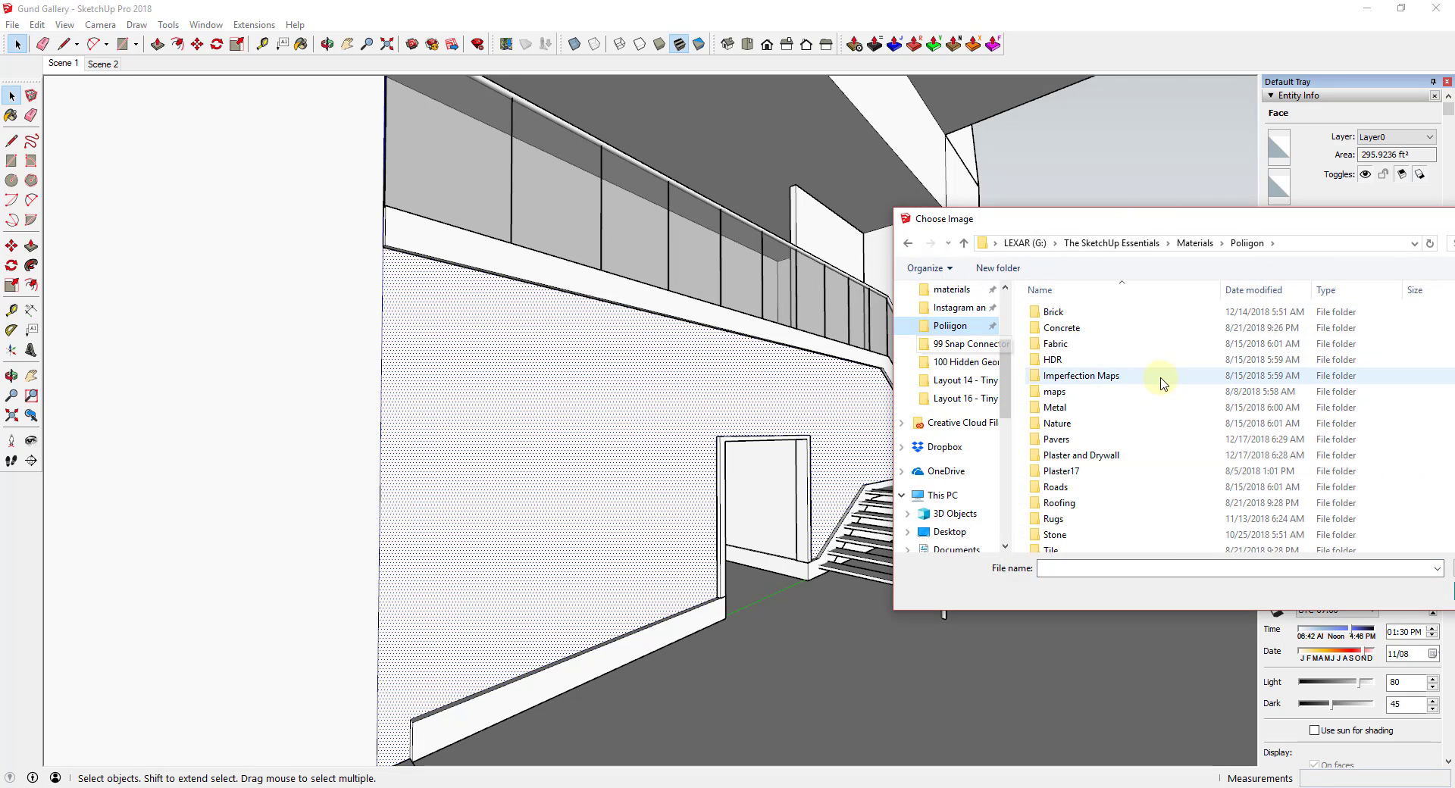
{"action": "scroll", "coordinate": [1121, 394], "scroll_direction": "down", "scroll_amount": 3}
{"action": "double_click", "coordinate": [1057, 533]}
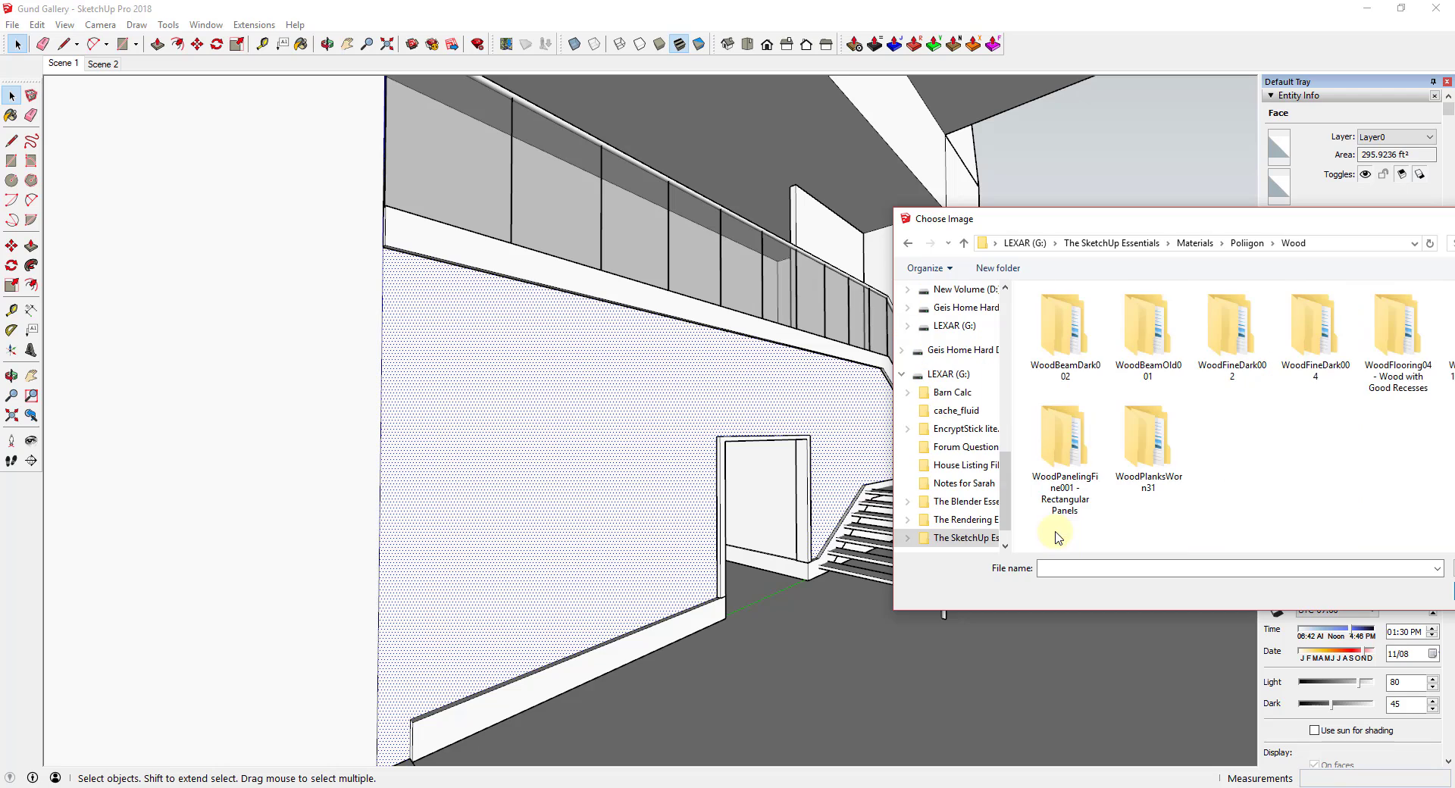
{"action": "left_click_drag", "start_coordinate": [1410, 222], "coordinate": [1196, 211]}
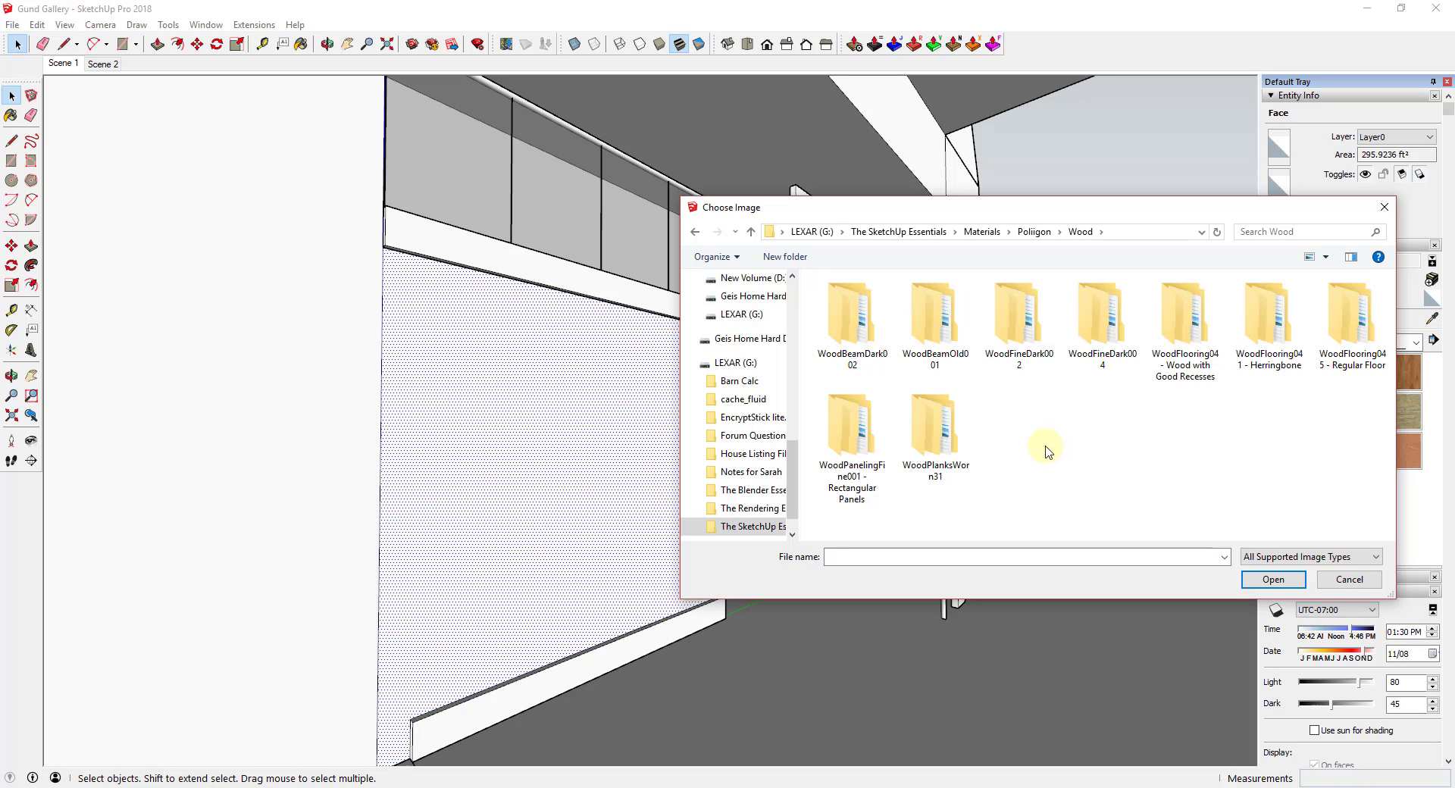
{"action": "double_click", "coordinate": [862, 433]}
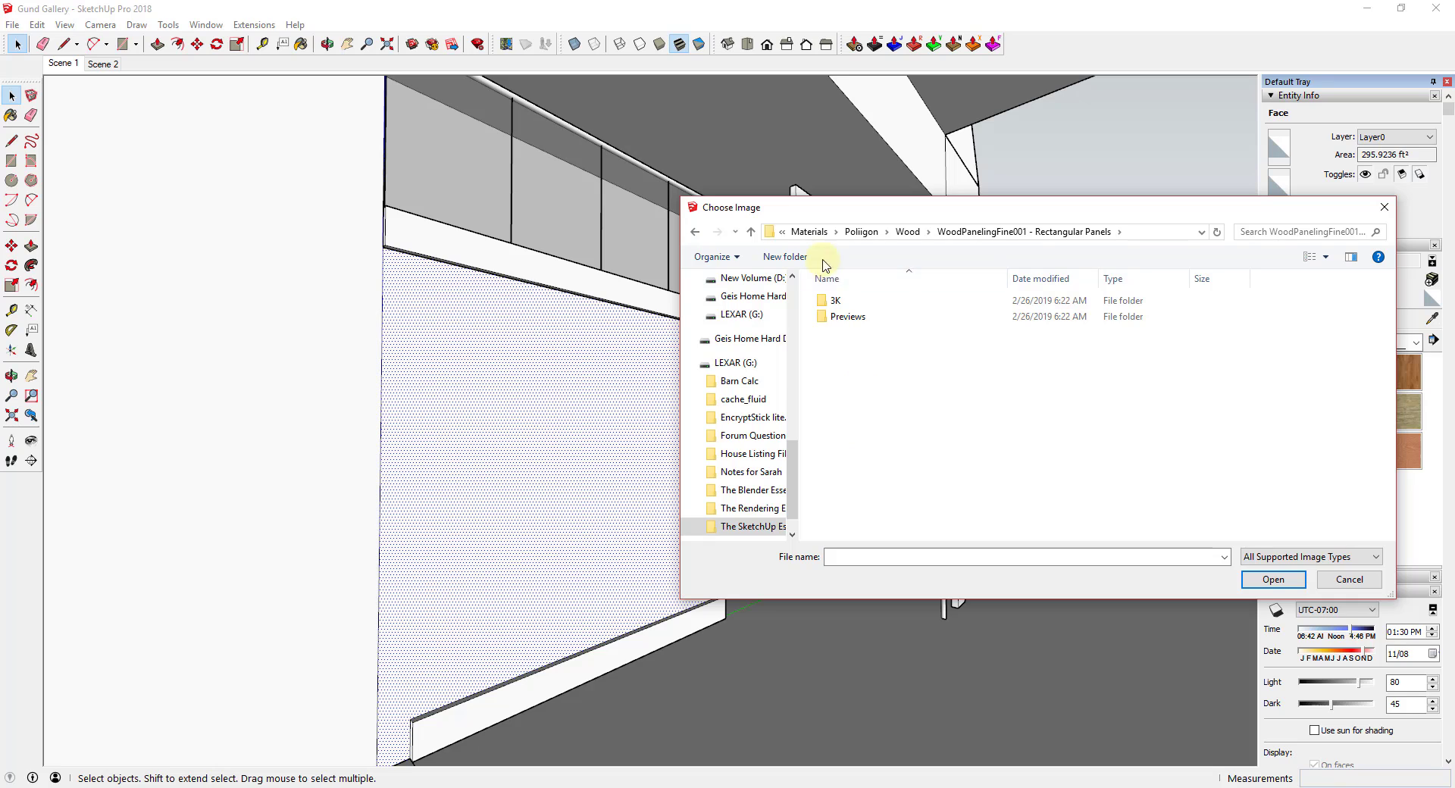
{"action": "left_click", "coordinate": [691, 363]}
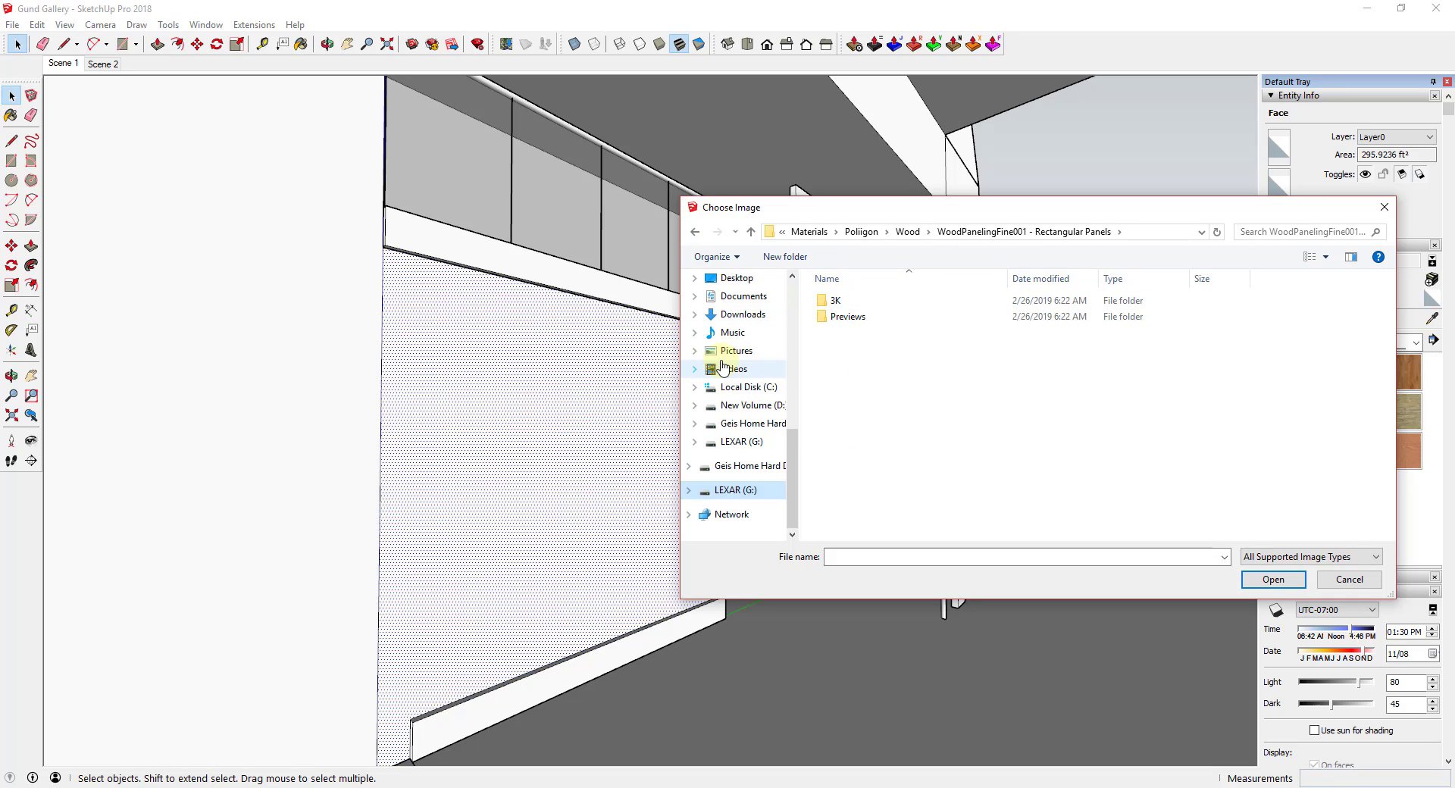
{"action": "double_click", "coordinate": [835, 303]}
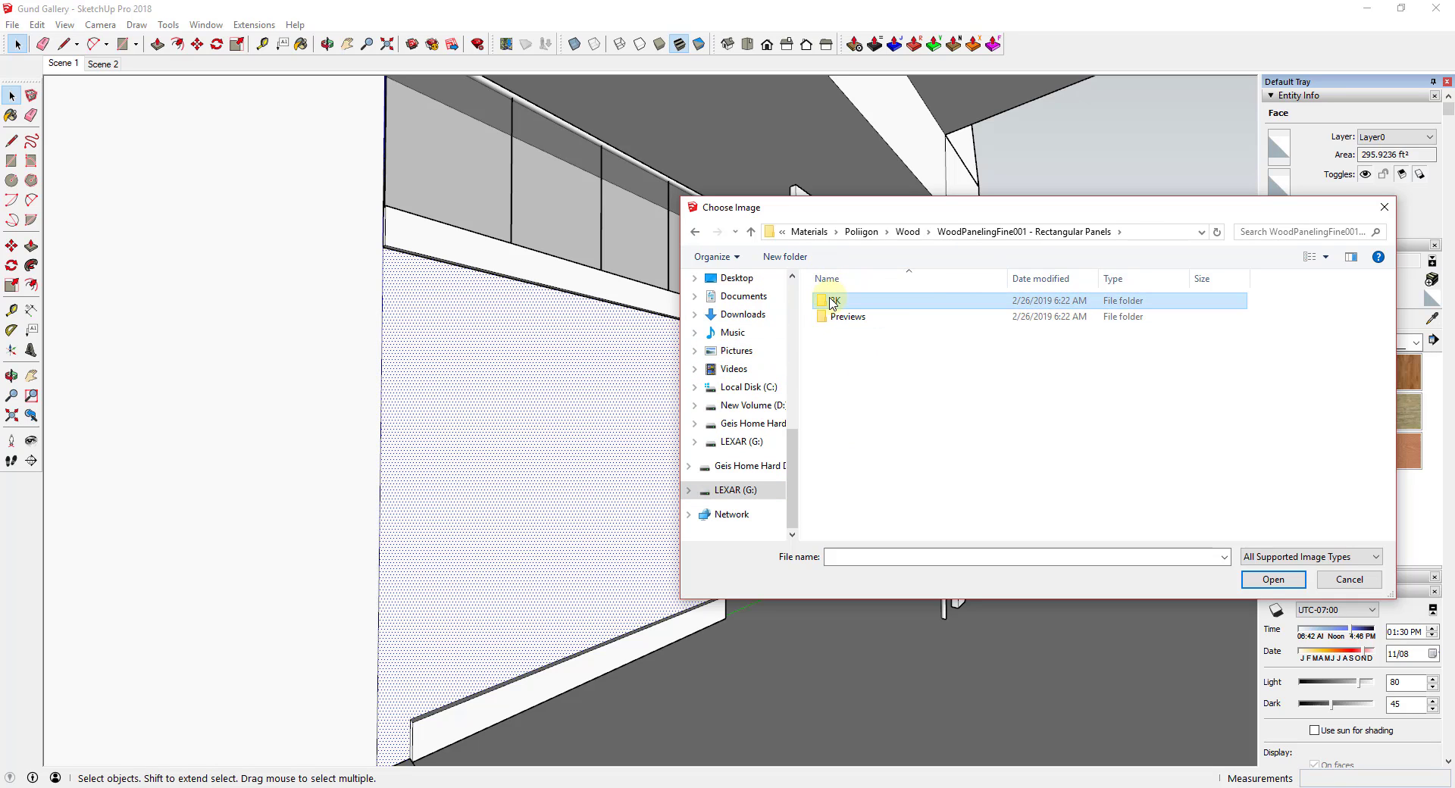
Show the images as thumbnails, load WoodPanelingFine001_COL_3K.jpg as the texture, and finish creating the material
{"action": "right_click", "coordinate": [894, 489]}
{"action": "mouse_move", "coordinate": [916, 490]}
{"action": "left_click", "coordinate": [1017, 510]}
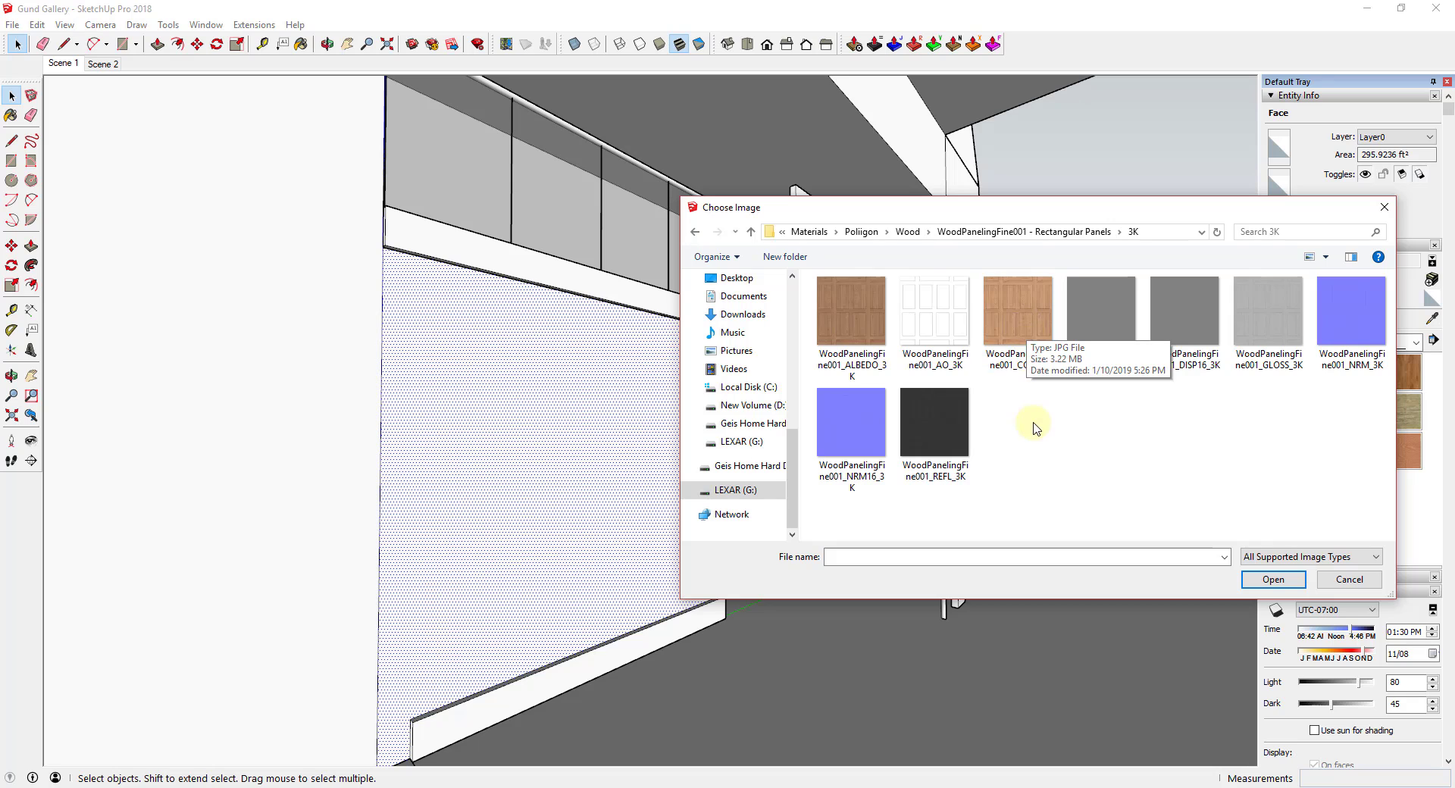
{"action": "double_click", "coordinate": [1017, 330]}
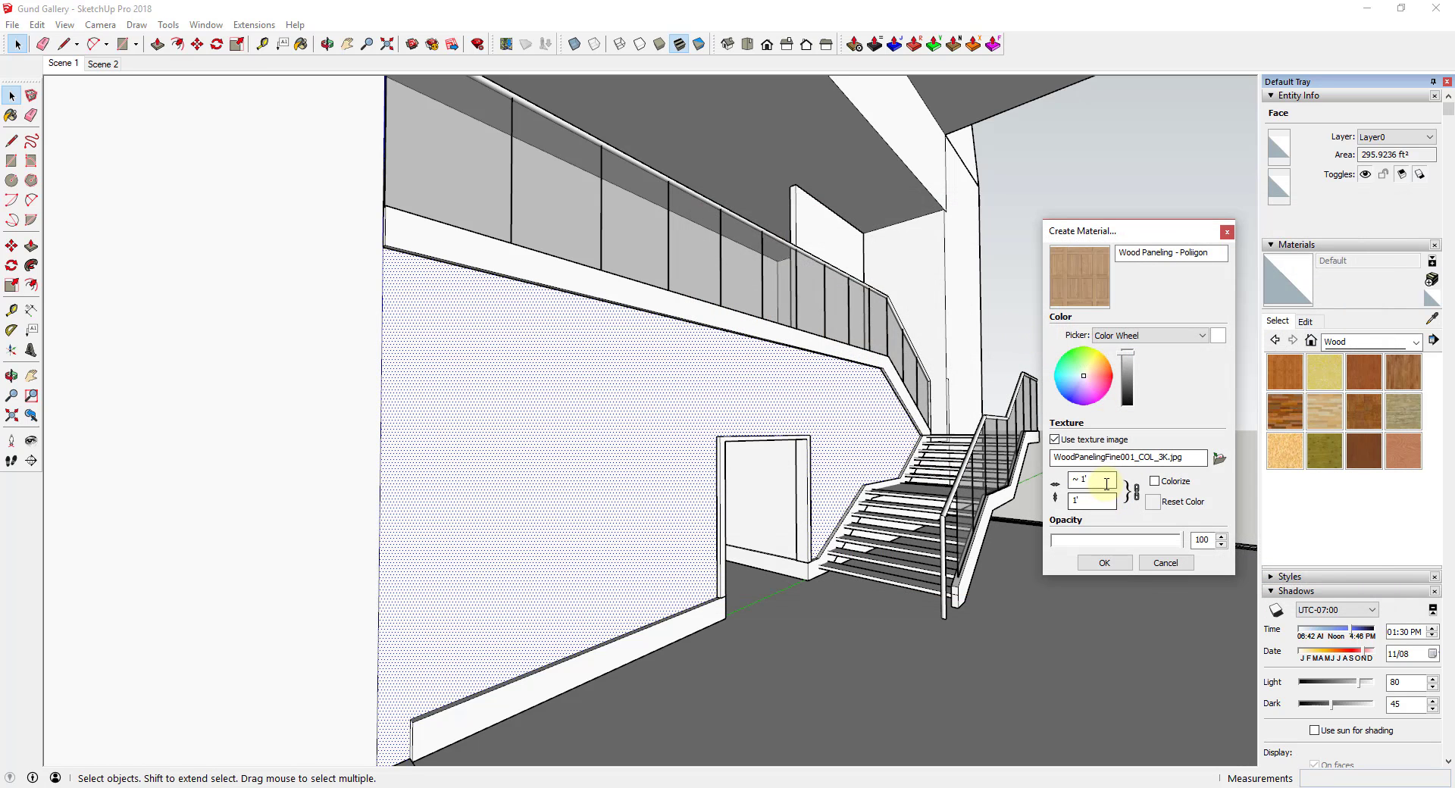
{"action": "left_click", "coordinate": [1104, 563]}
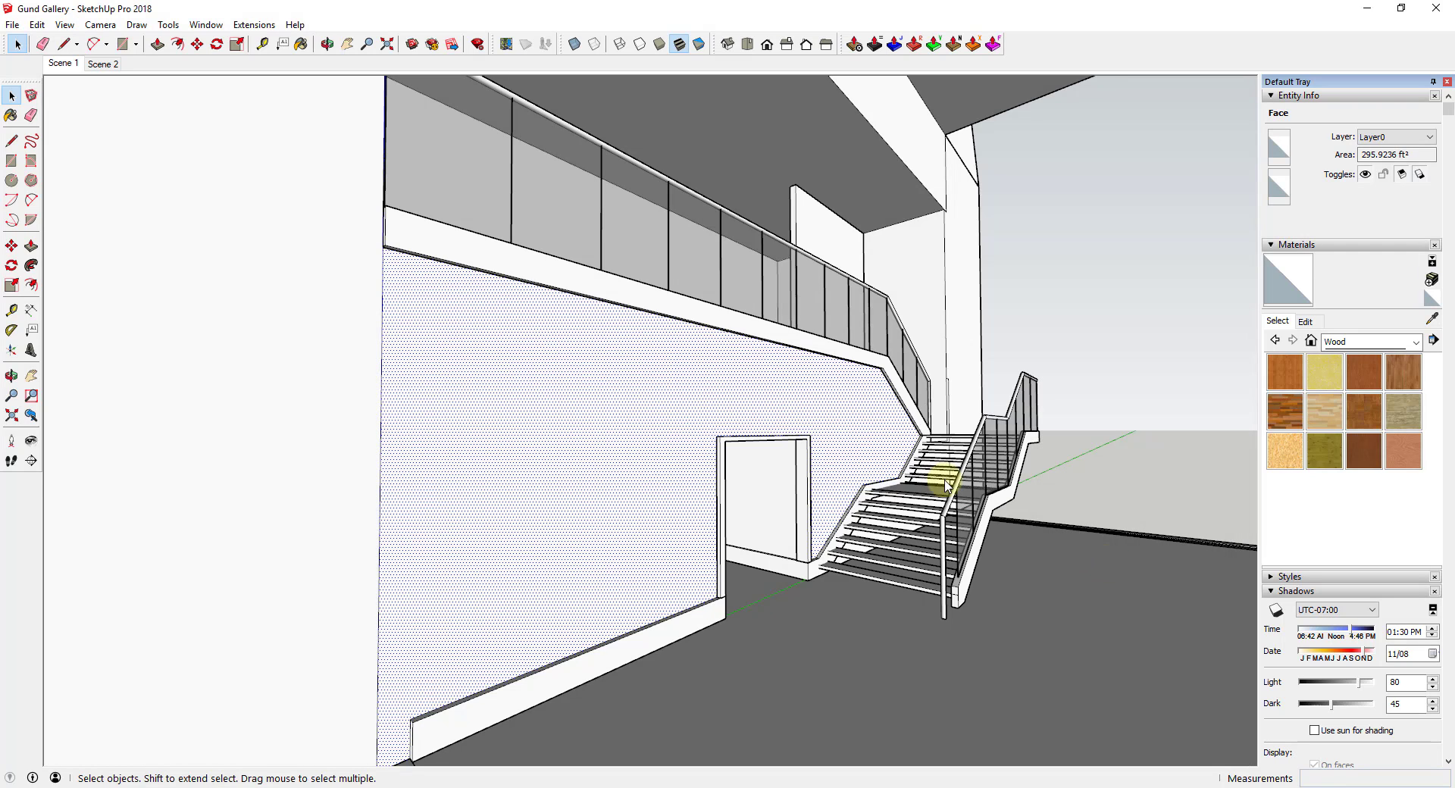
Paint the large wall face around the doorway with Wood Paneling - Poliigon and examine the panel scale
{"action": "left_click", "coordinate": [864, 409]}
{"action": "scroll", "coordinate": [677, 450], "scroll_direction": "up", "scroll_amount": 4}
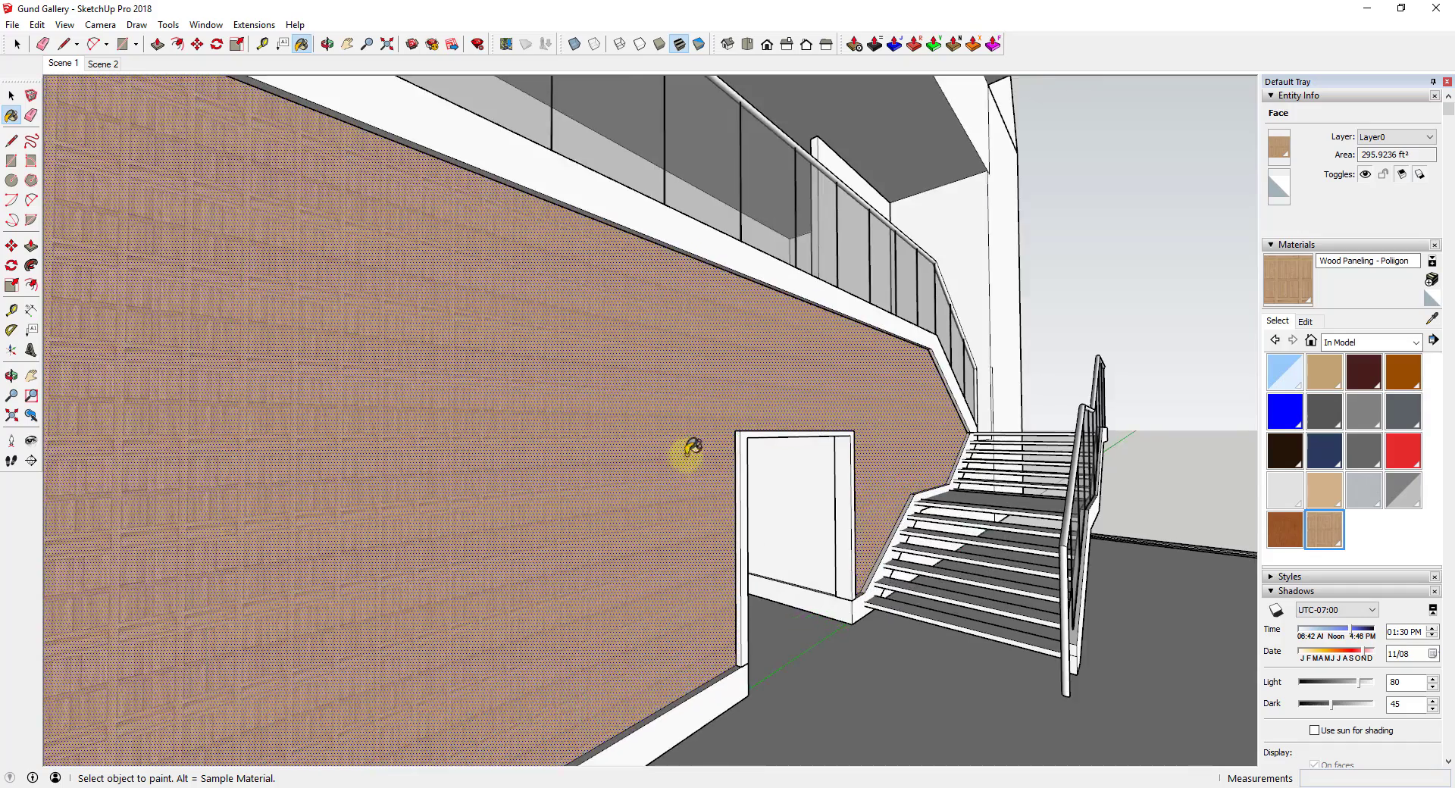
{"action": "scroll", "coordinate": [776, 440], "scroll_direction": "down", "scroll_amount": 5}
{"action": "scroll", "coordinate": [720, 452], "scroll_direction": "up", "scroll_amount": 8}
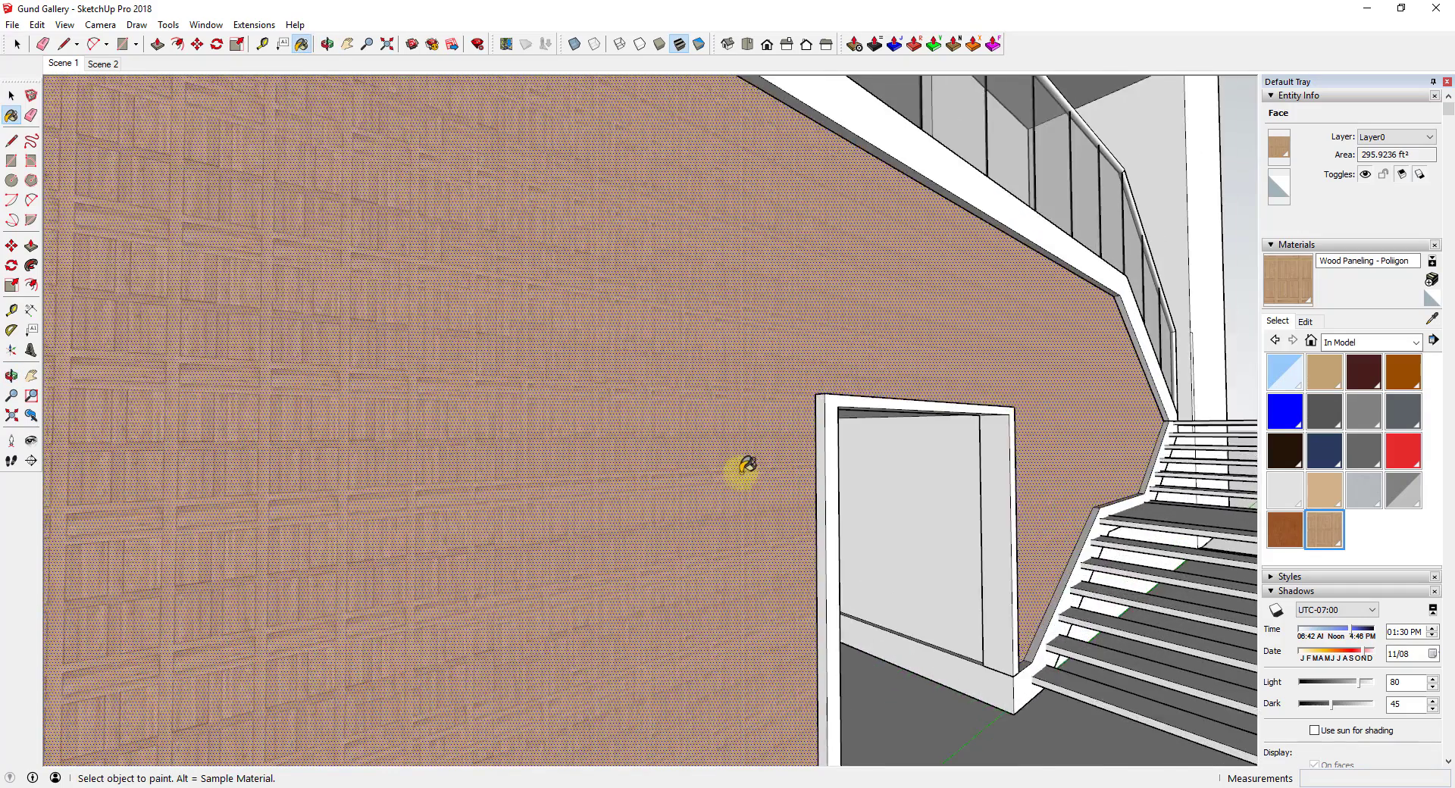
{"action": "key", "text": "space"}
{"action": "scroll", "coordinate": [706, 506], "scroll_direction": "down", "scroll_amount": 3}
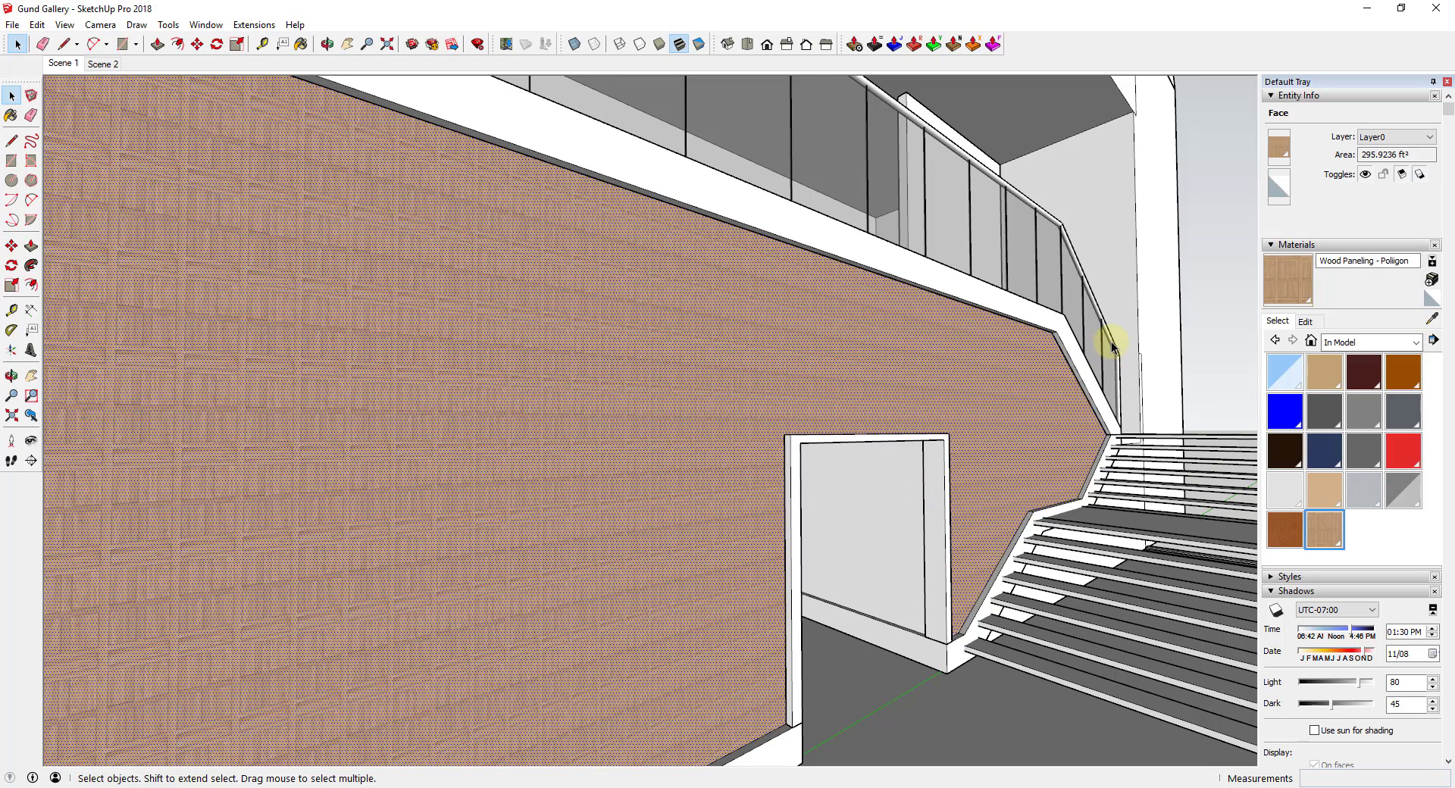
{"action": "scroll", "coordinate": [526, 532], "scroll_direction": "up", "scroll_amount": 5}
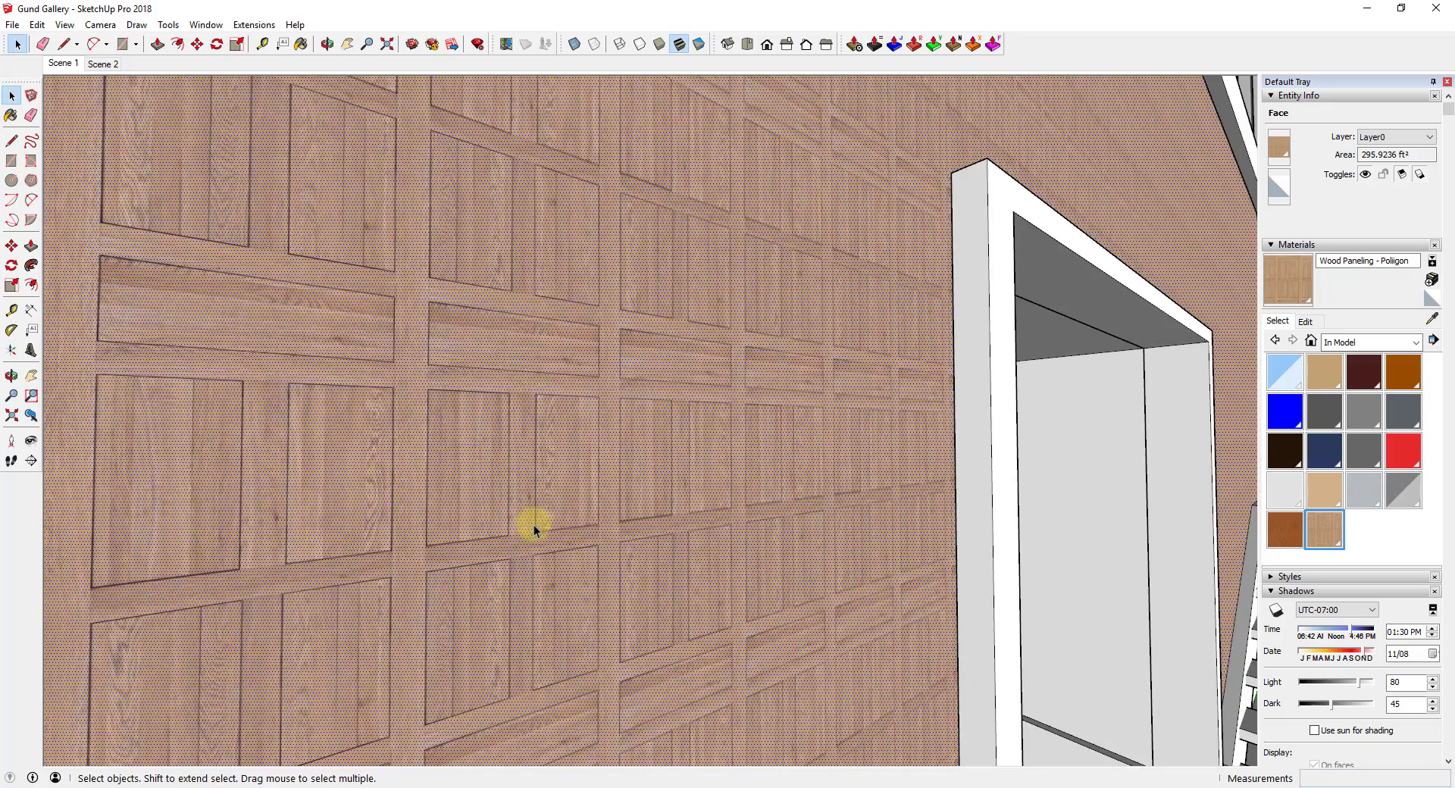
{"action": "scroll", "coordinate": [523, 521], "scroll_direction": "down", "scroll_amount": 4}
{"action": "scroll", "coordinate": [516, 516], "scroll_direction": "down", "scroll_amount": 2}
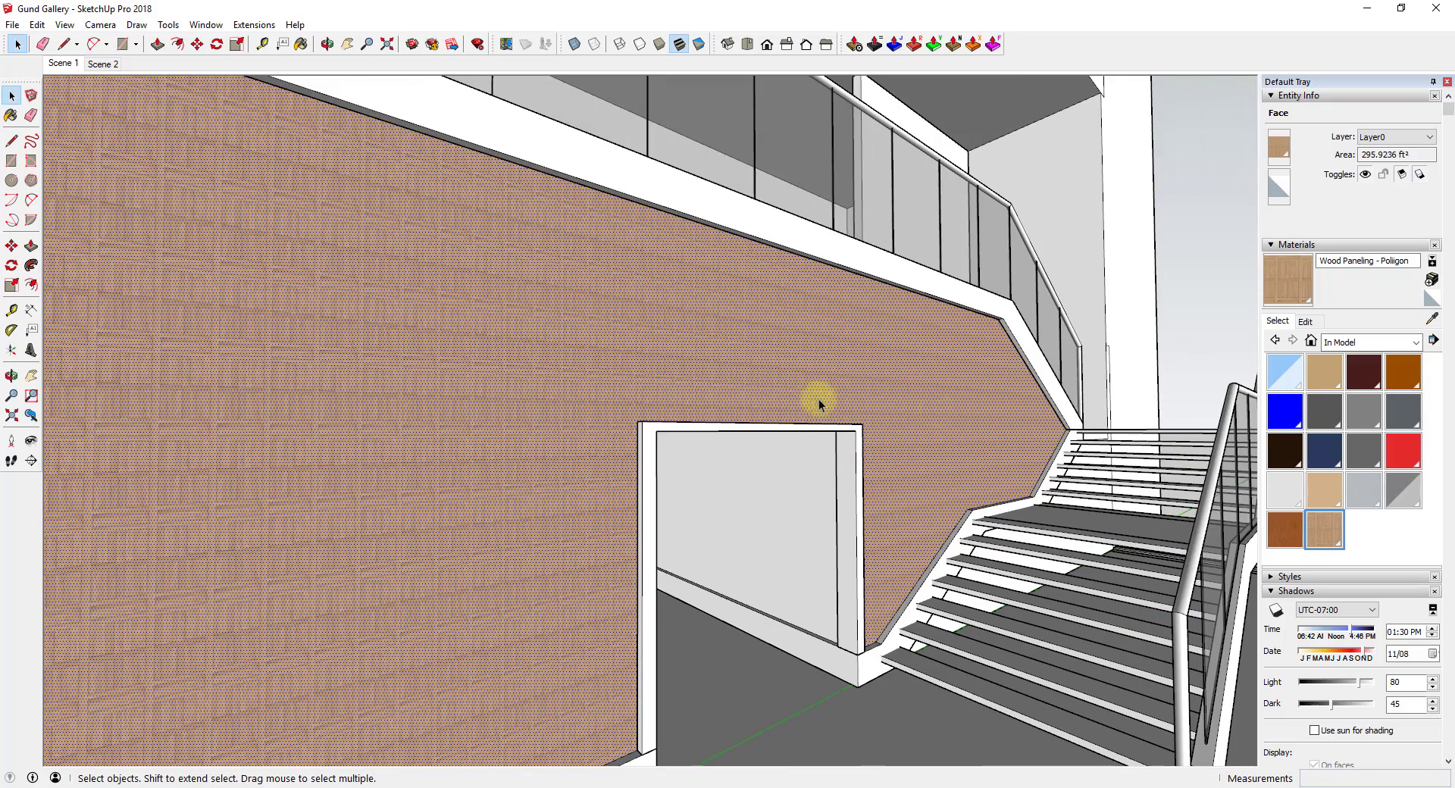
{"action": "scroll", "coordinate": [920, 385], "scroll_direction": "down", "scroll_amount": 2}
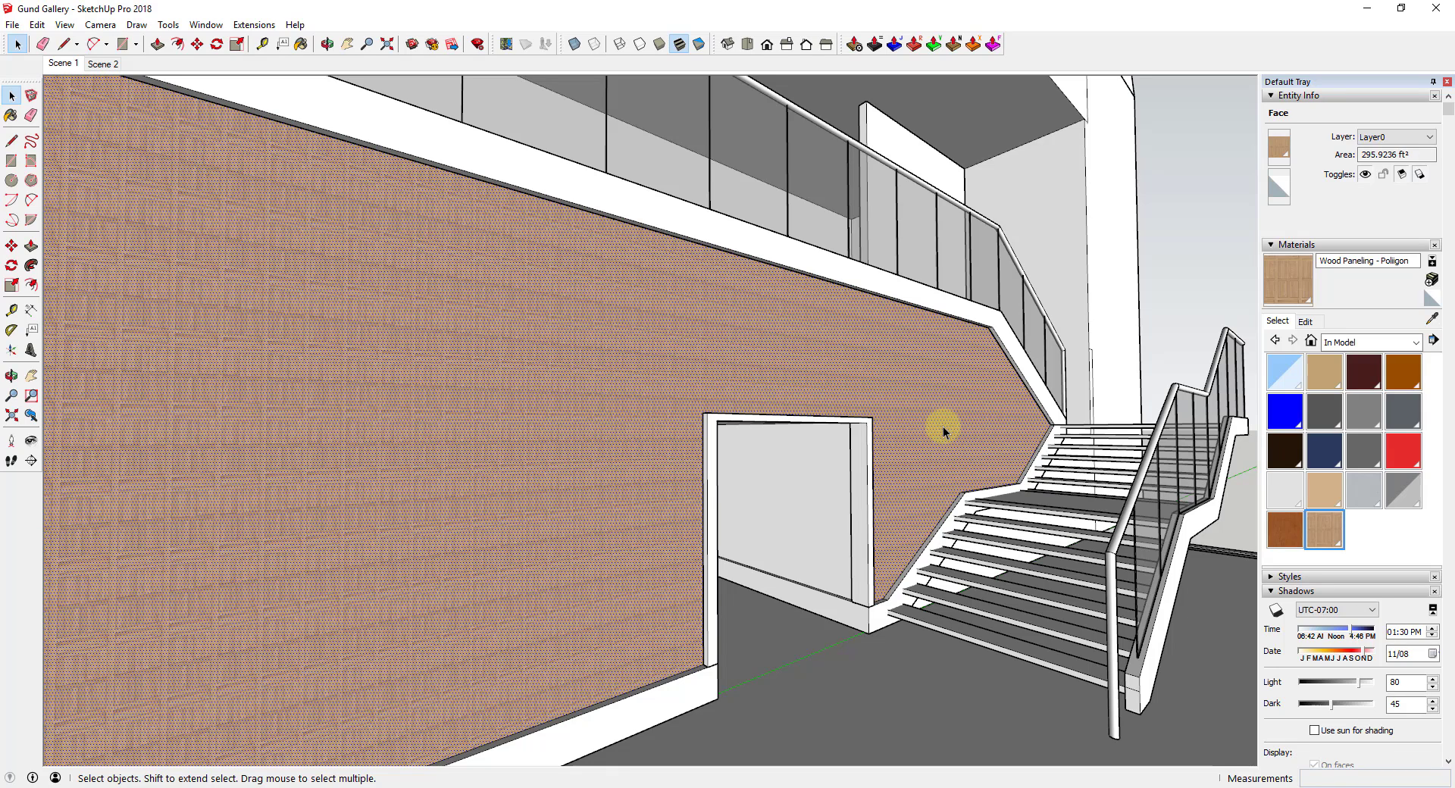
Set the Wood Paneling - Poliigon texture width to 5', keeping the proportions locked
{"action": "left_click", "coordinate": [1305, 322]}
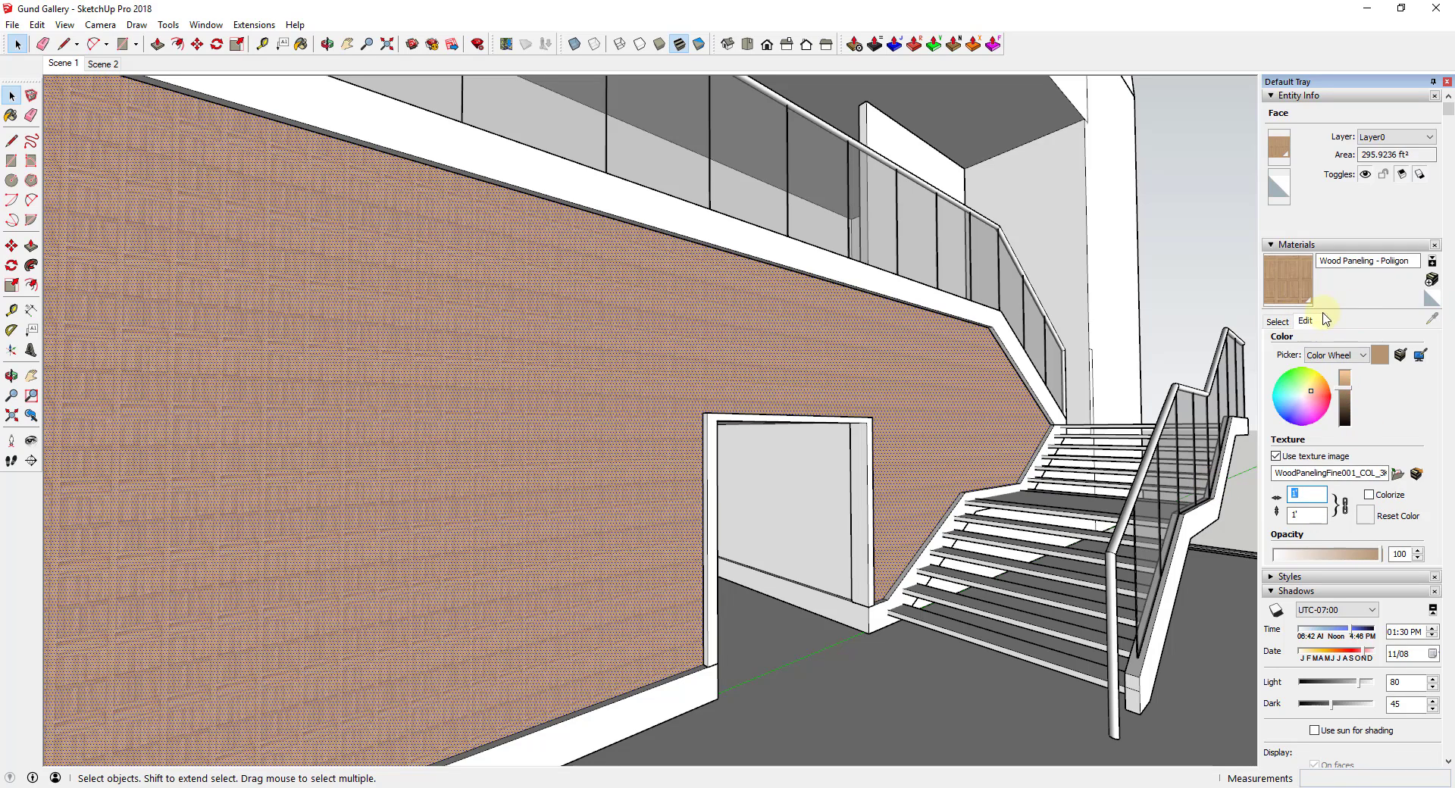
{"action": "left_click", "coordinate": [1277, 321]}
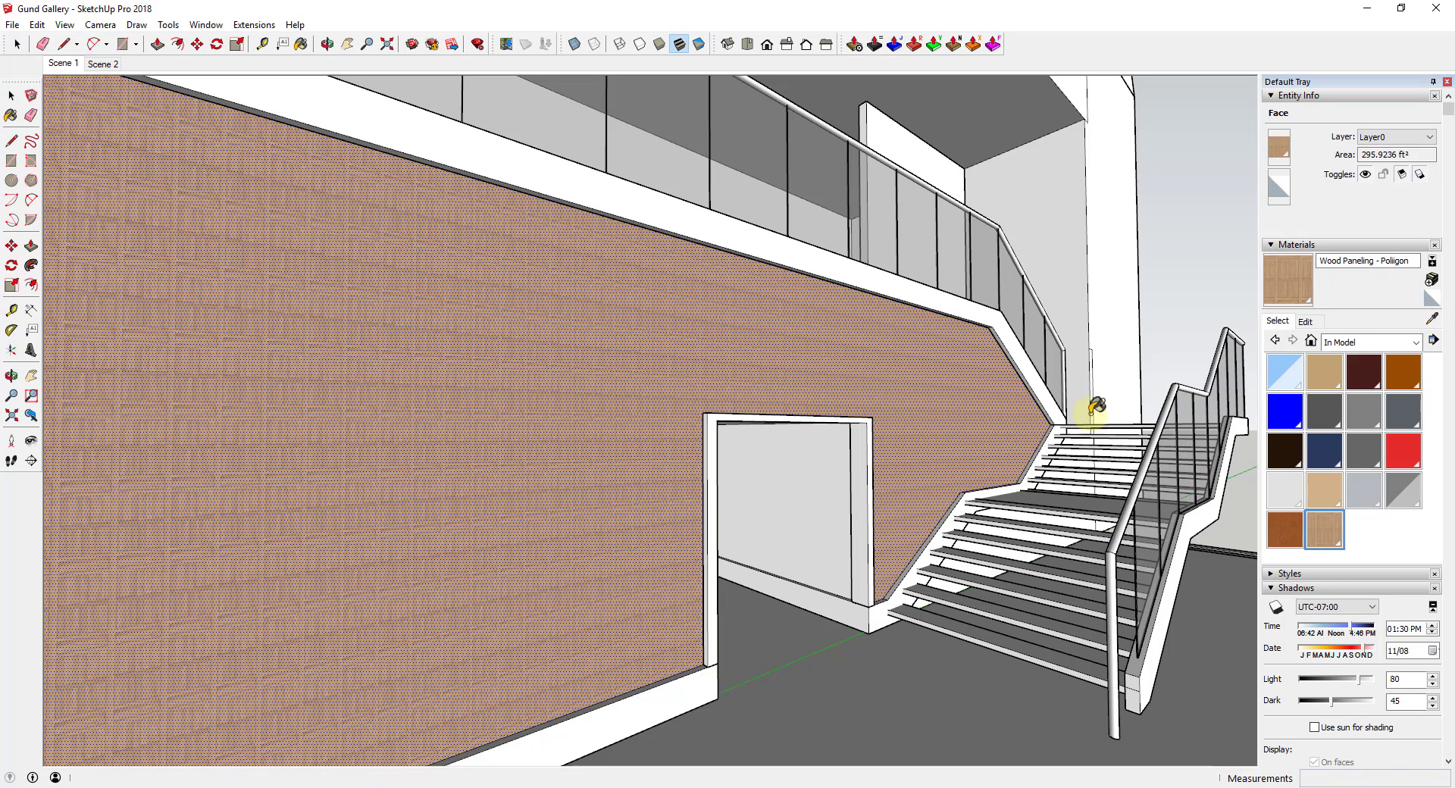
{"action": "left_click", "coordinate": [1305, 322]}
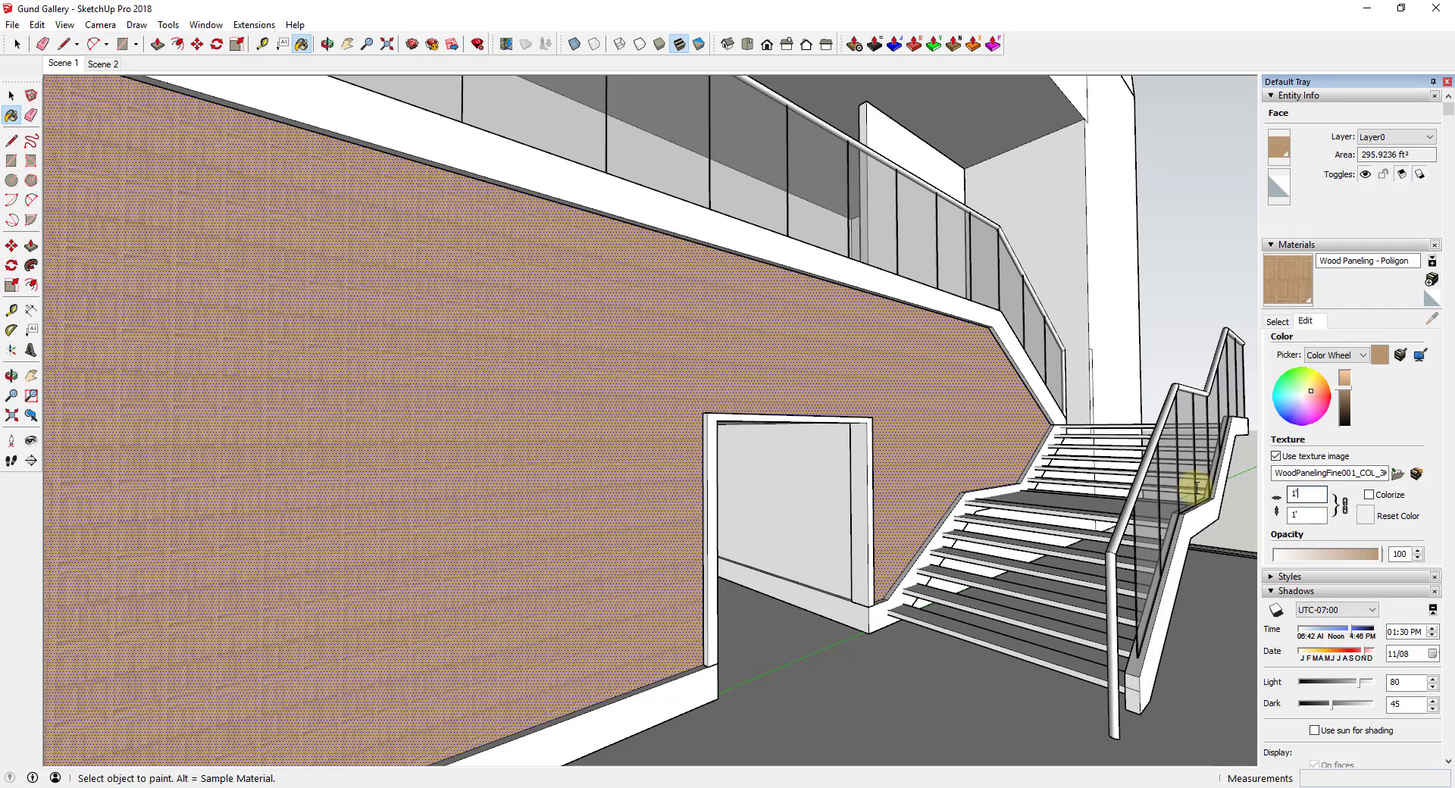
{"action": "left_click_drag", "start_coordinate": [1197, 488], "coordinate": [1191, 488]}
{"action": "type", "text": "5"}
{"action": "key", "text": "Tab"}
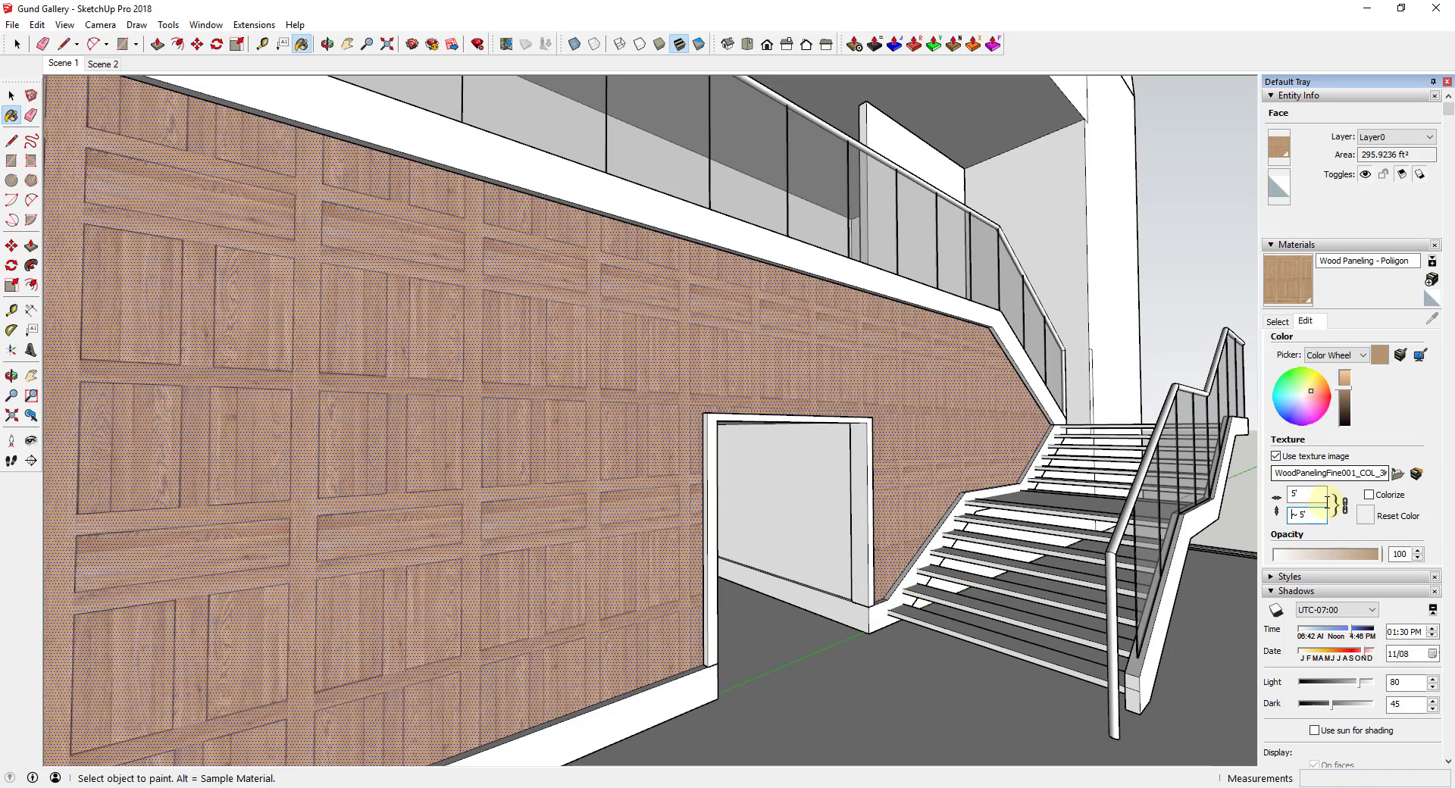
Set the Wood Paneling - Poliigon texture width to 10' with the proportions locked
{"action": "left_click_drag", "start_coordinate": [1318, 493], "coordinate": [1189, 489]}
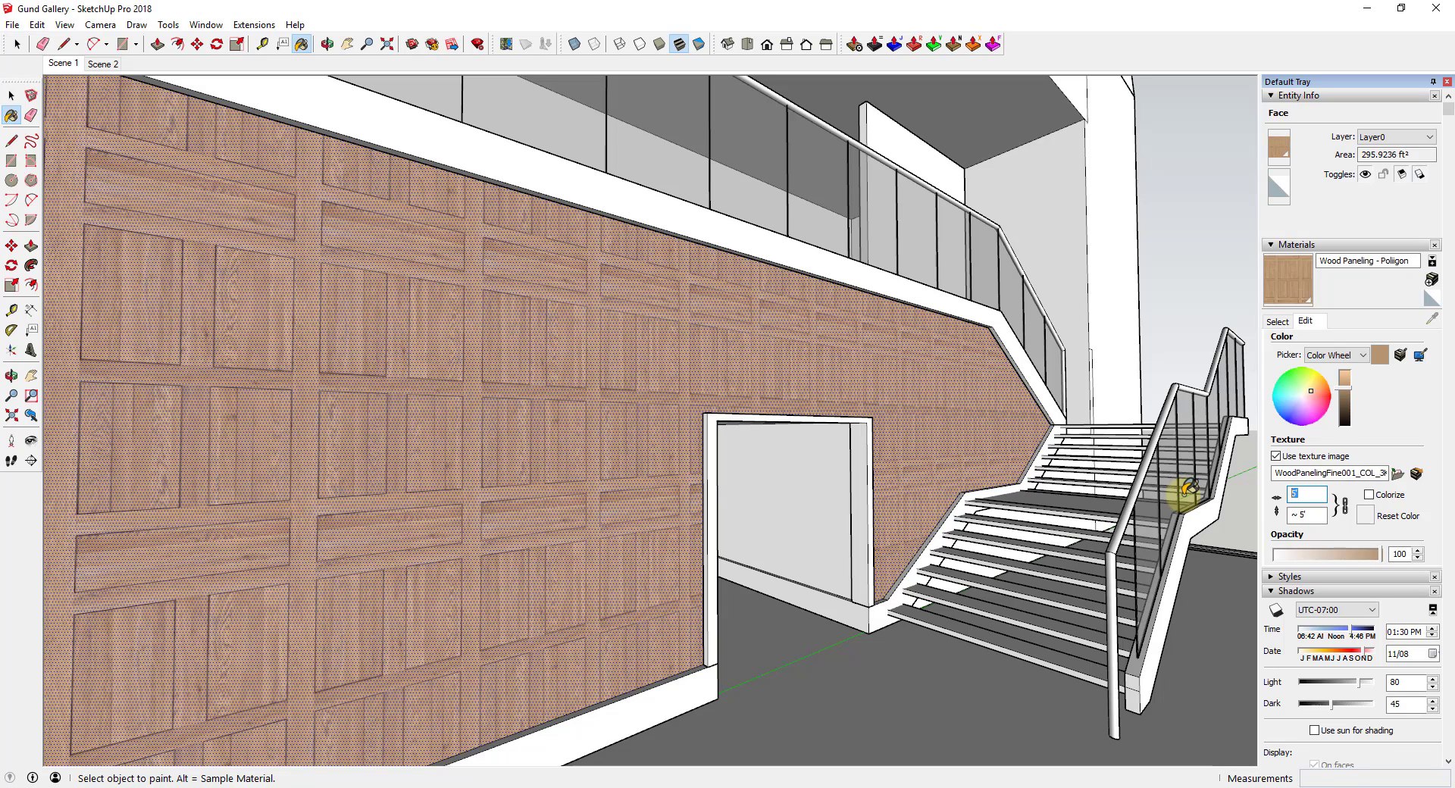
{"action": "type", "text": "10"}
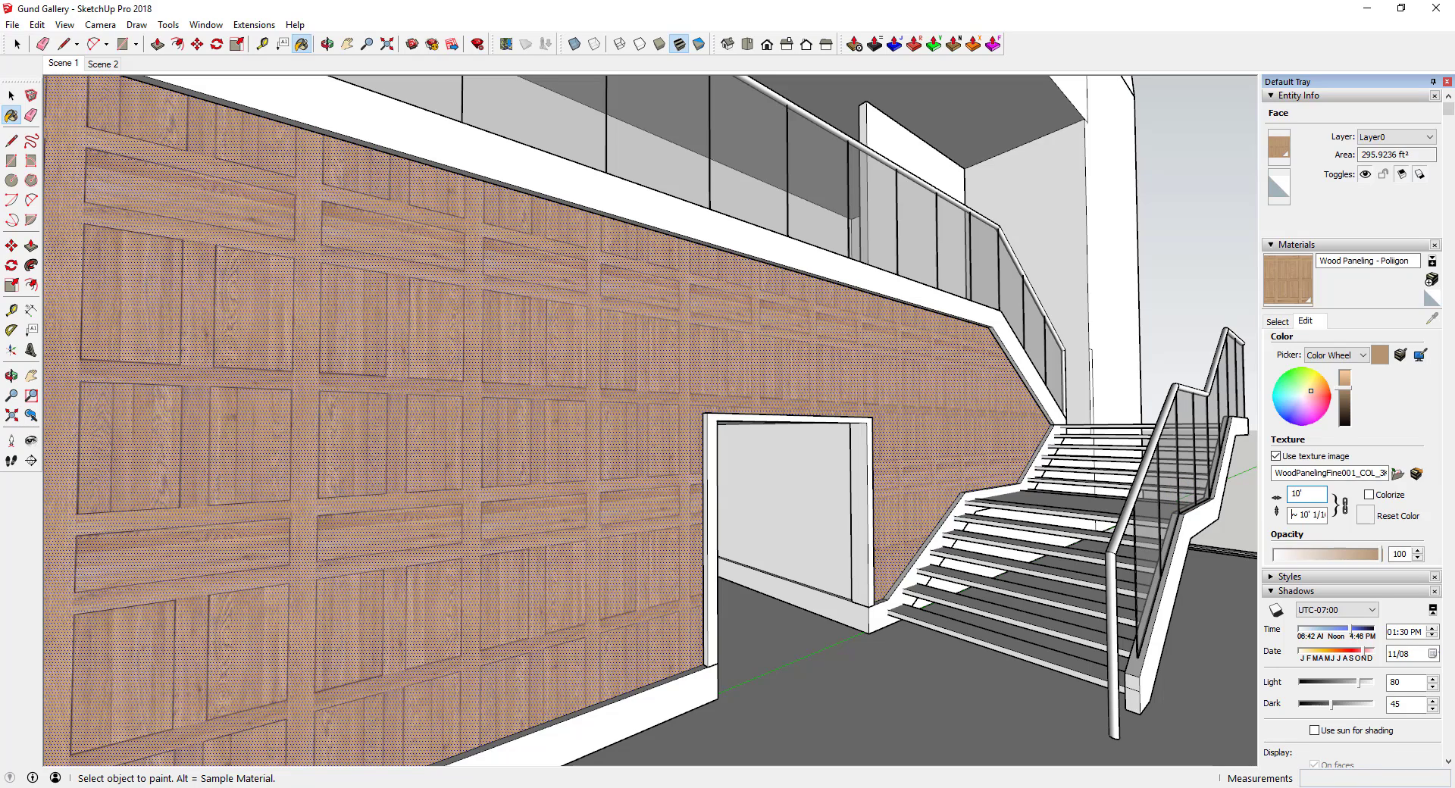
{"action": "key", "text": "Tab"}
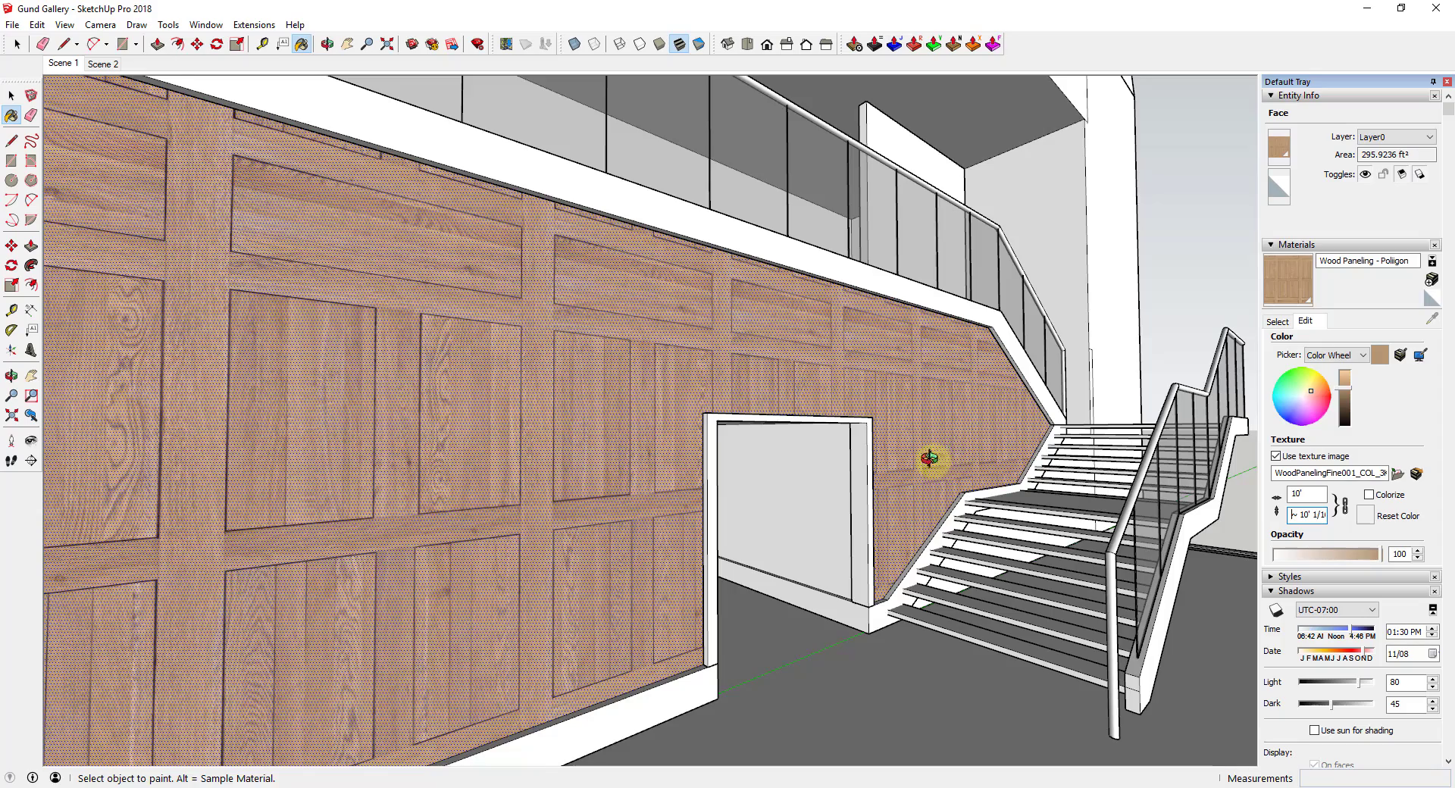
Examine how the wood panels meet the wall's sloped upper edge and the doorway
{"action": "middle_click_drag", "start_coordinate": [926, 458], "coordinate": [793, 374]}
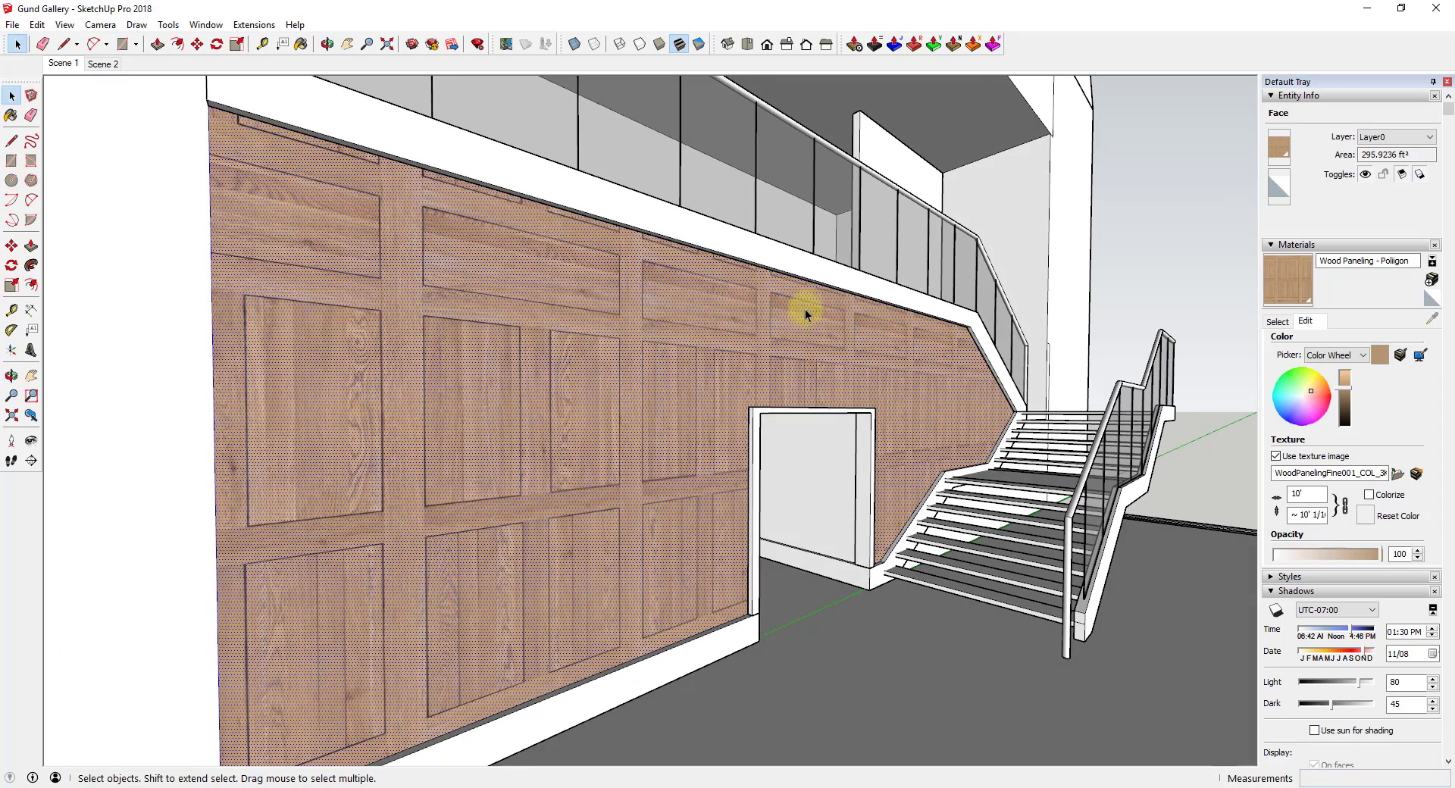
{"action": "scroll", "coordinate": [694, 383], "scroll_direction": "up", "scroll_amount": 1}
{"action": "mouse_move", "coordinate": [694, 384]}
{"action": "middle_mouse_down"}
{"action": "mouse_move", "coordinate": [705, 393]}
{"action": "mouse_move", "coordinate": [686, 394]}
{"action": "middle_mouse_up"}
{"action": "scroll", "coordinate": [648, 228], "scroll_direction": "up", "scroll_amount": 2}
{"action": "scroll", "coordinate": [645, 223], "scroll_direction": "up", "scroll_amount": 1}
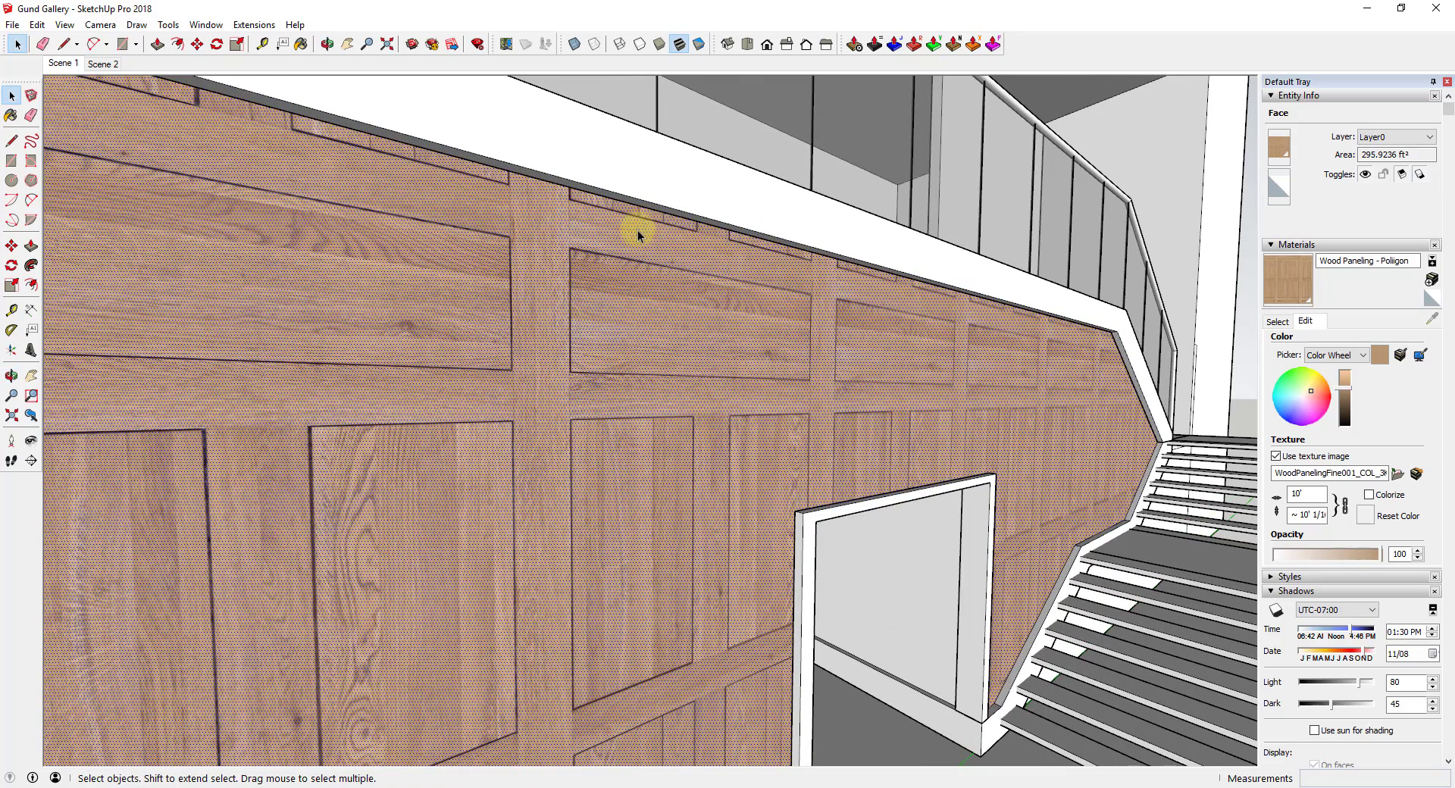
{"action": "middle_click_drag", "start_coordinate": [638, 230], "coordinate": [674, 272]}
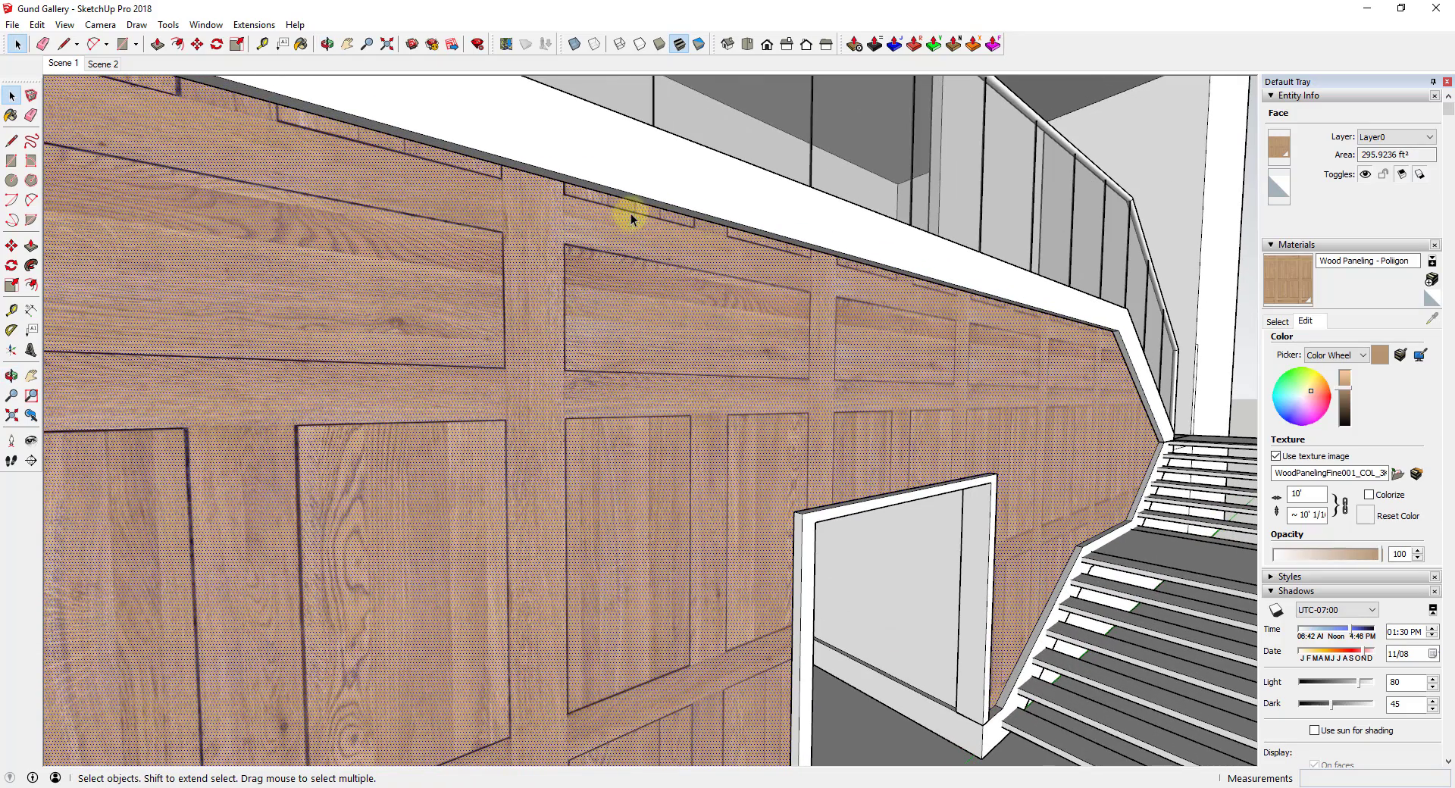
{"action": "middle_click_drag", "start_coordinate": [644, 216], "coordinate": [675, 247]}
{"action": "scroll", "coordinate": [675, 247], "scroll_direction": "down", "scroll_amount": 1}
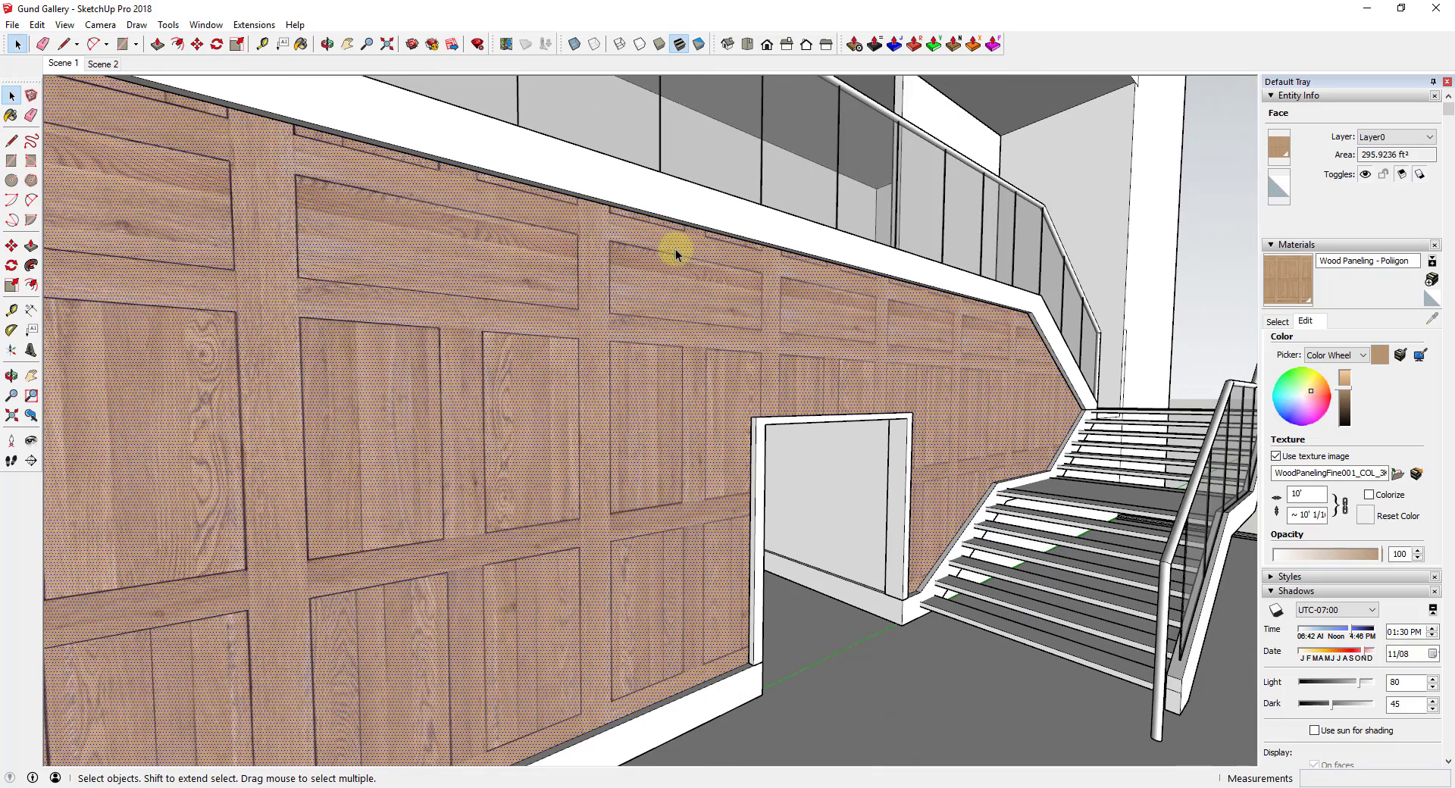
Start positioning the paneling texture on the wall face and move it slightly upward with the red move pin
{"action": "right_click", "coordinate": [641, 285]}
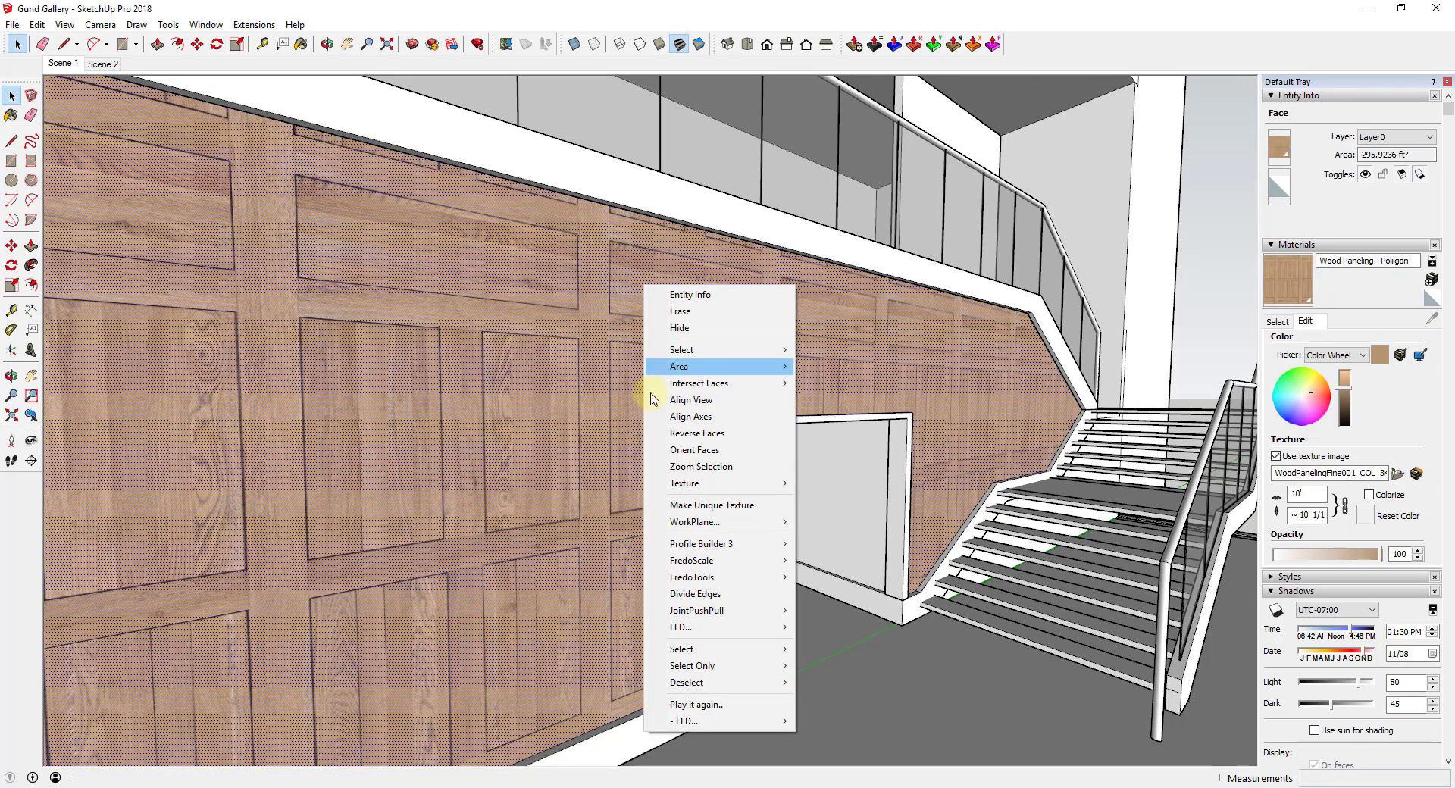
{"action": "mouse_move", "coordinate": [682, 483]}
{"action": "left_click", "coordinate": [831, 485]}
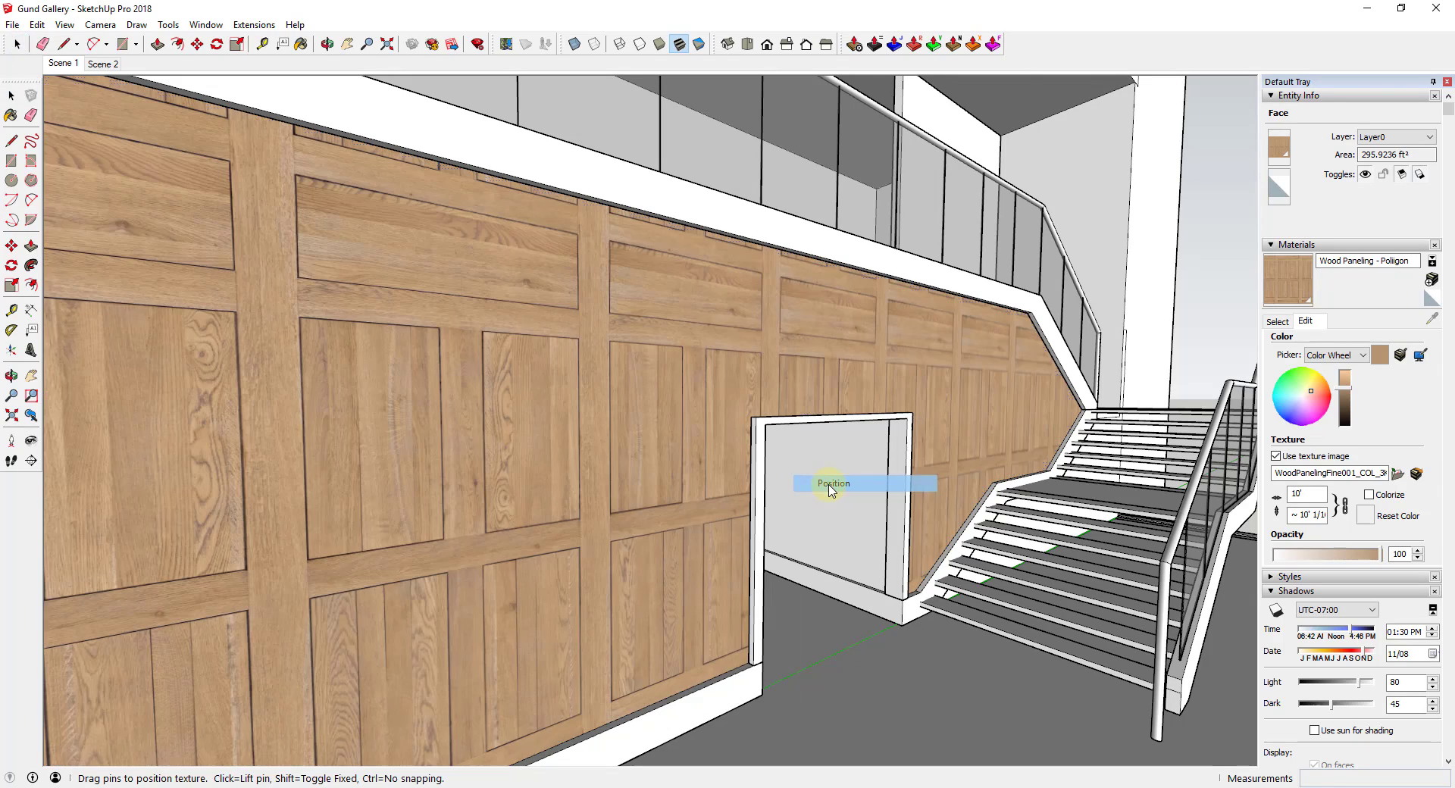
{"action": "scroll", "coordinate": [792, 297], "scroll_direction": "down", "scroll_amount": 3}
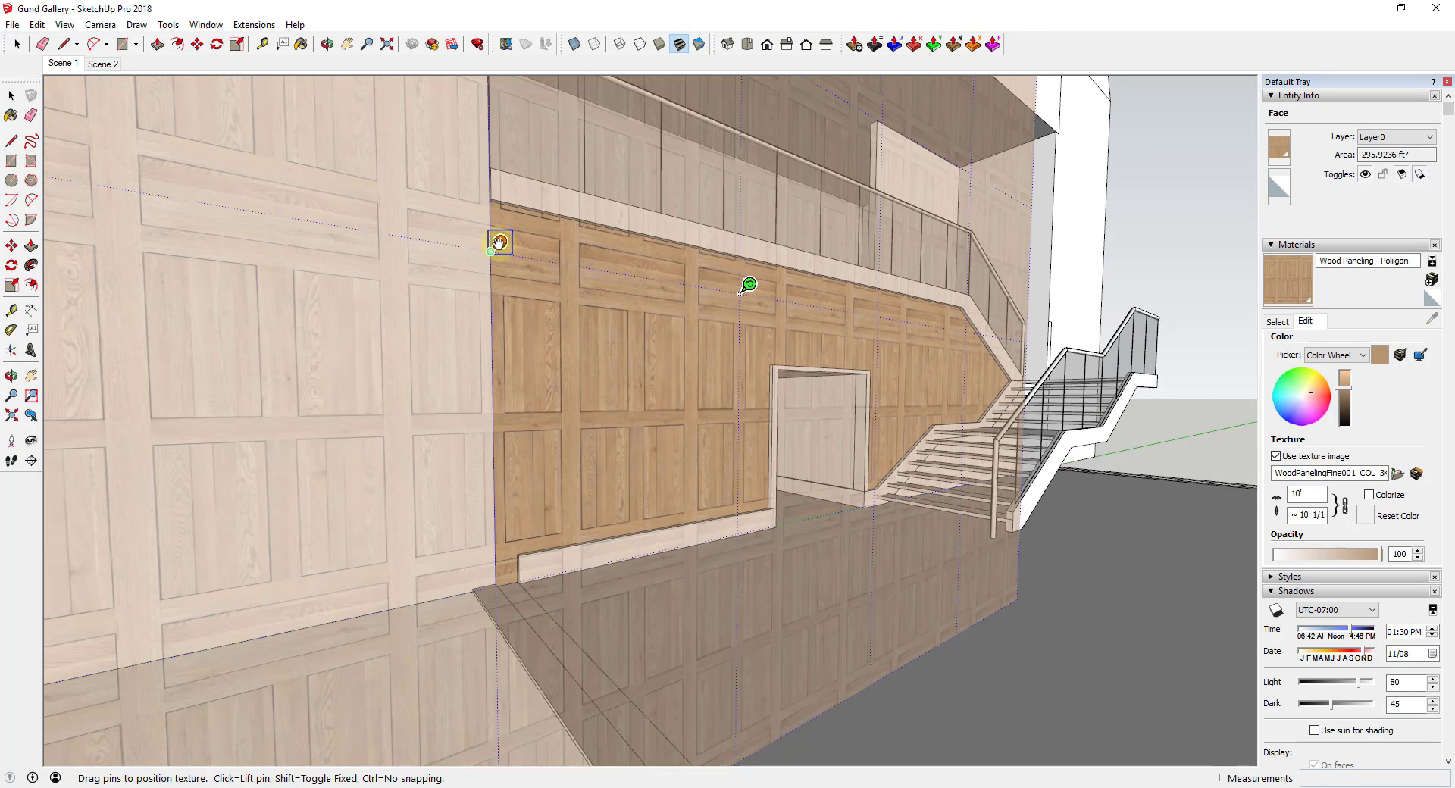
{"action": "left_click_drag", "start_coordinate": [498, 240], "coordinate": [500, 232]}
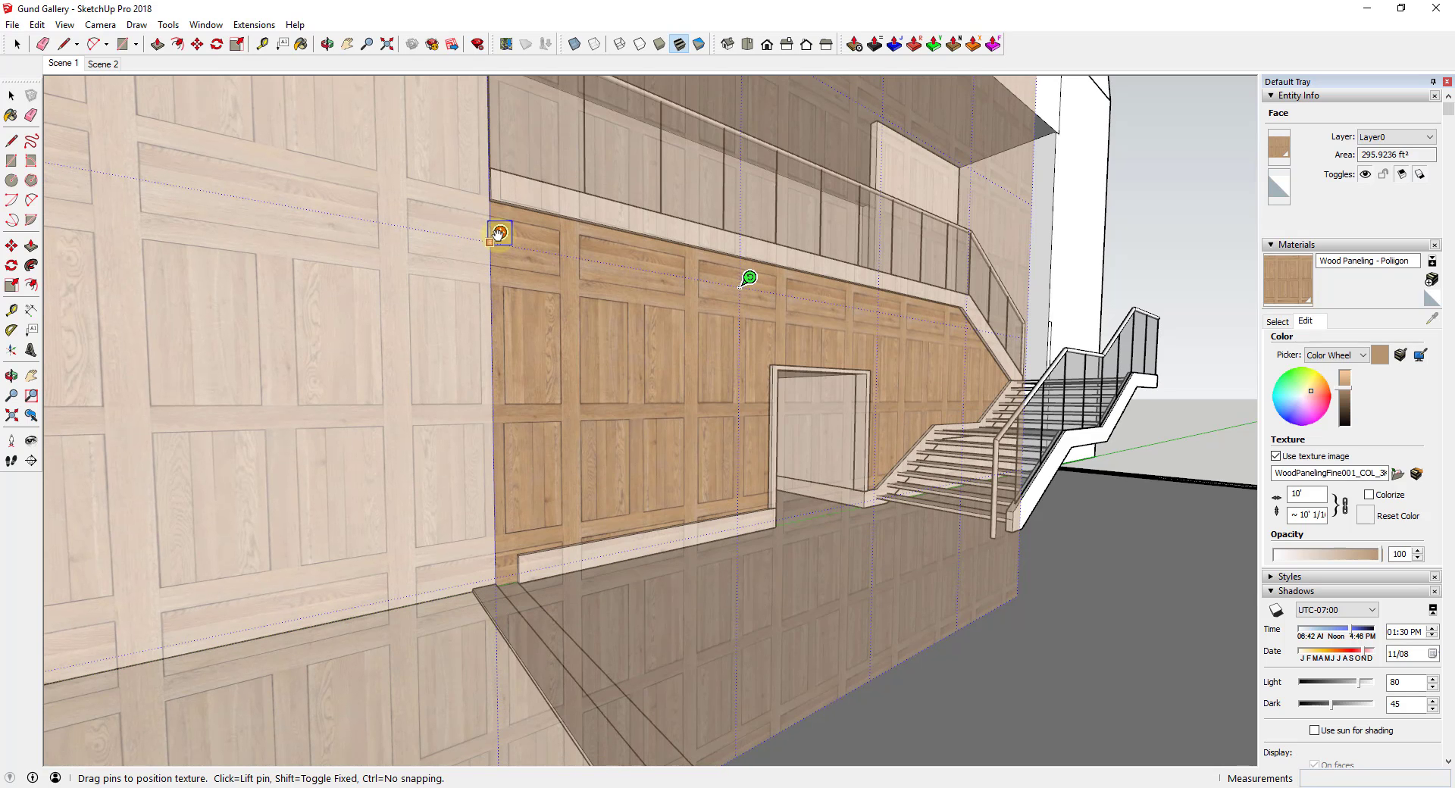
Check the panels along the wall's base and enlarge the texture slightly with the green scale/rotate pin, keeping it level
{"action": "scroll", "coordinate": [692, 520], "scroll_direction": "up", "scroll_amount": 4}
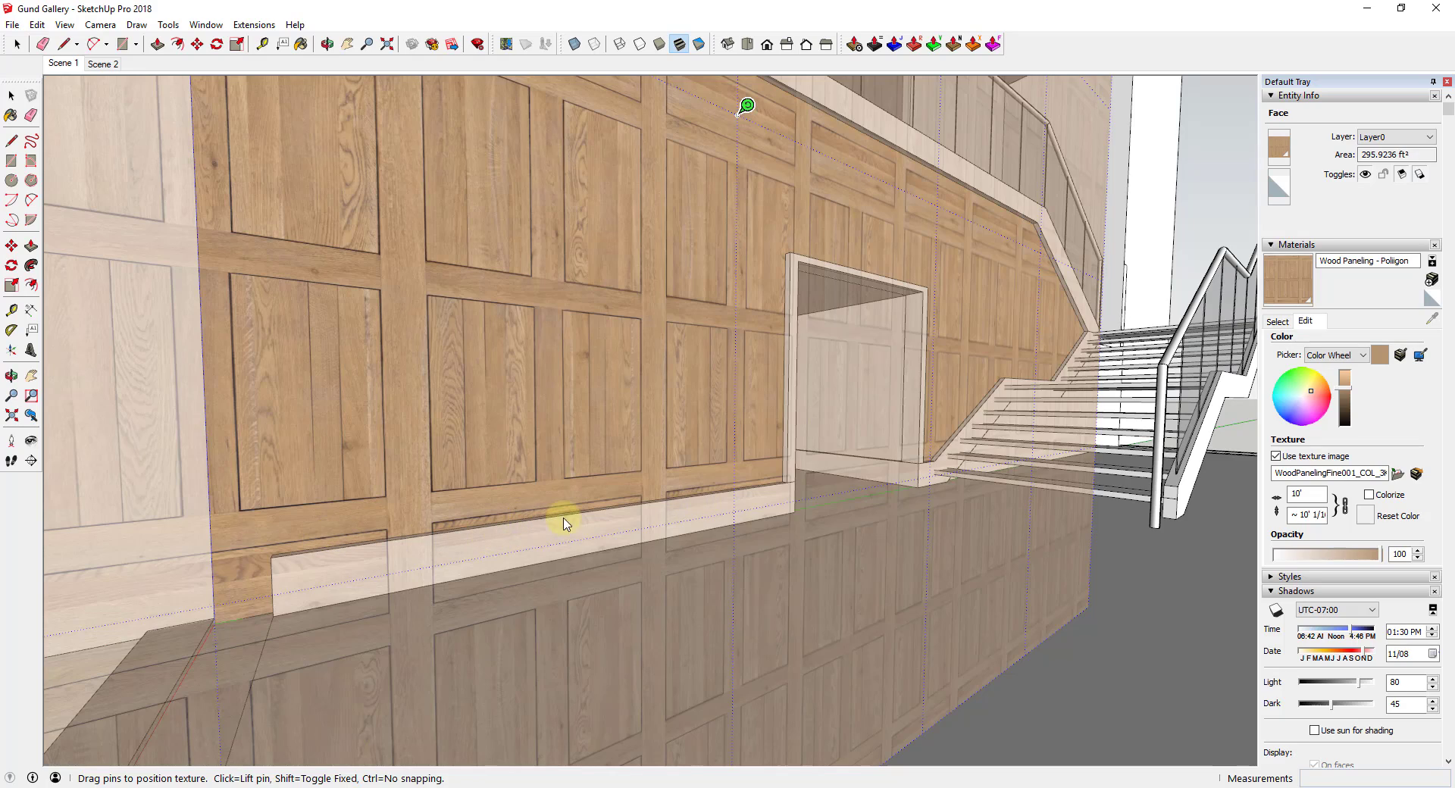
{"action": "scroll", "coordinate": [659, 392], "scroll_direction": "down", "scroll_amount": 4}
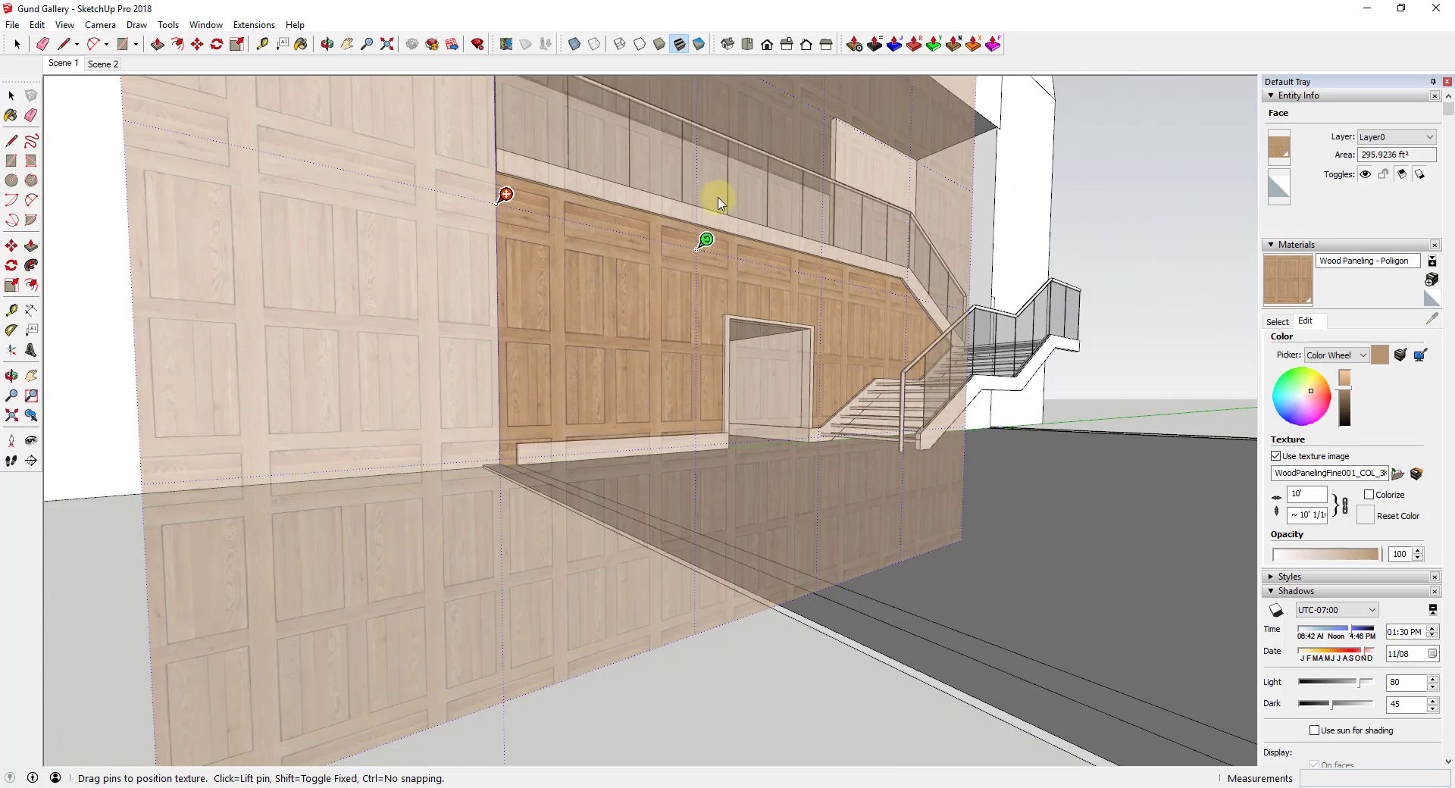
{"action": "scroll", "coordinate": [708, 214], "scroll_direction": "up", "scroll_amount": 4}
{"action": "scroll", "coordinate": [674, 277], "scroll_direction": "down", "scroll_amount": 2}
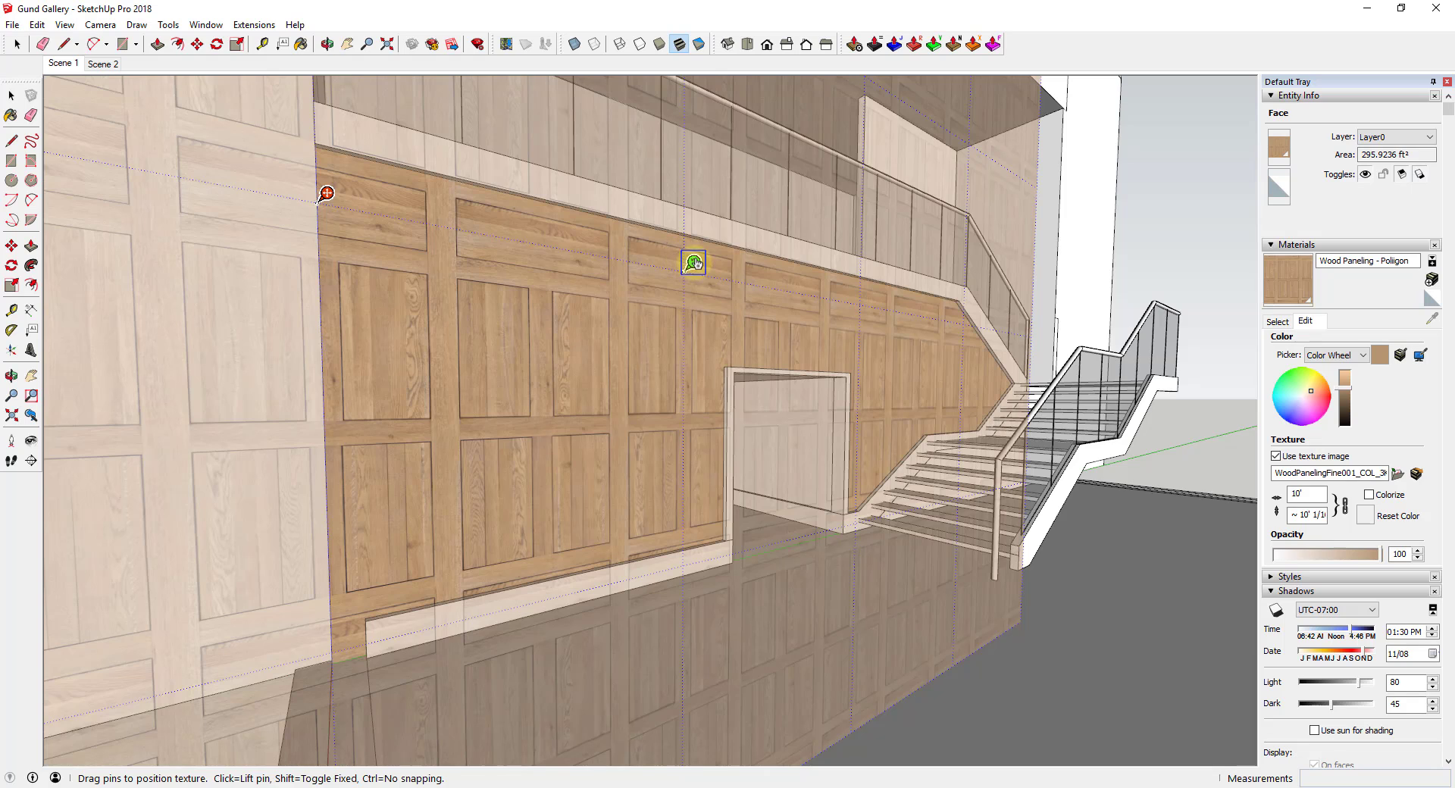
{"action": "left_click_drag", "start_coordinate": [693, 263], "coordinate": [700, 263]}
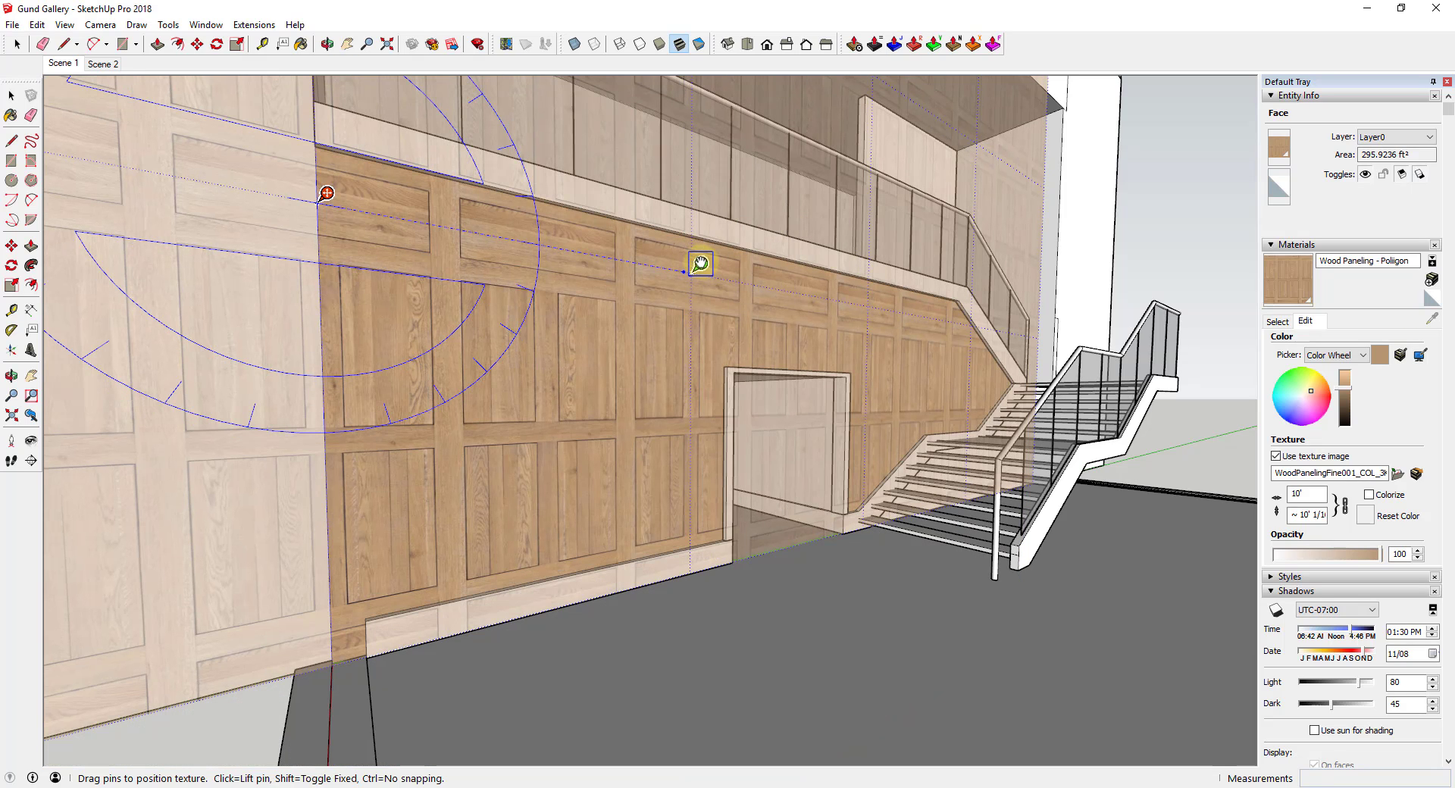
{"action": "left_click_drag", "start_coordinate": [700, 263], "coordinate": [700, 263]}
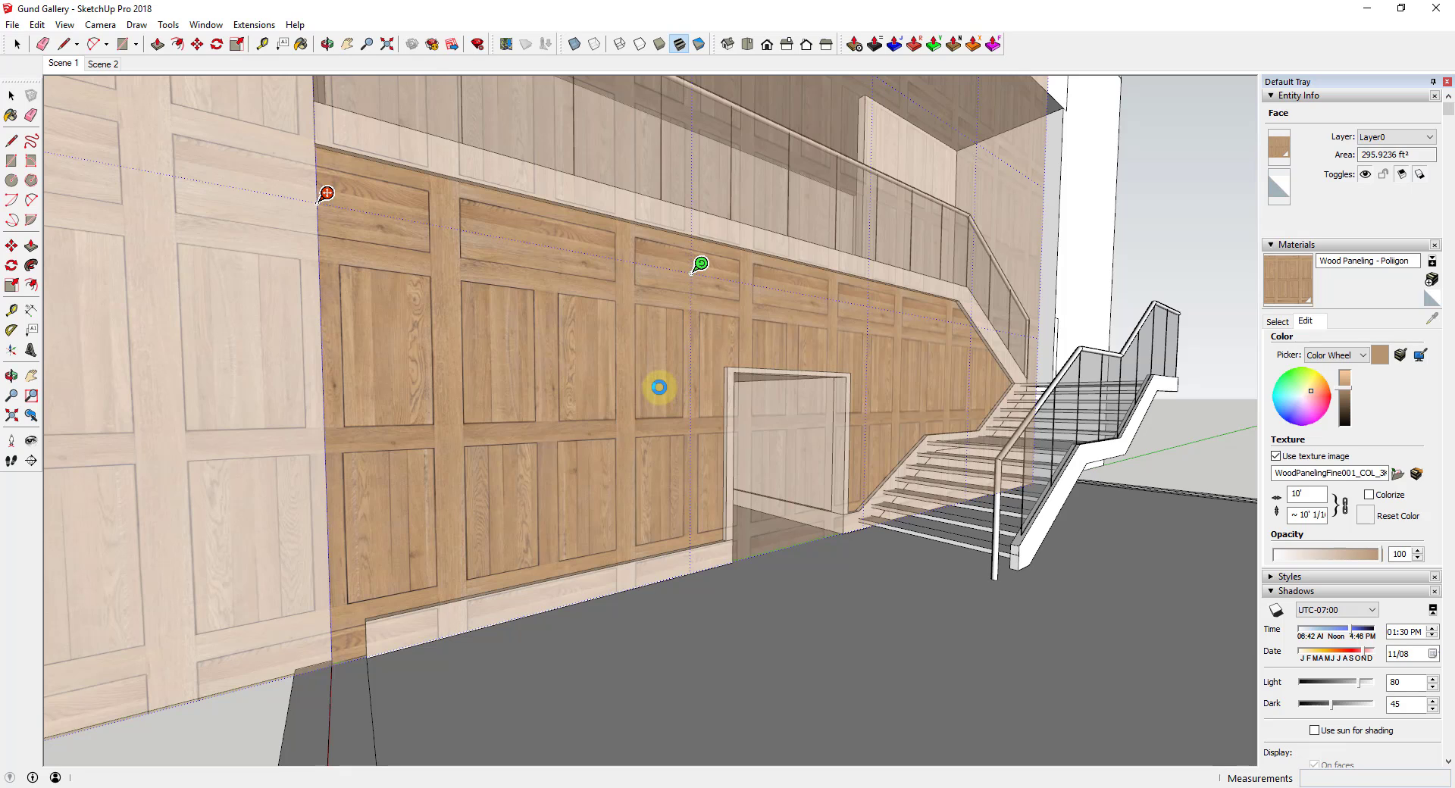
Finish positioning the paneling texture and check how the panels meet the doorway, baseboard and stairs
{"action": "right_click", "coordinate": [651, 379]}
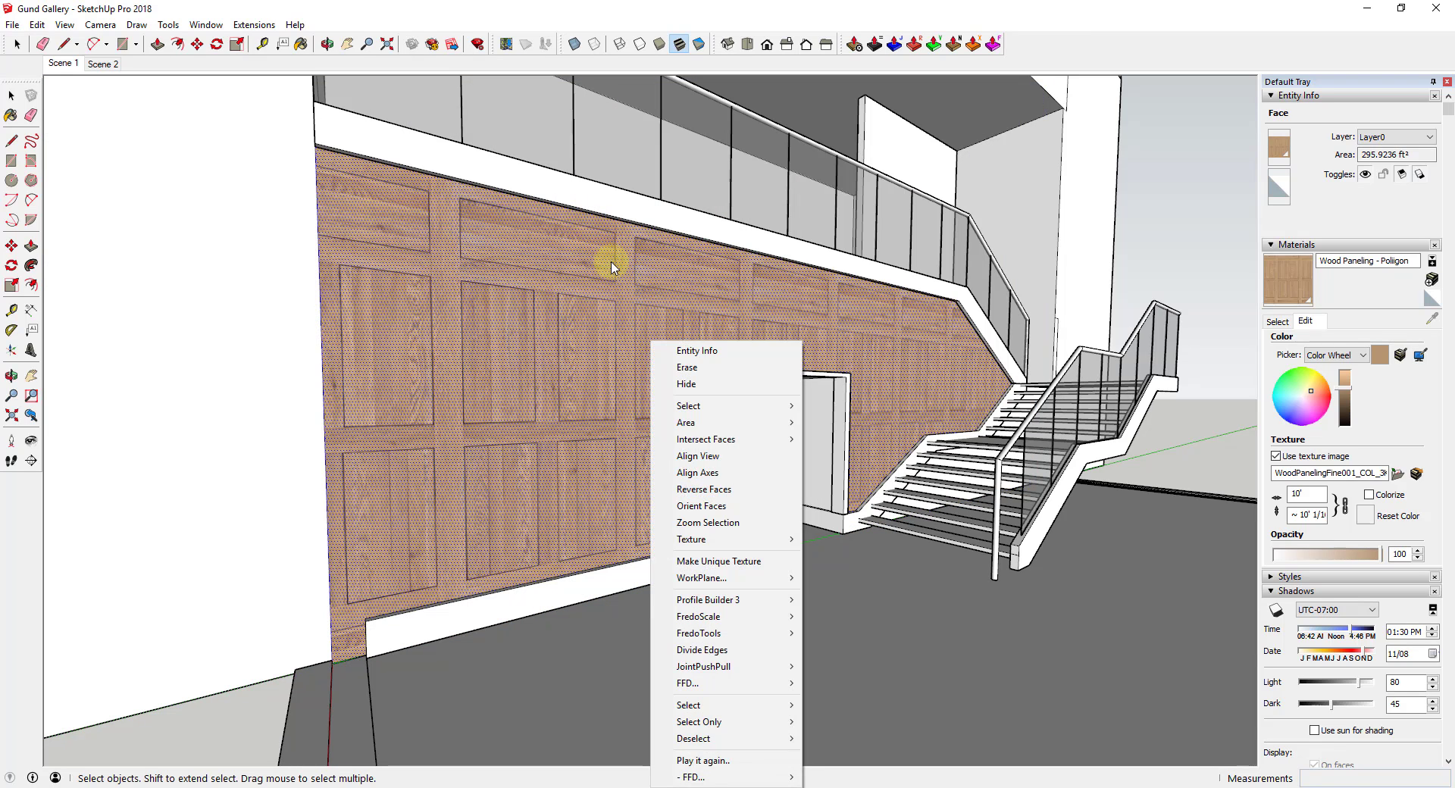
{"action": "left_click", "coordinate": [612, 267]}
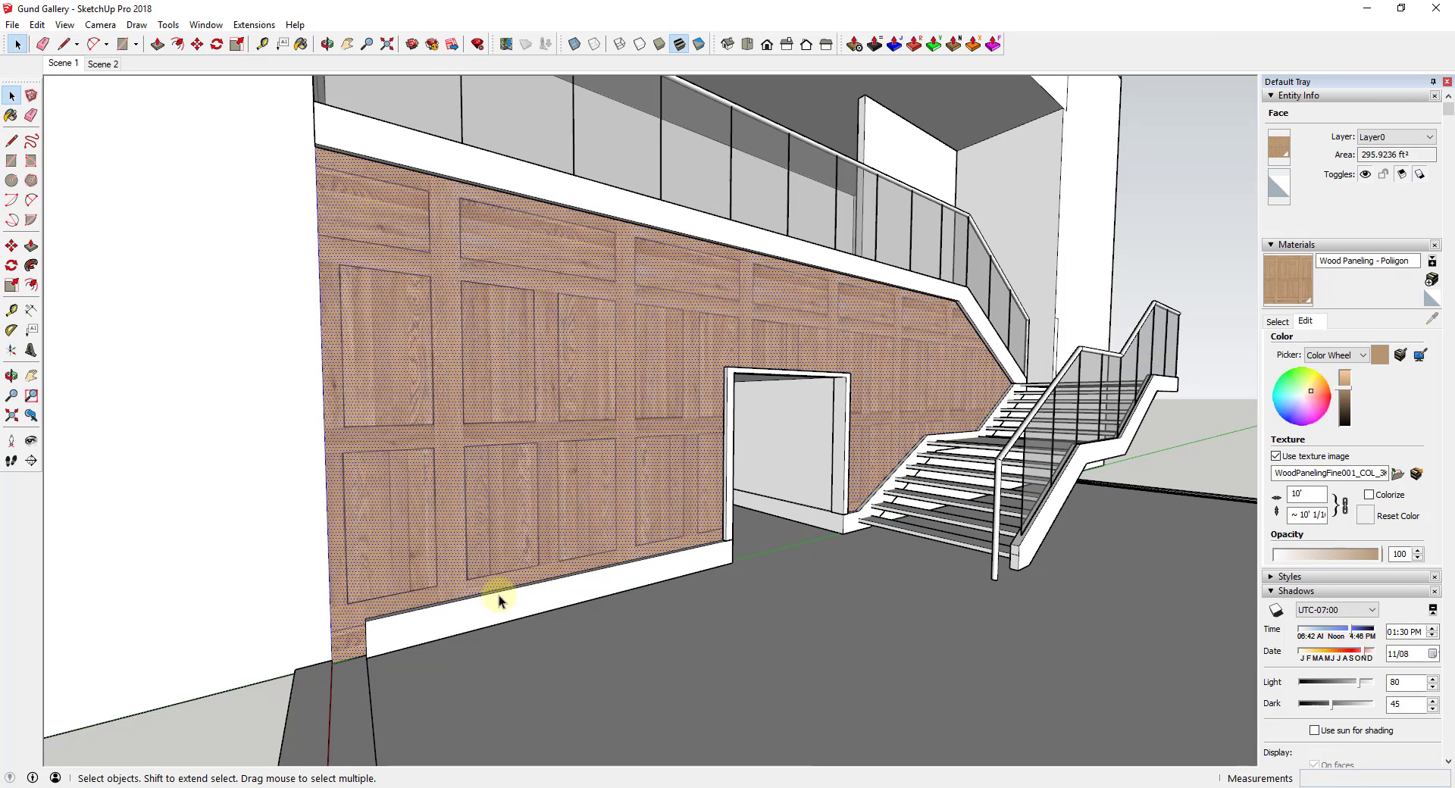
{"action": "scroll", "coordinate": [916, 406], "scroll_direction": "up", "scroll_amount": 2}
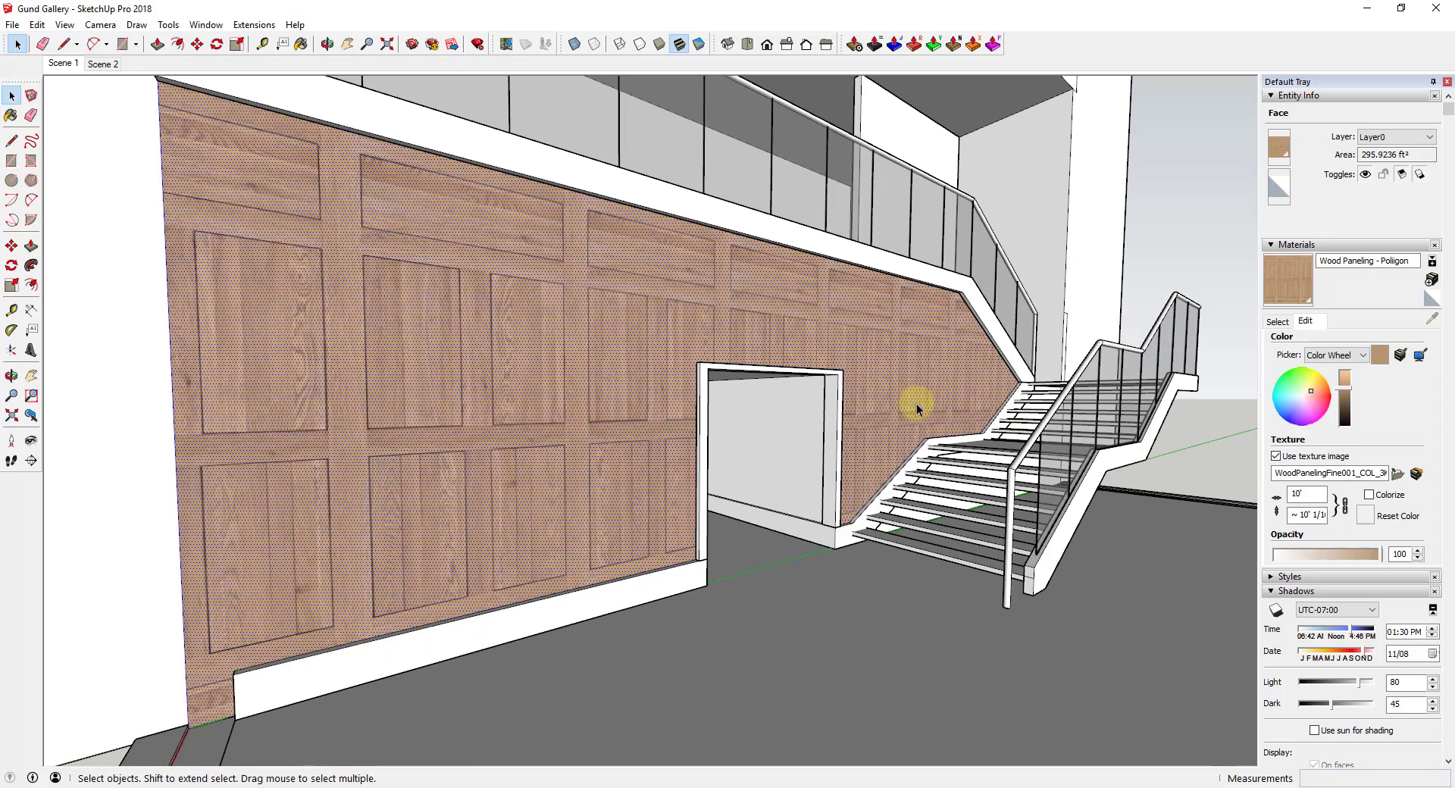
{"action": "scroll", "coordinate": [894, 393], "scroll_direction": "down", "scroll_amount": 1}
{"action": "scroll", "coordinate": [894, 397], "scroll_direction": "up", "scroll_amount": 4}
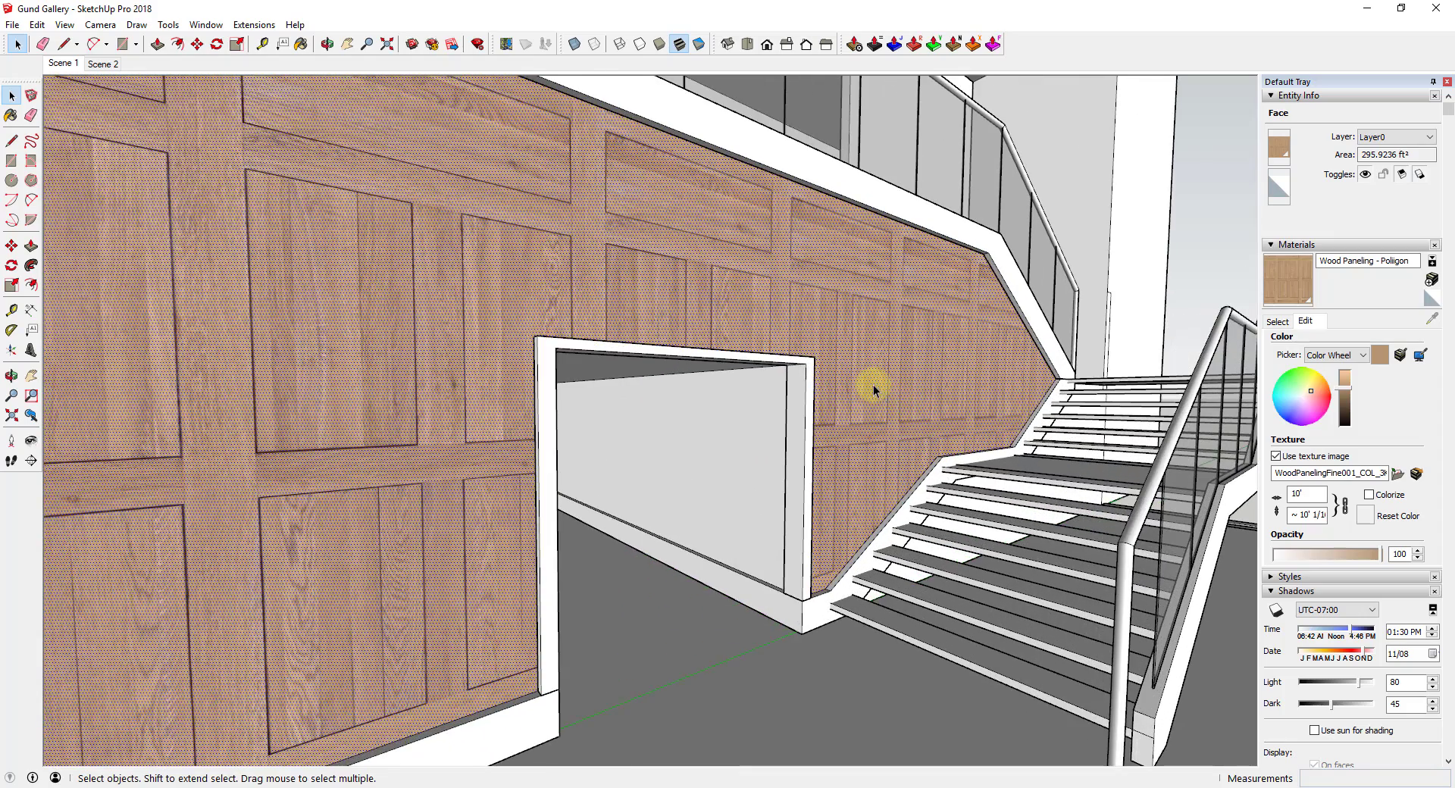
{"action": "scroll", "coordinate": [873, 384], "scroll_direction": "down", "scroll_amount": 2}
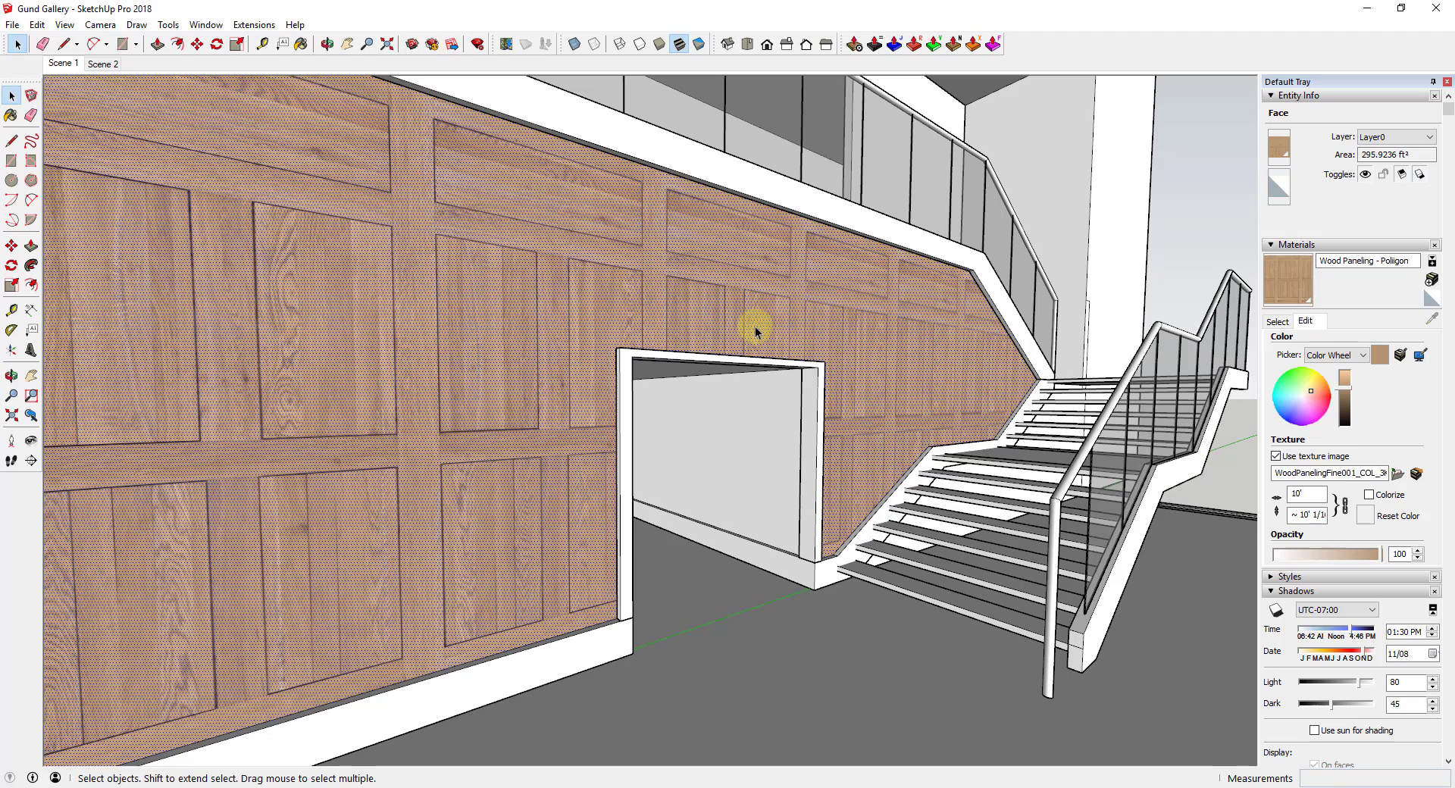
Reopen texture positioning on the large wall face and rotate the paneling a quarter turn so its planks run horizontally
{"action": "right_click", "coordinate": [854, 342]}
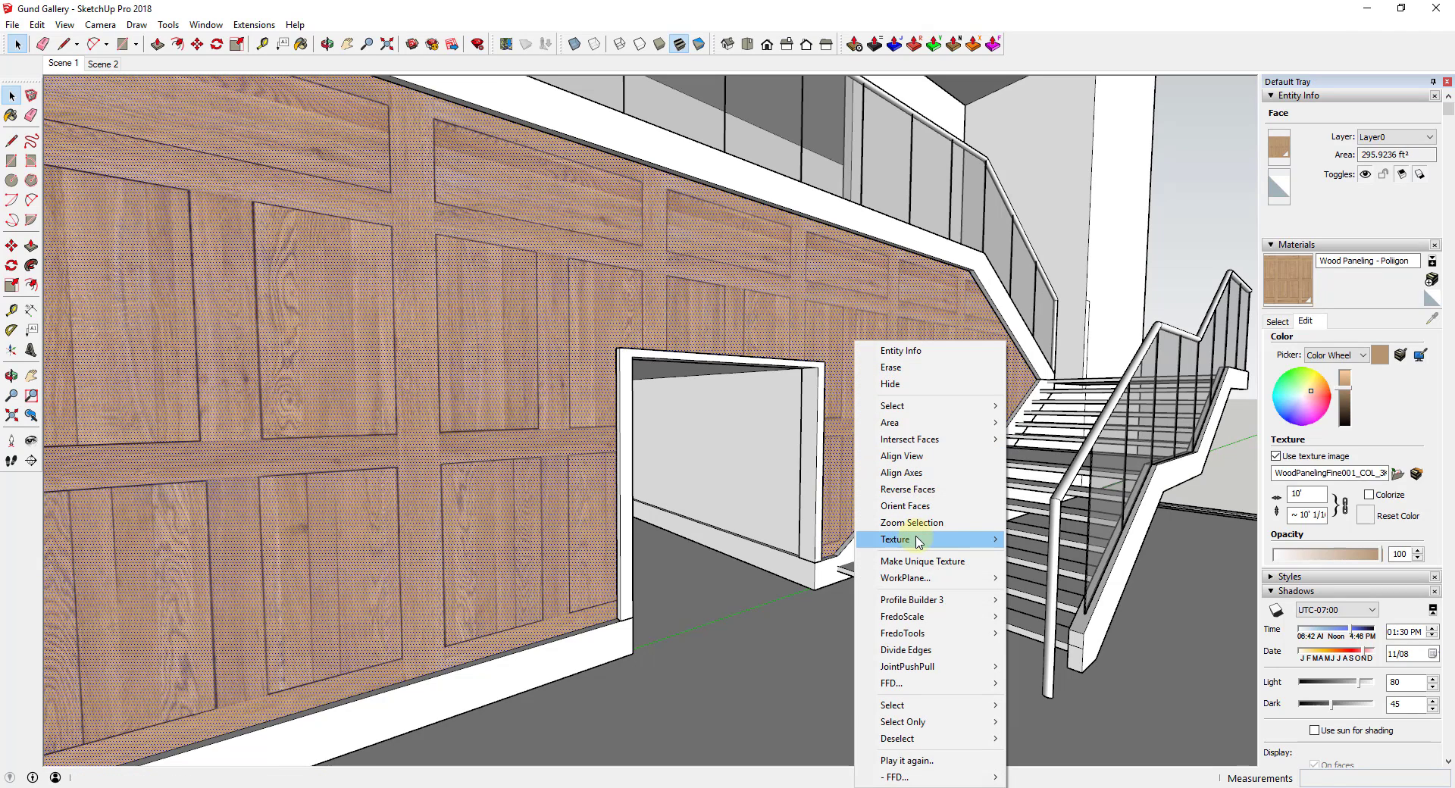
{"action": "mouse_move", "coordinate": [970, 546]}
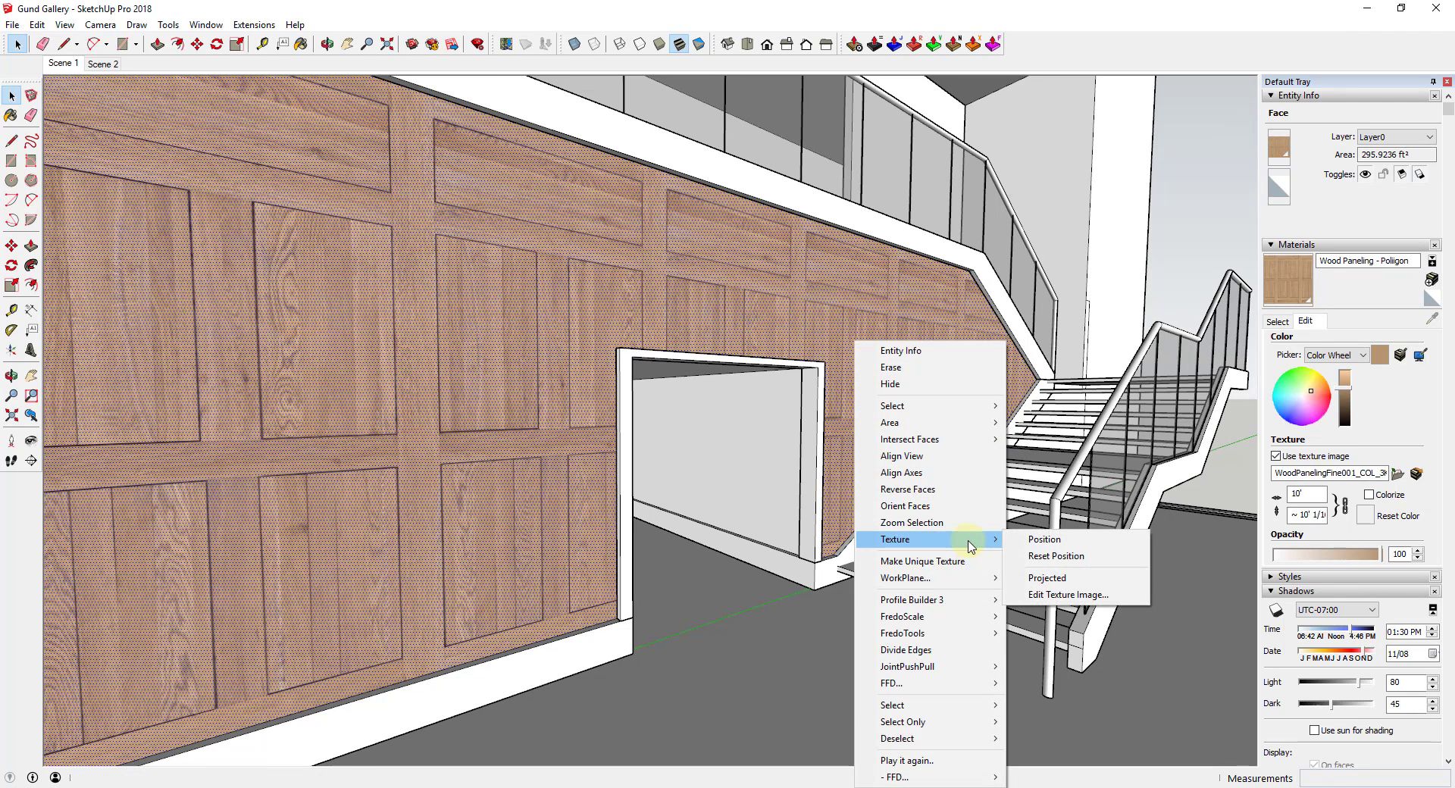
{"action": "left_click", "coordinate": [1036, 540]}
{"action": "right_click", "coordinate": [859, 326]}
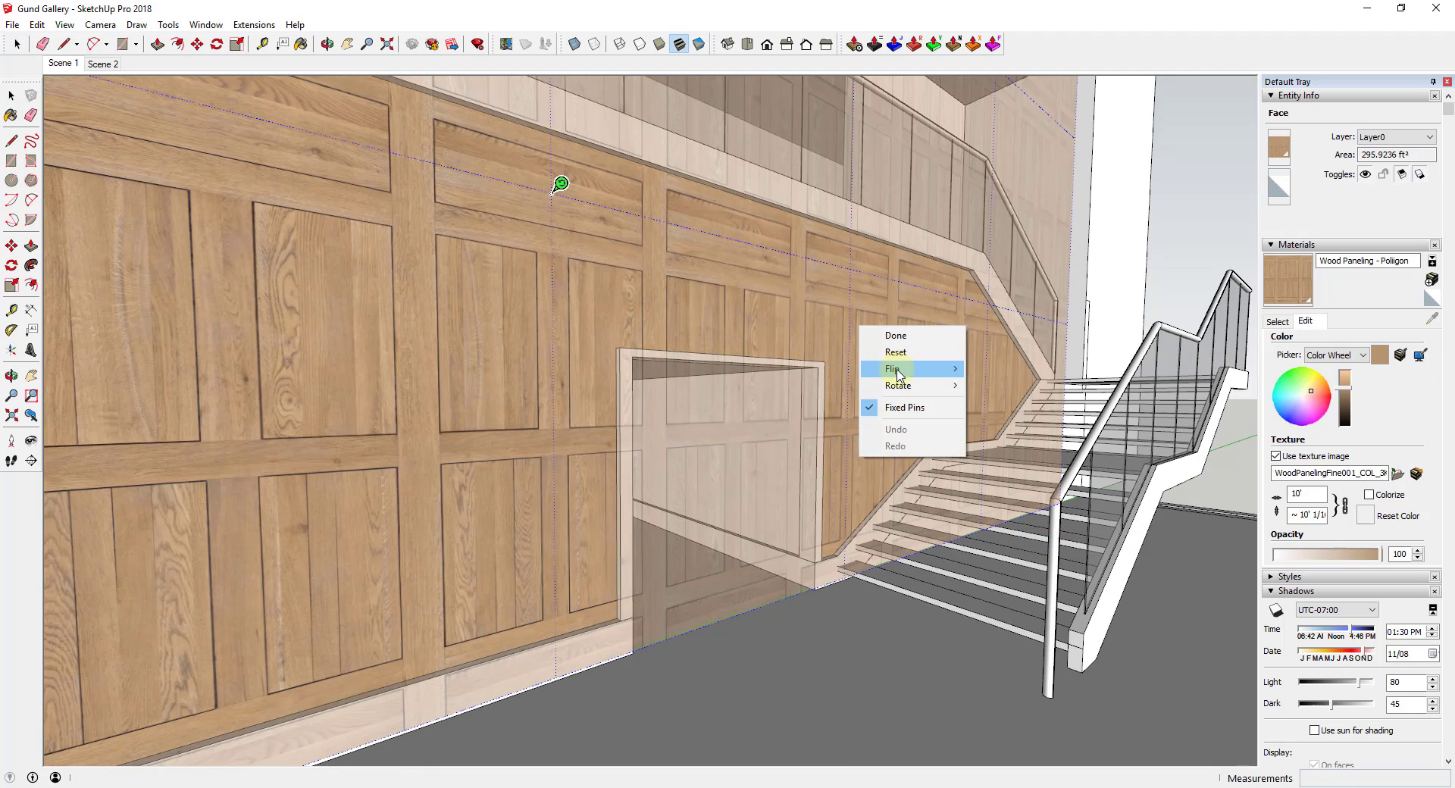
{"action": "mouse_move", "coordinate": [897, 387]}
{"action": "left_click", "coordinate": [998, 387]}
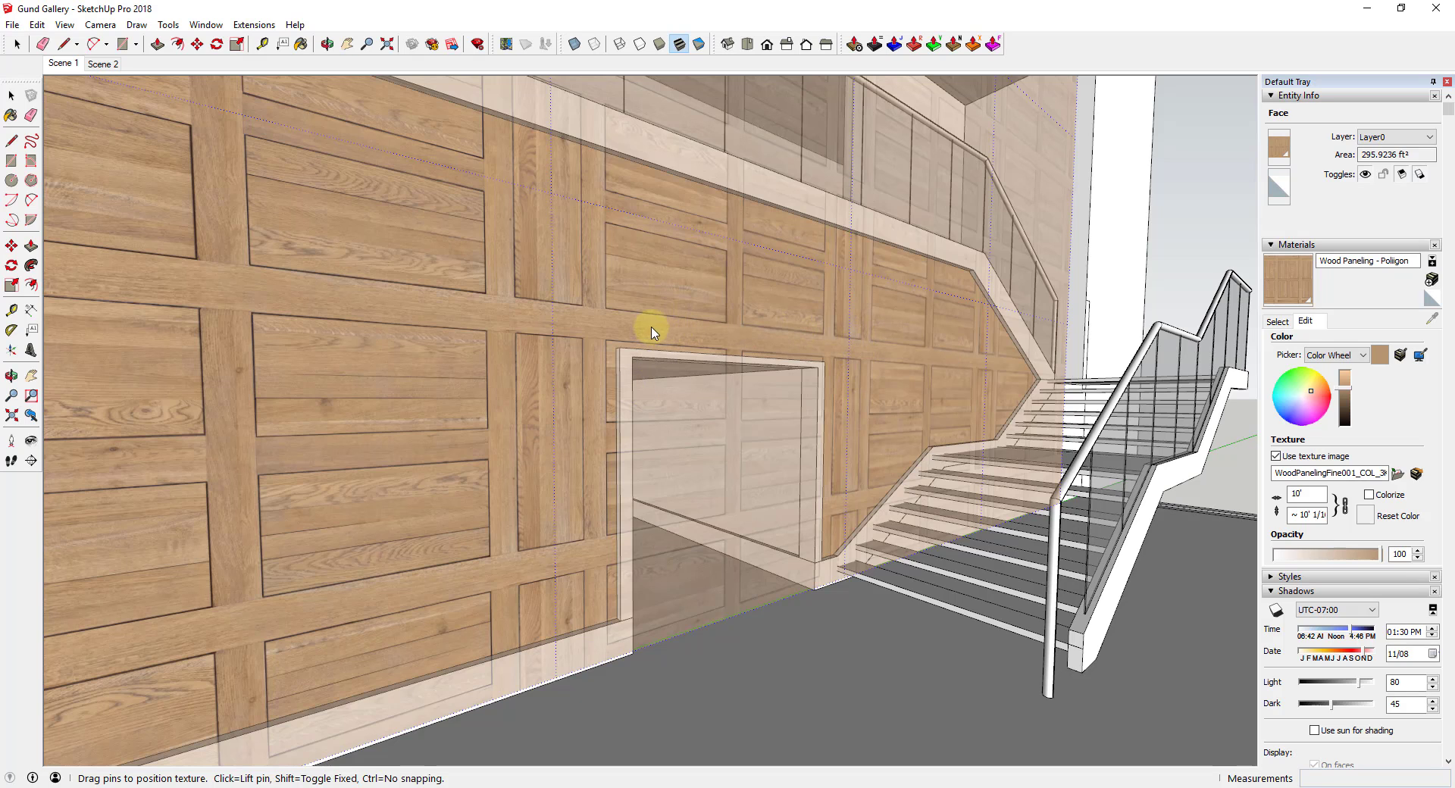
Examine the rotated panel layout on the large wall around the doorway and along the staircase
{"action": "scroll", "coordinate": [650, 294], "scroll_direction": "down", "scroll_amount": 3}
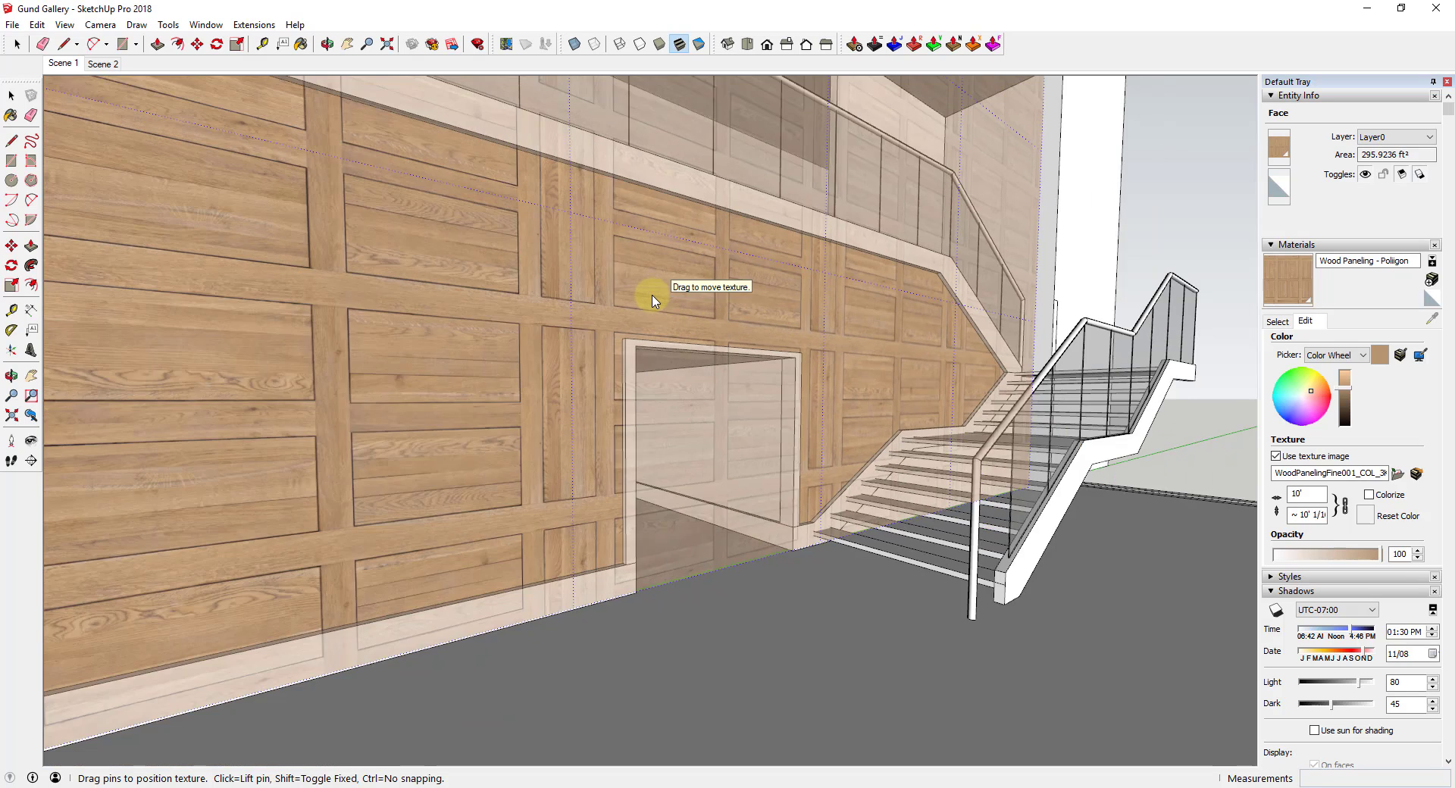
{"action": "scroll", "coordinate": [595, 292], "scroll_direction": "up", "scroll_amount": 3}
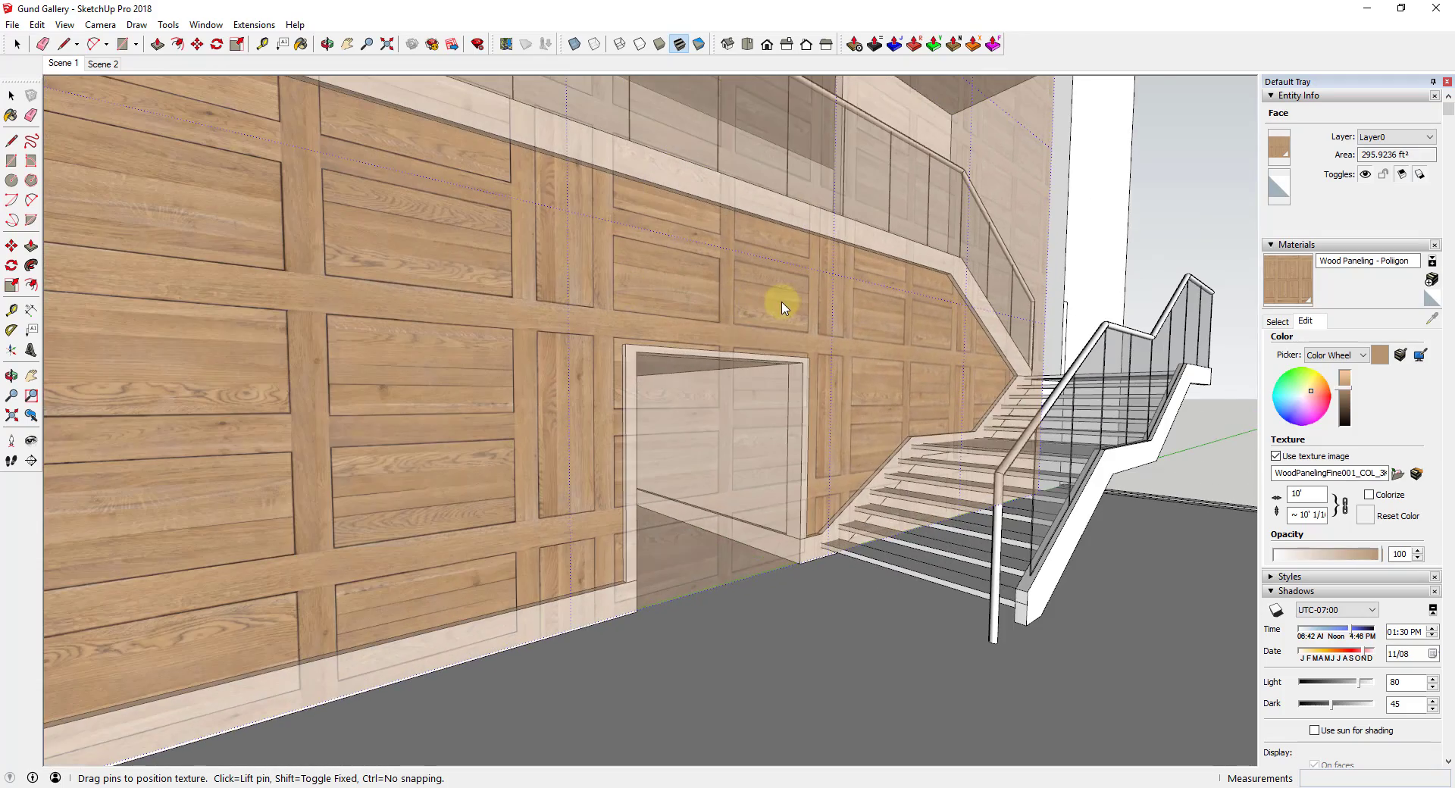
{"action": "scroll", "coordinate": [780, 311], "scroll_direction": "up", "scroll_amount": 2}
{"action": "scroll", "coordinate": [787, 301], "scroll_direction": "up", "scroll_amount": 1}
{"action": "scroll", "coordinate": [796, 303], "scroll_direction": "up", "scroll_amount": 2}
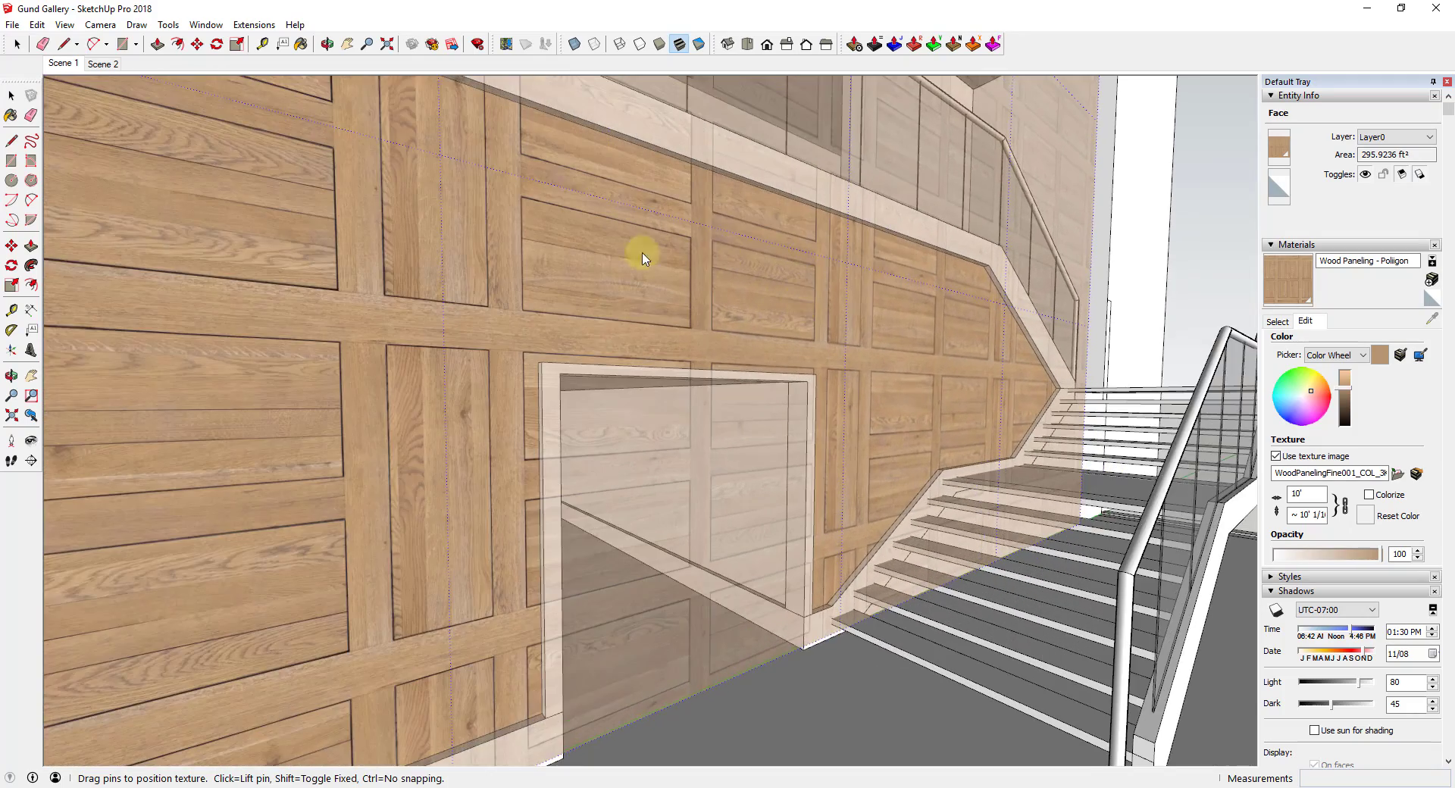
{"action": "scroll", "coordinate": [644, 314], "scroll_direction": "up", "scroll_amount": 1}
{"action": "scroll", "coordinate": [523, 328], "scroll_direction": "up", "scroll_amount": 2}
{"action": "scroll", "coordinate": [546, 322], "scroll_direction": "down", "scroll_amount": 2}
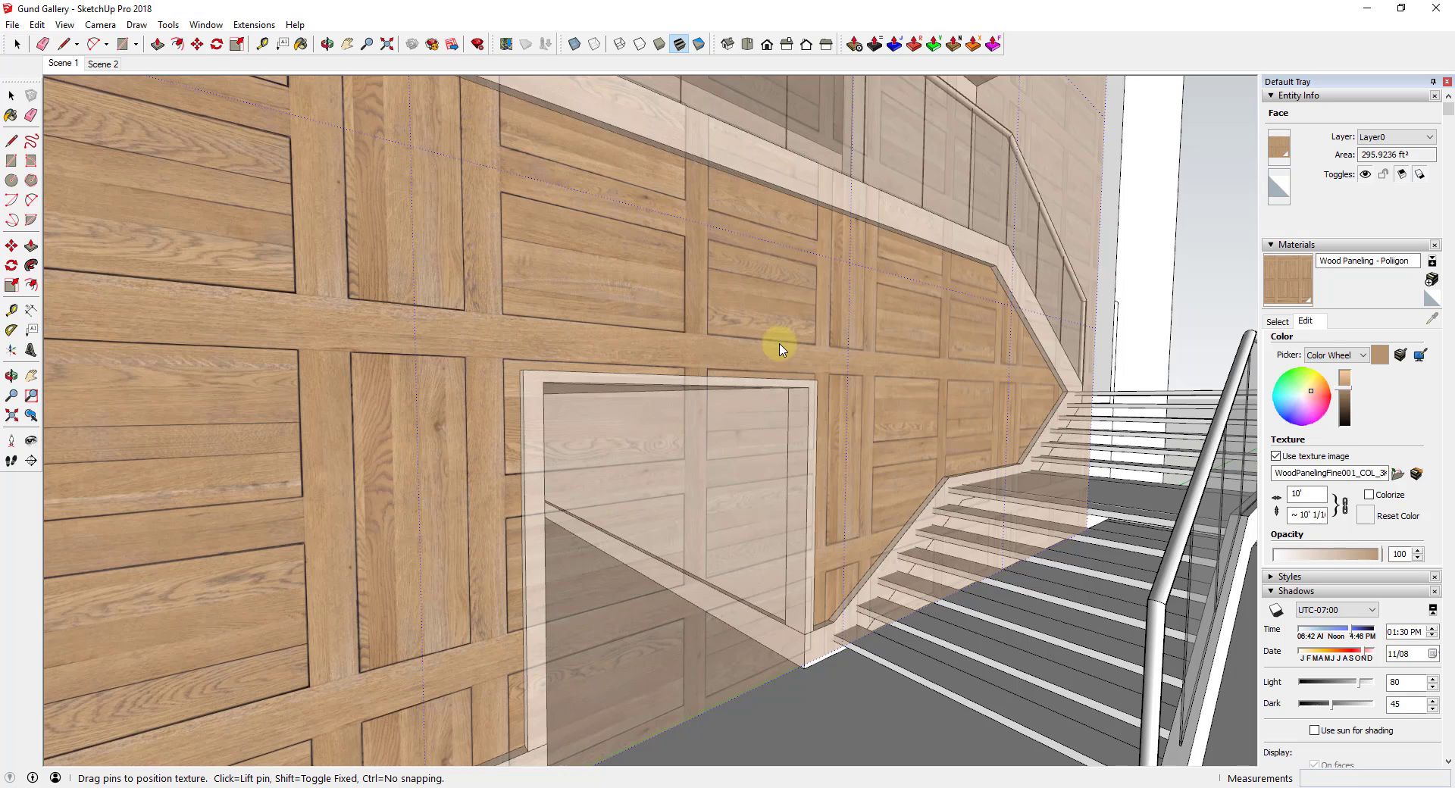
{"action": "scroll", "coordinate": [816, 292], "scroll_direction": "down", "scroll_amount": 4}
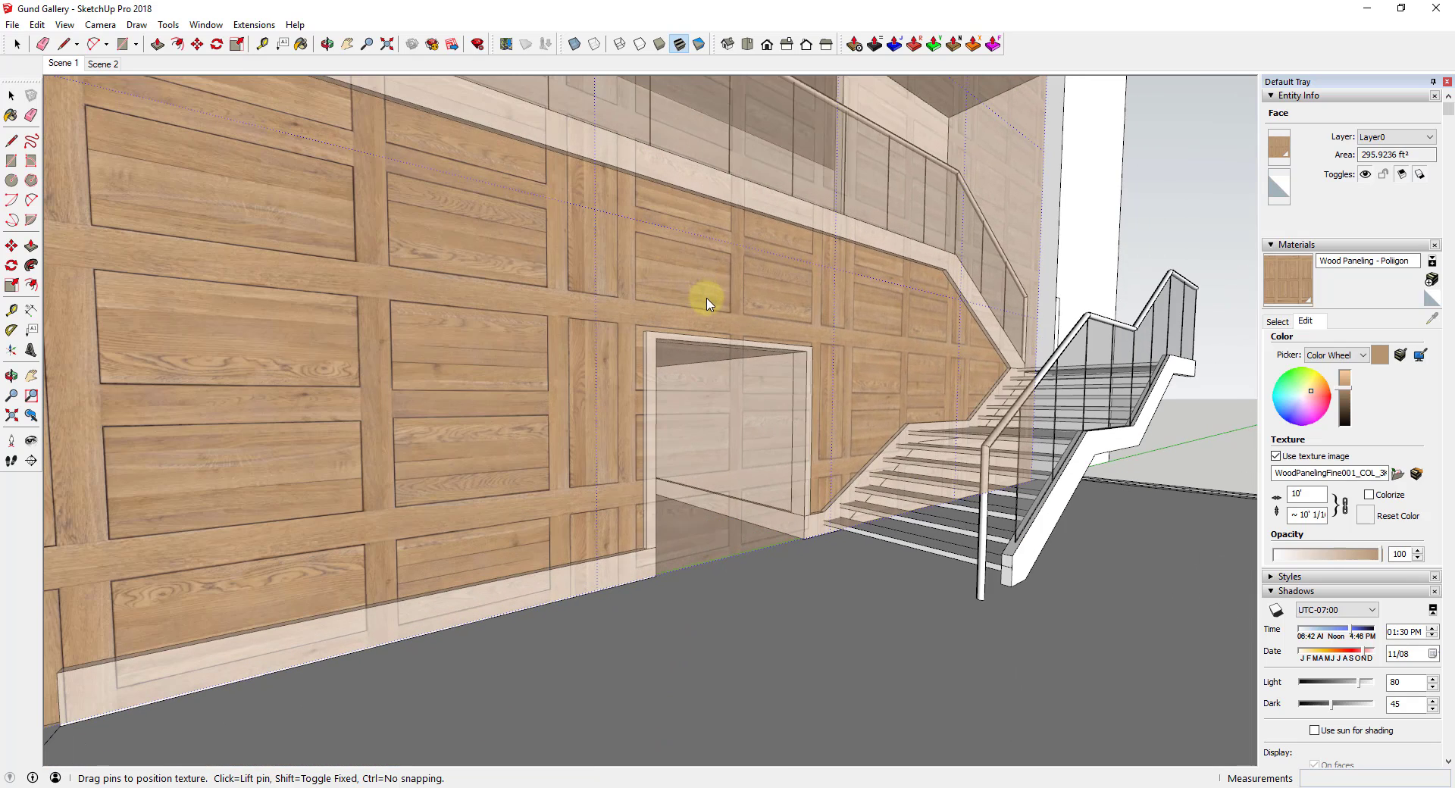
Rotate the wall's paneling texture another quarter turn so the planks run vertically and accept the position
{"action": "right_click", "coordinate": [744, 300]}
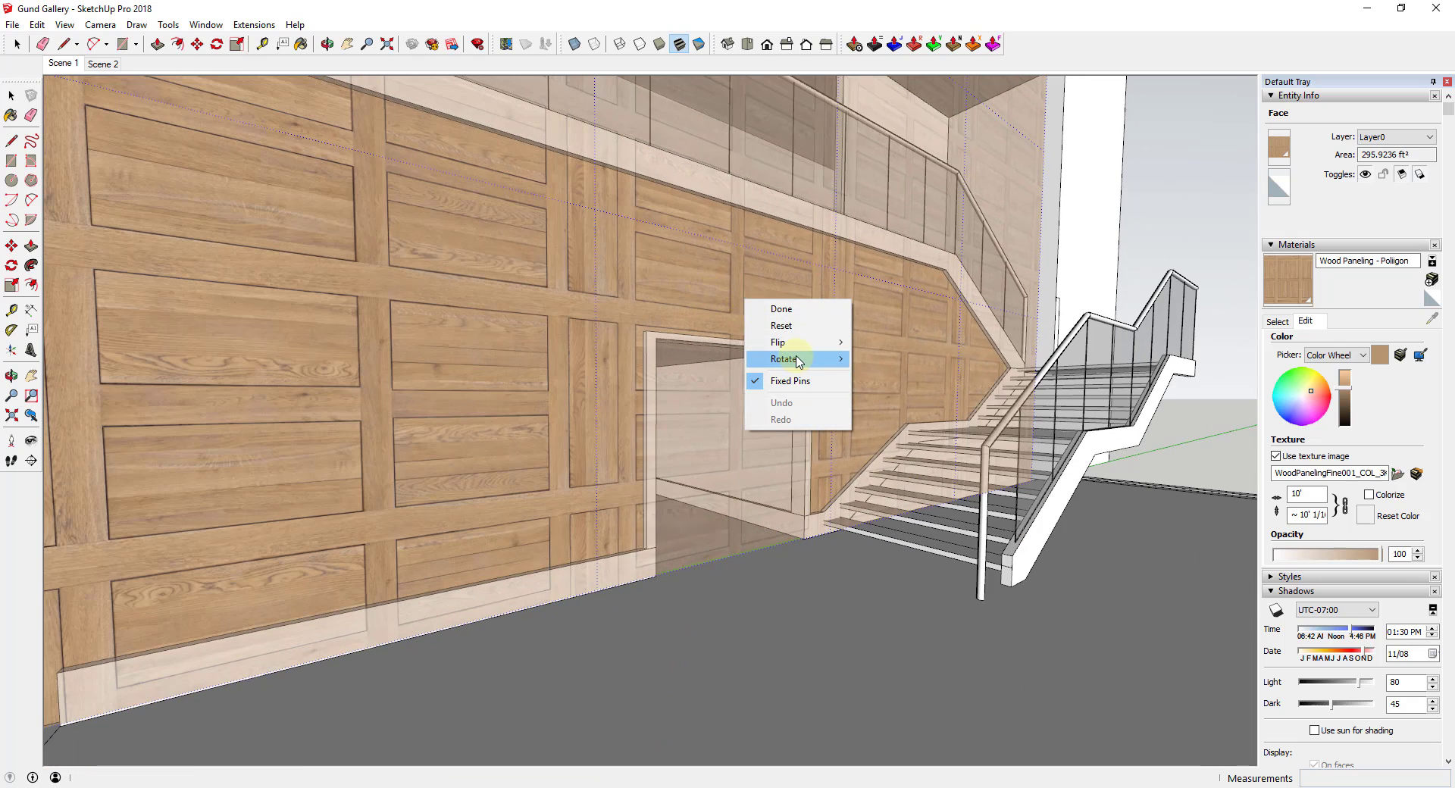
{"action": "mouse_move", "coordinate": [807, 359]}
{"action": "left_click", "coordinate": [882, 359]}
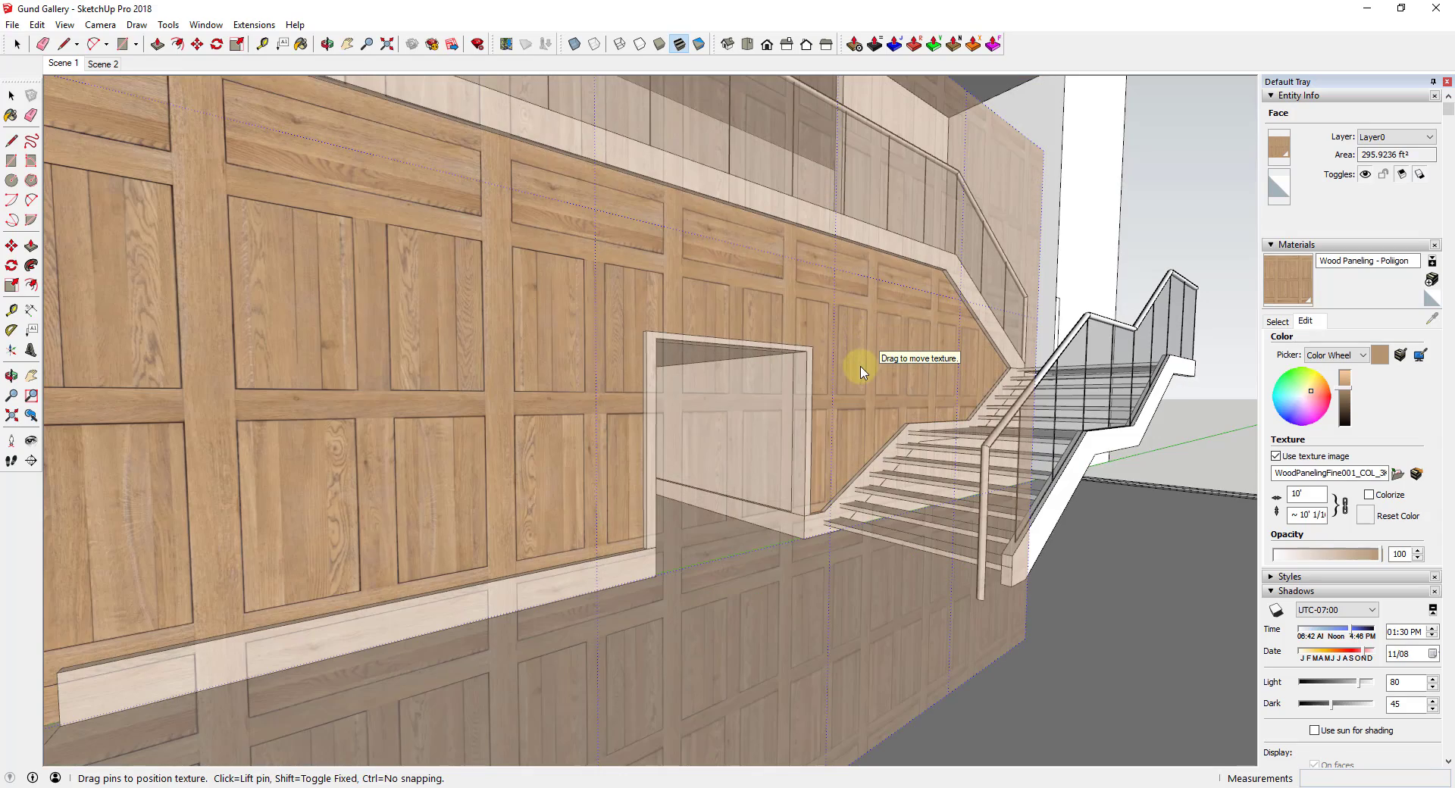
{"action": "key", "text": "Return"}
Sample the paneling from the large wall and paint it onto the back wall face seen through the doorway
{"action": "middle_click_drag", "start_coordinate": [852, 361], "coordinate": [870, 368]}
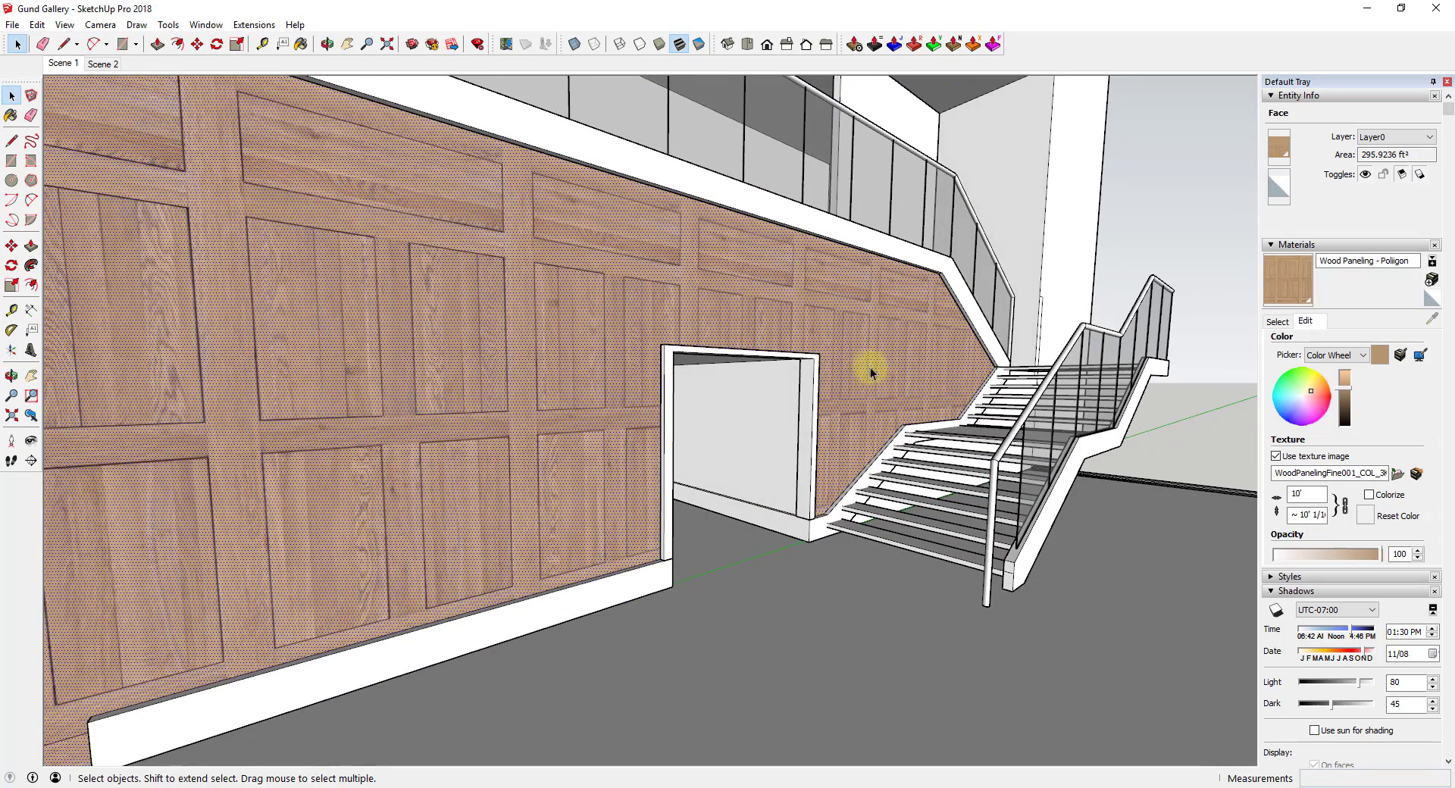
{"action": "scroll", "coordinate": [782, 404], "scroll_direction": "up", "scroll_amount": 1}
{"action": "middle_click_drag", "start_coordinate": [782, 410], "coordinate": [795, 322]}
{"action": "scroll", "coordinate": [782, 316], "scroll_direction": "up", "scroll_amount": 2}
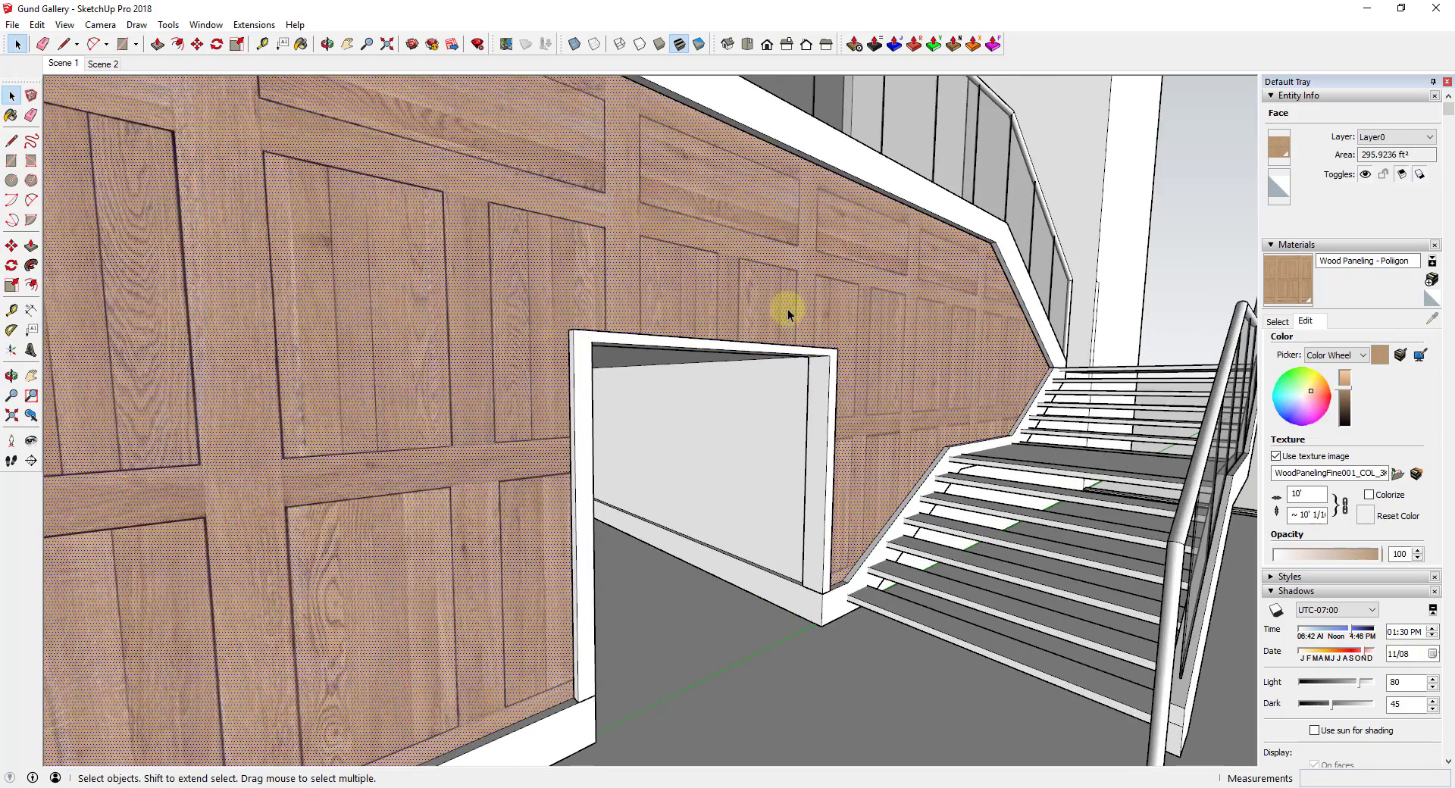
{"action": "scroll", "coordinate": [788, 312], "scroll_direction": "down", "scroll_amount": 4}
{"action": "left_click", "coordinate": [1277, 321]}
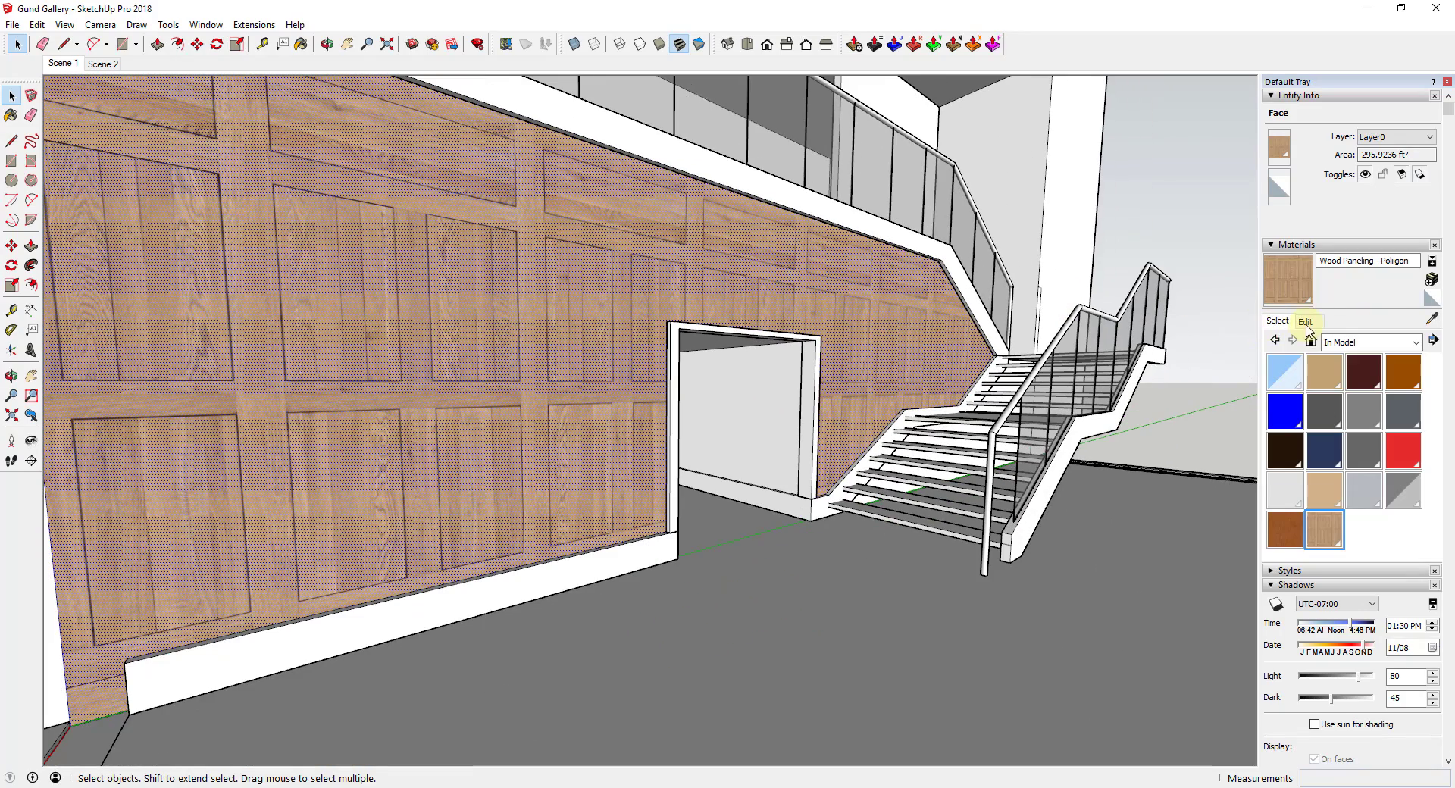
{"action": "left_click", "coordinate": [1432, 319]}
{"action": "left_click", "coordinate": [856, 339]}
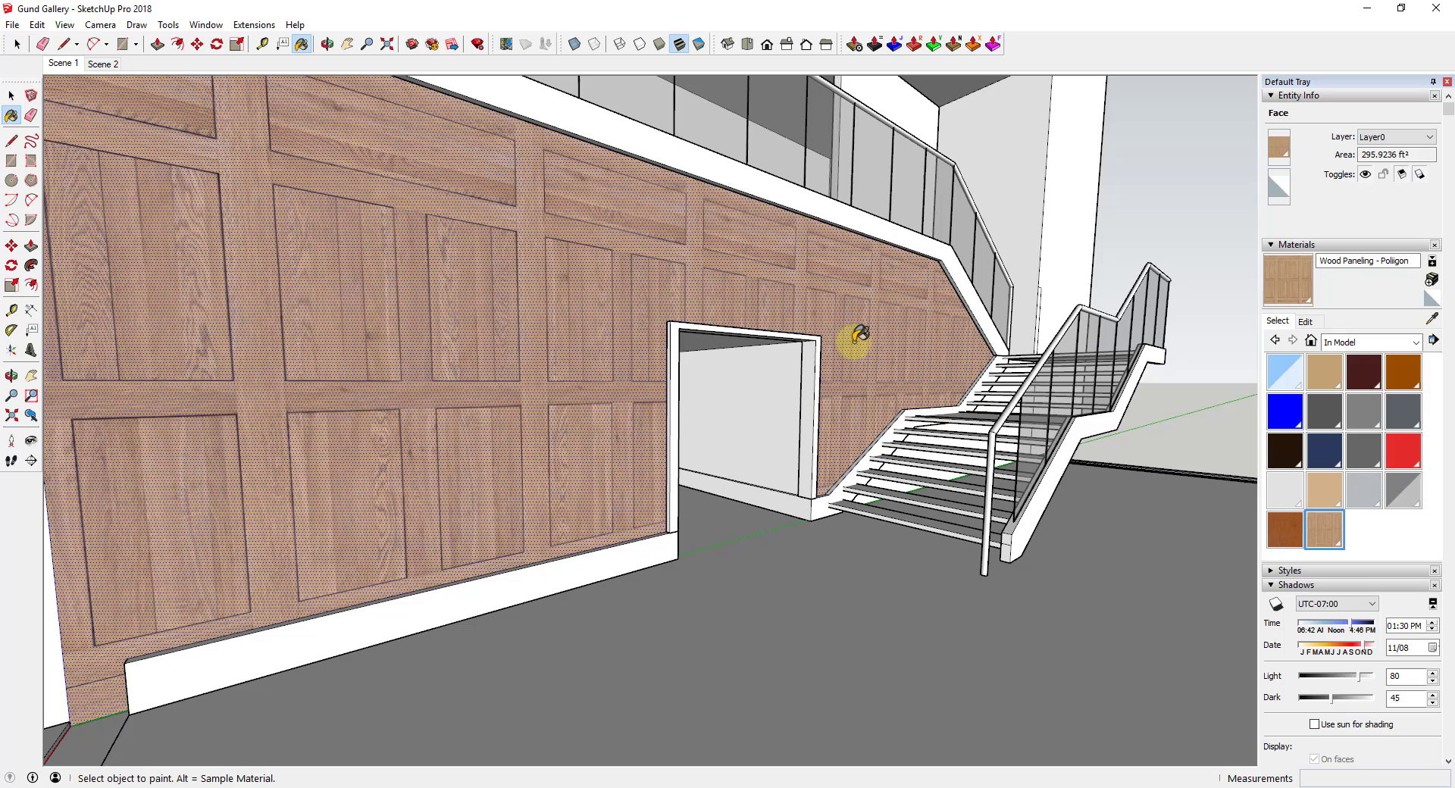
{"action": "left_click", "coordinate": [783, 406]}
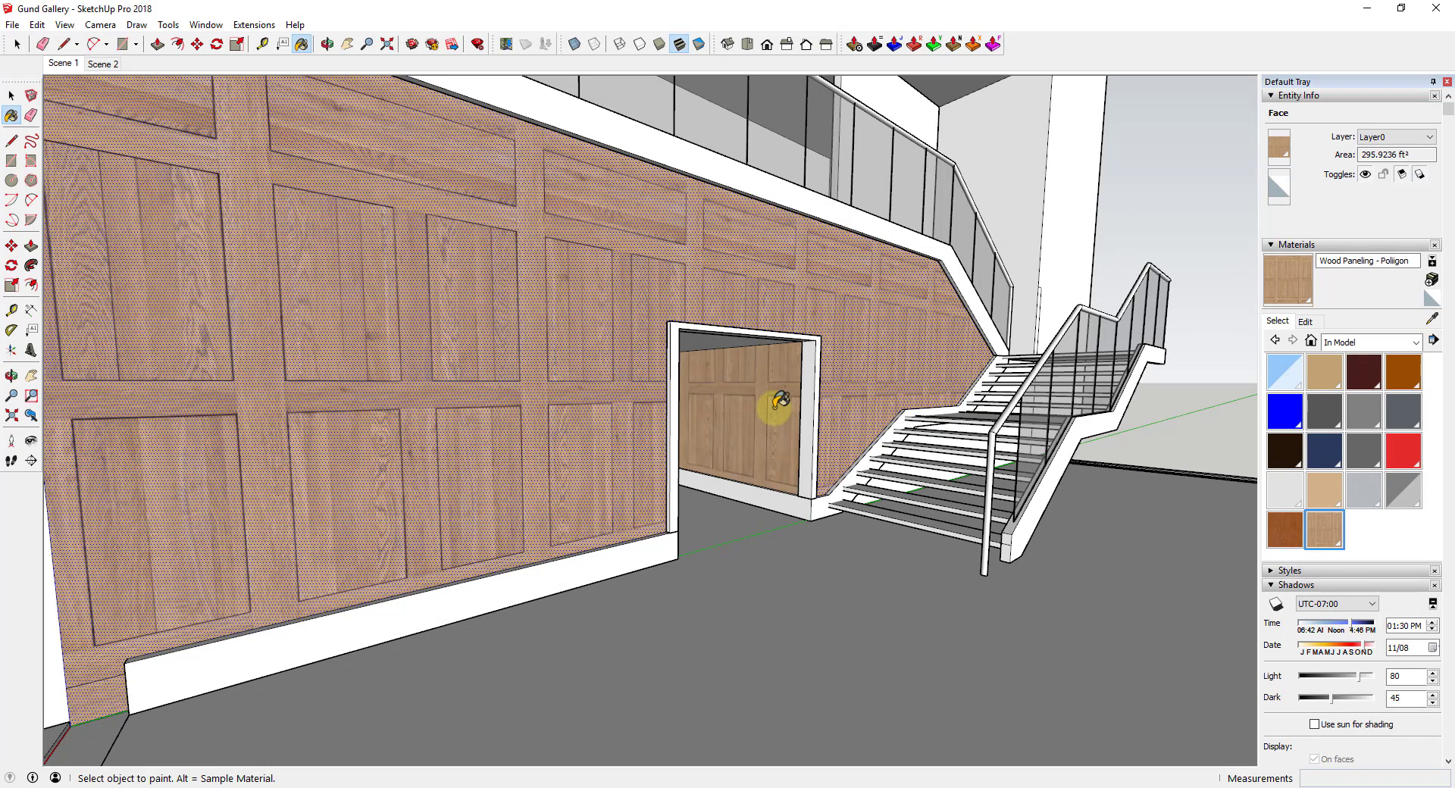
{"action": "key", "text": "space"}
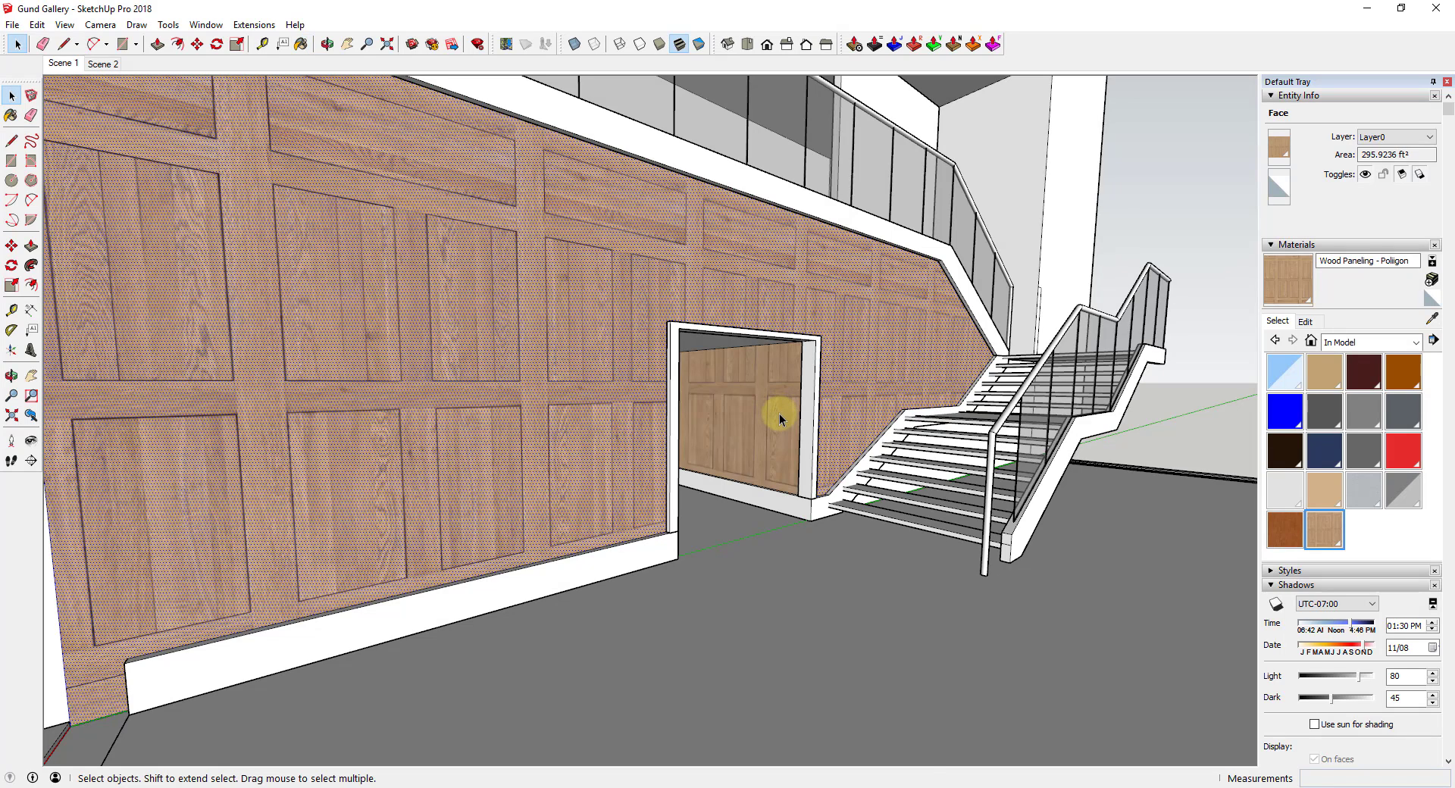
Start positioning the texture on the face behind the doorway and rotate it a quarter turn
{"action": "right_click", "coordinate": [780, 417]}
{"action": "mouse_move", "coordinate": [893, 538]}
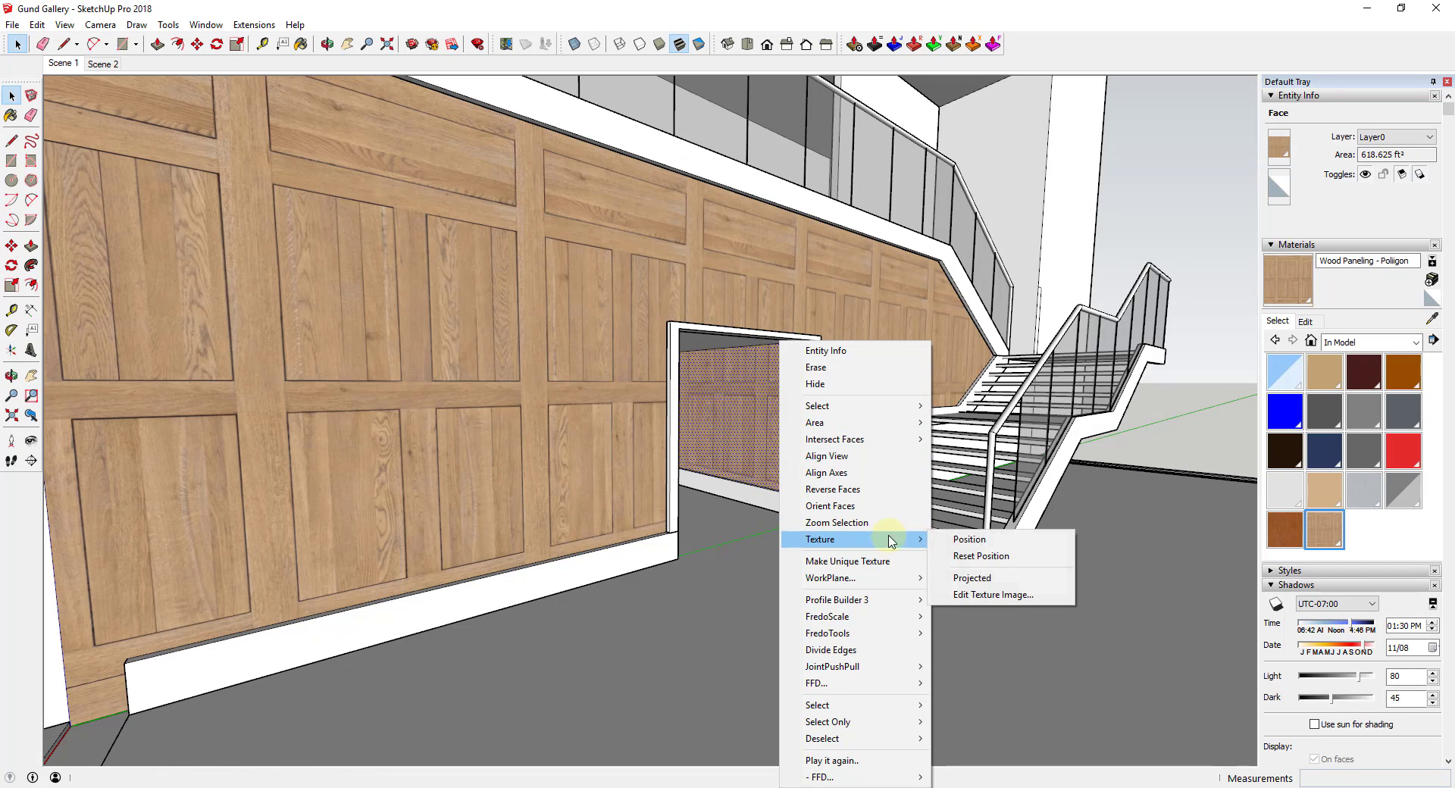
{"action": "left_click", "coordinate": [952, 541]}
{"action": "right_click", "coordinate": [756, 419]}
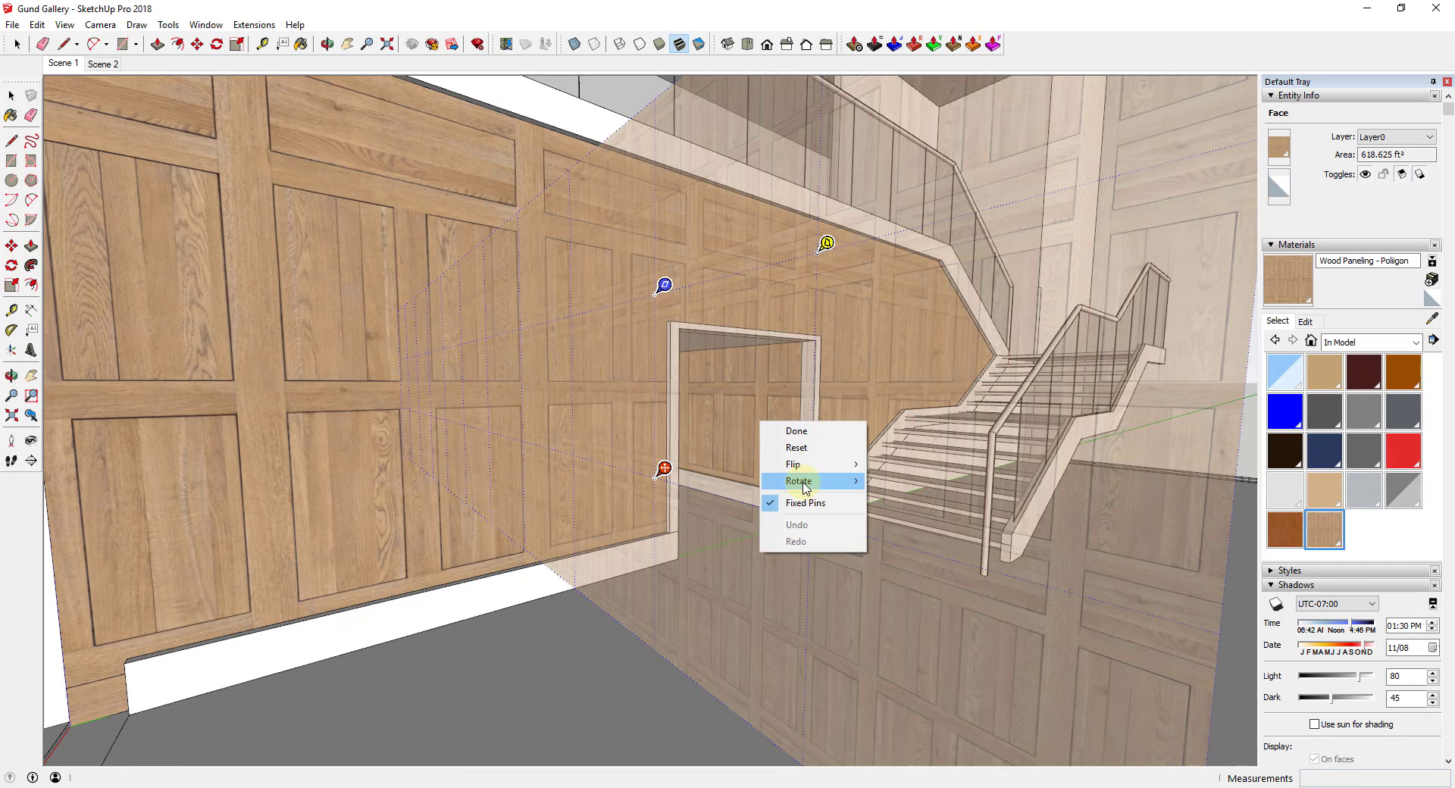
{"action": "mouse_move", "coordinate": [805, 488]}
{"action": "left_click", "coordinate": [898, 482]}
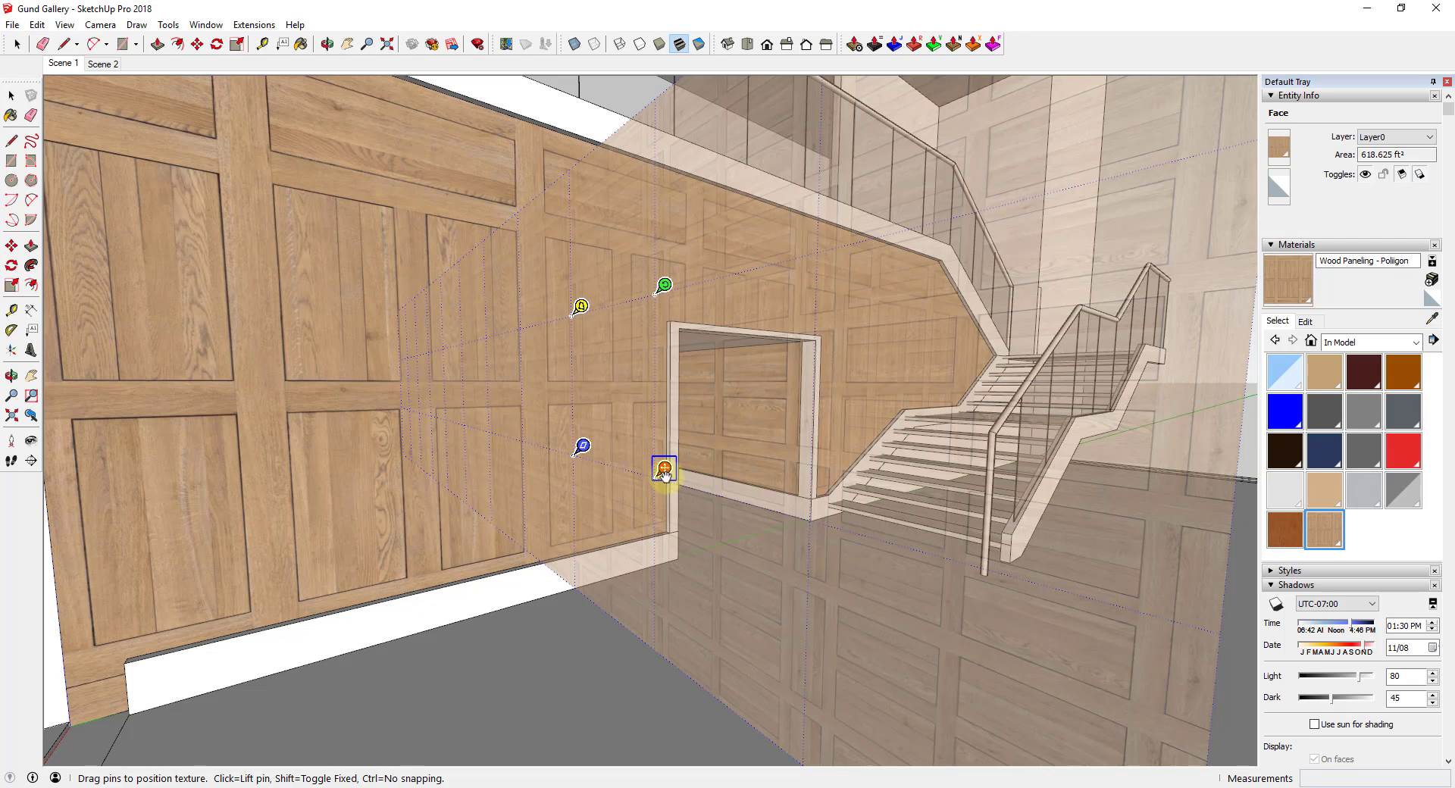
Shift the back wall's paneling with the red move pin, adjust it with the green scale/rotate pin, and accept the position
{"action": "mouse_move", "coordinate": [664, 470]}
{"action": "left_mouse_down"}
{"action": "mouse_move", "coordinate": [670, 492]}
{"action": "mouse_move", "coordinate": [656, 486]}
{"action": "mouse_move", "coordinate": [674, 482]}
{"action": "left_mouse_up"}
{"action": "left_click_drag", "start_coordinate": [671, 301], "coordinate": [670, 278]}
{"action": "left_click_drag", "start_coordinate": [670, 486], "coordinate": [657, 497]}
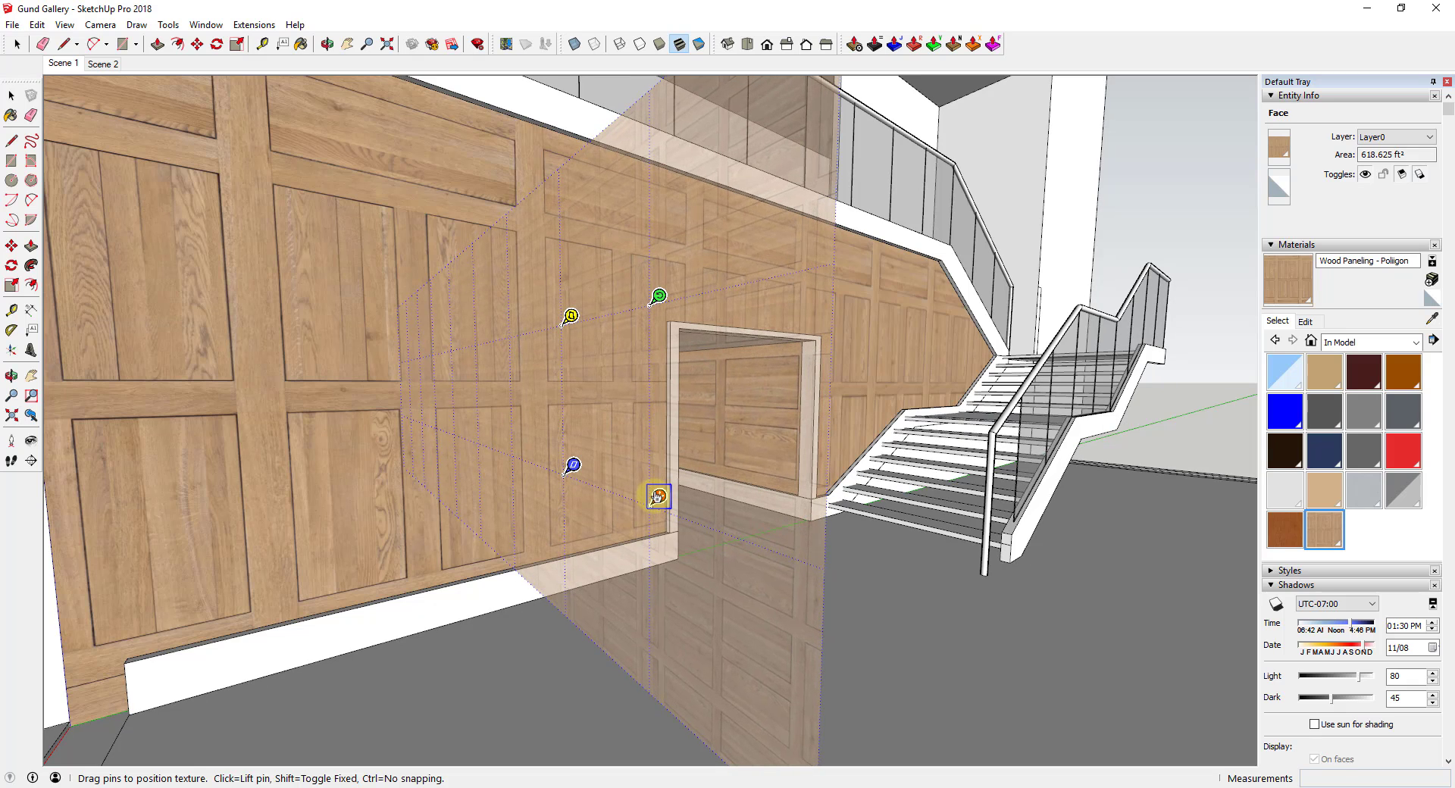
{"action": "left_click", "coordinate": [683, 516]}
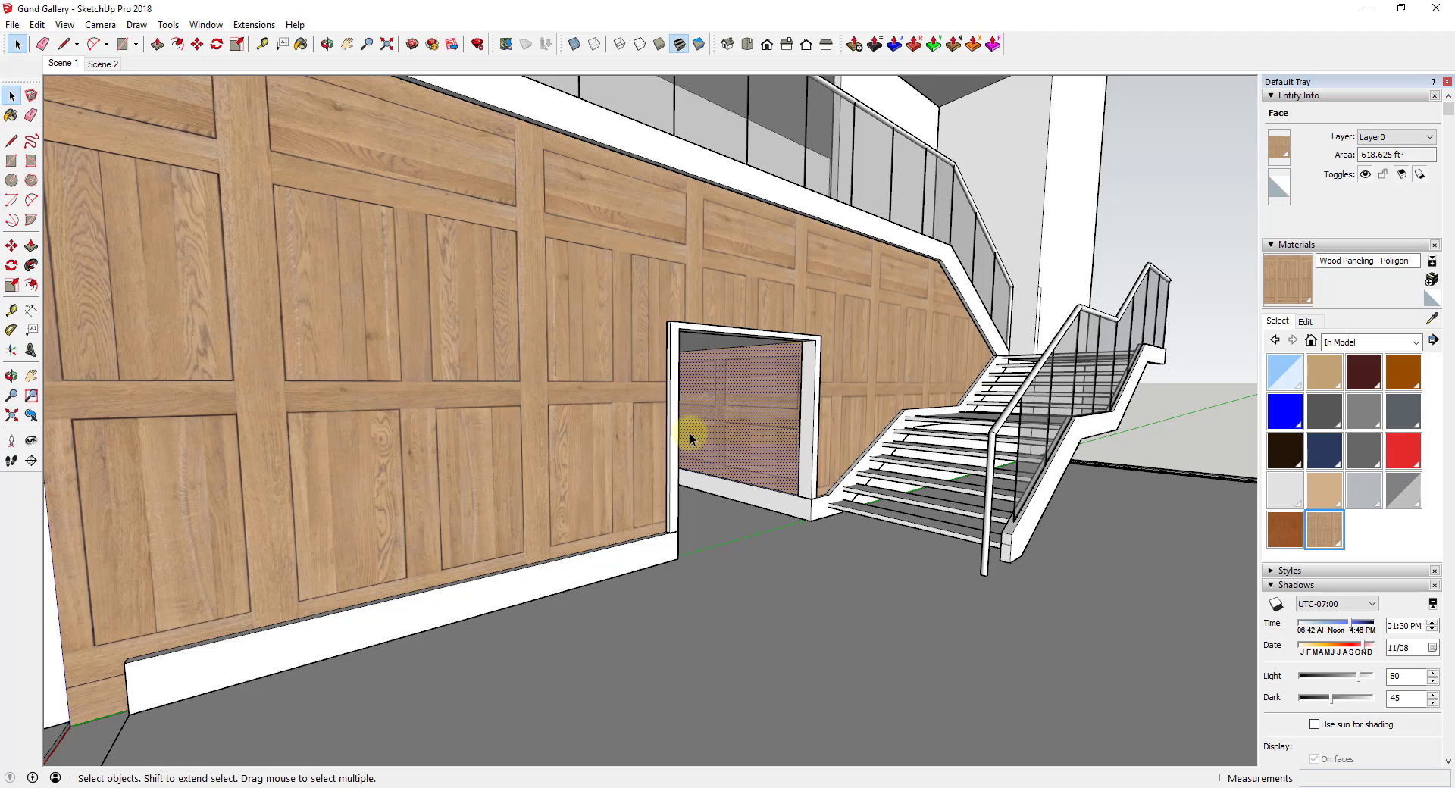
{"action": "right_click", "coordinate": [749, 394]}
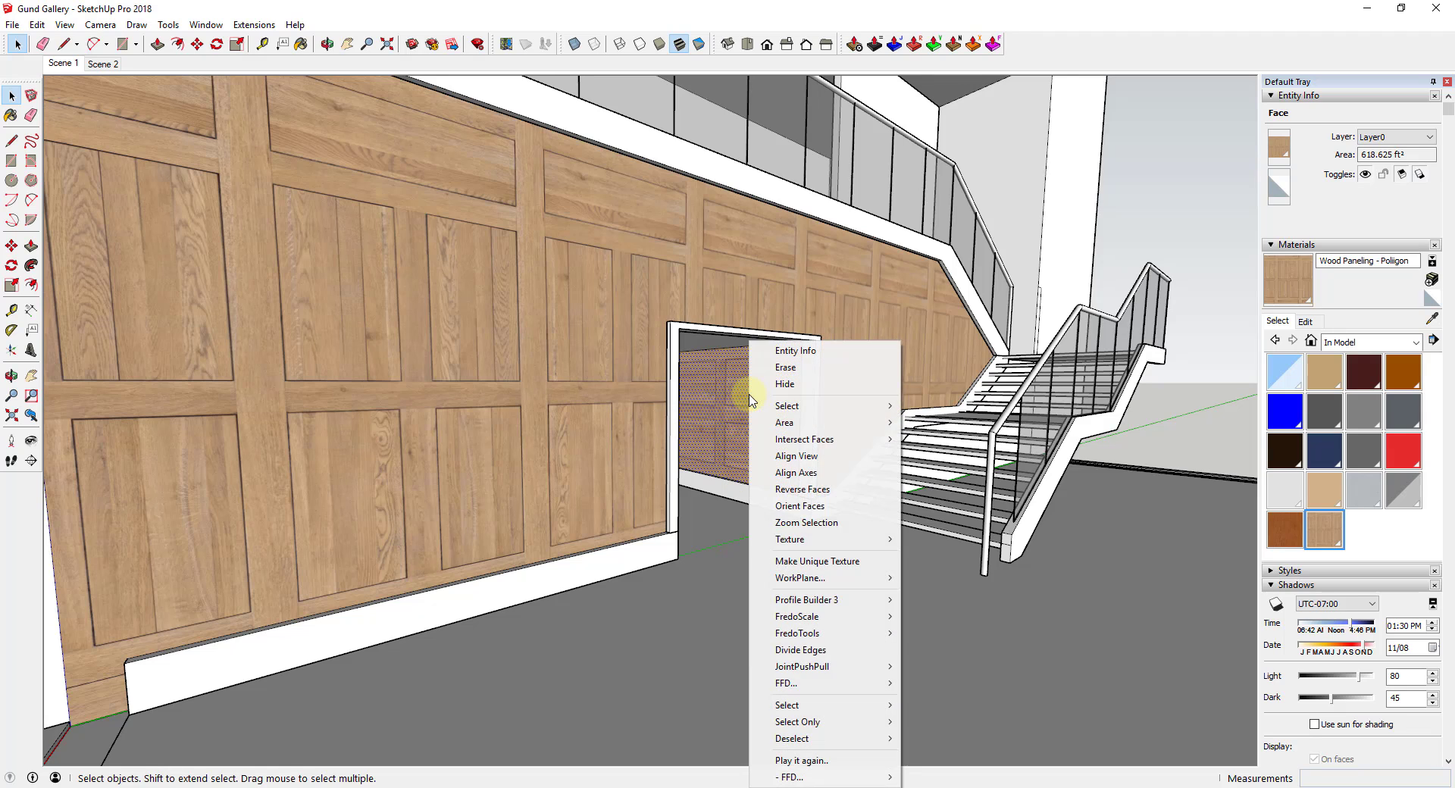
{"action": "mouse_move", "coordinate": [818, 540]}
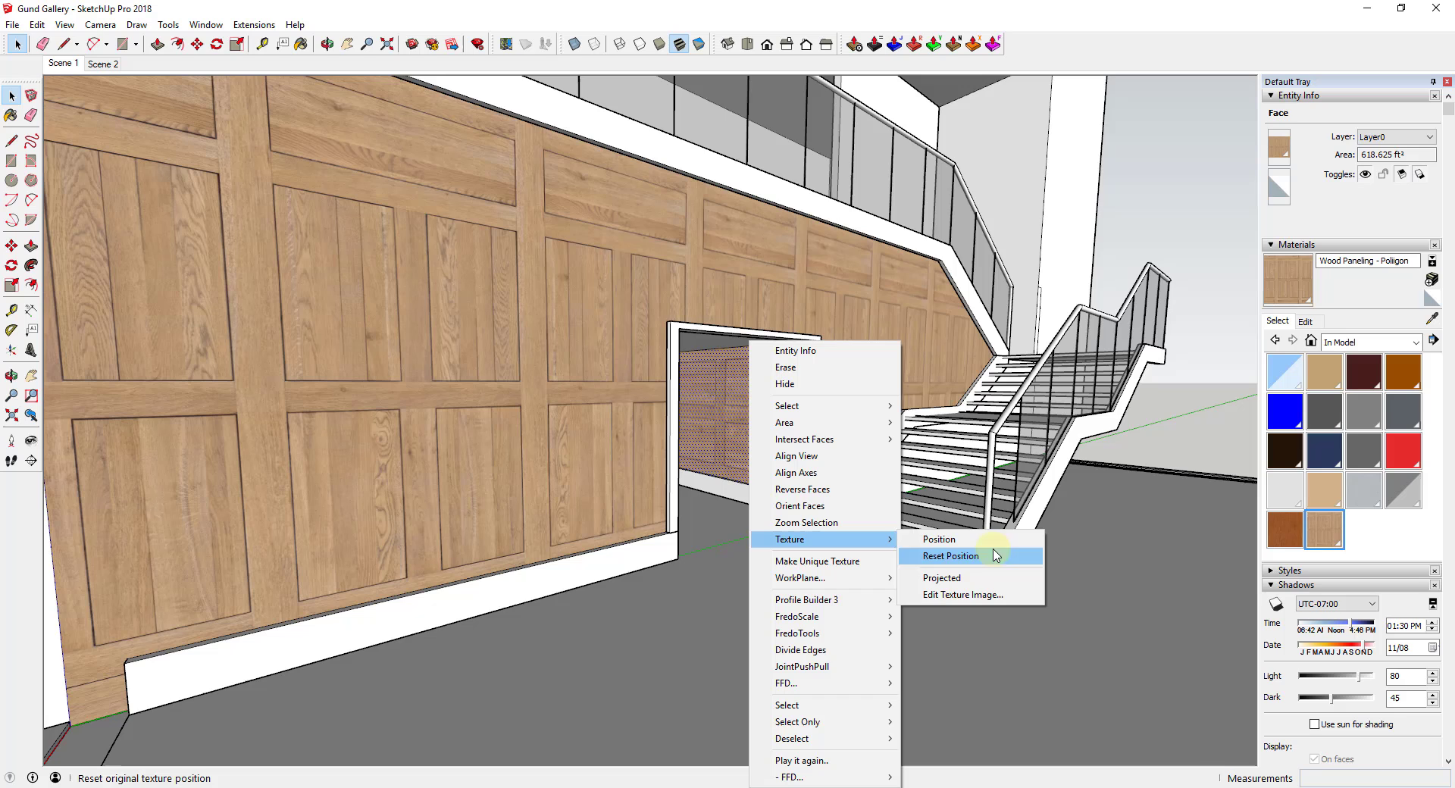
{"action": "left_click", "coordinate": [707, 417]}
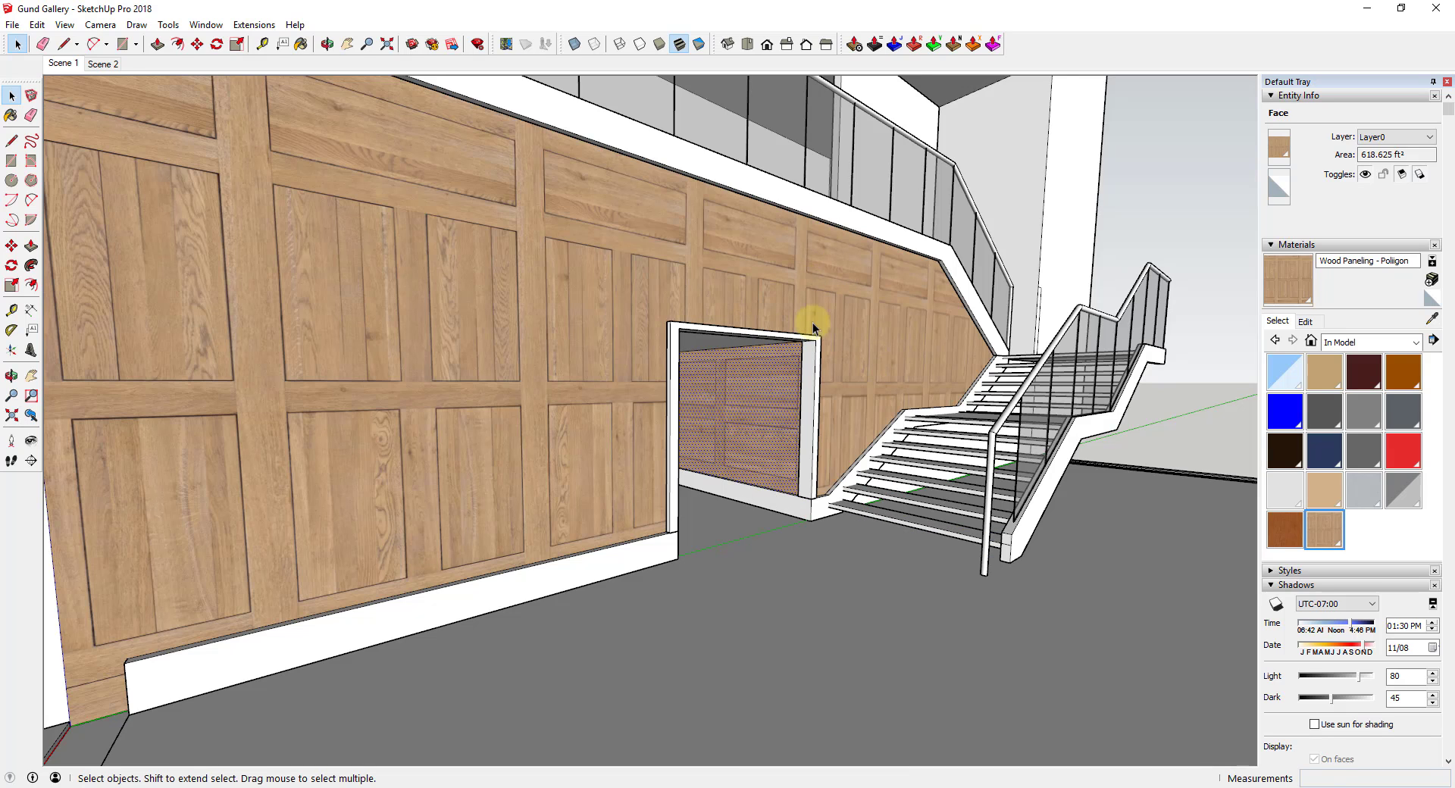
Sample the paneling from the large wall again and paint it onto the tall wall face beyond the stair landing
{"action": "middle_click_drag", "start_coordinate": [1074, 328], "coordinate": [1013, 361]}
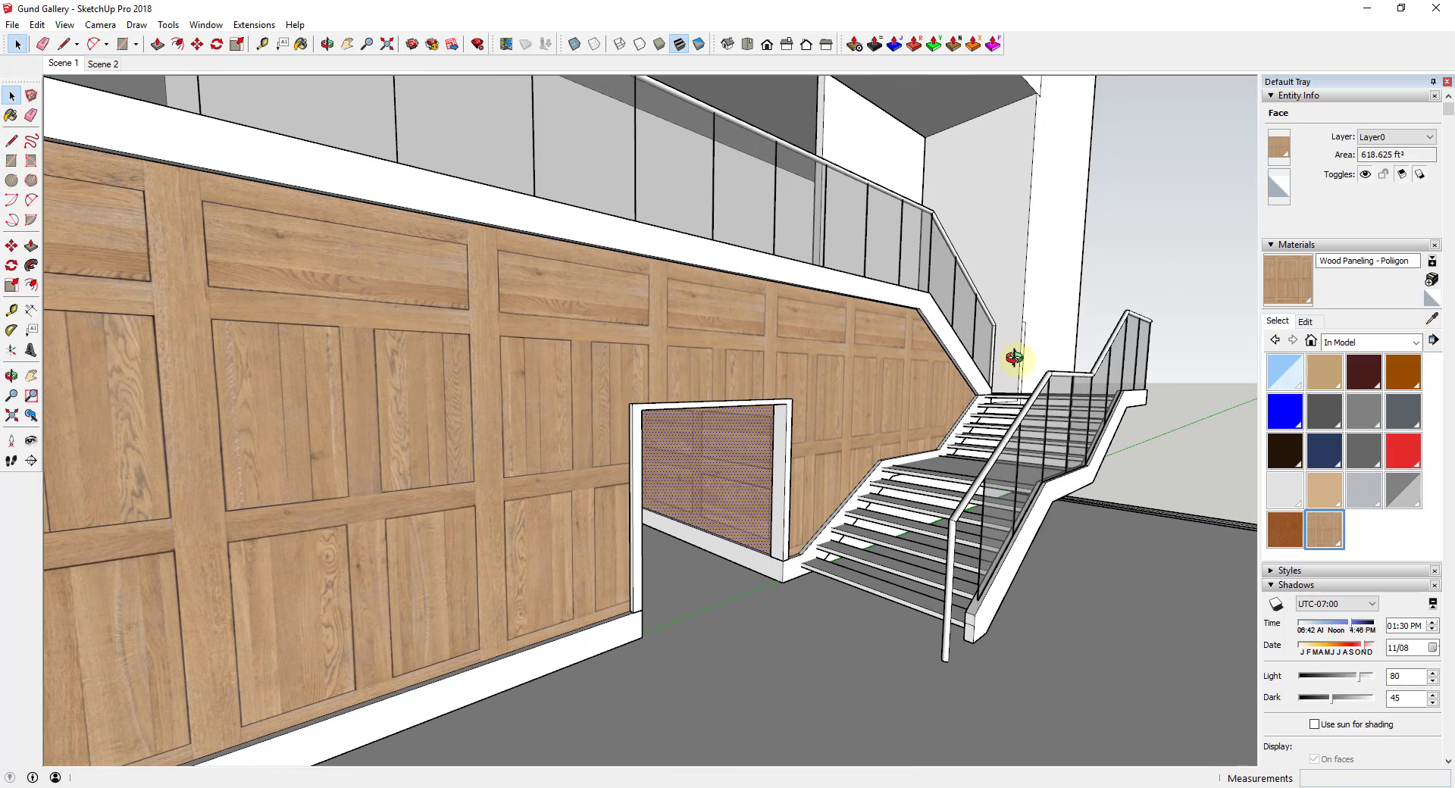
{"action": "mouse_move", "coordinate": [919, 367]}
{"action": "middle_mouse_down"}
{"action": "mouse_move", "coordinate": [947, 417]}
{"action": "mouse_move", "coordinate": [940, 387]}
{"action": "middle_mouse_up"}
{"action": "left_click", "coordinate": [940, 387]}
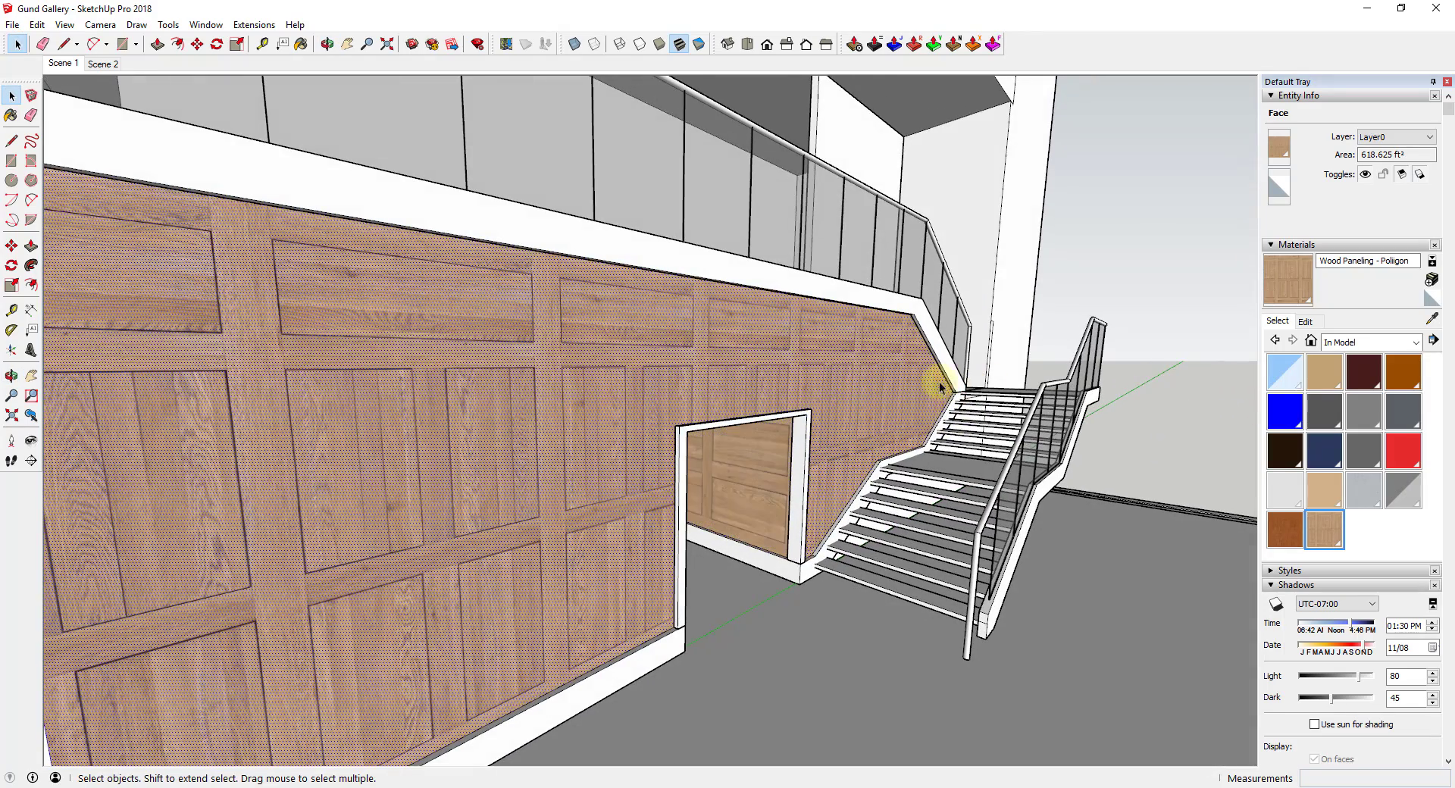
{"action": "left_click", "coordinate": [1430, 319]}
{"action": "left_click", "coordinate": [838, 392]}
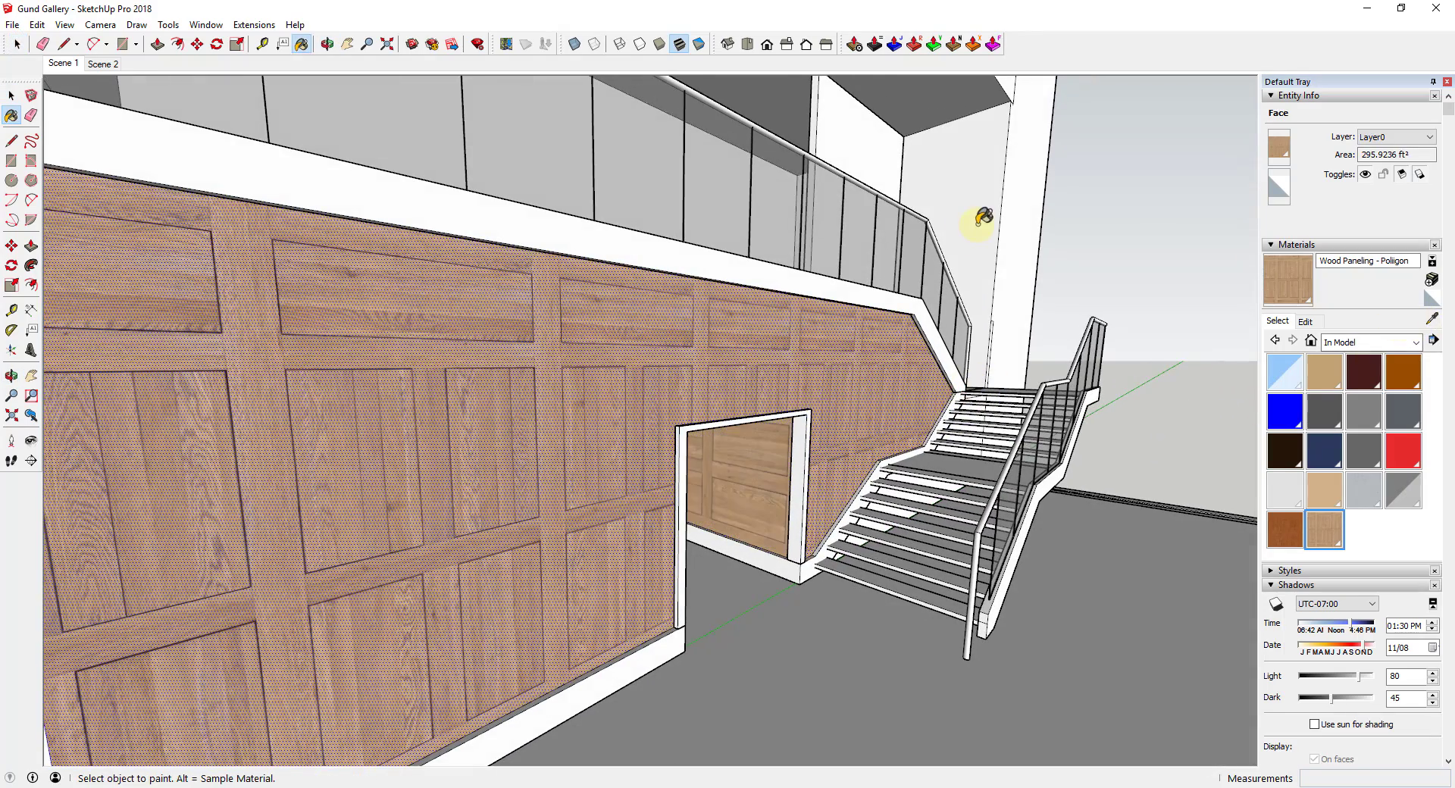
{"action": "left_click", "coordinate": [981, 217]}
Position the paneling on the tall wall beyond the stair landing, shifting it with the red move pin and enlarging it with the green scale/rotate pin
{"action": "mouse_move", "coordinate": [981, 217]}
{"action": "middle_mouse_down"}
{"action": "mouse_move", "coordinate": [997, 234]}
{"action": "mouse_move", "coordinate": [841, 399]}
{"action": "mouse_move", "coordinate": [861, 367]}
{"action": "middle_mouse_up"}
{"action": "right_click", "coordinate": [863, 343]}
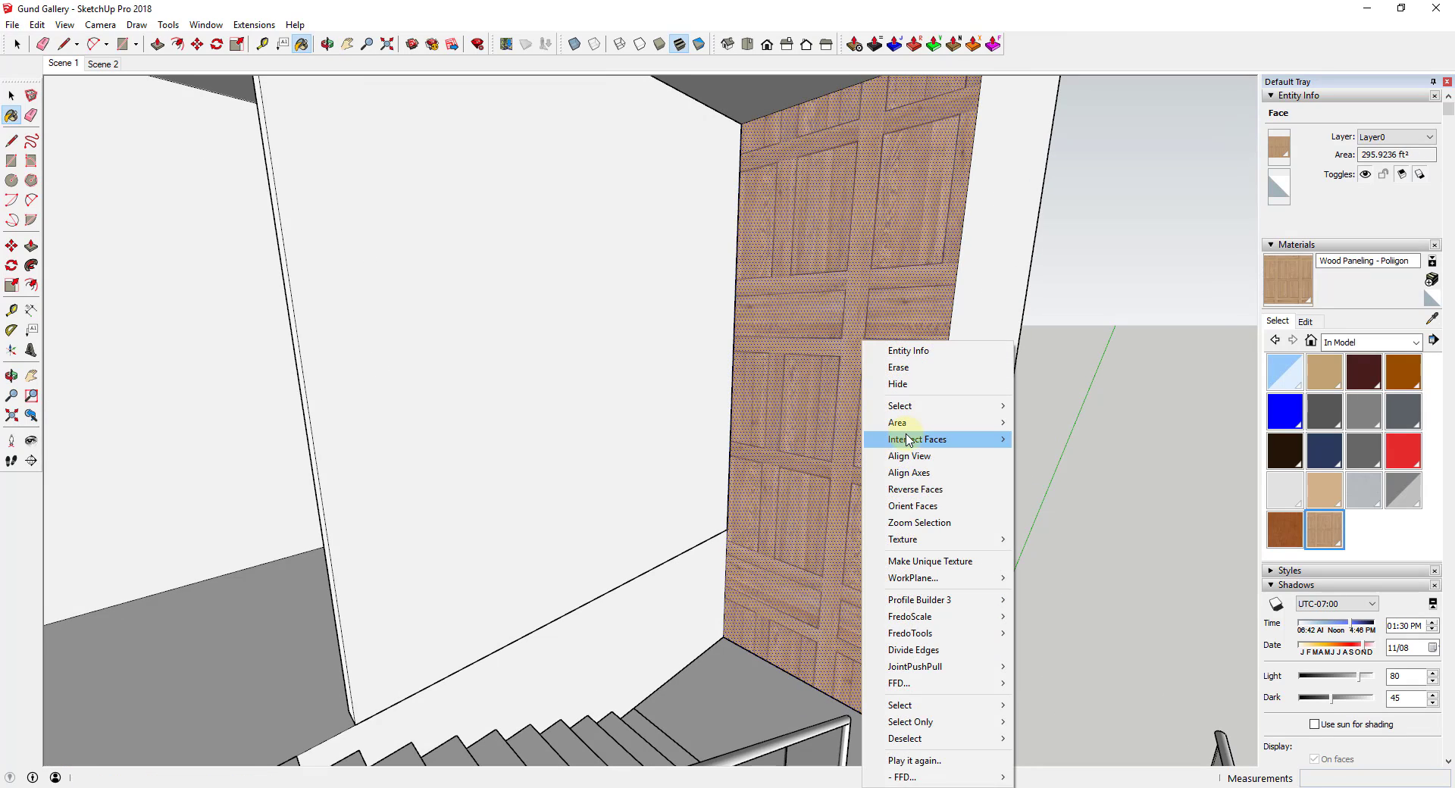
{"action": "mouse_move", "coordinate": [926, 537]}
{"action": "left_click", "coordinate": [1069, 539]}
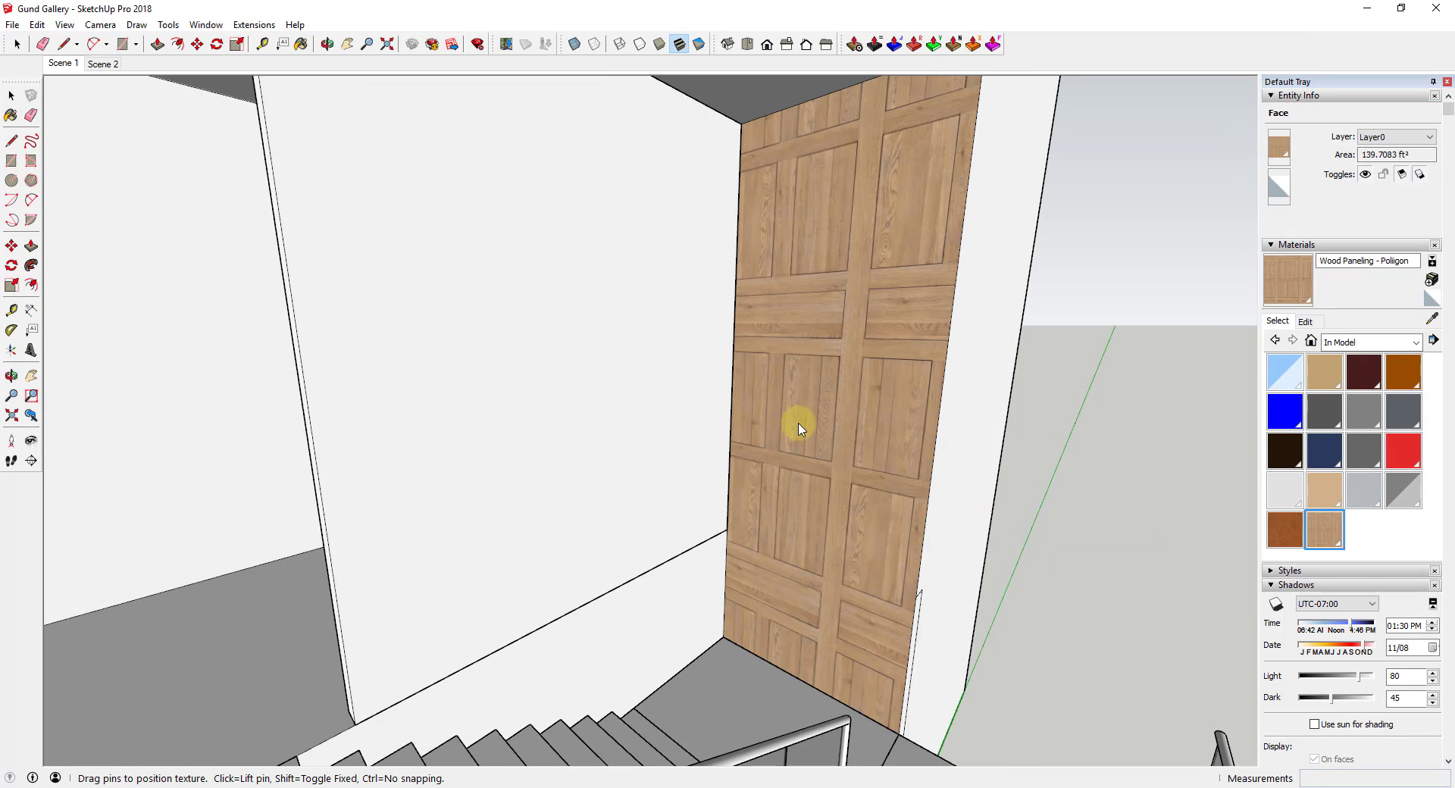
{"action": "left_click_drag", "start_coordinate": [671, 543], "coordinate": [692, 560]}
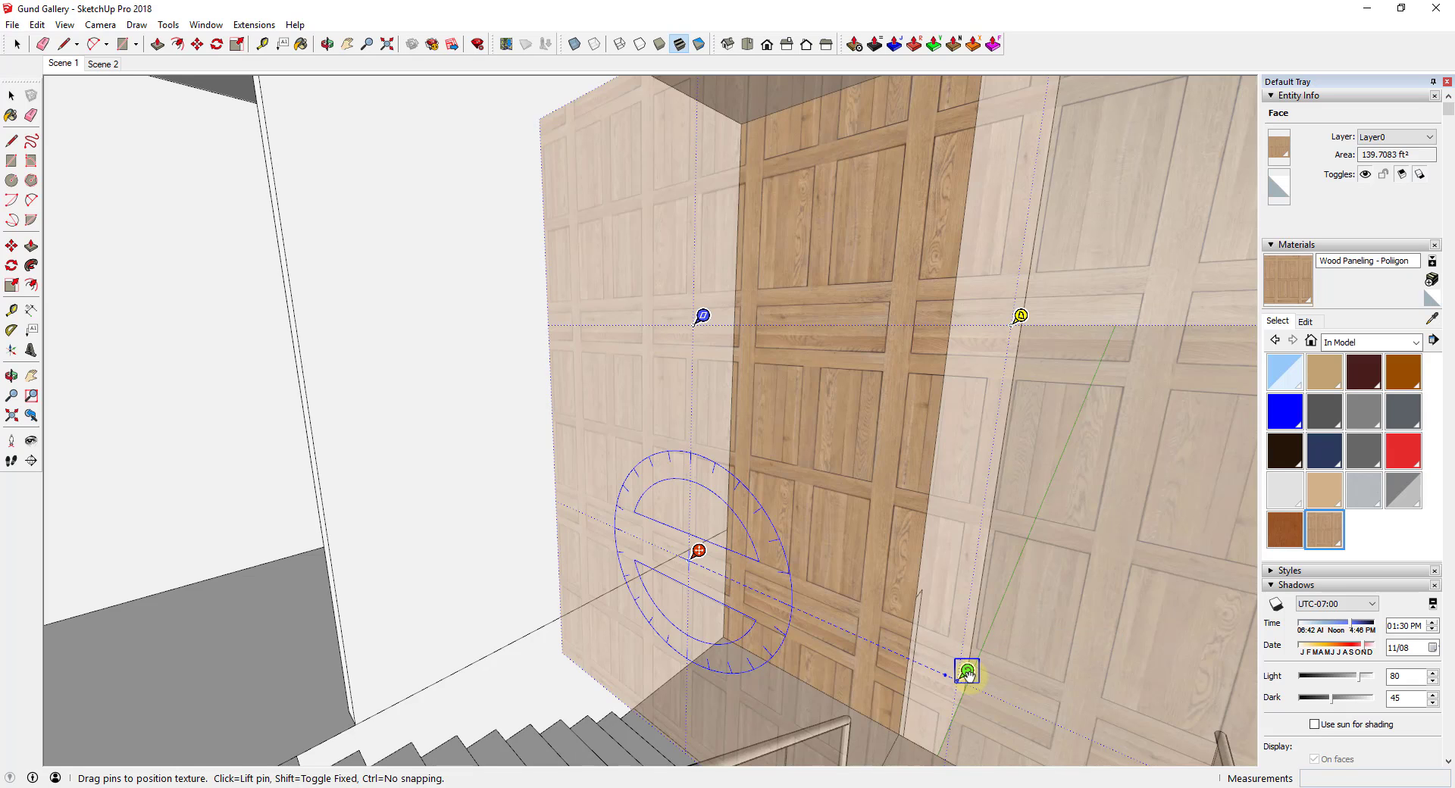
{"action": "left_click_drag", "start_coordinate": [969, 672], "coordinate": [1032, 700]}
{"action": "left_click_drag", "start_coordinate": [697, 547], "coordinate": [681, 544]}
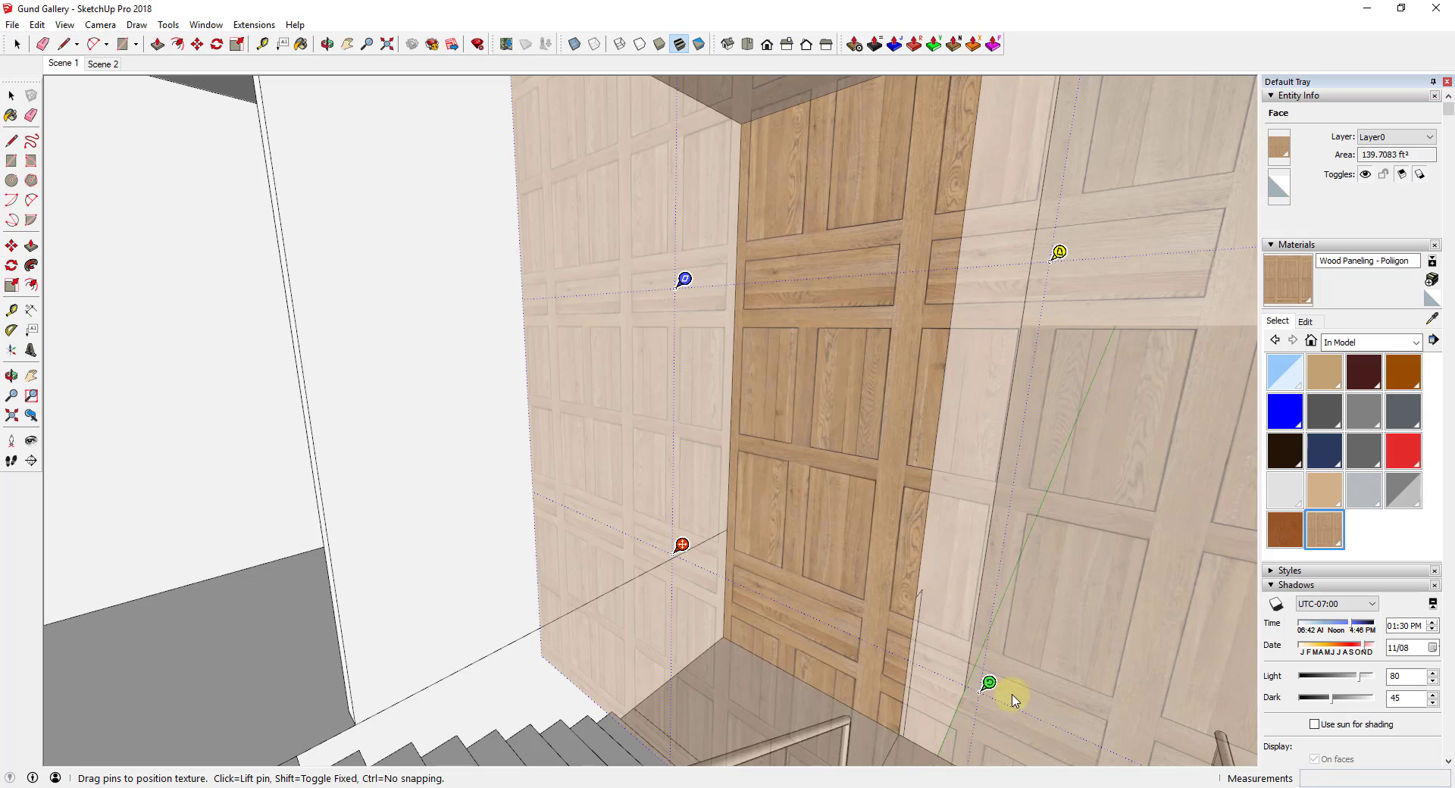
{"action": "left_click_drag", "start_coordinate": [989, 684], "coordinate": [1047, 709]}
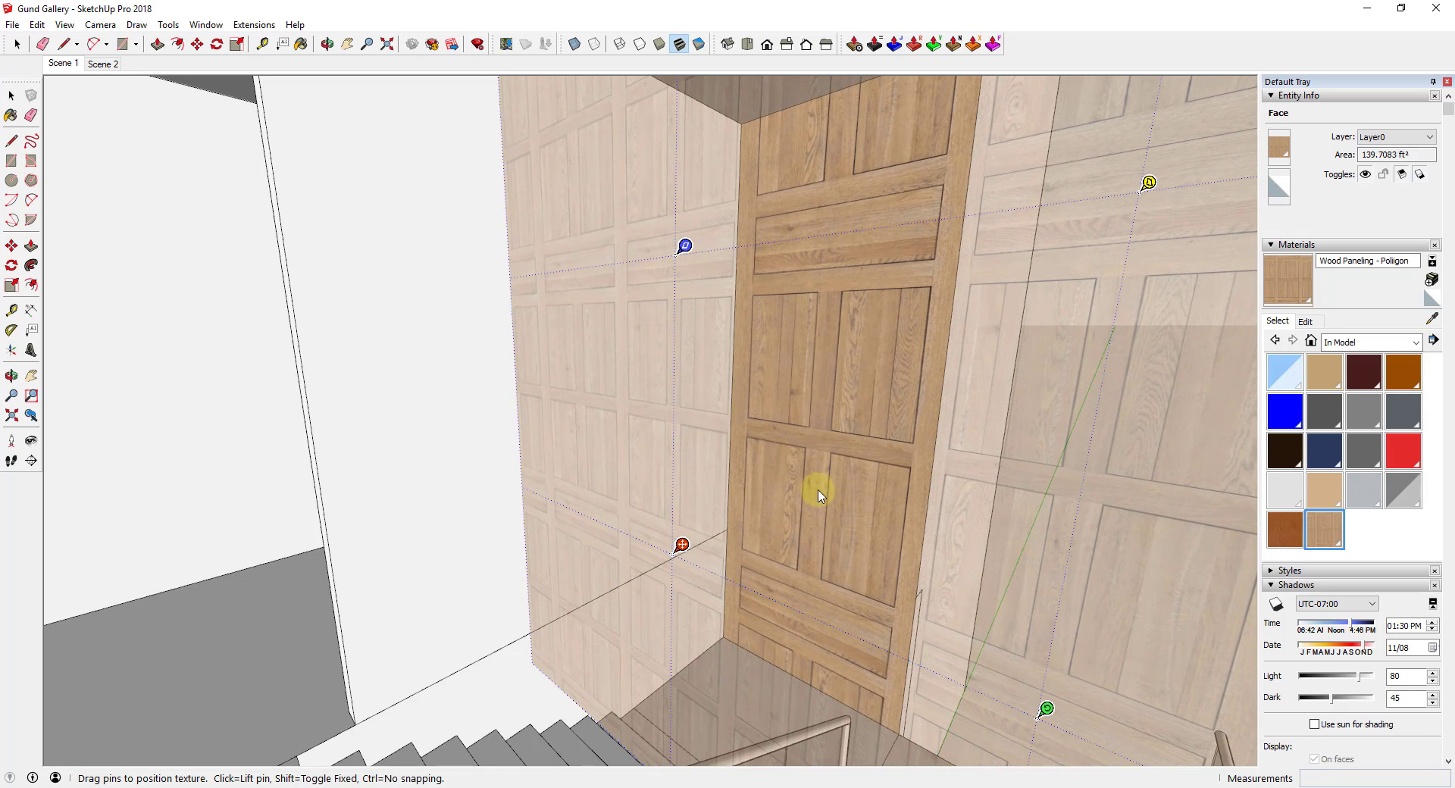
{"action": "key", "text": "b"}
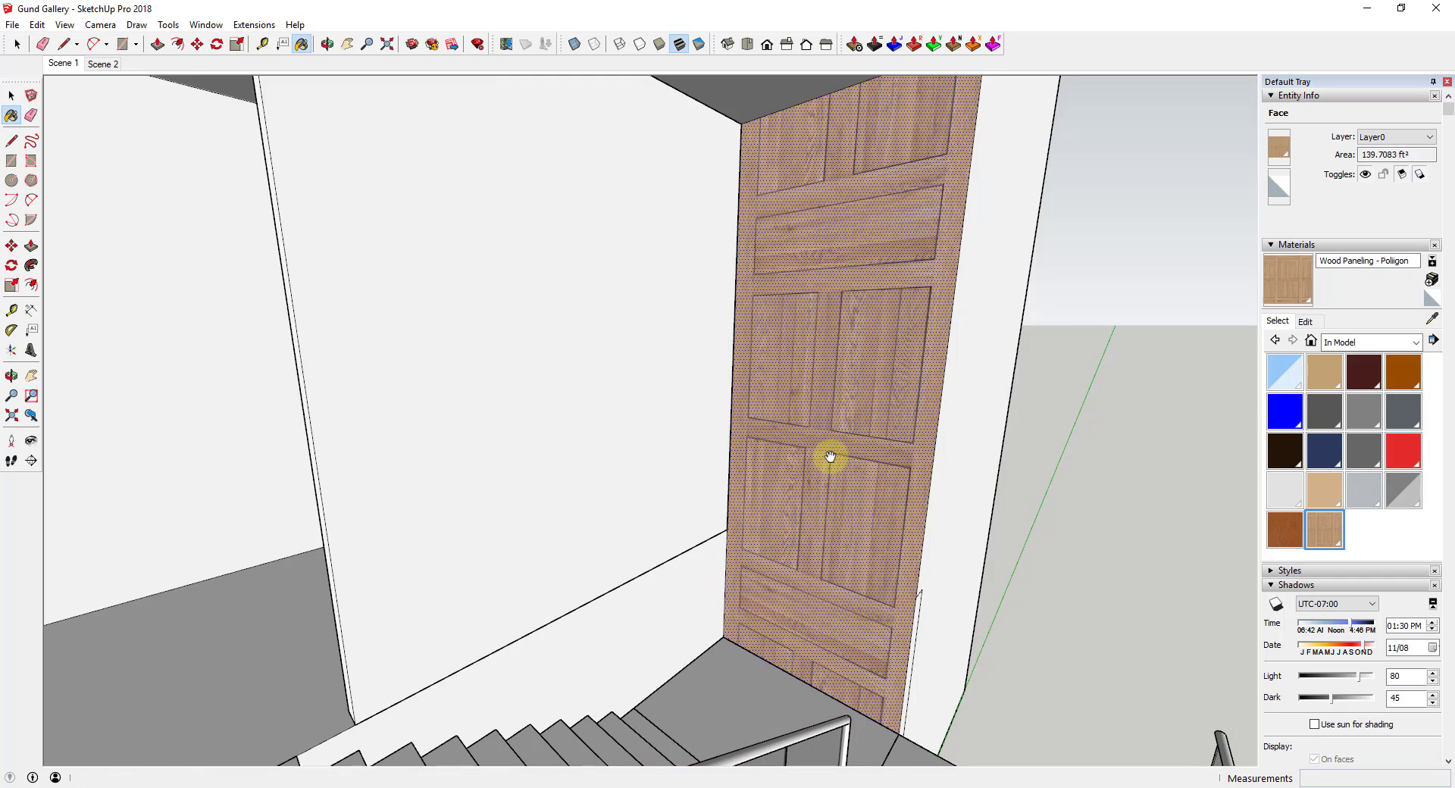
Sample the paneling from the tall landing wall and try painting it onto the partition wall beside it
{"action": "left_click", "coordinate": [66, 65]}
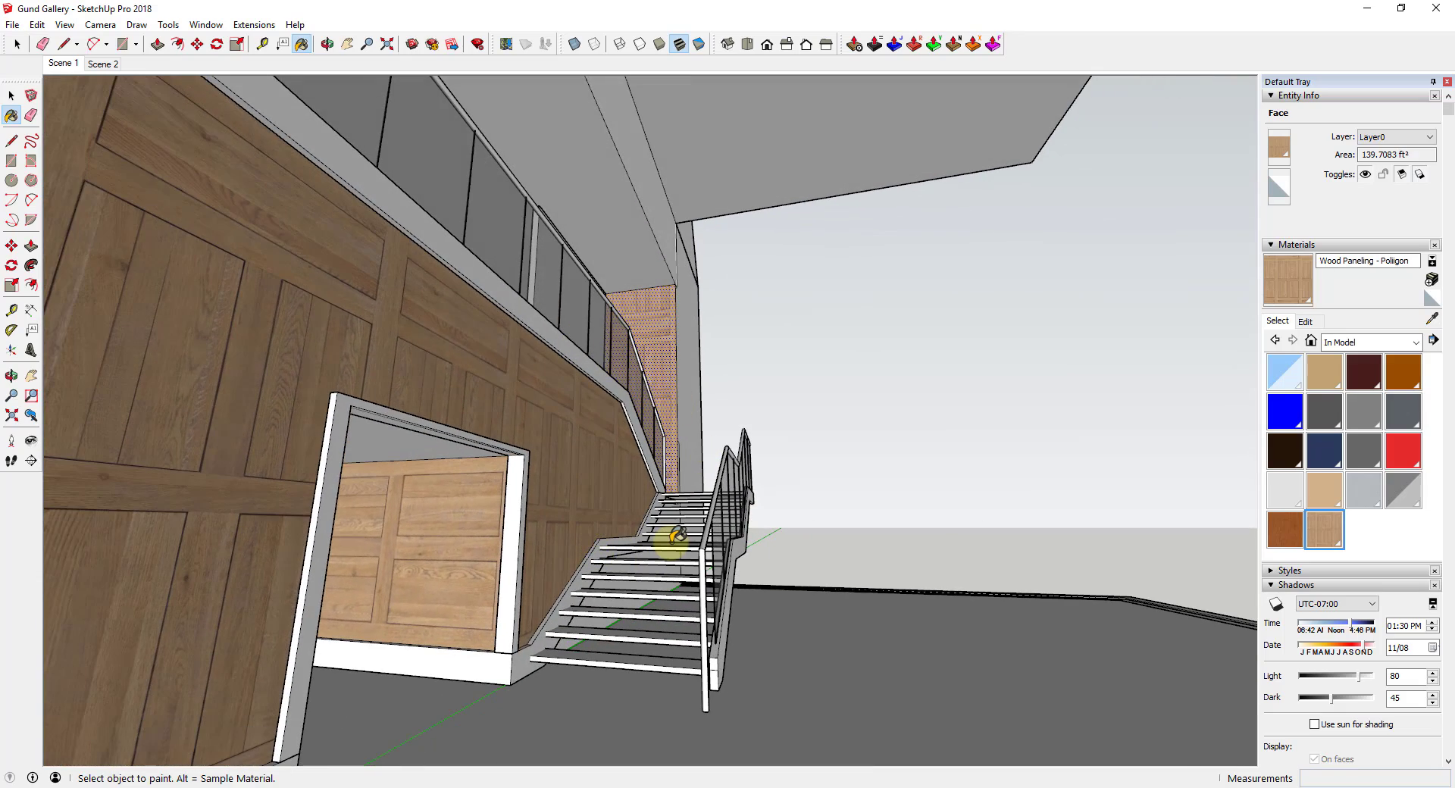
{"action": "mouse_move", "coordinate": [709, 485]}
{"action": "middle_mouse_down"}
{"action": "mouse_move", "coordinate": [649, 529]}
{"action": "mouse_move", "coordinate": [617, 529]}
{"action": "mouse_move", "coordinate": [603, 500]}
{"action": "middle_mouse_up"}
{"action": "mouse_move", "coordinate": [643, 417]}
{"action": "middle_mouse_down"}
{"action": "mouse_move", "coordinate": [536, 517]}
{"action": "mouse_move", "coordinate": [671, 348]}
{"action": "middle_mouse_up"}
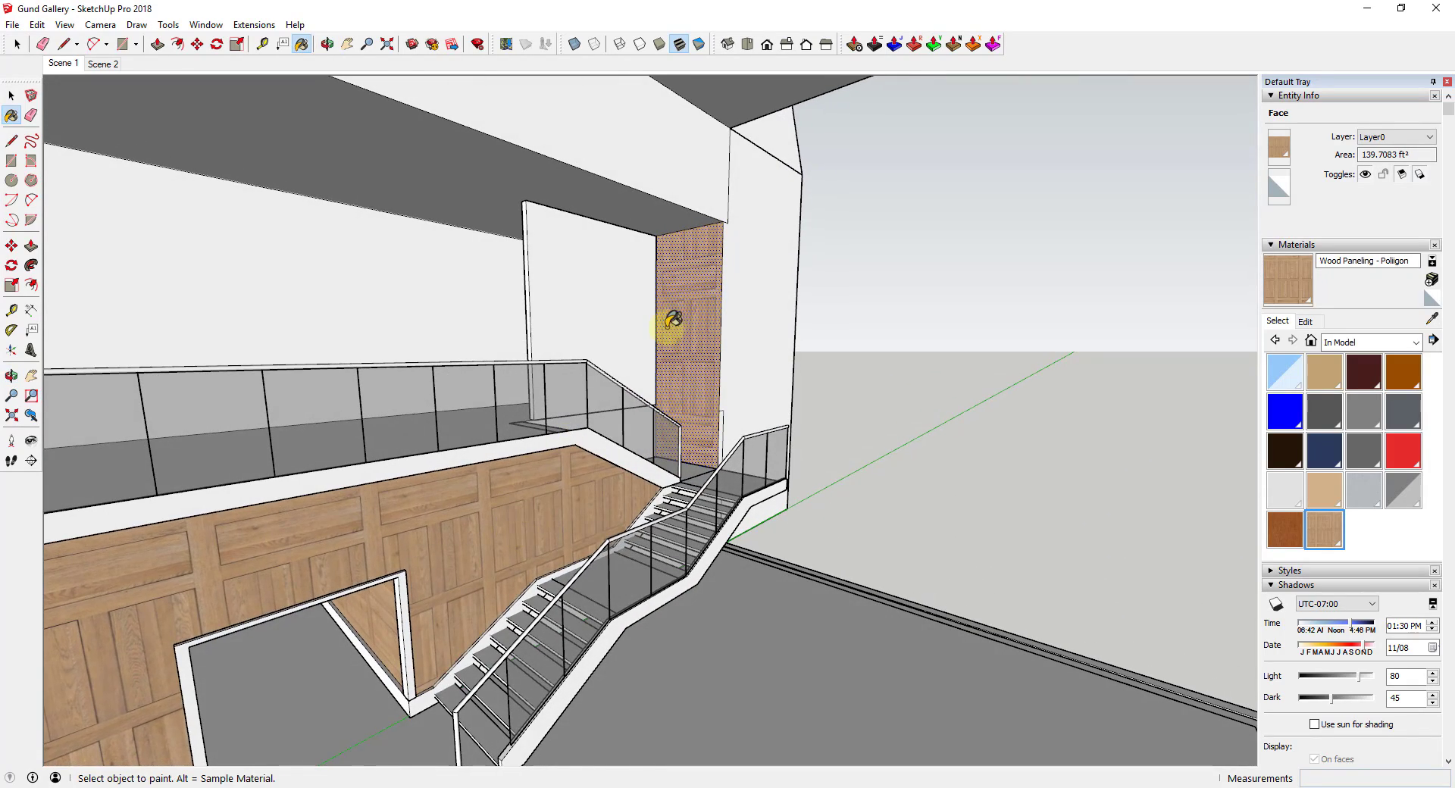
{"action": "scroll", "coordinate": [636, 317], "scroll_direction": "up", "scroll_amount": 3}
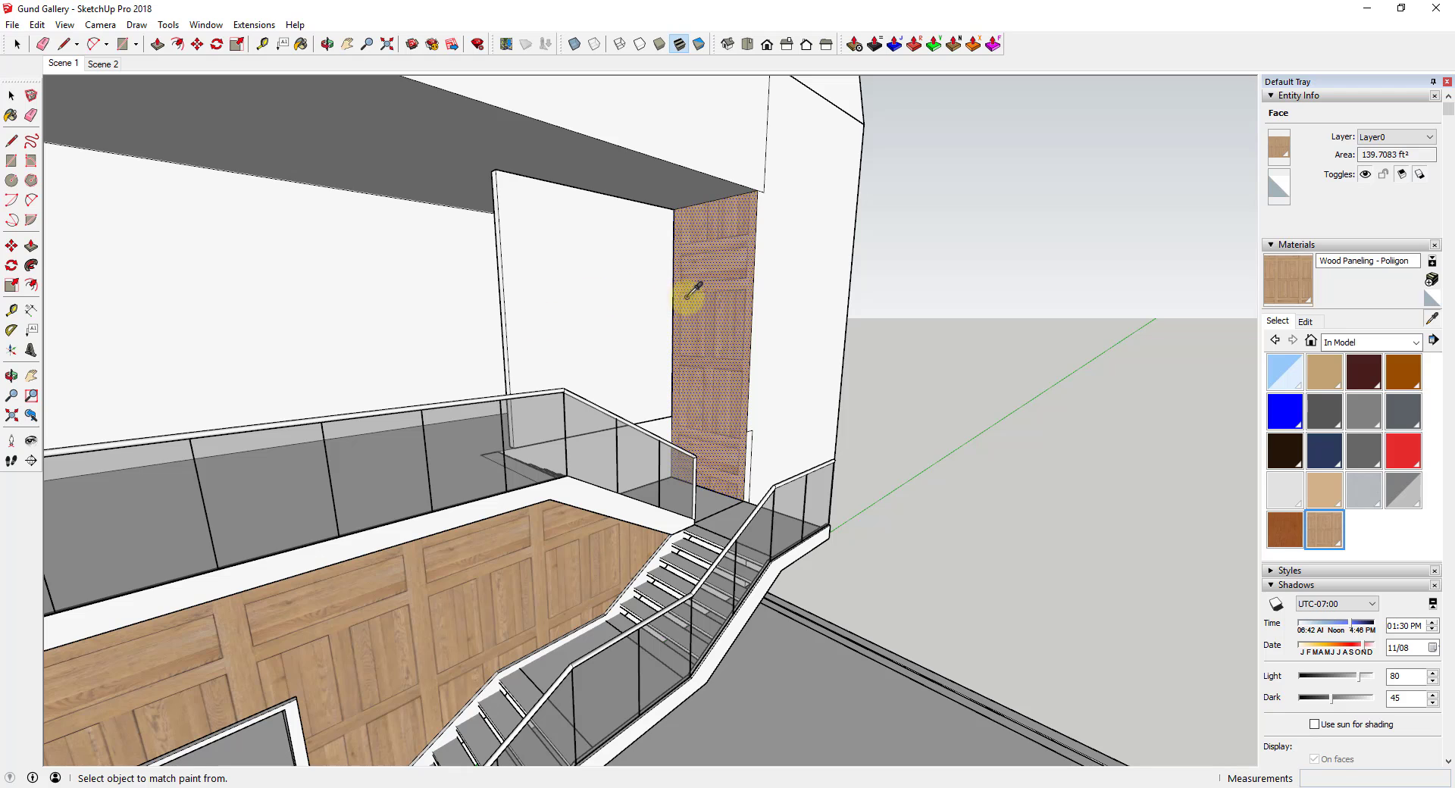
{"action": "left_click", "coordinate": [701, 288], "text": "alt"}
{"action": "left_click", "coordinate": [572, 282]}
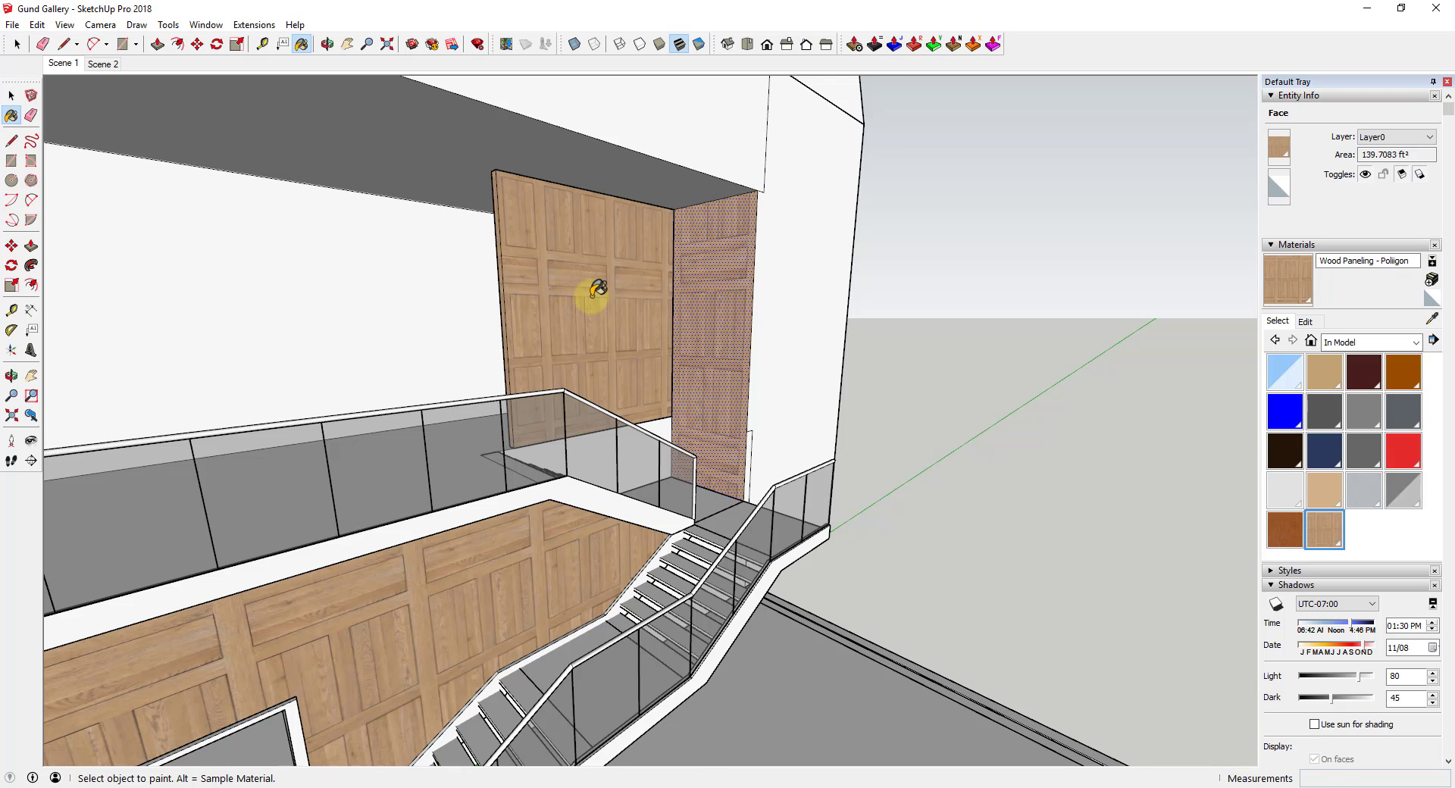
{"action": "scroll", "coordinate": [592, 297], "scroll_direction": "up", "scroll_amount": 2}
{"action": "mouse_move", "coordinate": [645, 326]}
{"action": "middle_mouse_down"}
{"action": "mouse_move", "coordinate": [572, 335]}
{"action": "mouse_move", "coordinate": [630, 331]}
{"action": "middle_mouse_up"}
{"action": "scroll", "coordinate": [626, 331], "scroll_direction": "up", "scroll_amount": 2}
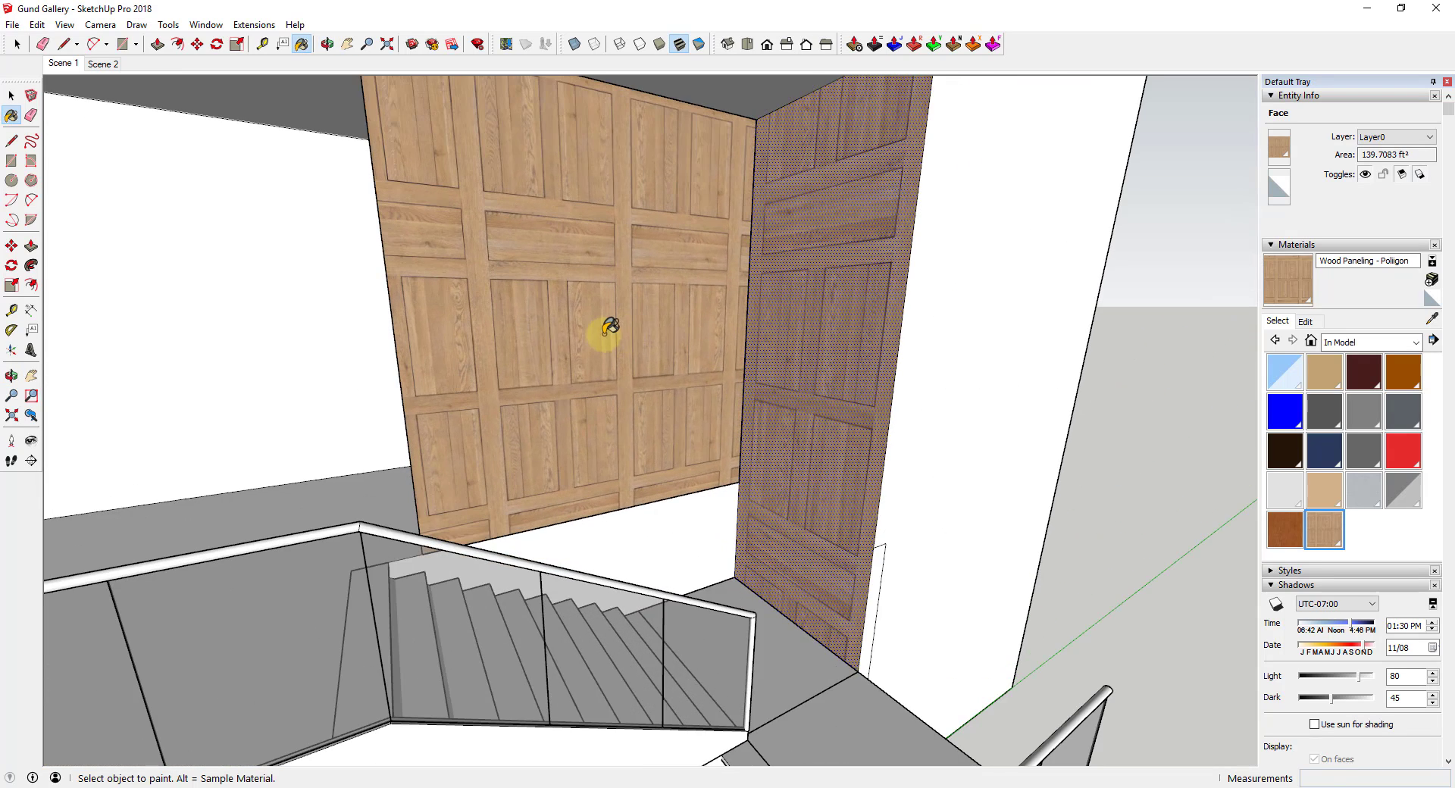
Undo the paneling painted onto the partition group
{"action": "right_click", "coordinate": [604, 334]}
{"action": "left_click", "coordinate": [559, 370]}
{"action": "key", "text": "space"}
{"action": "key", "text": "ctrl+z"}
{"action": "scroll", "coordinate": [633, 367], "scroll_direction": "down", "scroll_amount": 2}
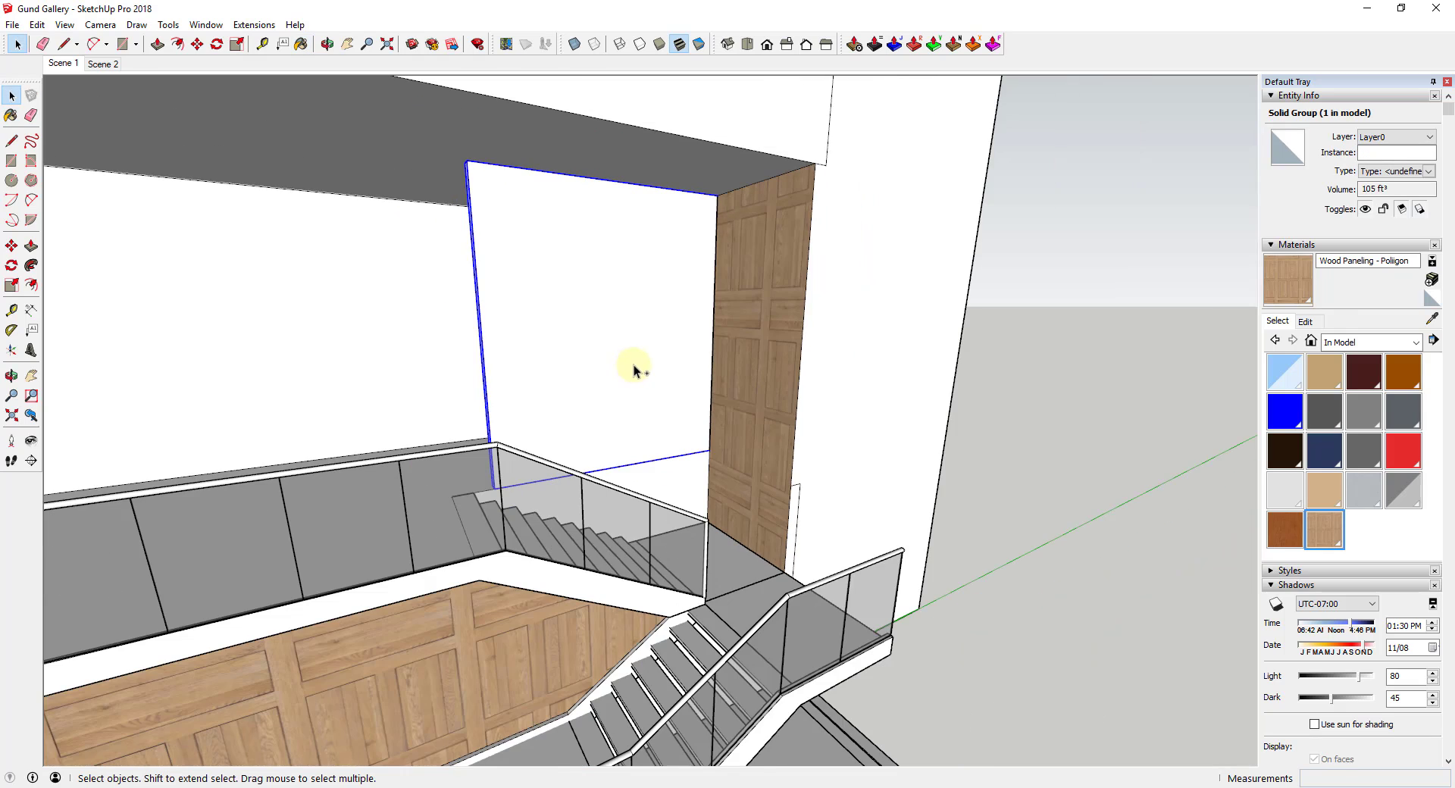
Sample the paneling from the large wall and paint it onto the upper wall behind the balcony railing
{"action": "scroll", "coordinate": [633, 367], "scroll_direction": "down", "scroll_amount": 3}
{"action": "middle_click_drag", "start_coordinate": [606, 378], "coordinate": [697, 337]}
{"action": "scroll", "coordinate": [510, 570], "scroll_direction": "up", "scroll_amount": 2}
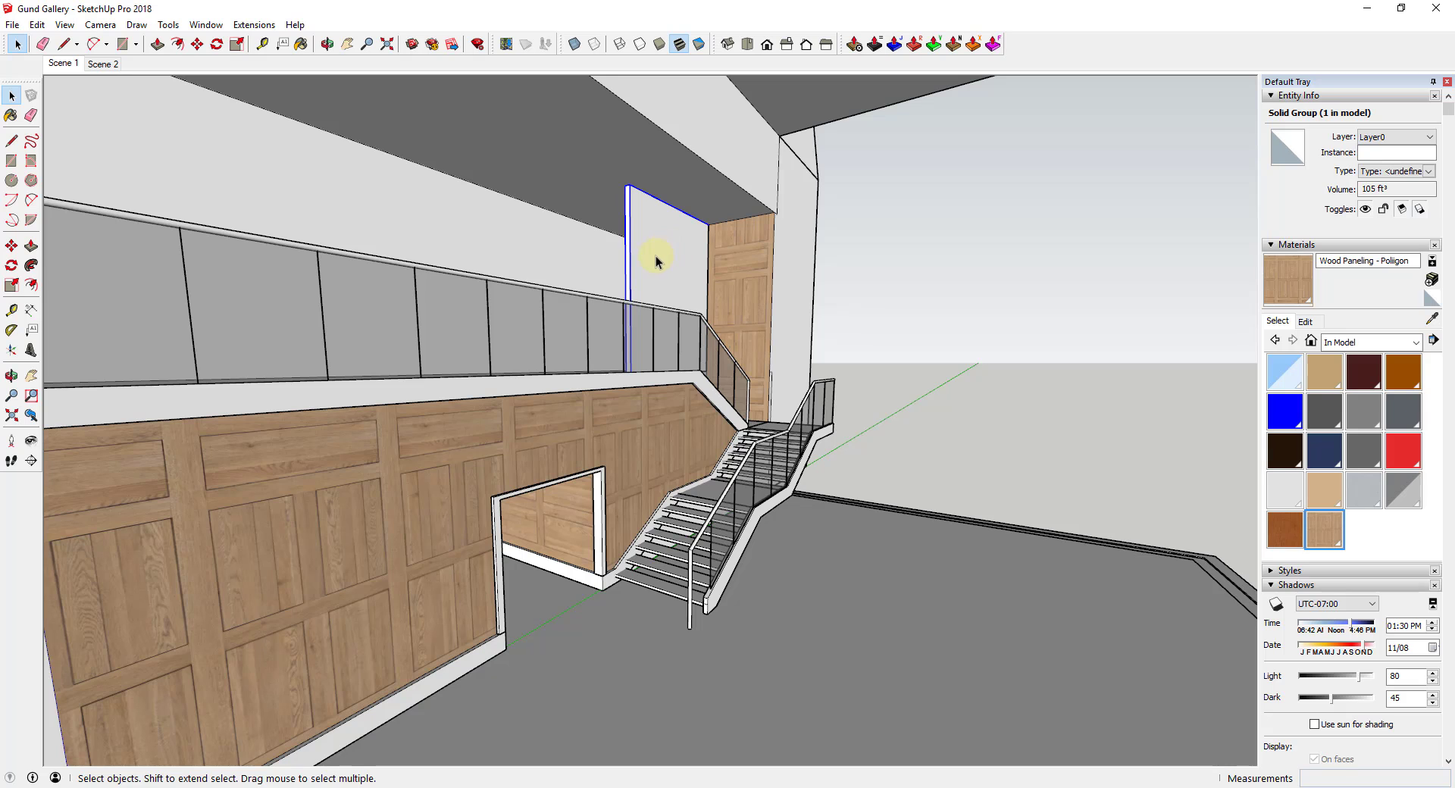
{"action": "left_click", "coordinate": [570, 263]}
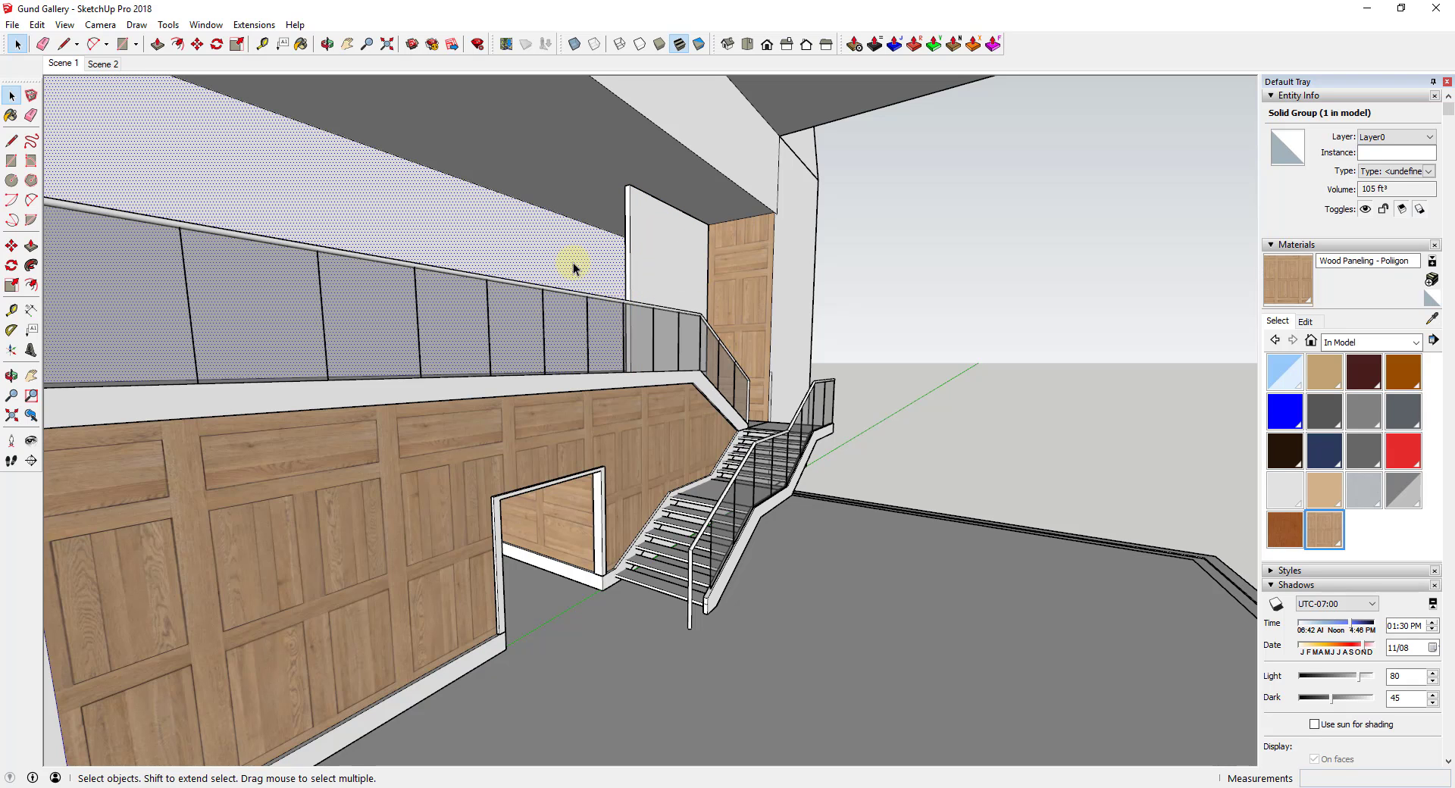
{"action": "left_click", "coordinate": [562, 437]}
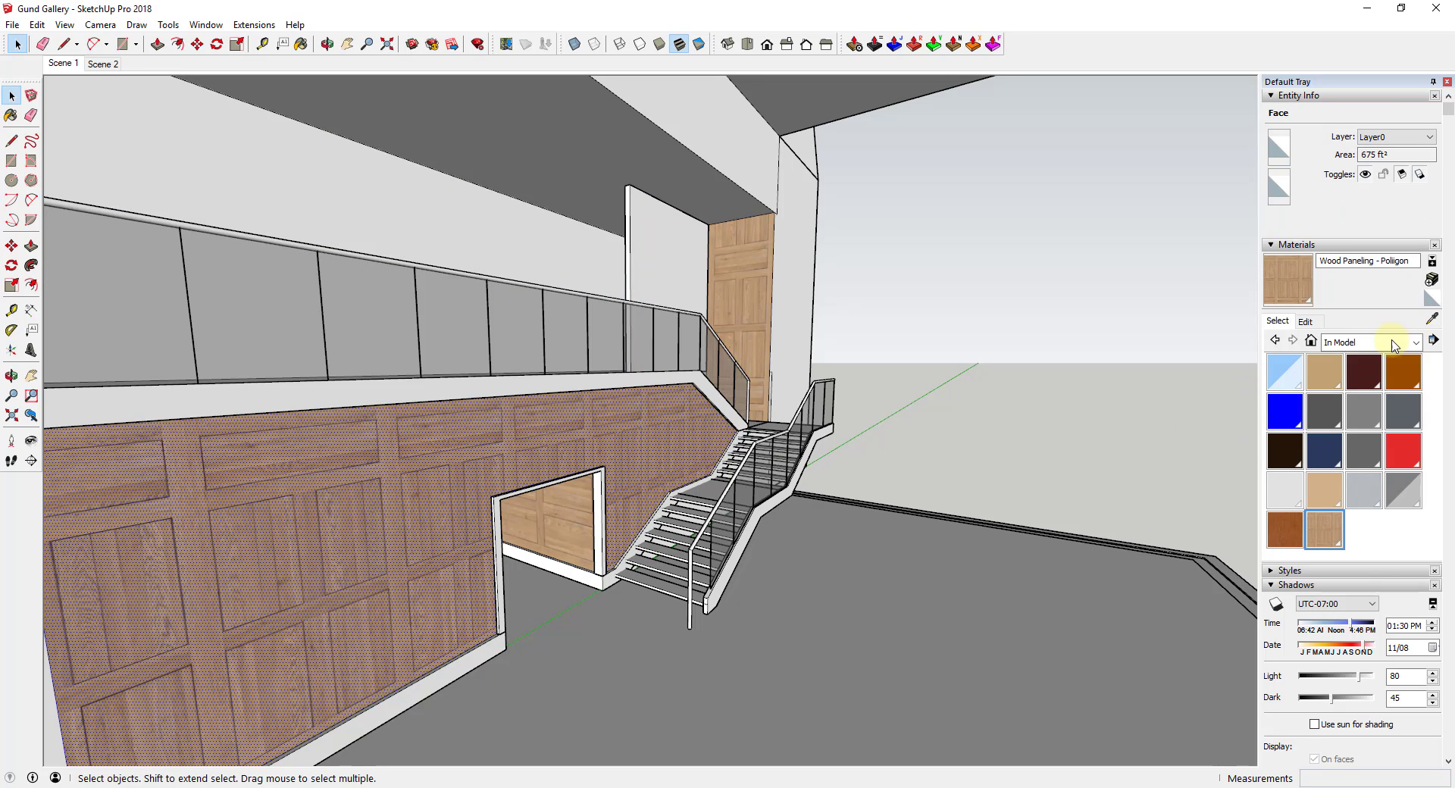
{"action": "left_click", "coordinate": [1431, 318]}
{"action": "left_click", "coordinate": [413, 474]}
{"action": "left_click", "coordinate": [421, 218]}
Try painting the sampled paneling onto the whole partition group and undo that paint
{"action": "left_click", "coordinate": [686, 274]}
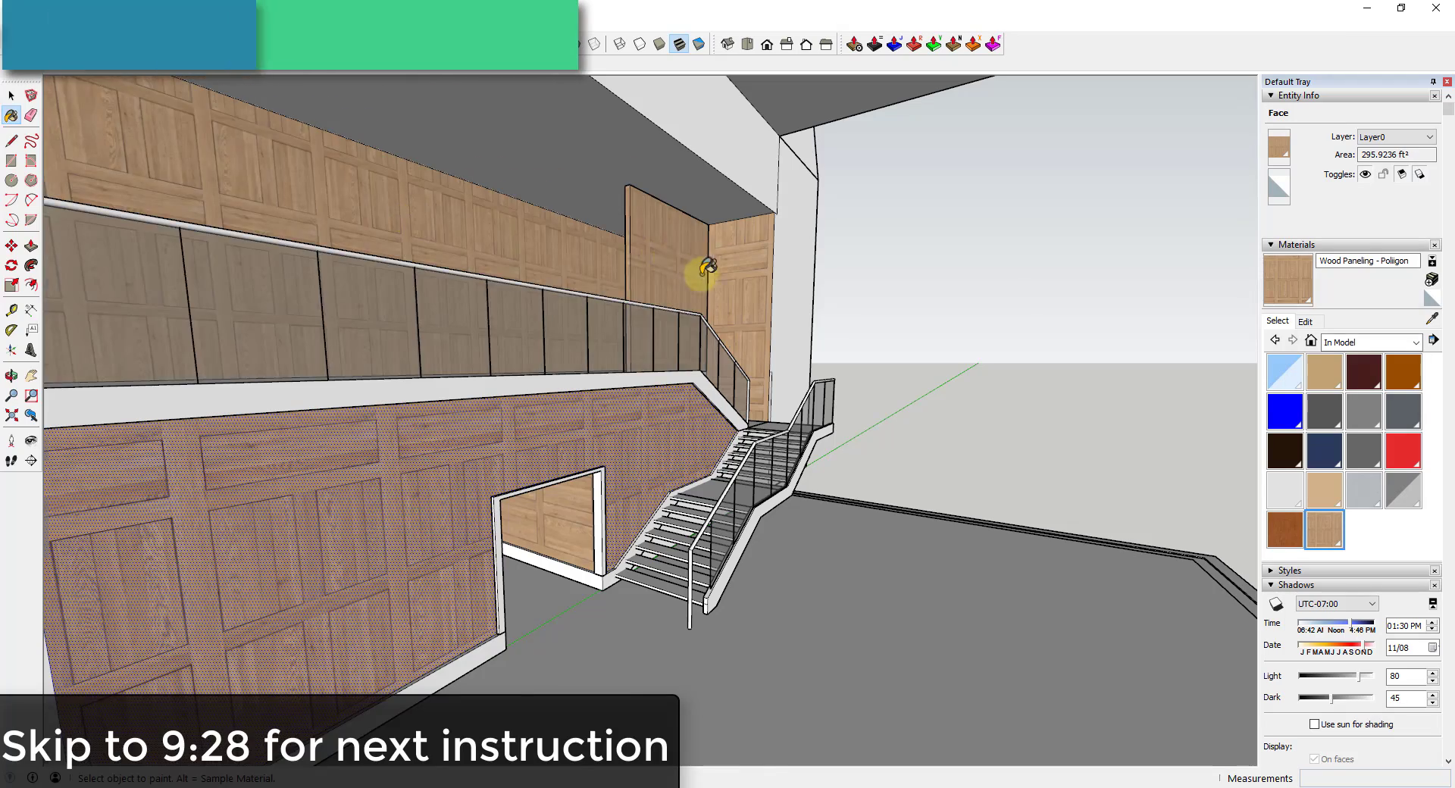
{"action": "scroll", "coordinate": [699, 276], "scroll_direction": "up", "scroll_amount": 4}
{"action": "middle_click_drag", "start_coordinate": [700, 276], "coordinate": [650, 312]}
{"action": "key", "text": "ctrl+z"}
{"action": "key", "text": "space"}
{"action": "key", "text": "ctrl+z"}
{"action": "key", "text": "ctrl+y"}
Open the partition group for editing and paint its front face with the wood paneling
{"action": "left_click", "coordinate": [518, 301]}
{"action": "middle_click_drag", "start_coordinate": [644, 508], "coordinate": [656, 519]}
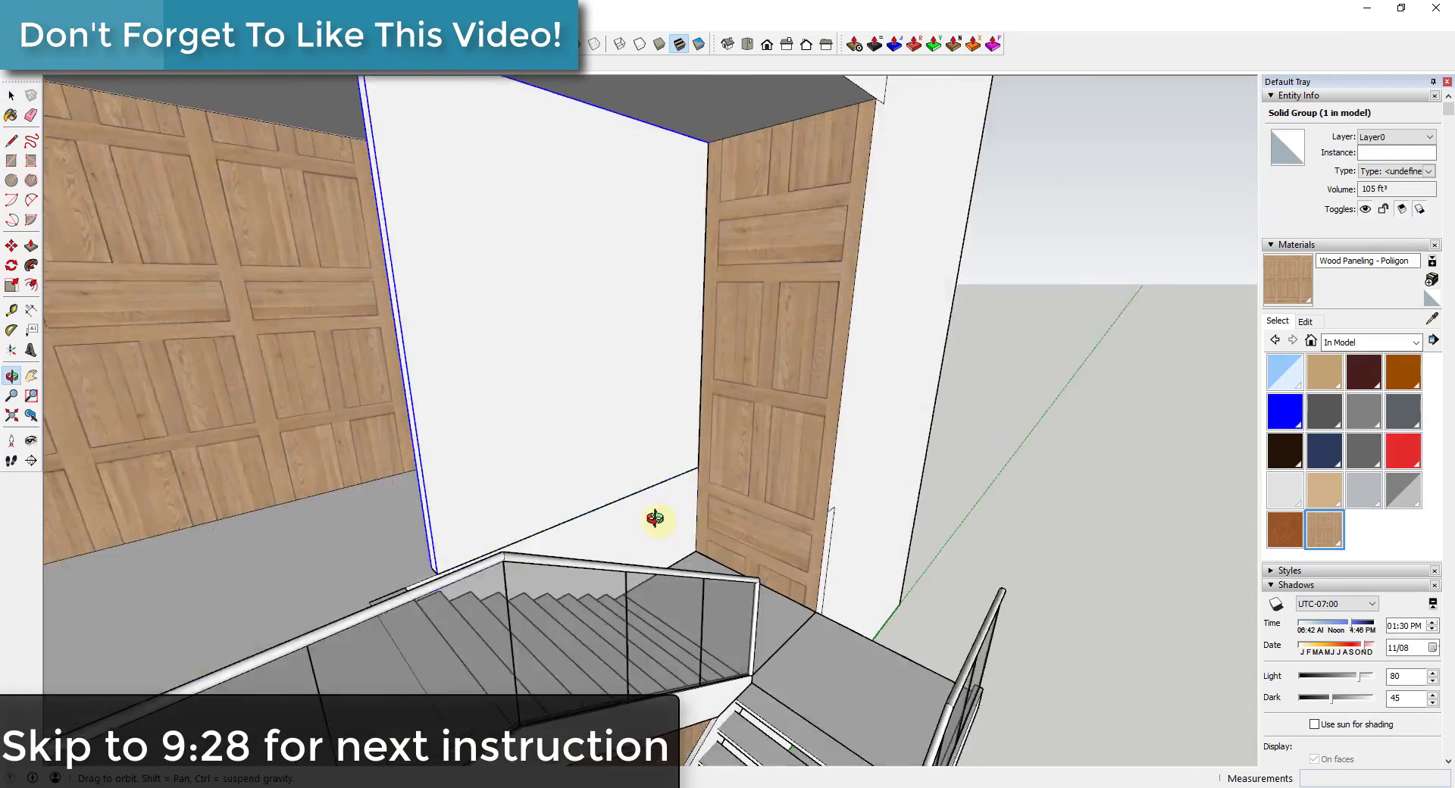
{"action": "double_click", "coordinate": [606, 425]}
{"action": "key", "text": "b"}
{"action": "left_click", "coordinate": [548, 263]}
{"action": "key", "text": "space"}
Position the paneling on the partition face inside the group by shifting it with the red move pin
{"action": "right_click", "coordinate": [633, 342]}
{"action": "mouse_move", "coordinate": [675, 537]}
{"action": "left_click", "coordinate": [818, 539]}
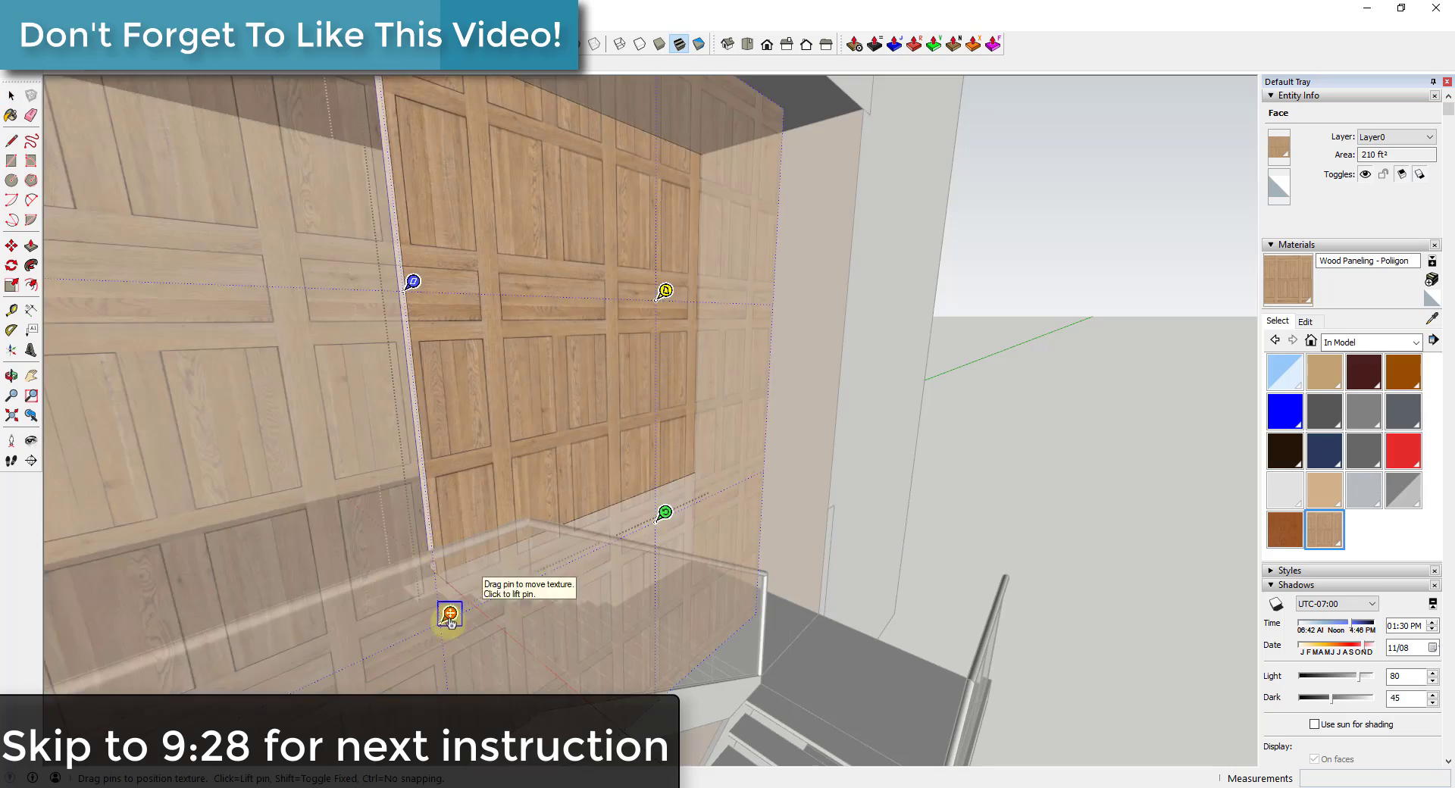
{"action": "left_click_drag", "start_coordinate": [448, 613], "coordinate": [467, 579]}
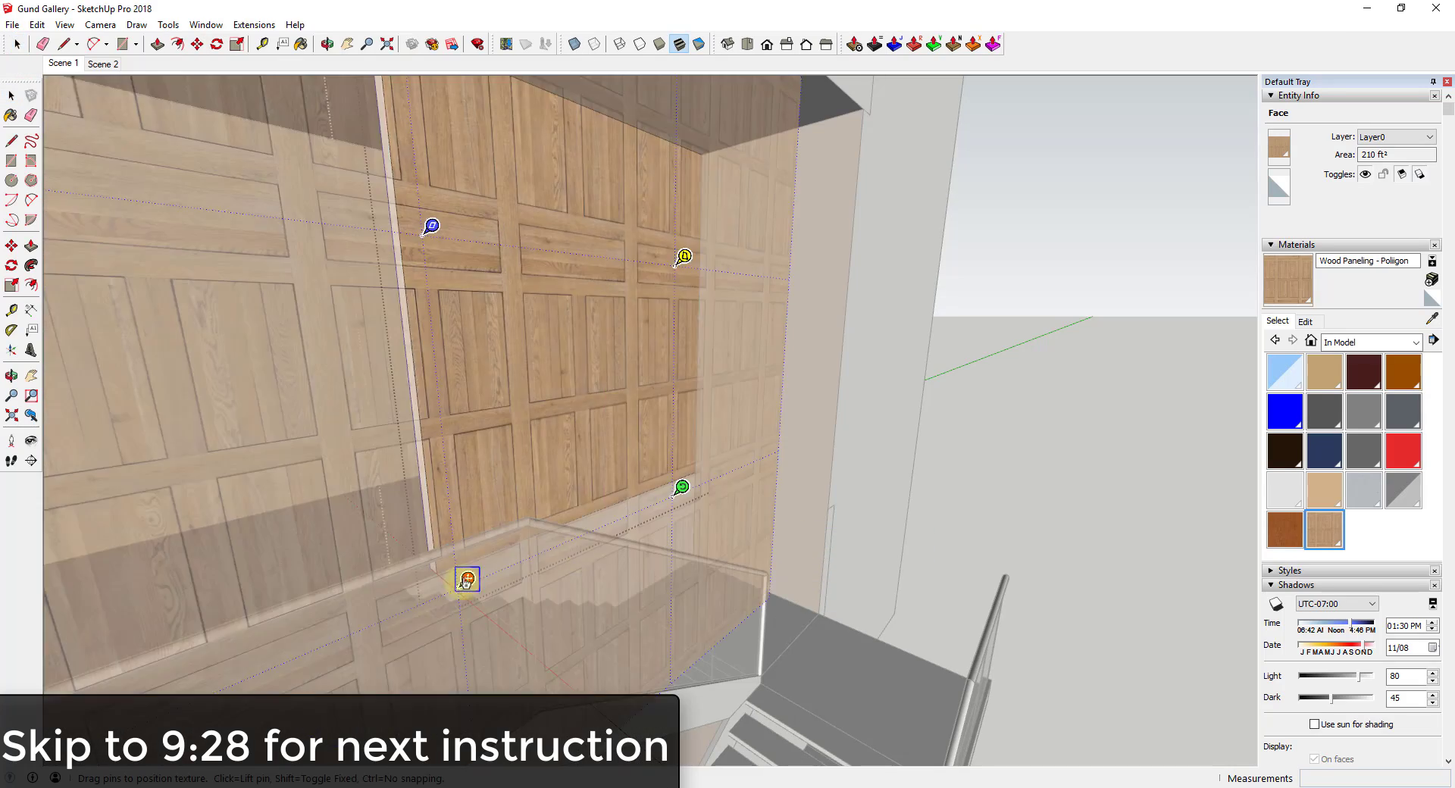
{"action": "left_click_drag", "start_coordinate": [464, 582], "coordinate": [447, 588]}
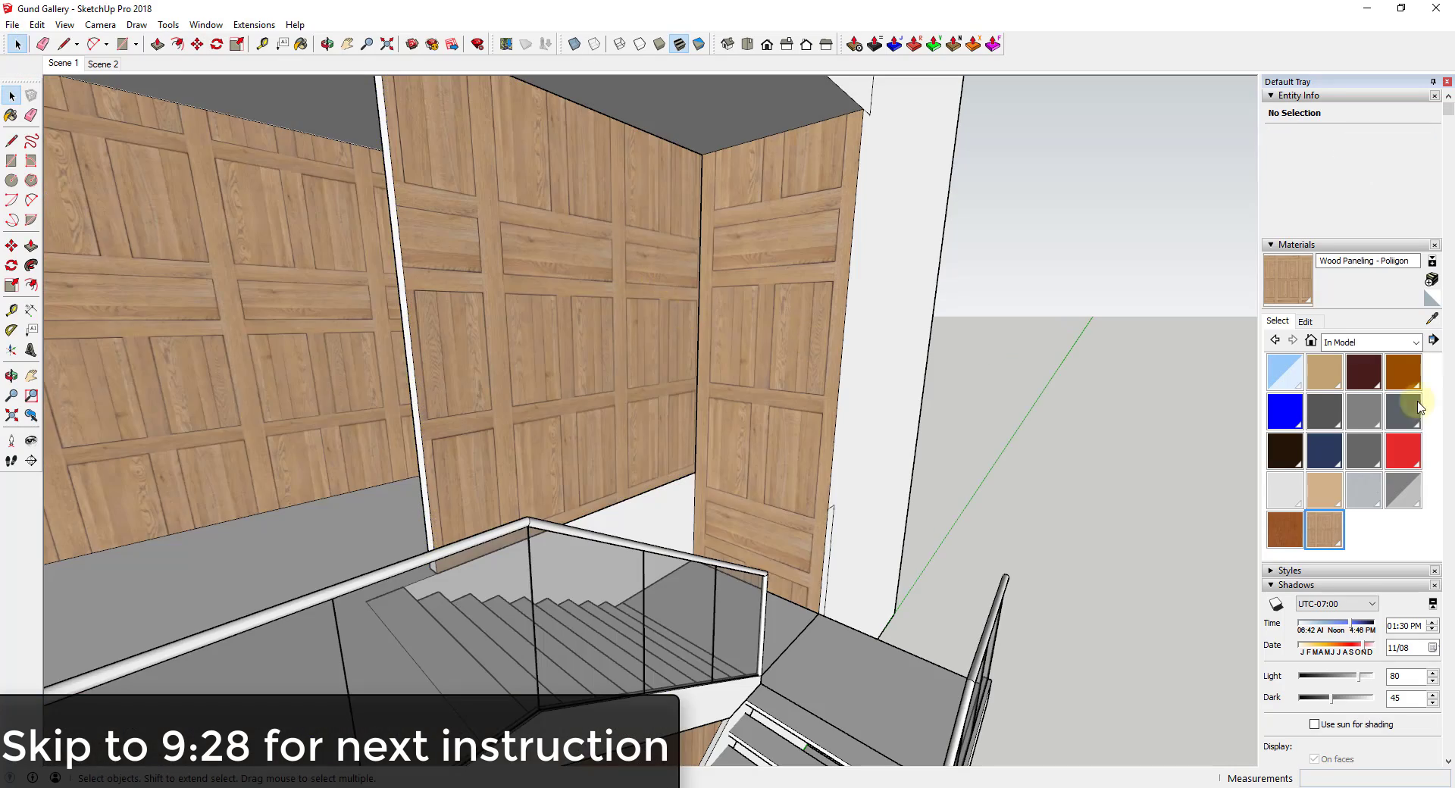
Explode the partition group into separate faces and edges
{"action": "right_click", "coordinate": [572, 278]}
{"action": "left_click", "coordinate": [614, 373]}
{"action": "right_click", "coordinate": [604, 262]}
{"action": "left_click", "coordinate": [536, 427]}
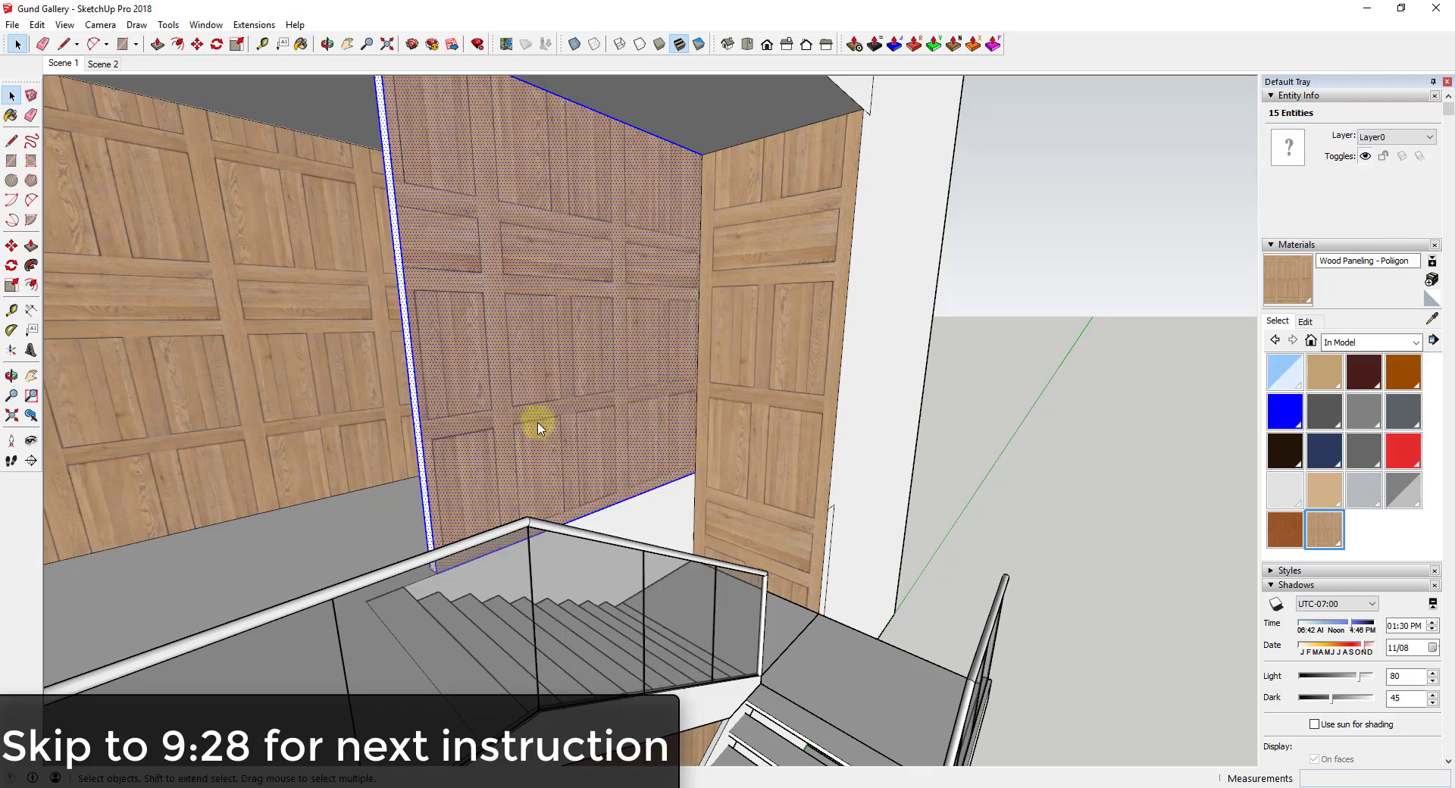
Position the partition face's texture with the red move and green scale/rotate pins to match the adjoining wall, and accept it
{"action": "right_click", "coordinate": [536, 426]}
{"action": "mouse_move", "coordinate": [615, 537]}
{"action": "left_click", "coordinate": [754, 539]}
{"action": "left_click_drag", "start_coordinate": [446, 602], "coordinate": [433, 576]}
{"action": "left_click_drag", "start_coordinate": [670, 479], "coordinate": [680, 470]}
{"action": "left_click_drag", "start_coordinate": [435, 568], "coordinate": [480, 578]}
{"action": "left_click", "coordinate": [843, 552]}
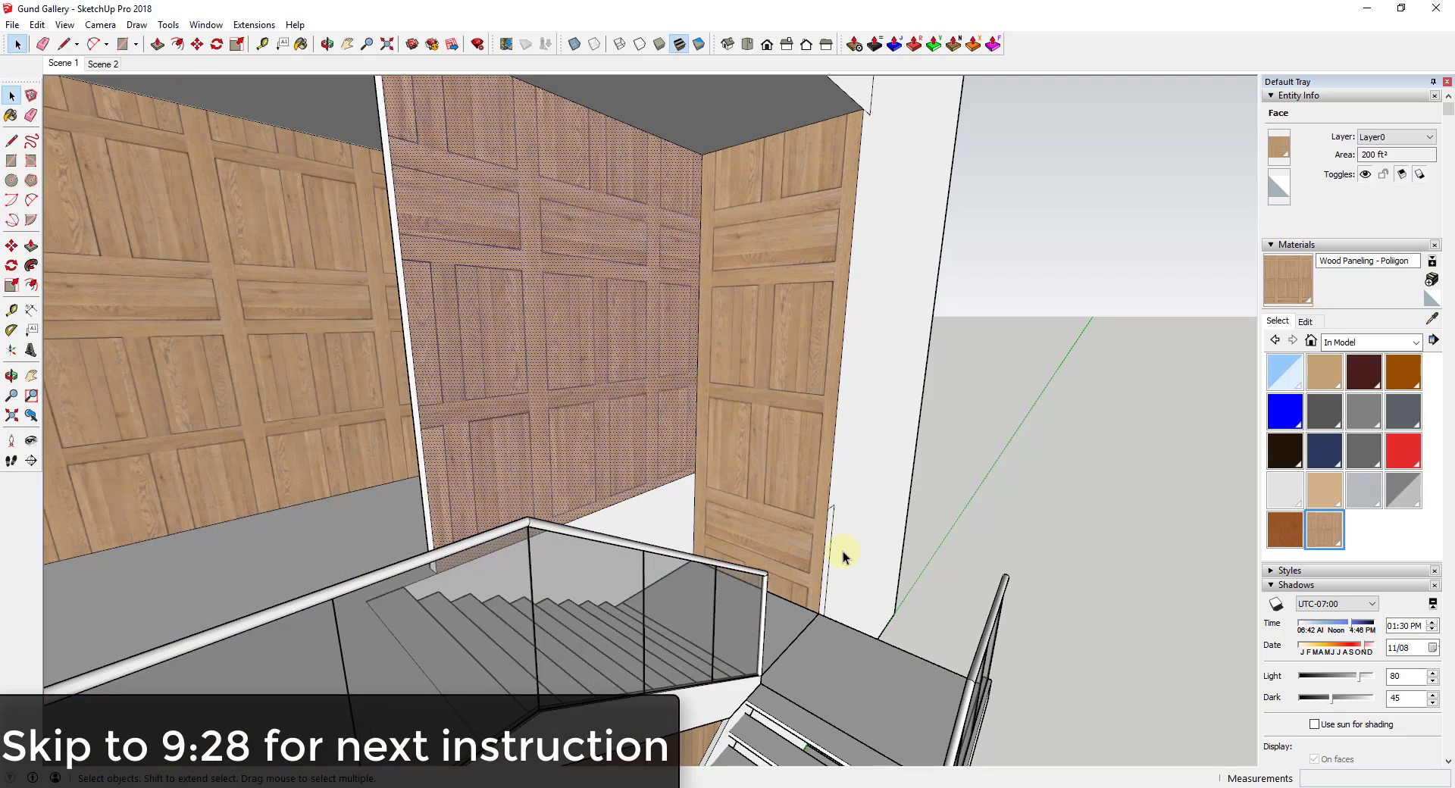
Repaint the partition face with the wood paneling, align it using the red move pin, and accept the position
{"action": "scroll", "coordinate": [668, 254], "scroll_direction": "down", "scroll_amount": 2}
{"action": "scroll", "coordinate": [666, 354], "scroll_direction": "up", "scroll_amount": 2}
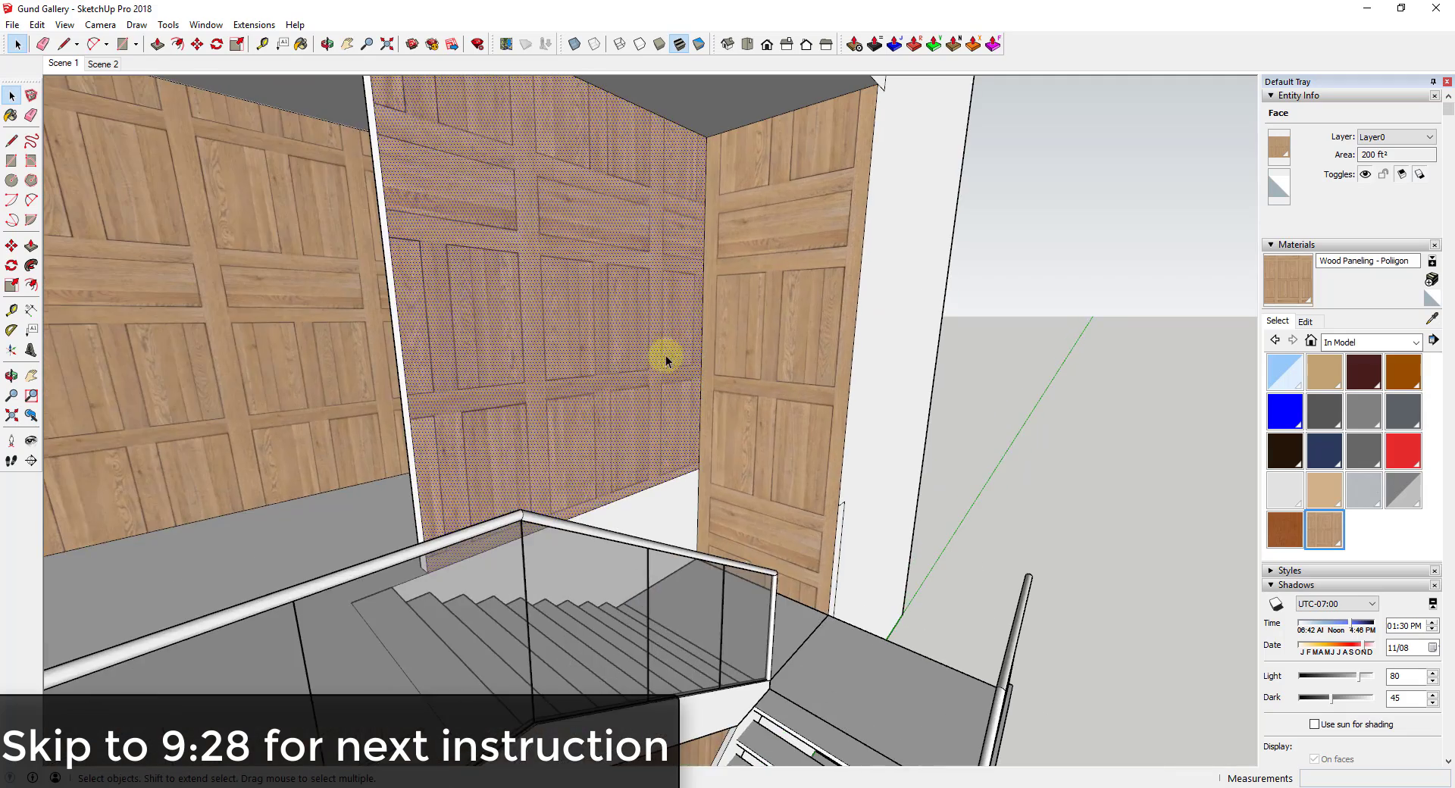
{"action": "scroll", "coordinate": [665, 318], "scroll_direction": "down", "scroll_amount": 2}
{"action": "scroll", "coordinate": [564, 291], "scroll_direction": "up", "scroll_amount": 2}
{"action": "key", "text": "b"}
{"action": "left_click", "coordinate": [644, 253]}
{"action": "key", "text": "space"}
{"action": "right_click", "coordinate": [628, 293]}
{"action": "left_click", "coordinate": [822, 549]}
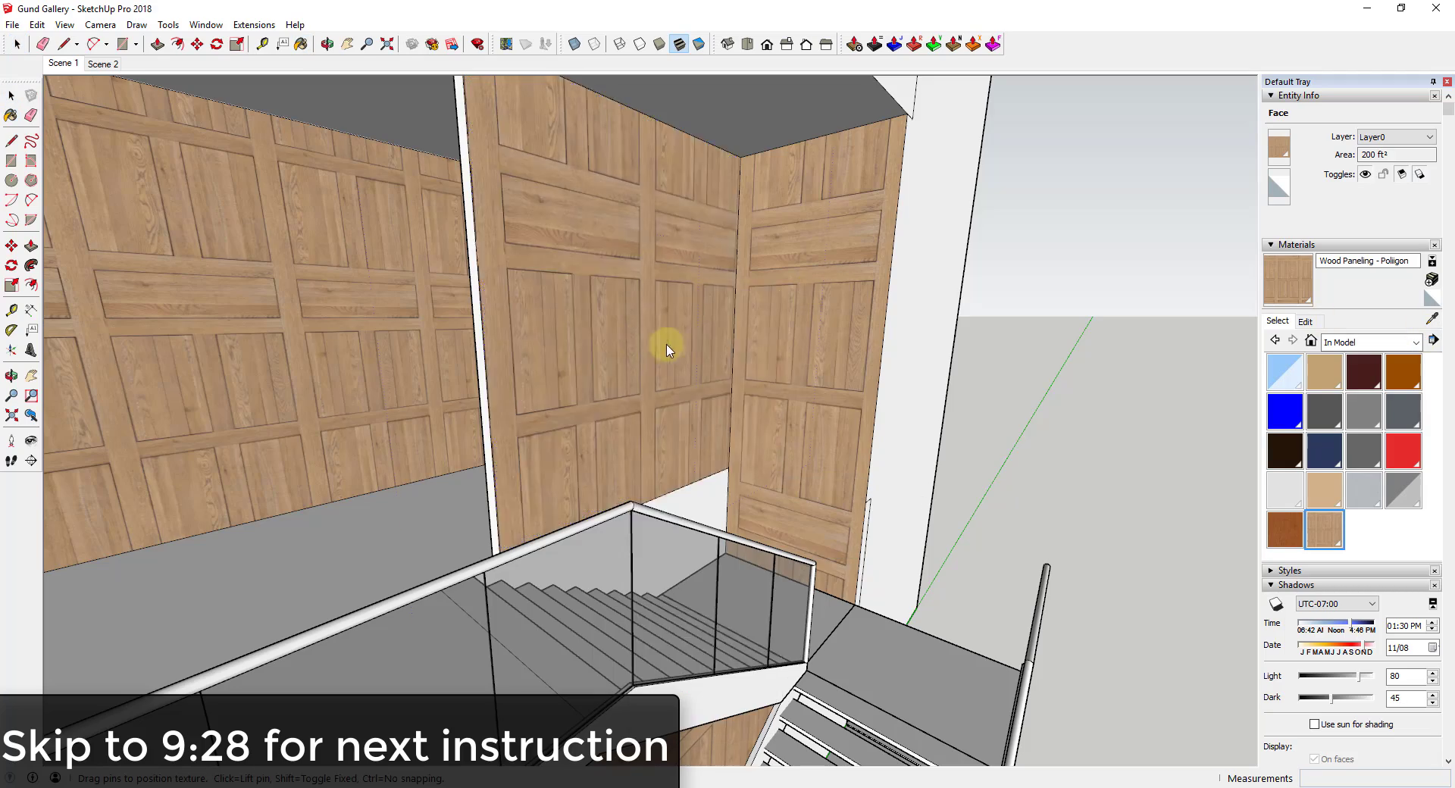
{"action": "left_click_drag", "start_coordinate": [456, 575], "coordinate": [433, 585]}
{"action": "left_click", "coordinate": [756, 549]}
Sample the paneling from the partition face and paint it onto the wall strip below it beside the stairs
{"action": "middle_click_drag", "start_coordinate": [756, 548], "coordinate": [712, 523]}
{"action": "left_click", "coordinate": [712, 523]}
{"action": "key", "text": "b"}
{"action": "left_click", "coordinate": [695, 523], "text": "alt"}
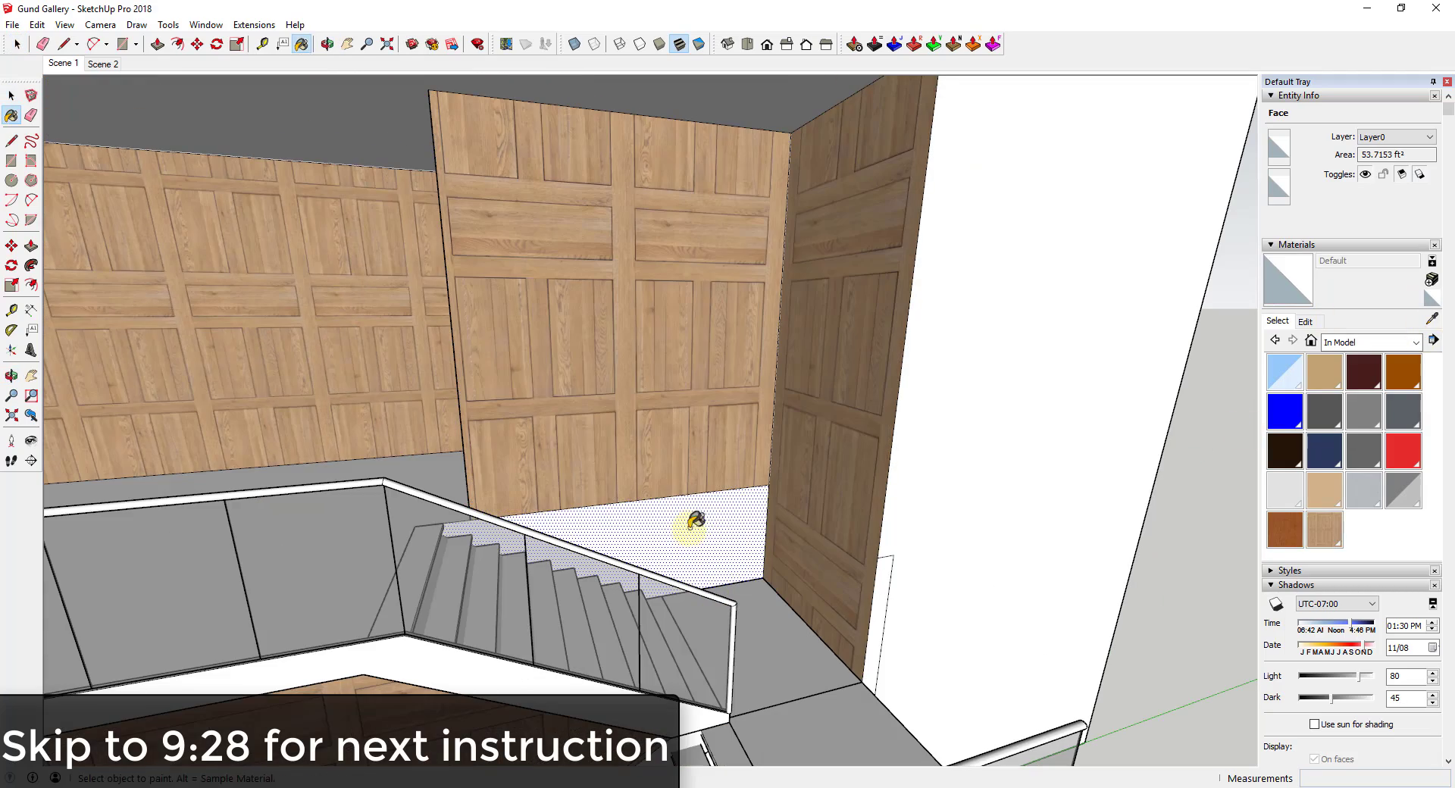
{"action": "left_click", "coordinate": [701, 478], "text": "alt"}
{"action": "left_click", "coordinate": [702, 530]}
{"action": "key", "text": "space"}
{"action": "left_click", "coordinate": [933, 509]}
{"action": "key", "text": "e"}
{"action": "mouse_move", "coordinate": [977, 501]}
{"action": "middle_mouse_down"}
{"action": "mouse_move", "coordinate": [994, 506]}
{"action": "mouse_move", "coordinate": [490, 367]}
{"action": "mouse_move", "coordinate": [656, 371]}
{"action": "middle_mouse_up"}
{"action": "mouse_move", "coordinate": [596, 462]}
{"action": "middle_mouse_down"}
{"action": "mouse_move", "coordinate": [666, 575]}
{"action": "mouse_move", "coordinate": [627, 455]}
{"action": "mouse_move", "coordinate": [107, 480]}
{"action": "mouse_move", "coordinate": [773, 551]}
{"action": "middle_mouse_up"}
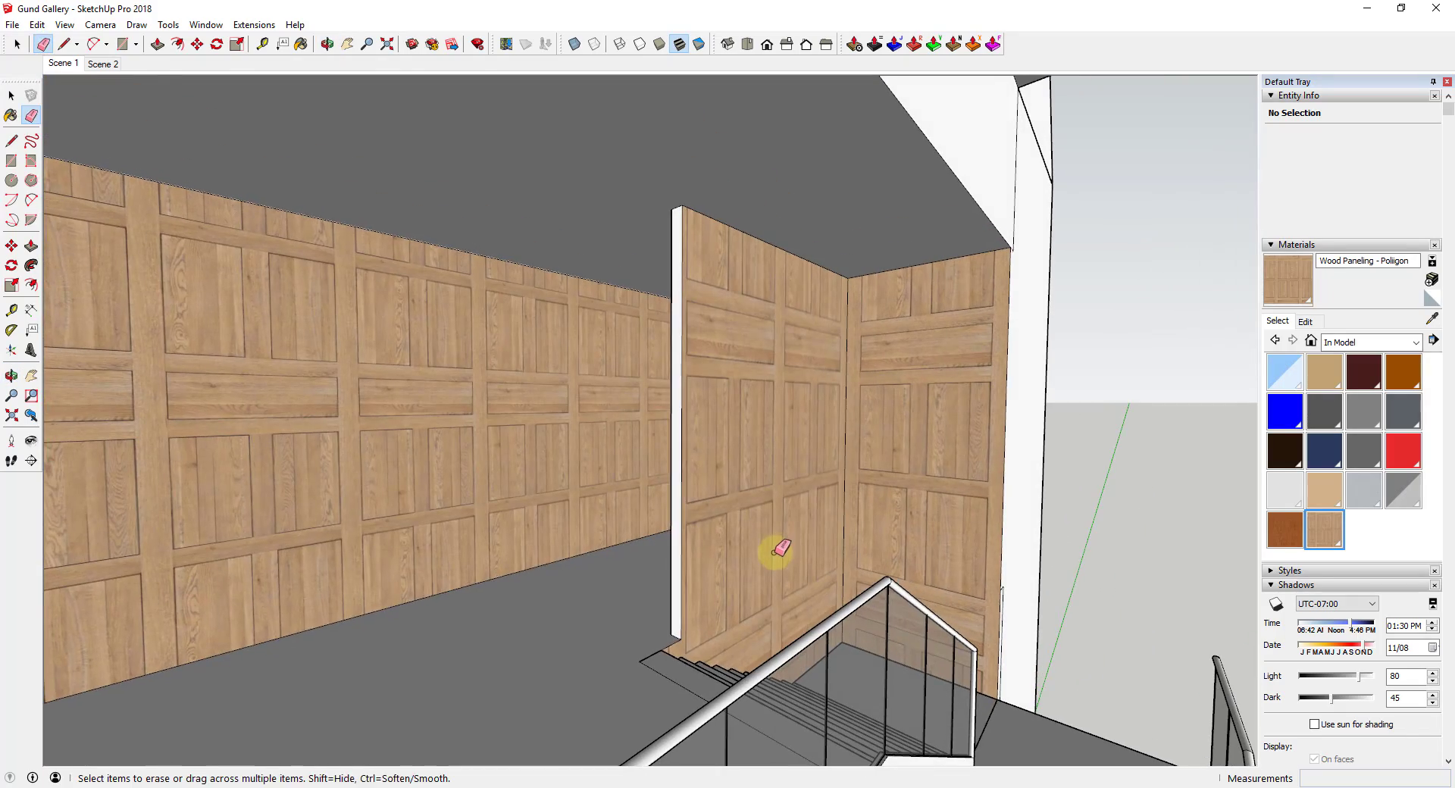
Start a thin trim outline around the partition's upper end corner, using a .5 segment and a line along the face to the end
{"action": "scroll", "coordinate": [708, 237], "scroll_direction": "up", "scroll_amount": 2}
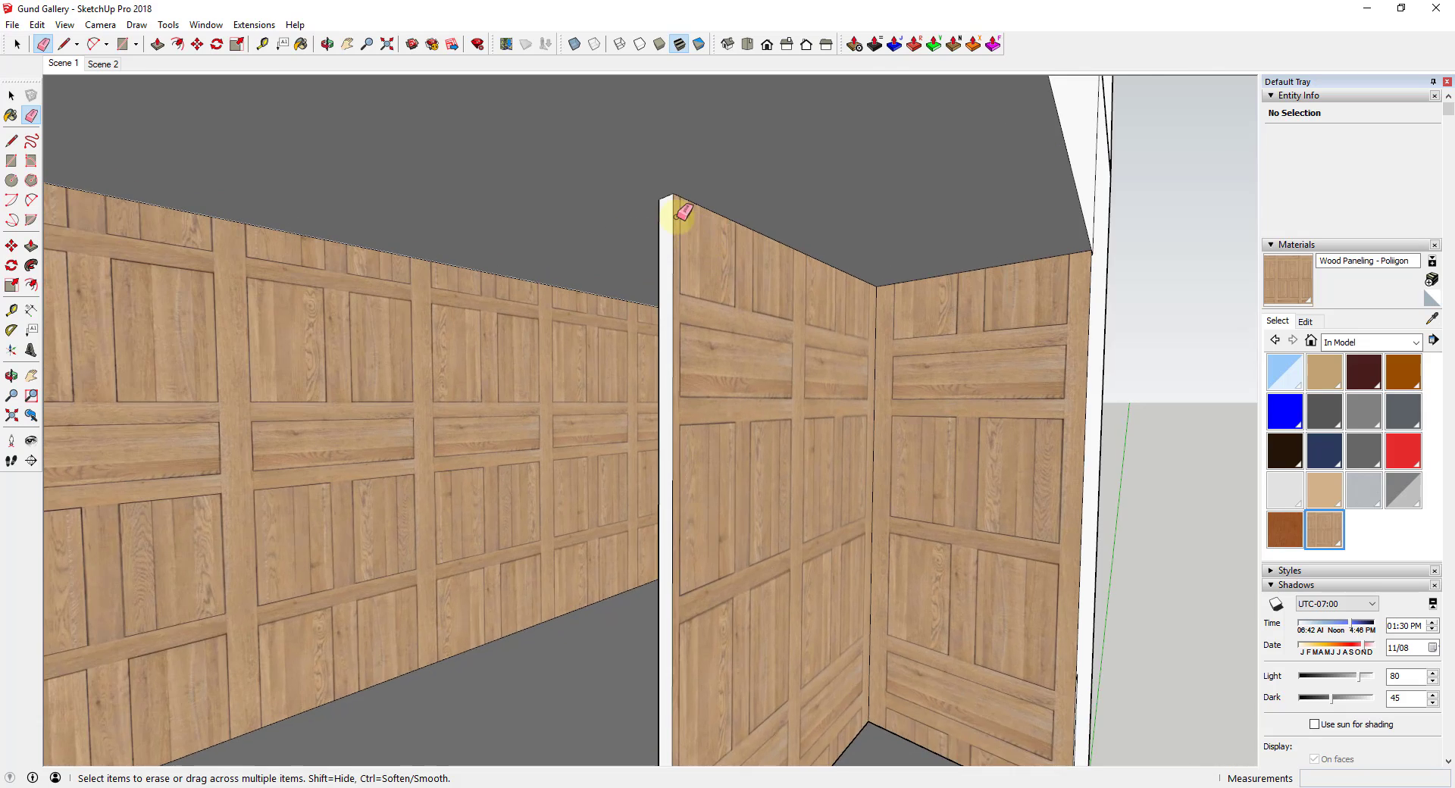
{"action": "key", "text": "space"}
{"action": "left_click", "coordinate": [664, 212]}
{"action": "middle_click_drag", "start_coordinate": [664, 213], "coordinate": [695, 195]}
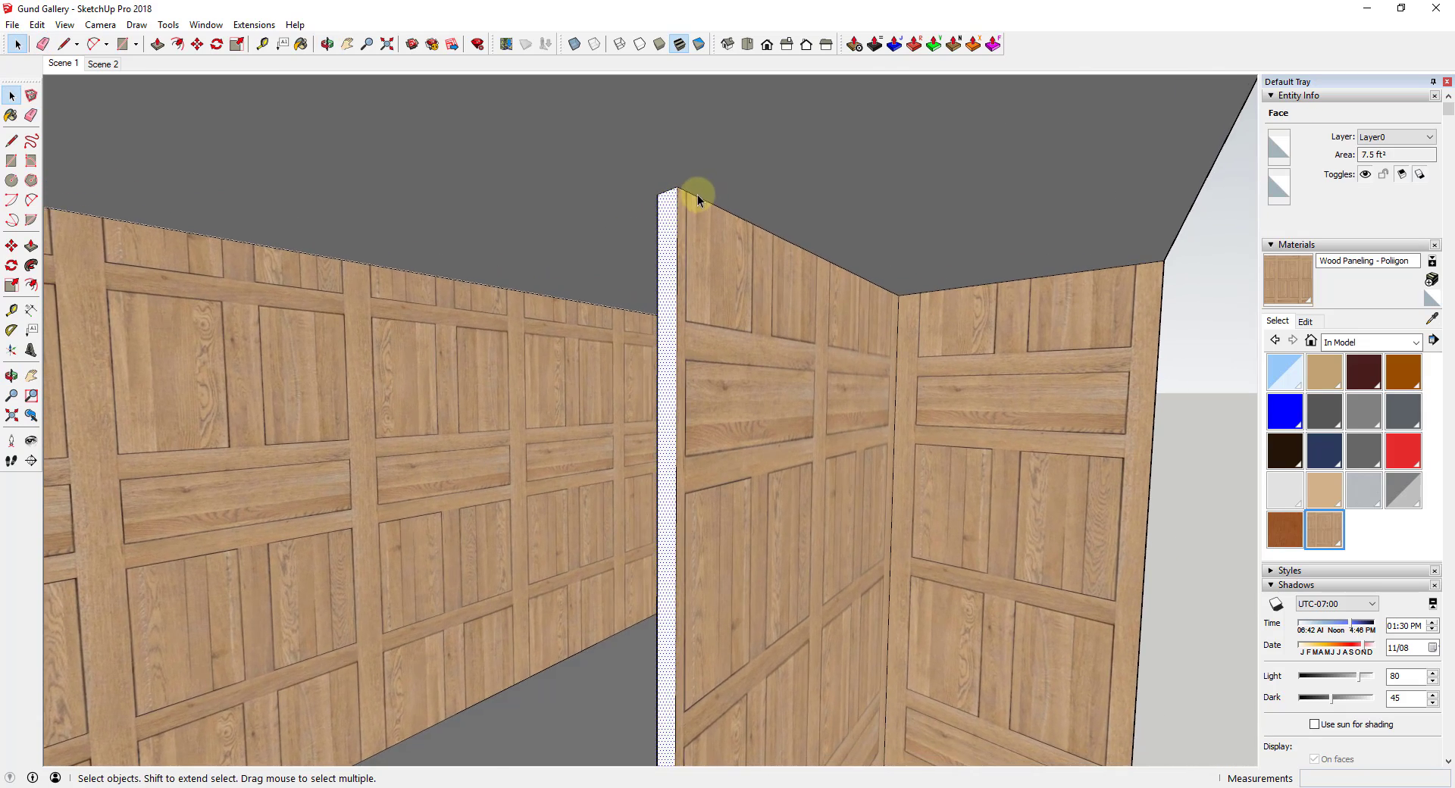
{"action": "scroll", "coordinate": [679, 191], "scroll_direction": "up", "scroll_amount": 4}
{"action": "scroll", "coordinate": [679, 194], "scroll_direction": "down", "scroll_amount": 1}
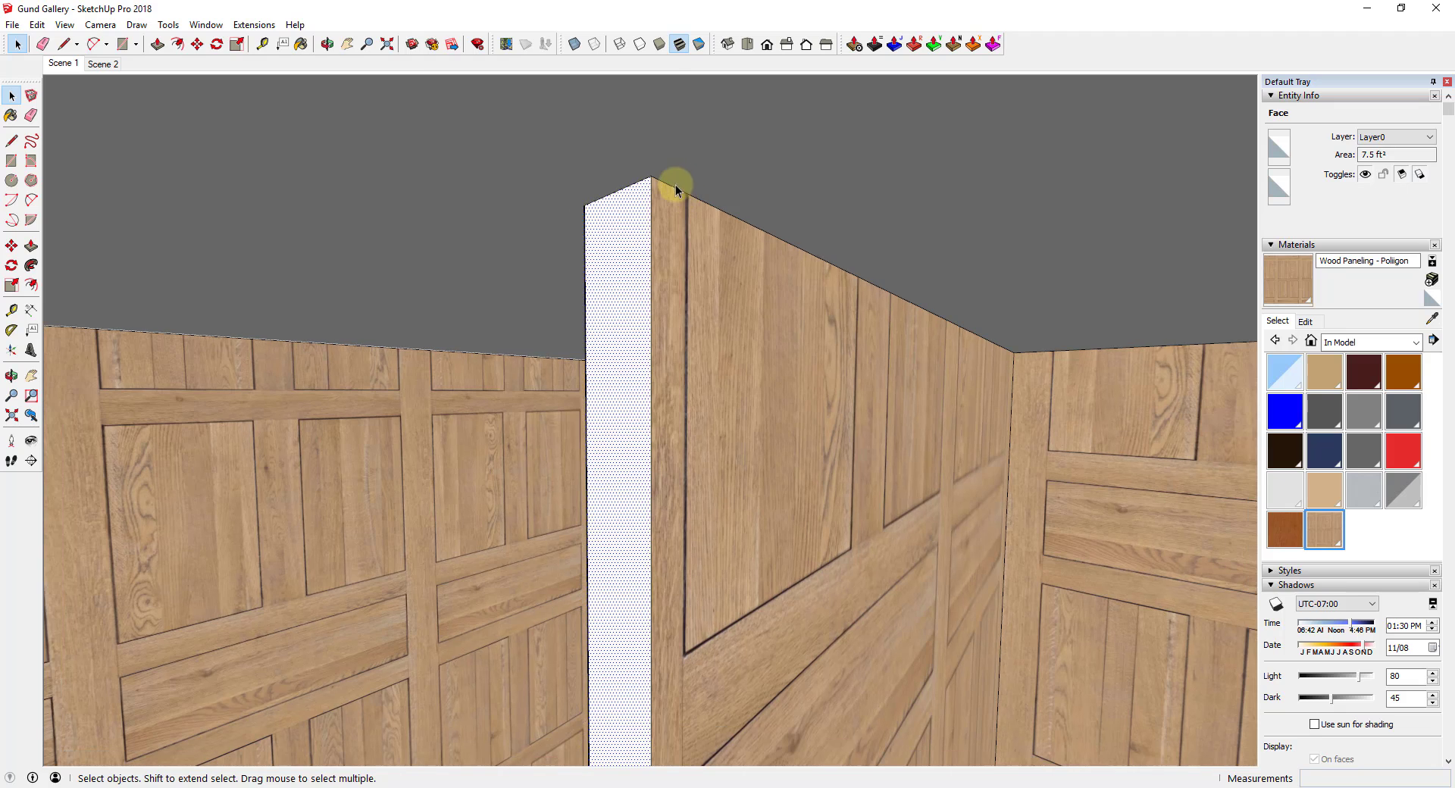
{"action": "key", "text": "l"}
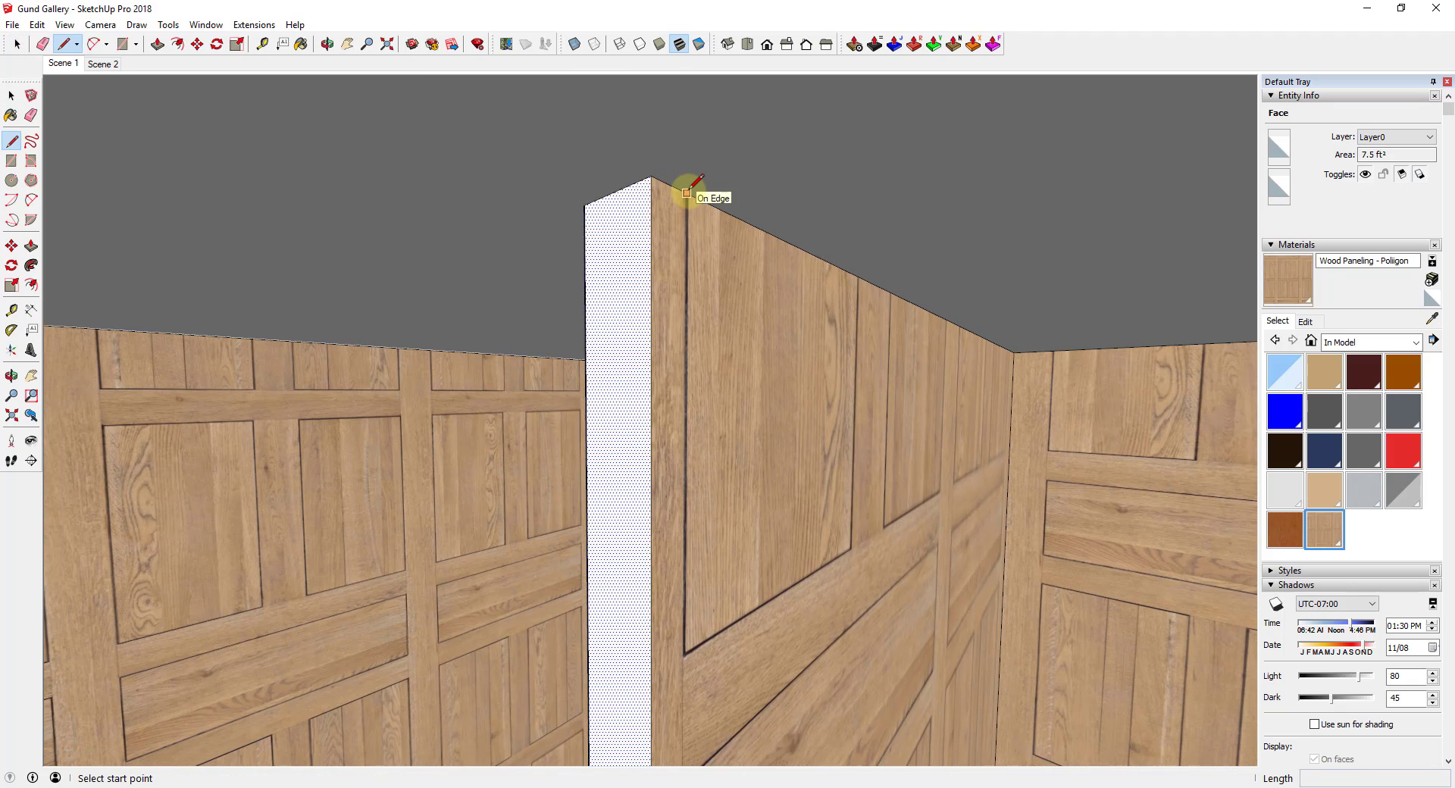
{"action": "left_click", "coordinate": [687, 192]}
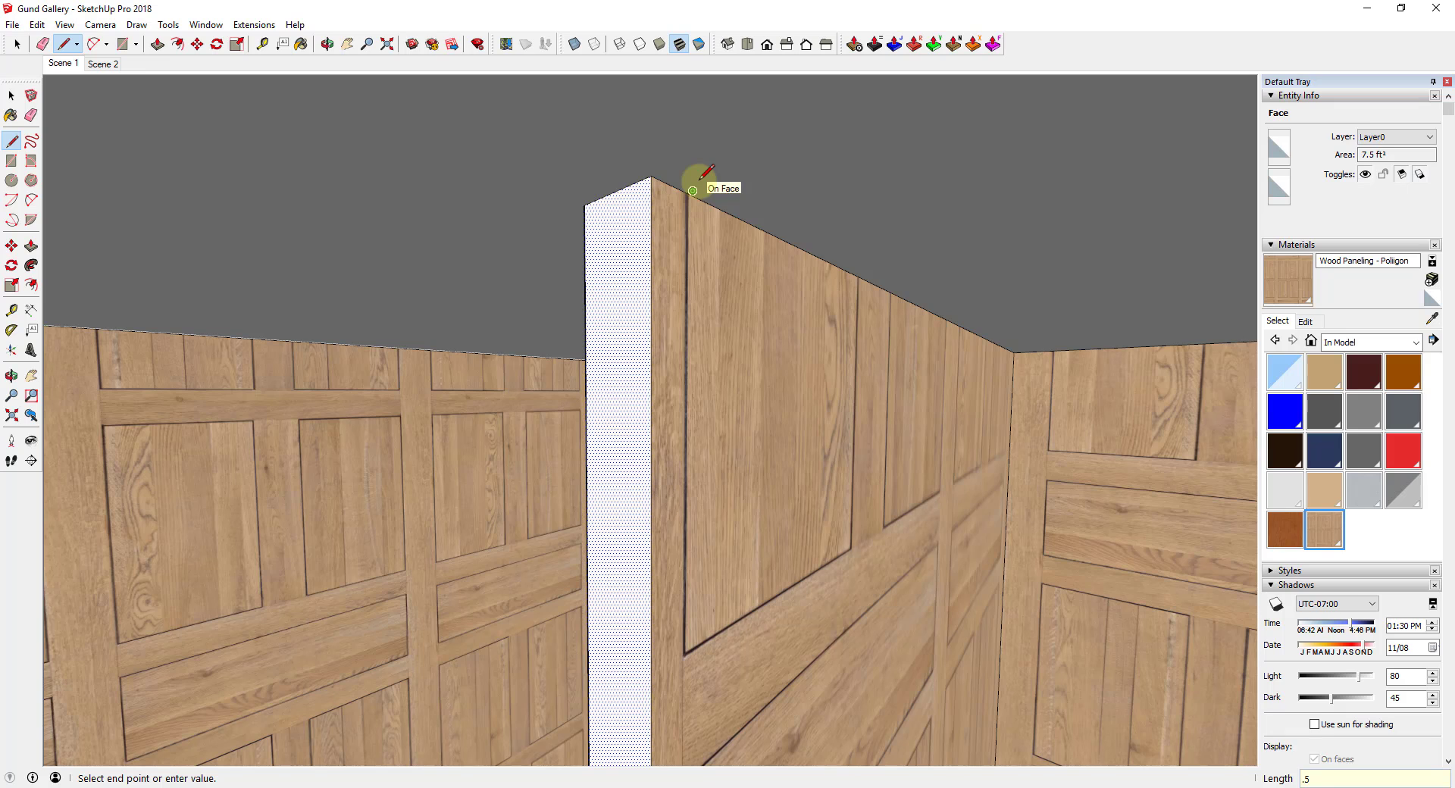
{"action": "left_click", "coordinate": [650, 172]}
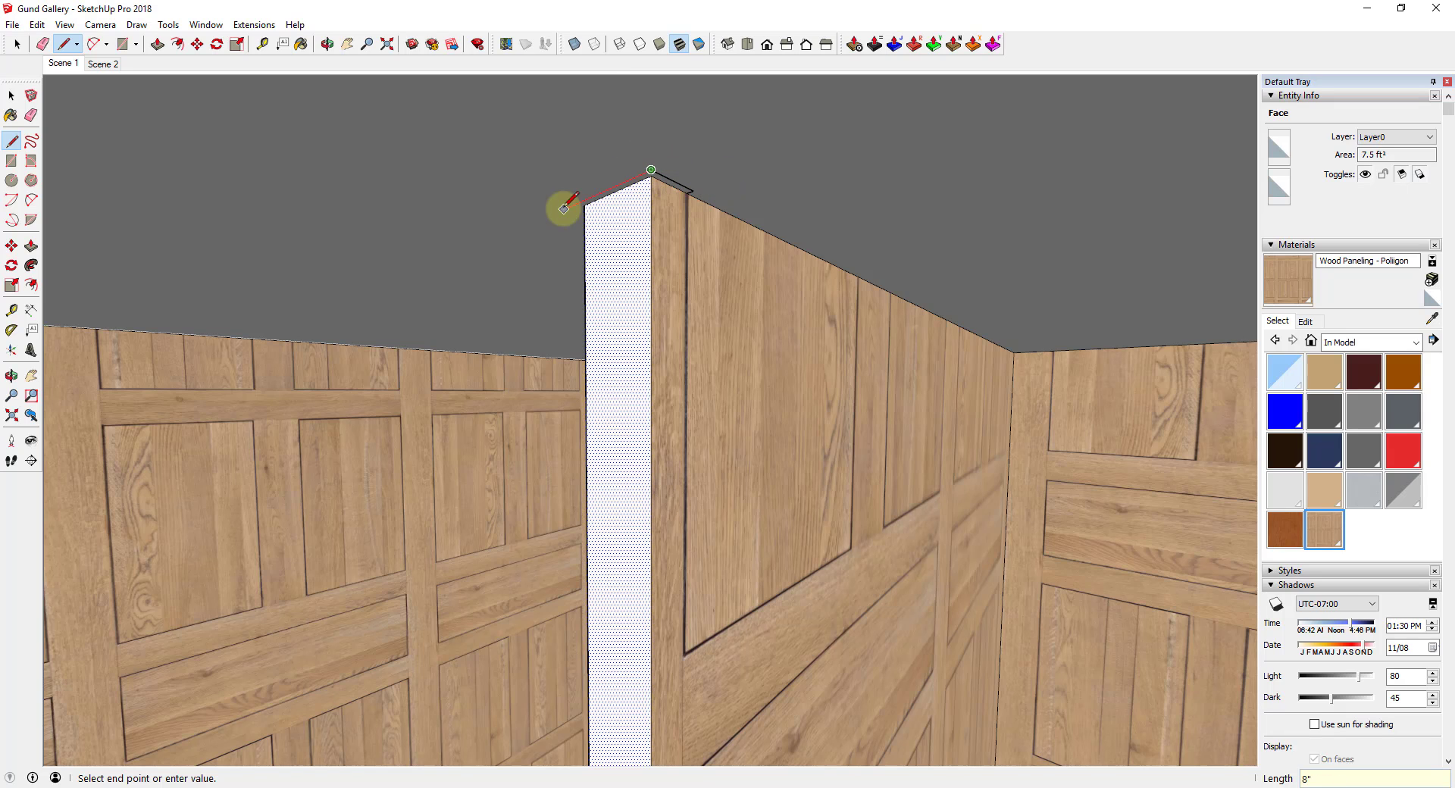
Push/Pull the trim profile at the partition's end 15' down to the floor
{"action": "middle_click_drag", "start_coordinate": [563, 214], "coordinate": [757, 220]}
{"action": "scroll", "coordinate": [465, 172], "scroll_direction": "up", "scroll_amount": 2}
{"action": "middle_click_drag", "start_coordinate": [447, 172], "coordinate": [328, 259]}
{"action": "left_click", "coordinate": [338, 201]}
{"action": "scroll", "coordinate": [321, 502], "scroll_direction": "up", "scroll_amount": 3}
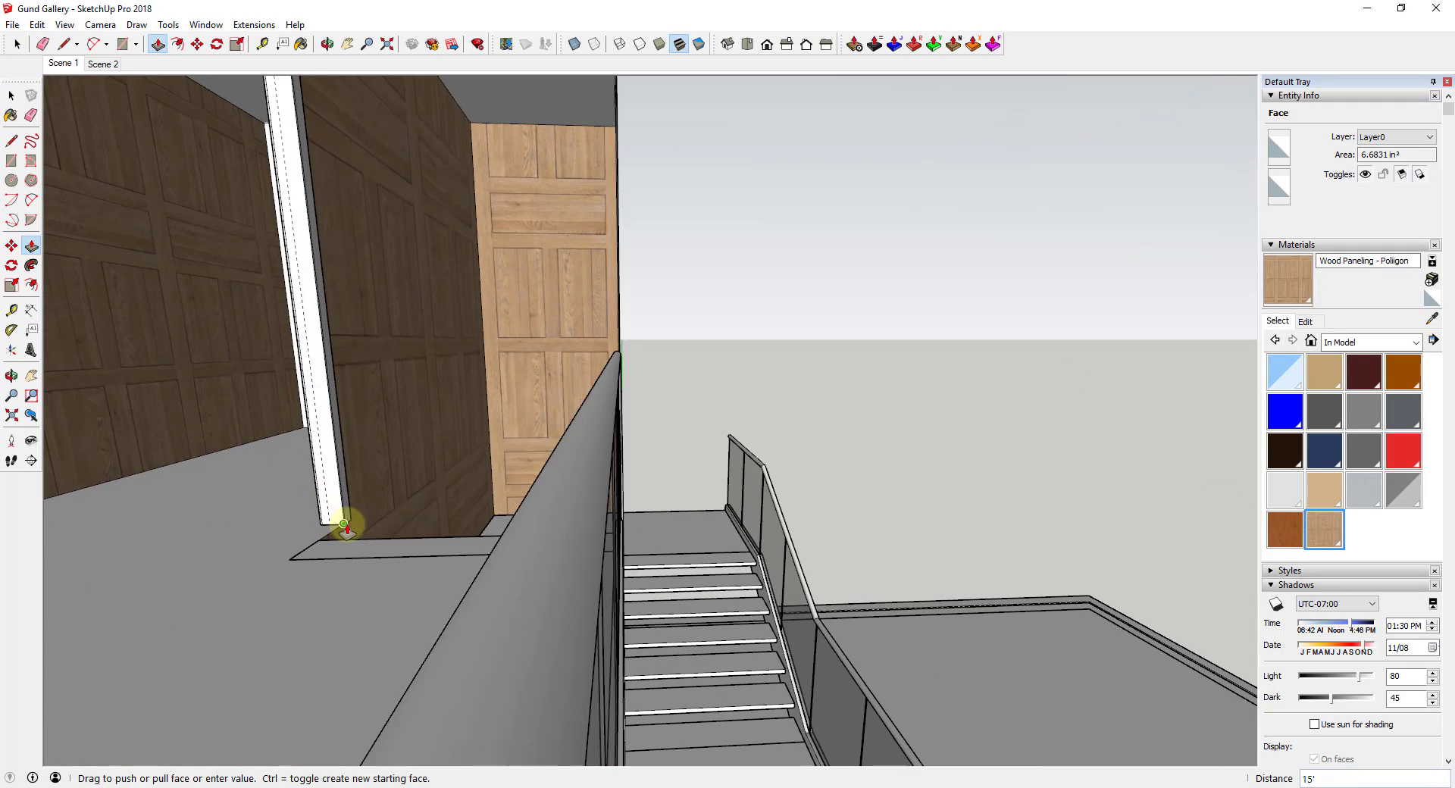
{"action": "left_click", "coordinate": [341, 521]}
Examine the extruded trim at the partition's end and the adjoining wood paneling from several sides
{"action": "key", "text": "space"}
{"action": "left_click", "coordinate": [427, 530]}
{"action": "middle_click_drag", "start_coordinate": [428, 529], "coordinate": [258, 614]}
{"action": "scroll", "coordinate": [500, 318], "scroll_direction": "up", "scroll_amount": 3}
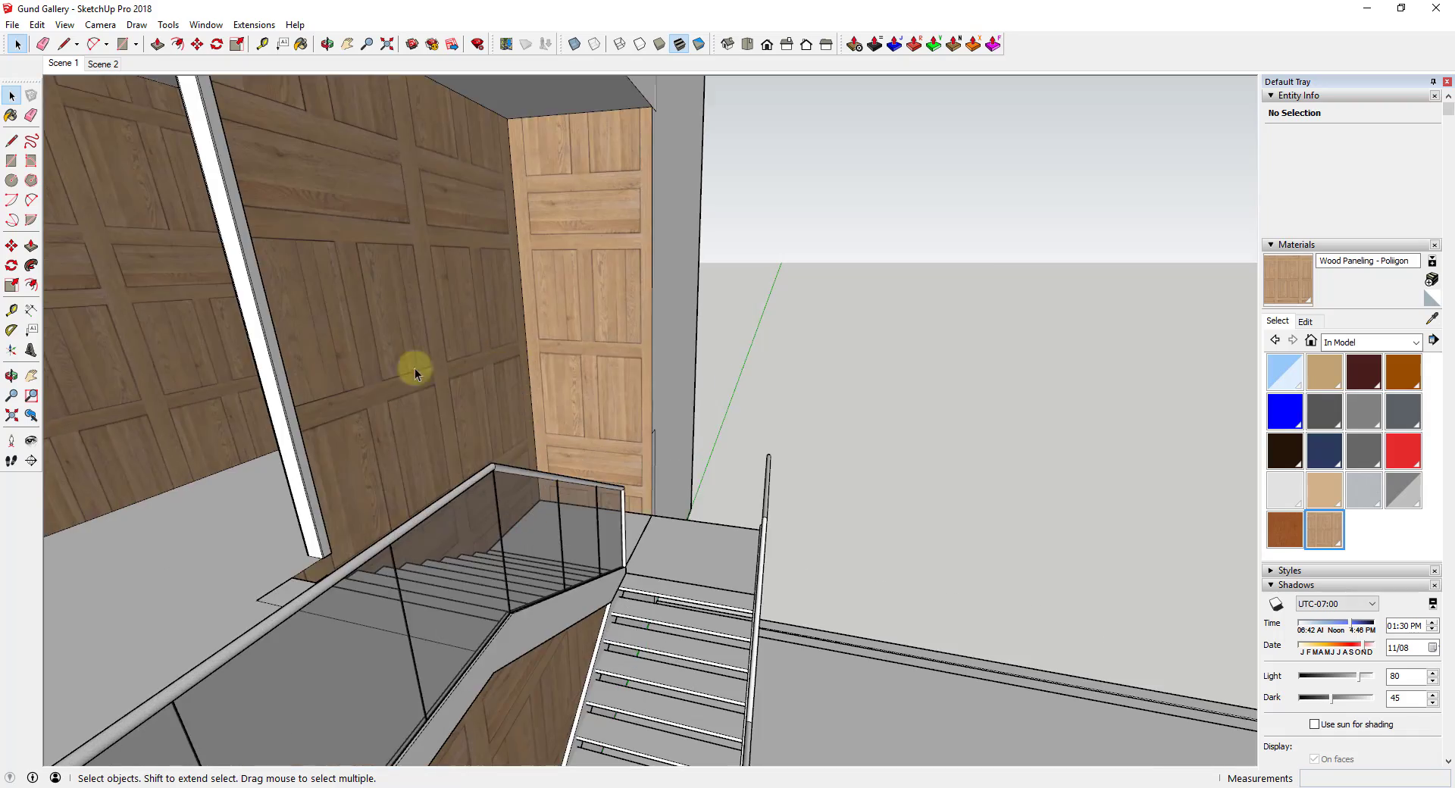
{"action": "middle_click_drag", "start_coordinate": [415, 367], "coordinate": [296, 341]}
{"action": "scroll", "coordinate": [438, 309], "scroll_direction": "up", "scroll_amount": 5}
{"action": "key", "text": "e"}
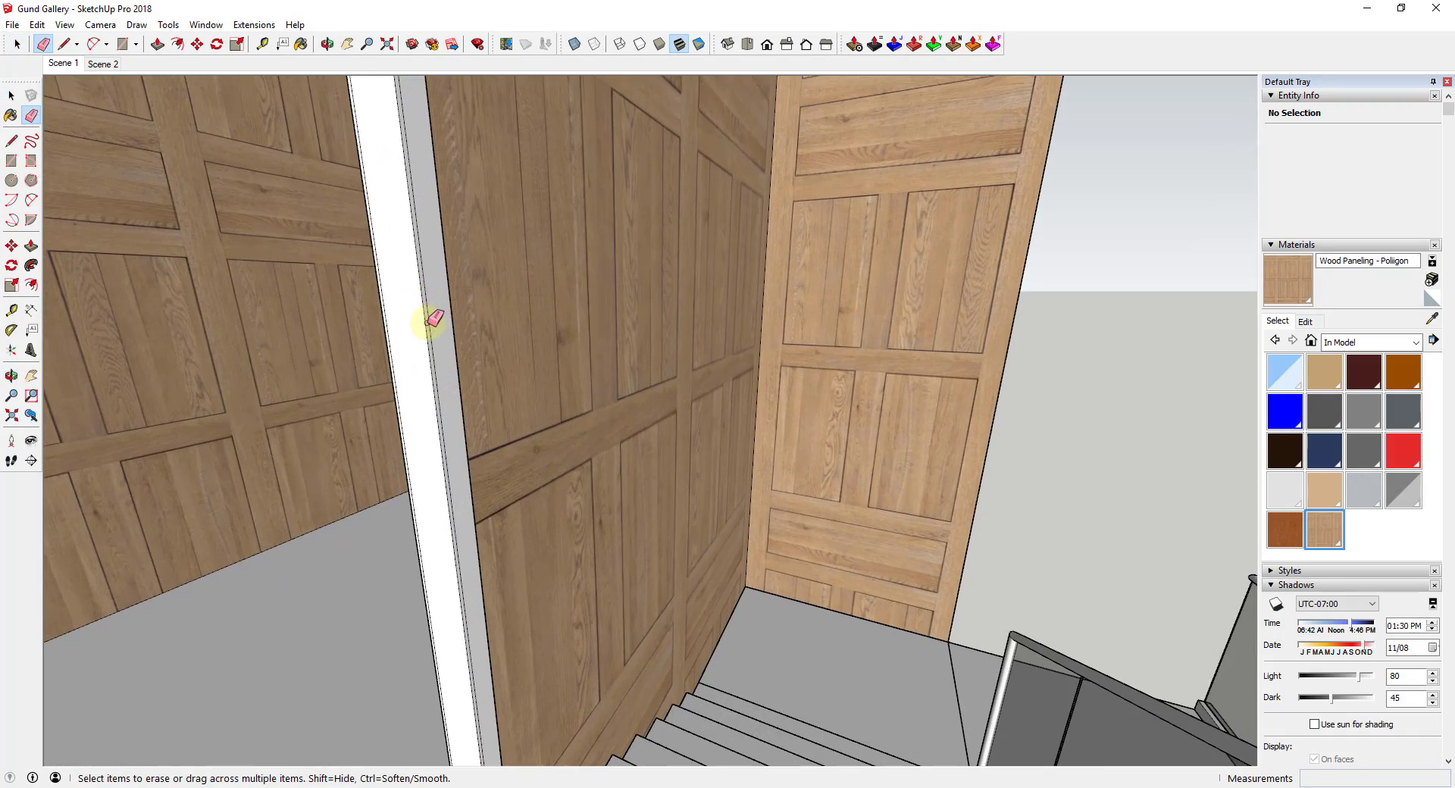
{"action": "mouse_move", "coordinate": [437, 318]}
{"action": "middle_mouse_down"}
{"action": "mouse_move", "coordinate": [520, 335]}
{"action": "mouse_move", "coordinate": [397, 334]}
{"action": "middle_mouse_up"}
{"action": "scroll", "coordinate": [372, 334], "scroll_direction": "up", "scroll_amount": 2}
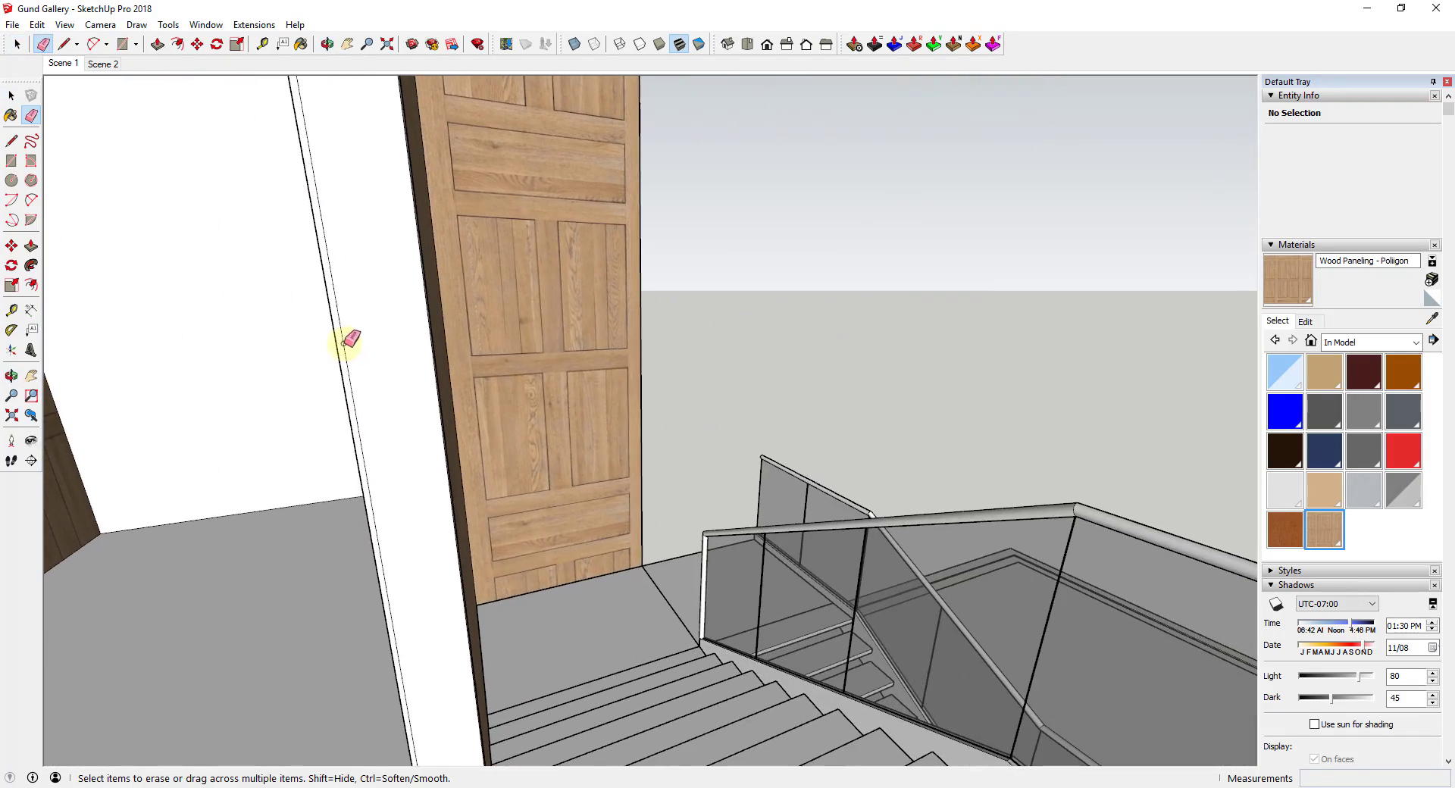
{"action": "scroll", "coordinate": [708, 422], "scroll_direction": "down", "scroll_amount": 3}
{"action": "mouse_move", "coordinate": [708, 423]}
{"action": "middle_mouse_down"}
{"action": "mouse_move", "coordinate": [413, 432]}
{"action": "mouse_move", "coordinate": [321, 303]}
{"action": "mouse_move", "coordinate": [318, 162]}
{"action": "middle_mouse_up"}
{"action": "scroll", "coordinate": [333, 258], "scroll_direction": "up", "scroll_amount": 2}
{"action": "key", "text": "space"}
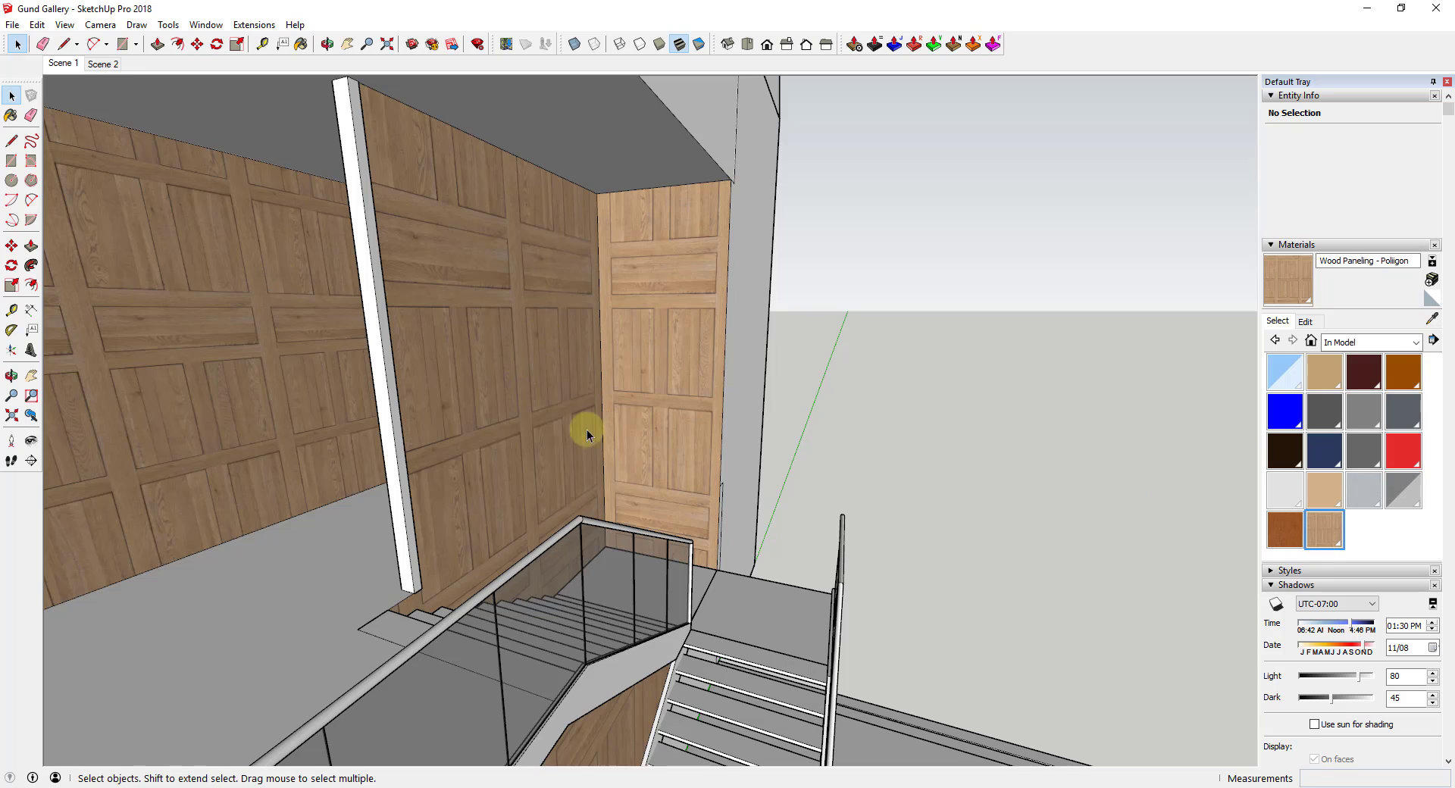
{"action": "middle_click_drag", "start_coordinate": [587, 435], "coordinate": [412, 316]}
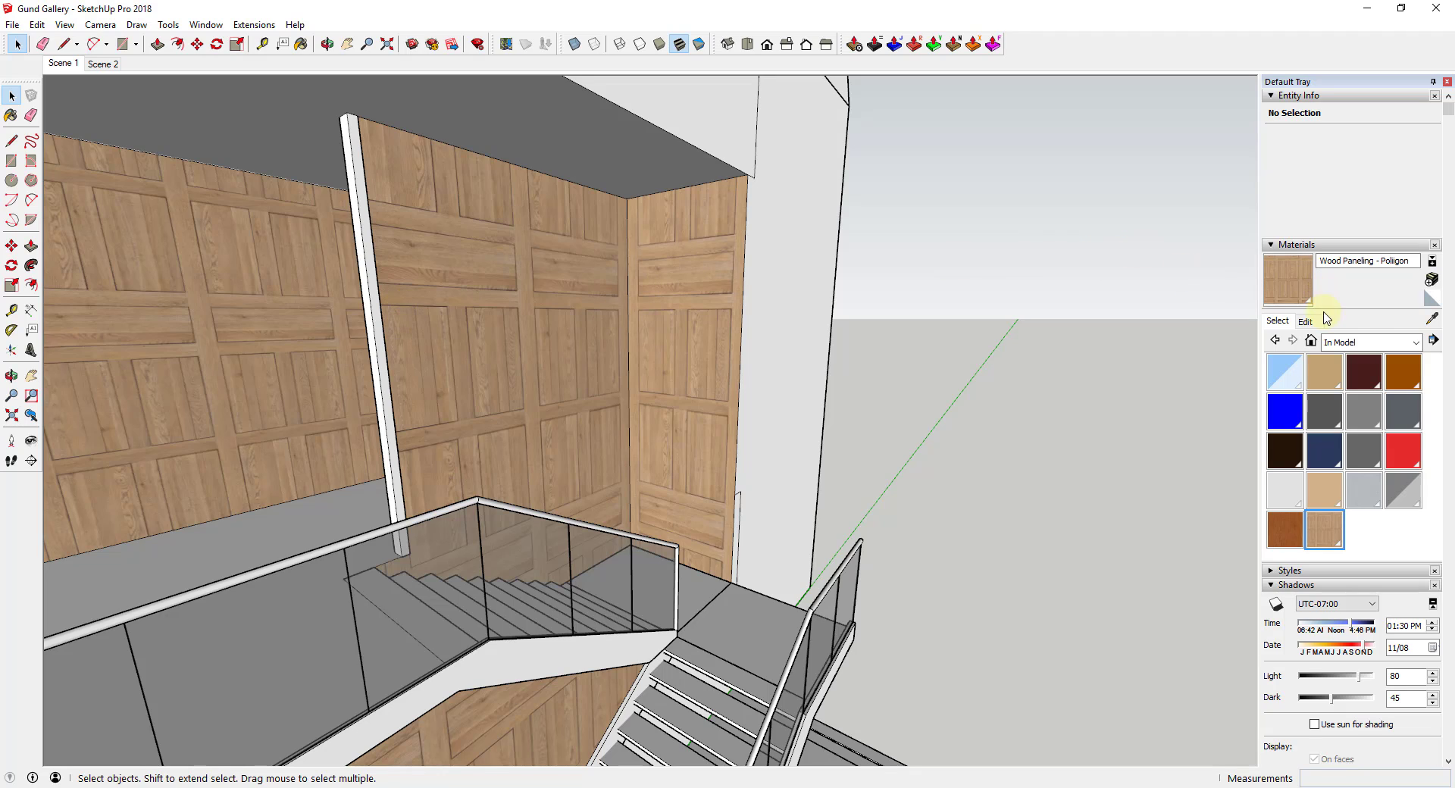
Check the paneling's texture settings in a new material, discard it, and look over the paneled walls around the upper level and staircase
{"action": "left_click", "coordinate": [1431, 283]}
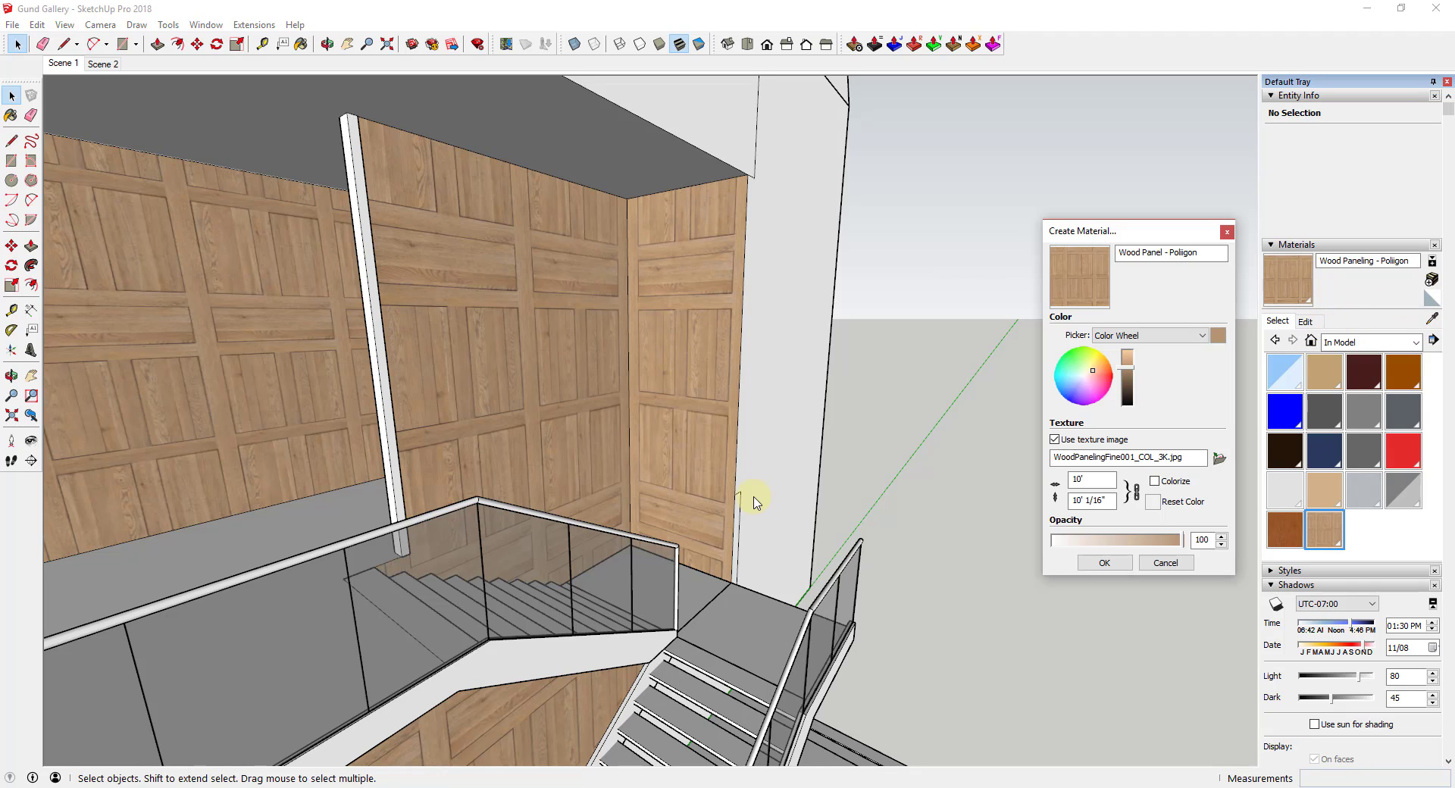
{"action": "left_click", "coordinate": [1167, 562]}
{"action": "middle_click_drag", "start_coordinate": [824, 358], "coordinate": [770, 402]}
{"action": "scroll", "coordinate": [640, 366], "scroll_direction": "up", "scroll_amount": 6}
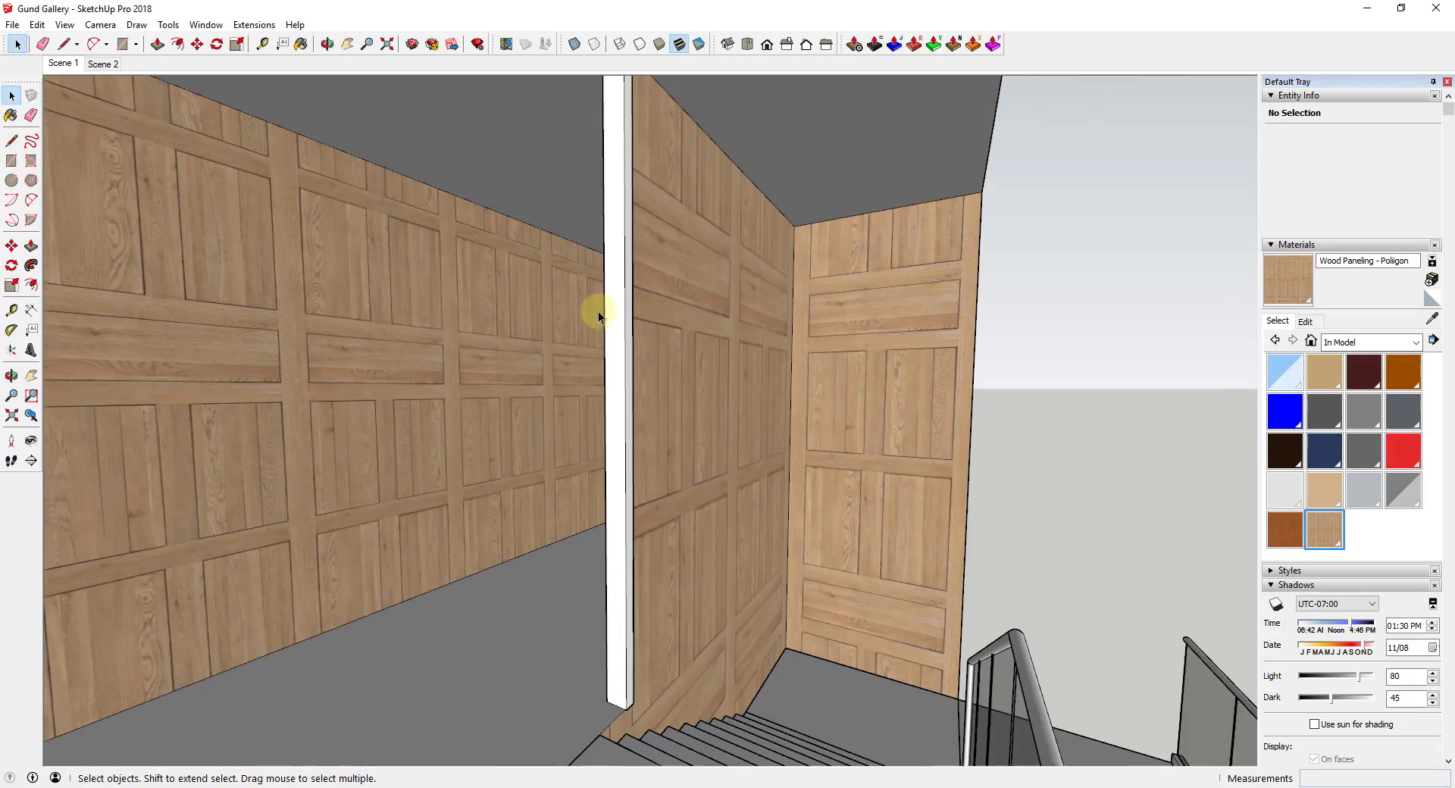
{"action": "scroll", "coordinate": [770, 558], "scroll_direction": "down", "scroll_amount": 8}
{"action": "middle_click_drag", "start_coordinate": [773, 594], "coordinate": [710, 430]}
{"action": "scroll", "coordinate": [571, 575], "scroll_direction": "up", "scroll_amount": 4}
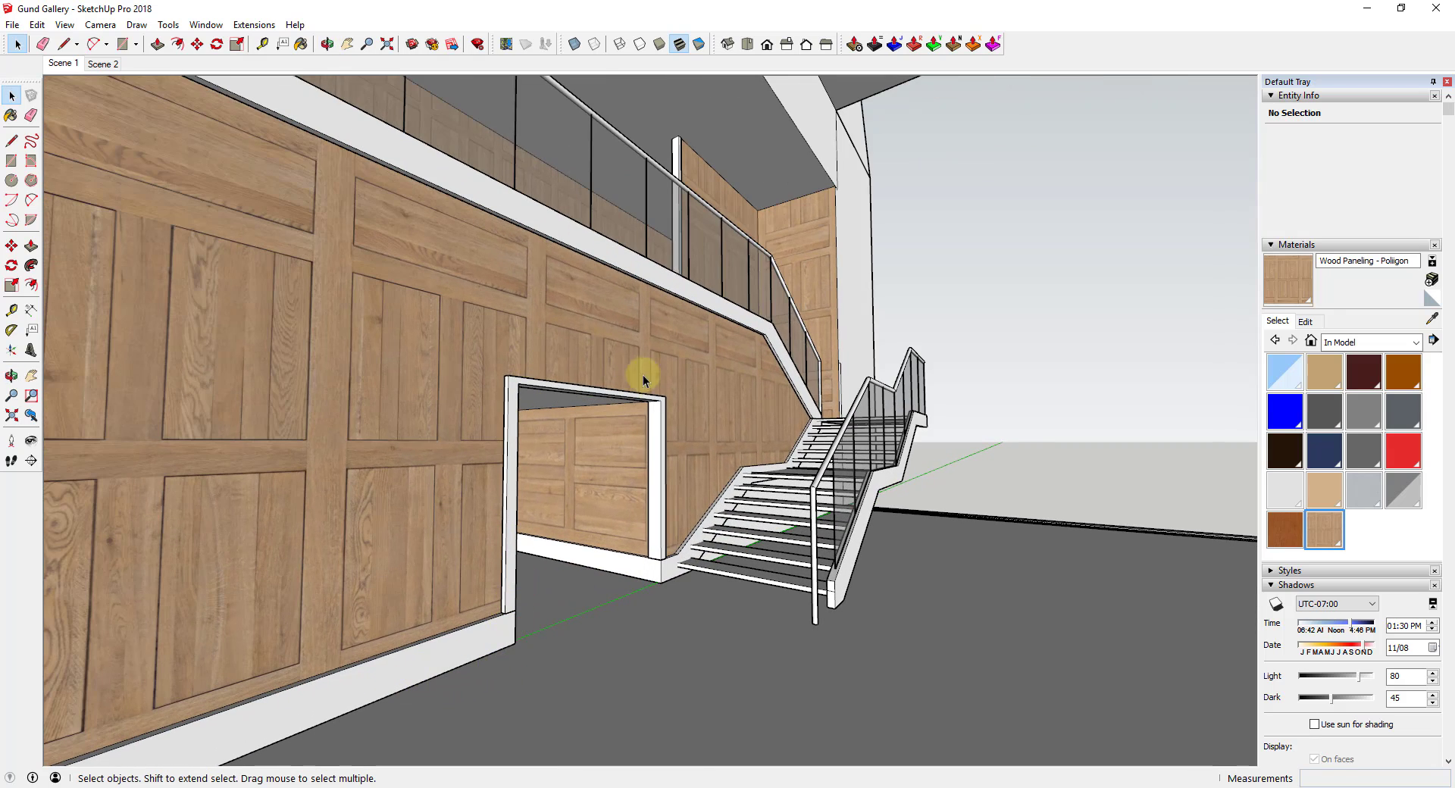
{"action": "middle_click_drag", "start_coordinate": [838, 602], "coordinate": [879, 597]}
{"action": "scroll", "coordinate": [879, 597], "scroll_direction": "down", "scroll_amount": 3}
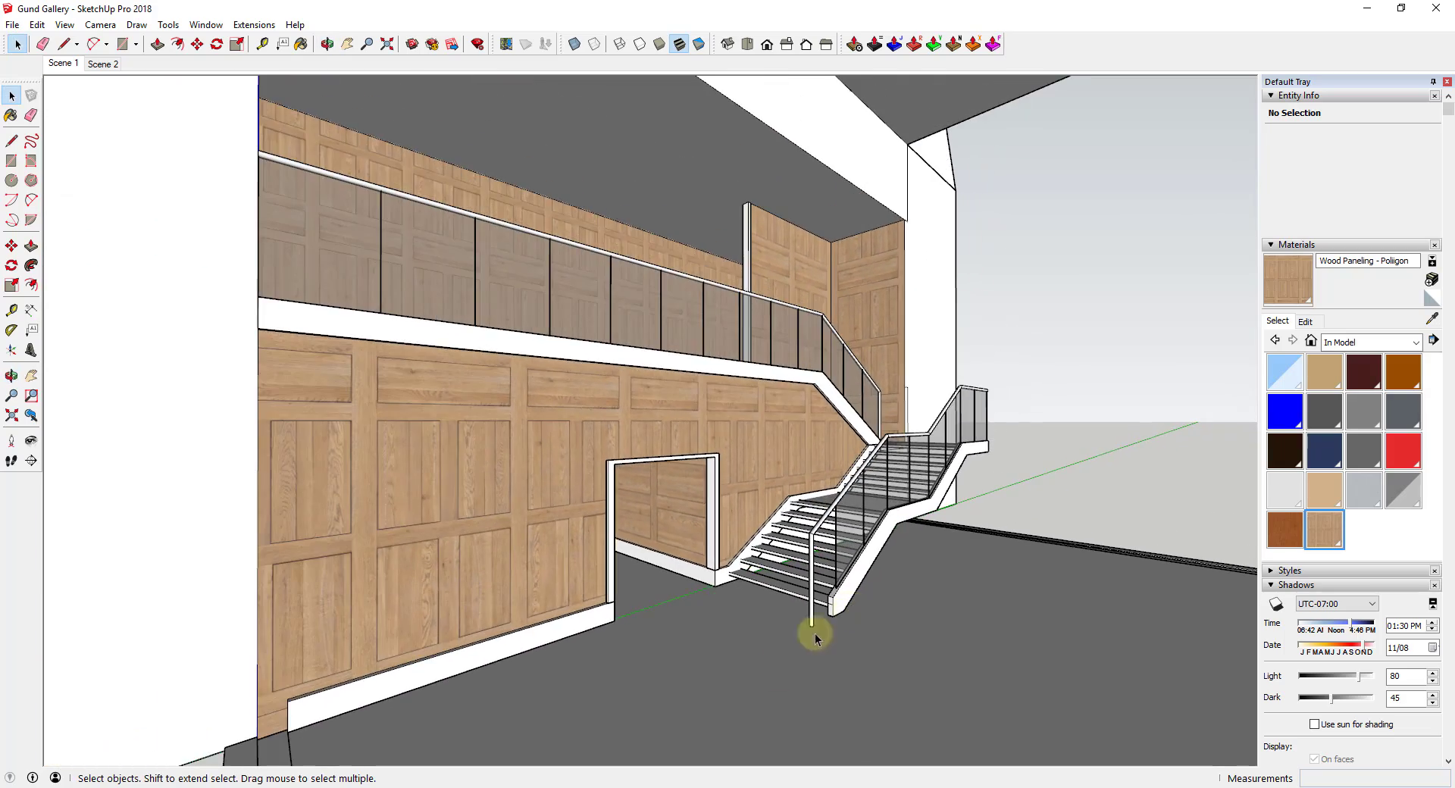
Select the floor group in the lobby and start a new material named Floor Tile
{"action": "middle_click_drag", "start_coordinate": [759, 678], "coordinate": [835, 781]}
{"action": "scroll", "coordinate": [873, 708], "scroll_direction": "down", "scroll_amount": 3}
{"action": "scroll", "coordinate": [873, 708], "scroll_direction": "up", "scroll_amount": 3}
{"action": "scroll", "coordinate": [920, 601], "scroll_direction": "down", "scroll_amount": 4}
{"action": "scroll", "coordinate": [1013, 615], "scroll_direction": "up", "scroll_amount": 1}
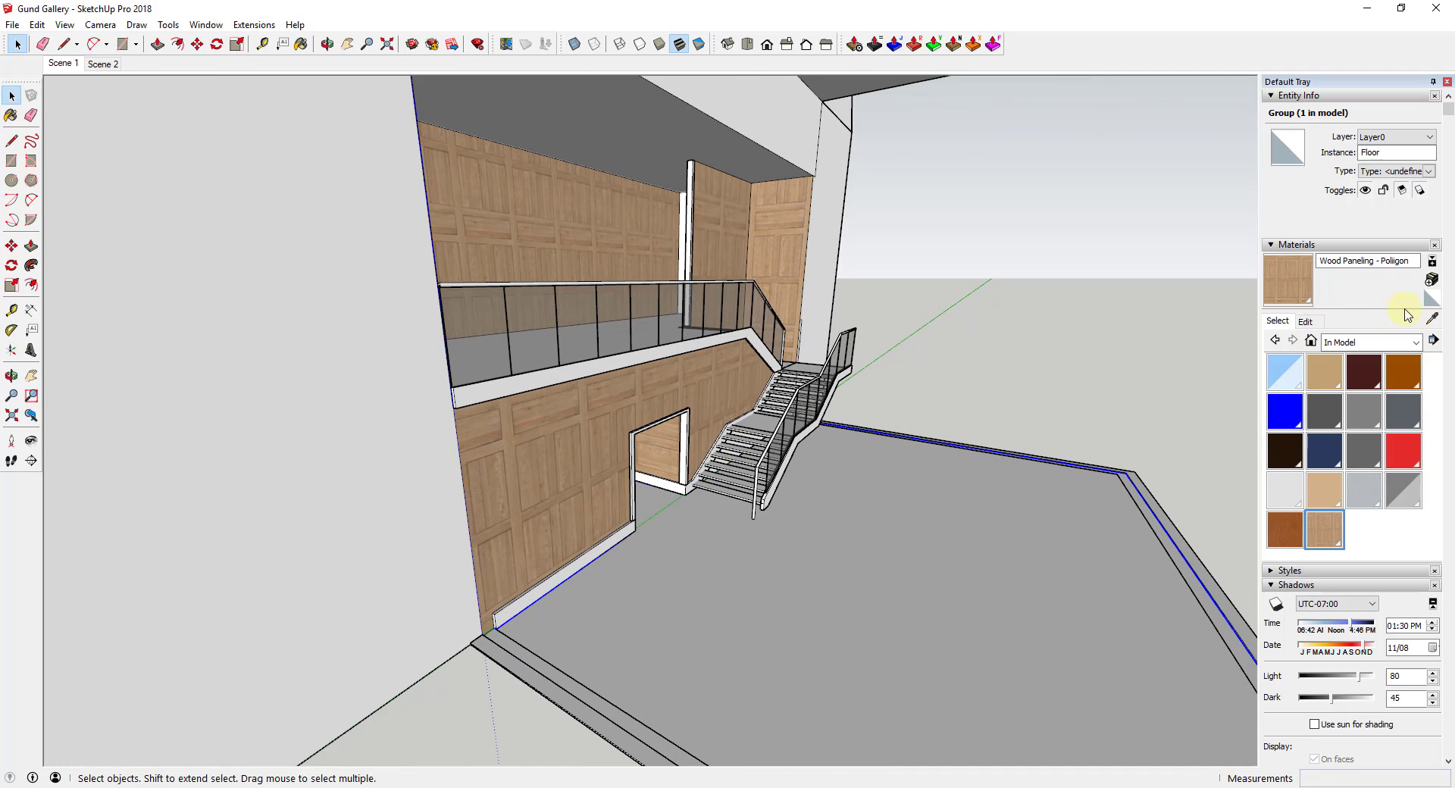
{"action": "left_click", "coordinate": [1431, 280]}
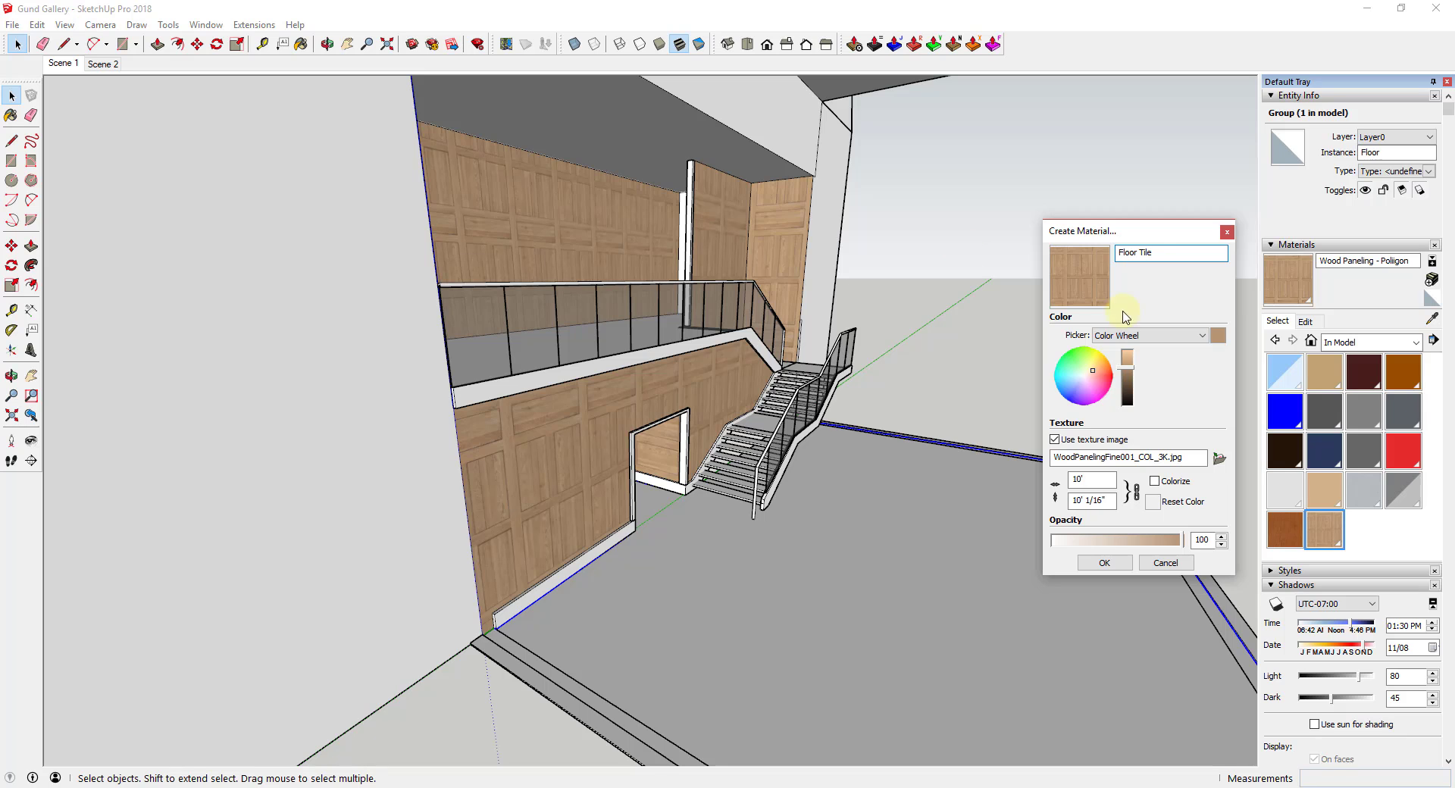
Create the Floor Tile material with the Tiles16_COL_VAR2_3K image from Poliigon's Tile > Tiles16 - Rectangular Woodlook > 3K folder
{"action": "left_click", "coordinate": [1216, 457]}
{"action": "left_click", "coordinate": [920, 232]}
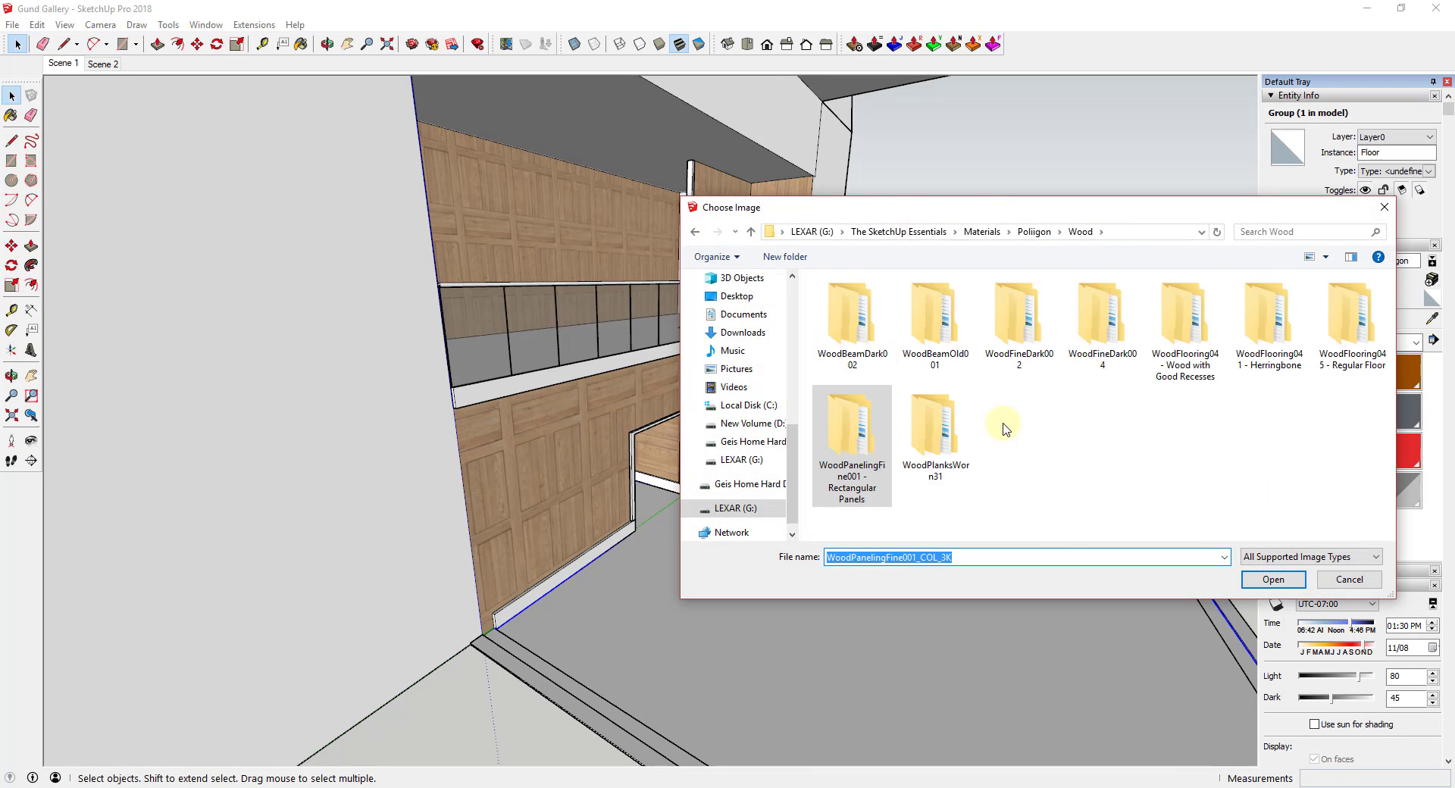
{"action": "left_click", "coordinate": [981, 232]}
{"action": "double_click", "coordinate": [872, 379]}
{"action": "scroll", "coordinate": [867, 416], "scroll_direction": "down", "scroll_amount": 2}
{"action": "double_click", "coordinate": [851, 484]}
{"action": "double_click", "coordinate": [938, 301]}
{"action": "double_click", "coordinate": [880, 301]}
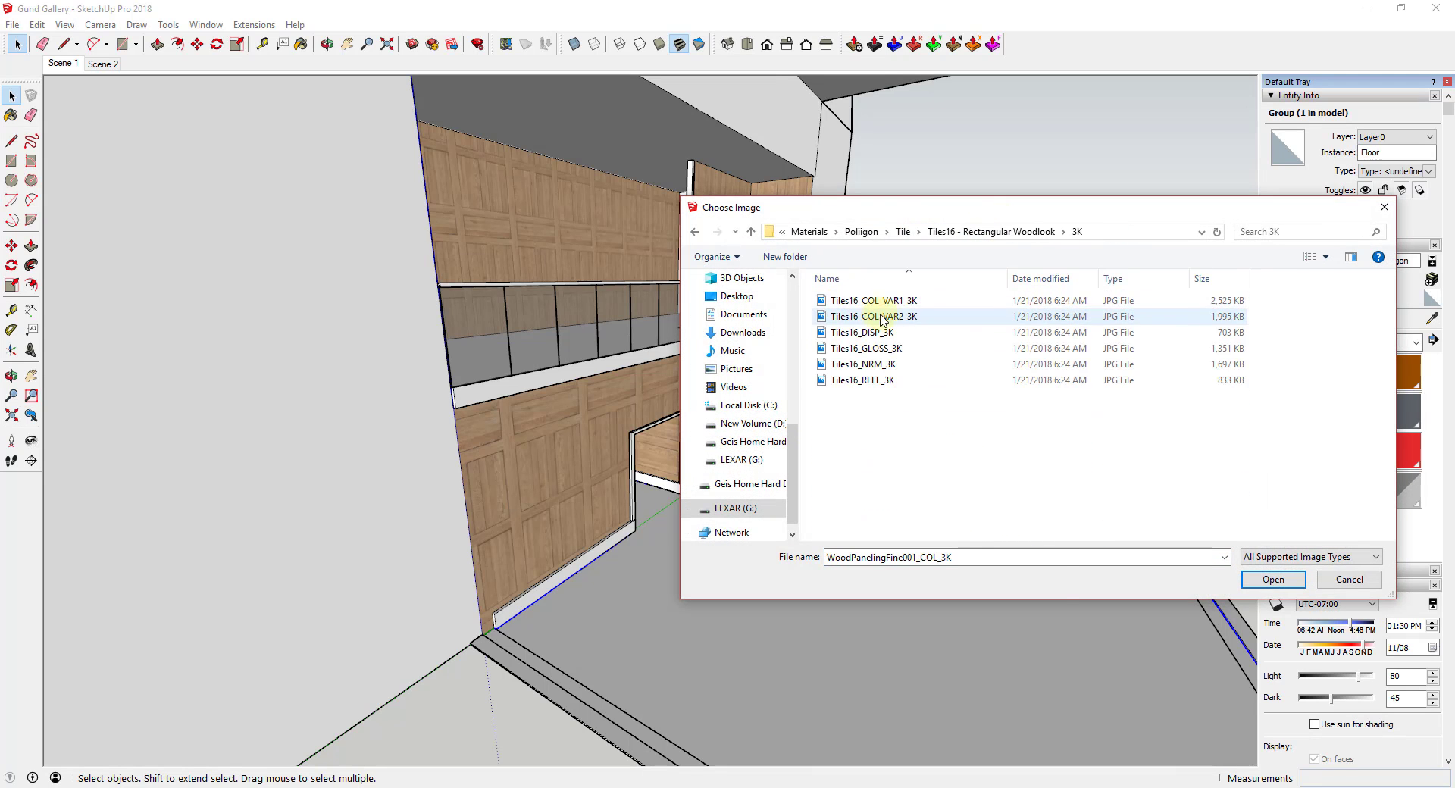
{"action": "right_click", "coordinate": [892, 457]}
{"action": "mouse_move", "coordinate": [947, 467]}
{"action": "left_click", "coordinate": [1108, 483]}
{"action": "left_click", "coordinate": [935, 308]}
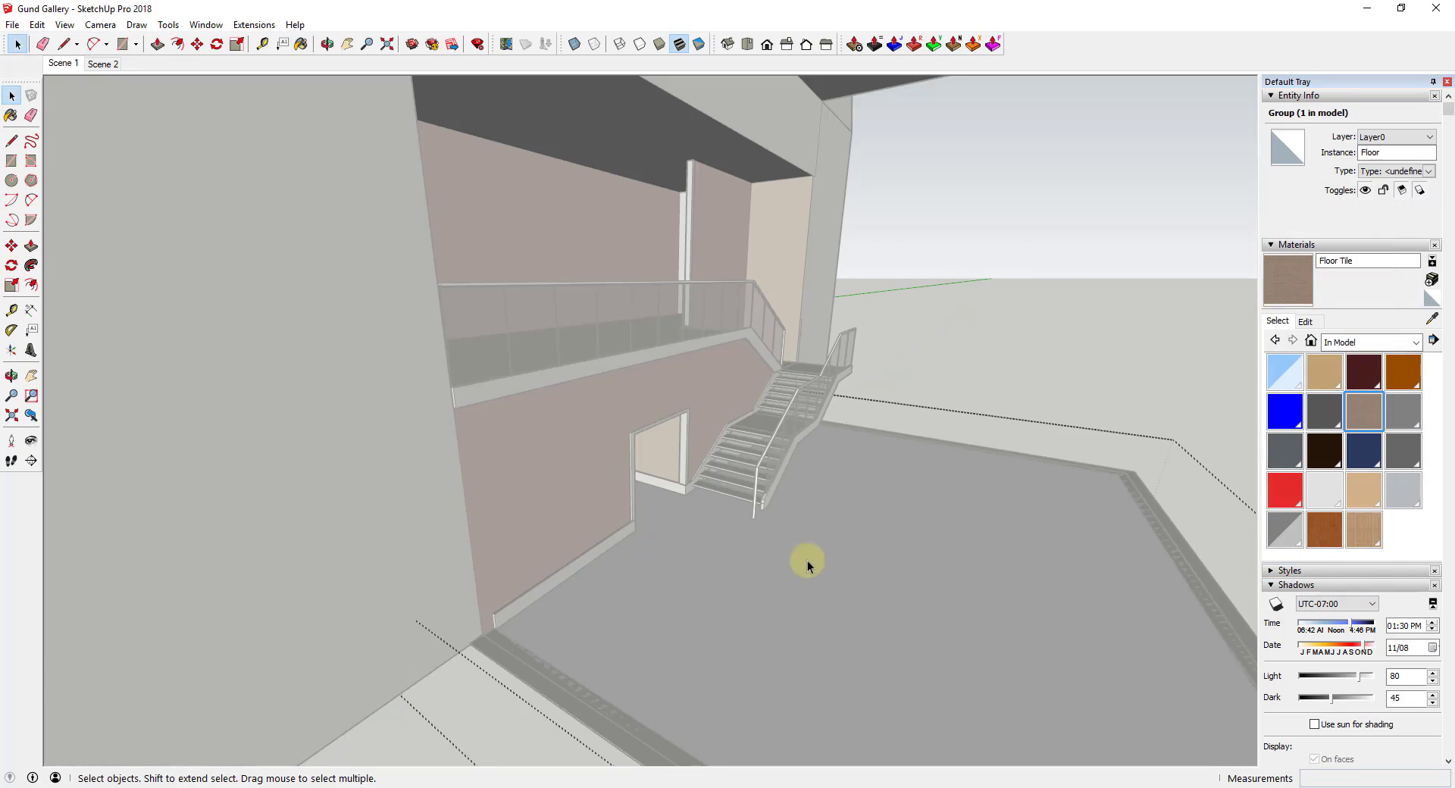
Paint the lobby floor's top face with the Floor Tile material
{"action": "key", "text": "b"}
{"action": "left_click", "coordinate": [886, 584]}
{"action": "key", "text": "space"}
{"action": "scroll", "coordinate": [907, 631], "scroll_direction": "up", "scroll_amount": 3}
{"action": "middle_click_drag", "start_coordinate": [907, 631], "coordinate": [916, 609]}
{"action": "scroll", "coordinate": [916, 609], "scroll_direction": "down", "scroll_amount": 3}
{"action": "scroll", "coordinate": [764, 677], "scroll_direction": "up", "scroll_amount": 5}
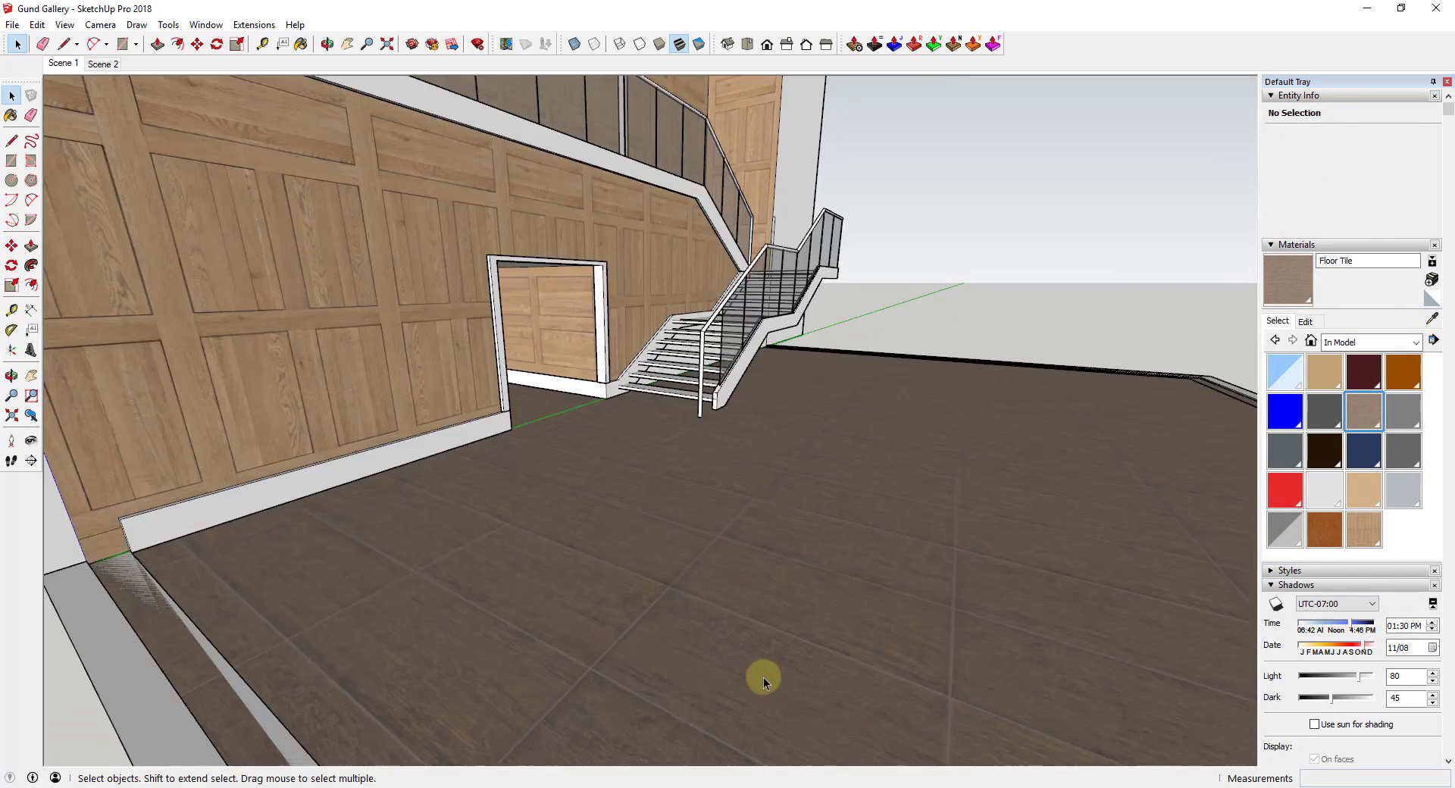
Open the floor group, sample its tile material, and set the texture width to 5'
{"action": "double_click", "coordinate": [789, 581]}
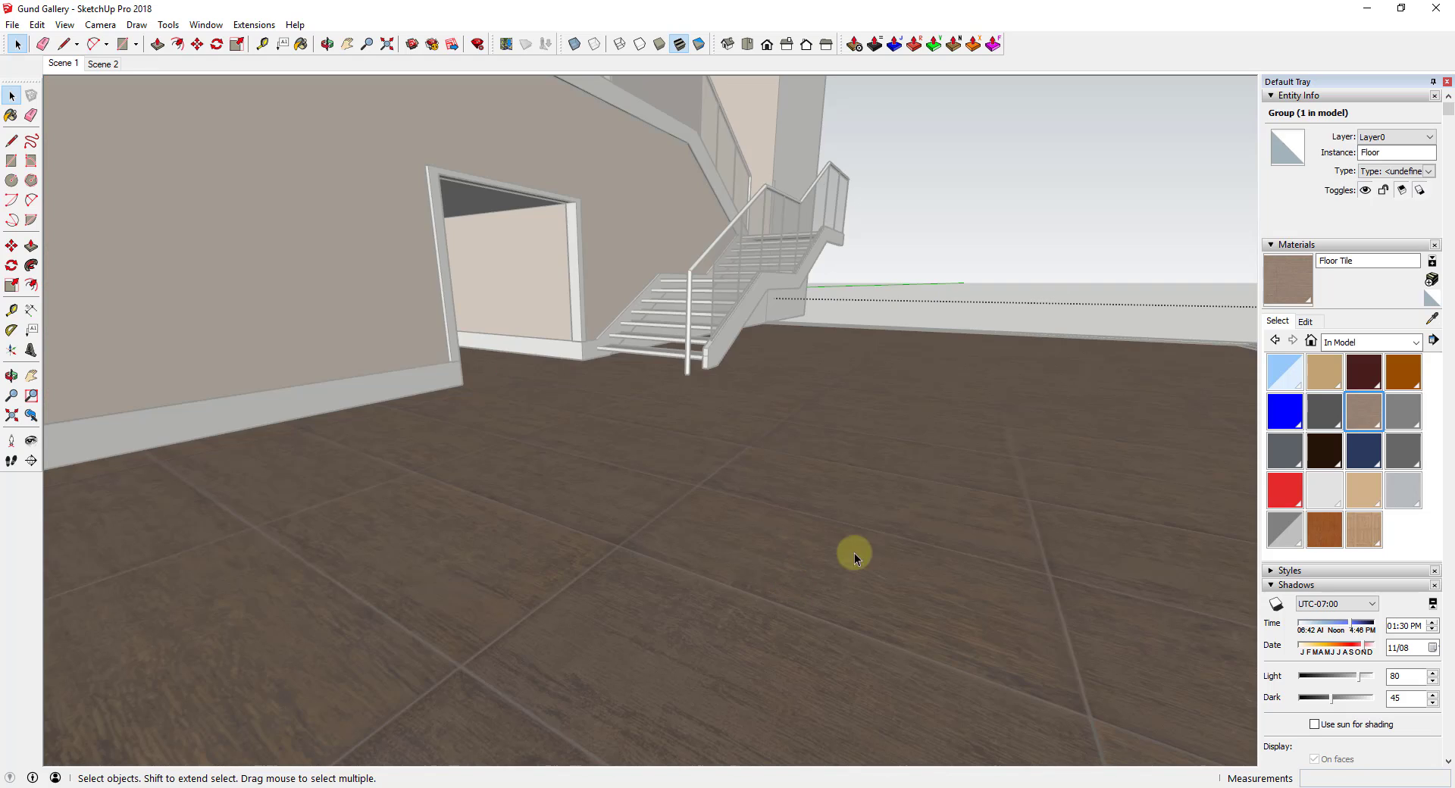
{"action": "left_click", "coordinate": [1433, 321]}
{"action": "left_click", "coordinate": [825, 526]}
{"action": "left_click", "coordinate": [1305, 321]}
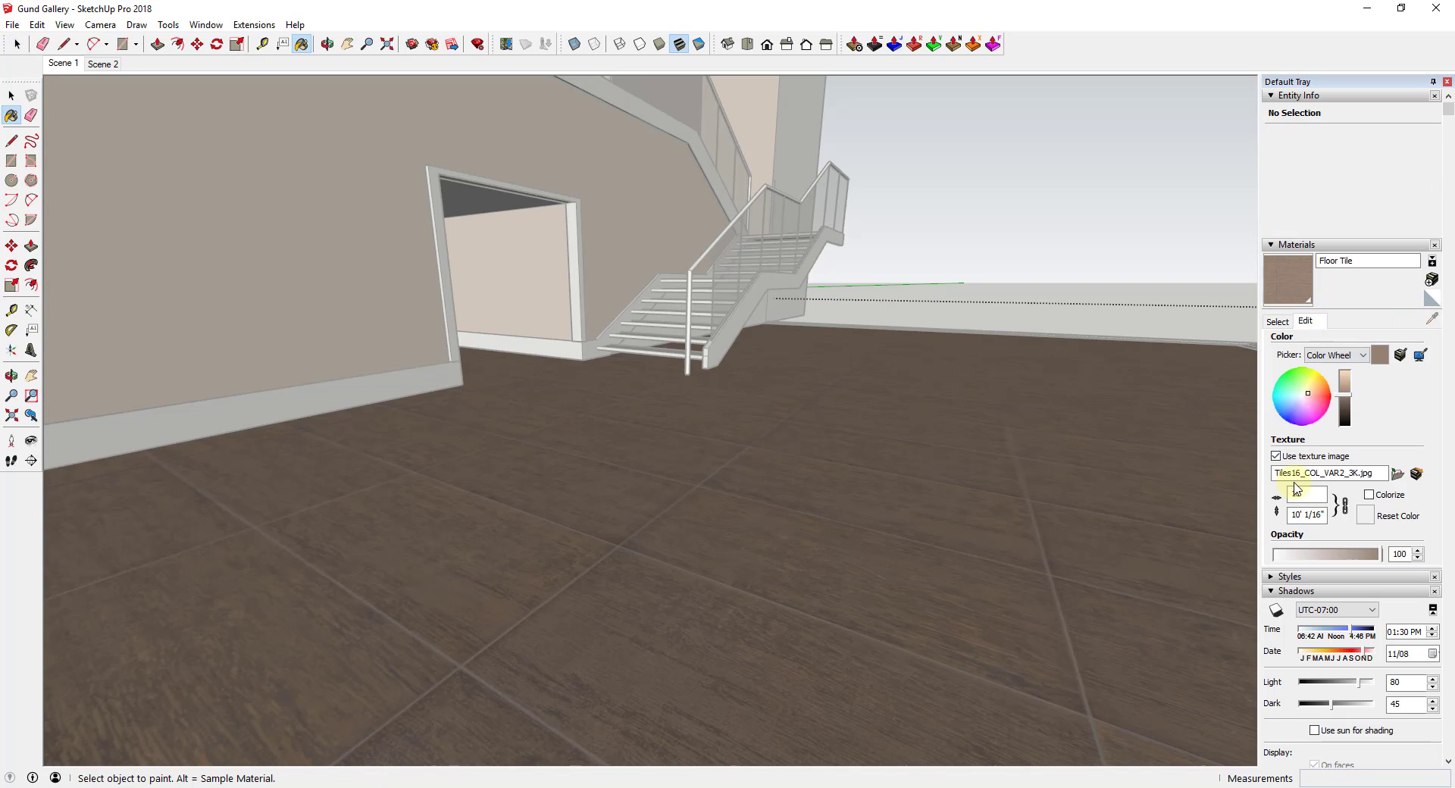
{"action": "left_click", "coordinate": [1298, 494]}
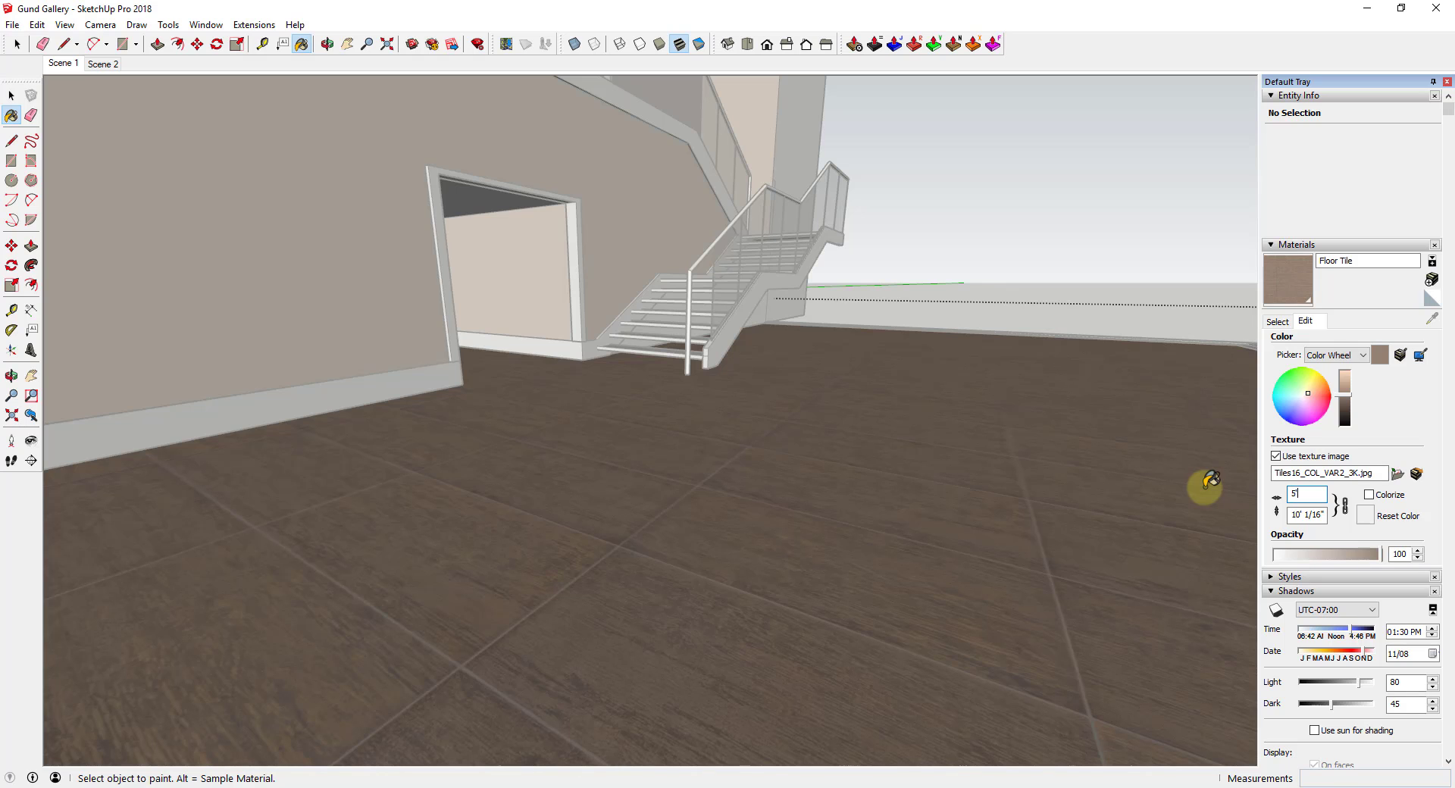
{"action": "type", "text": "5"}
{"action": "key", "text": "Return"}
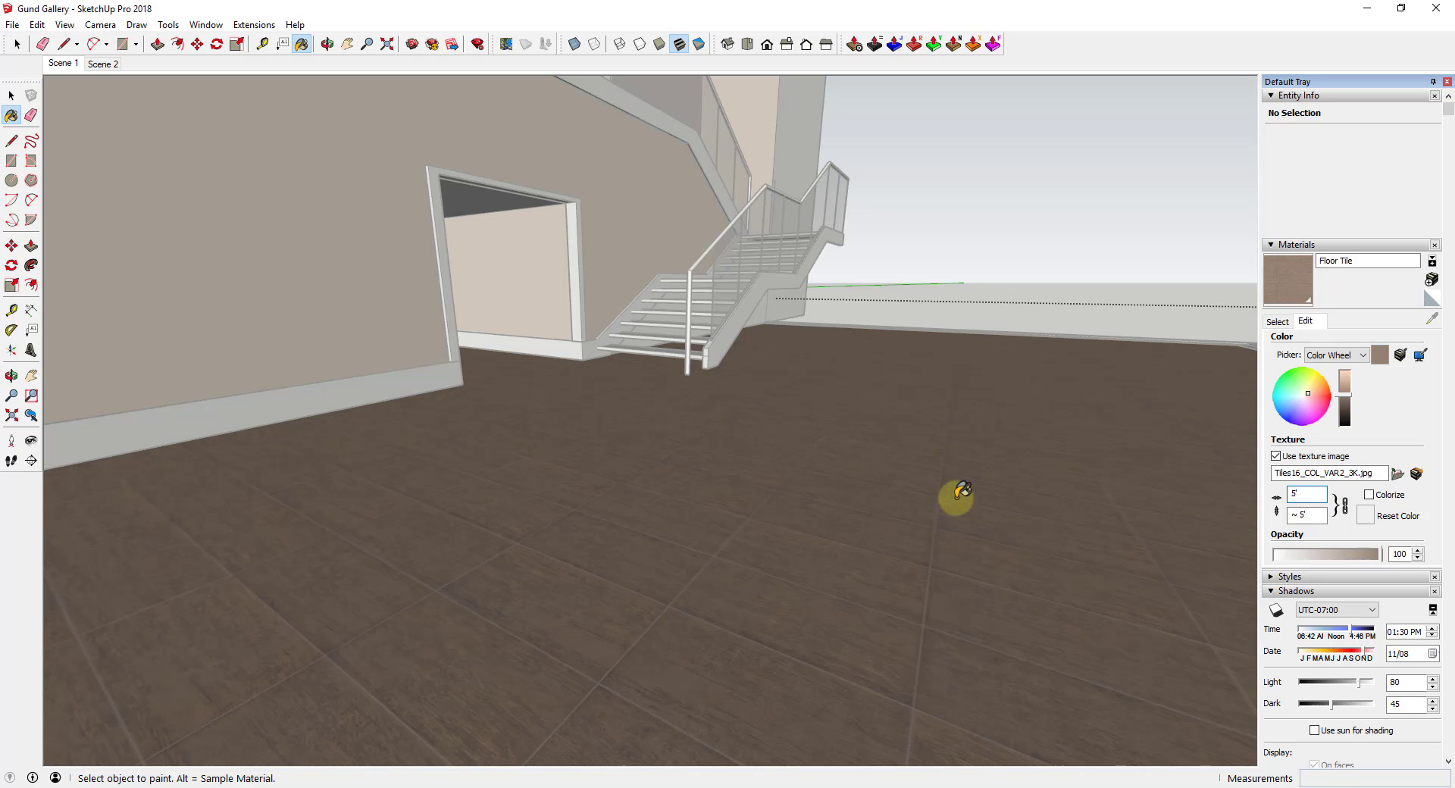
Rotate the tile texture on the floor face by 90 degrees, accept the position, and leave the floor group
{"action": "right_click", "coordinate": [880, 480]}
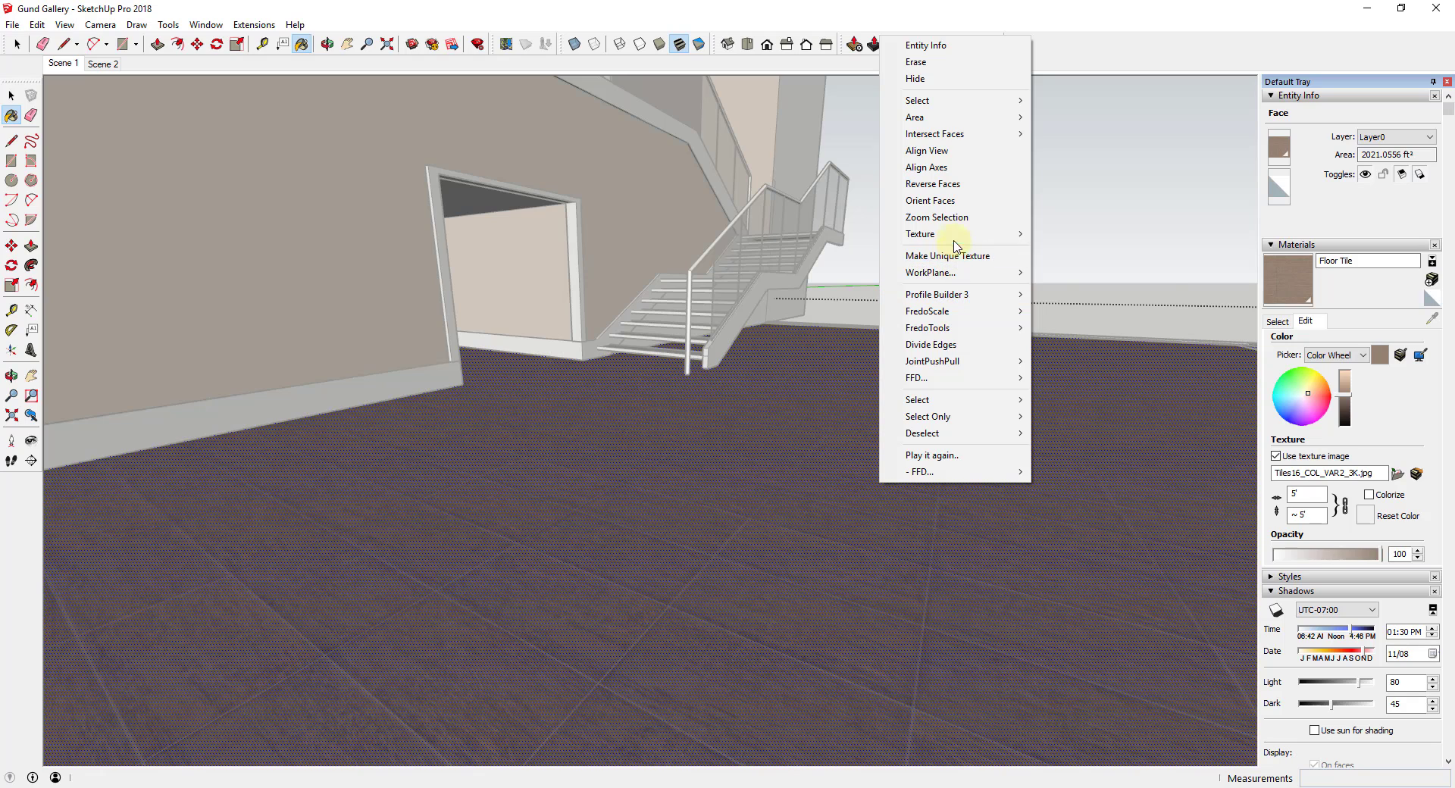
{"action": "mouse_move", "coordinate": [954, 237]}
{"action": "left_click", "coordinate": [1076, 235]}
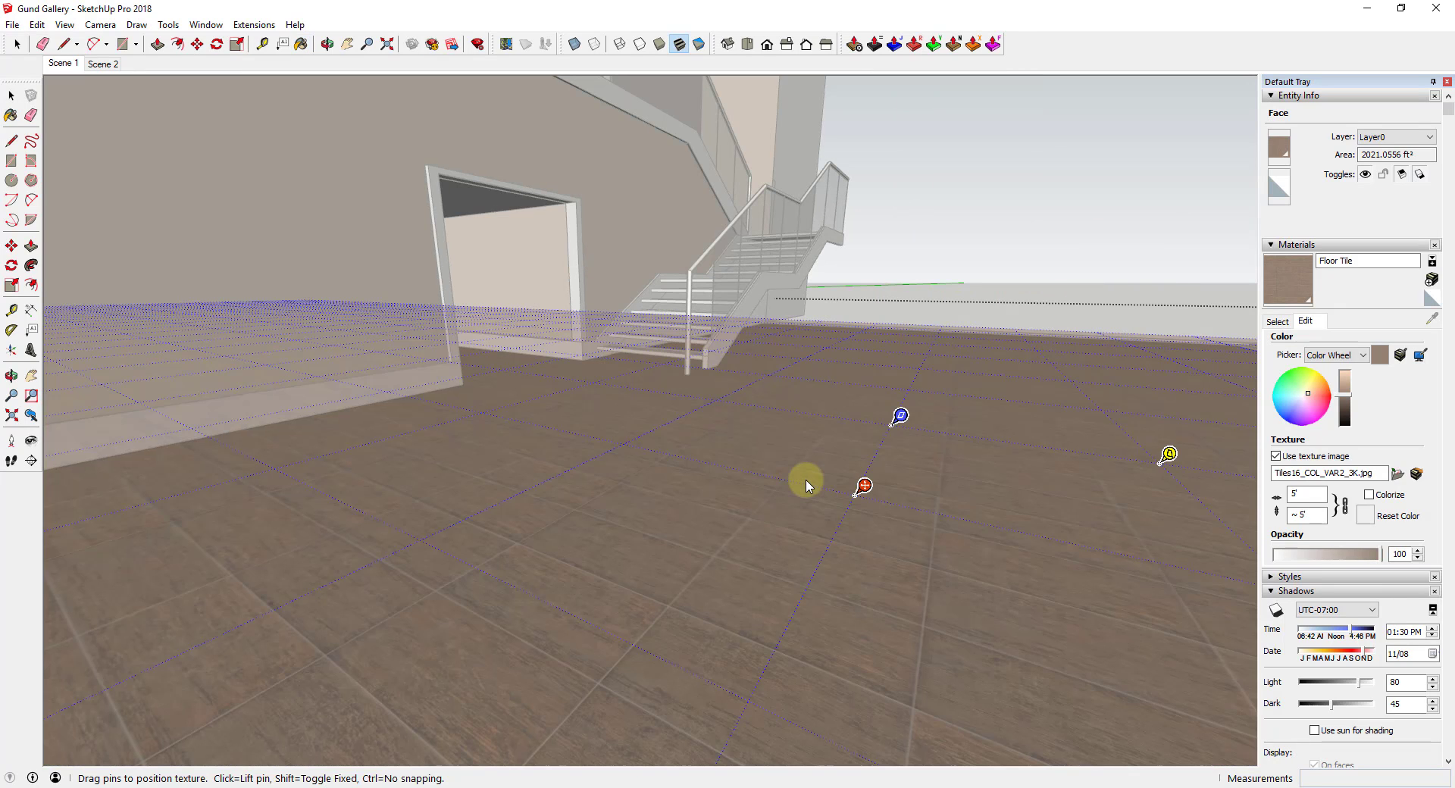
{"action": "right_click", "coordinate": [772, 463]}
{"action": "mouse_move", "coordinate": [814, 523]}
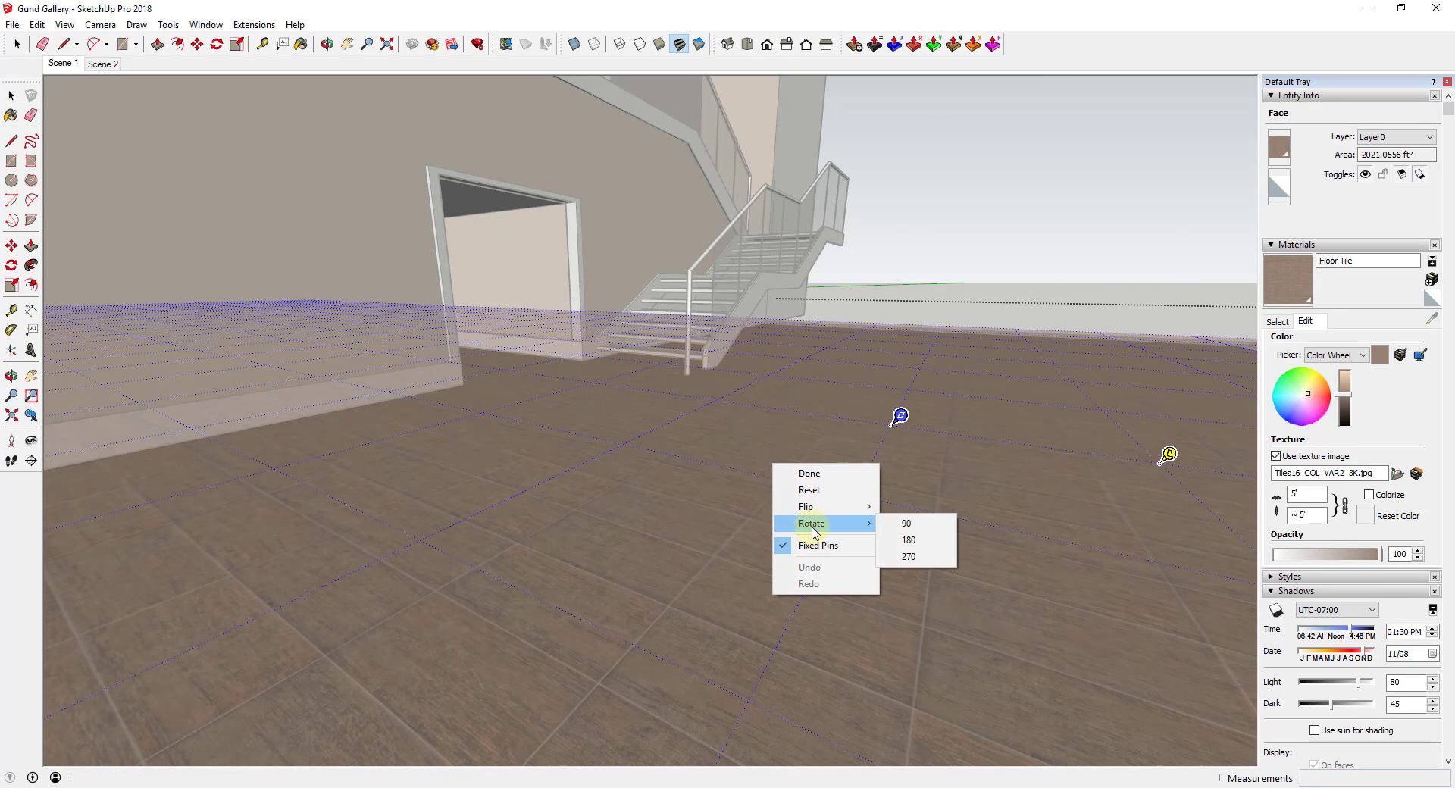
{"action": "left_click", "coordinate": [921, 525]}
{"action": "left_click", "coordinate": [1054, 448]}
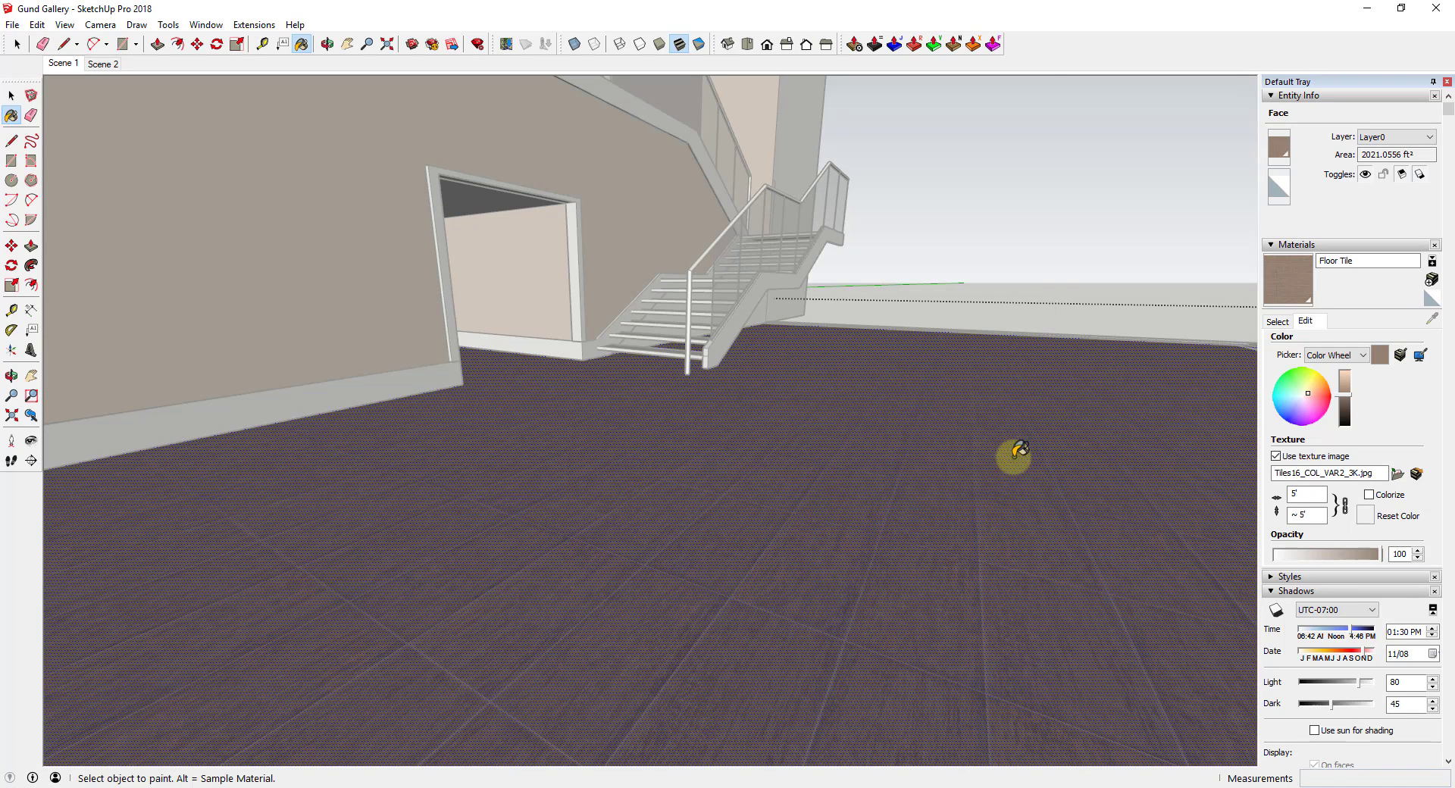
{"action": "mouse_move", "coordinate": [1013, 455]}
{"action": "middle_mouse_down"}
{"action": "mouse_move", "coordinate": [952, 478]}
{"action": "mouse_move", "coordinate": [1098, 552]}
{"action": "mouse_move", "coordinate": [1091, 534]}
{"action": "middle_mouse_up"}
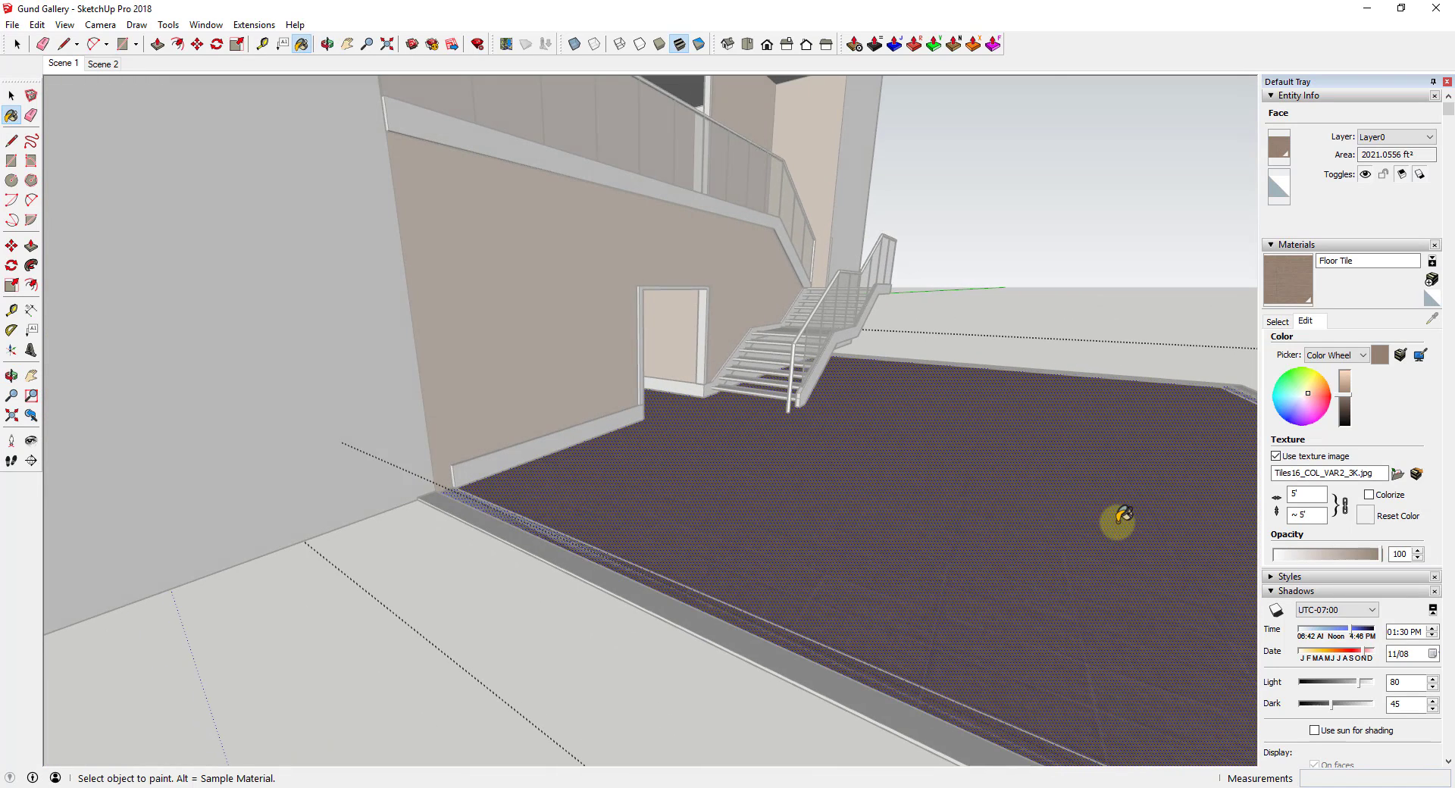
{"action": "key", "text": "space"}
{"action": "middle_click_drag", "start_coordinate": [1017, 315], "coordinate": [777, 329]}
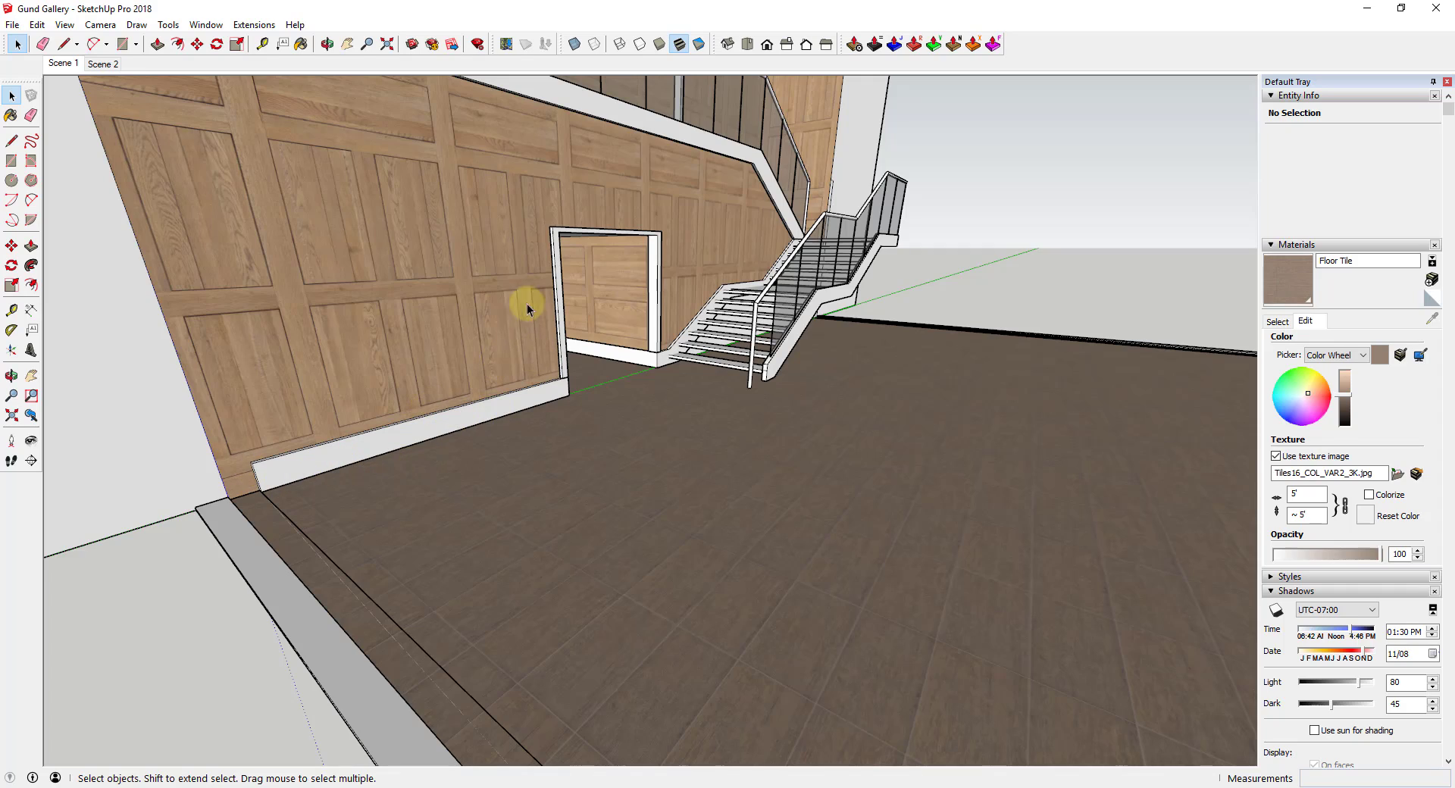
Open the staircase railing for editing, select its handrail group, and paint it with Aluminum from the Metal collection
{"action": "middle_click_drag", "start_coordinate": [873, 222], "coordinate": [848, 327]}
{"action": "scroll", "coordinate": [740, 432], "scroll_direction": "up", "scroll_amount": 6}
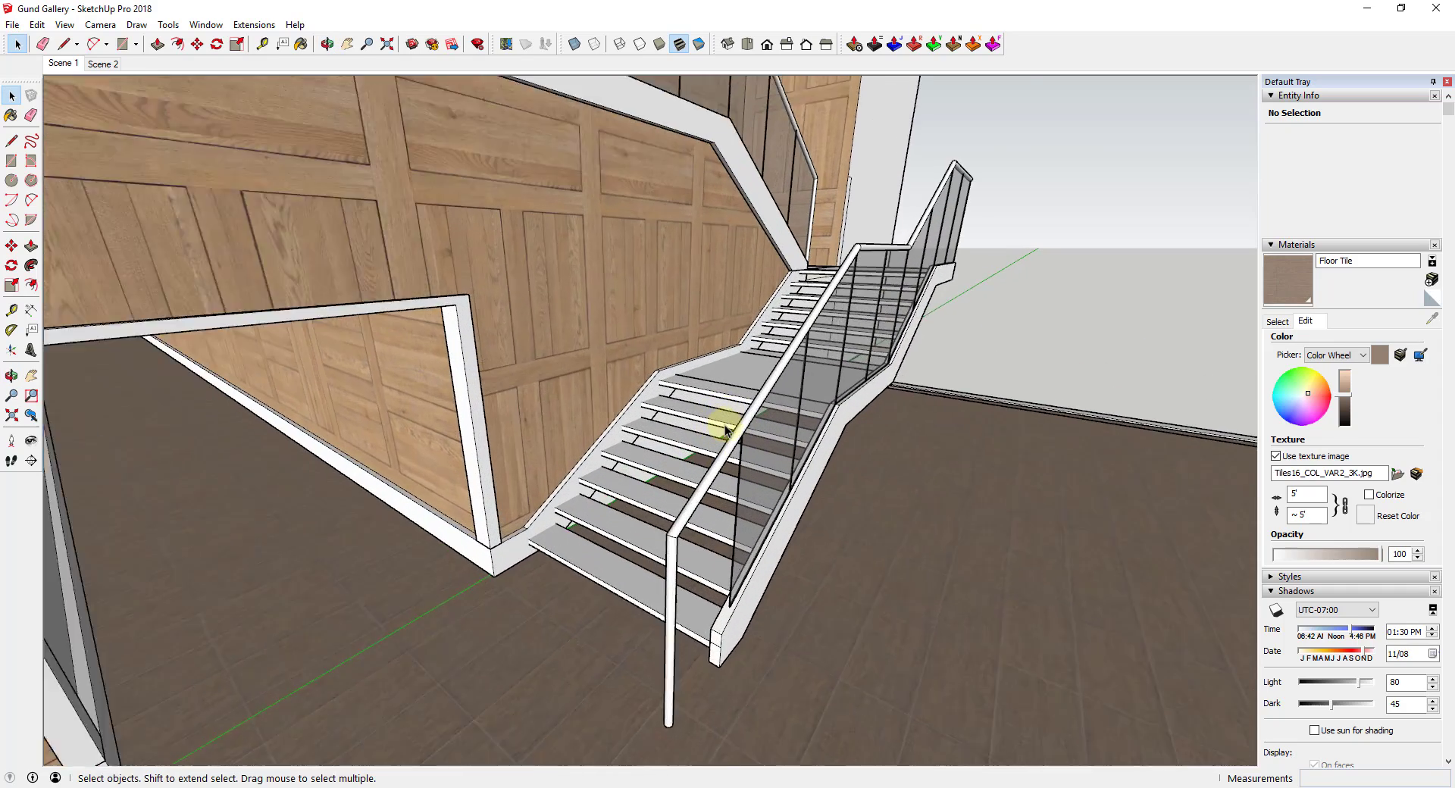
{"action": "left_click", "coordinate": [750, 438]}
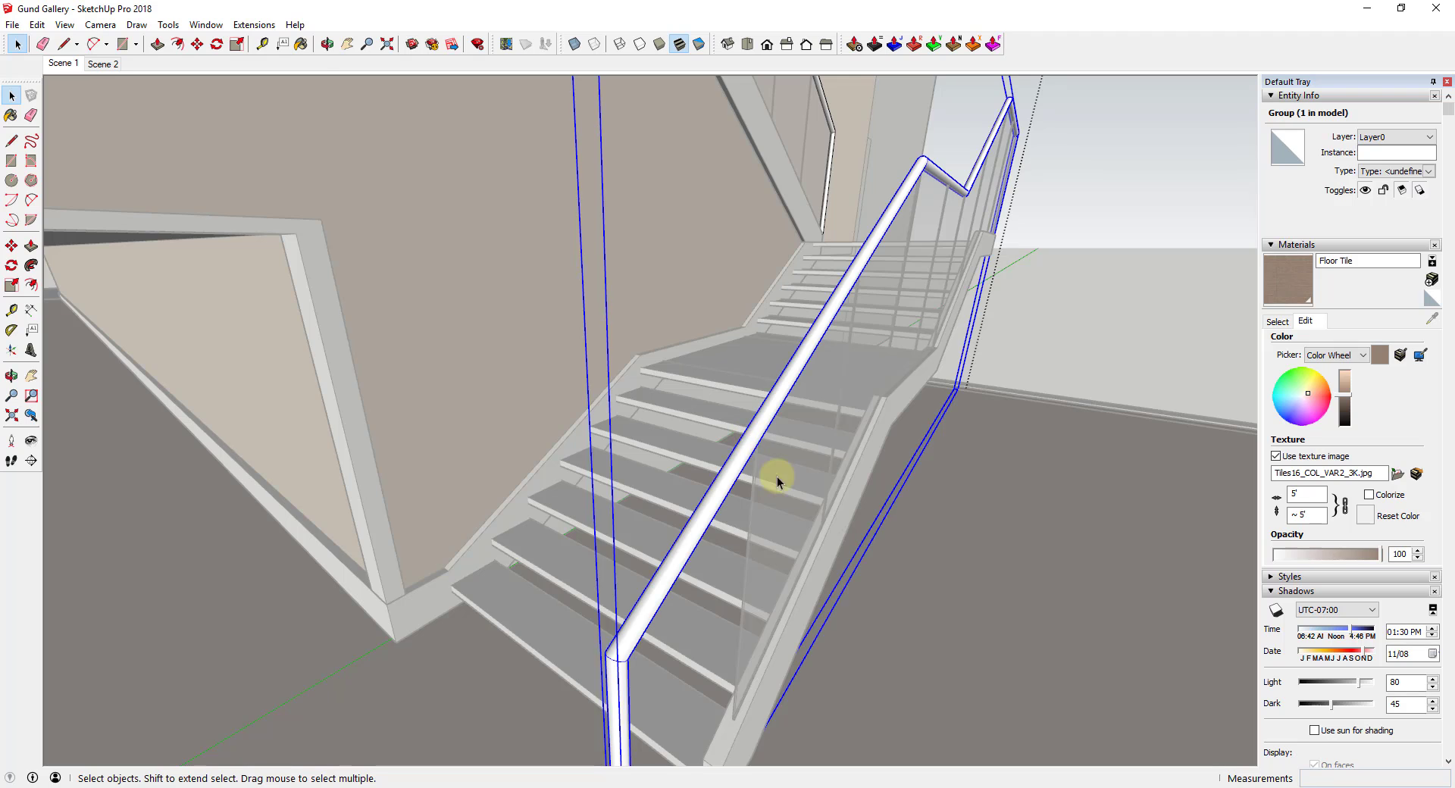
{"action": "middle_click_drag", "start_coordinate": [779, 477], "coordinate": [754, 485]}
{"action": "scroll", "coordinate": [754, 482], "scroll_direction": "down", "scroll_amount": 3}
{"action": "scroll", "coordinate": [850, 333], "scroll_direction": "up", "scroll_amount": 3}
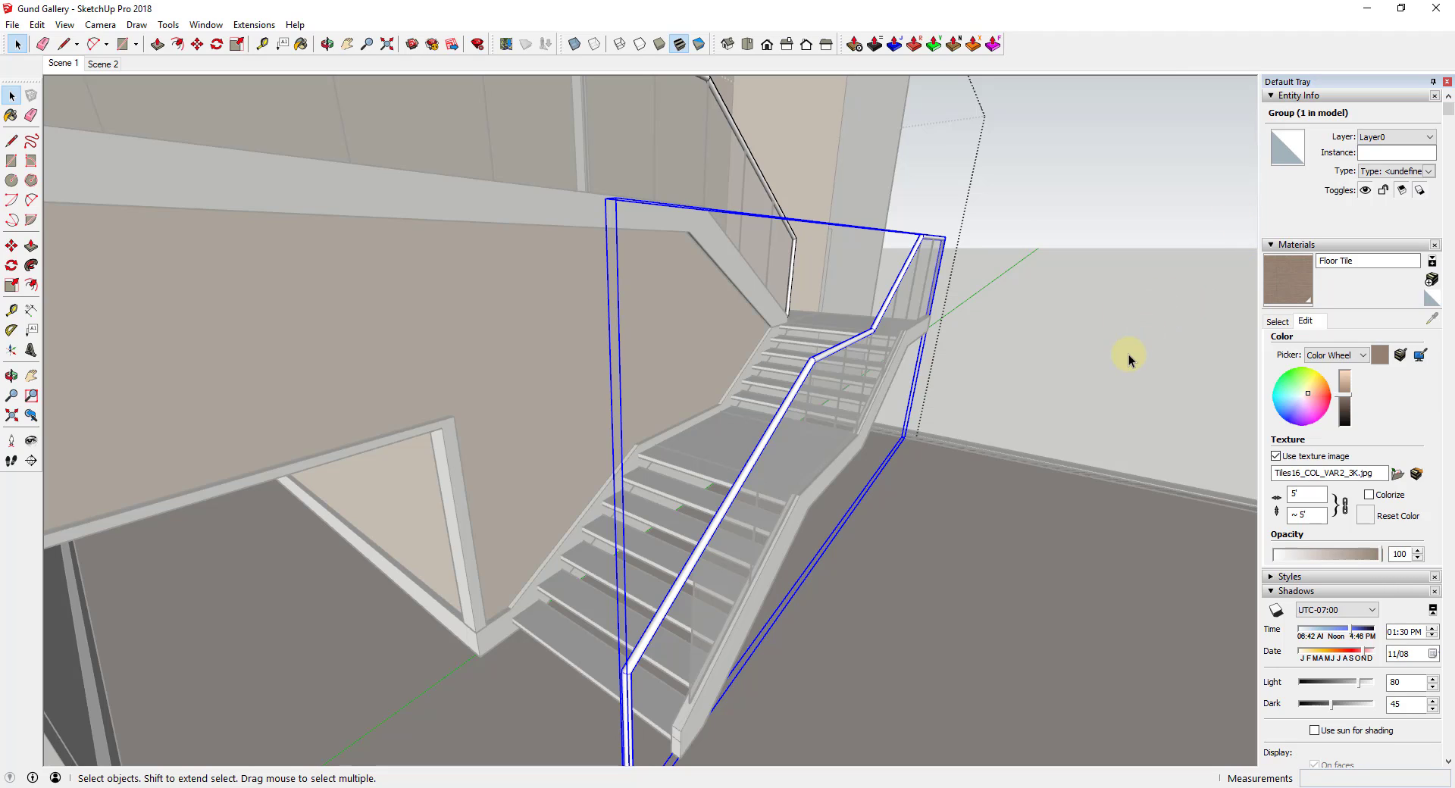
{"action": "middle_click_drag", "start_coordinate": [830, 506], "coordinate": [664, 582]}
{"action": "scroll", "coordinate": [666, 617], "scroll_direction": "up", "scroll_amount": 2}
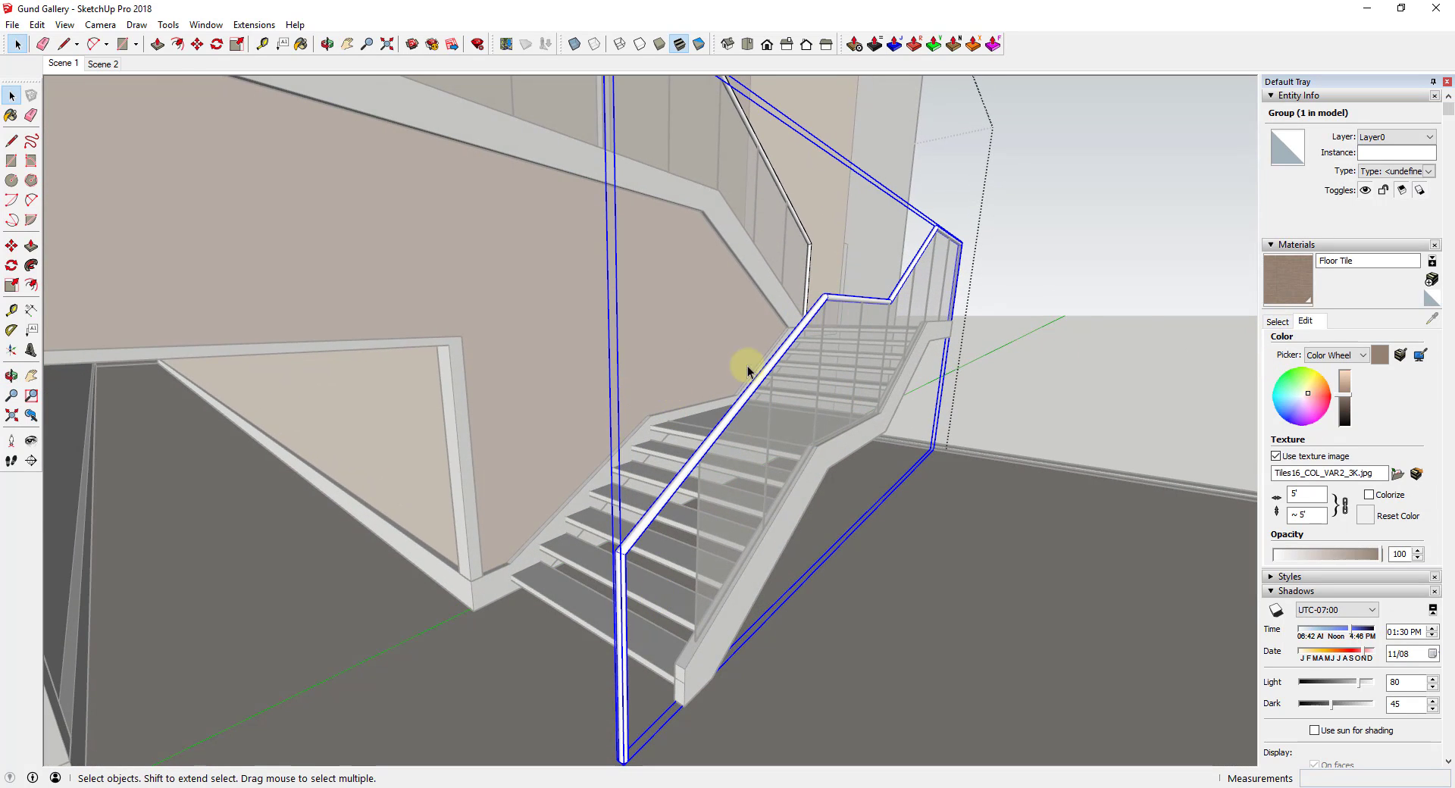
{"action": "left_click", "coordinate": [1277, 323]}
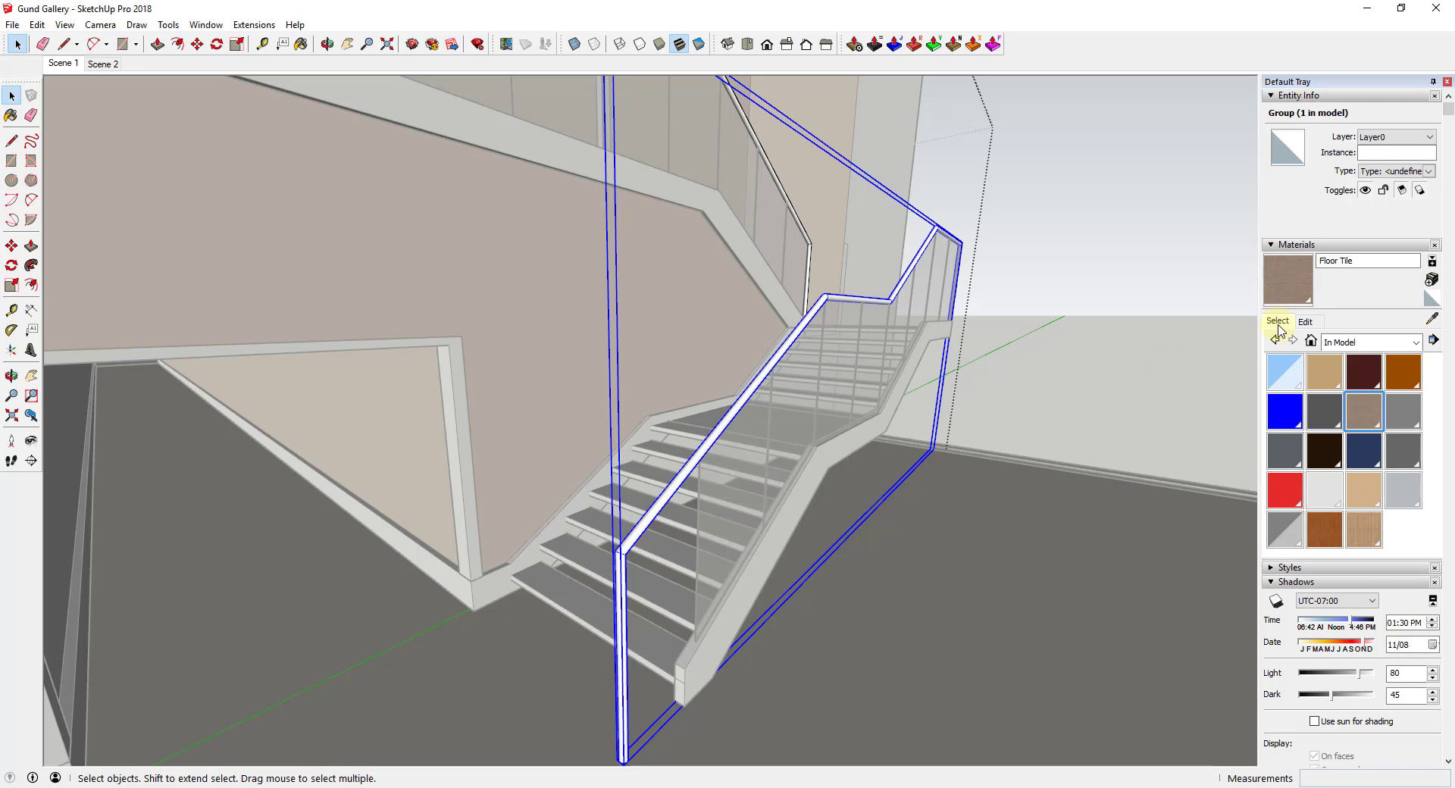
{"action": "left_click", "coordinate": [1343, 347]}
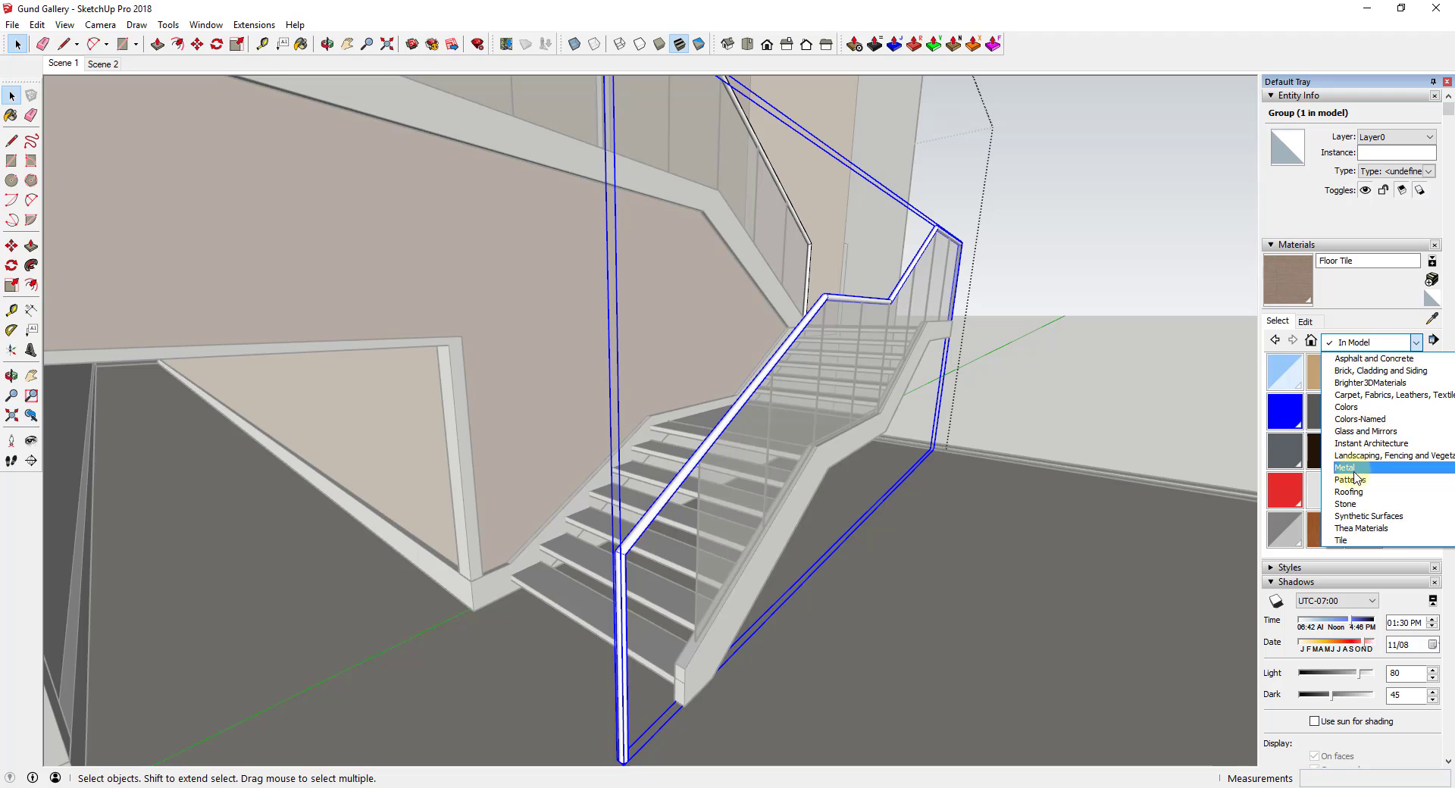
{"action": "left_click", "coordinate": [1356, 478]}
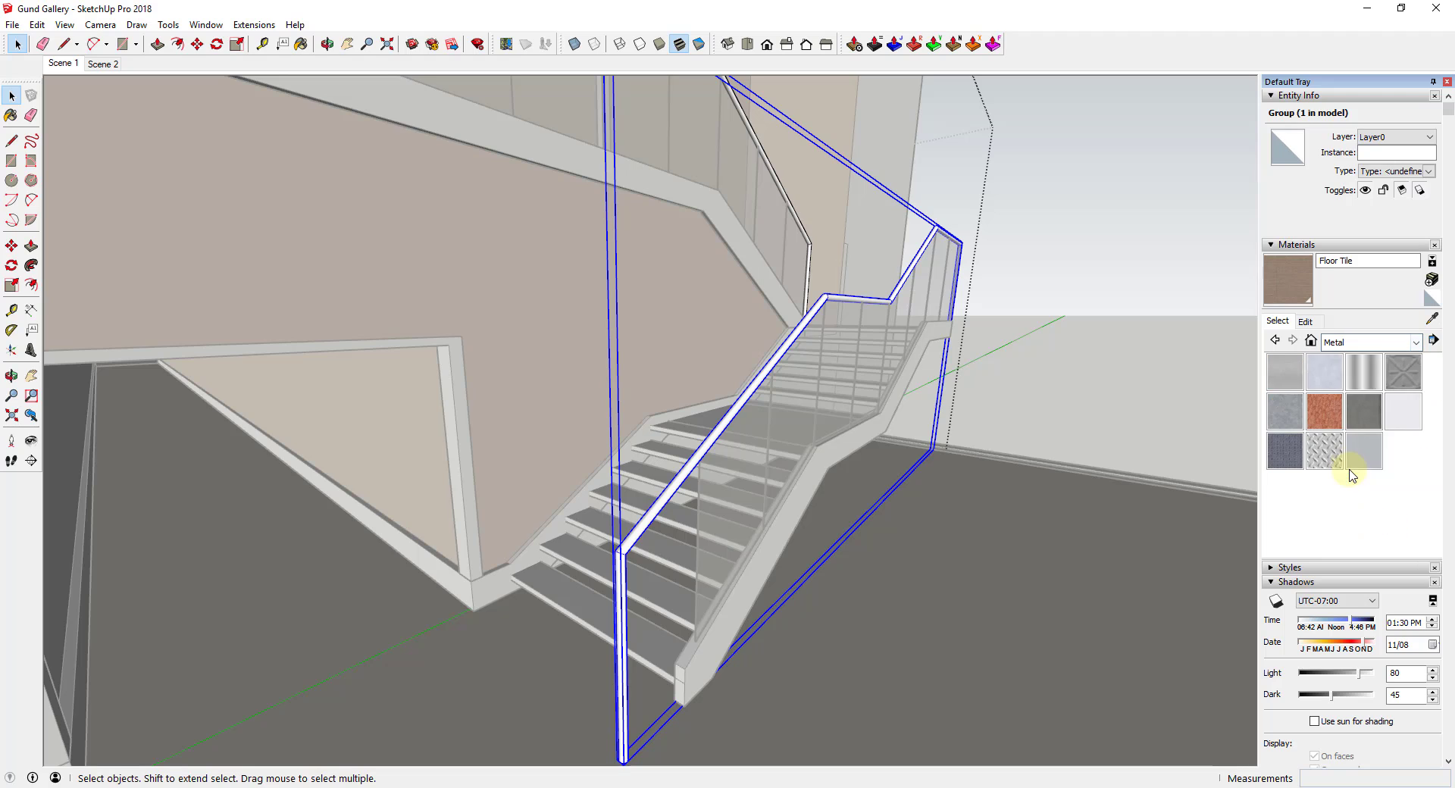
{"action": "left_click", "coordinate": [1285, 372]}
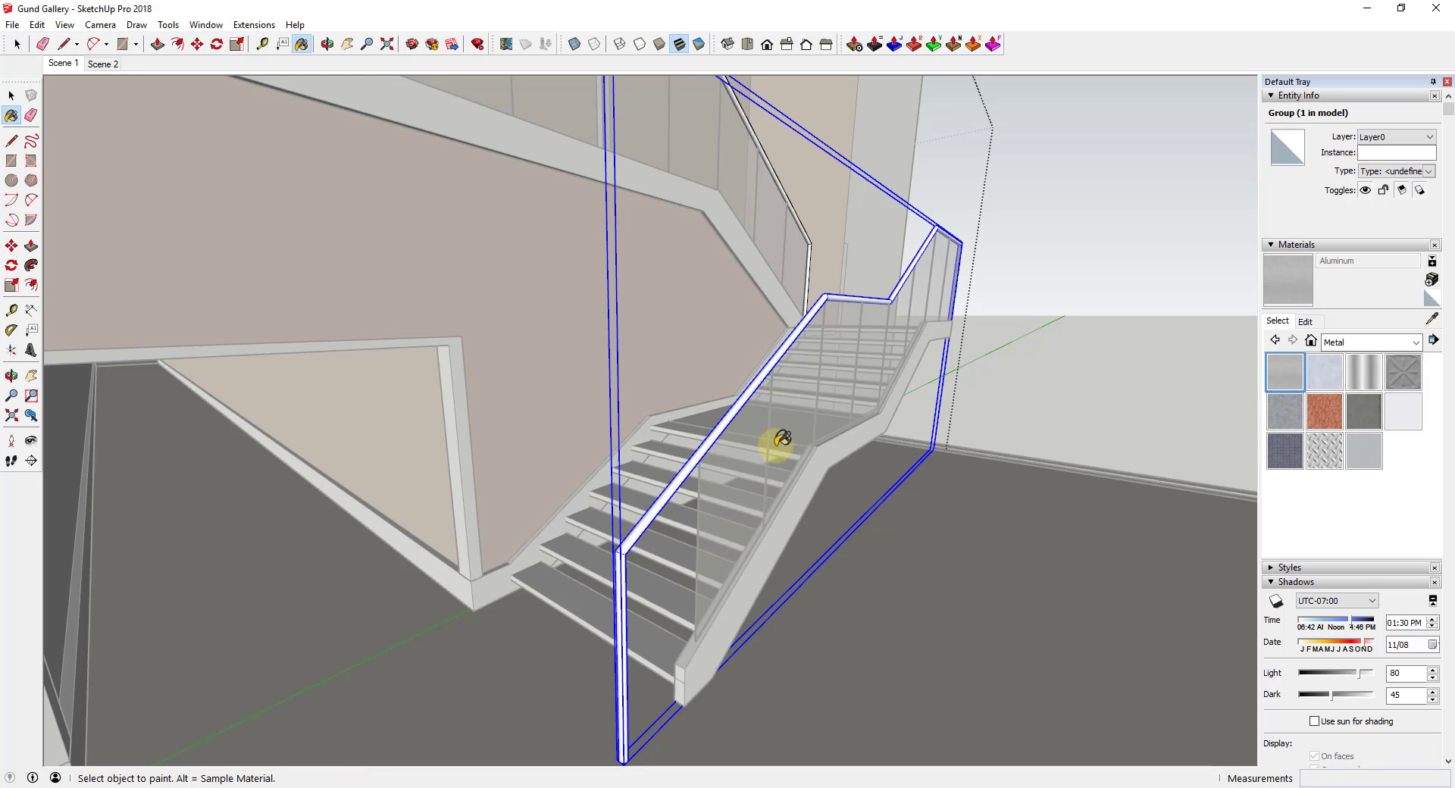
{"action": "left_click", "coordinate": [743, 394]}
Paint the upper balcony's handrail with the same Aluminum material
{"action": "middle_click_drag", "start_coordinate": [796, 396], "coordinate": [851, 578]}
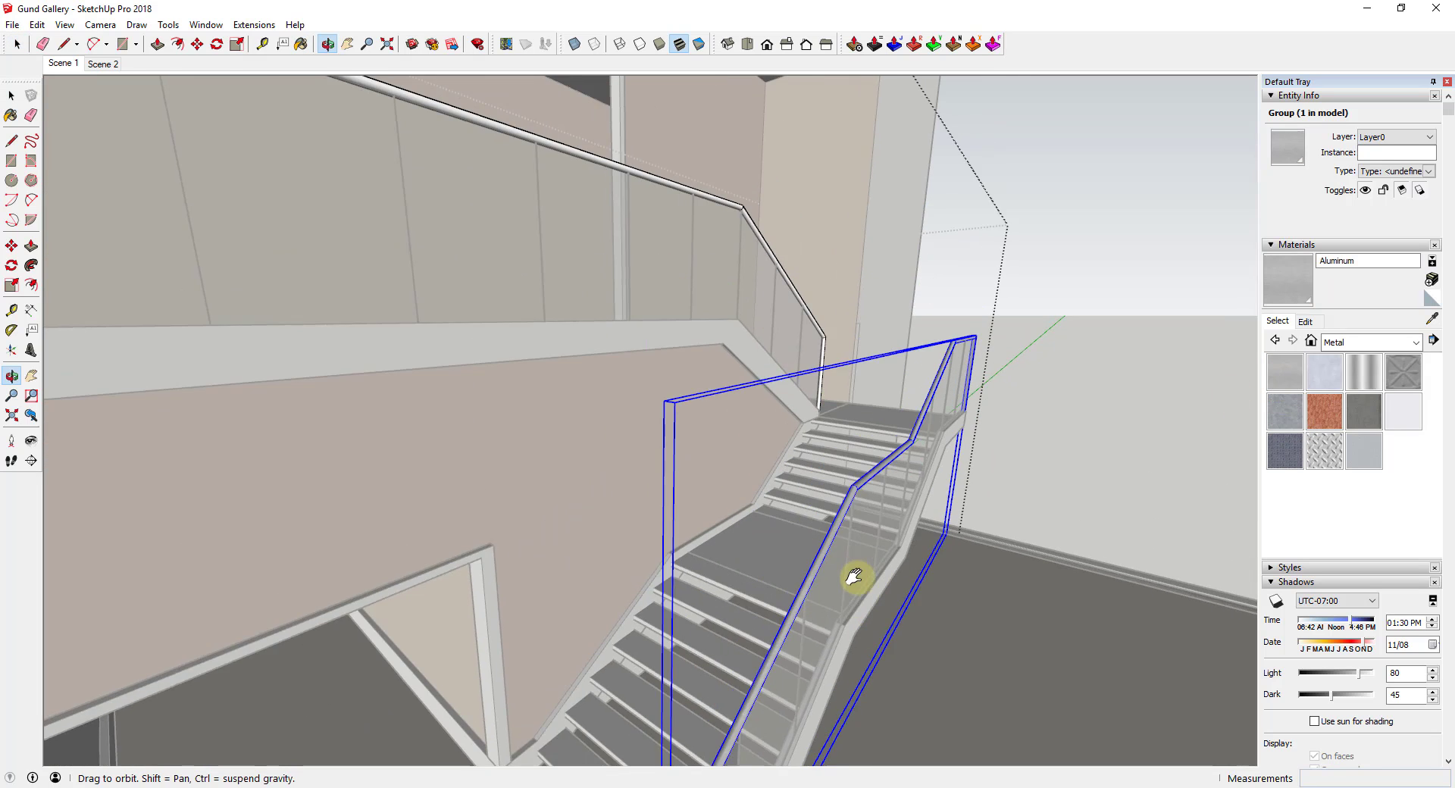
{"action": "scroll", "coordinate": [720, 227], "scroll_direction": "up", "scroll_amount": 5}
{"action": "left_click", "coordinate": [732, 204]}
{"action": "scroll", "coordinate": [857, 298], "scroll_direction": "down", "scroll_amount": 5}
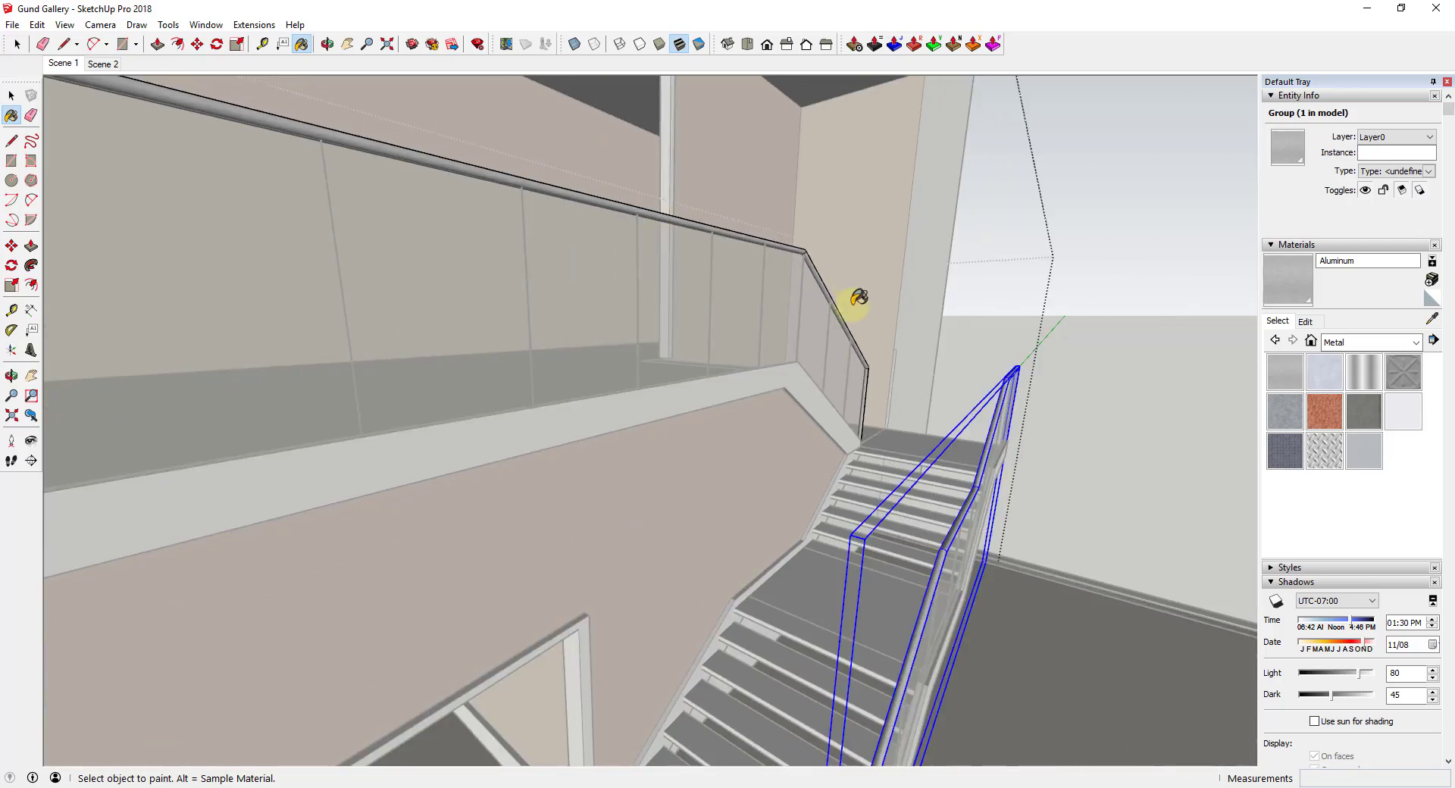
Leave the railing group and paint the staircase's outer stringer with the same Aluminum material
{"action": "mouse_move", "coordinate": [857, 298]}
{"action": "middle_mouse_down"}
{"action": "mouse_move", "coordinate": [961, 481]}
{"action": "mouse_move", "coordinate": [895, 431]}
{"action": "middle_mouse_up"}
{"action": "key", "text": "space"}
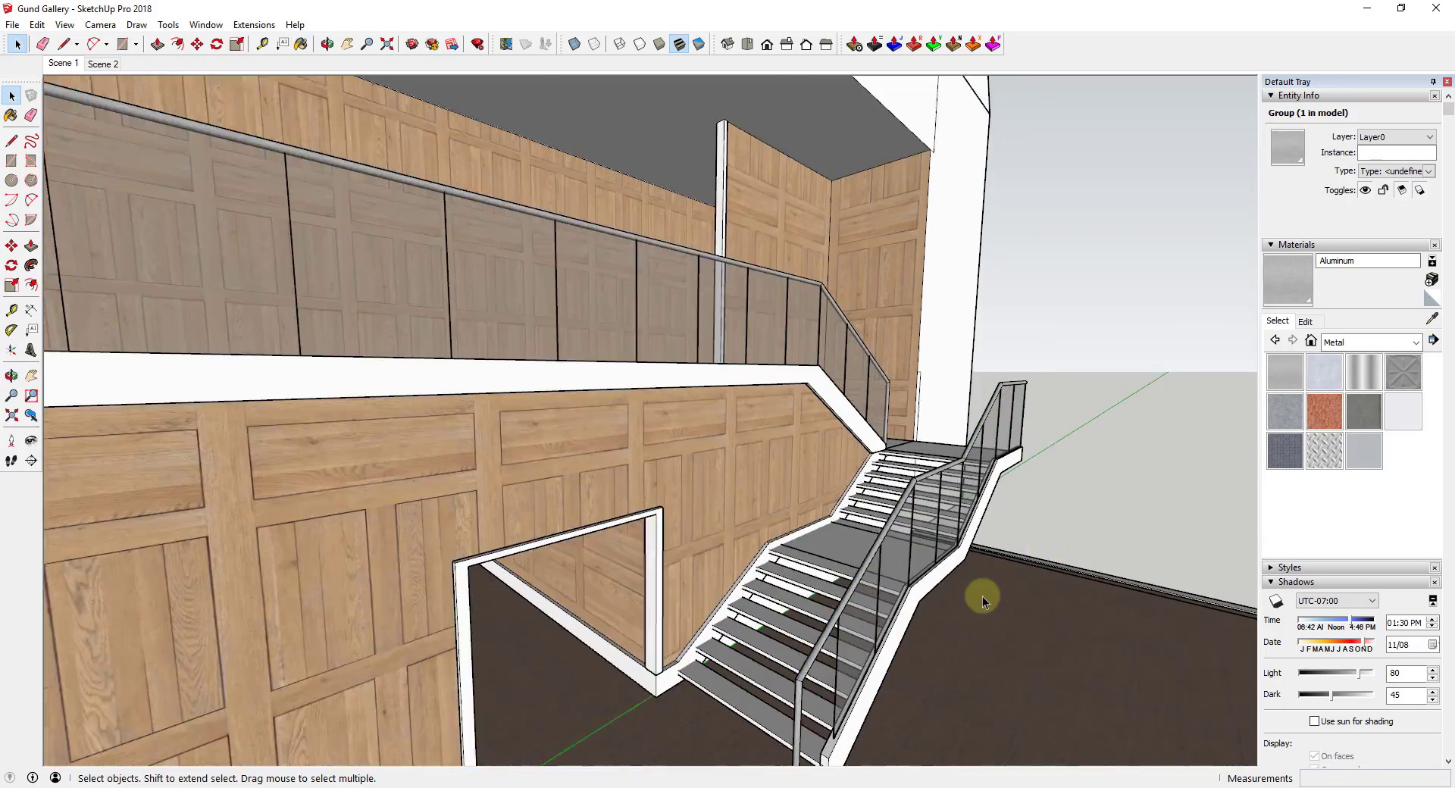
{"action": "middle_click_drag", "start_coordinate": [982, 595], "coordinate": [913, 482]}
{"action": "scroll", "coordinate": [879, 523], "scroll_direction": "up", "scroll_amount": 3}
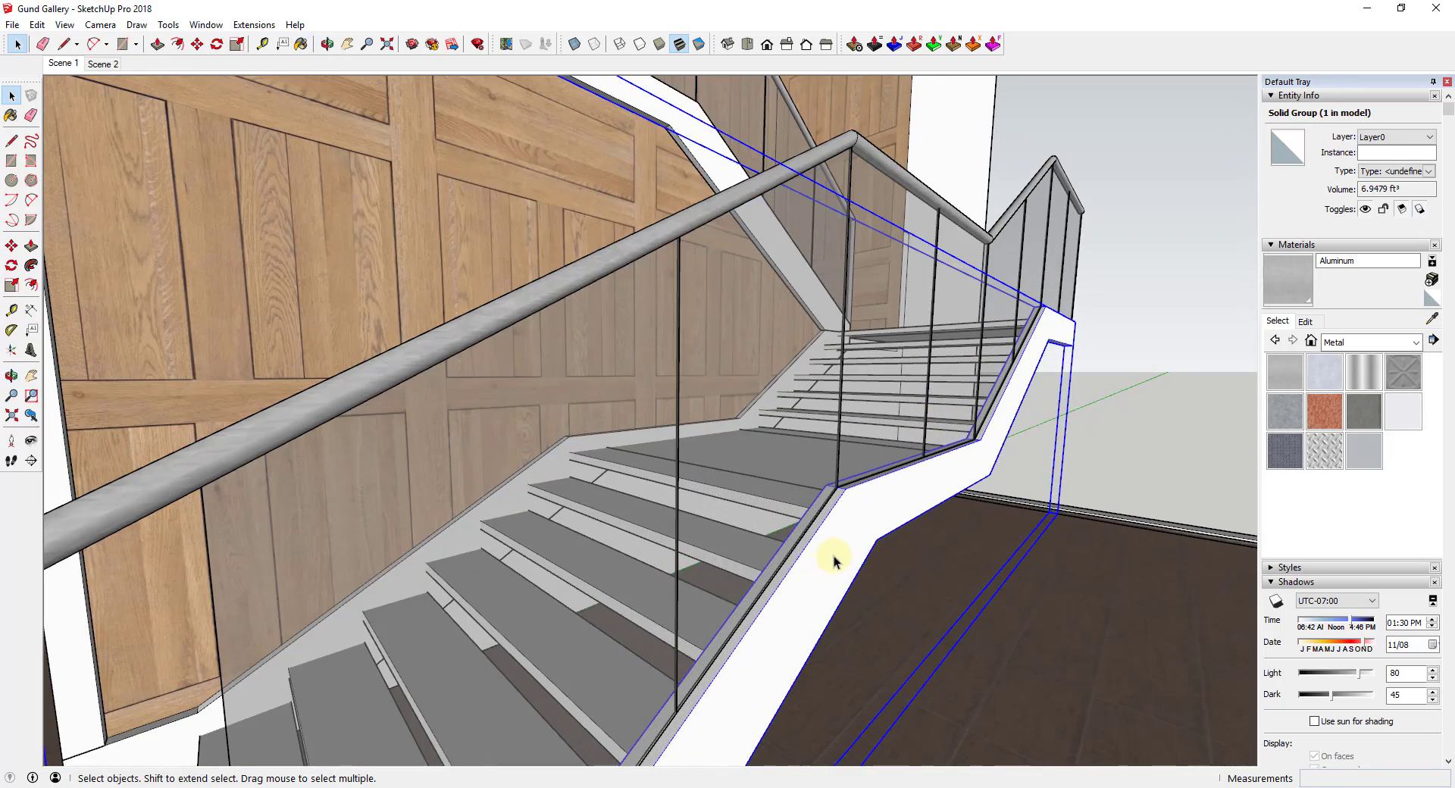
{"action": "scroll", "coordinate": [859, 565], "scroll_direction": "down", "scroll_amount": 3}
{"action": "middle_click_drag", "start_coordinate": [861, 568], "coordinate": [816, 552]}
{"action": "left_click", "coordinate": [1260, 276]}
{"action": "left_click", "coordinate": [806, 575]}
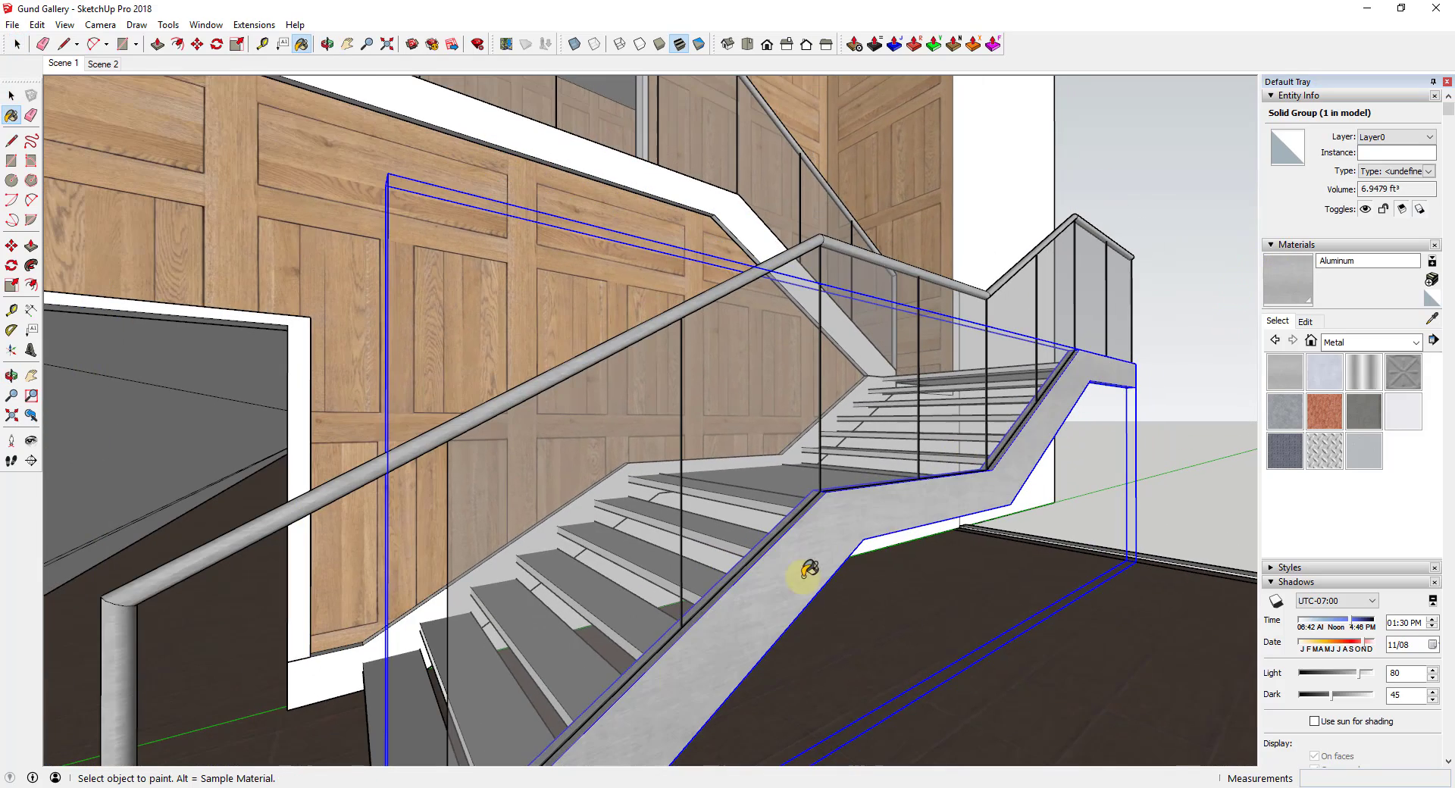
{"action": "key", "text": "space"}
Paint the upper balcony's edge band with Aluminum and clear the selection
{"action": "scroll", "coordinate": [763, 672], "scroll_direction": "up", "scroll_amount": 5}
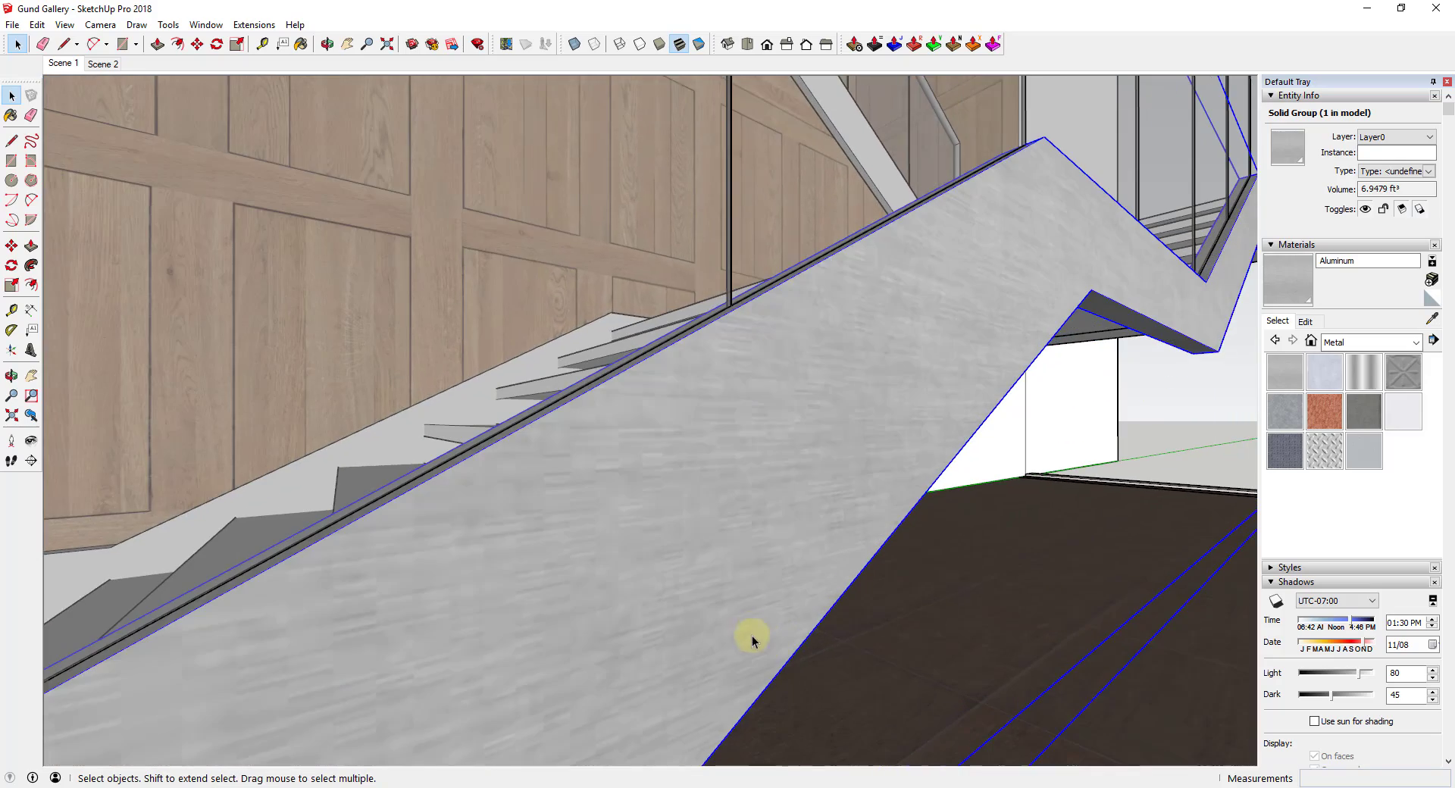
{"action": "scroll", "coordinate": [935, 347], "scroll_direction": "down", "scroll_amount": 5}
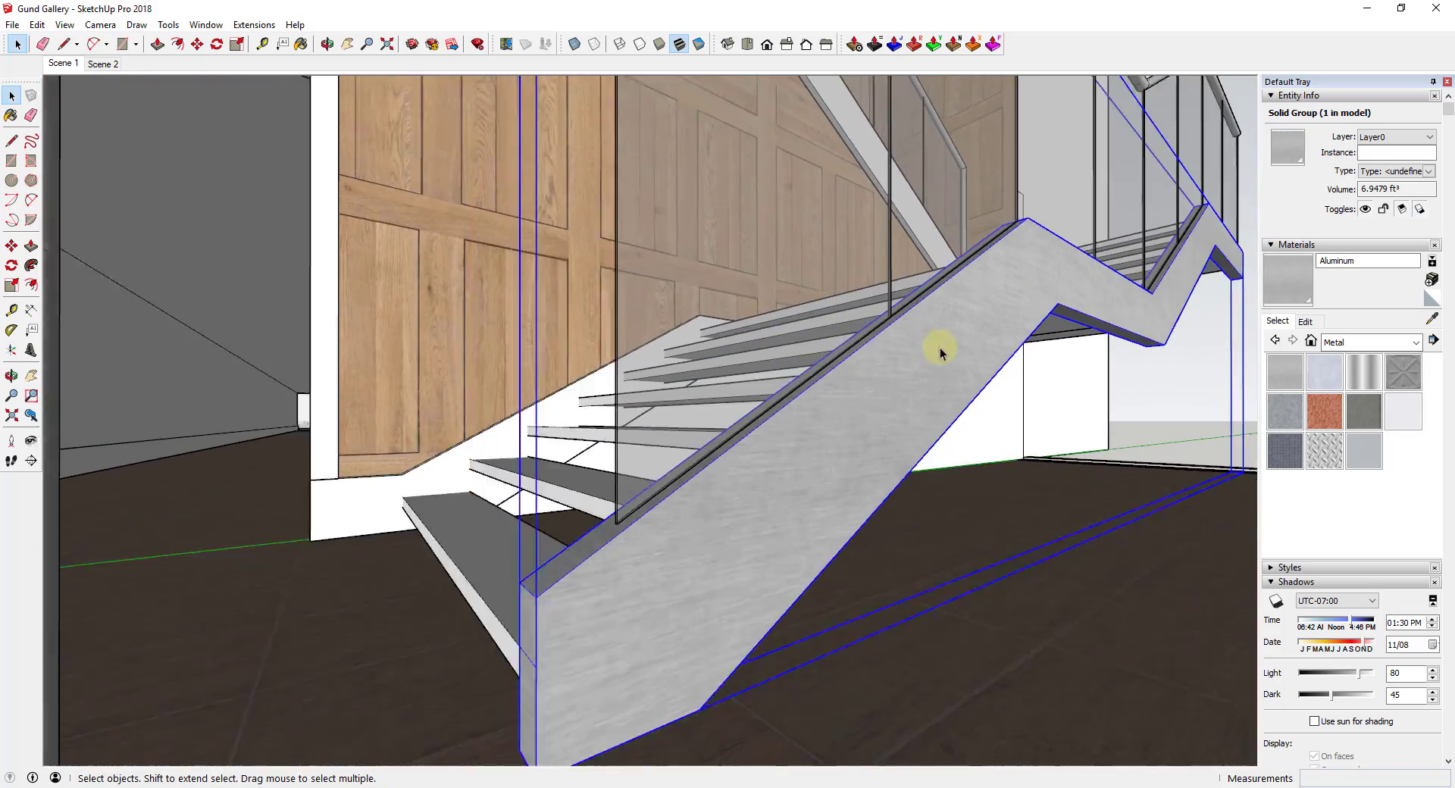
{"action": "middle_click_drag", "start_coordinate": [935, 347], "coordinate": [881, 381]}
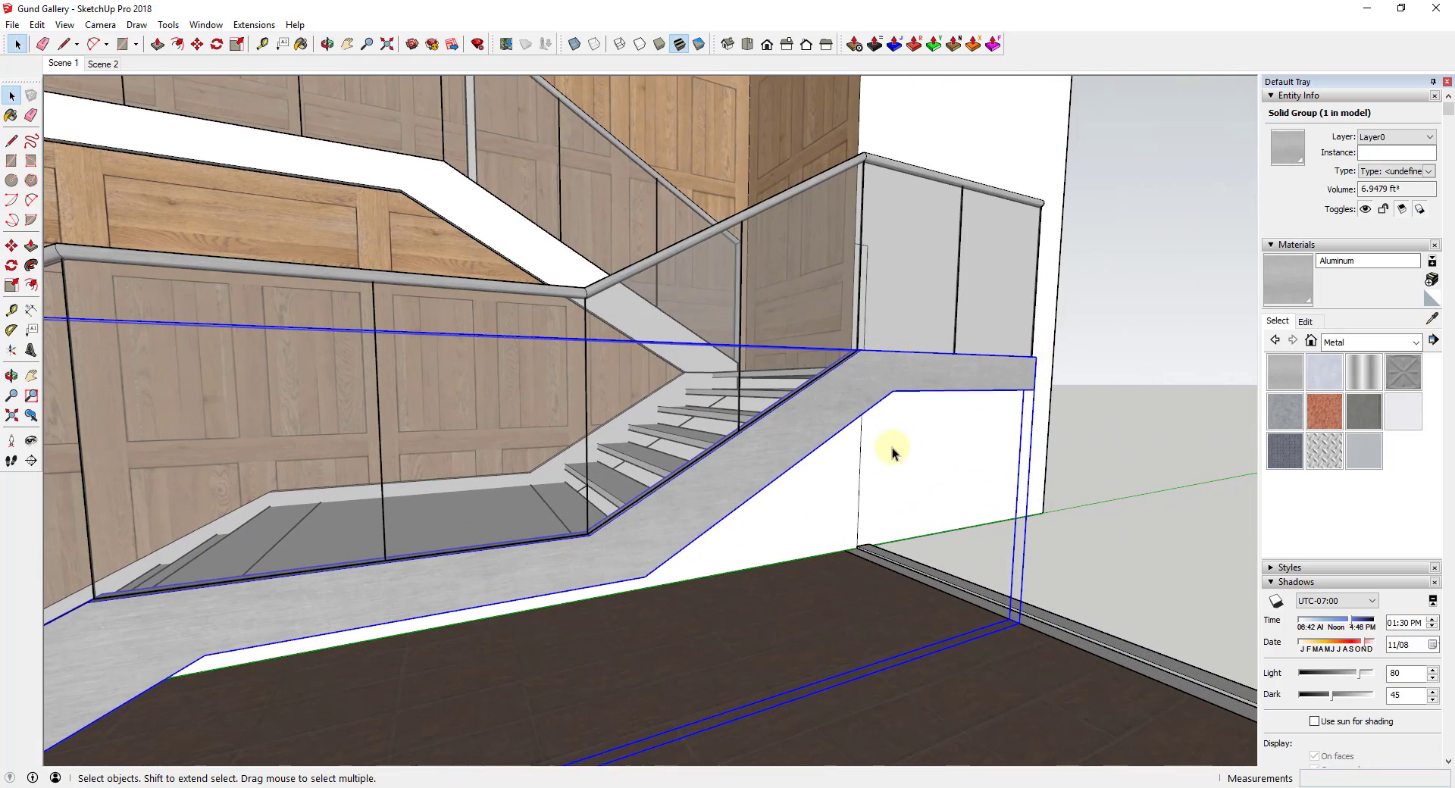
{"action": "middle_click_drag", "start_coordinate": [994, 483], "coordinate": [714, 328]}
{"action": "left_click", "coordinate": [1301, 291]}
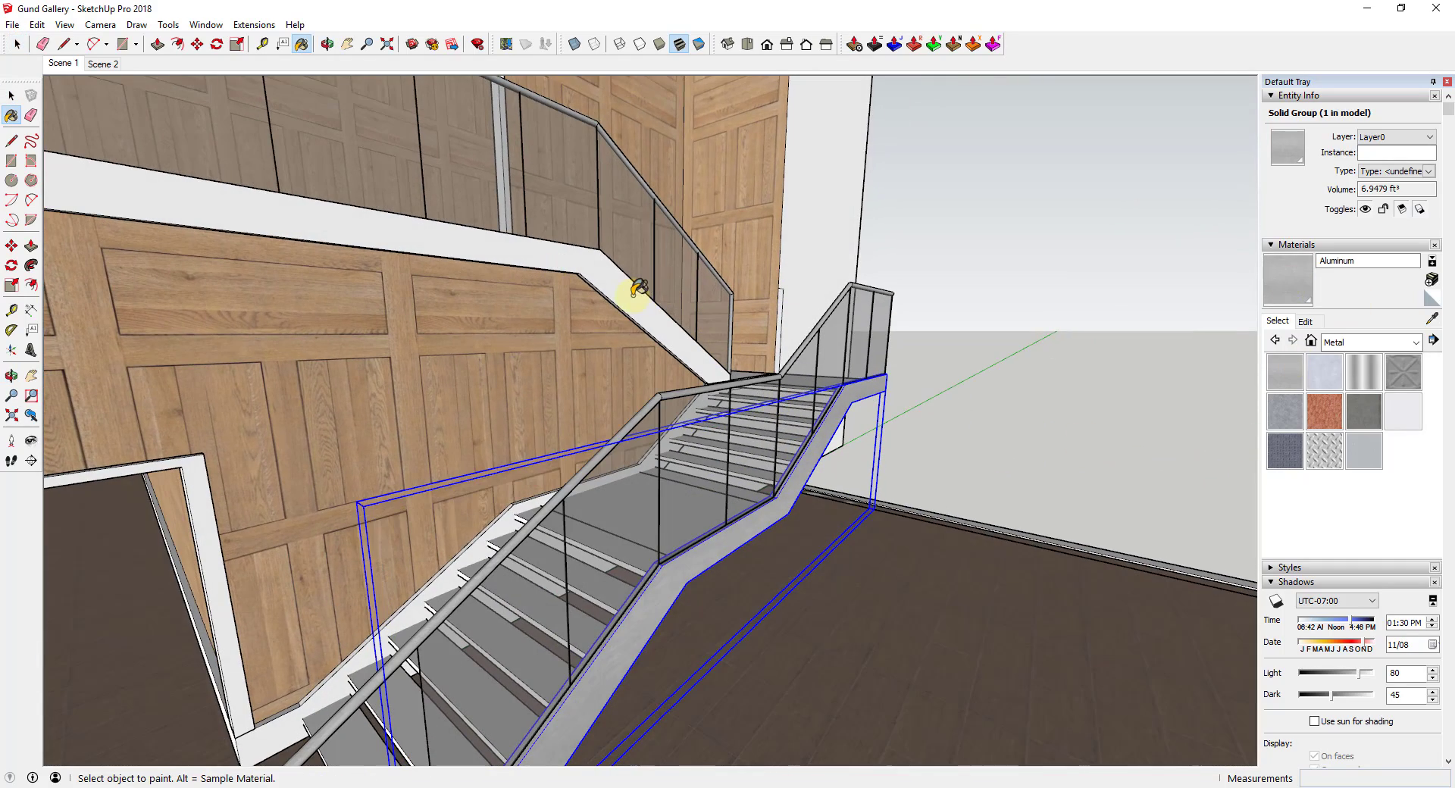
{"action": "scroll", "coordinate": [758, 336], "scroll_direction": "down", "scroll_amount": 5}
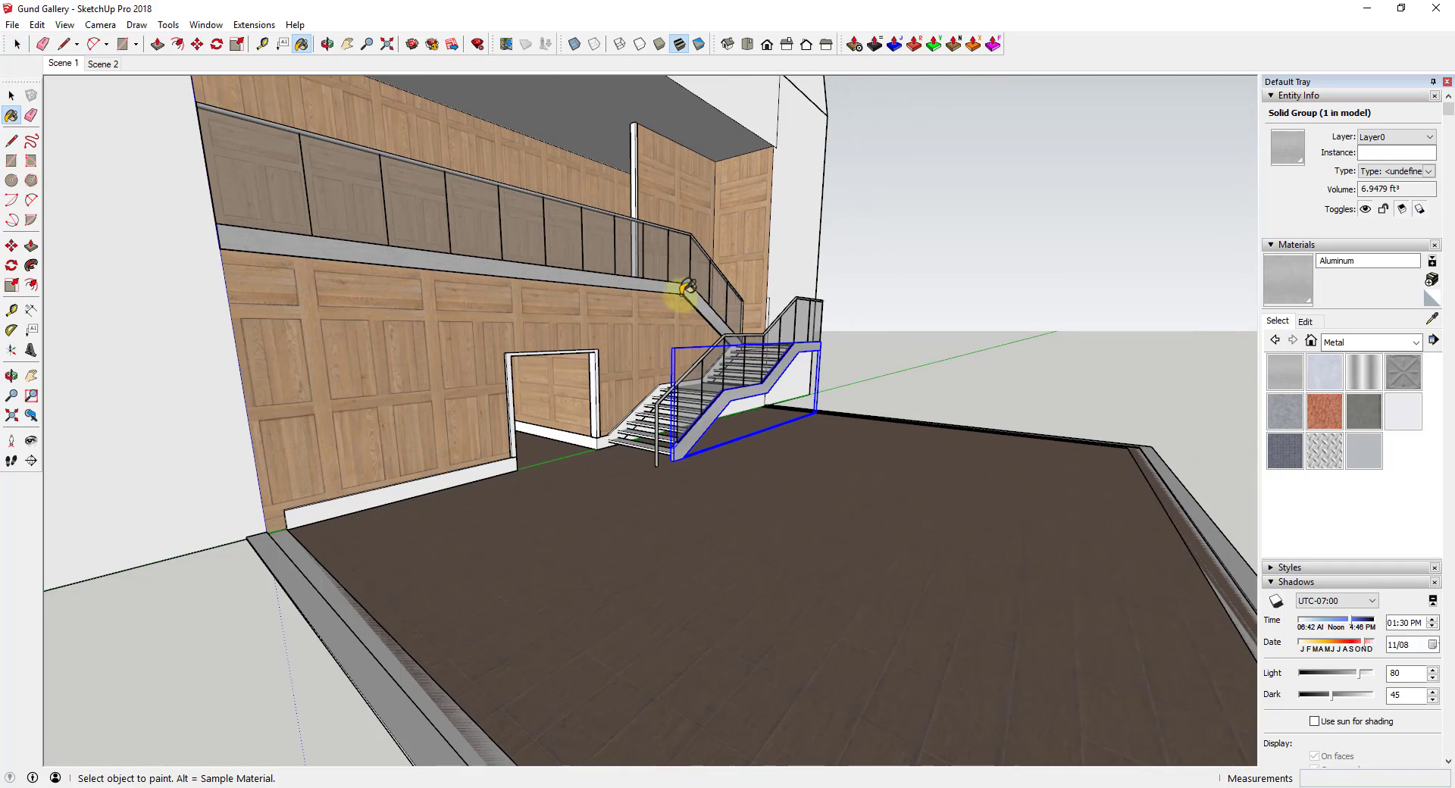
{"action": "scroll", "coordinate": [617, 422], "scroll_direction": "up", "scroll_amount": 3}
{"action": "scroll", "coordinate": [851, 429], "scroll_direction": "up", "scroll_amount": 3}
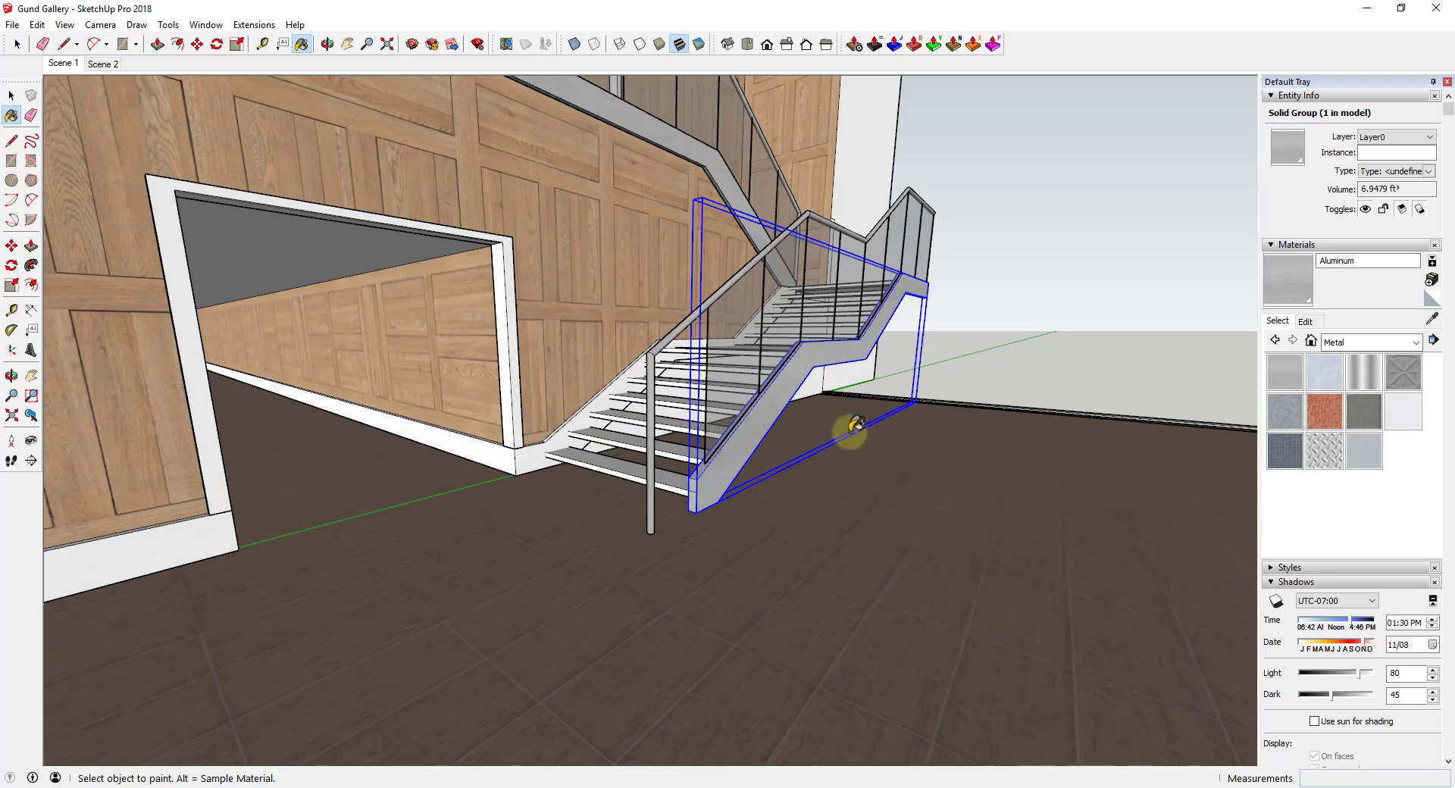
{"action": "key", "text": "space"}
{"action": "left_click", "coordinate": [1089, 292]}
Examine the staircase and lobby for surfaces still without a material, selecting the wall-side face beside the treads
{"action": "scroll", "coordinate": [800, 394], "scroll_direction": "up", "scroll_amount": 5}
{"action": "scroll", "coordinate": [799, 394], "scroll_direction": "down", "scroll_amount": 2}
{"action": "scroll", "coordinate": [783, 405], "scroll_direction": "down", "scroll_amount": 2}
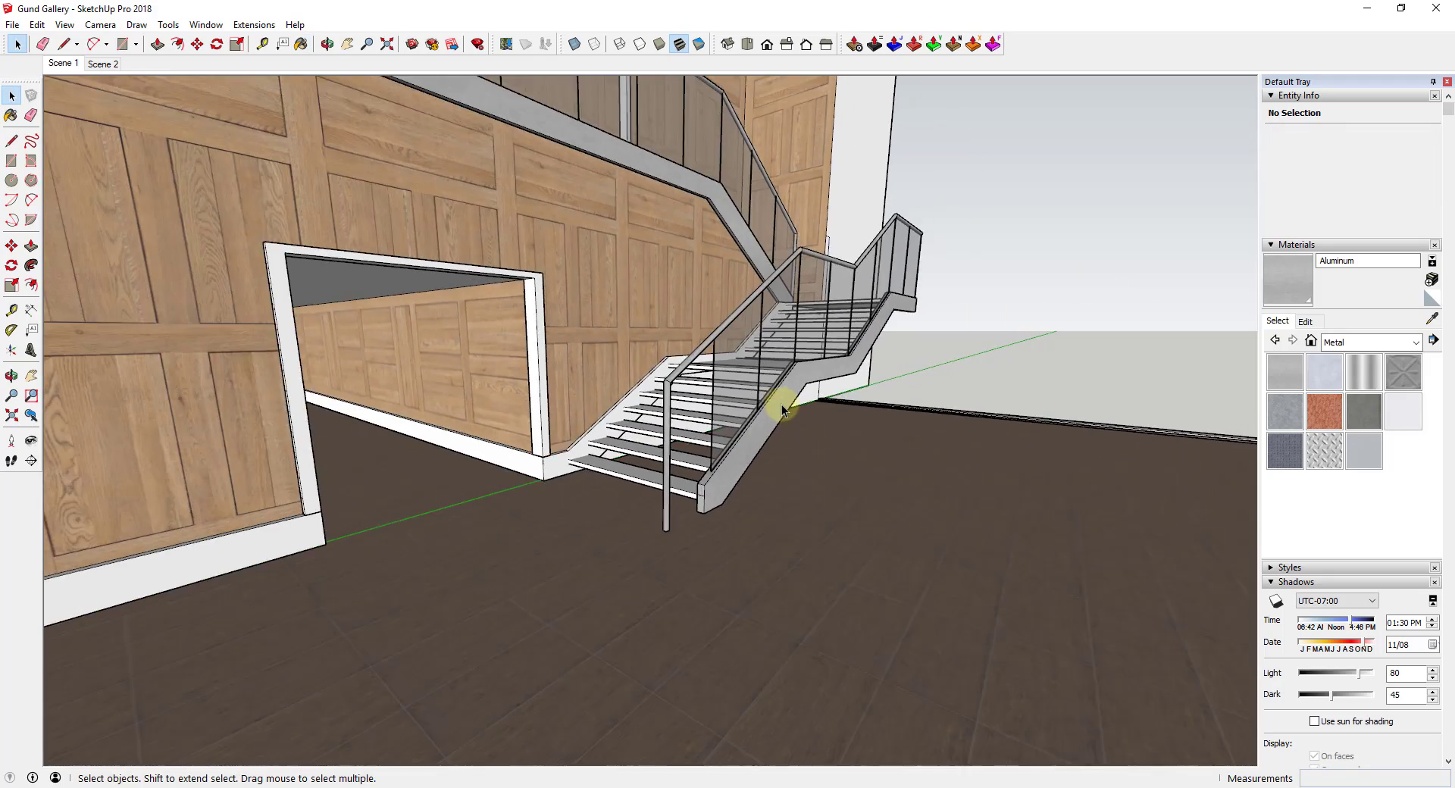
{"action": "mouse_move", "coordinate": [782, 405]}
{"action": "middle_mouse_down"}
{"action": "mouse_move", "coordinate": [805, 409]}
{"action": "mouse_move", "coordinate": [786, 404]}
{"action": "middle_mouse_up"}
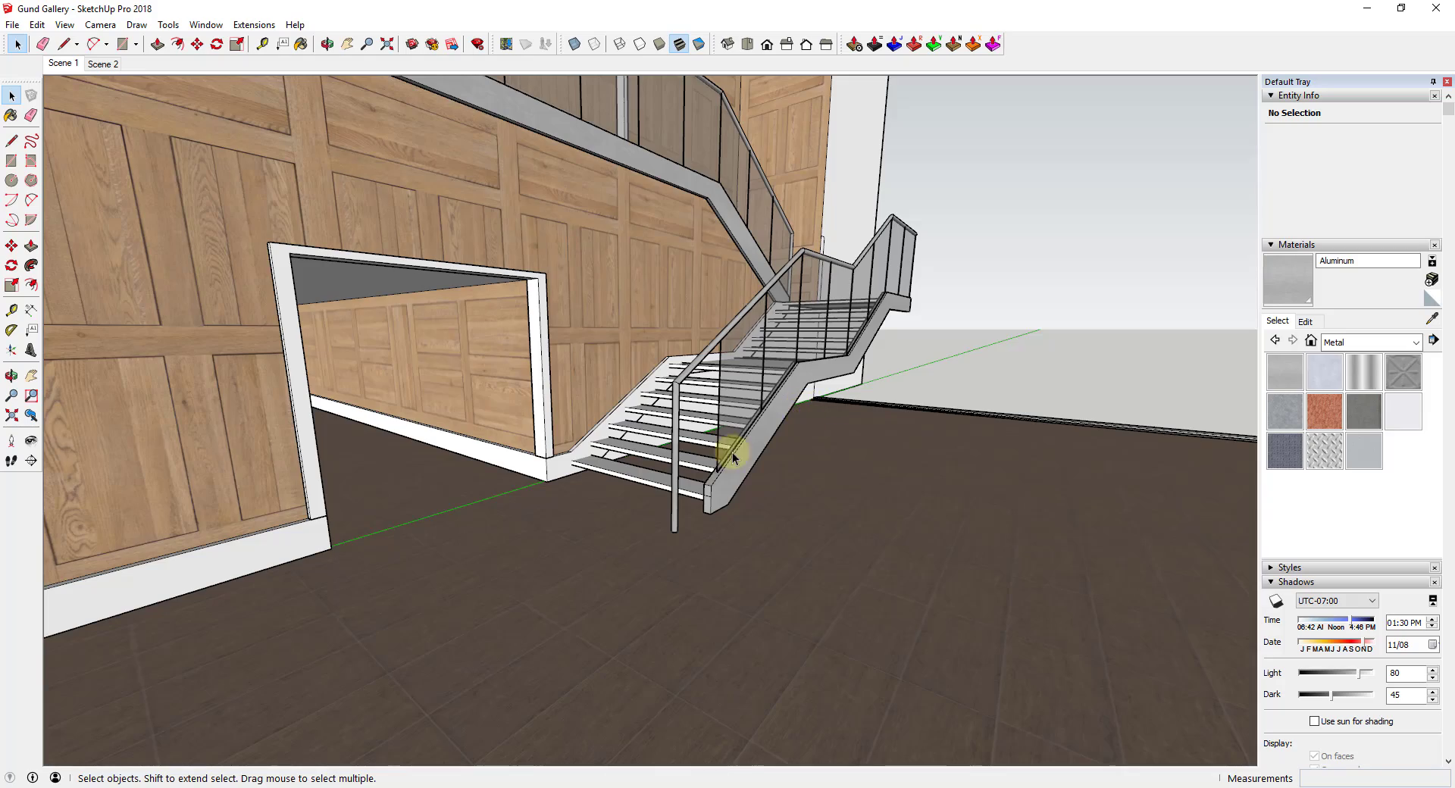
{"action": "middle_click_drag", "start_coordinate": [689, 520], "coordinate": [510, 458]}
{"action": "scroll", "coordinate": [729, 487], "scroll_direction": "up", "scroll_amount": 5}
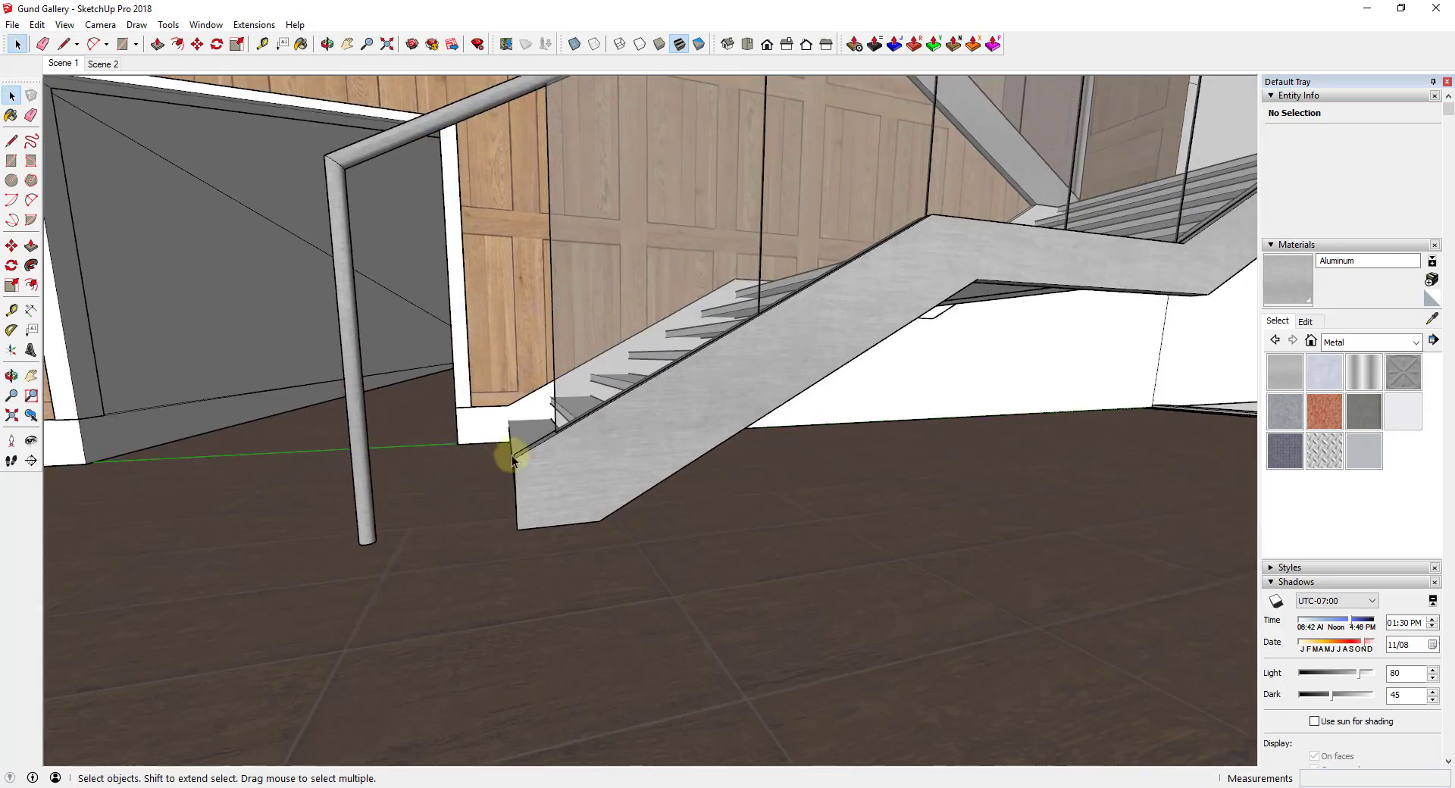
{"action": "scroll", "coordinate": [565, 459], "scroll_direction": "down", "scroll_amount": 6}
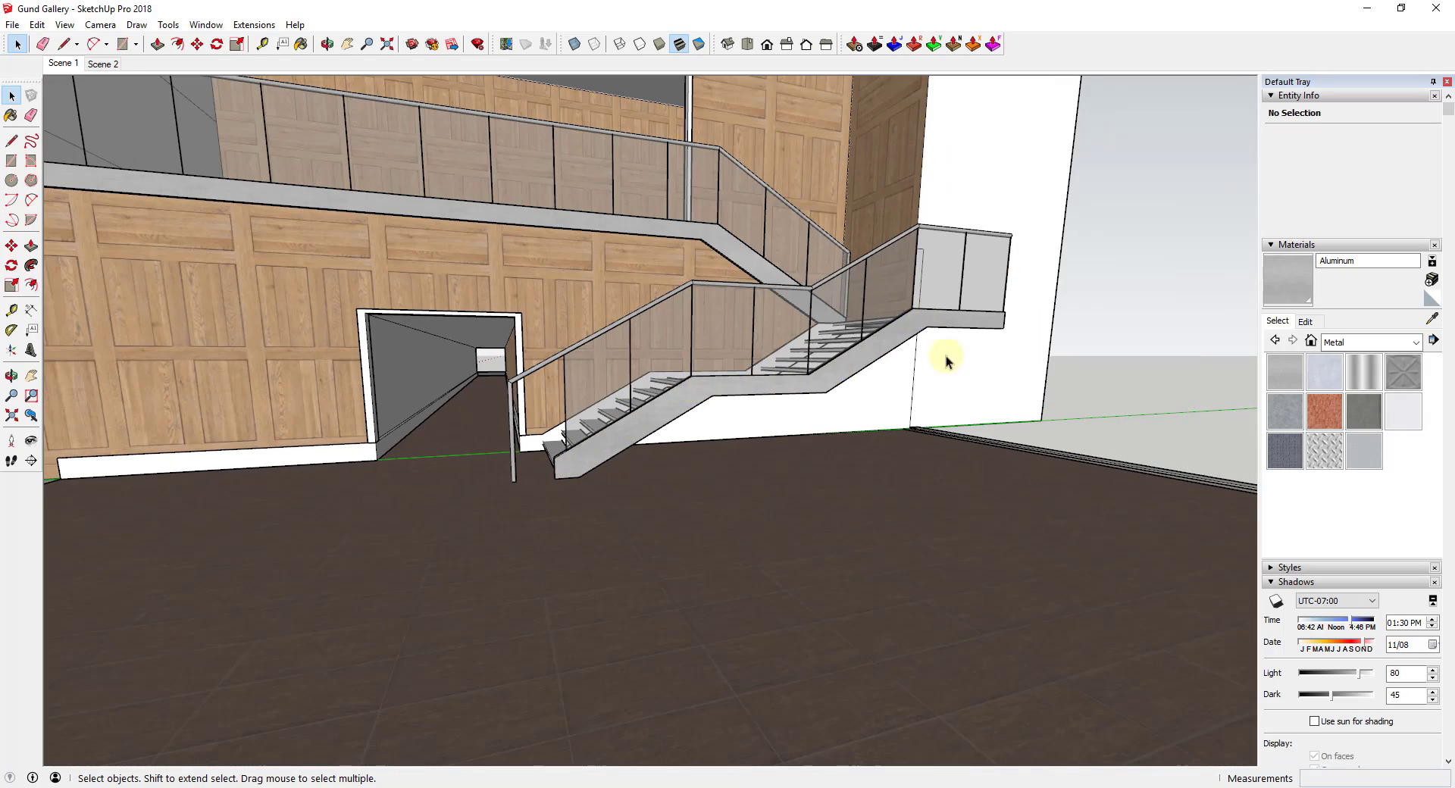
{"action": "scroll", "coordinate": [753, 421], "scroll_direction": "down", "scroll_amount": 5}
{"action": "middle_click_drag", "start_coordinate": [753, 421], "coordinate": [831, 477]}
{"action": "scroll", "coordinate": [770, 395], "scroll_direction": "up", "scroll_amount": 10}
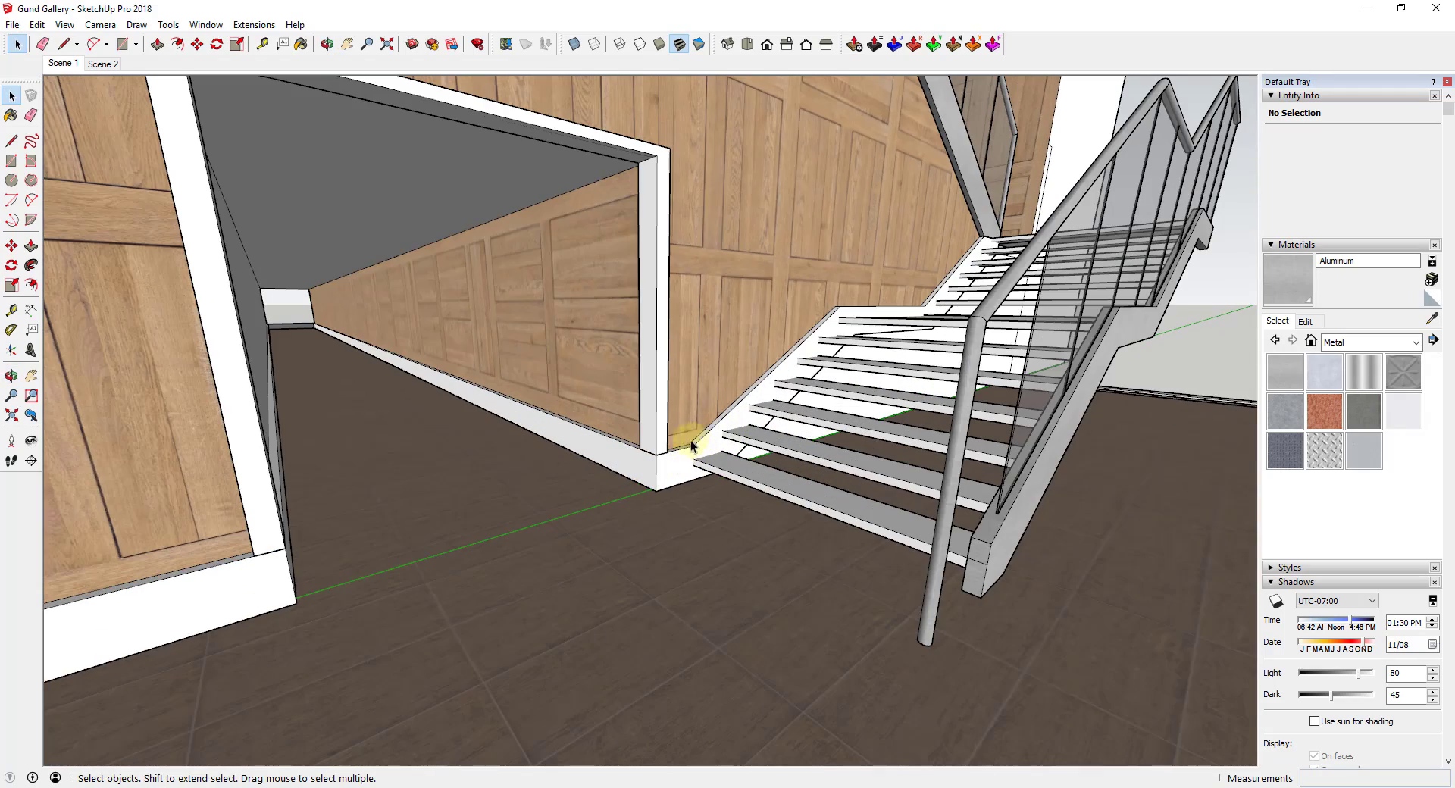
{"action": "scroll", "coordinate": [729, 418], "scroll_direction": "down", "scroll_amount": 3}
{"action": "scroll", "coordinate": [746, 398], "scroll_direction": "up", "scroll_amount": 3}
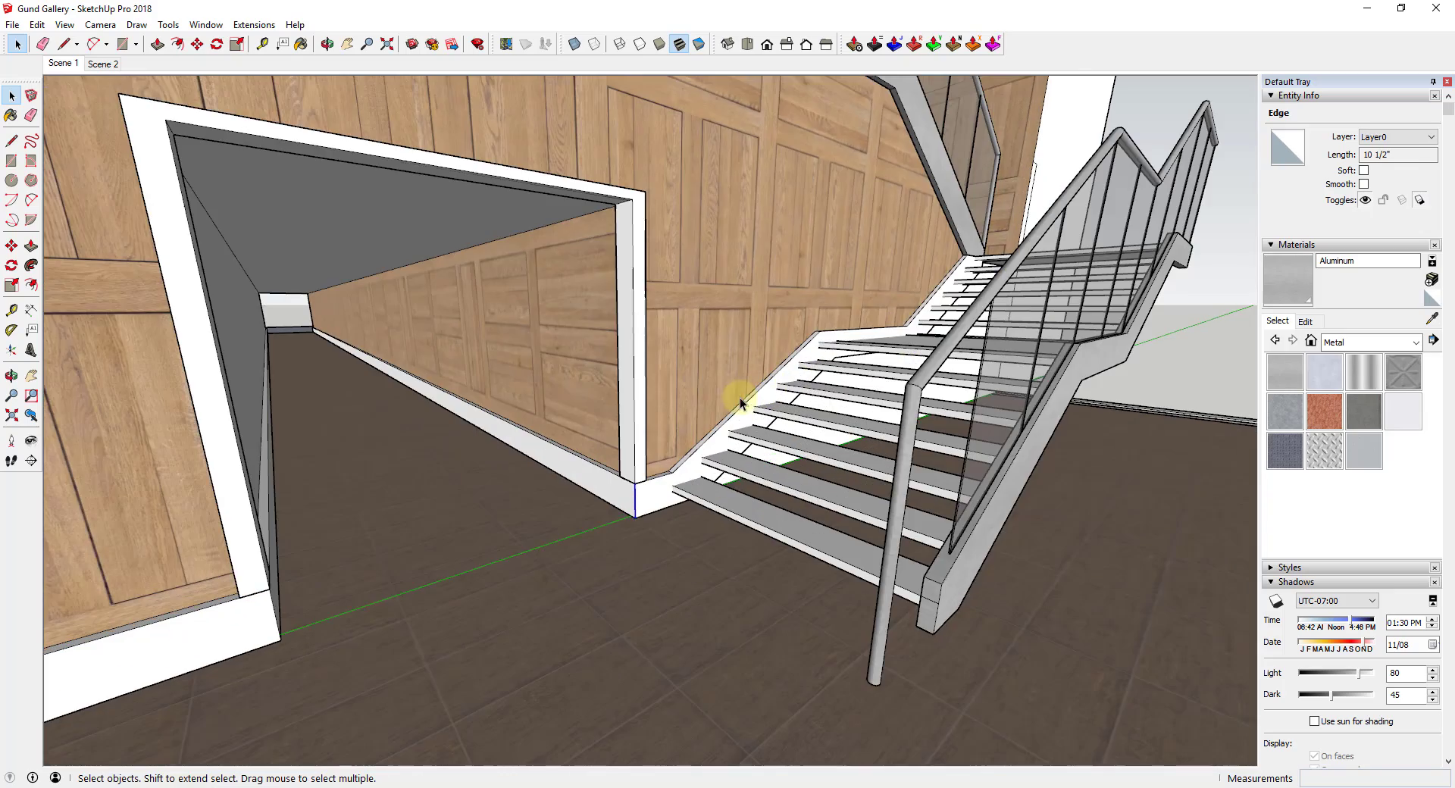
{"action": "left_click", "coordinate": [739, 420]}
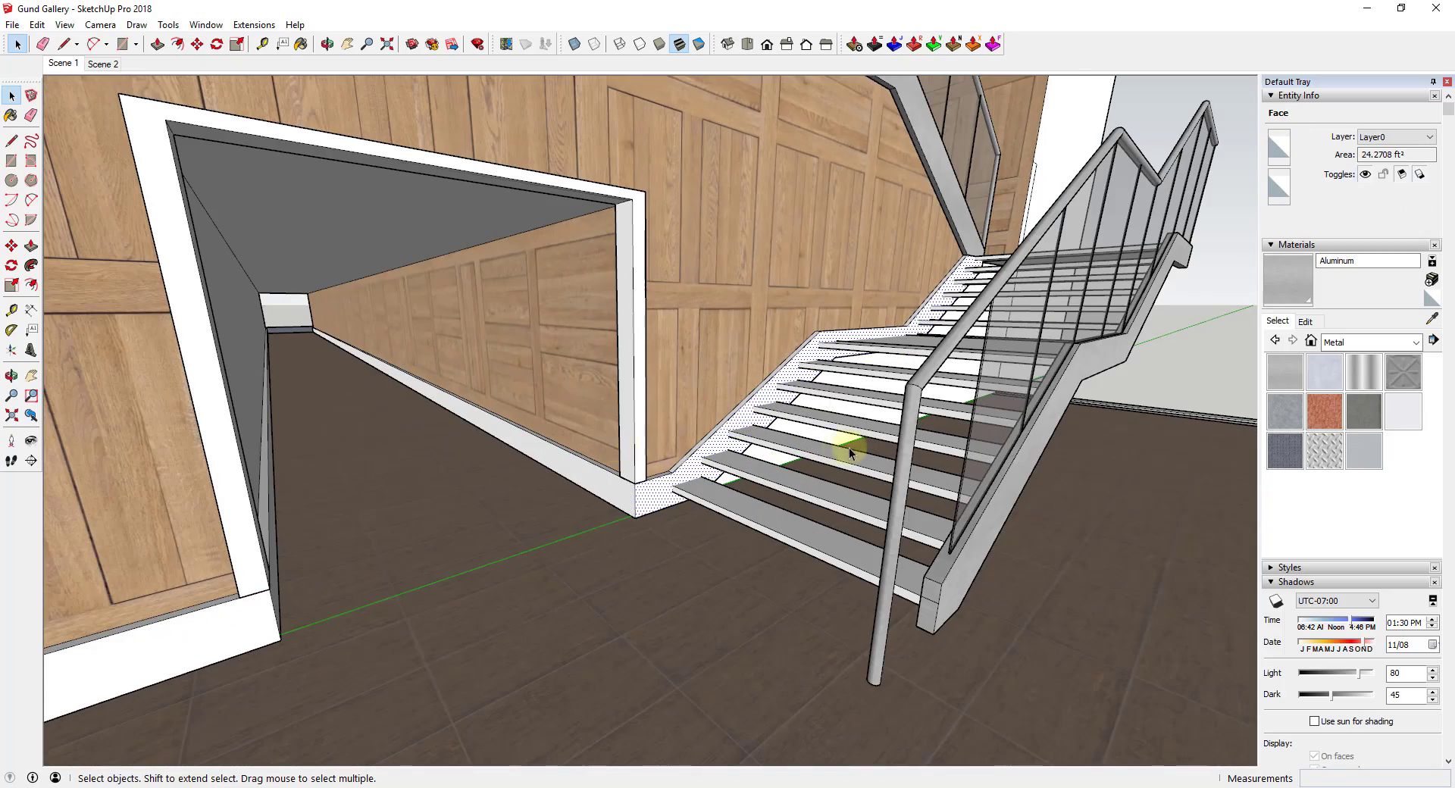
{"action": "scroll", "coordinate": [849, 447], "scroll_direction": "down", "scroll_amount": 4}
{"action": "middle_click_drag", "start_coordinate": [770, 455], "coordinate": [805, 552]}
{"action": "scroll", "coordinate": [770, 163], "scroll_direction": "down", "scroll_amount": 2}
{"action": "scroll", "coordinate": [834, 315], "scroll_direction": "down", "scroll_amount": 3}
{"action": "middle_click_drag", "start_coordinate": [834, 315], "coordinate": [891, 503]}
{"action": "scroll", "coordinate": [1140, 639], "scroll_direction": "up", "scroll_amount": 4}
{"action": "scroll", "coordinate": [1045, 625], "scroll_direction": "down", "scroll_amount": 4}
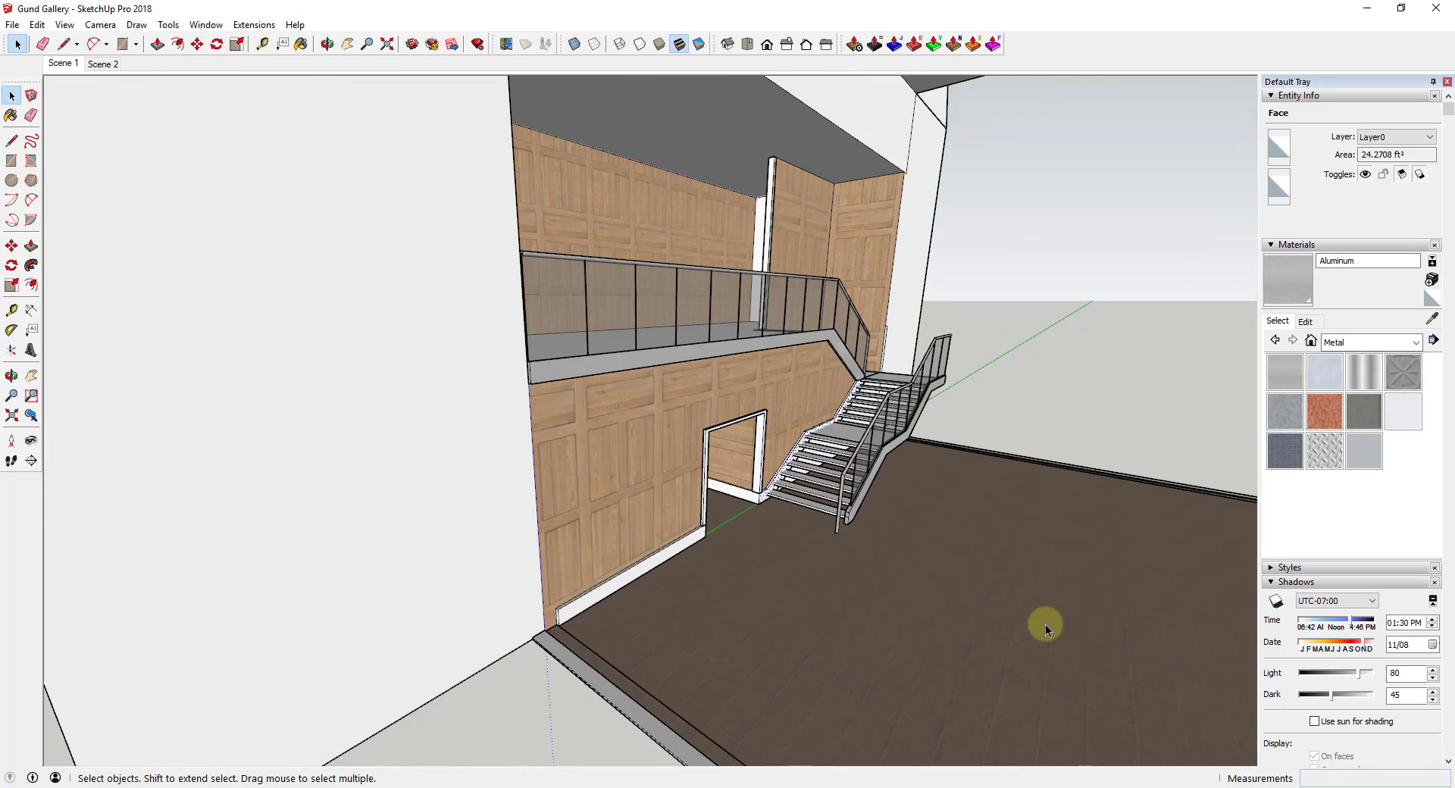
Sample the Wood Paneling - Poliigon material from the wall and paint the wall face above the balcony opening with it
{"action": "middle_click_drag", "start_coordinate": [1026, 552], "coordinate": [830, 614]}
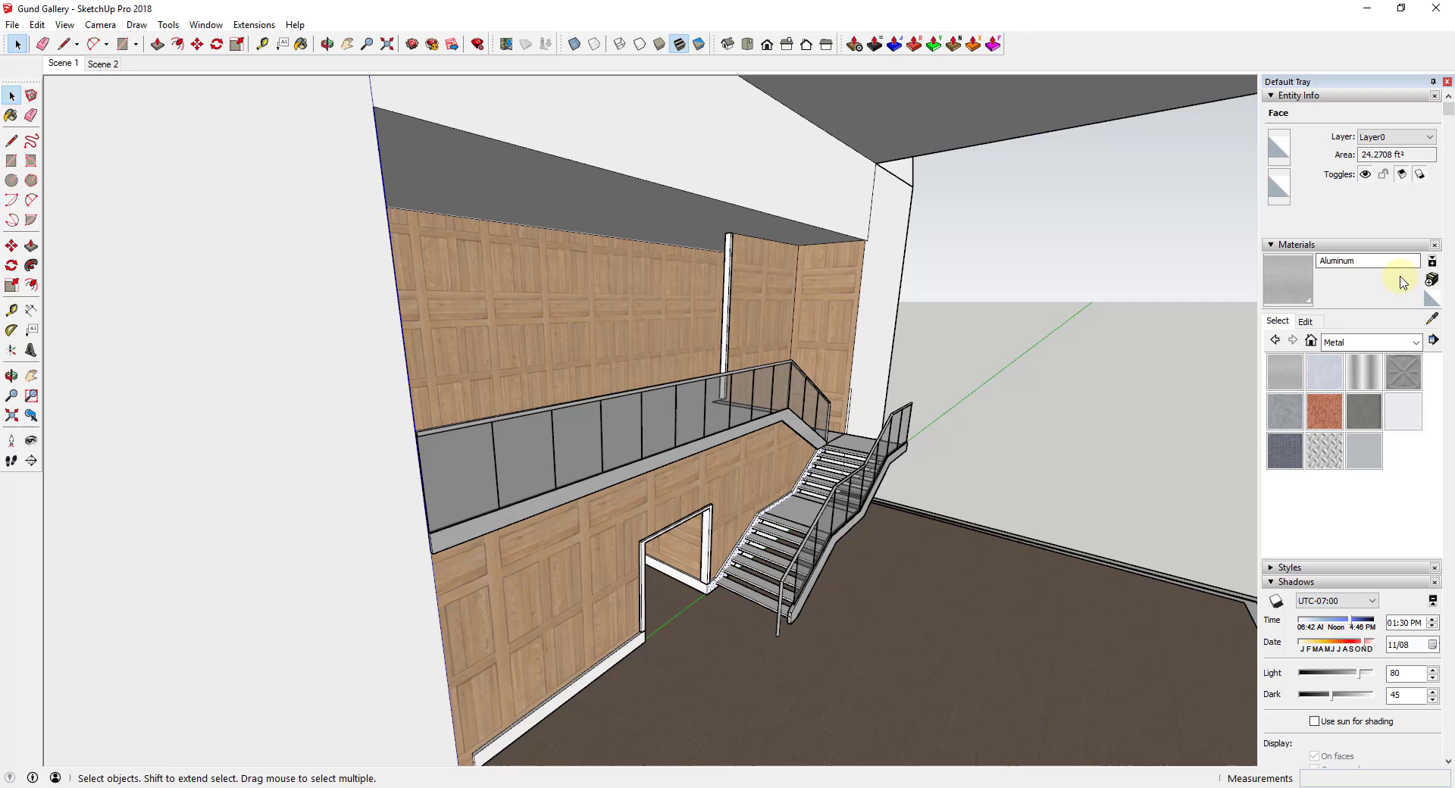
{"action": "left_click", "coordinate": [1435, 319]}
{"action": "left_click", "coordinate": [757, 276]}
{"action": "left_click", "coordinate": [790, 126]}
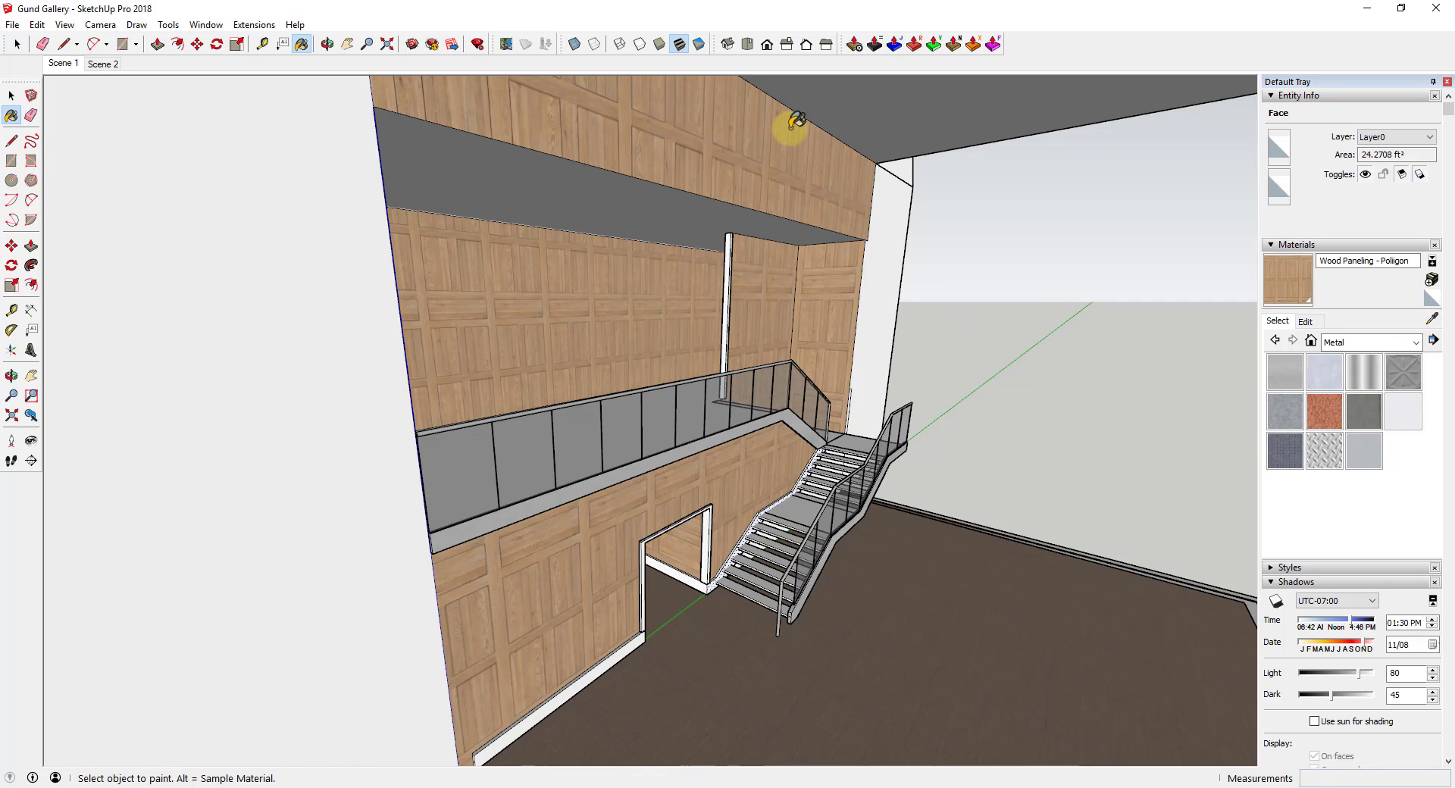
{"action": "key", "text": "space"}
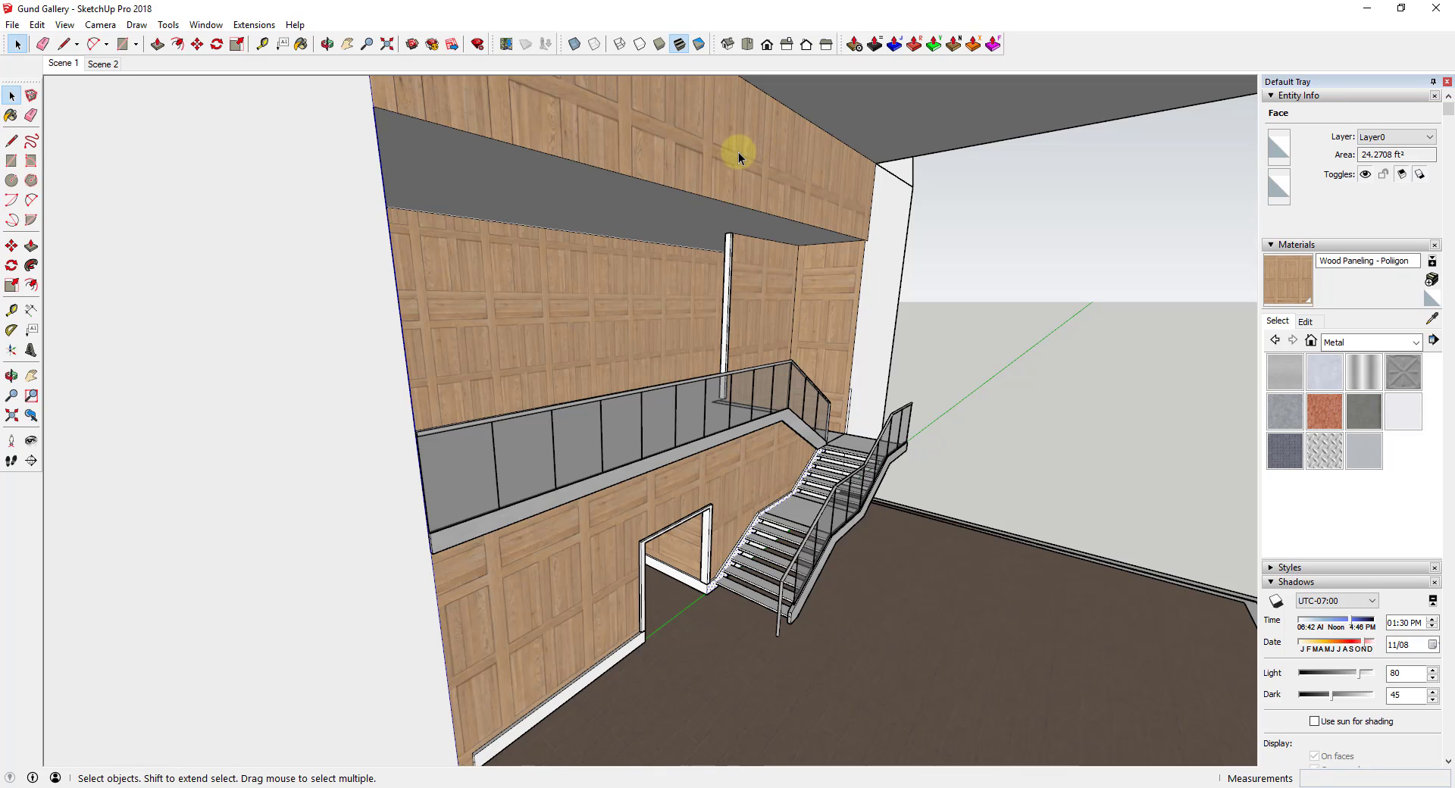
Start positioning the wood texture on the wall face above the balcony and shift its panel pattern downward
{"action": "right_click", "coordinate": [739, 157]}
{"action": "mouse_move", "coordinate": [788, 353]}
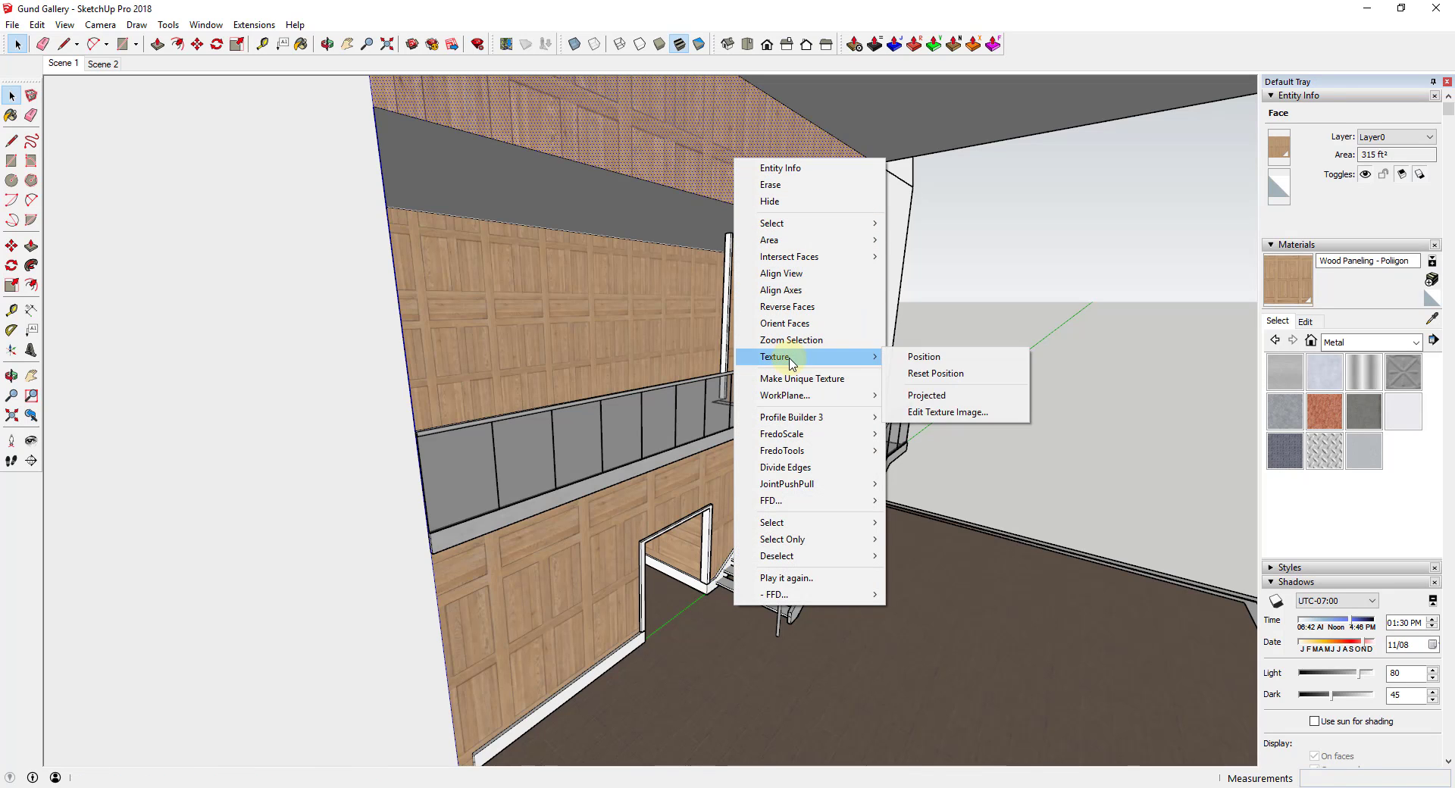
{"action": "left_click", "coordinate": [919, 361]}
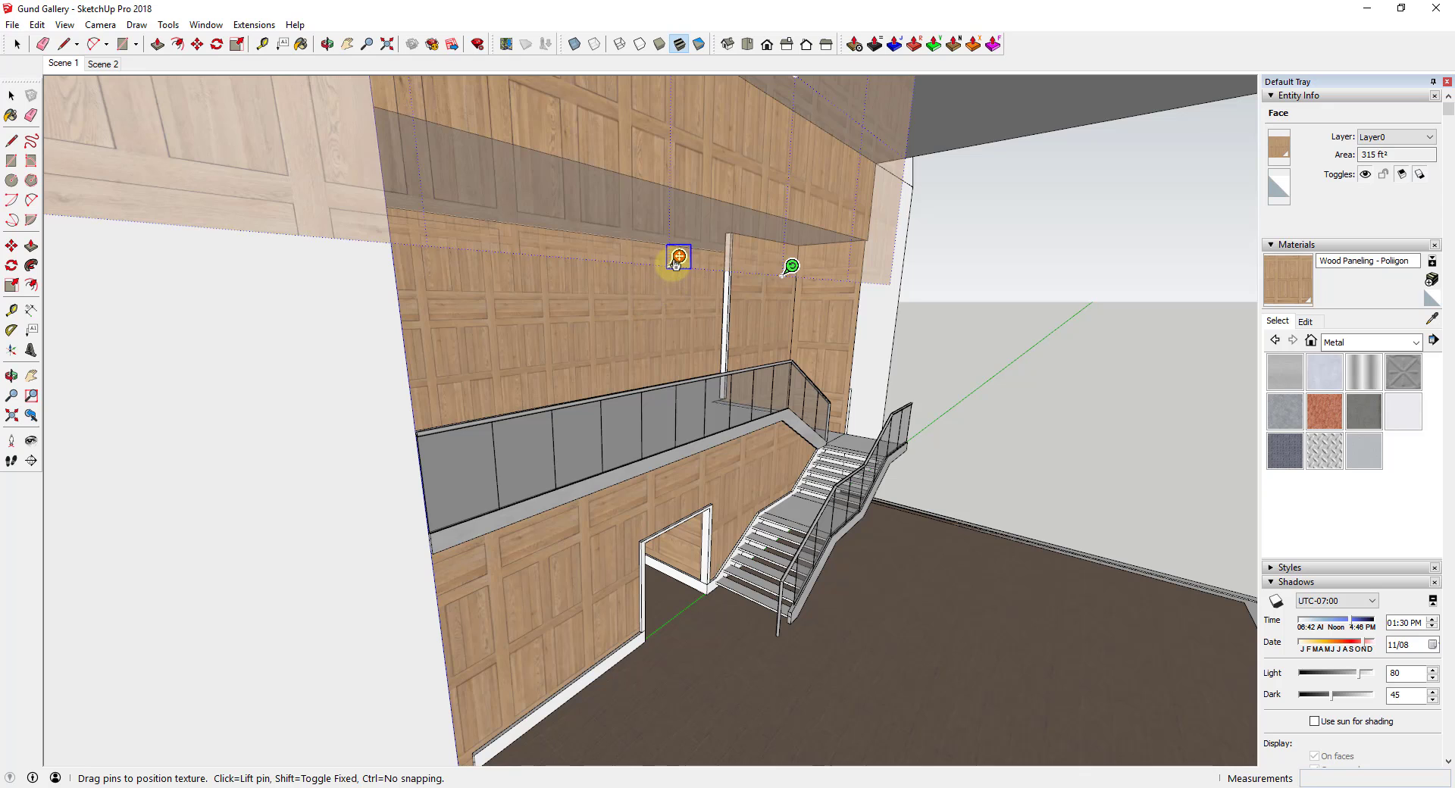
{"action": "left_click_drag", "start_coordinate": [674, 263], "coordinate": [661, 308]}
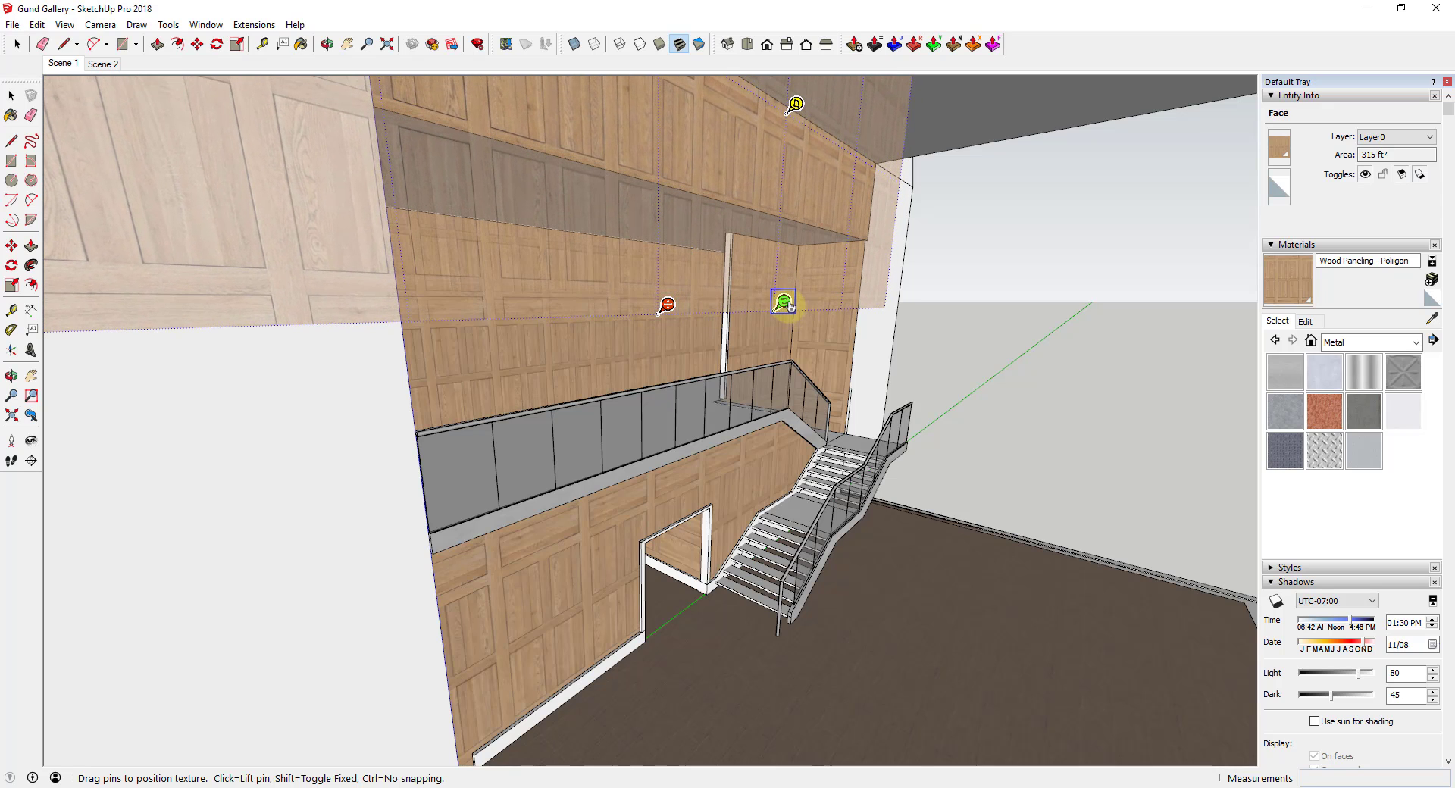
{"action": "left_click_drag", "start_coordinate": [784, 303], "coordinate": [783, 304]}
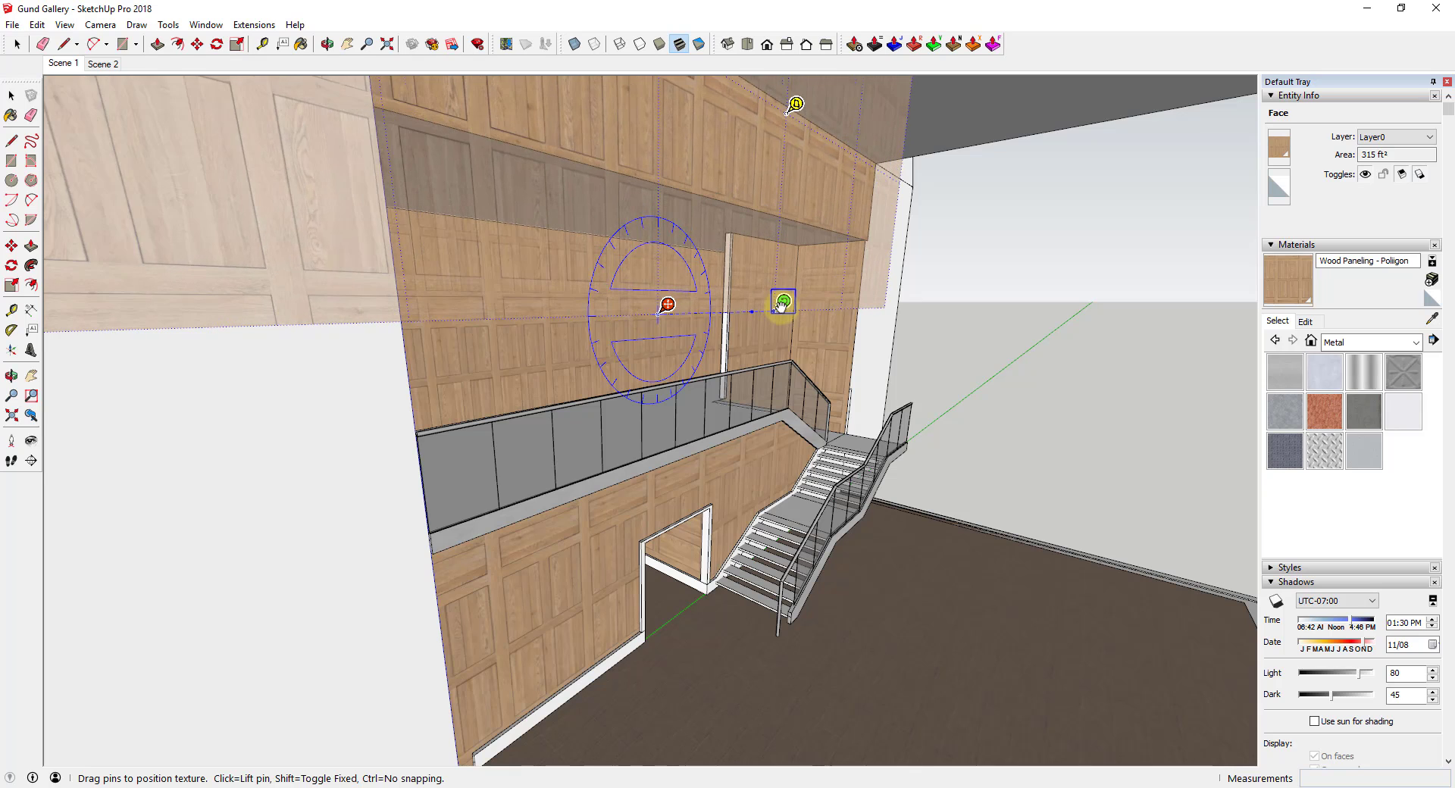
{"action": "left_click_drag", "start_coordinate": [781, 305], "coordinate": [778, 305]}
{"action": "scroll", "coordinate": [698, 158], "scroll_direction": "up", "scroll_amount": 2}
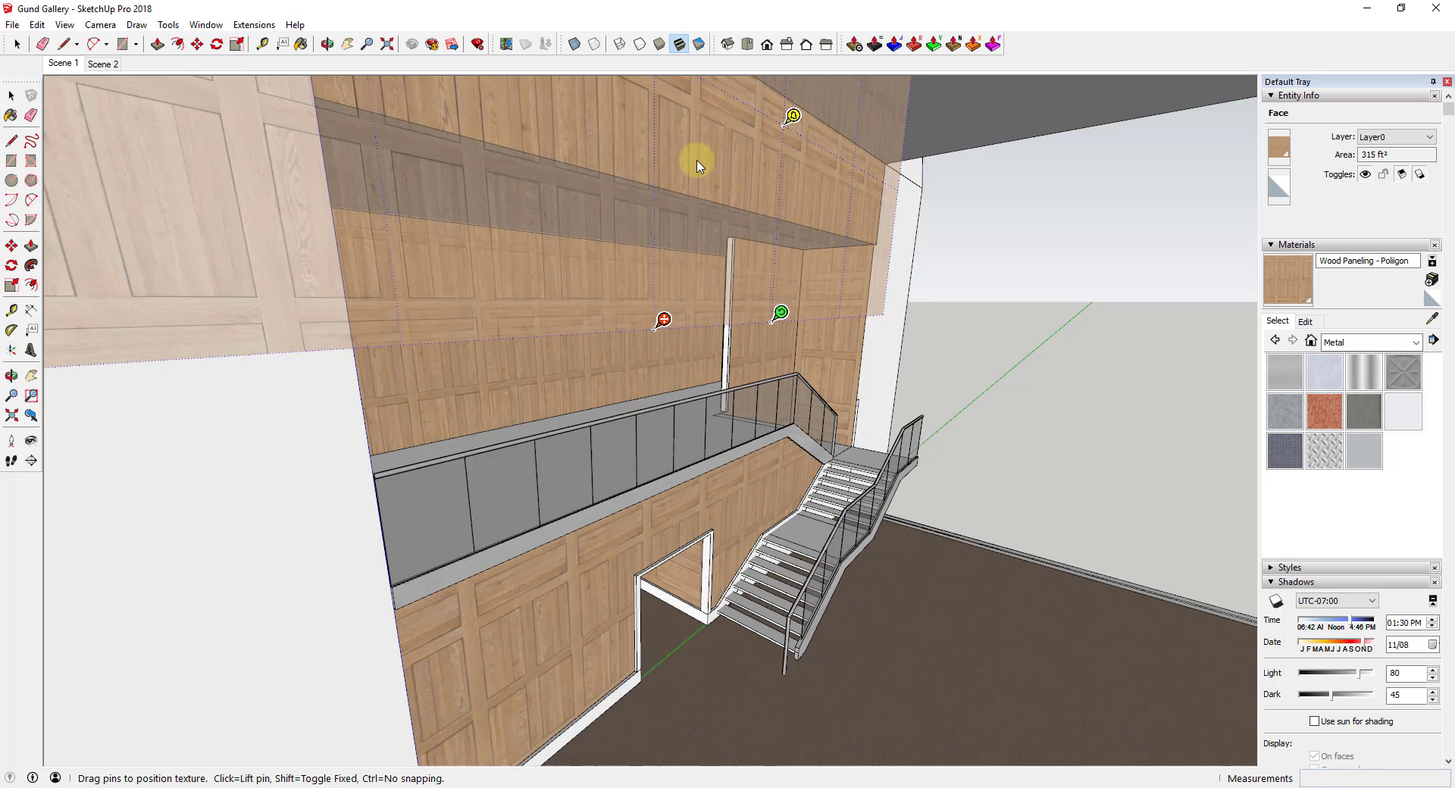
{"action": "middle_click_drag", "start_coordinate": [711, 244], "coordinate": [729, 337], "text": "shift"}
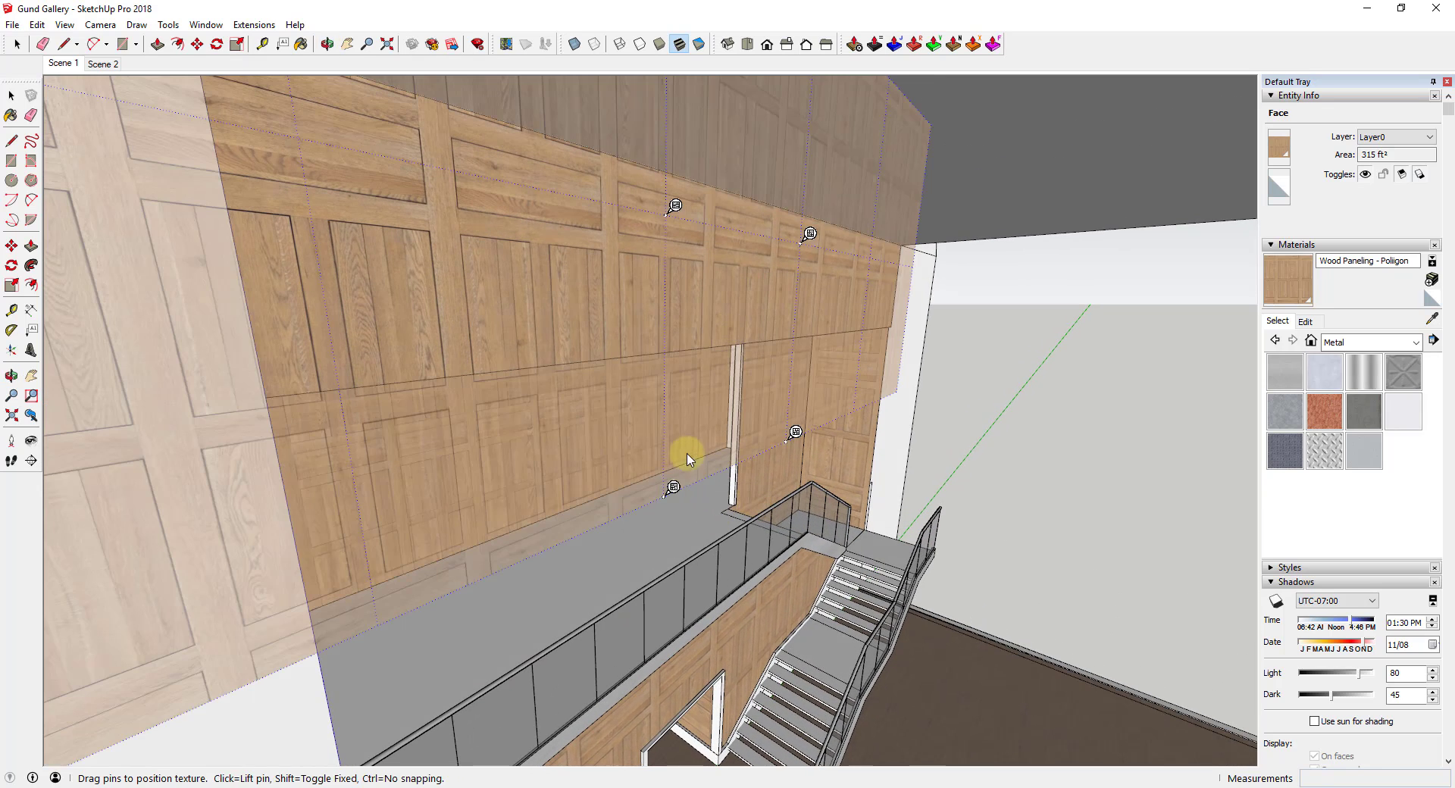
Switch back to fixed pins, align the paneling pattern with the upper wall face's edges, and accept the texture position
{"action": "right_click", "coordinate": [695, 422]}
{"action": "left_click", "coordinate": [716, 508]}
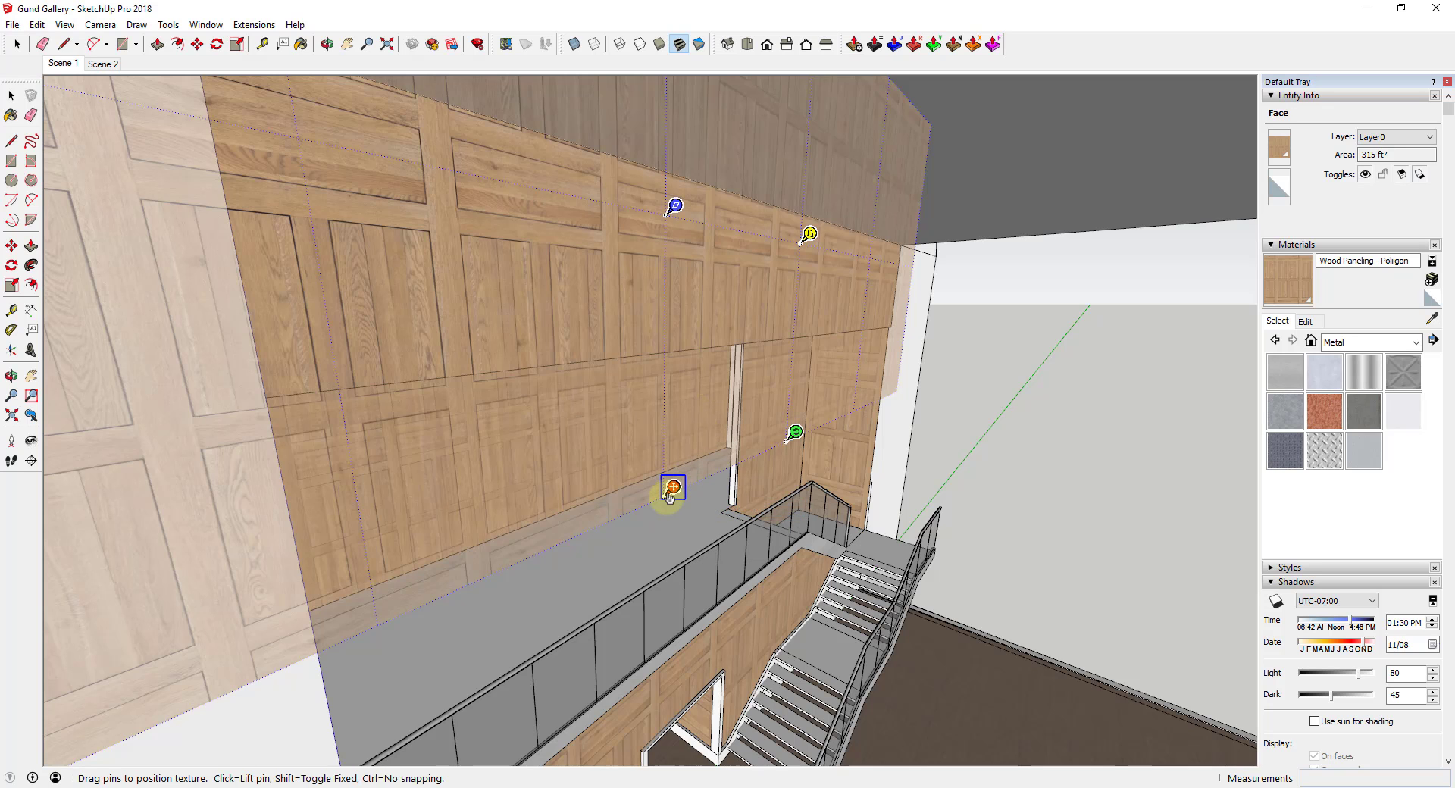
{"action": "left_click_drag", "start_coordinate": [669, 492], "coordinate": [631, 498]}
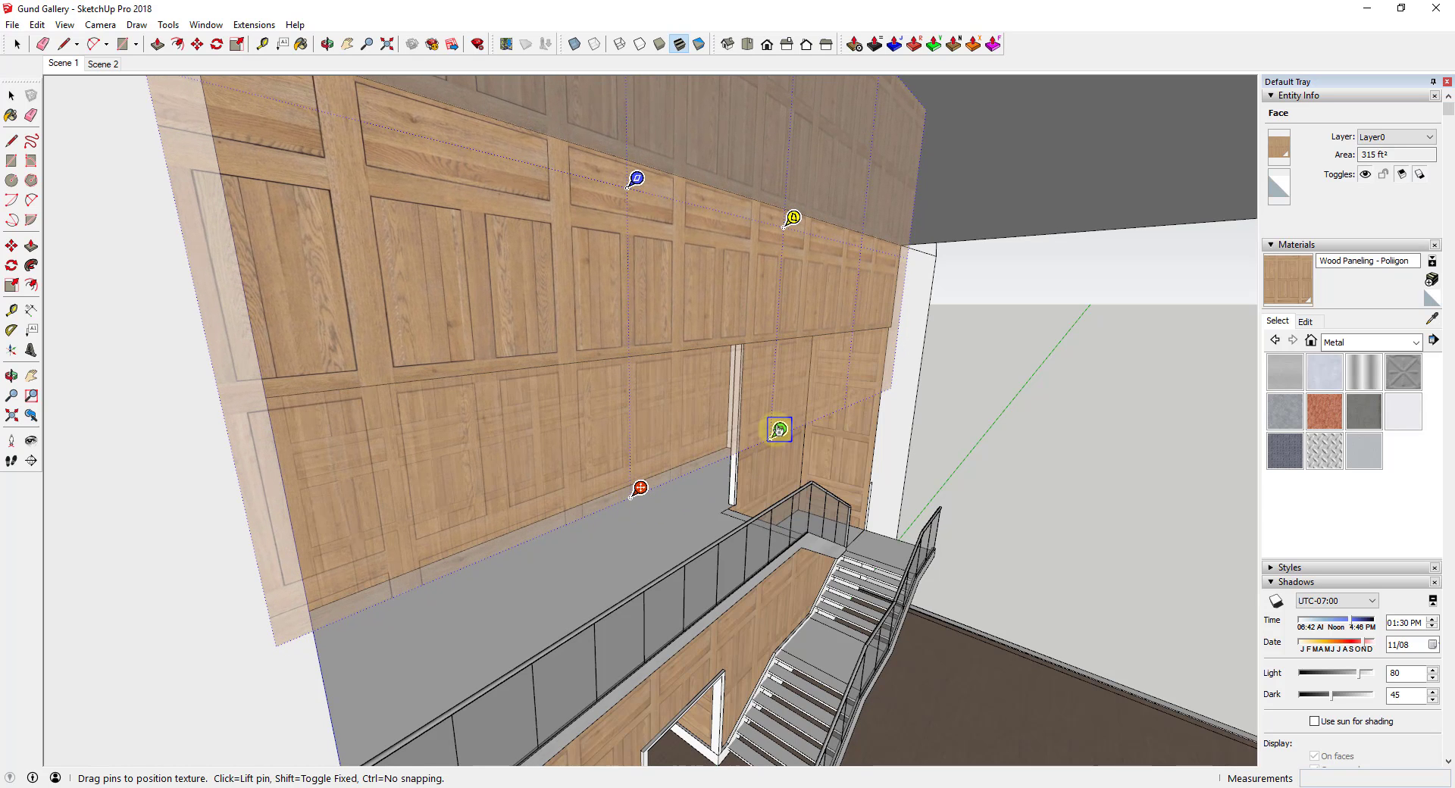
{"action": "left_click_drag", "start_coordinate": [777, 431], "coordinate": [773, 433]}
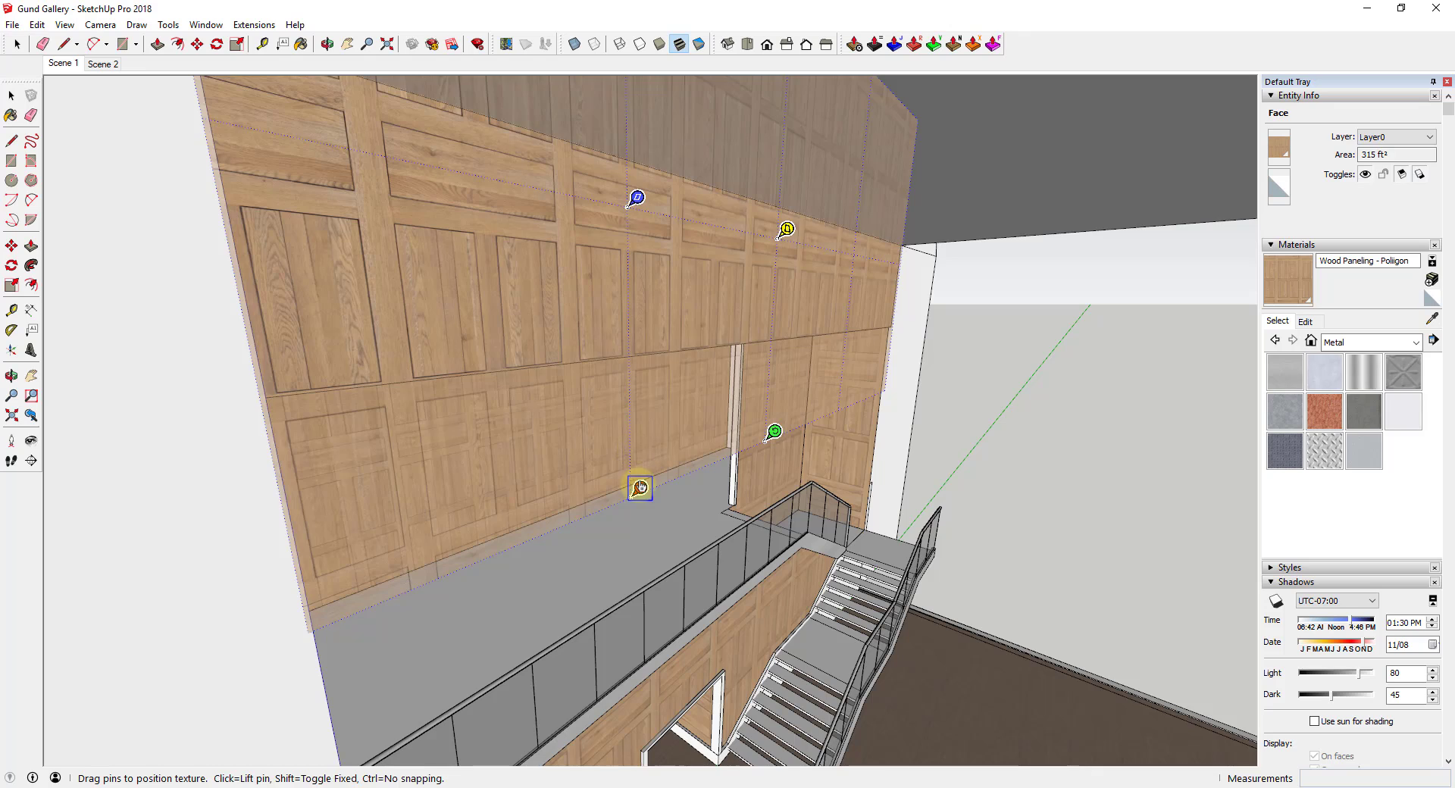
{"action": "left_click_drag", "start_coordinate": [639, 488], "coordinate": [638, 478]}
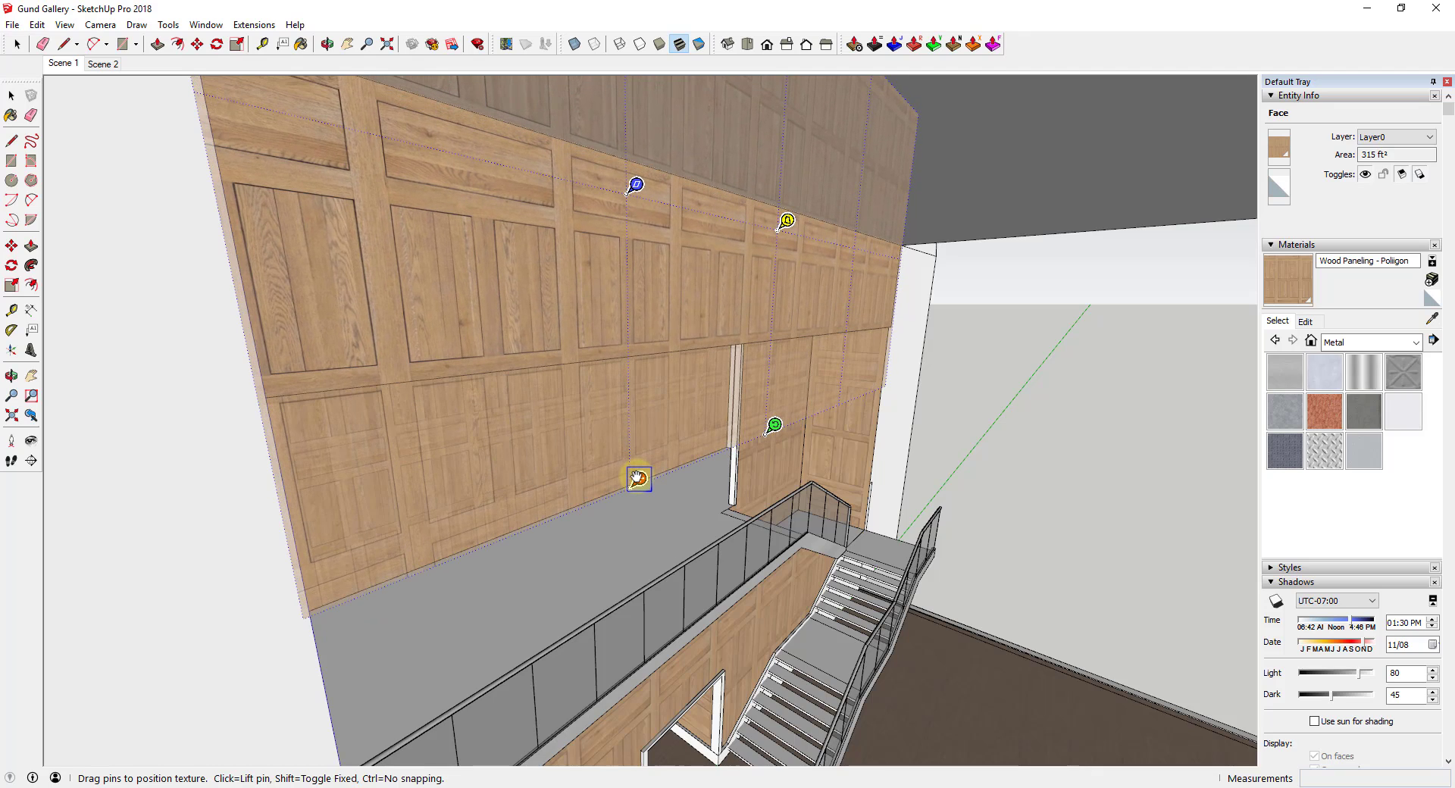
{"action": "key", "text": "Return"}
Select the stair tread group, sample Floor Tile from the floor, and paint the treads with it
{"action": "middle_click_drag", "start_coordinate": [844, 502], "coordinate": [828, 486]}
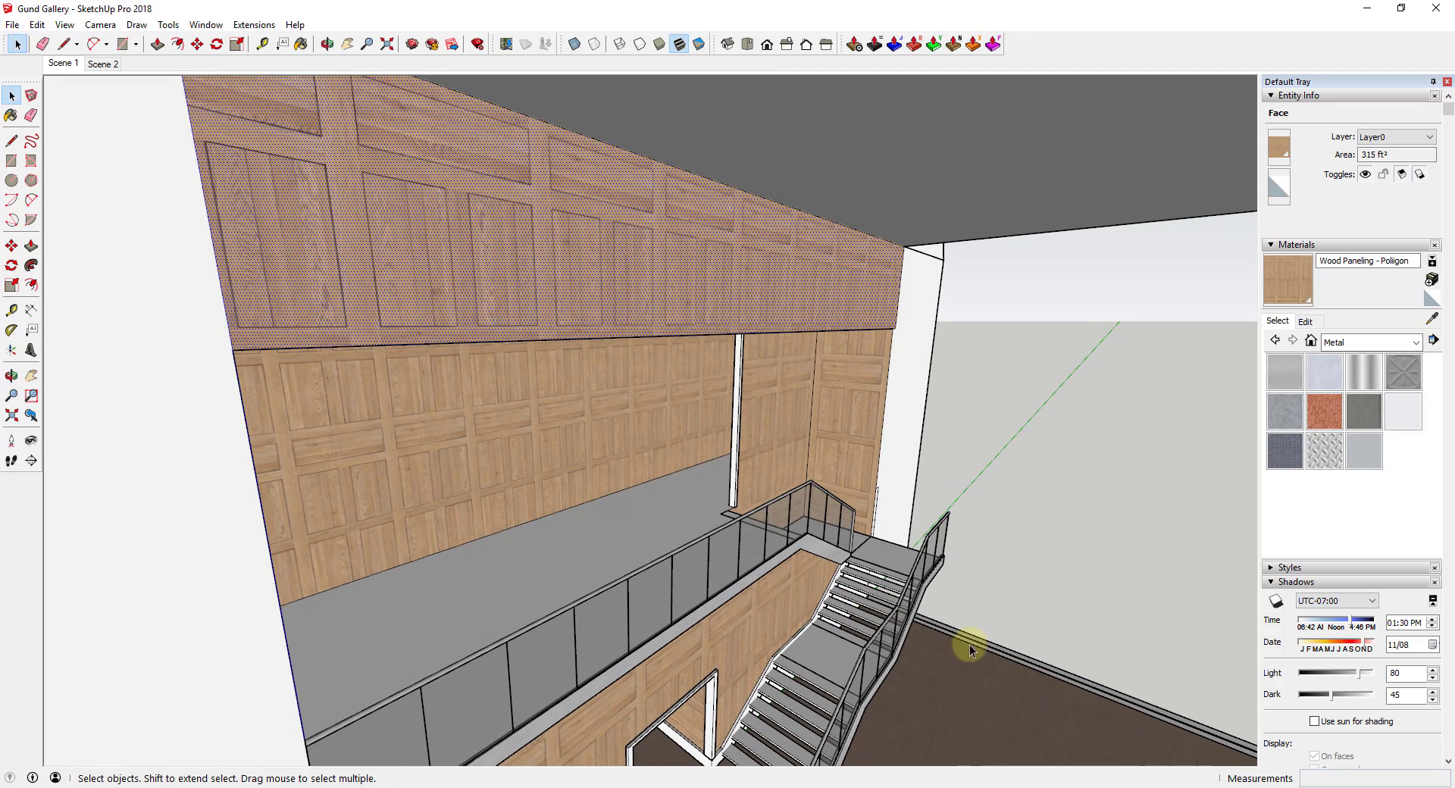
{"action": "middle_click_drag", "start_coordinate": [969, 647], "coordinate": [761, 642], "text": "shift"}
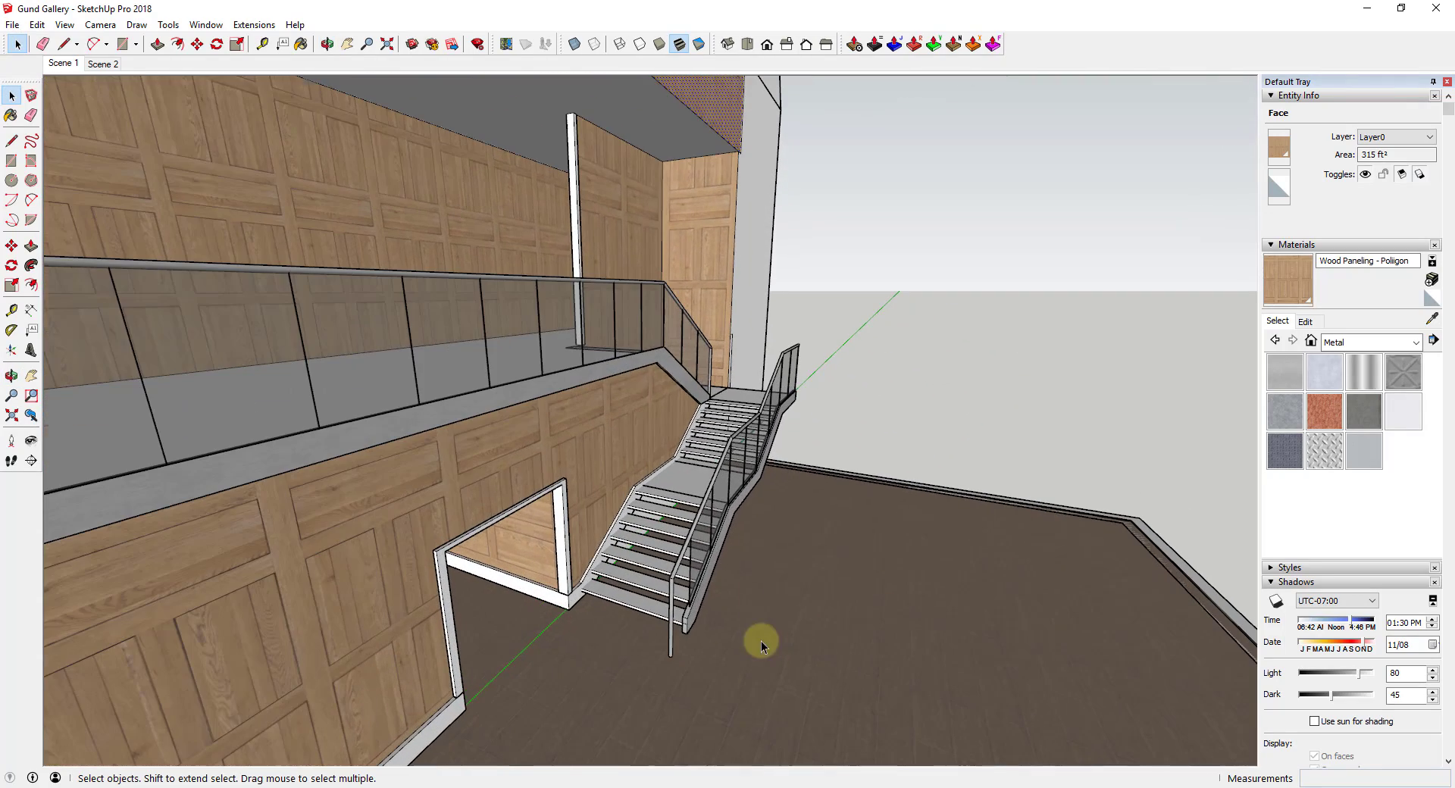
{"action": "left_click", "coordinate": [700, 494]}
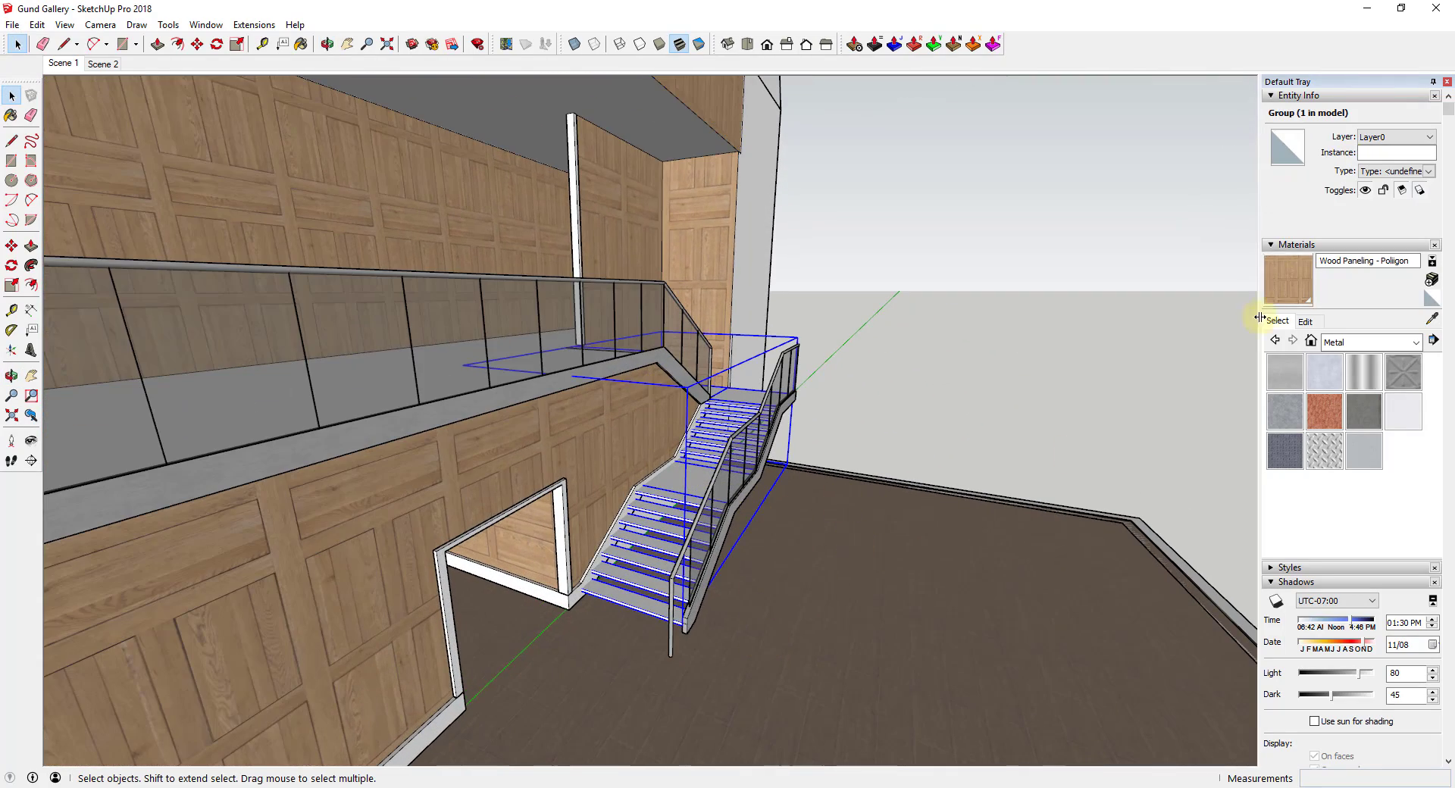
{"action": "left_click", "coordinate": [1430, 318]}
{"action": "left_click", "coordinate": [799, 584]}
{"action": "scroll", "coordinate": [623, 604], "scroll_direction": "up", "scroll_amount": 4}
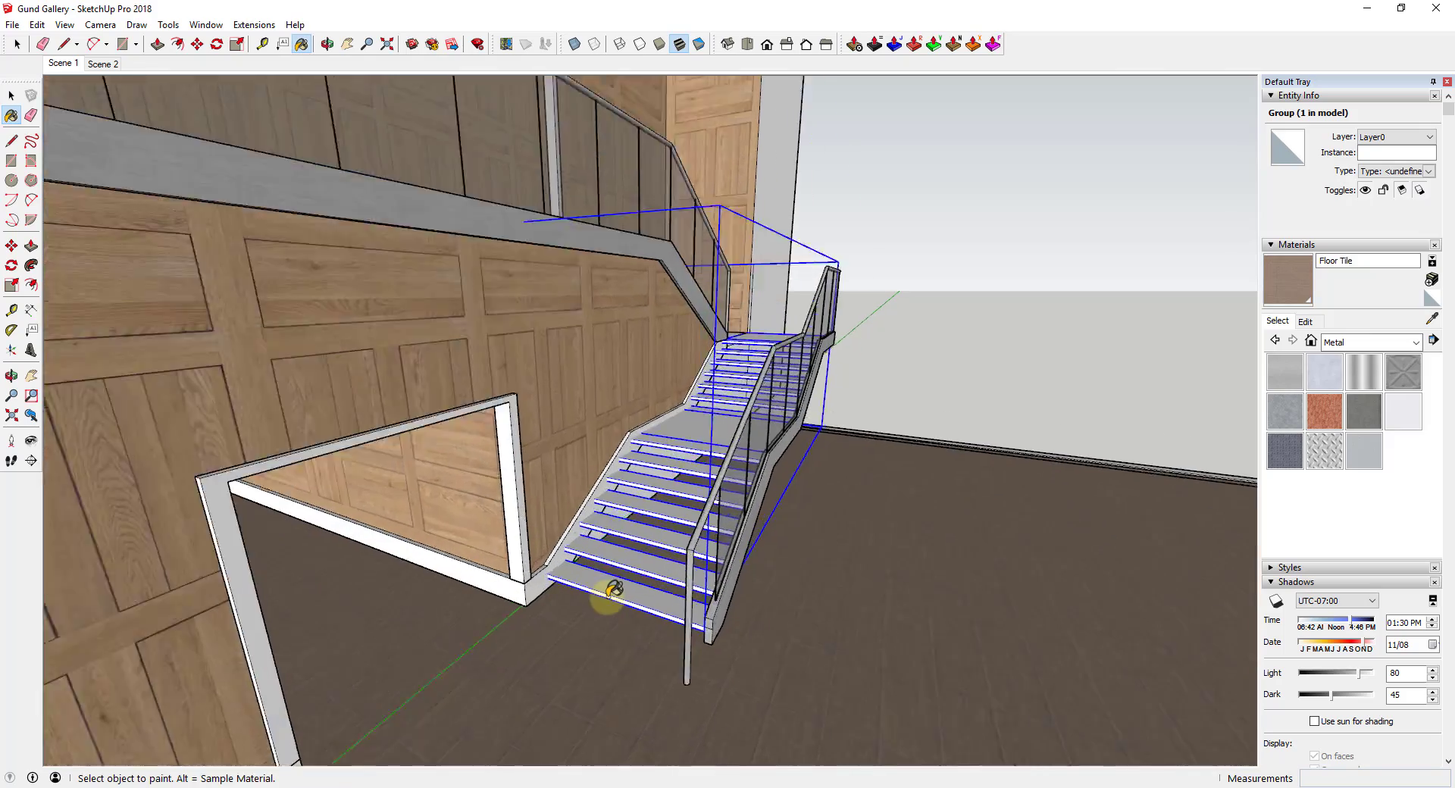
{"action": "left_click", "coordinate": [621, 574]}
{"action": "mouse_move", "coordinate": [652, 485]}
{"action": "middle_mouse_down"}
{"action": "mouse_move", "coordinate": [640, 675]}
{"action": "mouse_move", "coordinate": [695, 618]}
{"action": "middle_mouse_up"}
{"action": "scroll", "coordinate": [639, 675], "scroll_direction": "up", "scroll_amount": 5}
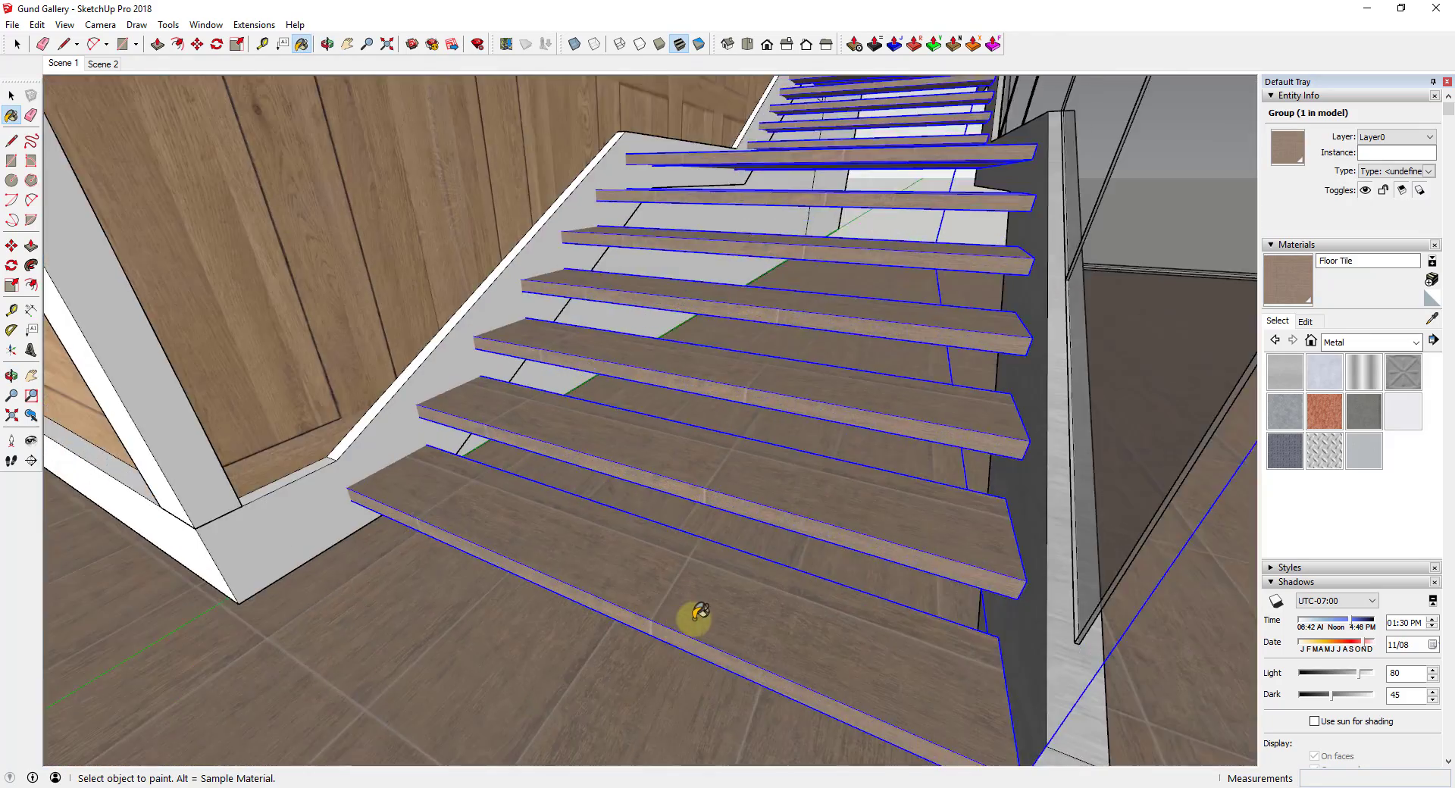
Undo the paint on the stair tread group, then open a Stair Tread component and paint all its faces with Floor Tile
{"action": "scroll", "coordinate": [686, 604], "scroll_direction": "down", "scroll_amount": 1}
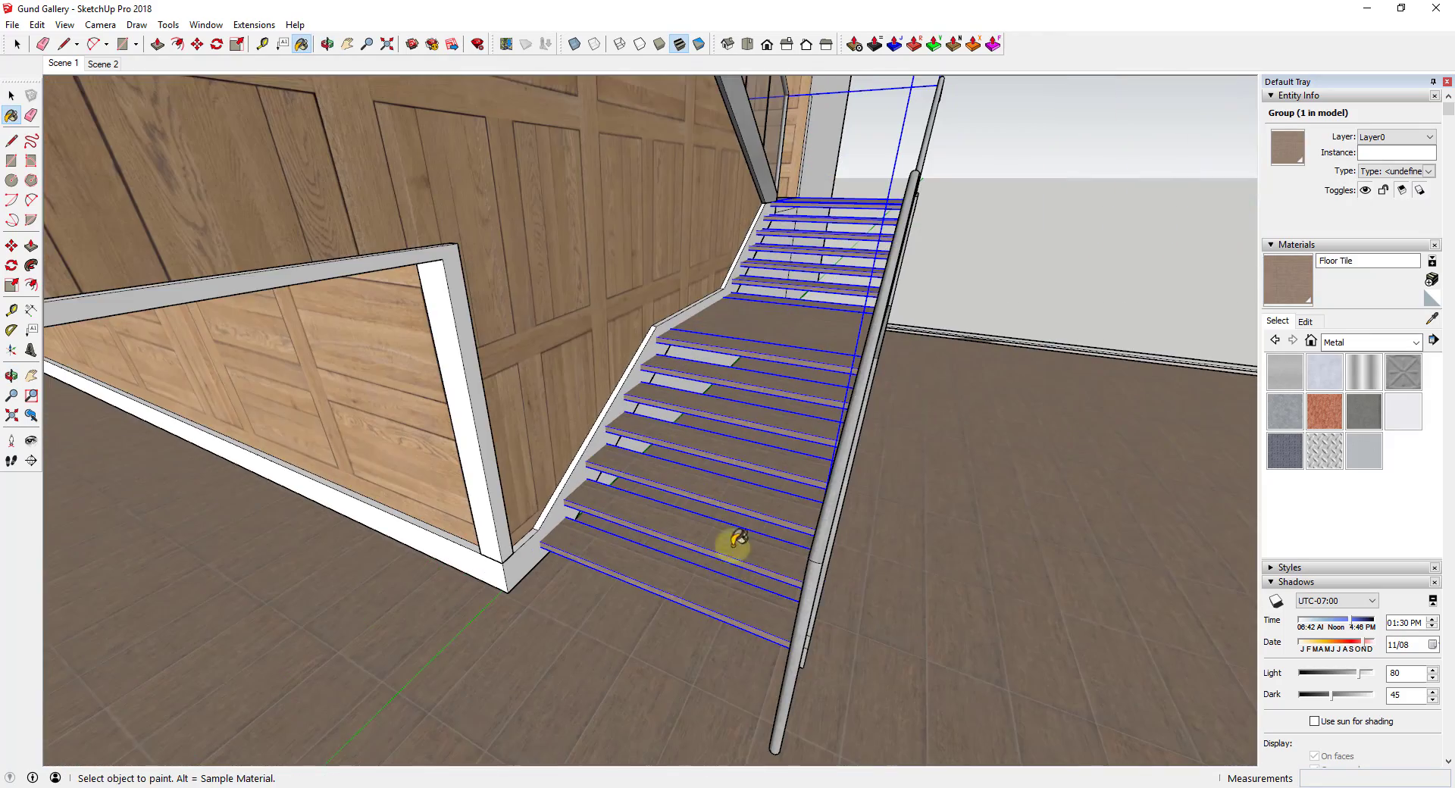
{"action": "scroll", "coordinate": [806, 576], "scroll_direction": "up", "scroll_amount": 3}
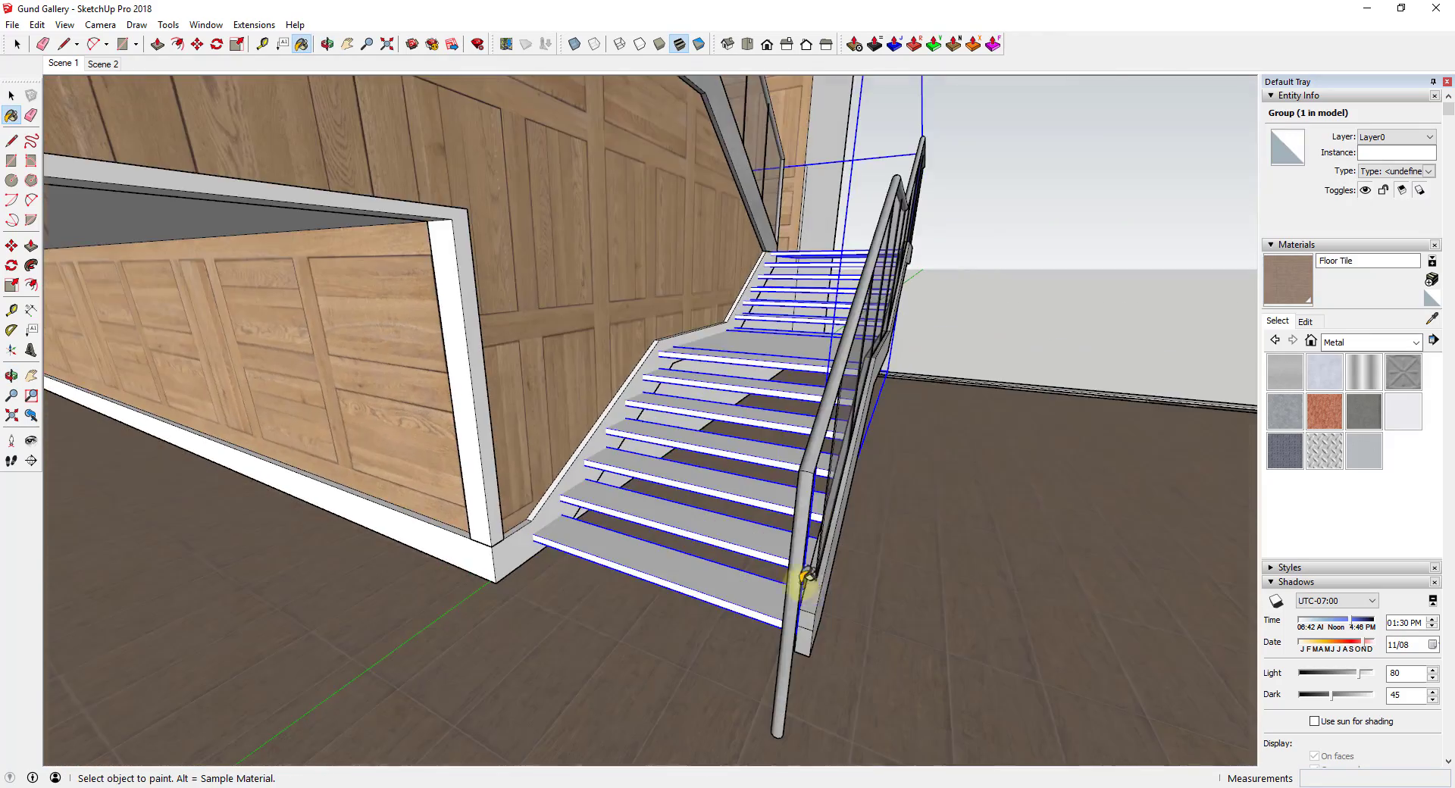
{"action": "key", "text": "space"}
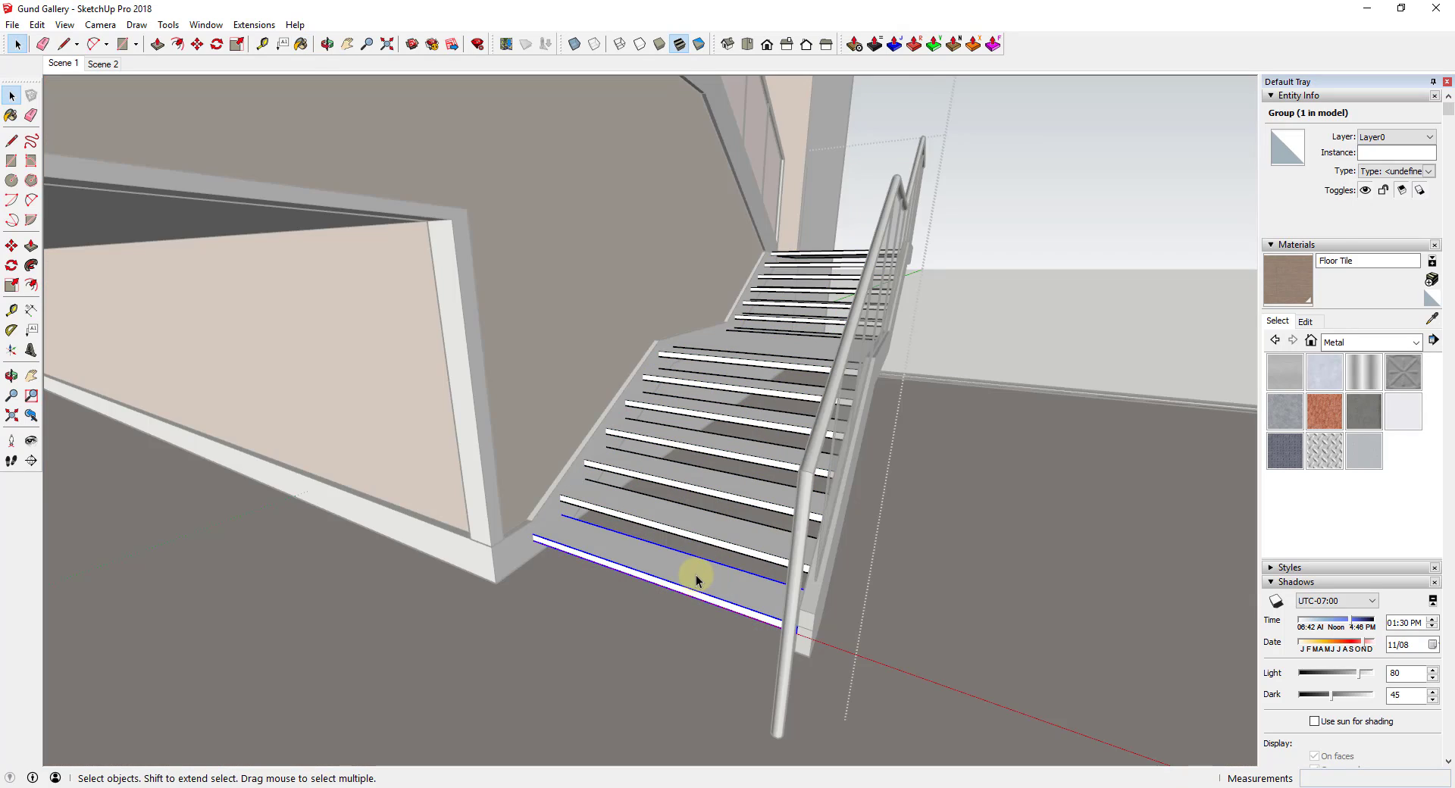
{"action": "double_click", "coordinate": [696, 581]}
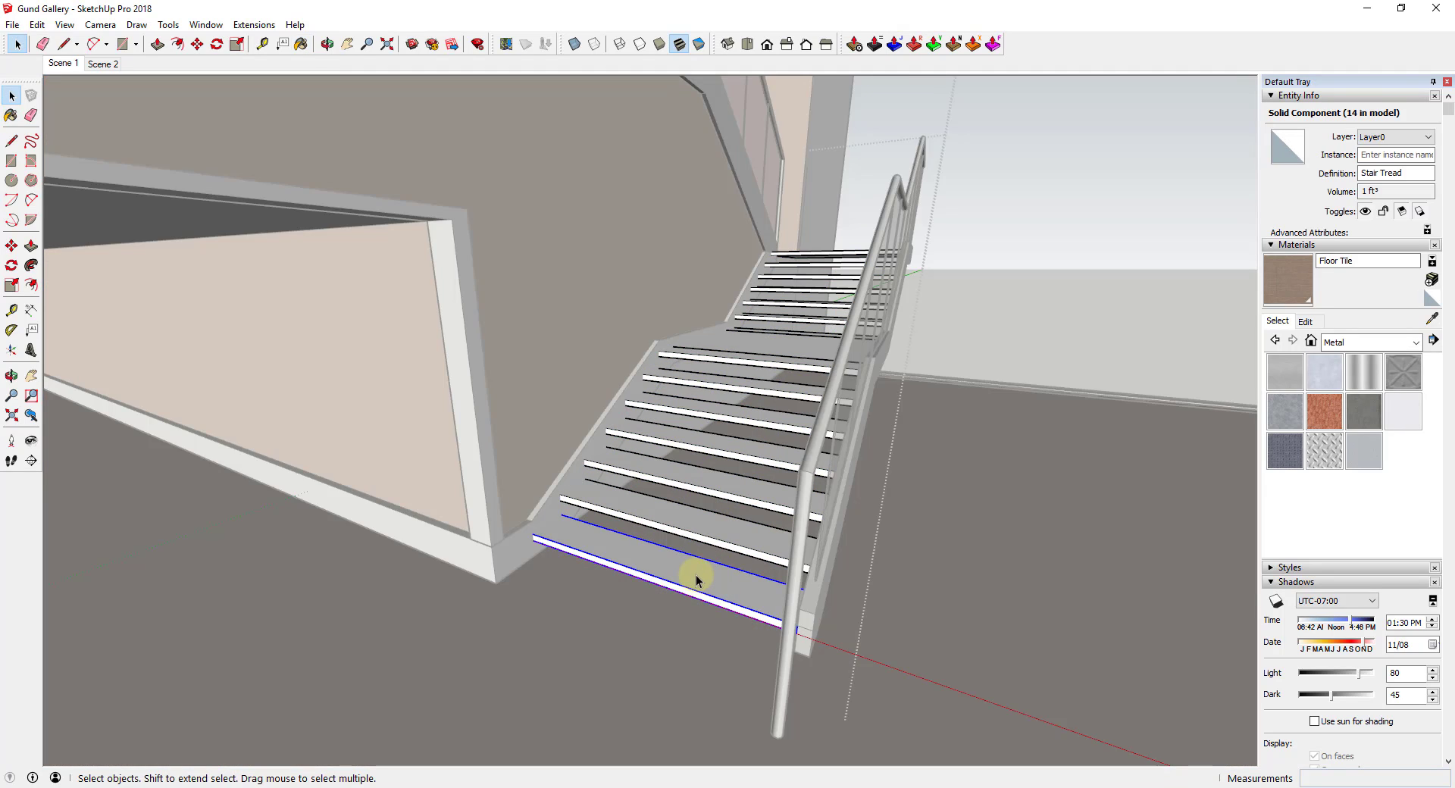
{"action": "key", "text": "ctrl+a"}
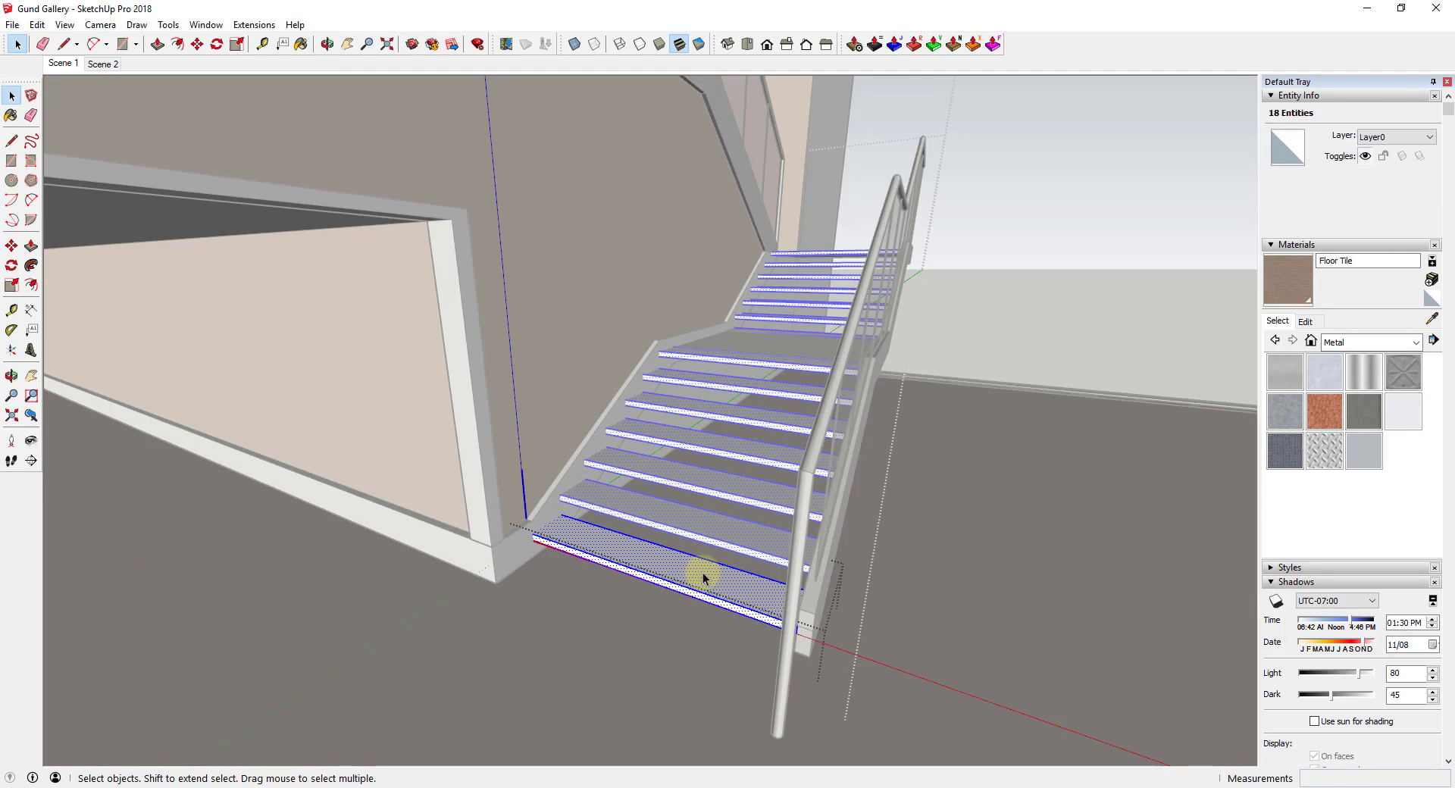
{"action": "left_click", "coordinate": [1306, 277]}
{"action": "left_click", "coordinate": [686, 561]}
{"action": "mouse_move", "coordinate": [686, 561]}
{"action": "middle_mouse_down"}
{"action": "mouse_move", "coordinate": [692, 578]}
{"action": "mouse_move", "coordinate": [738, 588]}
{"action": "mouse_move", "coordinate": [735, 570]}
{"action": "middle_mouse_up"}
{"action": "right_click", "coordinate": [735, 568]}
{"action": "key", "text": "Escape"}
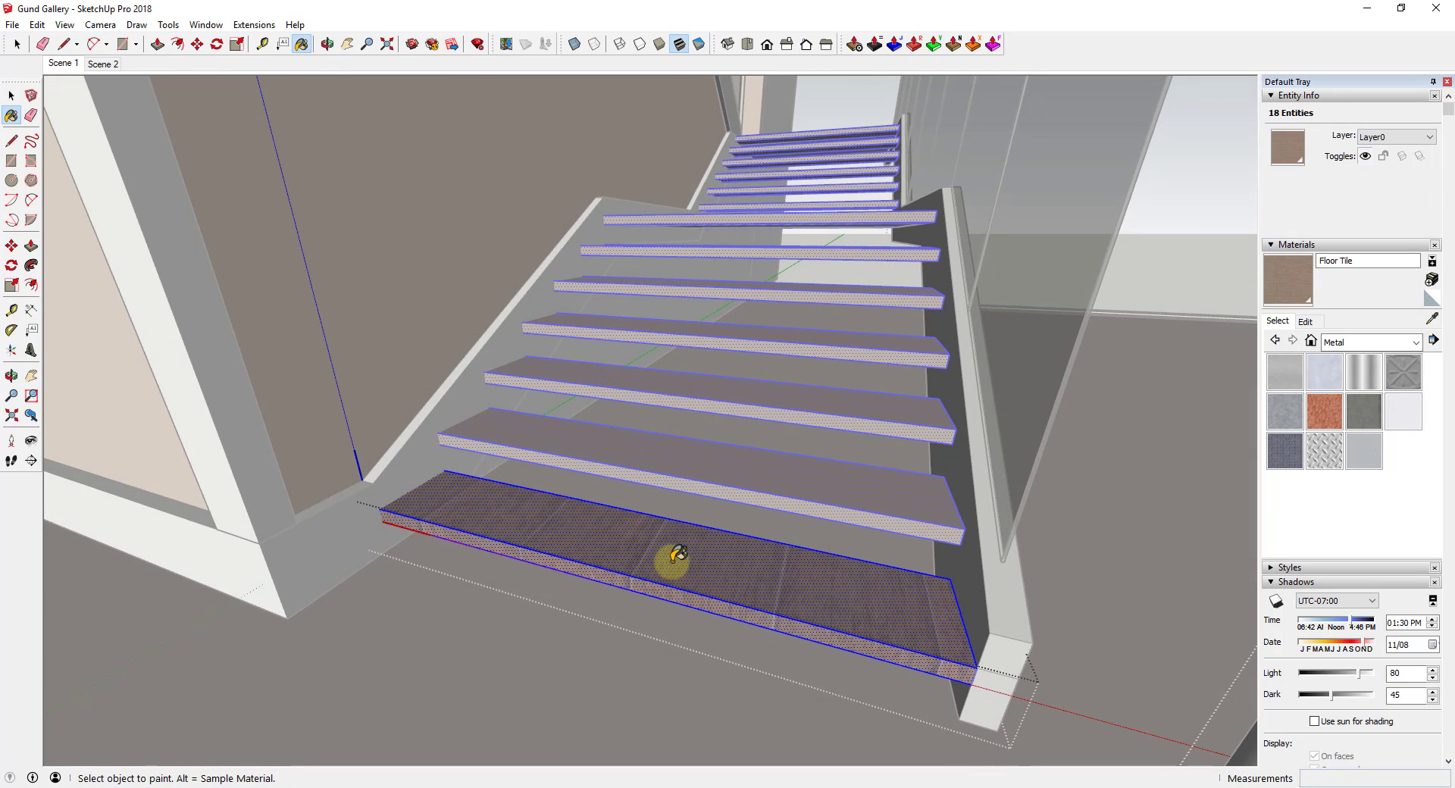
Make the Floor Tile texture unique on the top face of the lowest stair tread
{"action": "key", "text": "space"}
{"action": "left_click", "coordinate": [672, 558]}
{"action": "right_click", "coordinate": [673, 559]}
{"action": "mouse_move", "coordinate": [740, 312]}
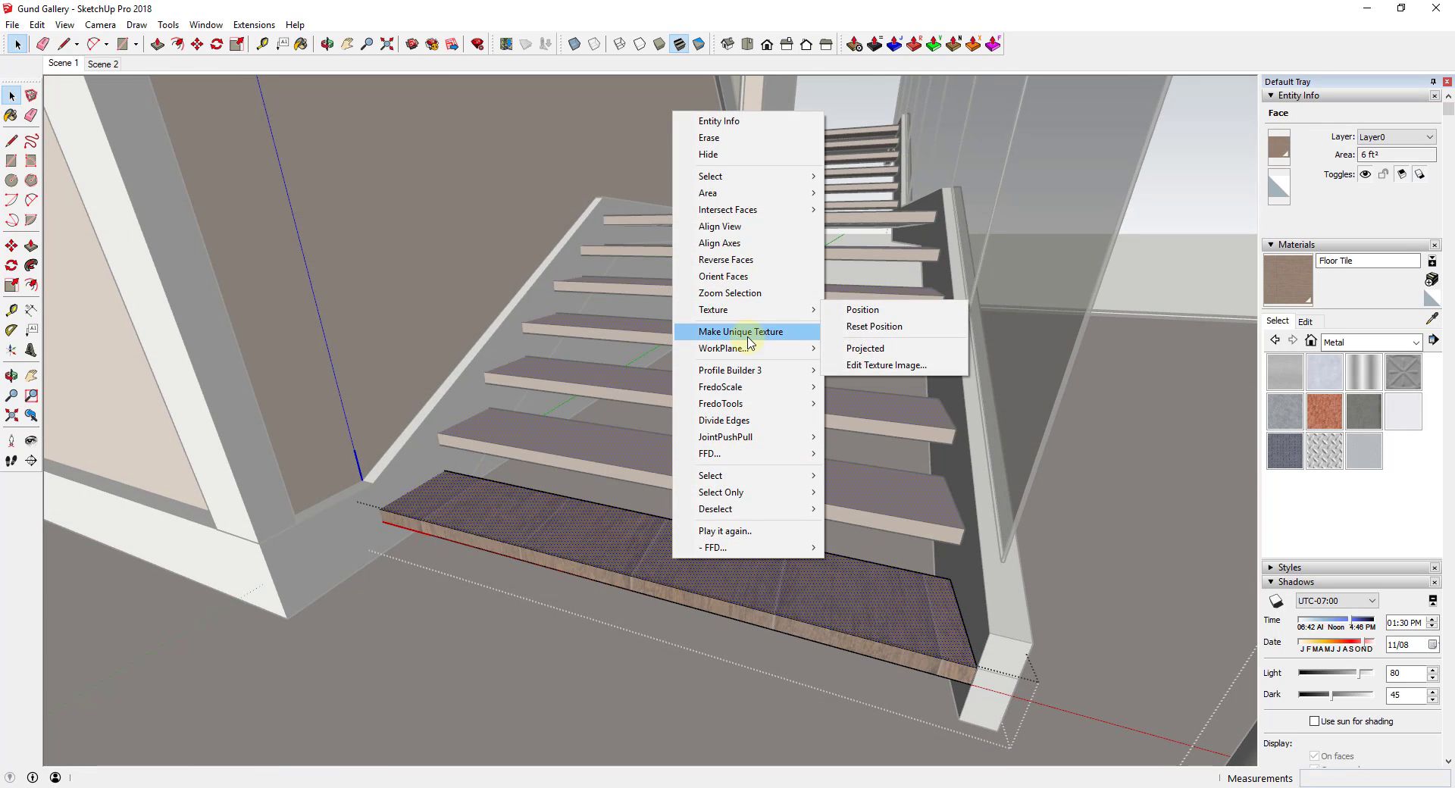
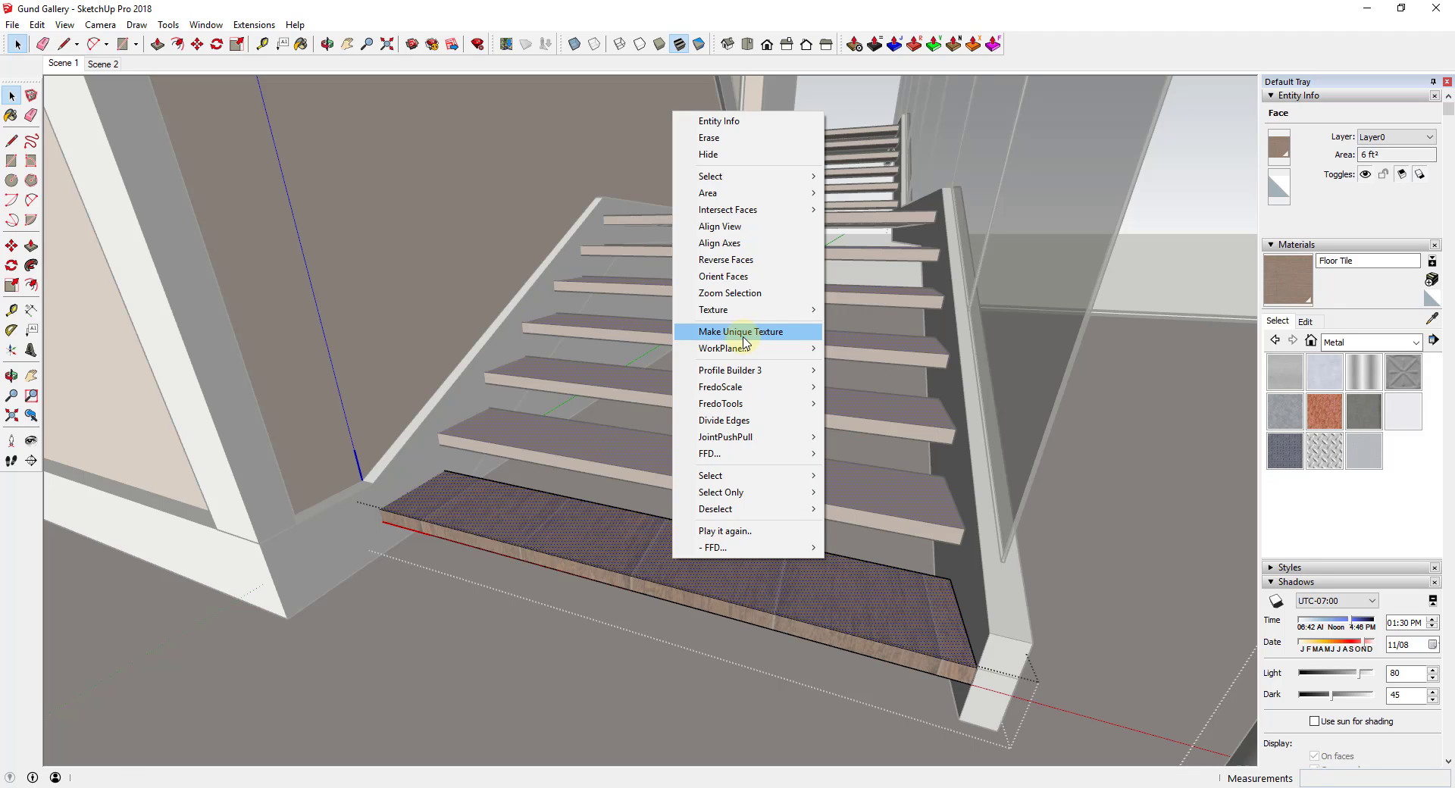
{"action": "left_click", "coordinate": [743, 333]}
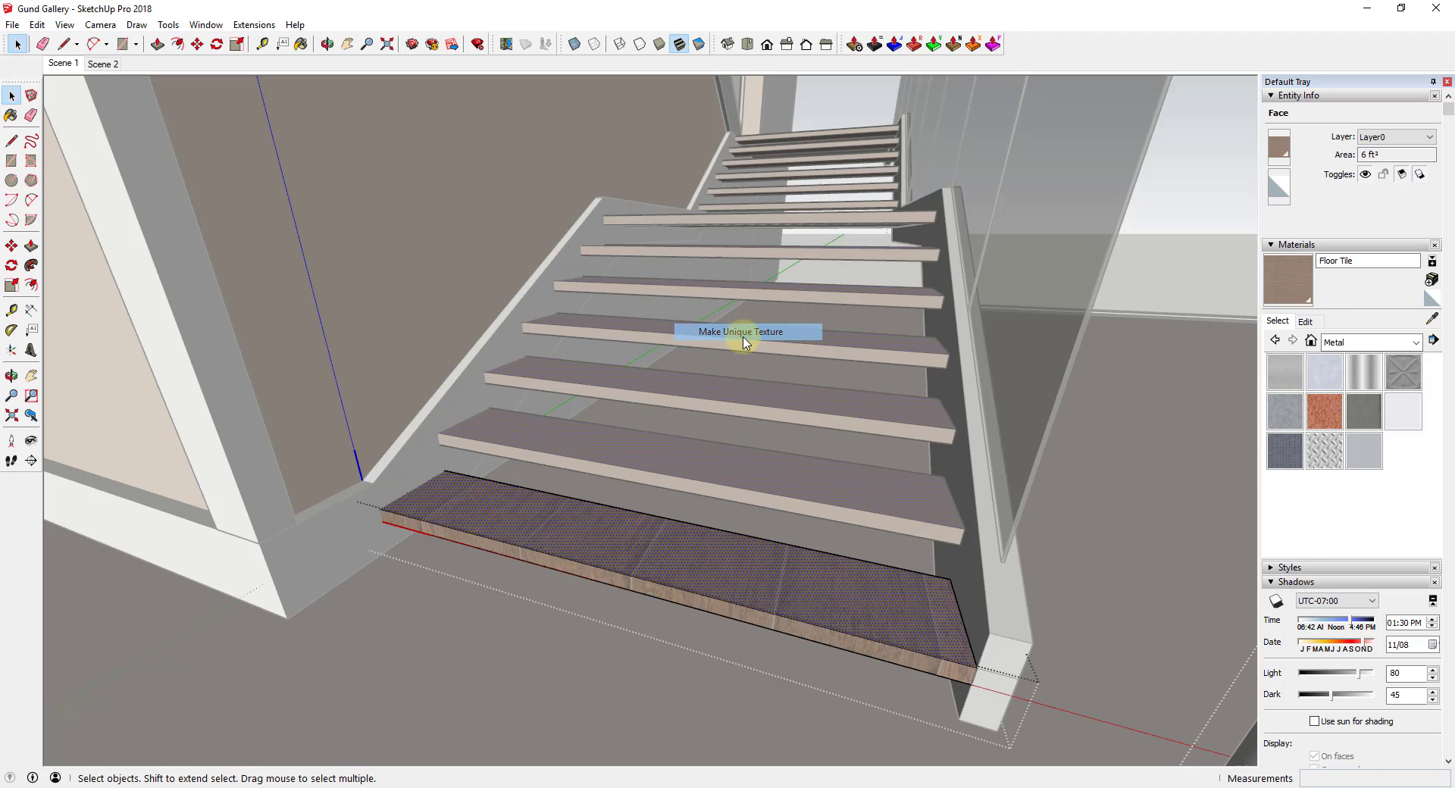
Start positioning the texture on the lowest tread's top face with fixed pins and rotate it 90 degrees
{"action": "right_click", "coordinate": [678, 573]}
{"action": "mouse_move", "coordinate": [728, 309]}
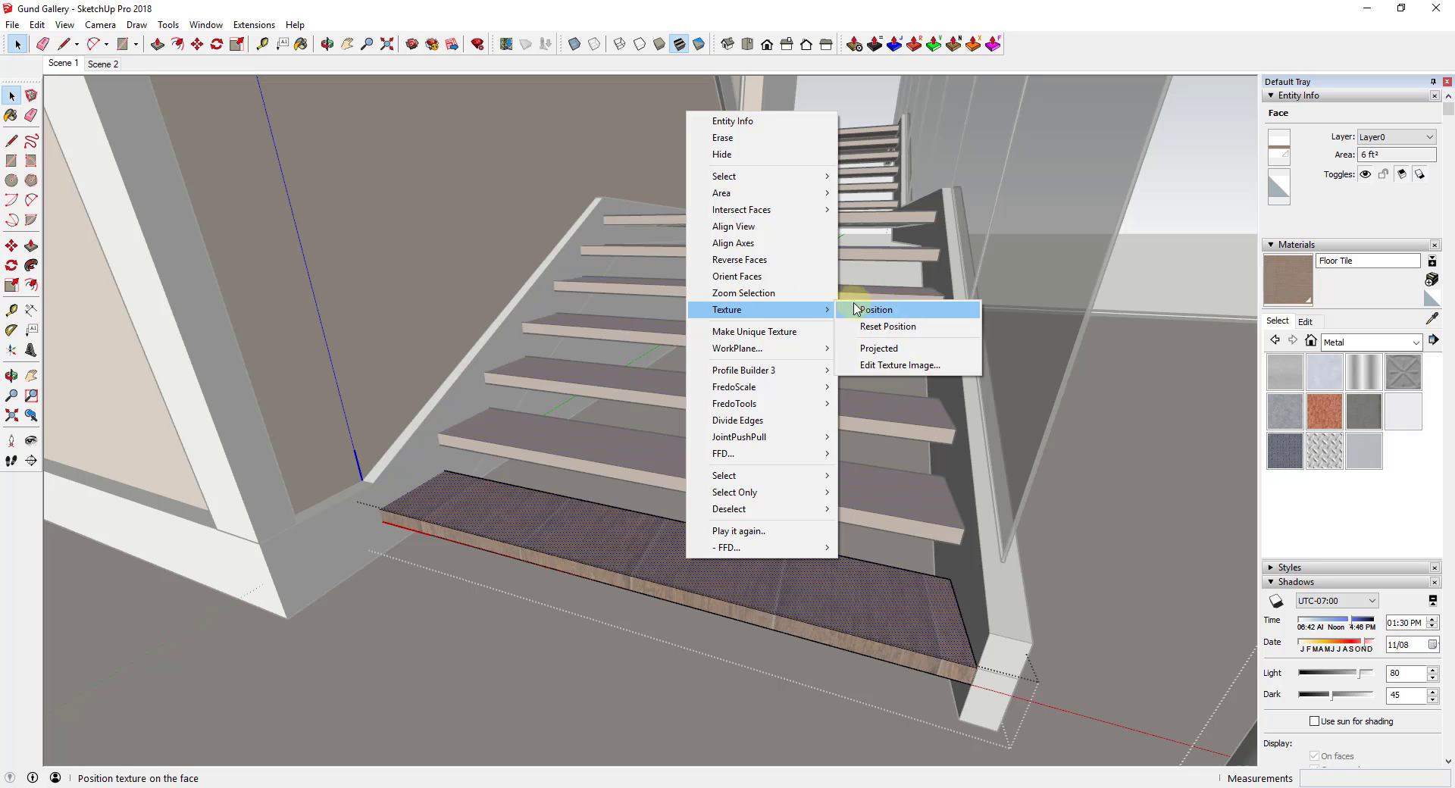
{"action": "left_click", "coordinate": [910, 311]}
{"action": "right_click", "coordinate": [559, 516]}
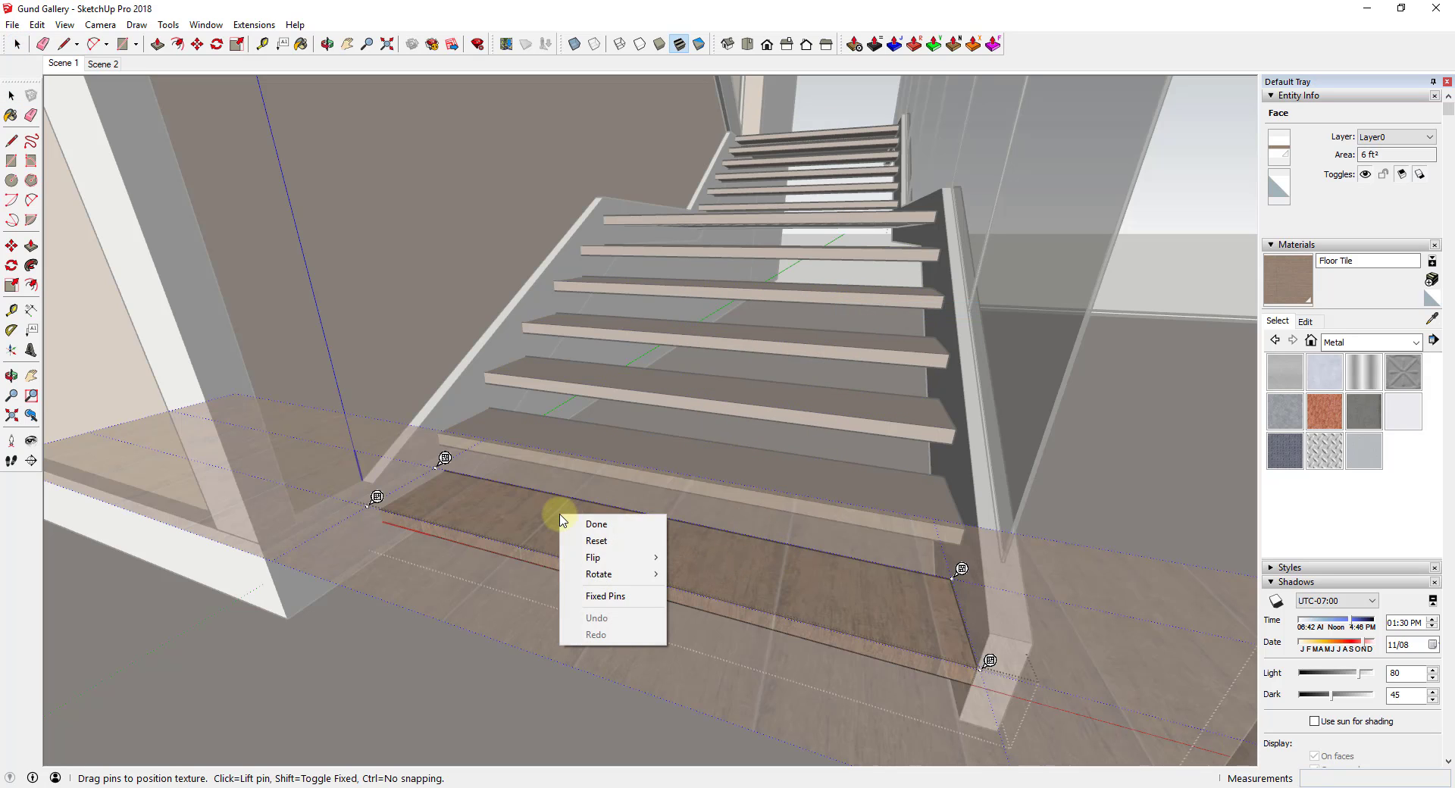
{"action": "left_click", "coordinate": [610, 596]}
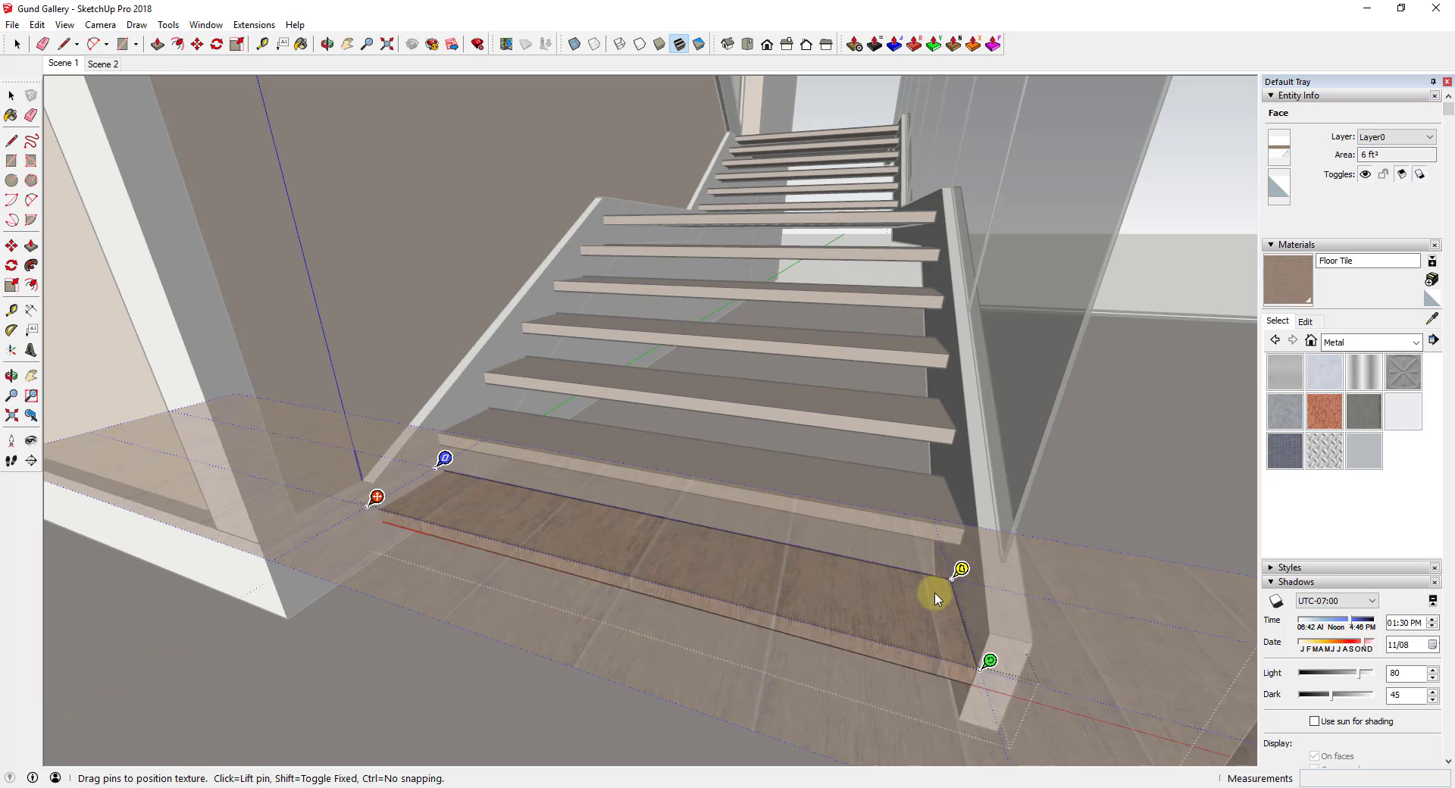
{"action": "right_click", "coordinate": [771, 589]}
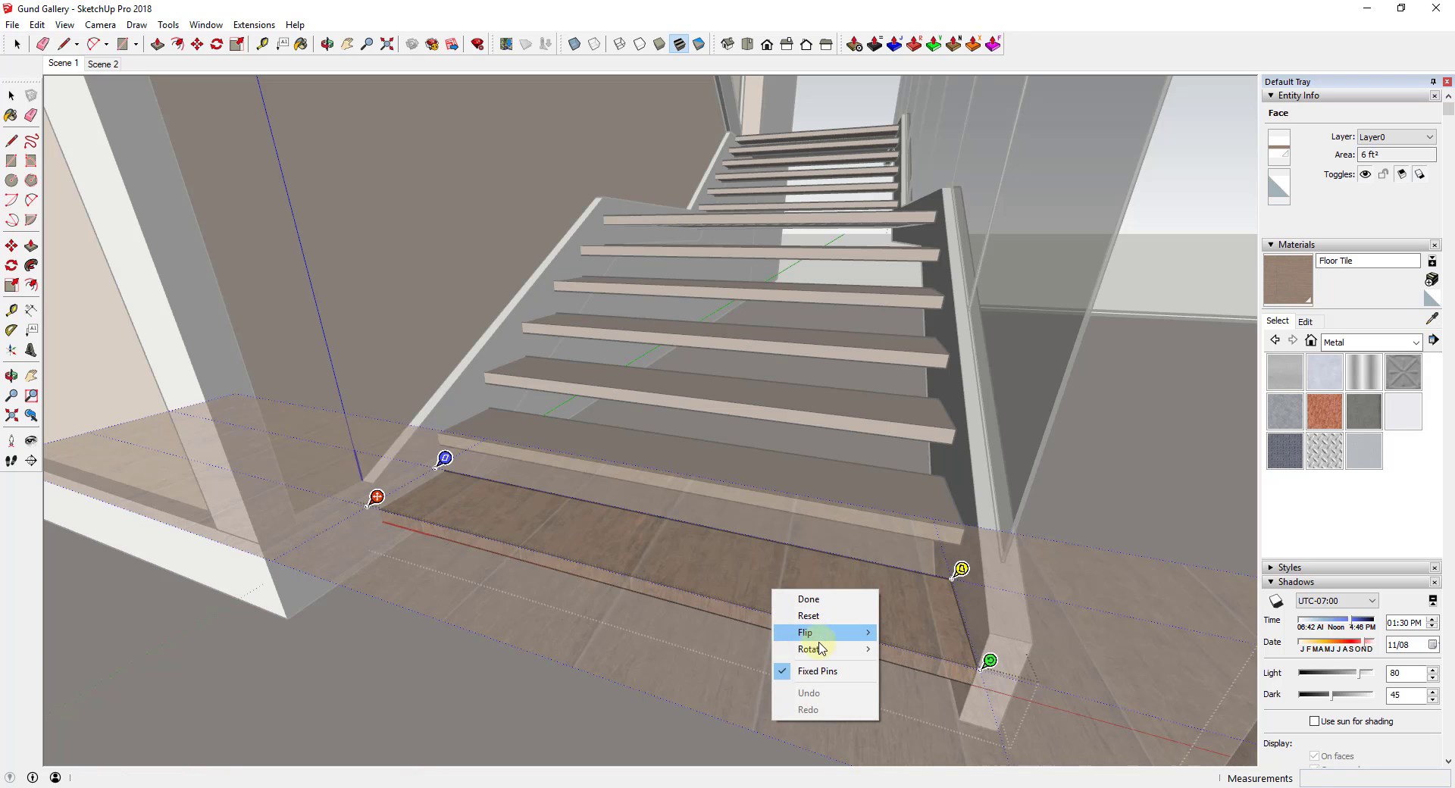
{"action": "mouse_move", "coordinate": [826, 649]}
{"action": "left_click", "coordinate": [900, 652]}
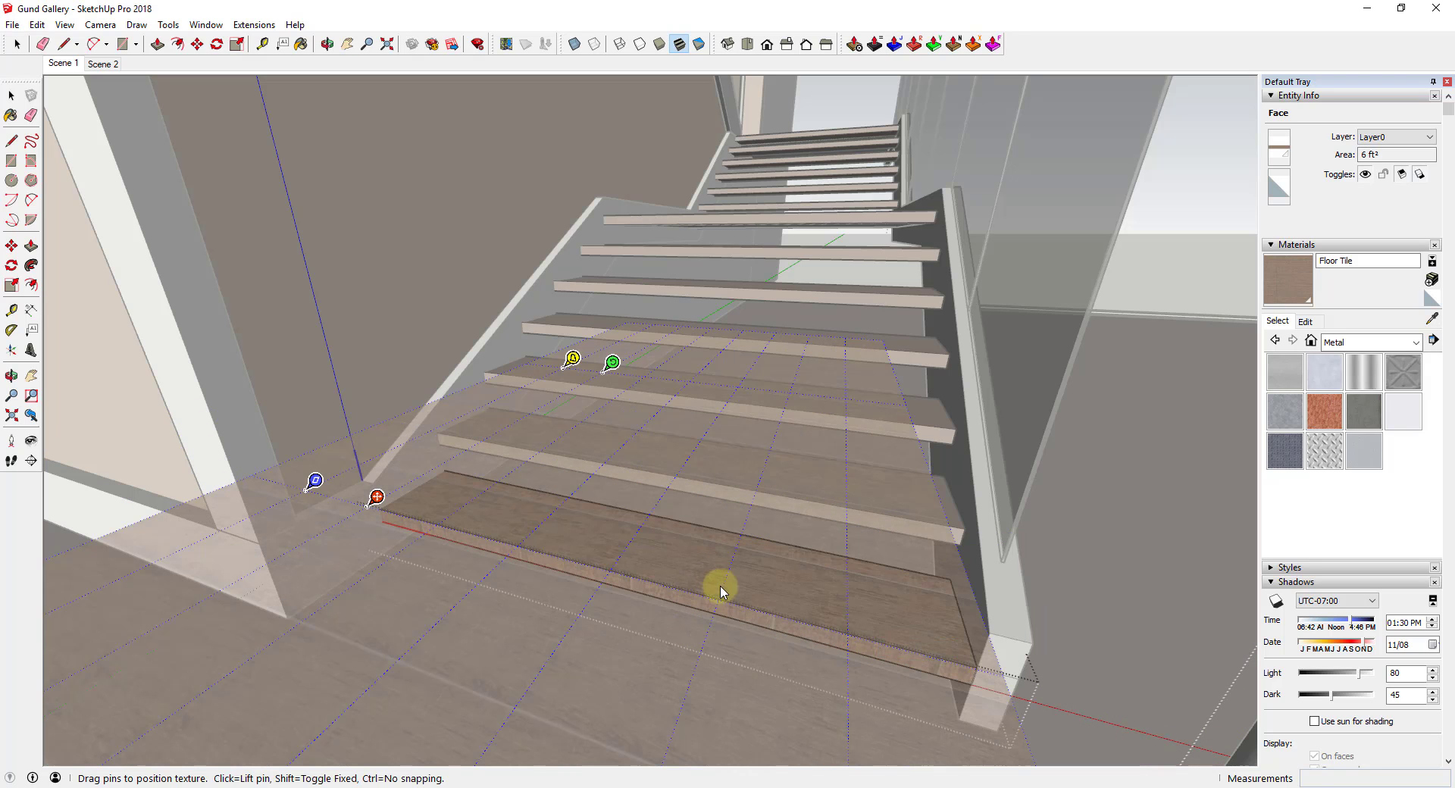
Align the tile joints with the tread's front and back corners by moving and scaling the texture, and accept the position
{"action": "left_click_drag", "start_coordinate": [619, 364], "coordinate": [520, 415]}
{"action": "left_click", "coordinate": [407, 515]}
{"action": "scroll", "coordinate": [367, 521], "scroll_direction": "up", "scroll_amount": 1}
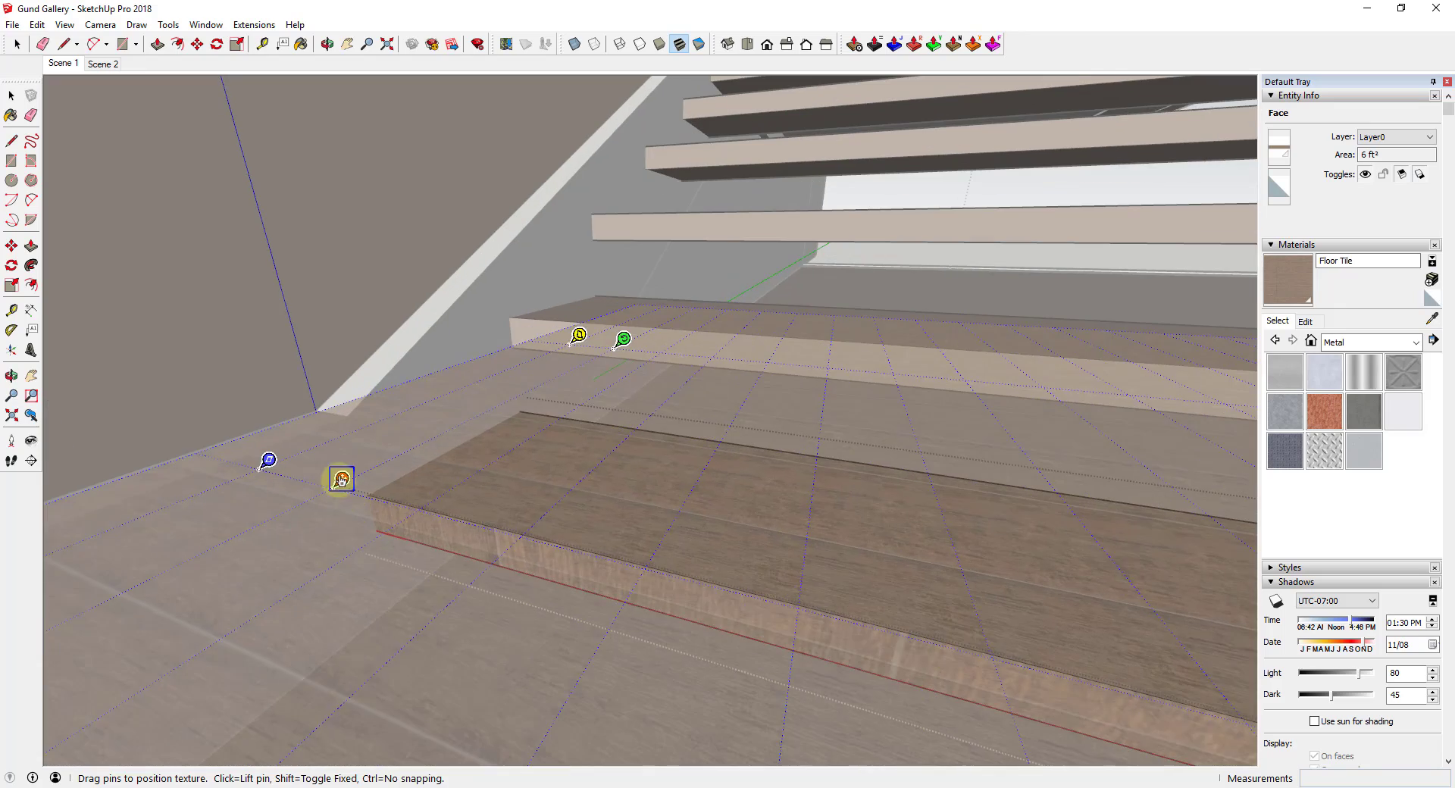
{"action": "left_click_drag", "start_coordinate": [338, 479], "coordinate": [458, 477]}
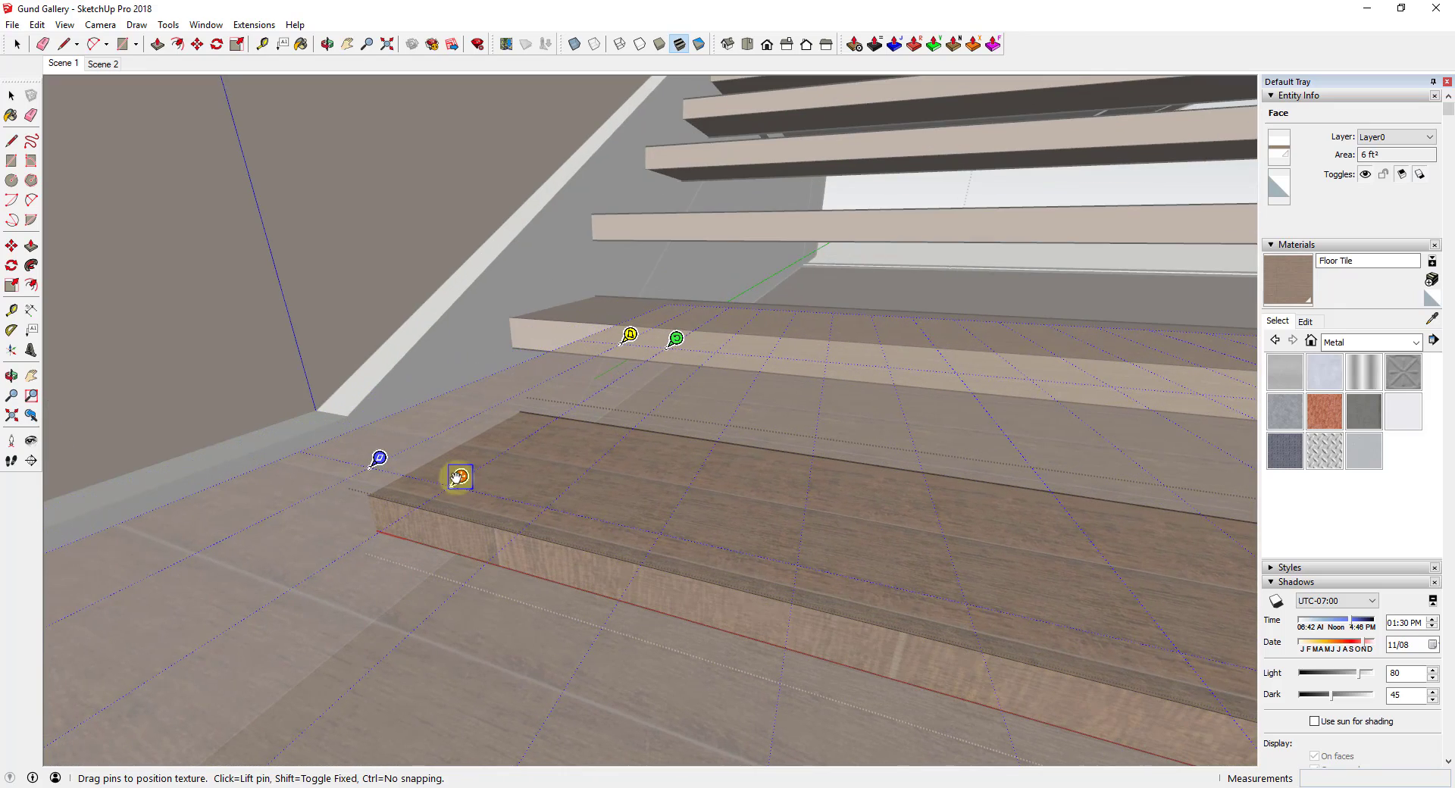
{"action": "scroll", "coordinate": [457, 479], "scroll_direction": "up", "scroll_amount": 2}
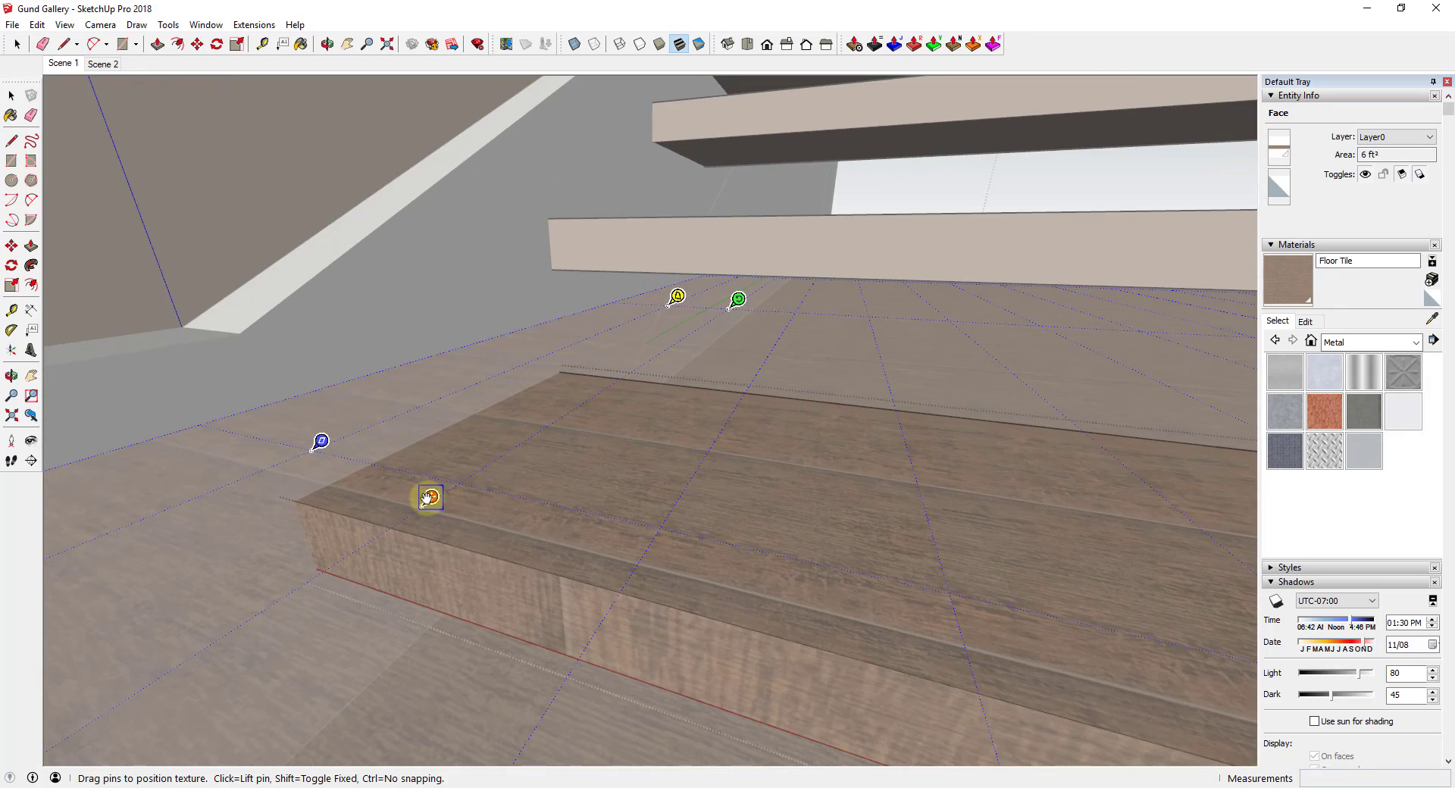
{"action": "left_click_drag", "start_coordinate": [430, 498], "coordinate": [308, 494]}
{"action": "scroll", "coordinate": [544, 354], "scroll_direction": "down", "scroll_amount": 1}
{"action": "scroll", "coordinate": [576, 350], "scroll_direction": "down", "scroll_amount": 1}
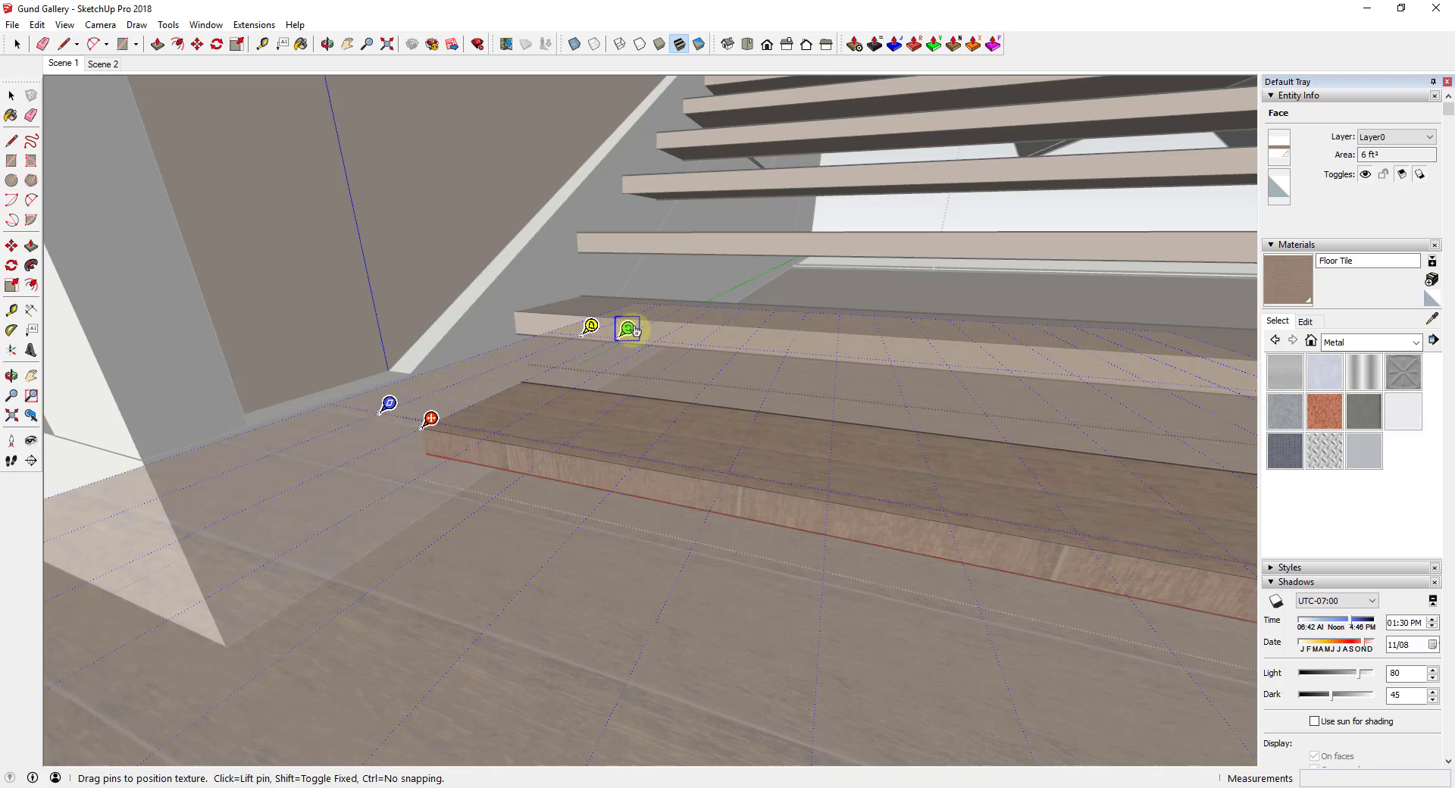
{"action": "scroll", "coordinate": [618, 333], "scroll_direction": "up", "scroll_amount": 3}
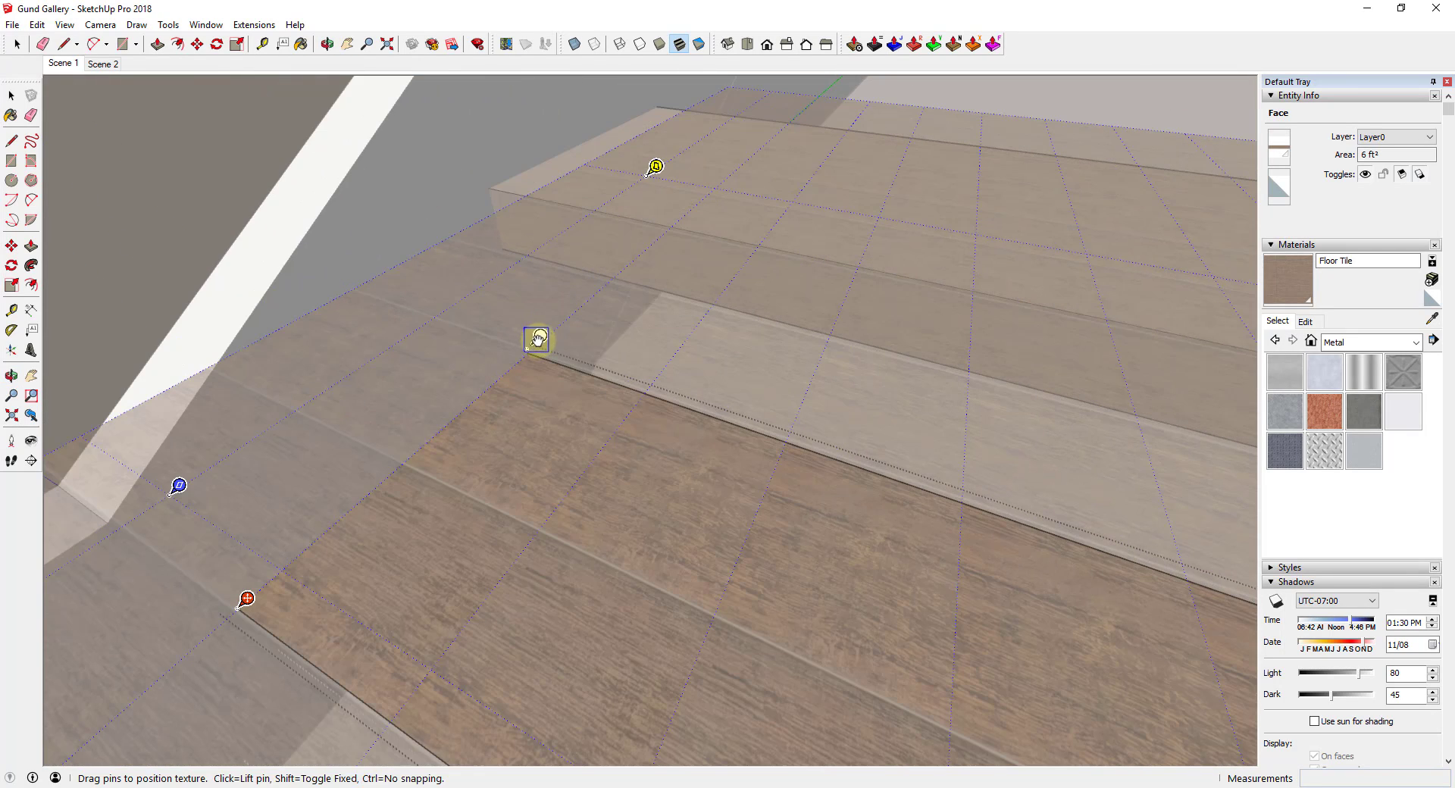
{"action": "left_click_drag", "start_coordinate": [544, 339], "coordinate": [536, 343]}
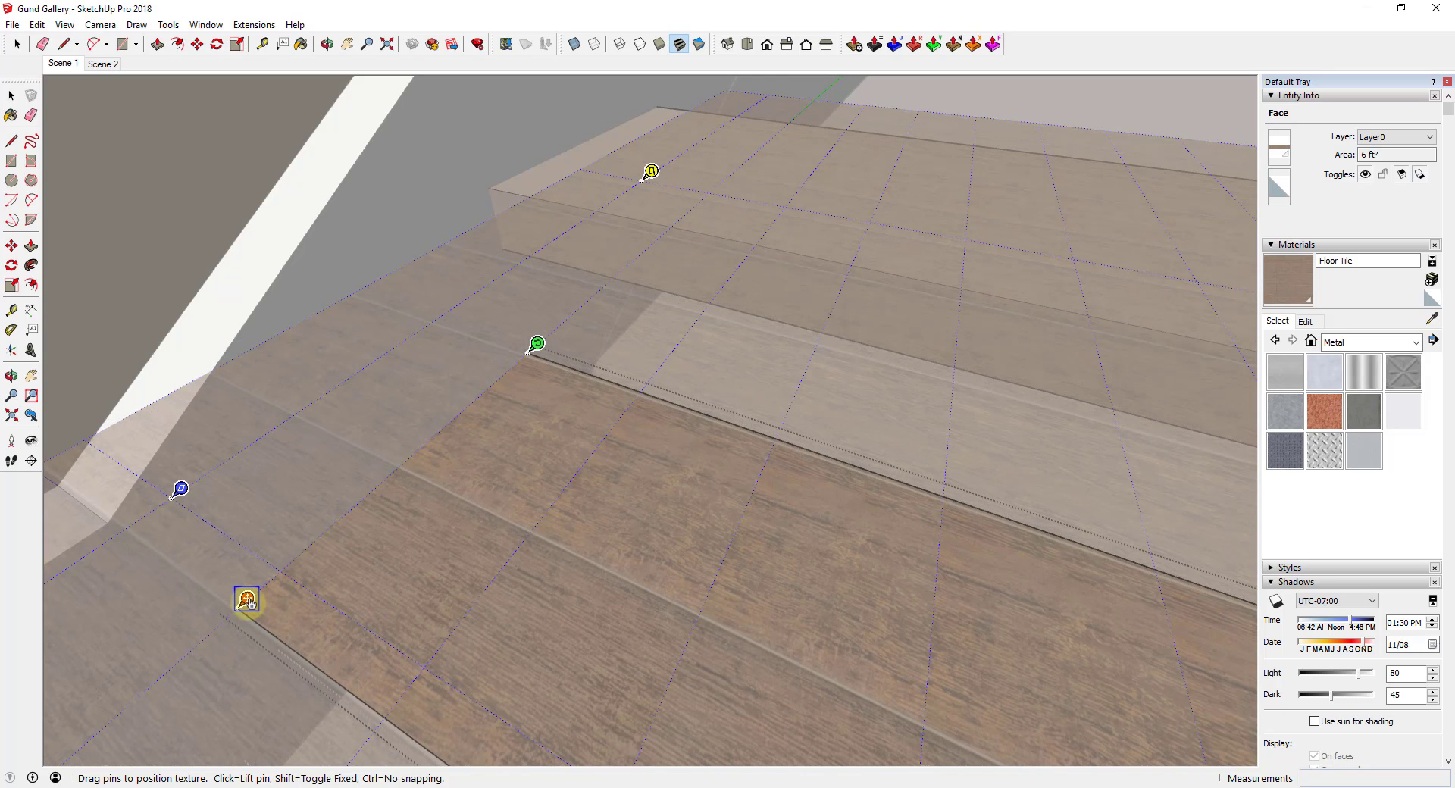
{"action": "key", "text": "Return"}
Reopen texture positioning on the tread's top face, nudge the tile pattern slightly, and accept it
{"action": "right_click", "coordinate": [422, 546]}
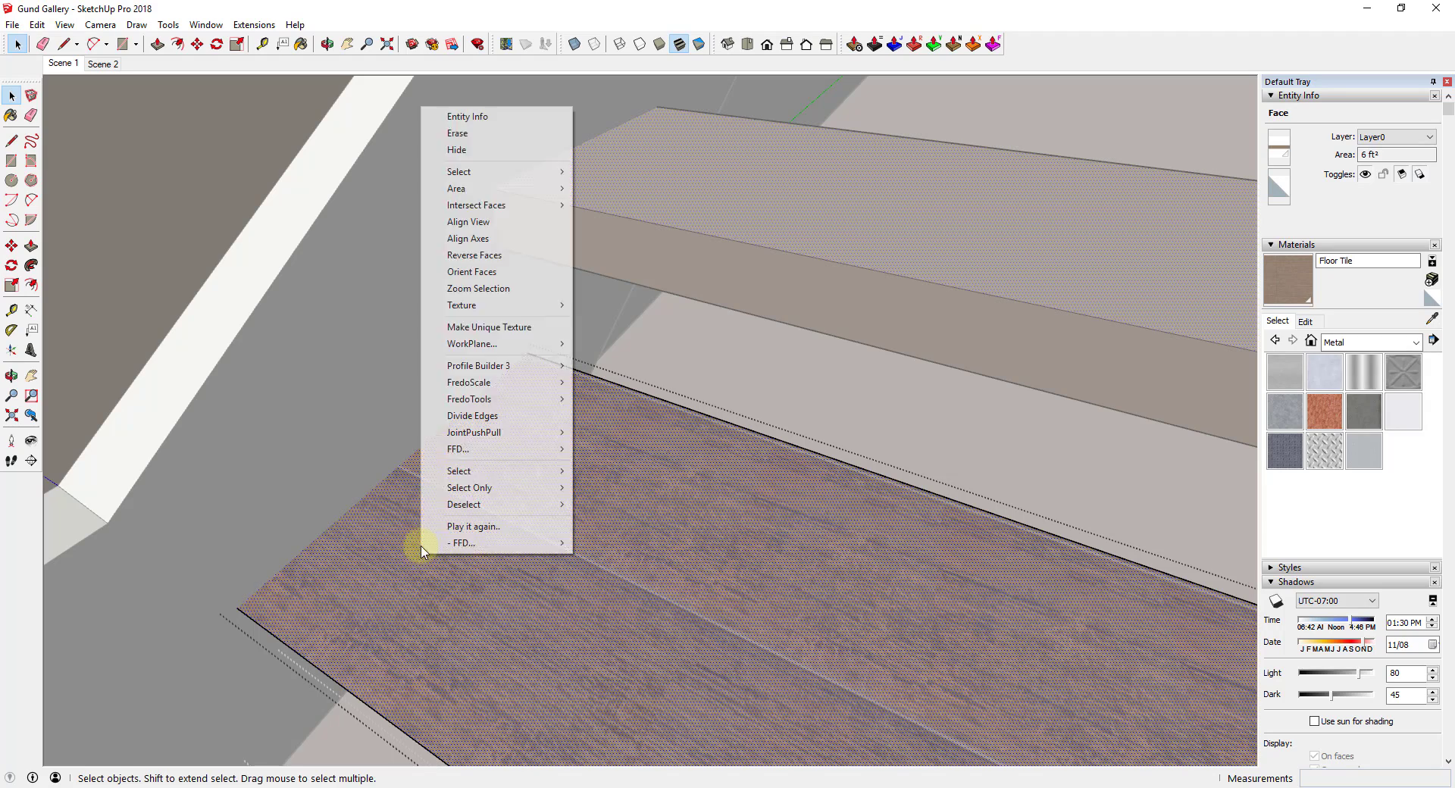
{"action": "mouse_move", "coordinate": [486, 307]}
{"action": "left_click", "coordinate": [614, 306]}
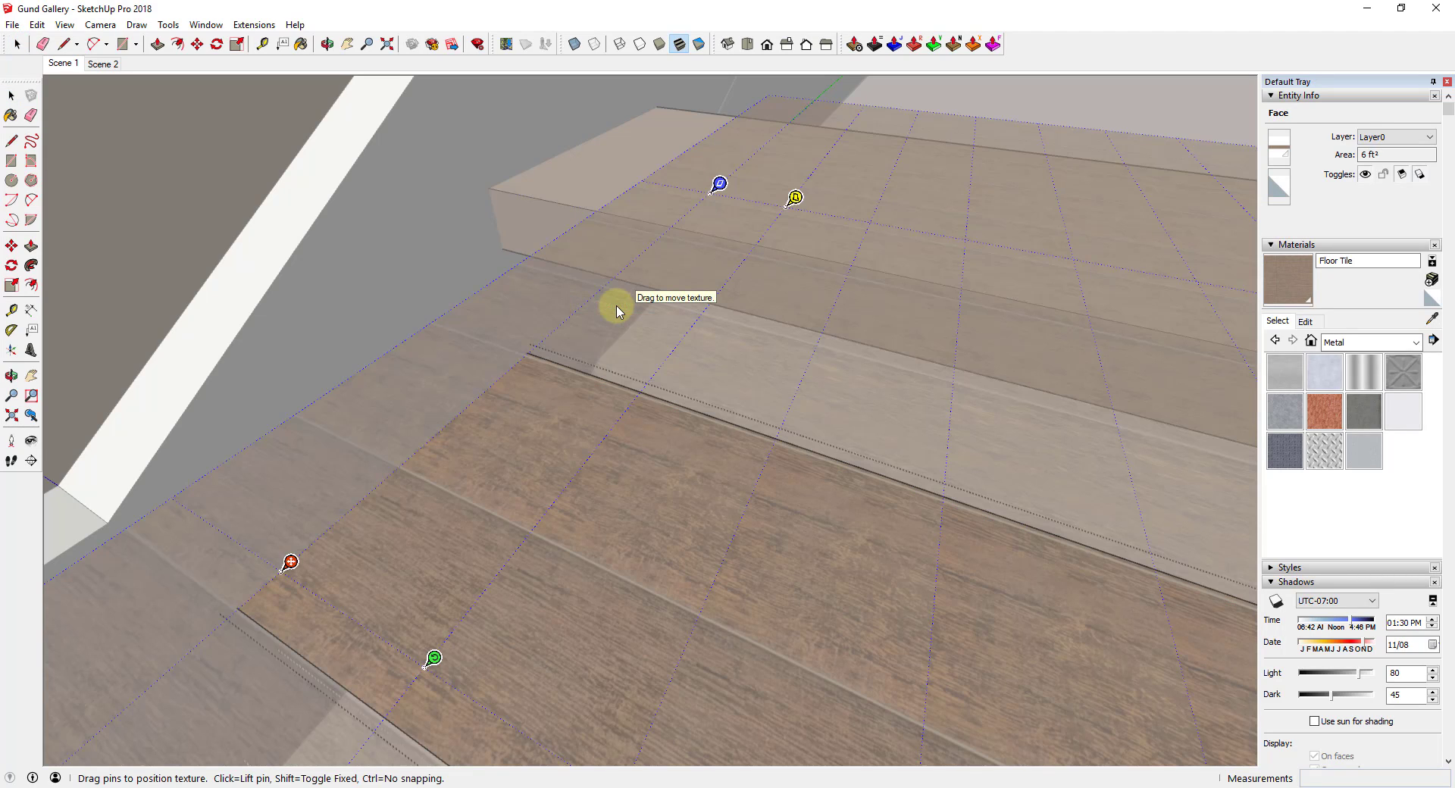
{"action": "left_click_drag", "start_coordinate": [616, 306], "coordinate": [617, 305]}
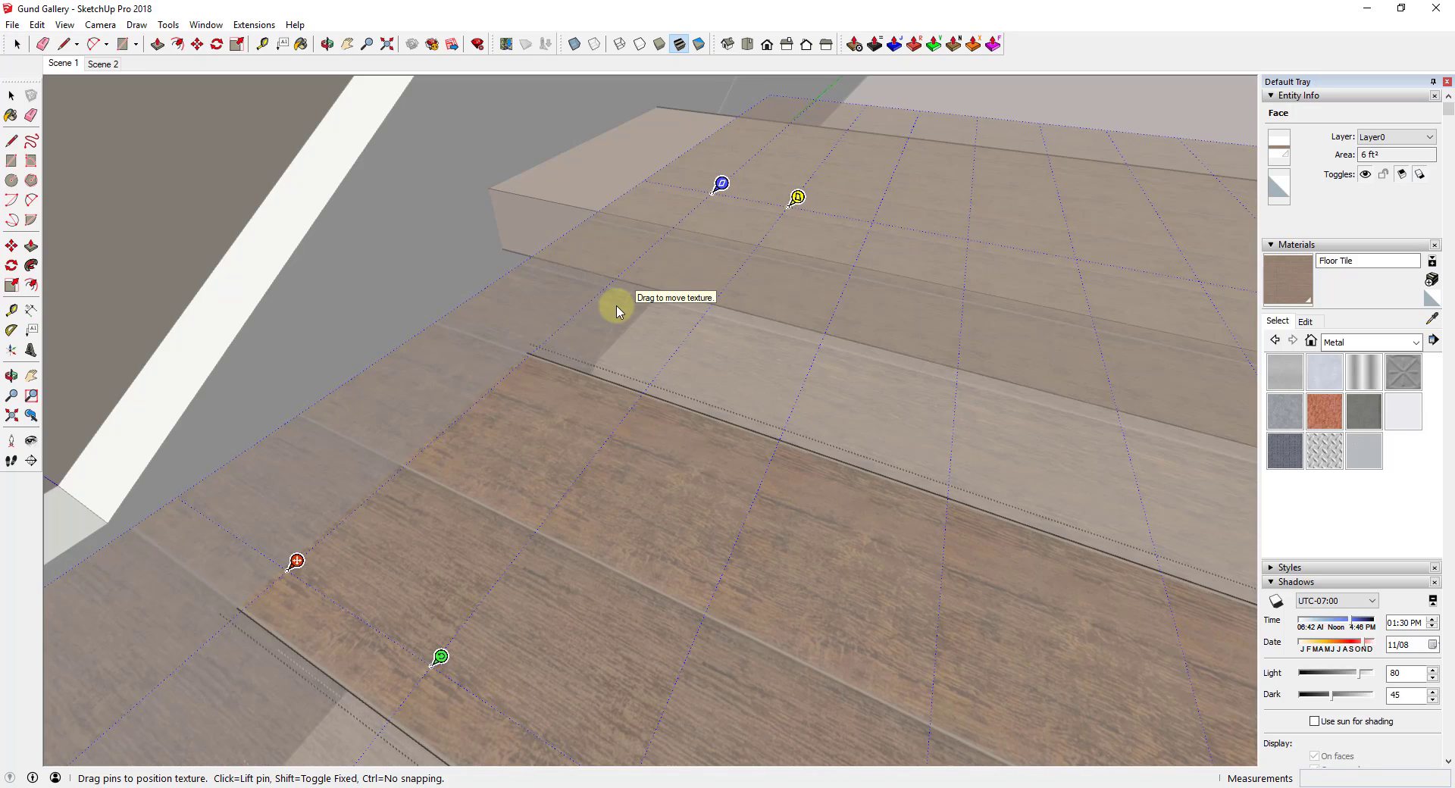
{"action": "key", "text": "Return"}
Examine the tile pattern across the lowest tread's top and front faces from the foot of the staircase
{"action": "scroll", "coordinate": [748, 529], "scroll_direction": "down", "scroll_amount": 5}
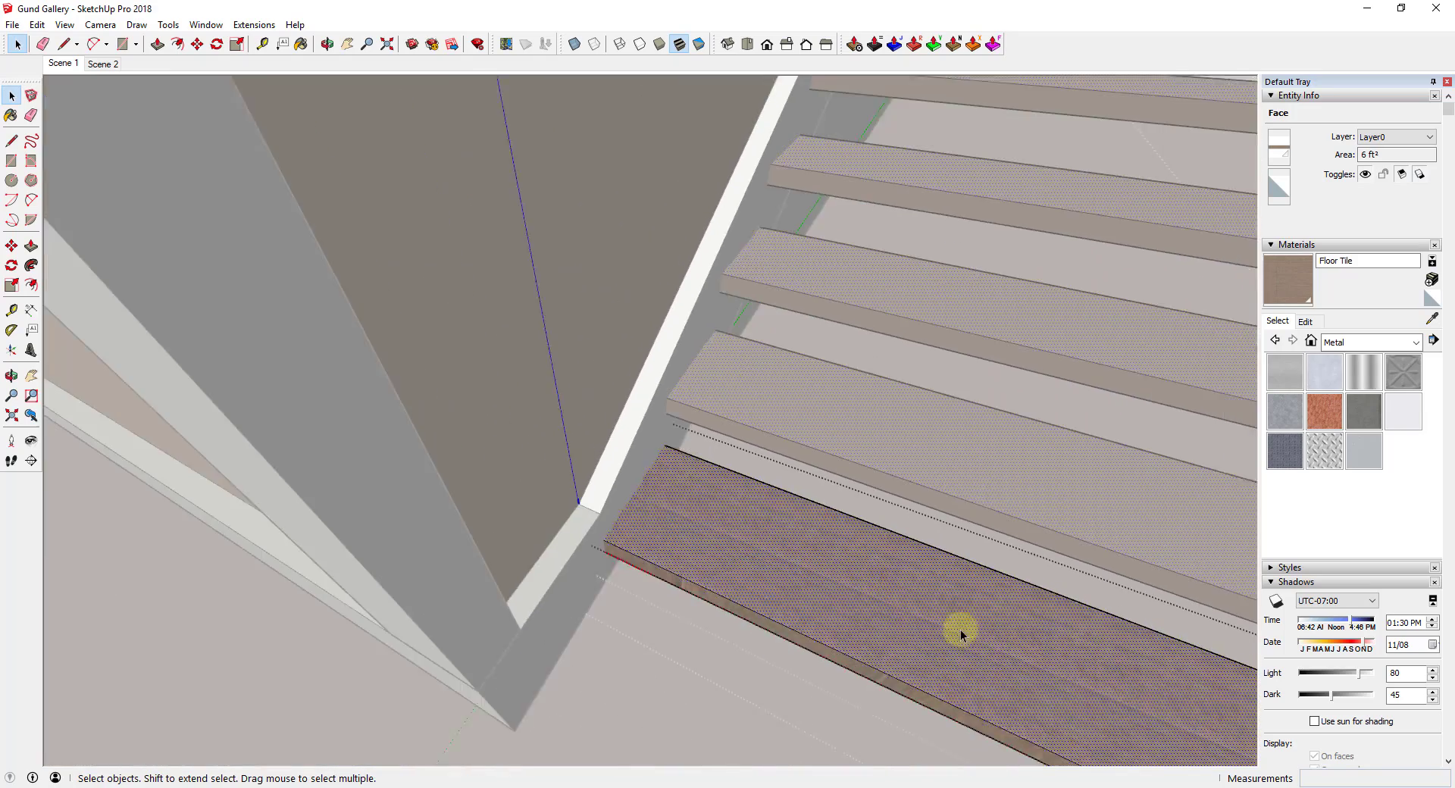
{"action": "middle_click_drag", "start_coordinate": [961, 629], "coordinate": [1023, 547]}
{"action": "scroll", "coordinate": [1023, 547], "scroll_direction": "down", "scroll_amount": 2}
{"action": "scroll", "coordinate": [897, 572], "scroll_direction": "up", "scroll_amount": 3}
{"action": "middle_click_drag", "start_coordinate": [1027, 618], "coordinate": [988, 647]}
{"action": "scroll", "coordinate": [988, 646], "scroll_direction": "up", "scroll_amount": 2}
{"action": "scroll", "coordinate": [753, 515], "scroll_direction": "down", "scroll_amount": 3}
{"action": "scroll", "coordinate": [753, 516], "scroll_direction": "up", "scroll_amount": 2}
{"action": "scroll", "coordinate": [906, 541], "scroll_direction": "down", "scroll_amount": 2}
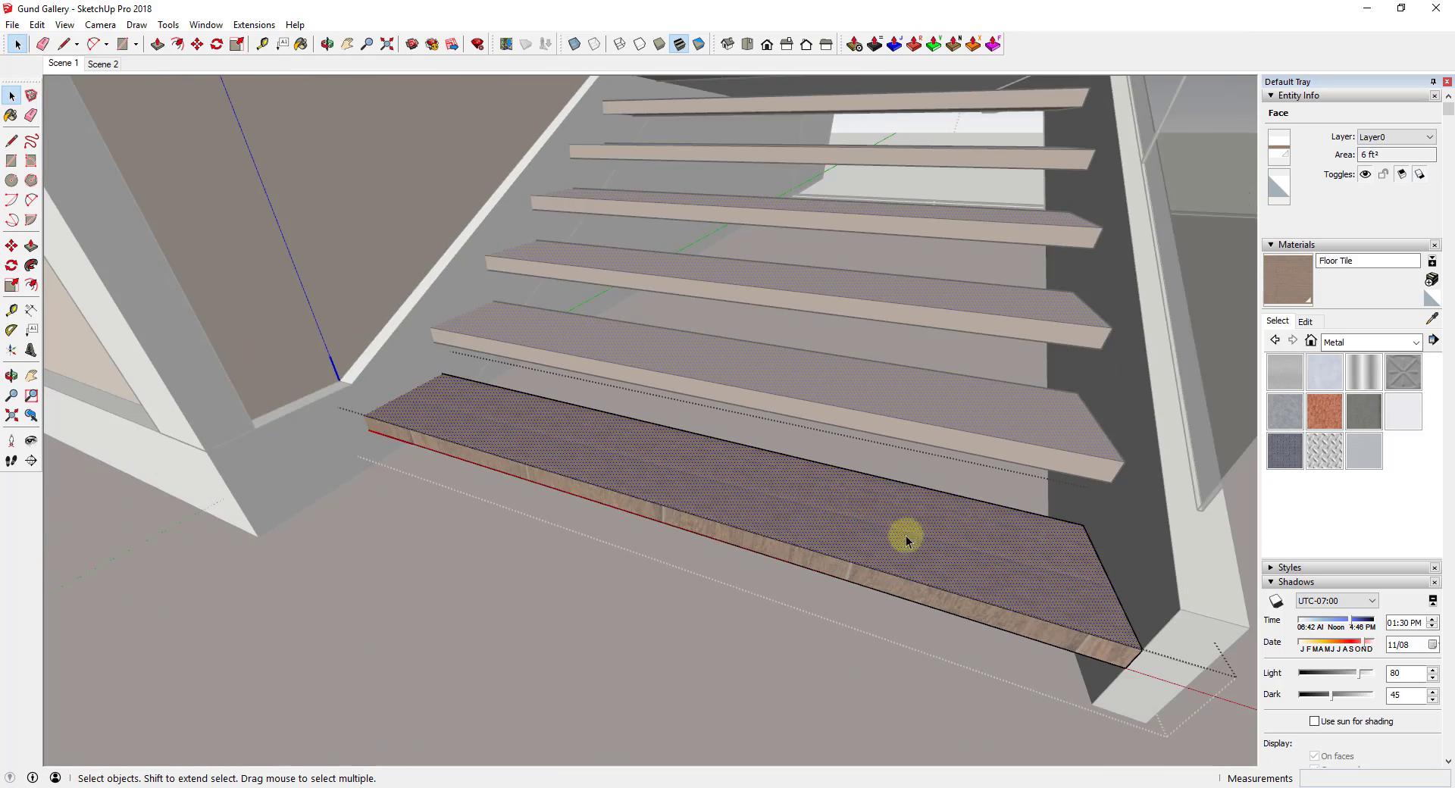
{"action": "middle_click_drag", "start_coordinate": [963, 536], "coordinate": [975, 519]}
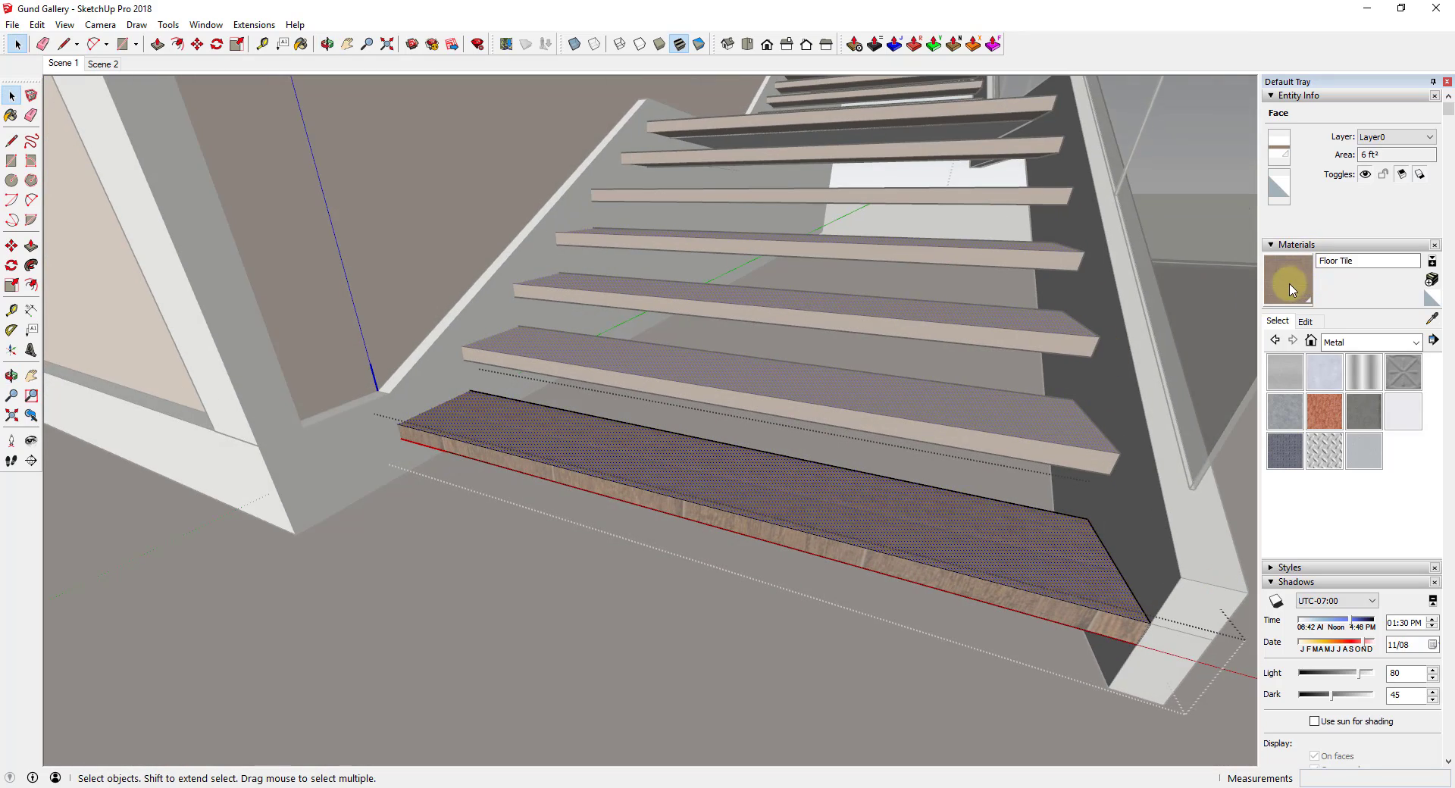
Rotate the Floor Tile texture on the tread's front face by 90 degrees and accept the position
{"action": "right_click", "coordinate": [910, 566]}
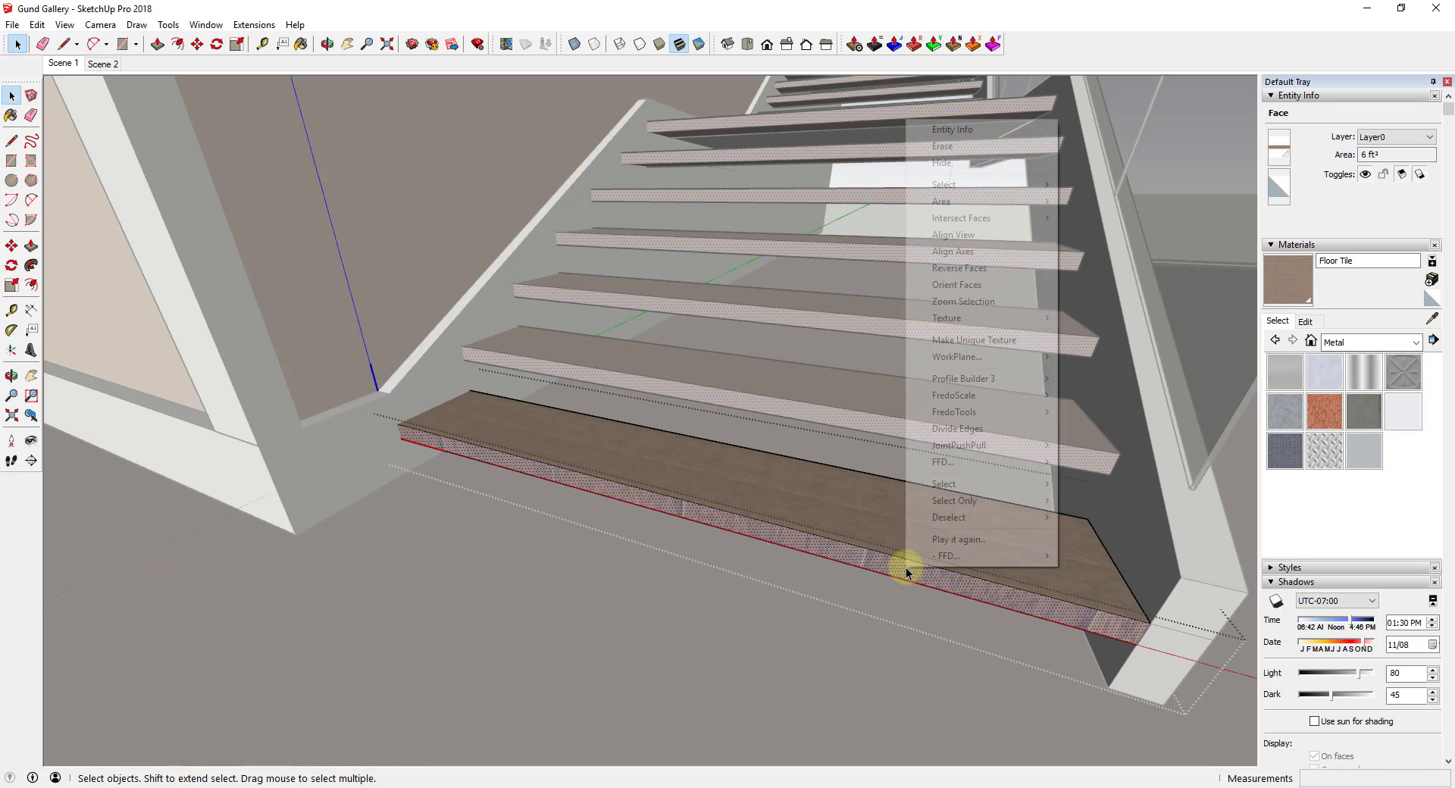
{"action": "mouse_move", "coordinate": [981, 318]}
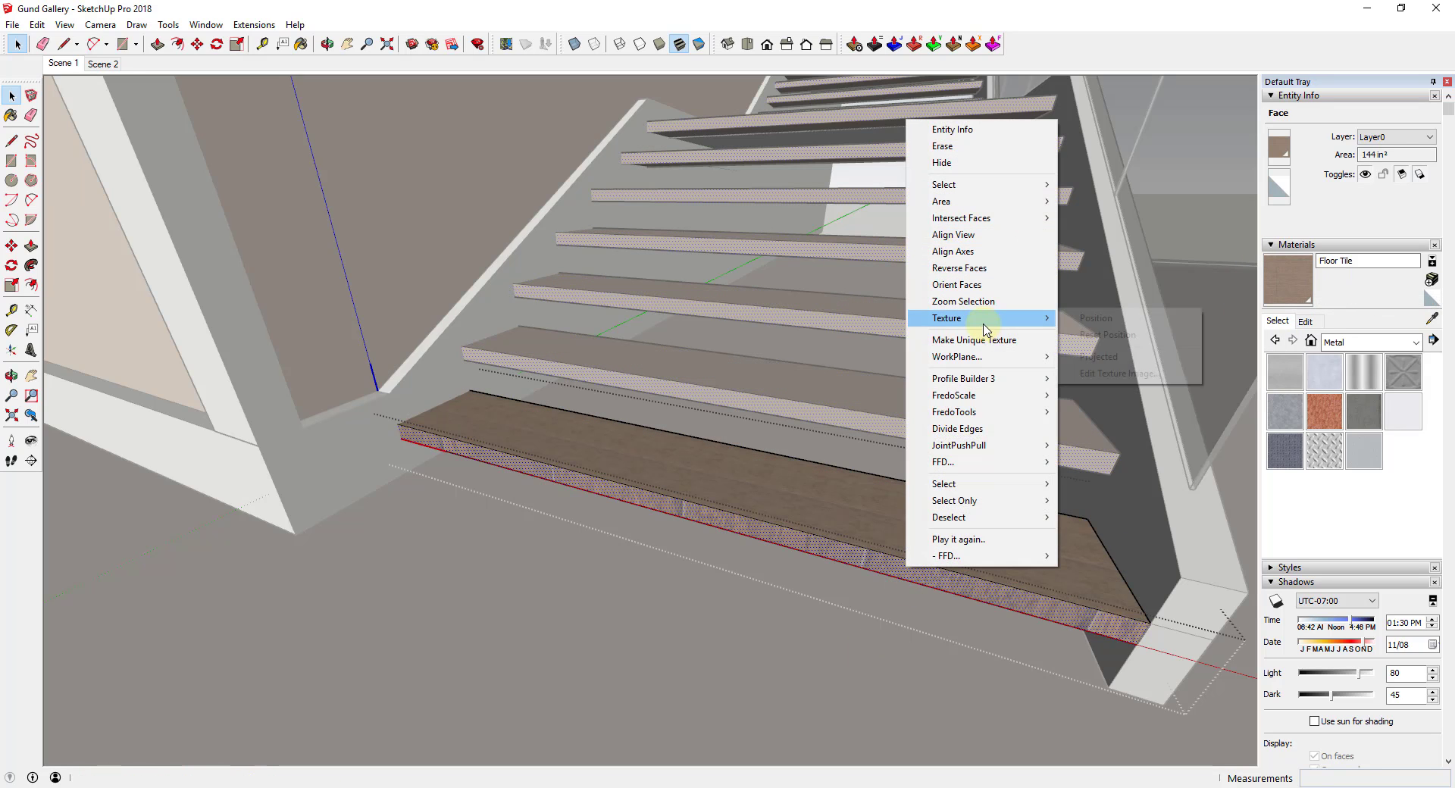
{"action": "left_click", "coordinate": [1096, 319]}
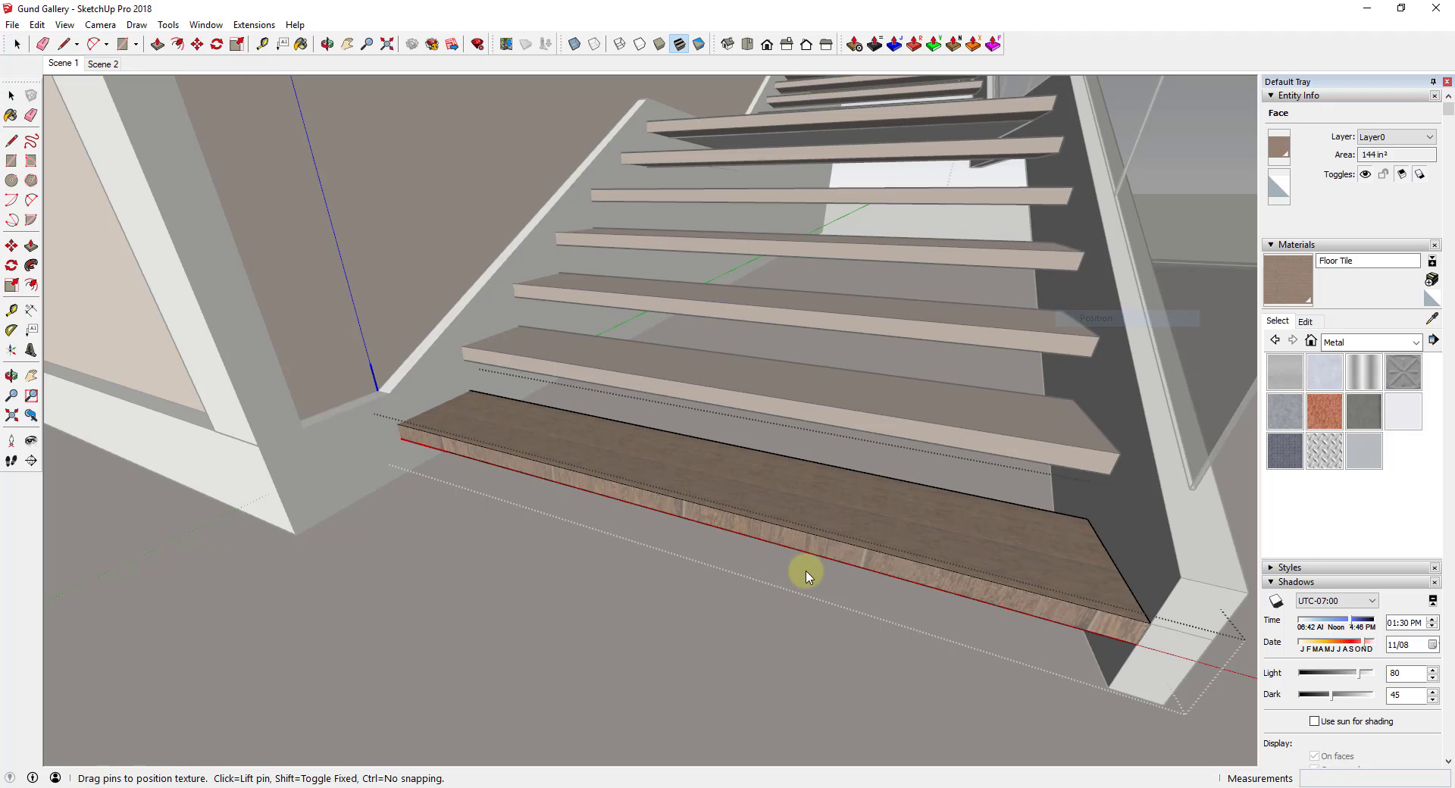
{"action": "right_click", "coordinate": [826, 549]}
{"action": "mouse_move", "coordinate": [879, 604]}
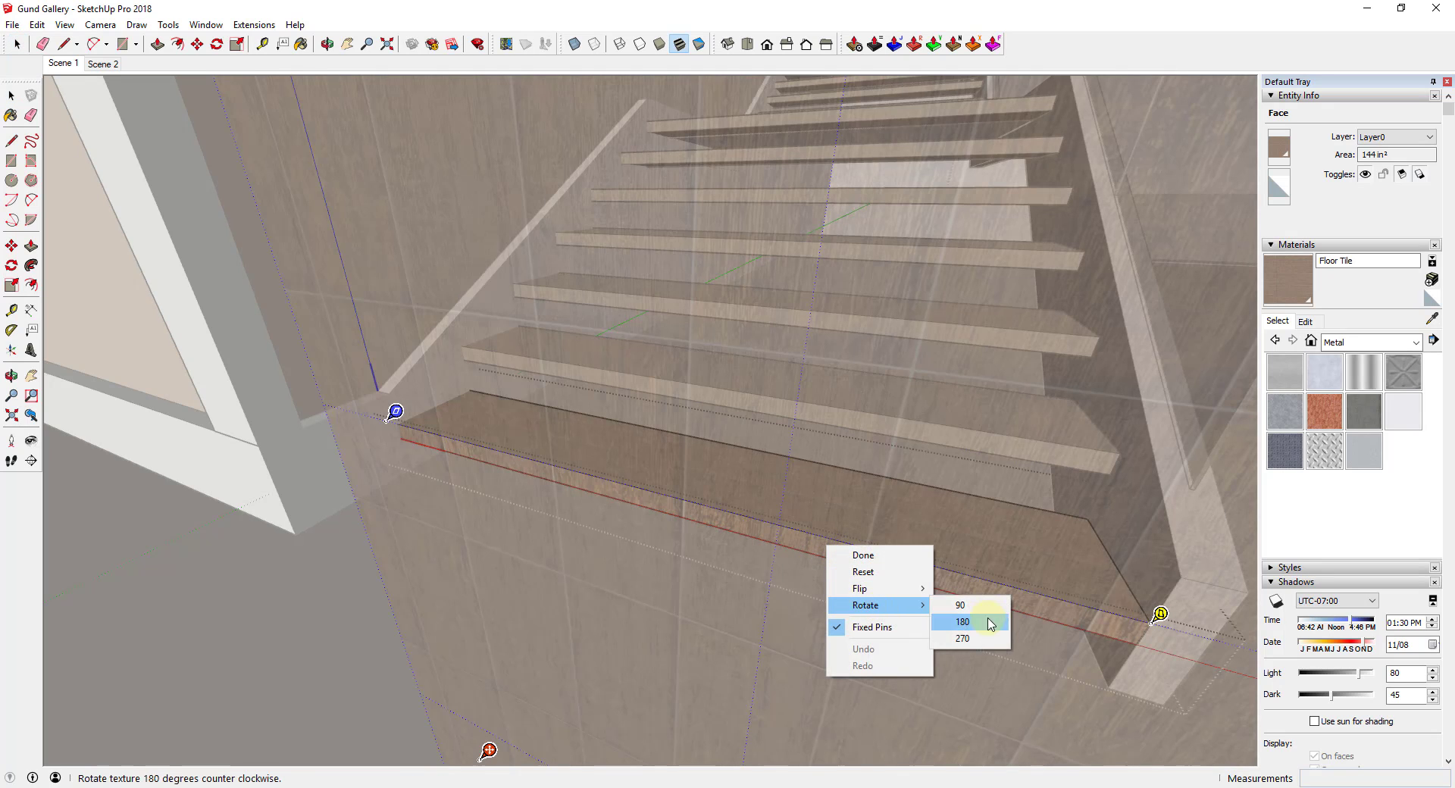
{"action": "left_click", "coordinate": [974, 606]}
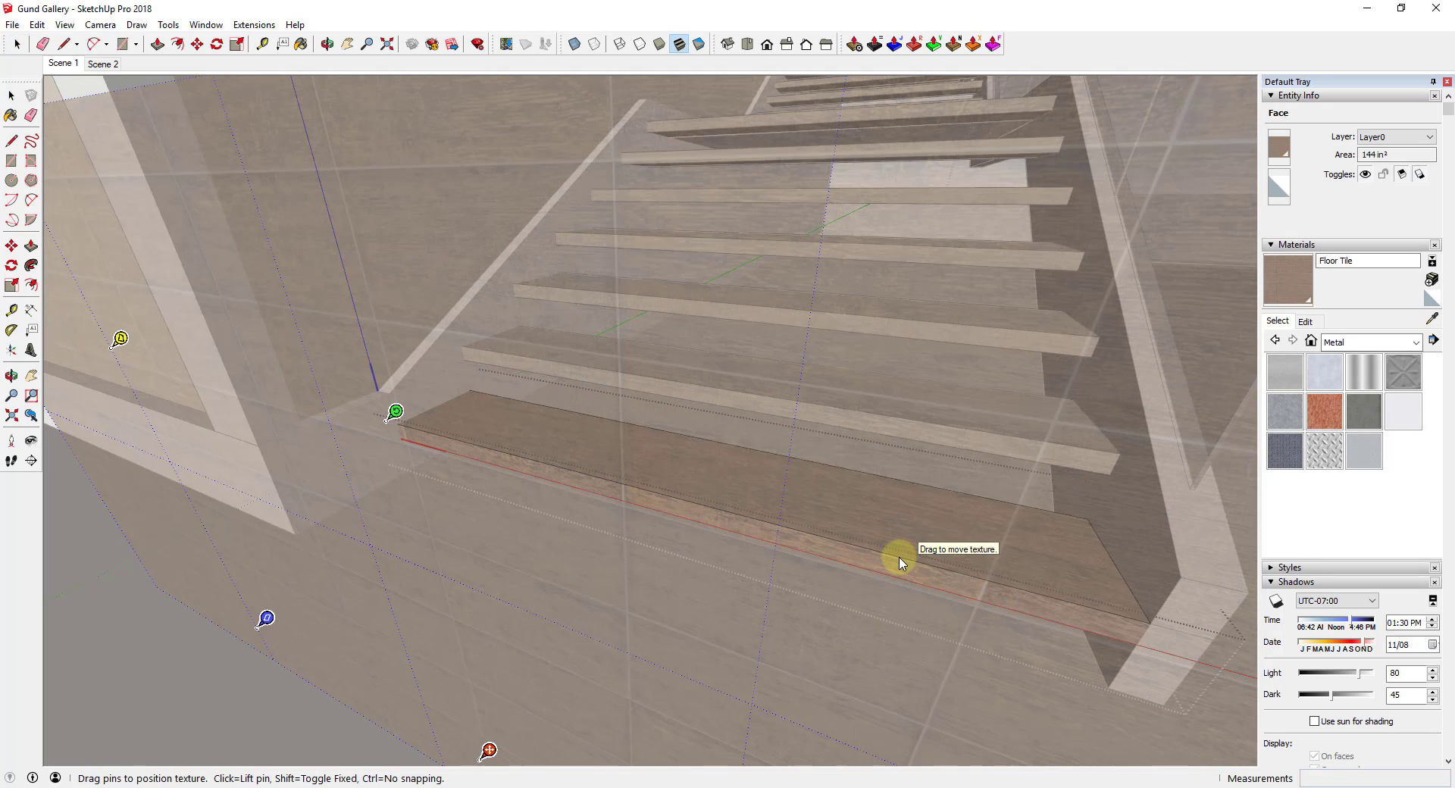
{"action": "key", "text": "Return"}
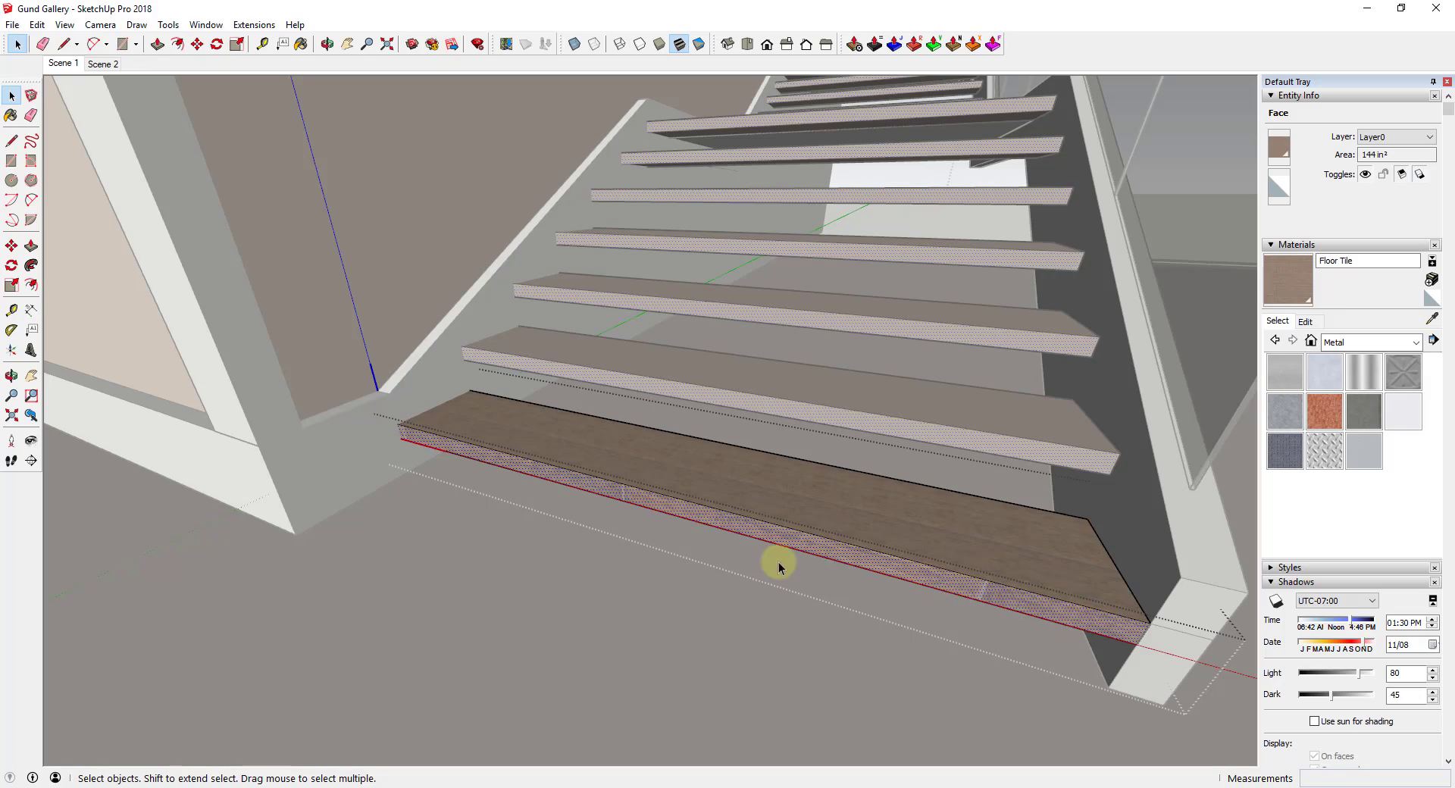
Leave the tread component and paint the intermediate stair landing with Floor Tile
{"action": "middle_click_drag", "start_coordinate": [778, 567], "coordinate": [1149, 343]}
{"action": "middle_click_drag", "start_coordinate": [1039, 314], "coordinate": [821, 352]}
{"action": "double_click", "coordinate": [822, 352]}
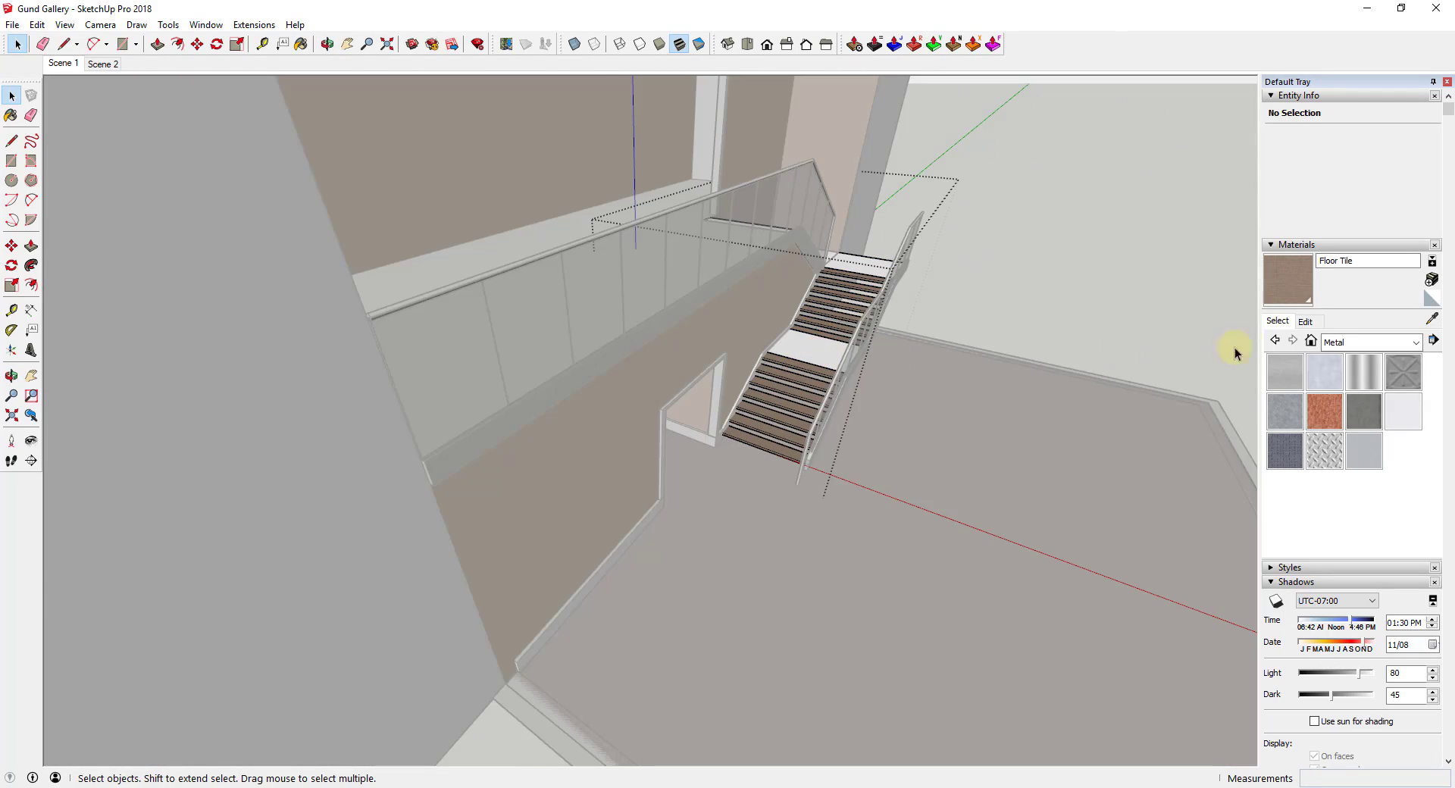
{"action": "left_click", "coordinate": [1424, 322]}
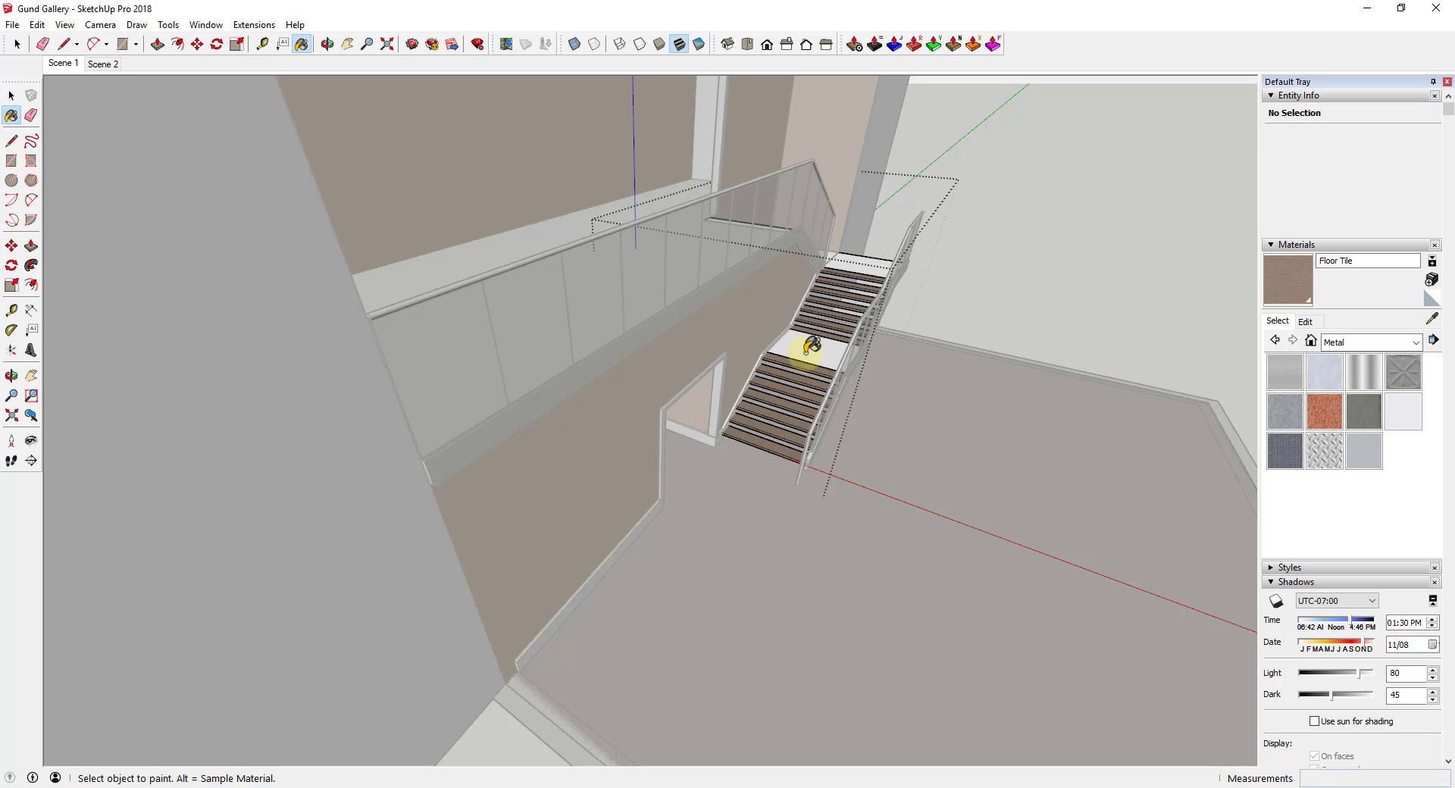
{"action": "scroll", "coordinate": [837, 313], "scroll_direction": "up", "scroll_amount": 10}
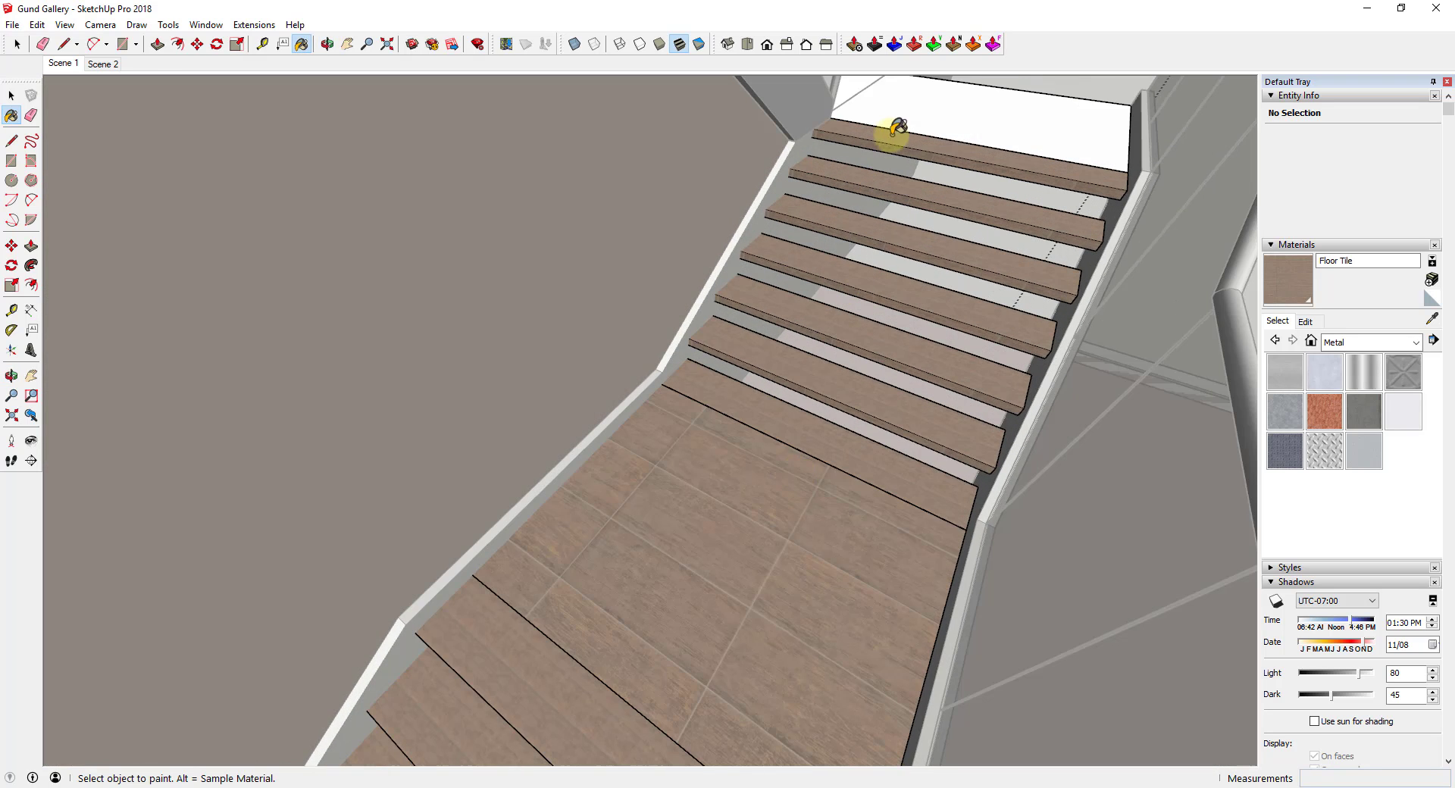
Open the intermediate landing component and paint its top face with Floor Tile
{"action": "scroll", "coordinate": [925, 216], "scroll_direction": "down", "scroll_amount": 4}
{"action": "key", "text": "space"}
{"action": "right_click", "coordinate": [804, 400]}
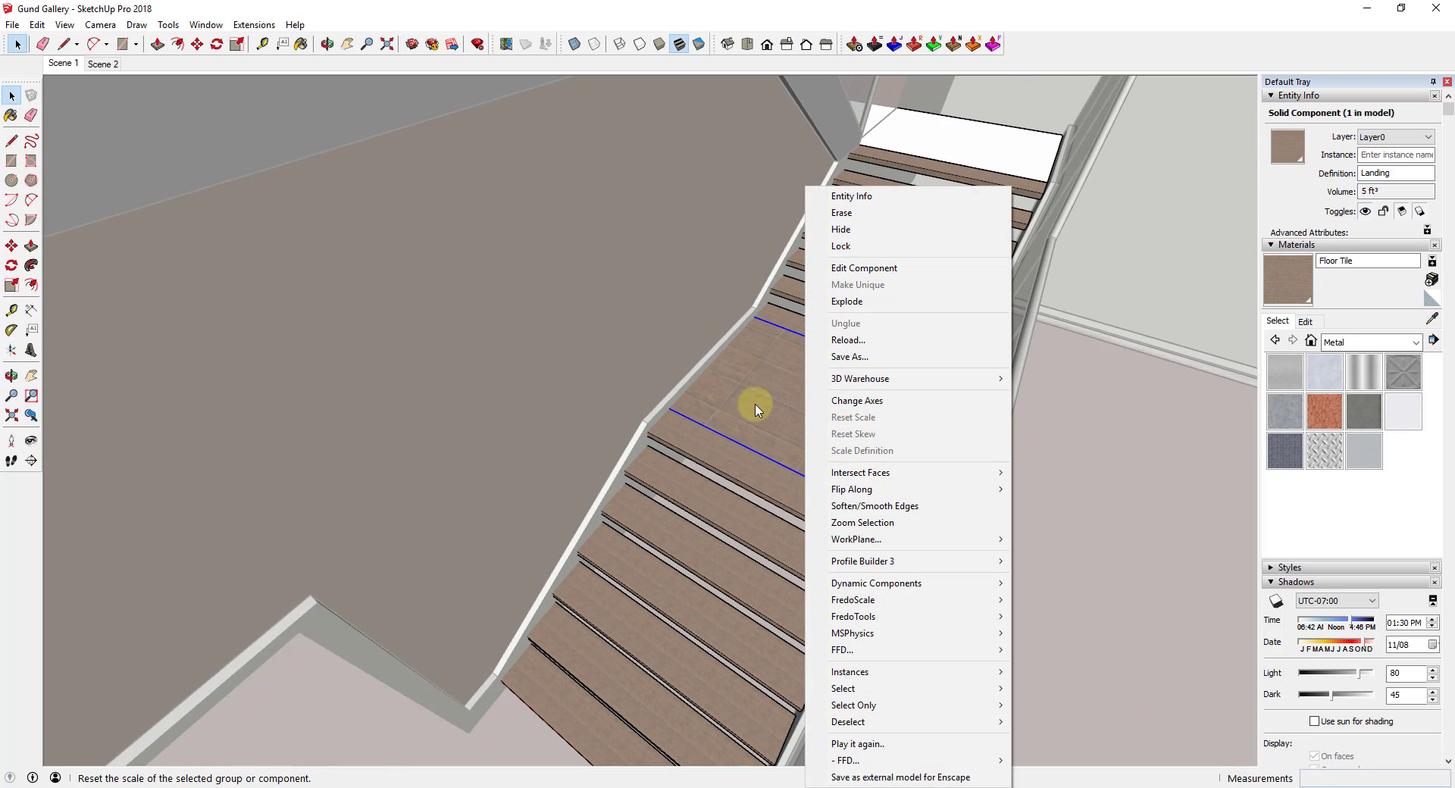
{"action": "left_click", "coordinate": [772, 408]}
{"action": "double_click", "coordinate": [771, 408]}
{"action": "key", "text": "b"}
{"action": "left_click", "coordinate": [802, 412]}
Shift the Floor Tile texture on the landing's top face toward its front edge and accept the position
{"action": "right_click", "coordinate": [805, 411]}
{"action": "left_click", "coordinate": [963, 475]}
{"action": "left_click_drag", "start_coordinate": [594, 429], "coordinate": [622, 403]}
{"action": "scroll", "coordinate": [649, 422], "scroll_direction": "up", "scroll_amount": 4}
{"action": "scroll", "coordinate": [712, 364], "scroll_direction": "down", "scroll_amount": 4}
{"action": "key", "text": "Return"}
Reopen texture positioning on the landing's top face and scale and rotate the tiles to reach the front corner beside the railing
{"action": "right_click", "coordinate": [858, 393]}
{"action": "left_click", "coordinate": [1042, 539]}
{"action": "scroll", "coordinate": [727, 398], "scroll_direction": "up", "scroll_amount": 3}
{"action": "left_click", "coordinate": [686, 220]}
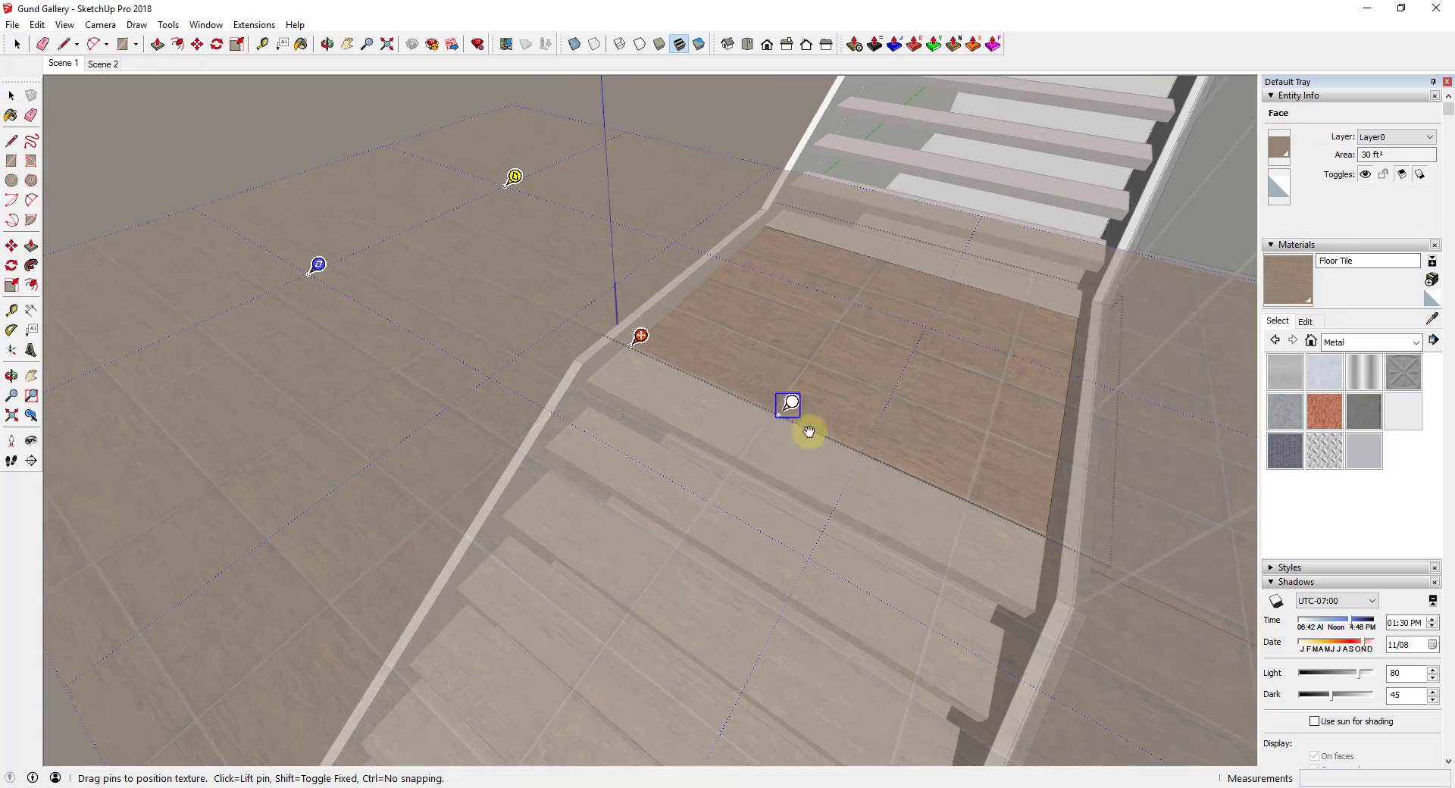
{"action": "left_click_drag", "start_coordinate": [972, 496], "coordinate": [1044, 526]}
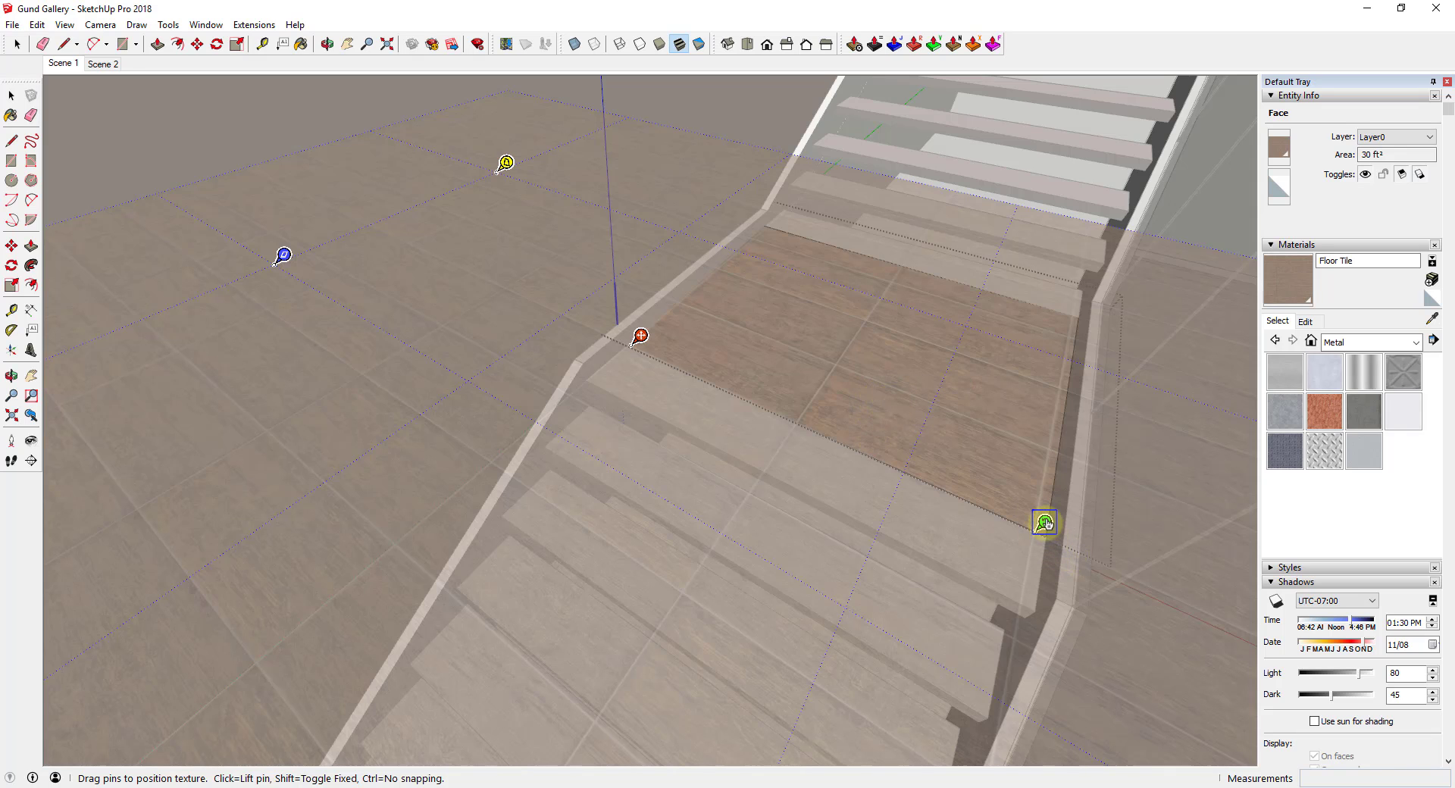
{"action": "left_click_drag", "start_coordinate": [1045, 523], "coordinate": [1044, 524]}
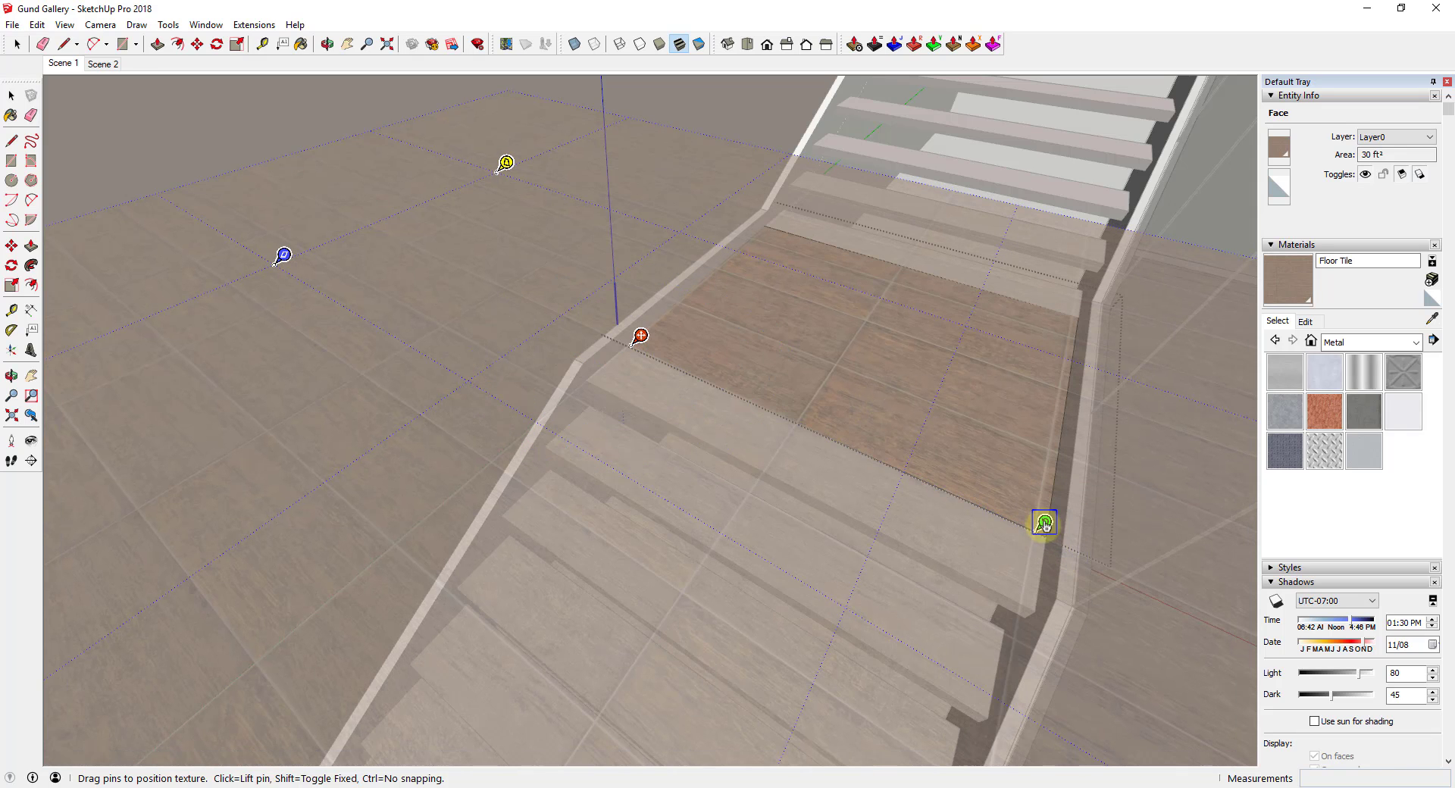
{"action": "scroll", "coordinate": [1000, 409], "scroll_direction": "down", "scroll_amount": 1}
Switch texture positioning to free pins, anchor the landing's two front corners, and move a third pin to the back corner by the railing
{"action": "right_click", "coordinate": [987, 403]}
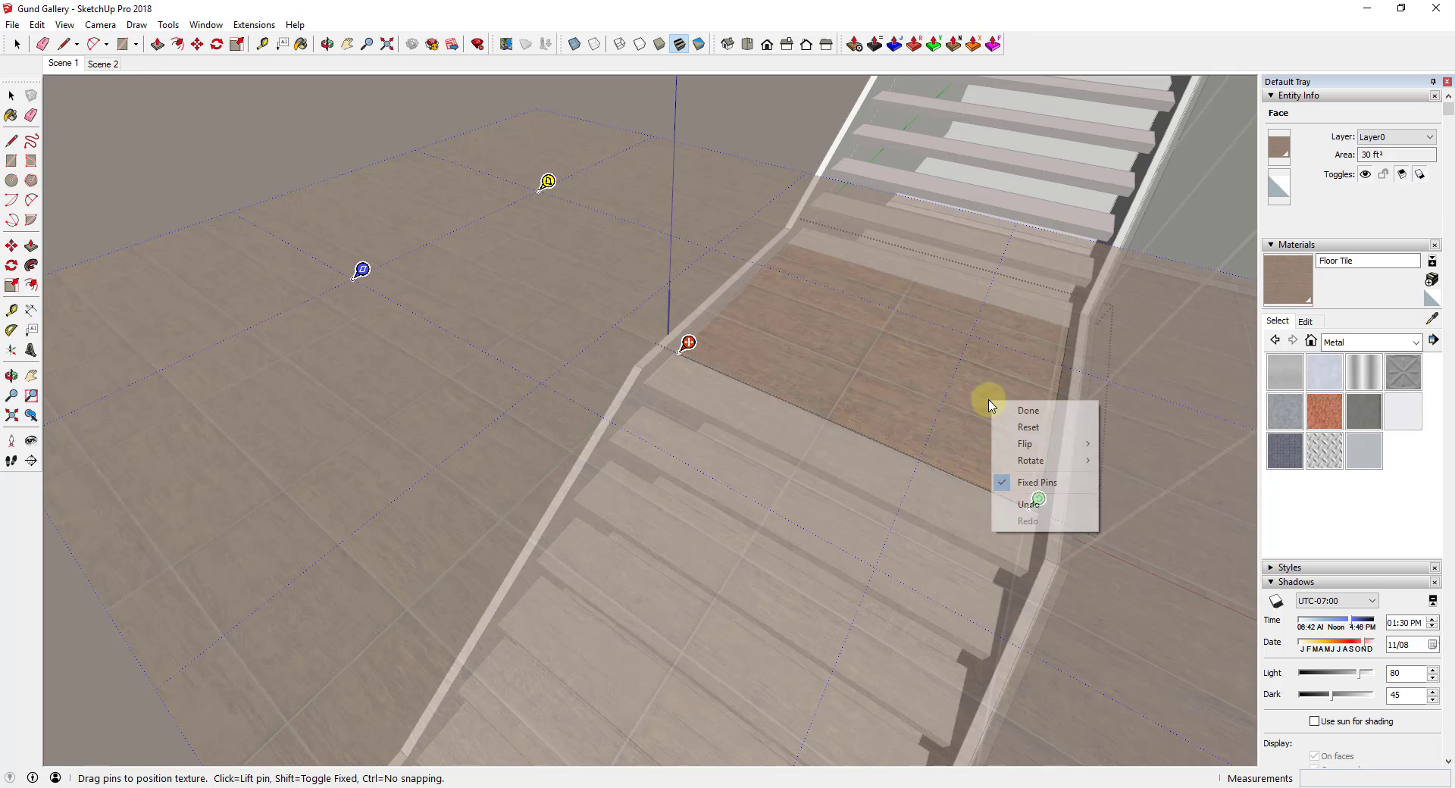
{"action": "left_click", "coordinate": [1036, 484]}
{"action": "scroll", "coordinate": [1030, 501], "scroll_direction": "up", "scroll_amount": 6}
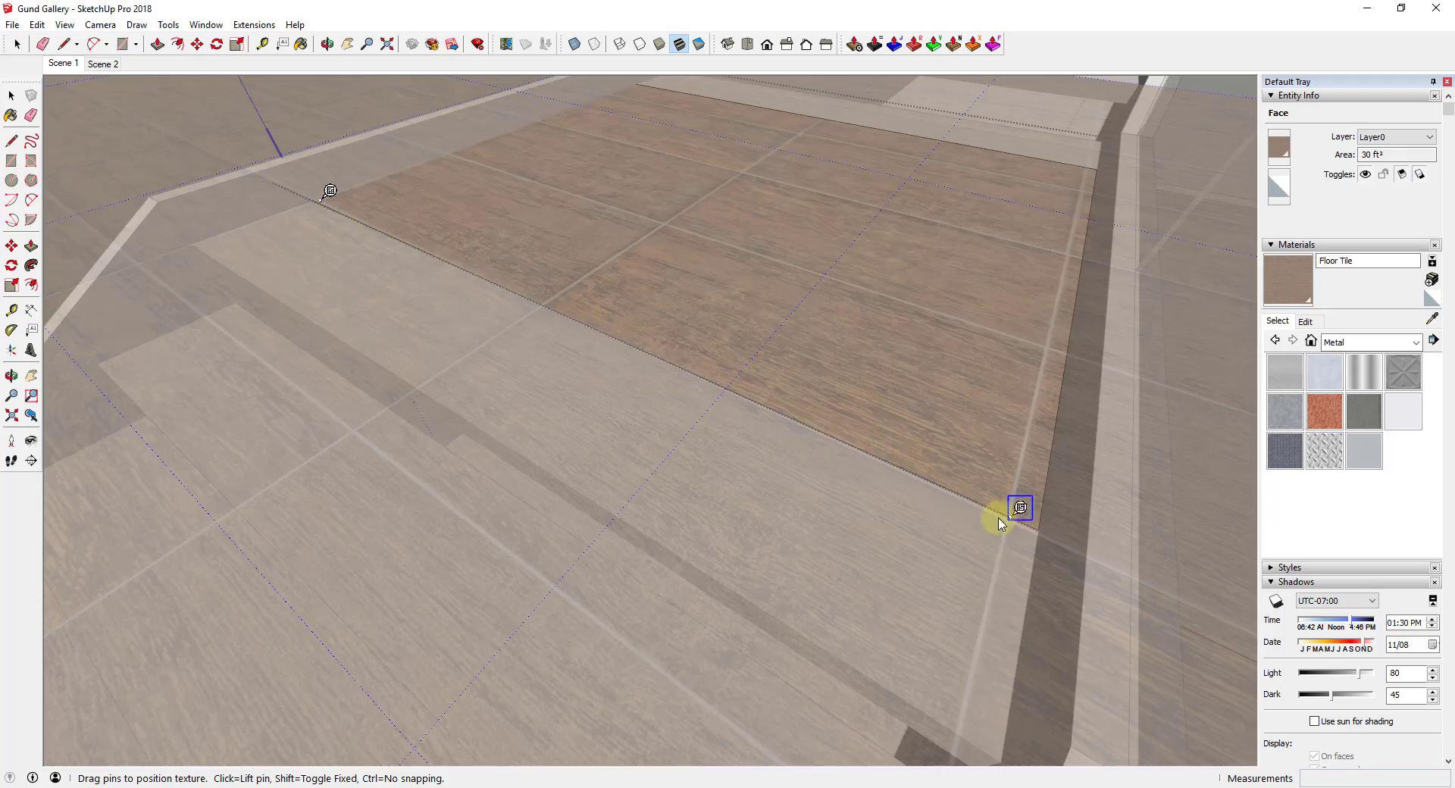
{"action": "scroll", "coordinate": [998, 516], "scroll_direction": "down", "scroll_amount": 4}
{"action": "scroll", "coordinate": [932, 302], "scroll_direction": "up", "scroll_amount": 6}
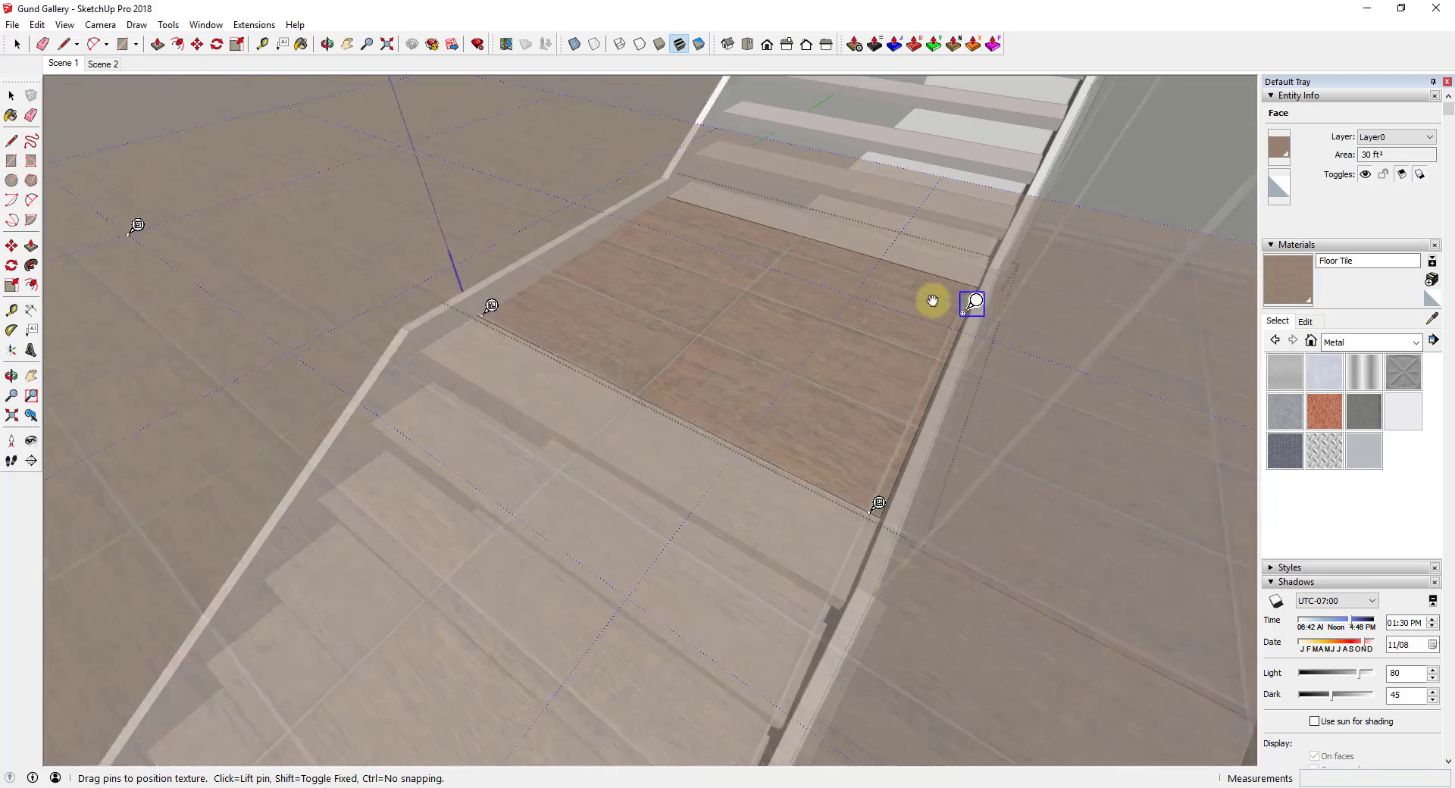
{"action": "scroll", "coordinate": [986, 315], "scroll_direction": "down", "scroll_amount": 6}
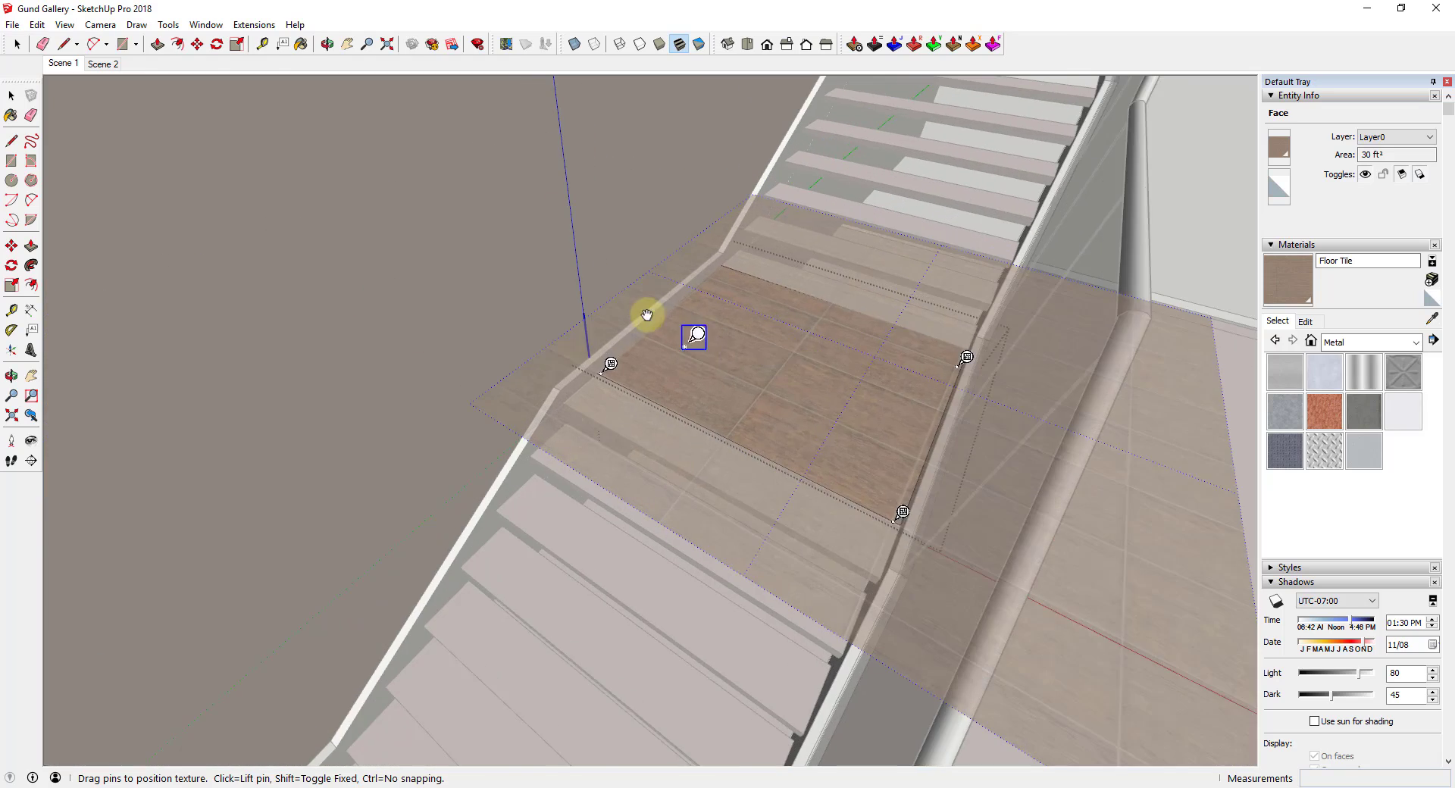
Place the remaining free texture pin on the landing's back corner at the wall side
{"action": "scroll", "coordinate": [648, 313], "scroll_direction": "down", "scroll_amount": 3}
{"action": "middle_click_drag", "start_coordinate": [690, 313], "coordinate": [767, 479]}
{"action": "scroll", "coordinate": [767, 478], "scroll_direction": "up", "scroll_amount": 2}
{"action": "scroll", "coordinate": [767, 477], "scroll_direction": "up", "scroll_amount": 3}
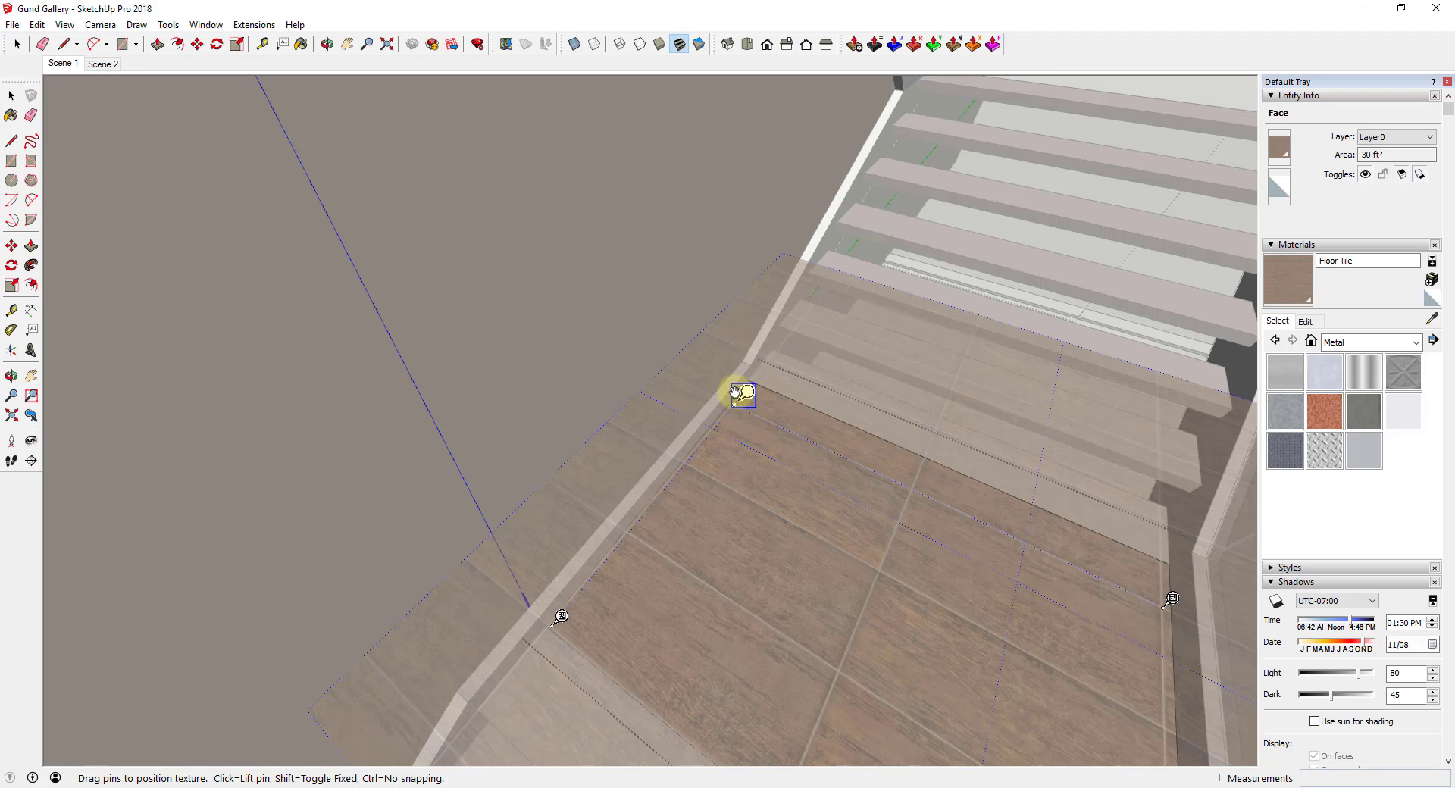
{"action": "scroll", "coordinate": [739, 390], "scroll_direction": "up", "scroll_amount": 4}
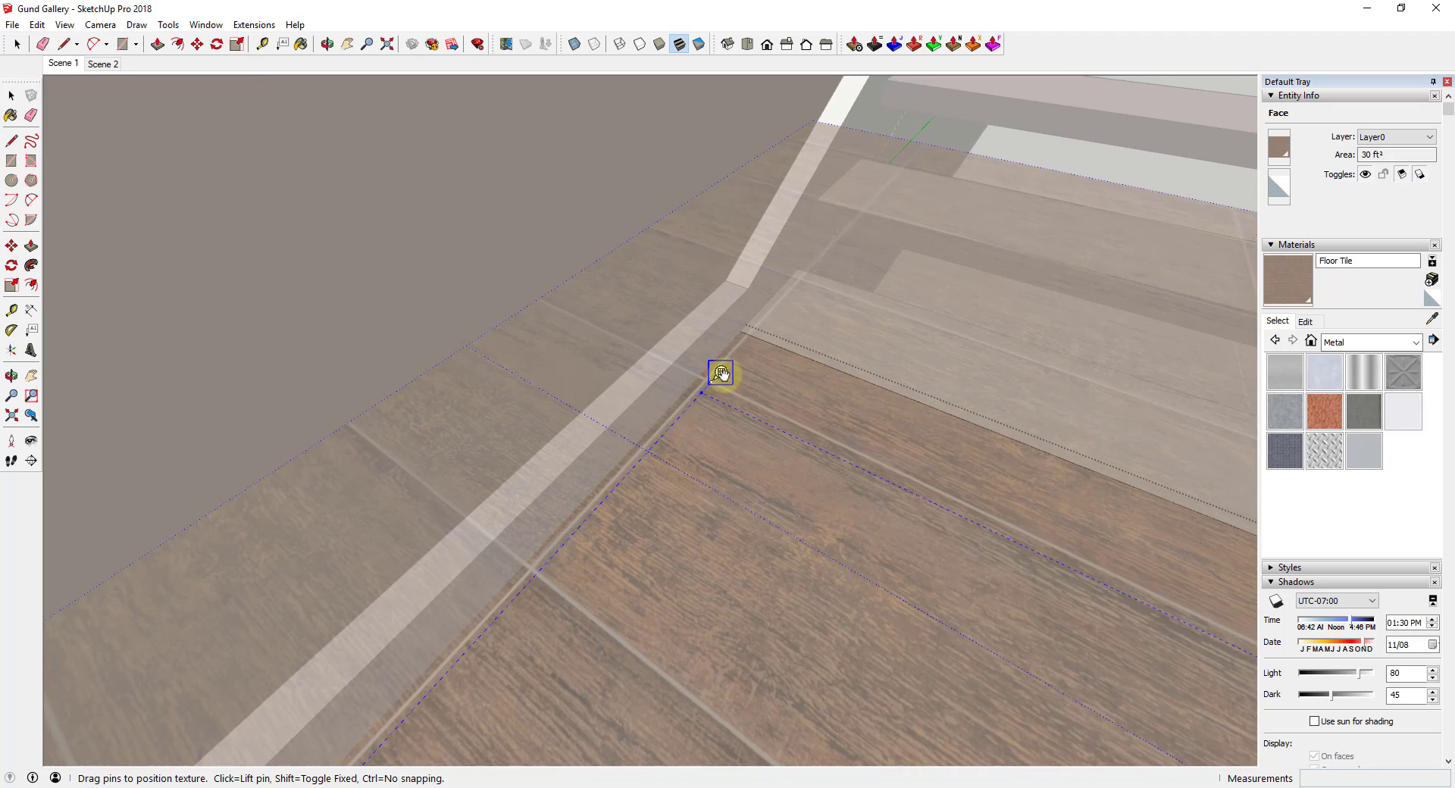
{"action": "left_click_drag", "start_coordinate": [744, 346], "coordinate": [753, 331]}
Refine the texture pin at the landing's back railing-side corner so the grout lines follow the back edge
{"action": "scroll", "coordinate": [682, 329], "scroll_direction": "down", "scroll_amount": 4}
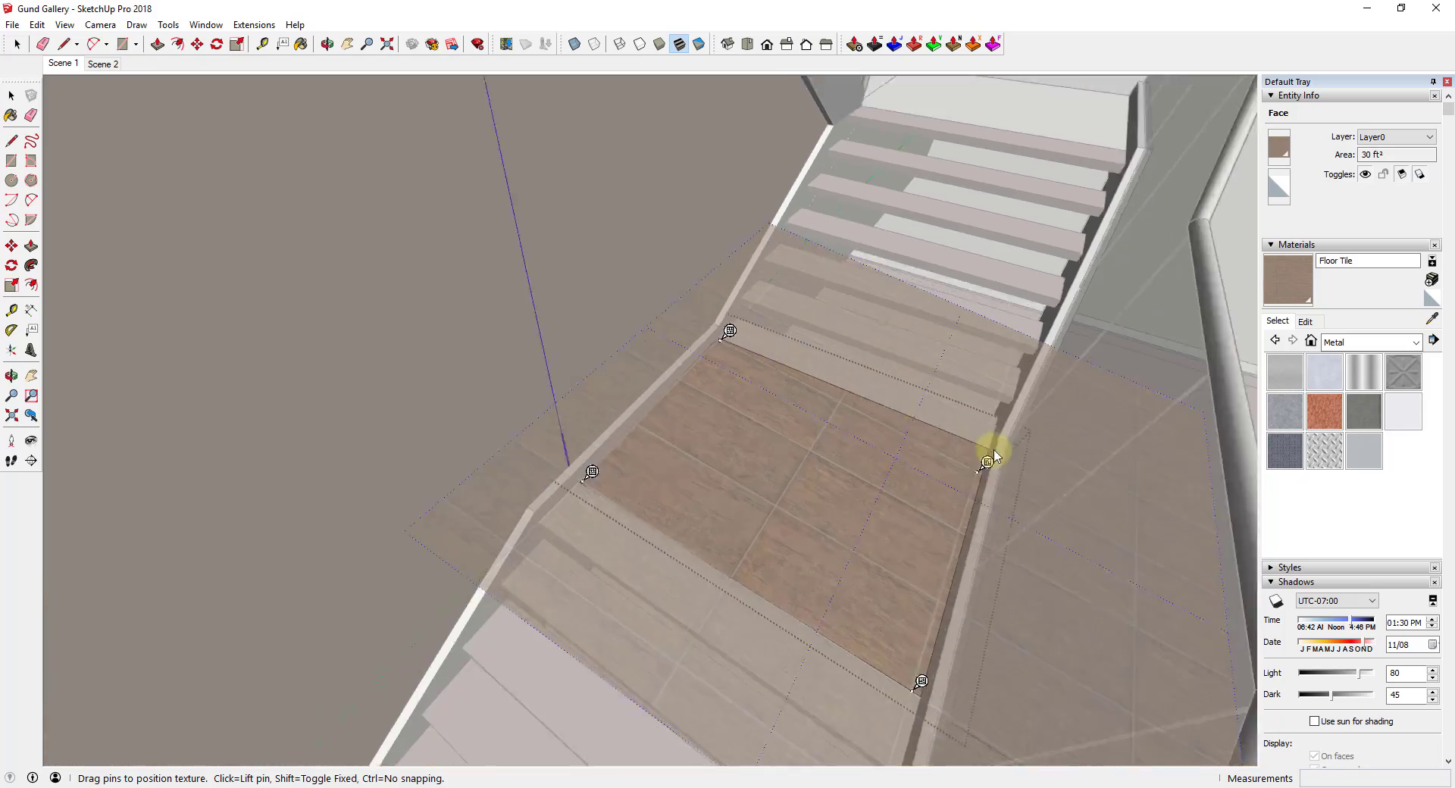
{"action": "scroll", "coordinate": [958, 443], "scroll_direction": "up", "scroll_amount": 4}
{"action": "scroll", "coordinate": [958, 442], "scroll_direction": "up", "scroll_amount": 6}
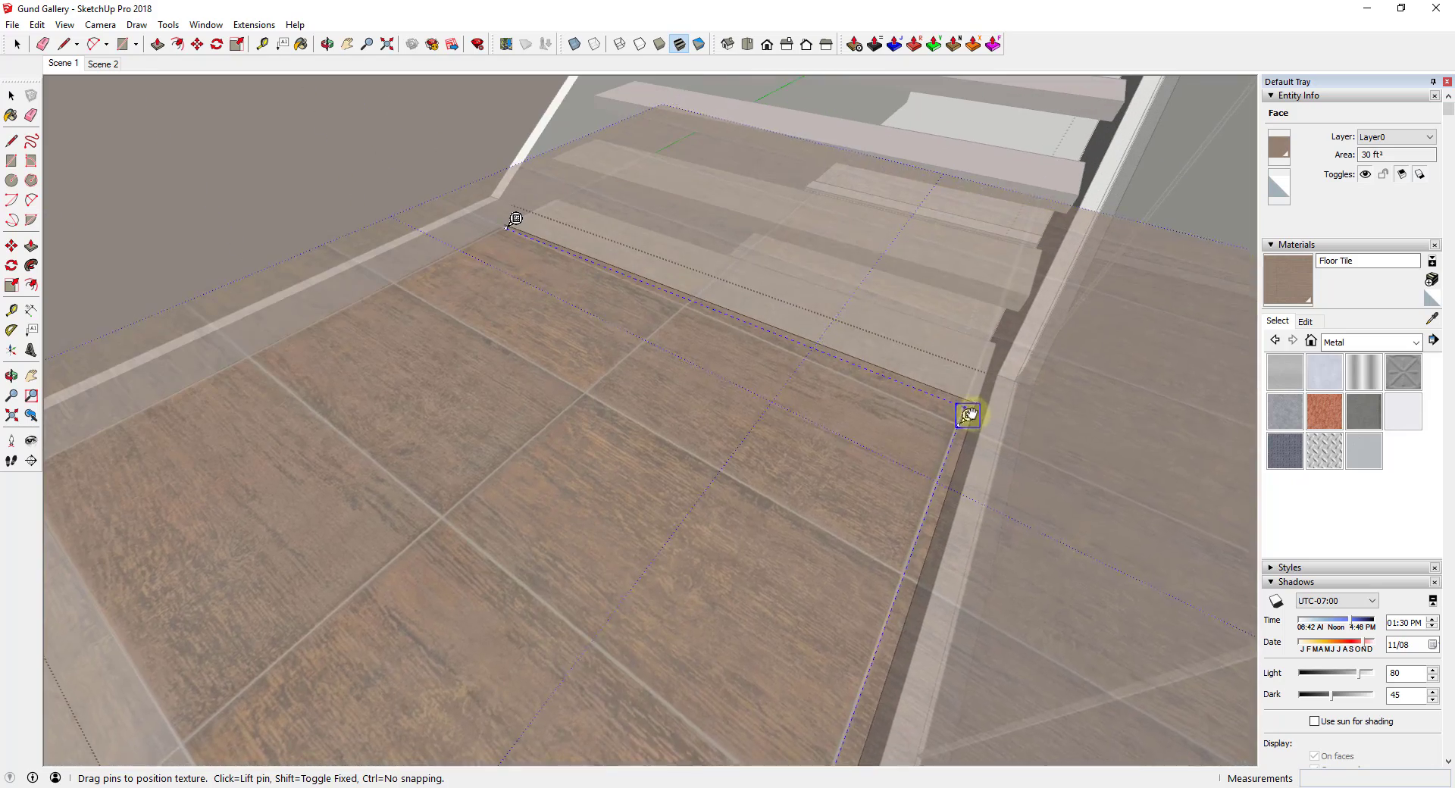
{"action": "scroll", "coordinate": [982, 389], "scroll_direction": "up", "scroll_amount": 2}
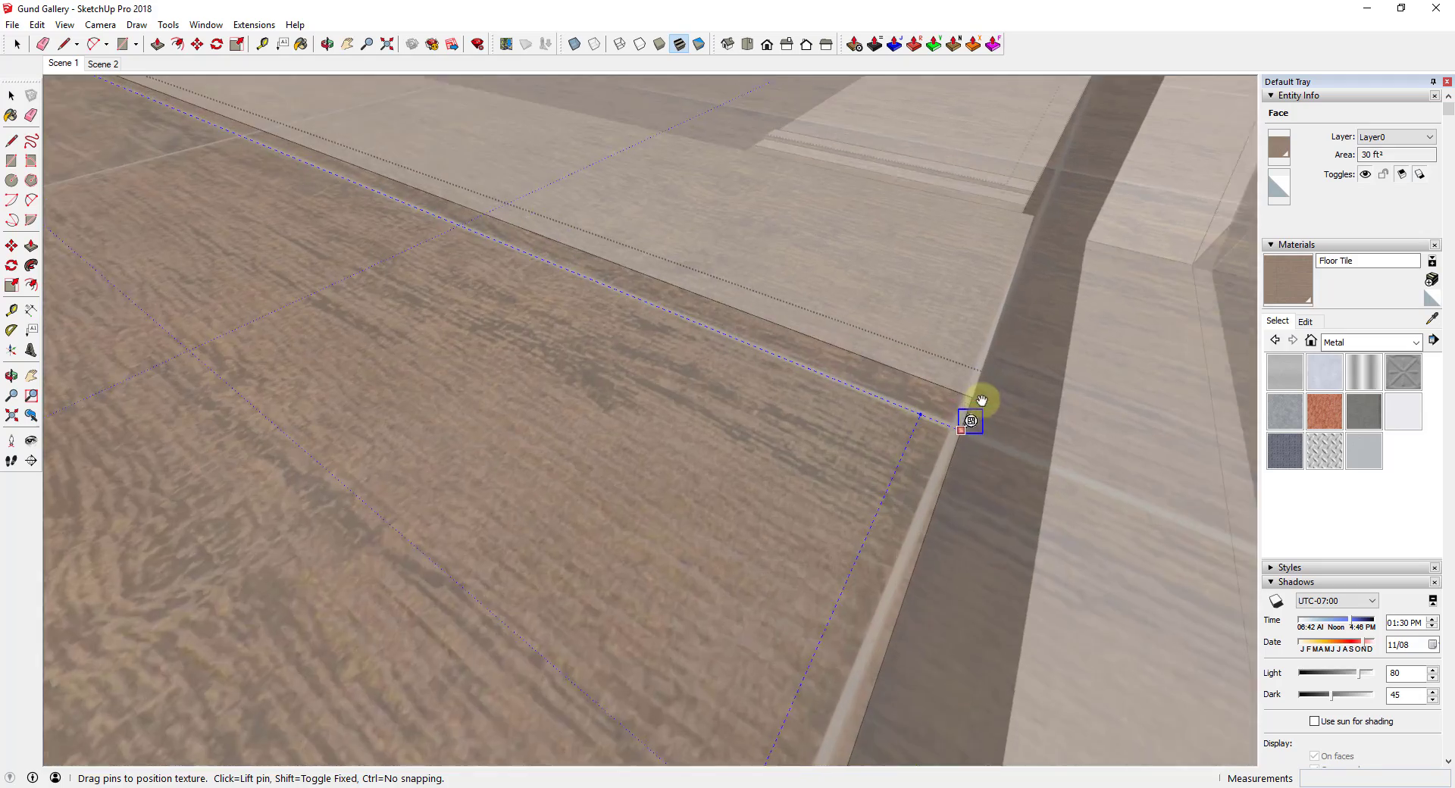
{"action": "scroll", "coordinate": [977, 388], "scroll_direction": "down", "scroll_amount": 8}
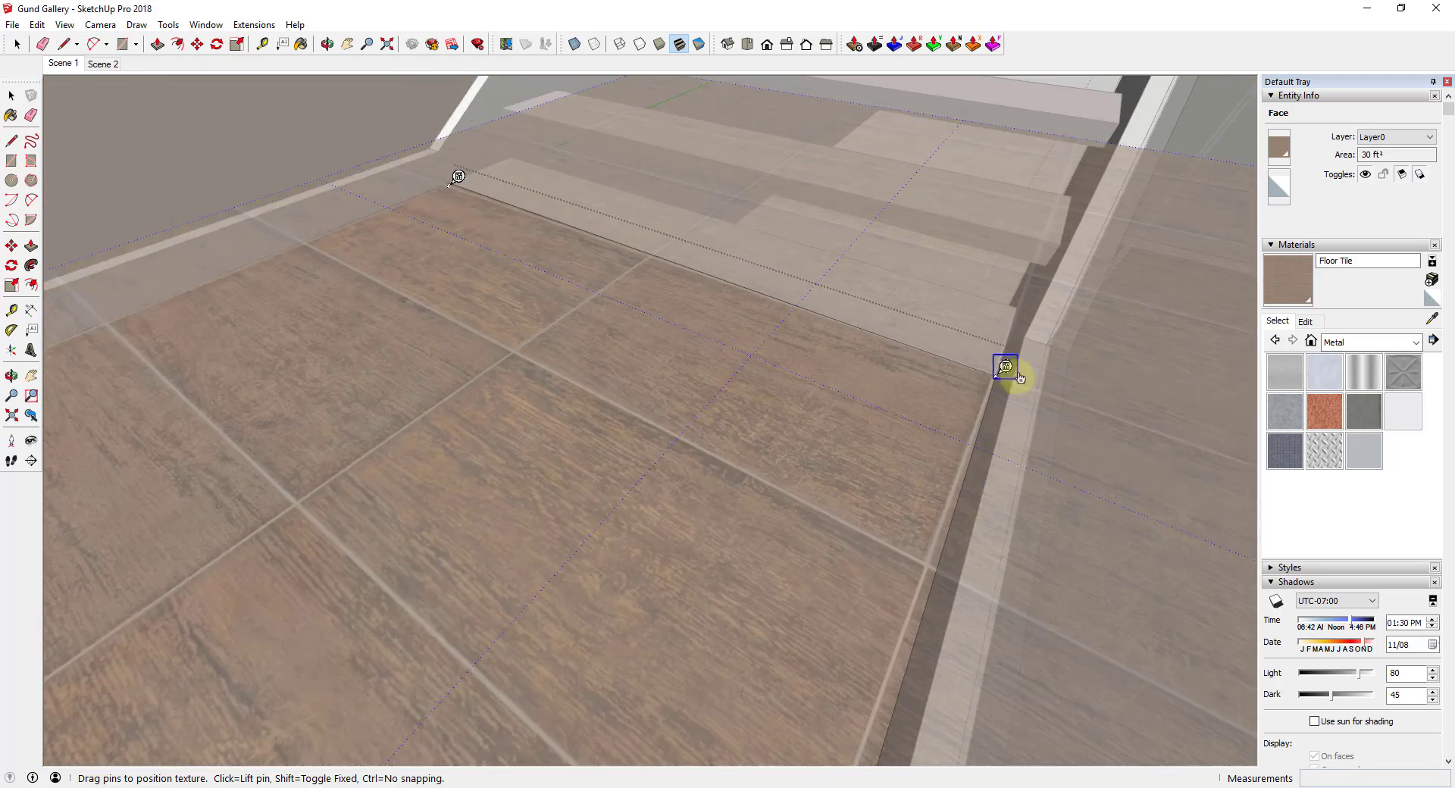
{"action": "scroll", "coordinate": [932, 595], "scroll_direction": "up", "scroll_amount": 2}
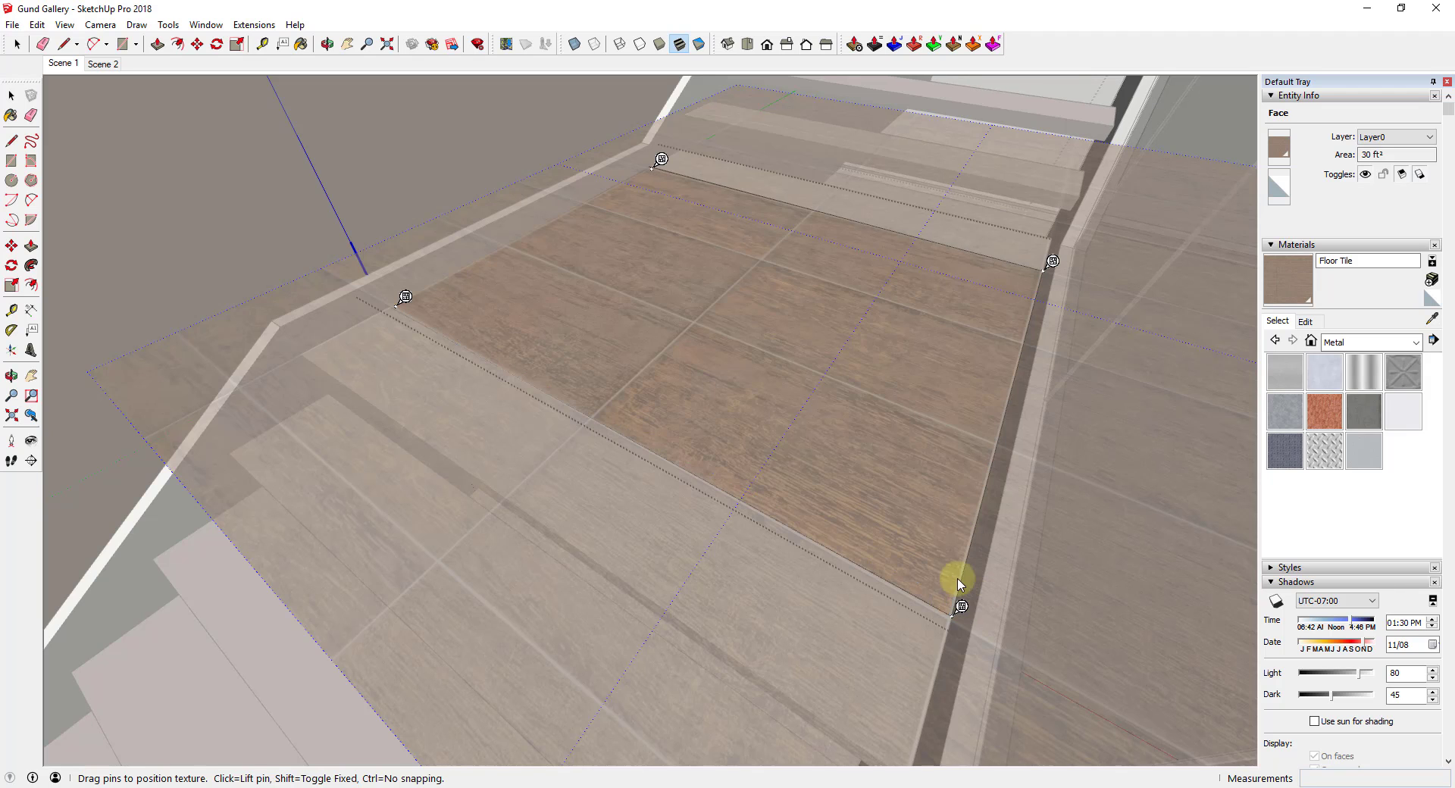
Check the landing's front corner pin, accept the stretched tile pattern, and leave the landing component
{"action": "scroll", "coordinate": [493, 259], "scroll_direction": "up", "scroll_amount": 3}
{"action": "scroll", "coordinate": [630, 337], "scroll_direction": "down", "scroll_amount": 5}
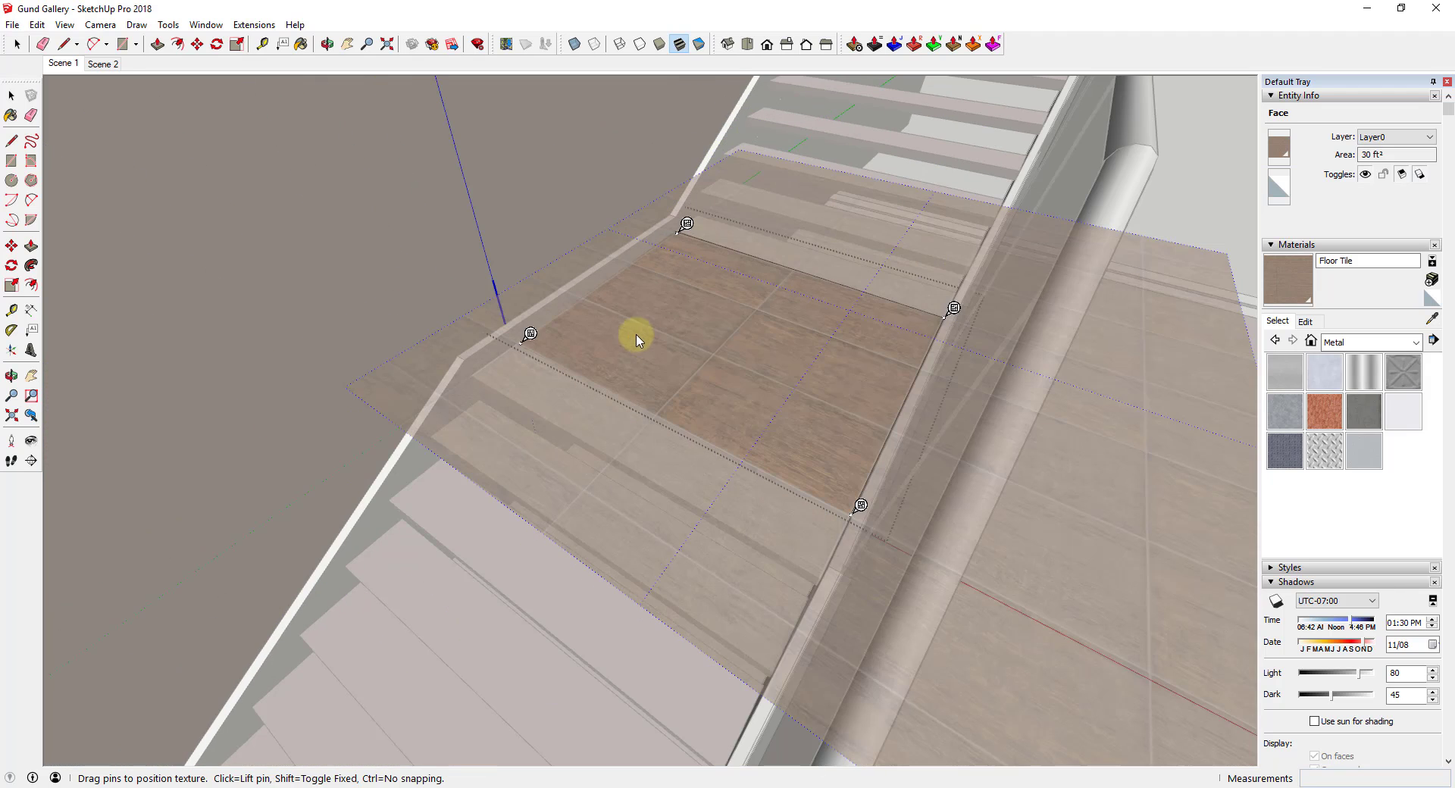
{"action": "right_click", "coordinate": [872, 356]}
{"action": "scroll", "coordinate": [847, 356], "scroll_direction": "down", "scroll_amount": 6}
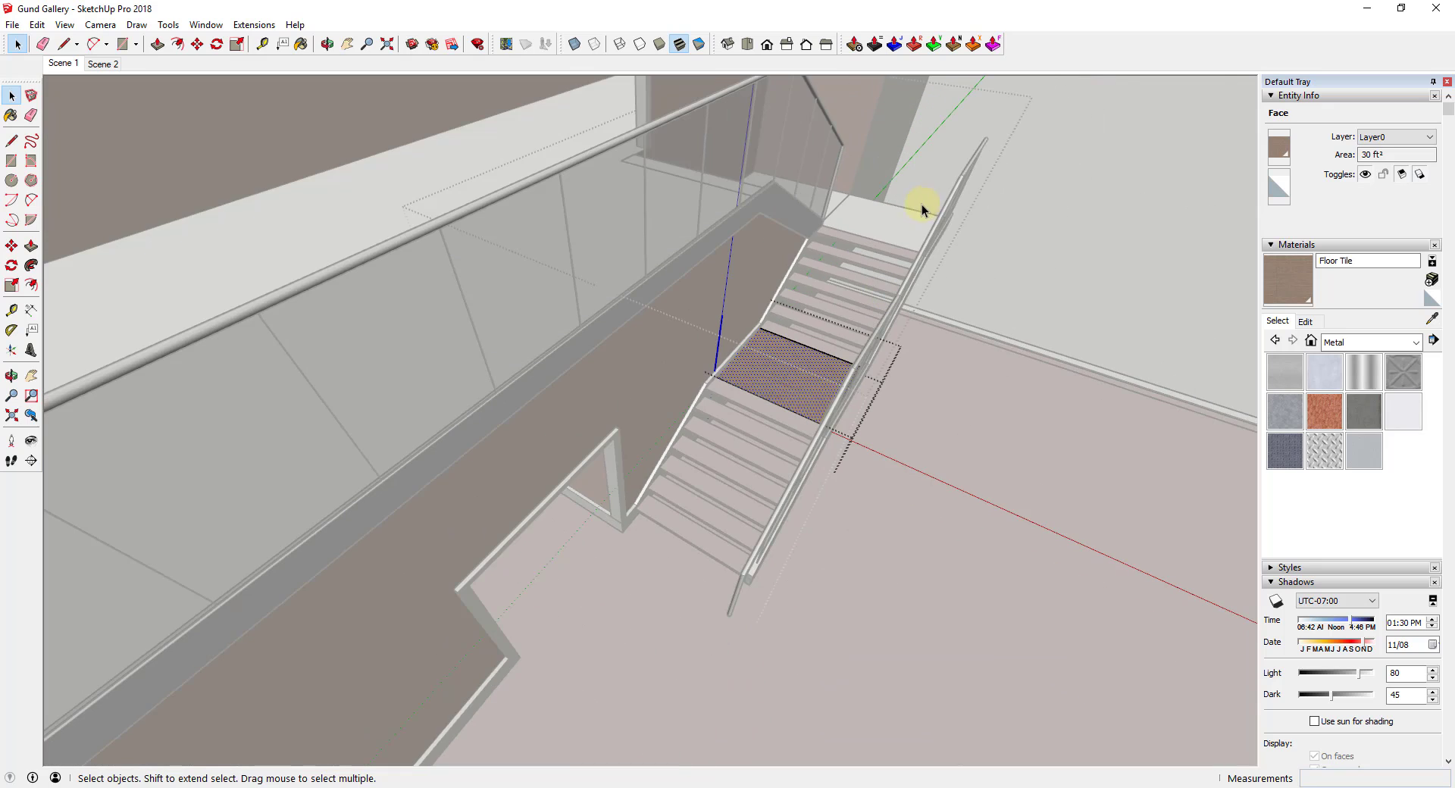
{"action": "left_click", "coordinate": [906, 215]}
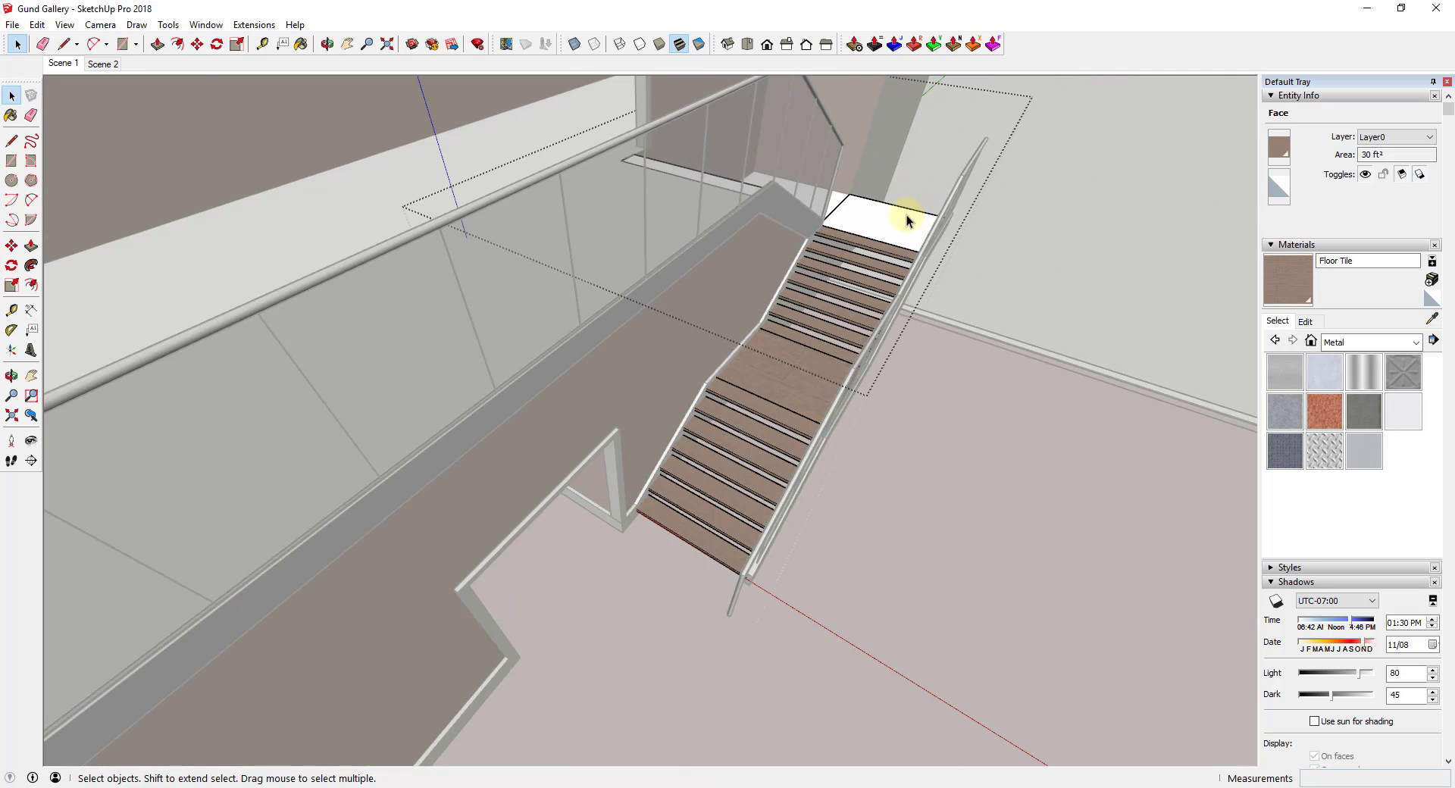
Save the model under the new file name Gund Gallery with Materials
{"action": "left_click", "coordinate": [6, 26]}
{"action": "left_click", "coordinate": [21, 98]}
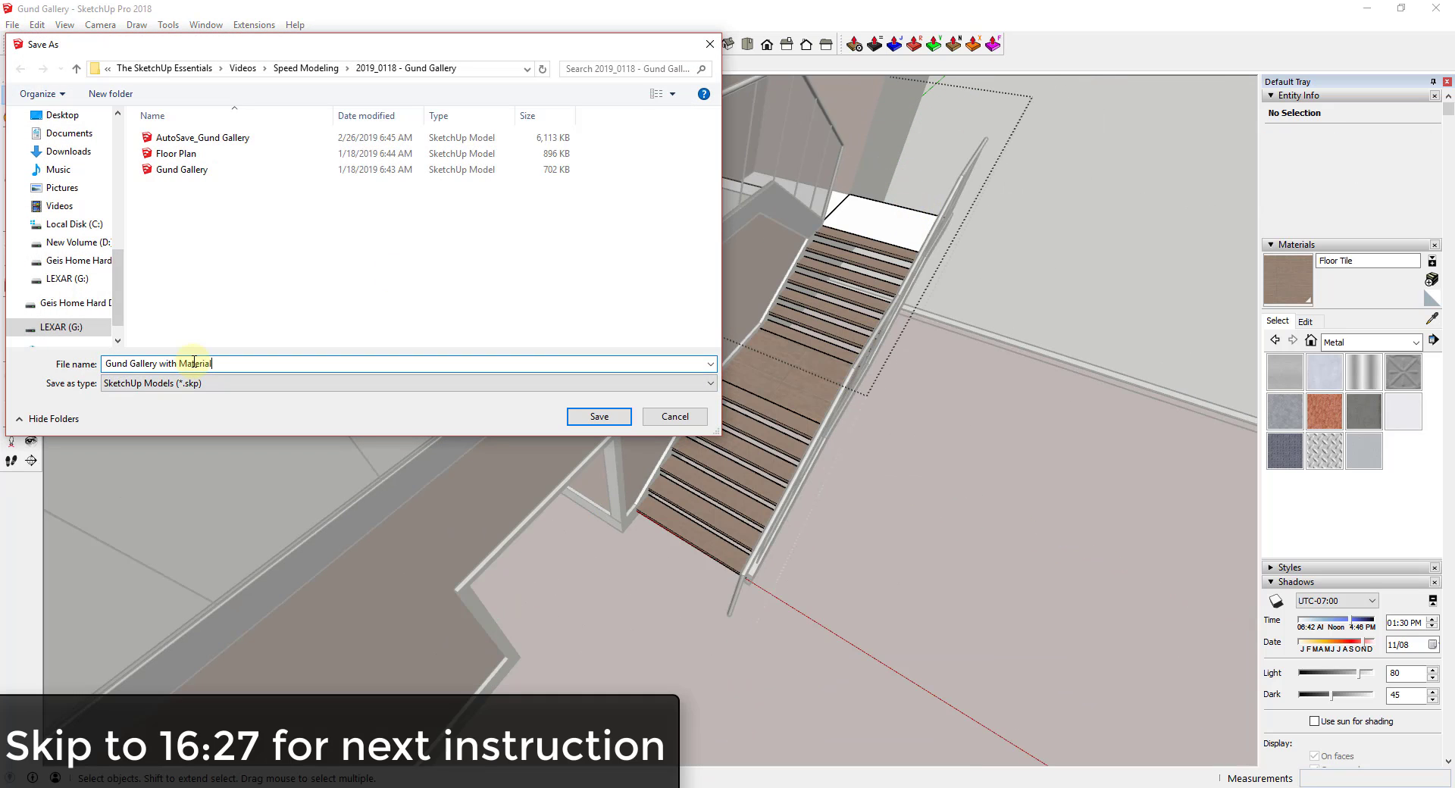
{"action": "type", "text": "s"}
{"action": "key", "text": "Return"}
Erase the plain white surface of the upper landing at the head of the lower flight
{"action": "scroll", "coordinate": [903, 217], "scroll_direction": "up", "scroll_amount": 6}
{"action": "middle_click_drag", "start_coordinate": [857, 209], "coordinate": [974, 286]}
{"action": "scroll", "coordinate": [855, 325], "scroll_direction": "down", "scroll_amount": 3}
{"action": "key", "text": "b"}
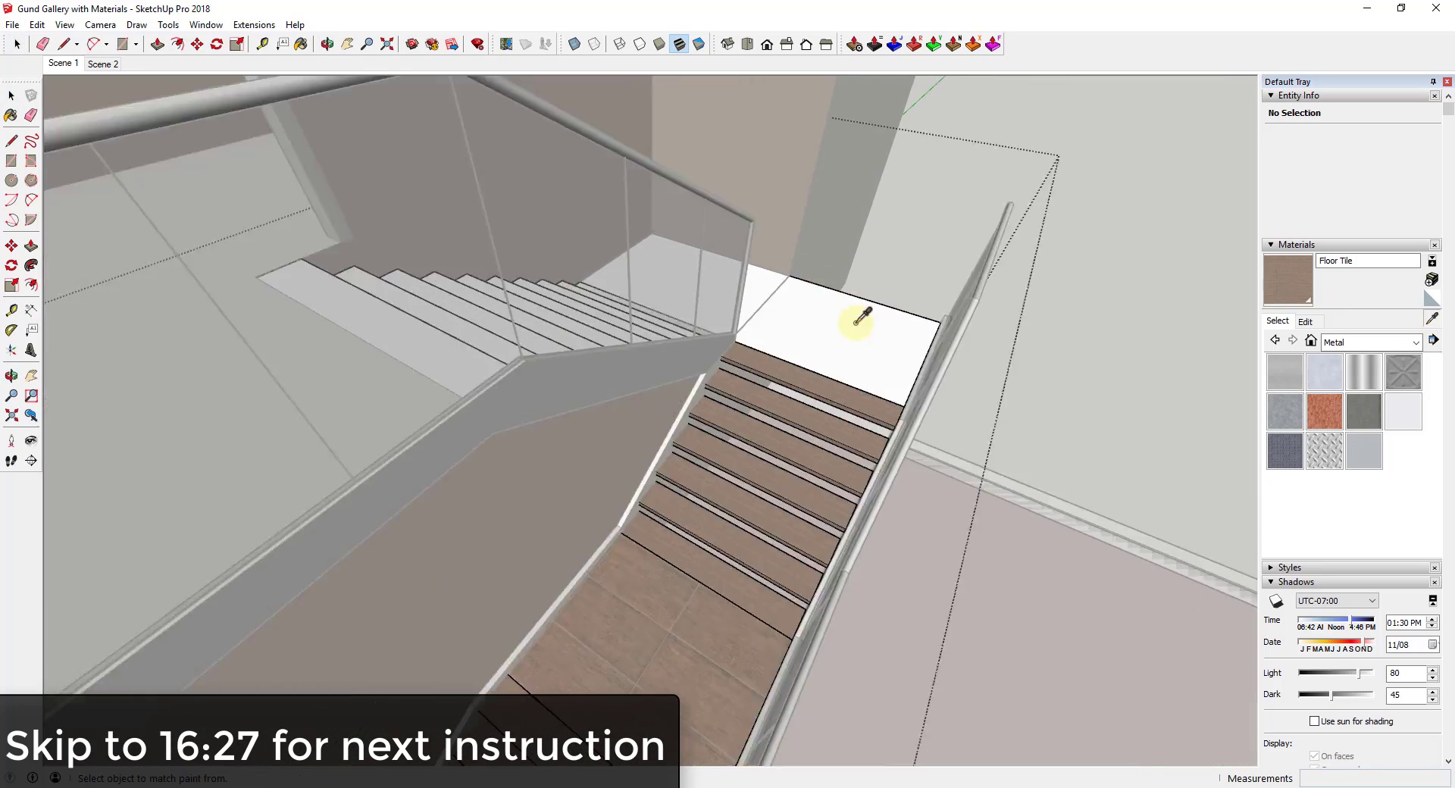
{"action": "scroll", "coordinate": [855, 324], "scroll_direction": "down", "scroll_amount": 3}
{"action": "scroll", "coordinate": [741, 288], "scroll_direction": "up", "scroll_amount": 10}
{"action": "key", "text": "e"}
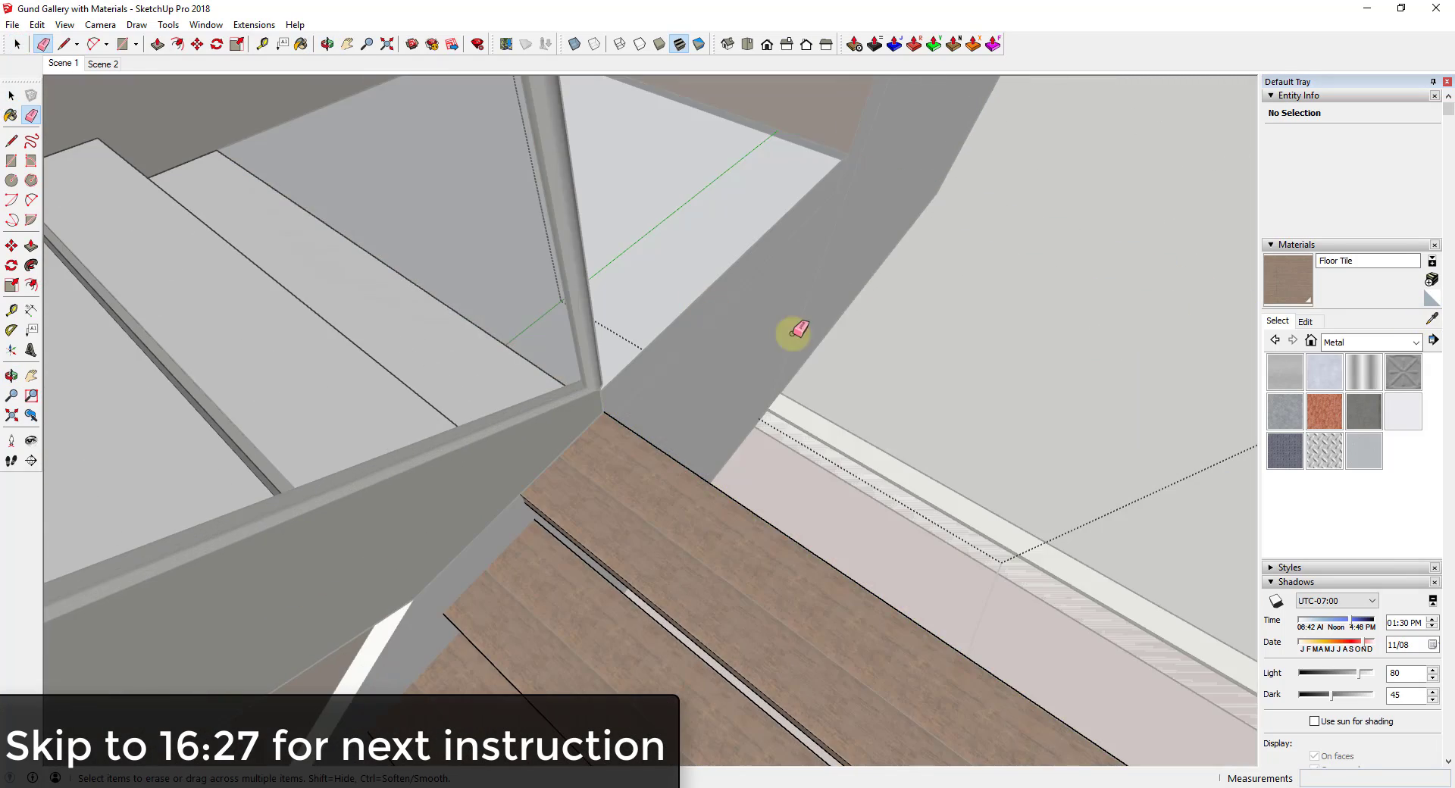
Fit a Floor Tile landing surface at the head of the lower flight and open it for editing
{"action": "scroll", "coordinate": [792, 333], "scroll_direction": "down", "scroll_amount": 4}
{"action": "key", "text": "ctrl+z"}
{"action": "key", "text": "space"}
{"action": "left_click", "coordinate": [735, 276]}
{"action": "key", "text": "Delete"}
{"action": "double_click", "coordinate": [763, 298]}
{"action": "left_click", "coordinate": [827, 229]}
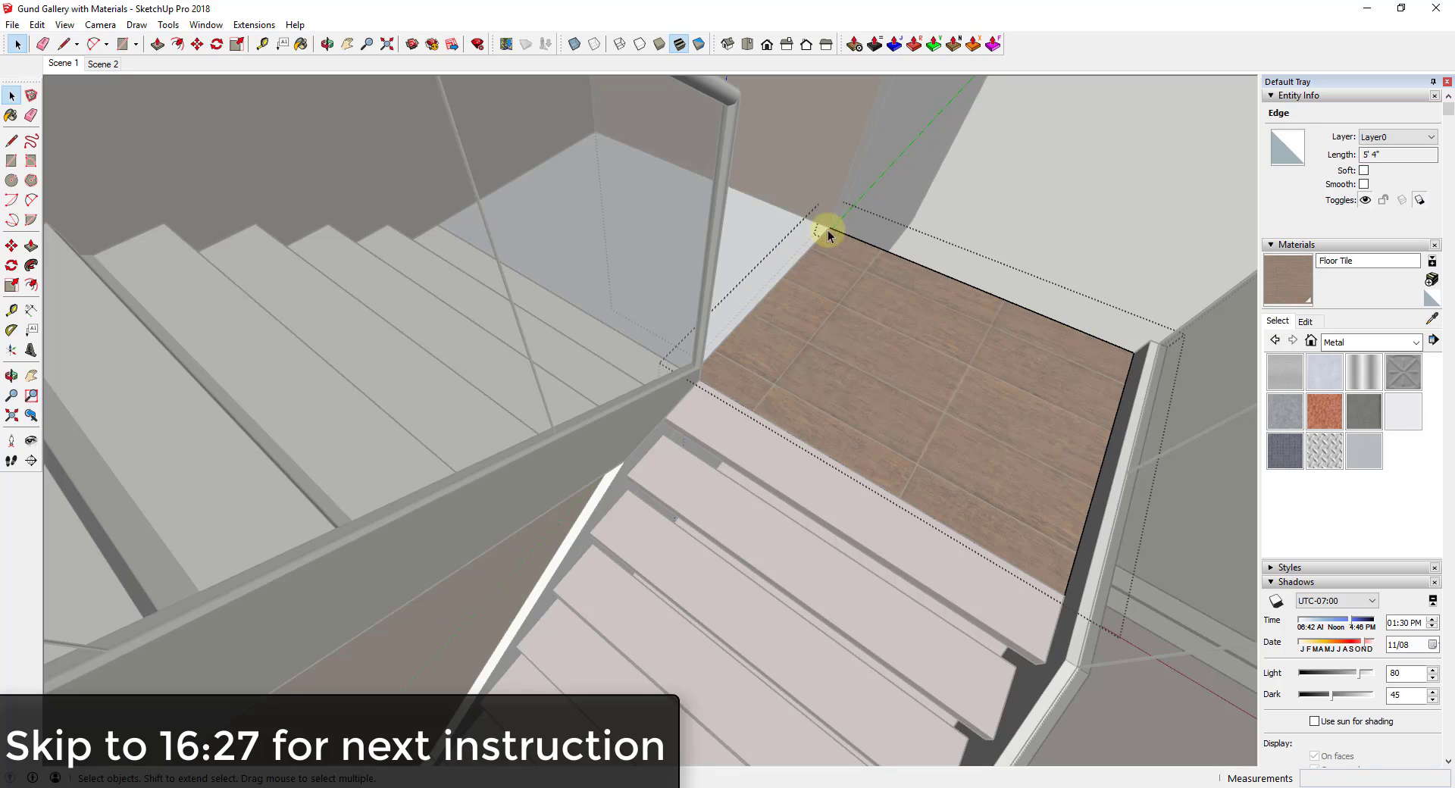
Extend the Floor Tile surface across the rest of the upper landing to the foot of the next flight
{"action": "key", "text": "space"}
{"action": "left_click", "coordinate": [814, 247]}
{"action": "key", "text": "s"}
{"action": "left_click", "coordinate": [767, 297]}
{"action": "middle_click_drag", "start_coordinate": [692, 241], "coordinate": [328, 224], "text": "shift"}
{"action": "left_click", "coordinate": [371, 169]}
{"action": "key", "text": "space"}
{"action": "scroll", "coordinate": [902, 396], "scroll_direction": "down", "scroll_amount": 3}
{"action": "left_click", "coordinate": [276, 402]}
{"action": "scroll", "coordinate": [631, 451], "scroll_direction": "up", "scroll_amount": 4}
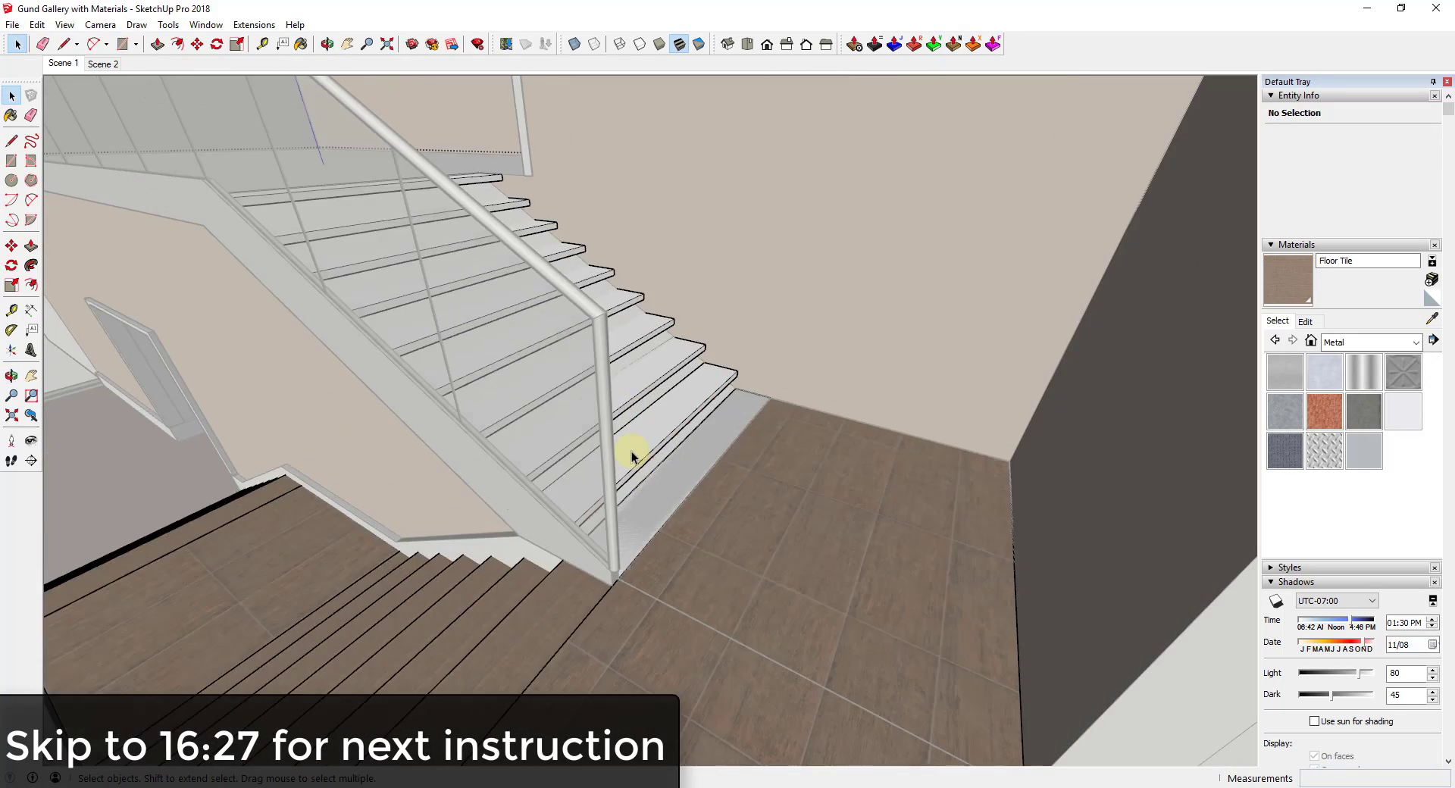
Open the upper flight's treads, paint them with the sampled Floor Tile material, and leave the component
{"action": "double_click", "coordinate": [631, 452]}
{"action": "left_click", "coordinate": [630, 451]}
{"action": "left_click", "coordinate": [1430, 319]}
{"action": "left_click", "coordinate": [553, 562]}
{"action": "left_click", "coordinate": [658, 429]}
{"action": "mouse_move", "coordinate": [1090, 446]}
{"action": "middle_mouse_down"}
{"action": "mouse_move", "coordinate": [896, 434]}
{"action": "mouse_move", "coordinate": [473, 513]}
{"action": "middle_mouse_up"}
{"action": "left_click", "coordinate": [659, 452]}
{"action": "scroll", "coordinate": [694, 457], "scroll_direction": "down", "scroll_amount": 3}
{"action": "key", "text": "space"}
{"action": "key", "text": "Escape"}
{"action": "key", "text": "Escape"}
Delete the white sloping face behind the upper flight's treads
{"action": "scroll", "coordinate": [674, 474], "scroll_direction": "down", "scroll_amount": 3}
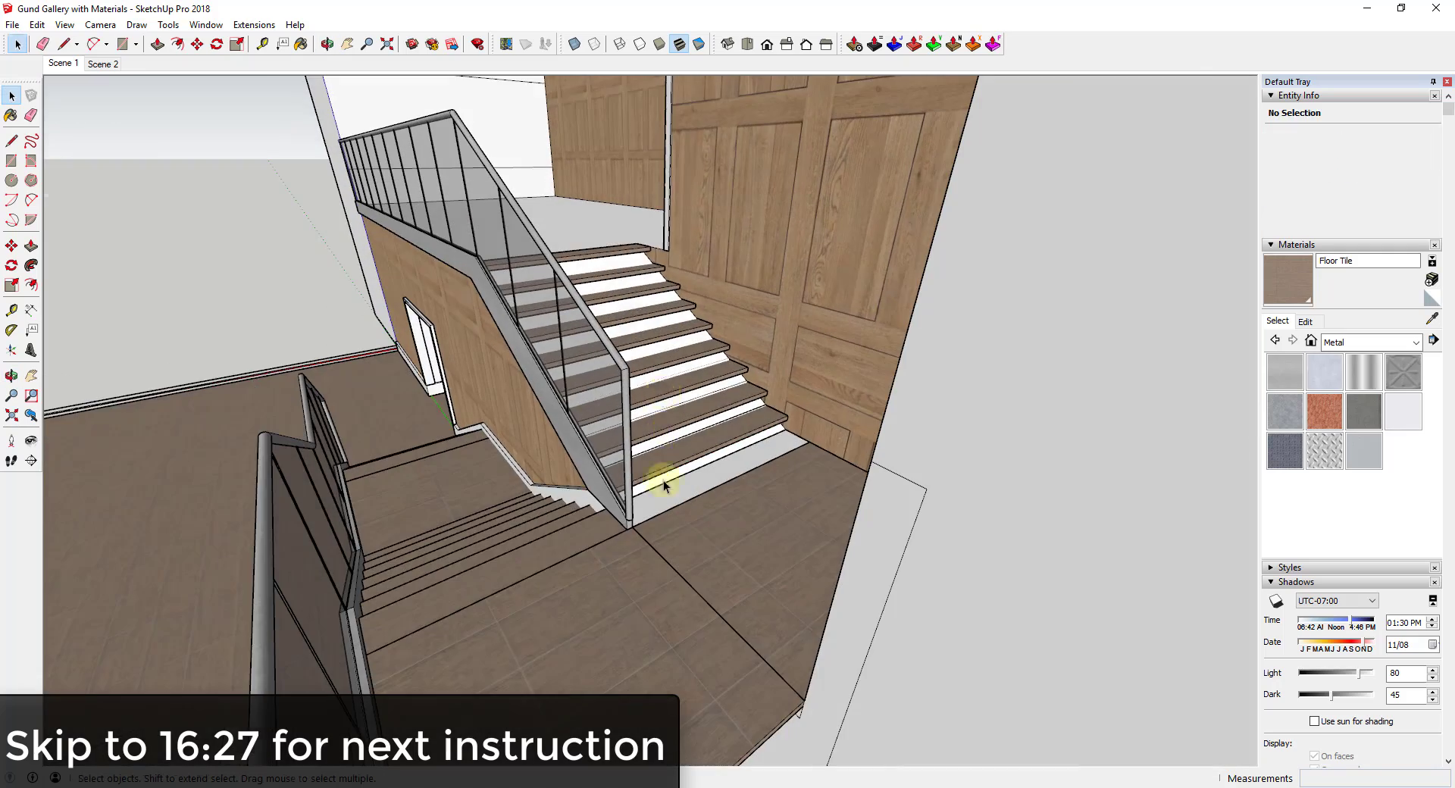
{"action": "left_click", "coordinate": [625, 330]}
{"action": "left_click", "coordinate": [617, 329]}
{"action": "key", "text": "Escape"}
{"action": "scroll", "coordinate": [638, 319], "scroll_direction": "up", "scroll_amount": 3}
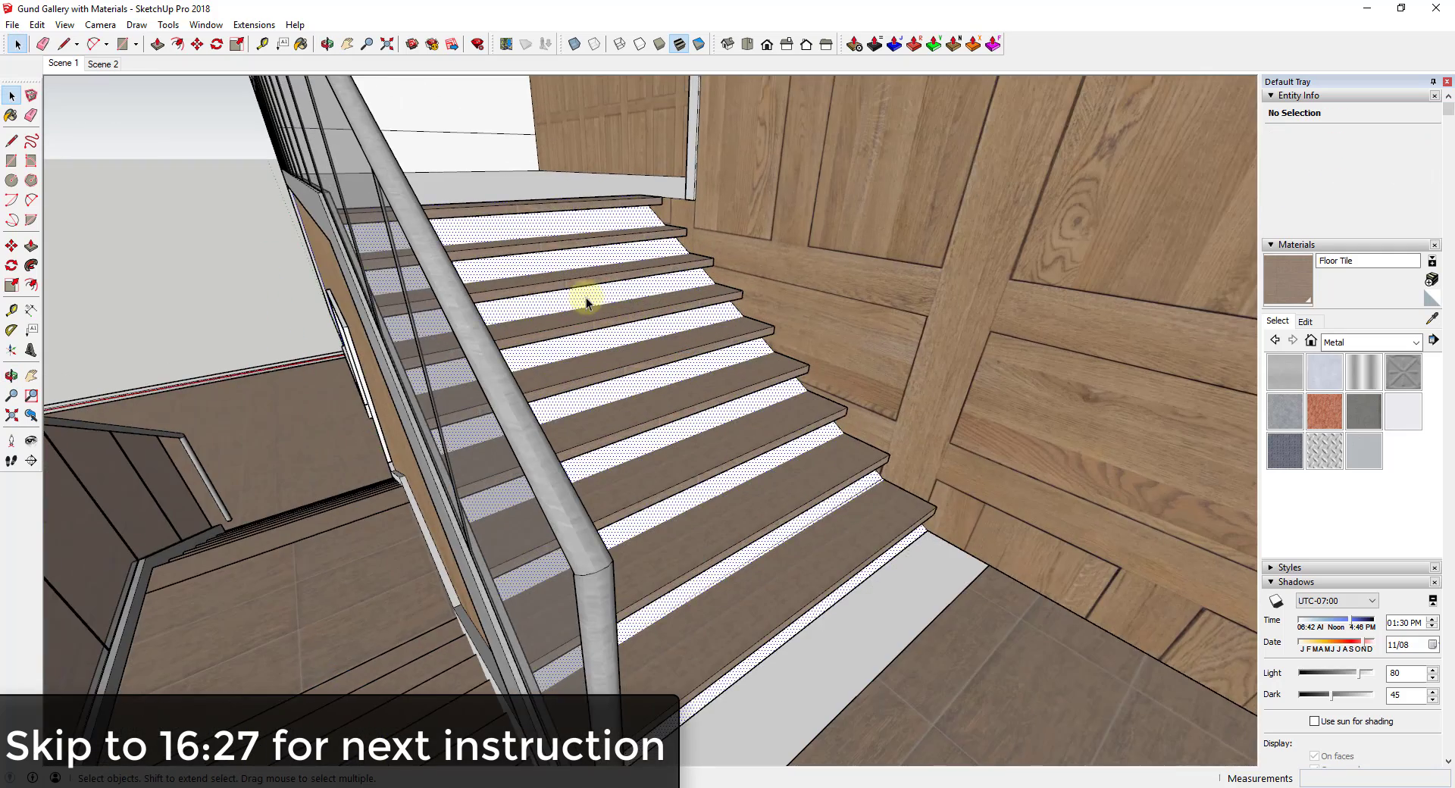
{"action": "left_click", "coordinate": [585, 297]}
{"action": "middle_click_drag", "start_coordinate": [501, 289], "coordinate": [407, 302]}
{"action": "key", "text": "Delete"}
Replace the plain strip at the foot of the upper flight with Floor Tile surface
{"action": "middle_click_drag", "start_coordinate": [672, 497], "coordinate": [812, 611]}
{"action": "scroll", "coordinate": [813, 612], "scroll_direction": "up", "scroll_amount": 1}
{"action": "left_click", "coordinate": [839, 690]}
{"action": "key", "text": "Delete"}
{"action": "key", "text": "ctrl+z"}
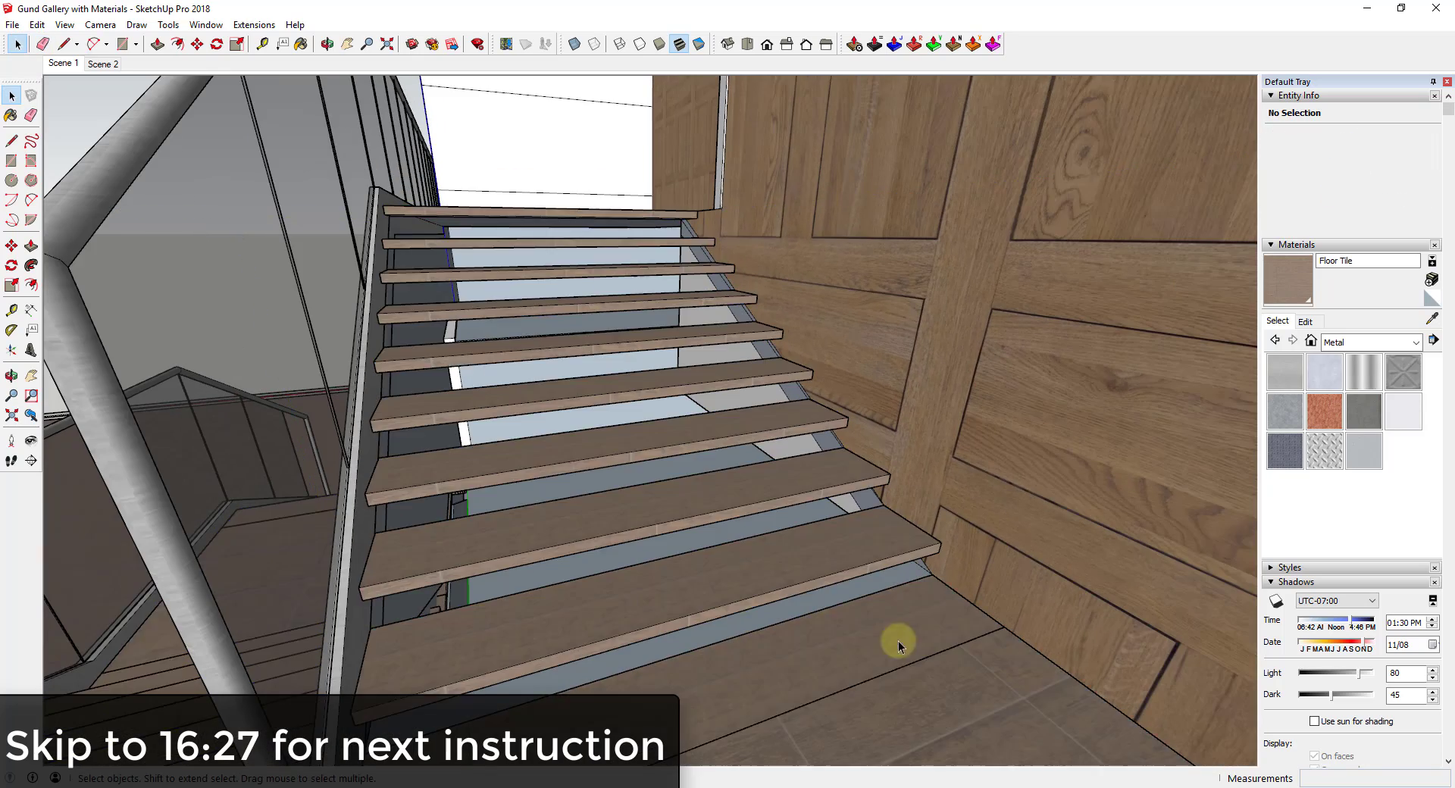
Draw a rectangular riser about 6' 11" by 4 1/2" beneath the upper flight's lowest tread and paint it with Floor Tile
{"action": "scroll", "coordinate": [724, 552], "scroll_direction": "up", "scroll_amount": 2}
{"action": "scroll", "coordinate": [723, 552], "scroll_direction": "down", "scroll_amount": 3}
{"action": "middle_click_drag", "start_coordinate": [977, 557], "coordinate": [454, 659]}
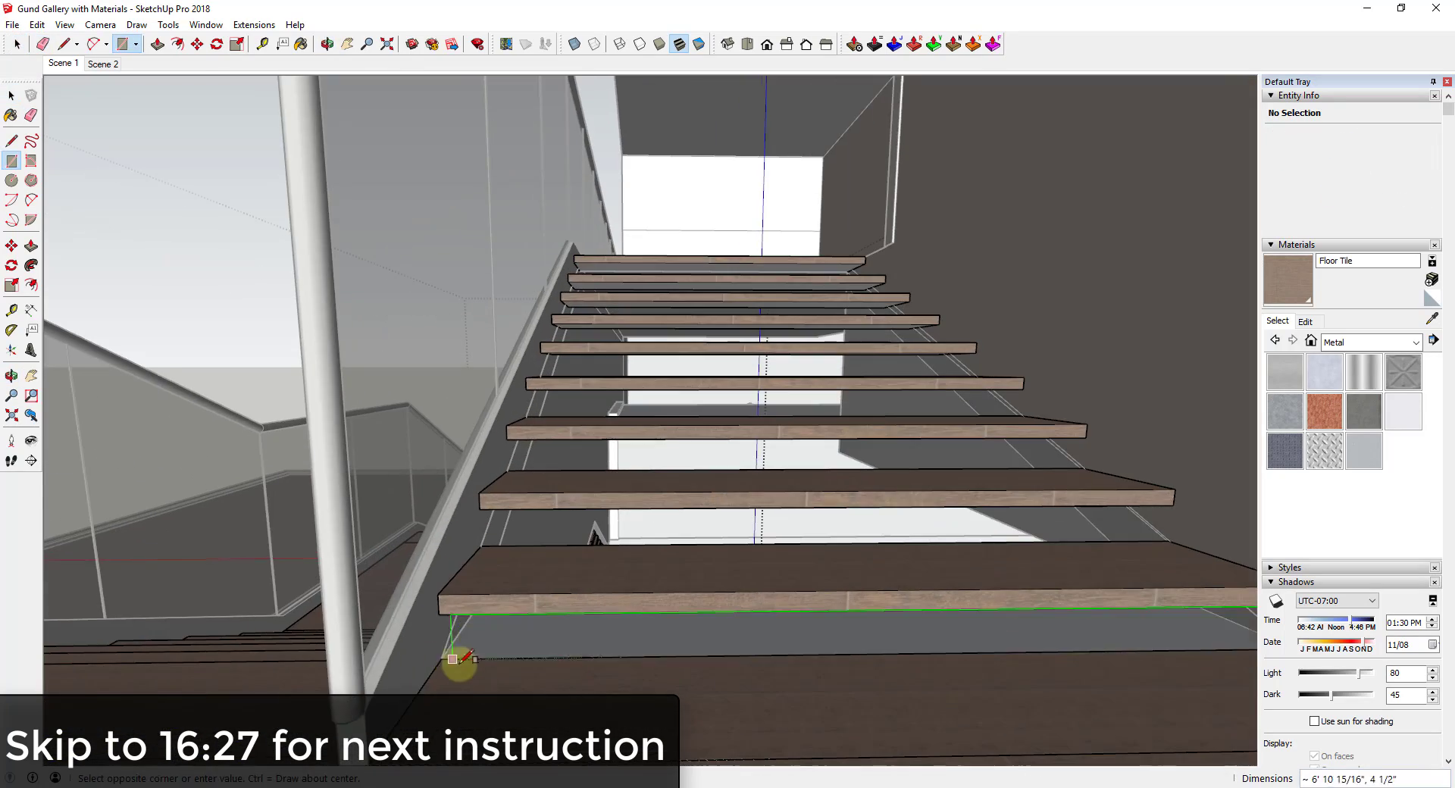
{"action": "middle_click_drag", "start_coordinate": [542, 641], "coordinate": [802, 620]}
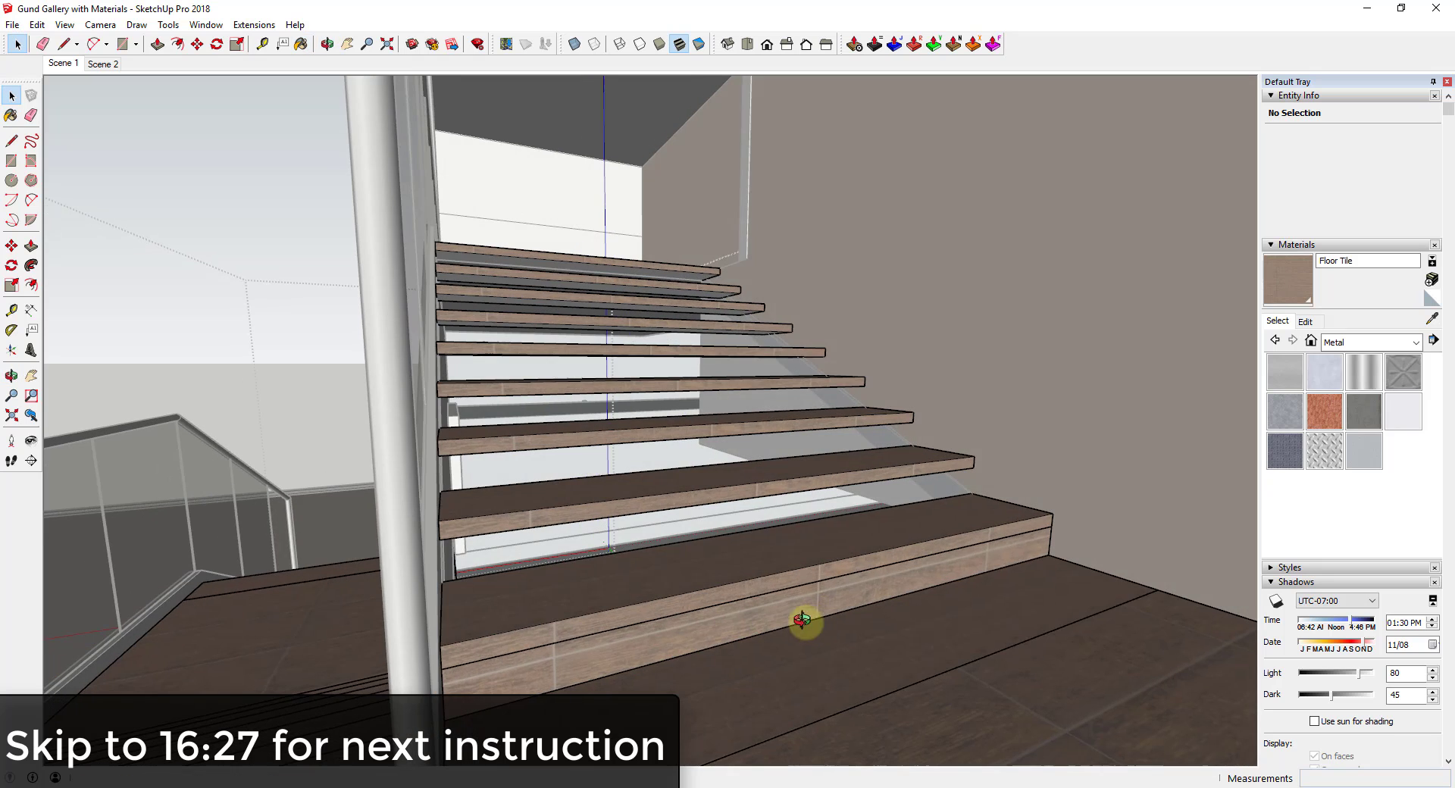
Open the lowest tread component, paste the riser in place inside it, and close the component
{"action": "double_click", "coordinate": [851, 580]}
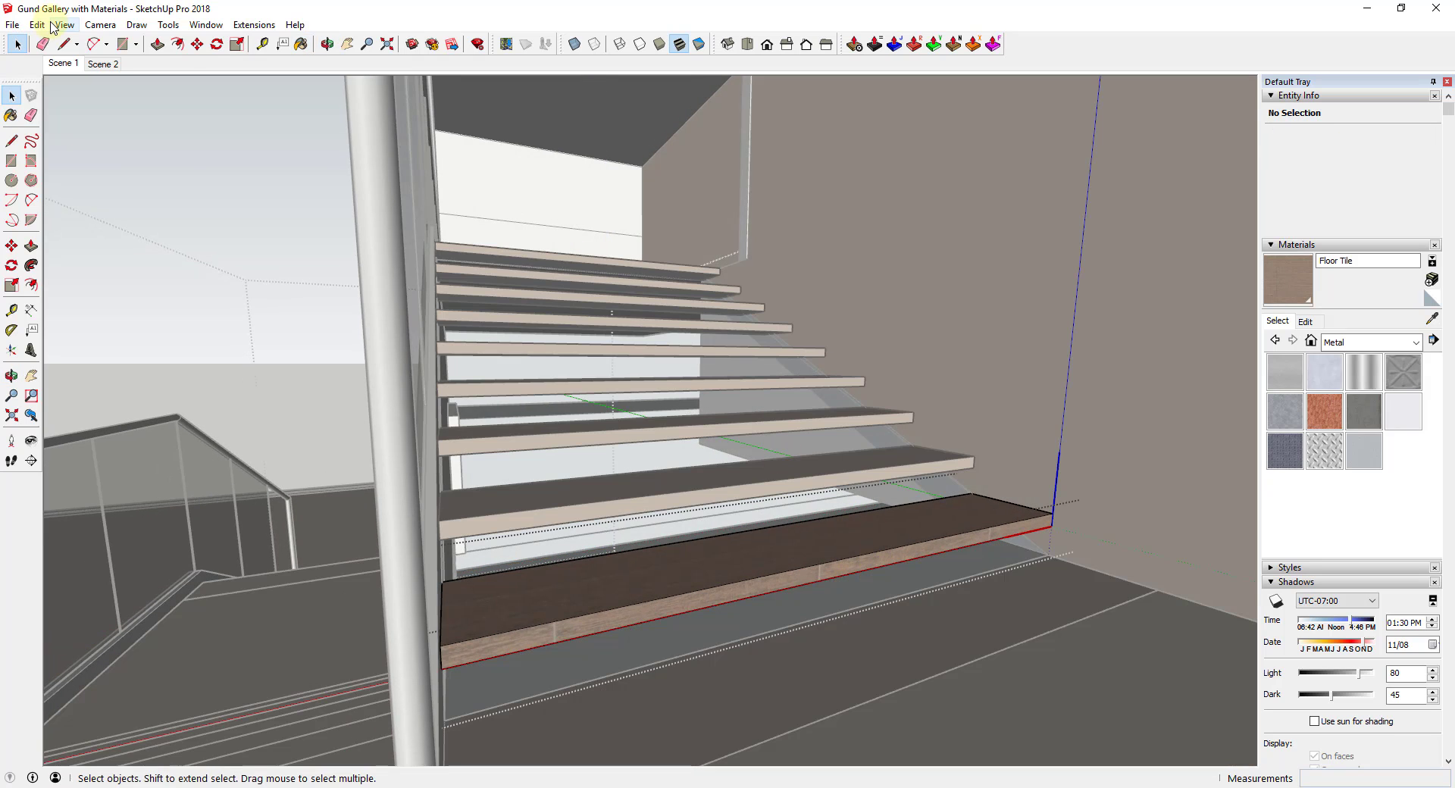
{"action": "left_click", "coordinate": [53, 26]}
{"action": "mouse_move", "coordinate": [37, 24]}
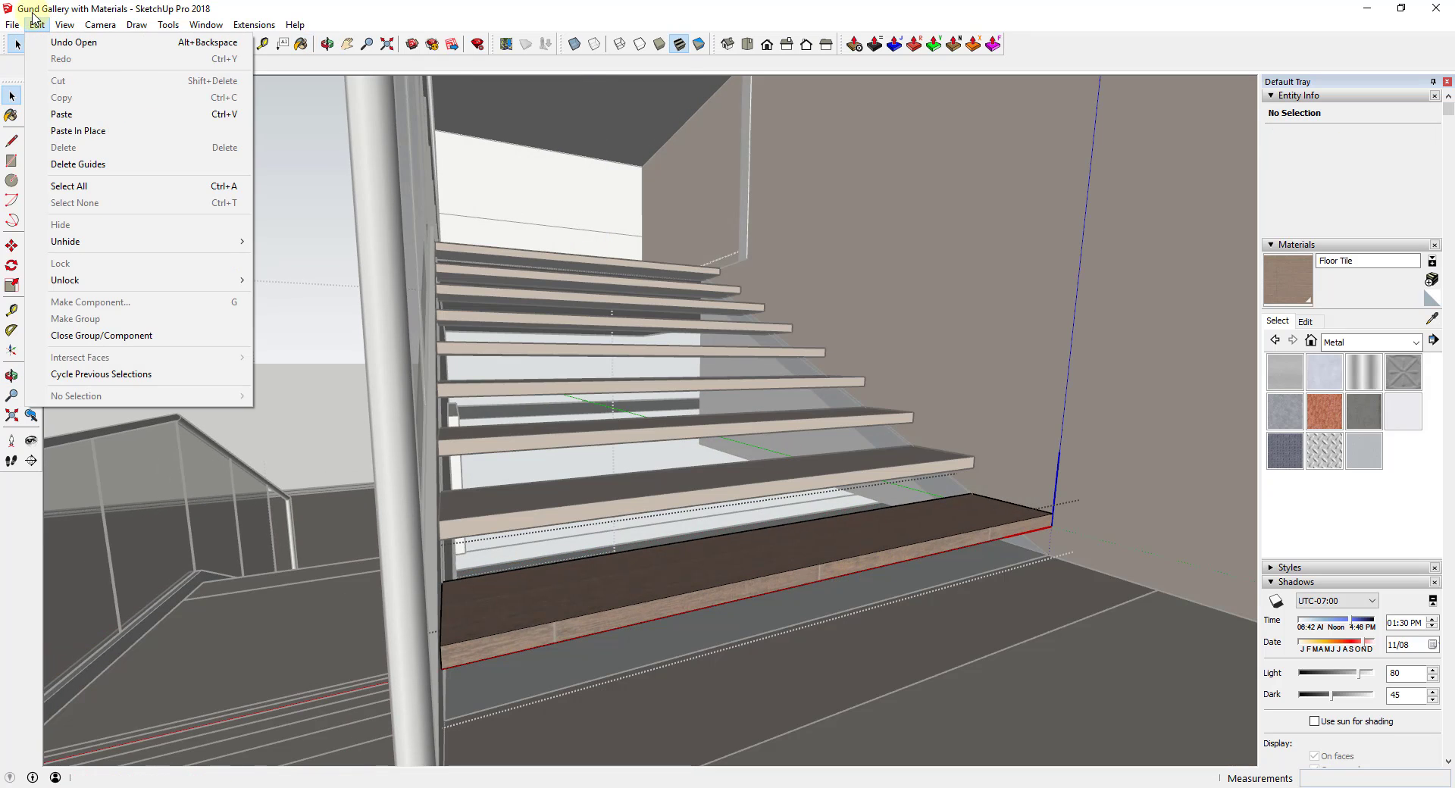
{"action": "left_click", "coordinate": [78, 130]}
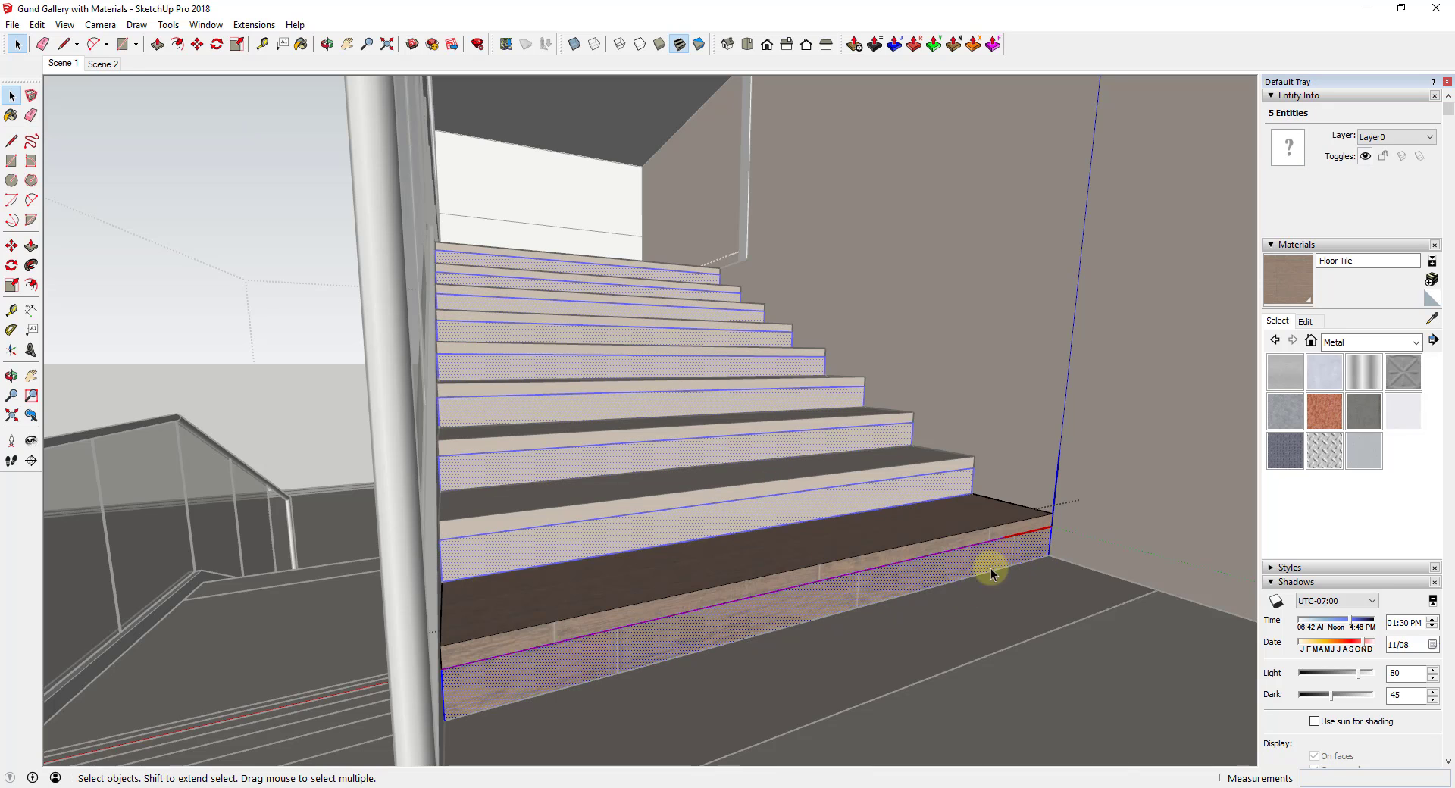
{"action": "left_click", "coordinate": [923, 535]}
{"action": "key", "text": "Escape"}
Open the upper flight's lowest tread component for editing, close in on its new riser face
{"action": "scroll", "coordinate": [988, 561], "scroll_direction": "up", "scroll_amount": 3}
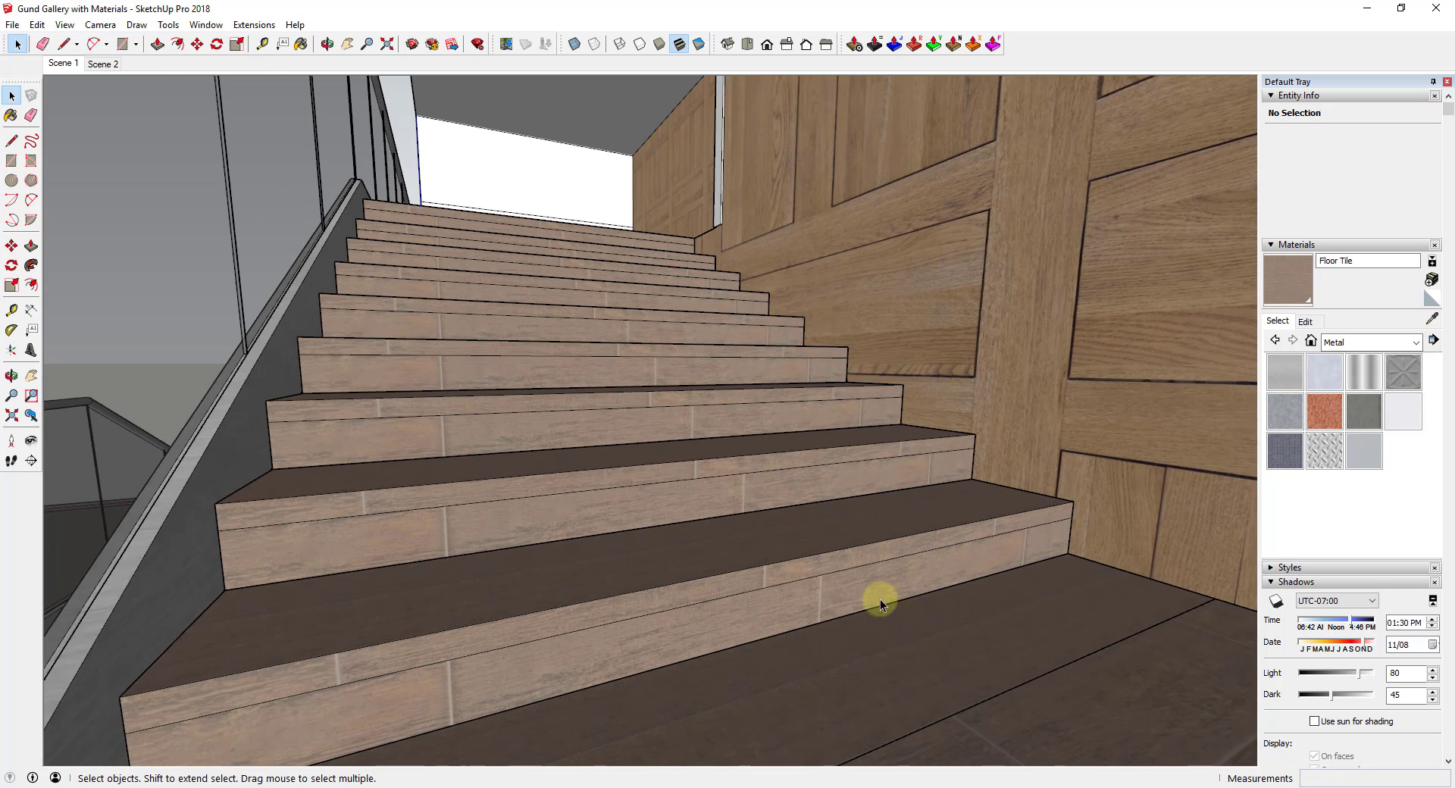
{"action": "scroll", "coordinate": [793, 604], "scroll_direction": "up", "scroll_amount": 1}
{"action": "double_click", "coordinate": [793, 605]}
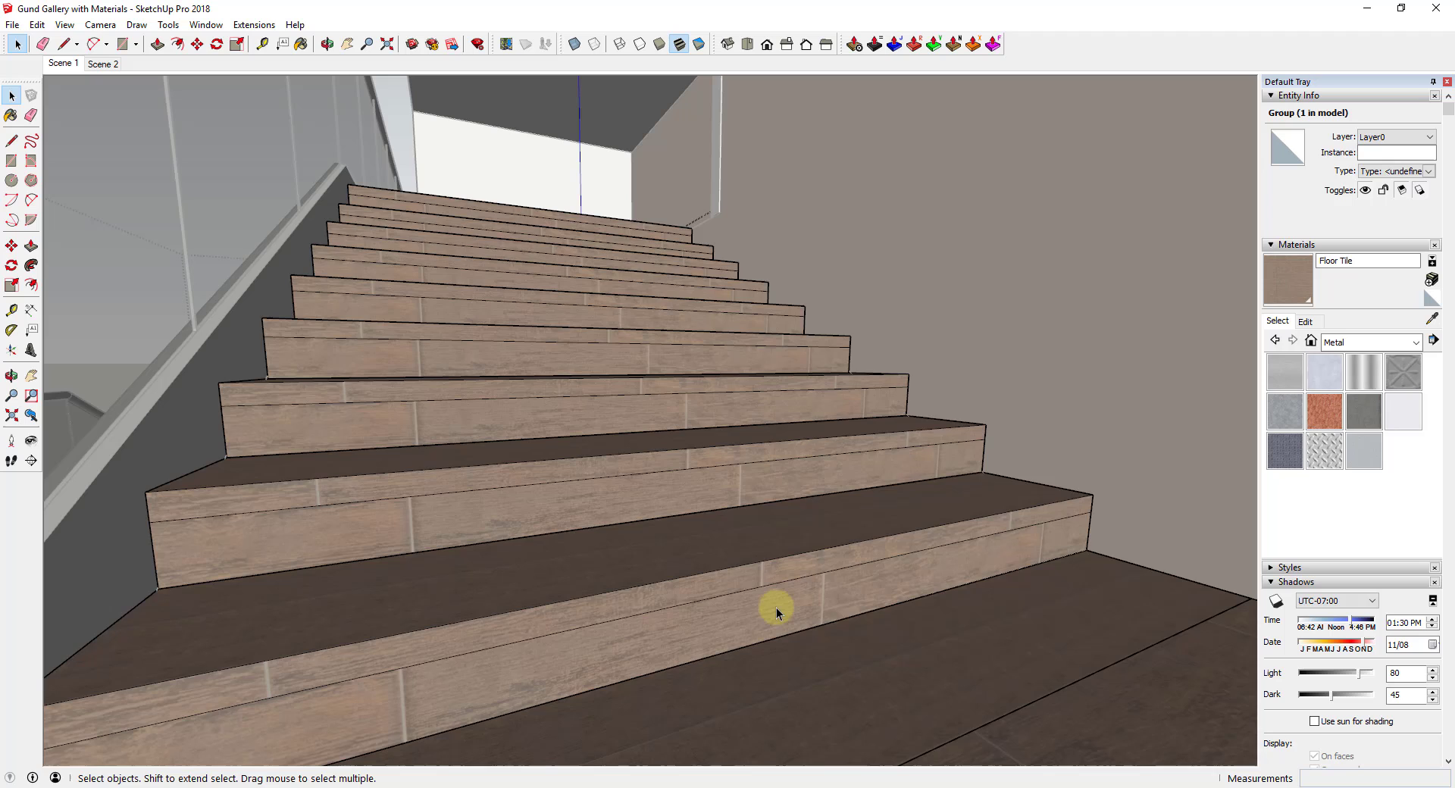
{"action": "left_click", "coordinate": [777, 607]}
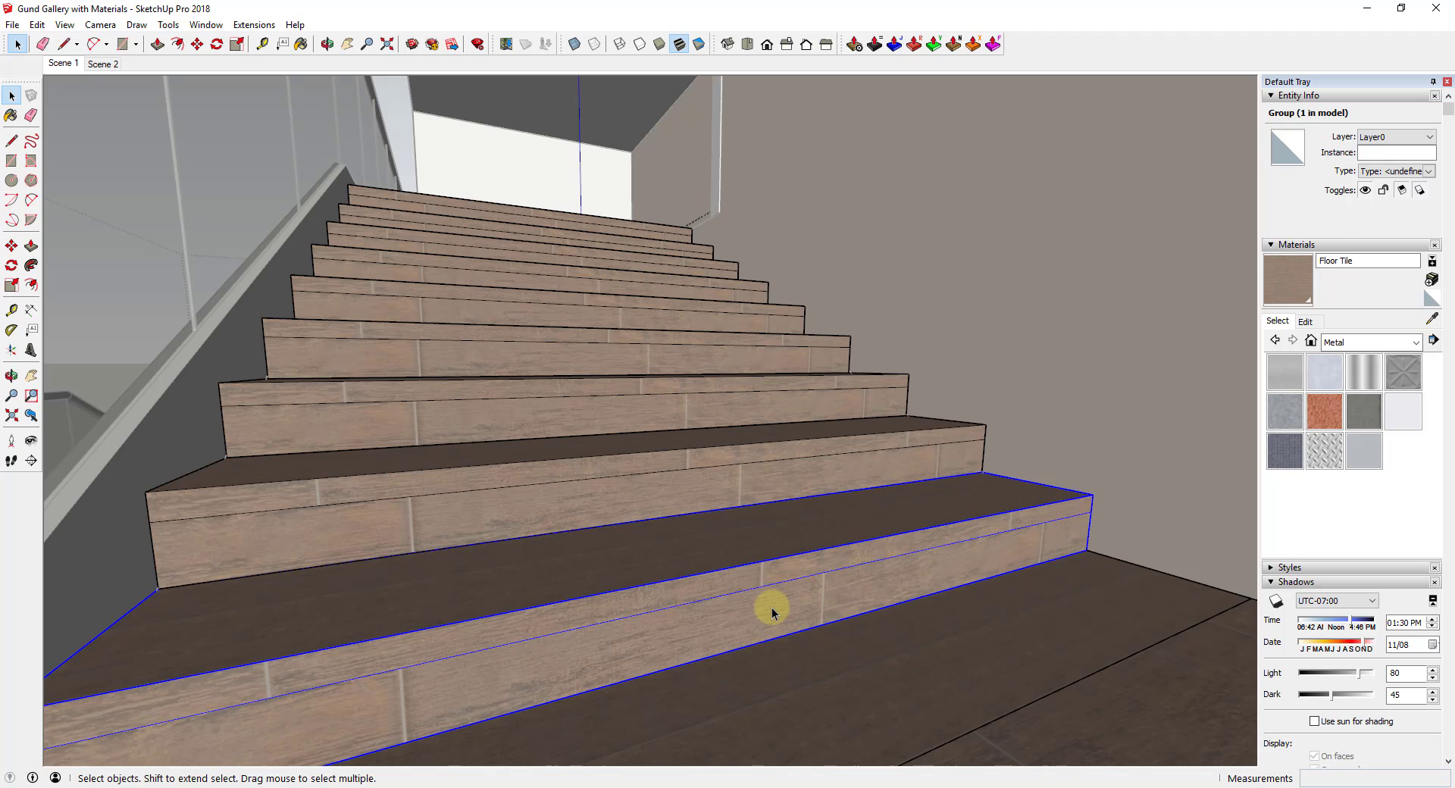
{"action": "double_click", "coordinate": [758, 612]}
{"action": "scroll", "coordinate": [758, 613], "scroll_direction": "up", "scroll_amount": 4}
Reposition the riser's Floor Tile texture with free pins, lining up its vertical joint with the joint on the tread edge above
{"action": "right_click", "coordinate": [855, 570]}
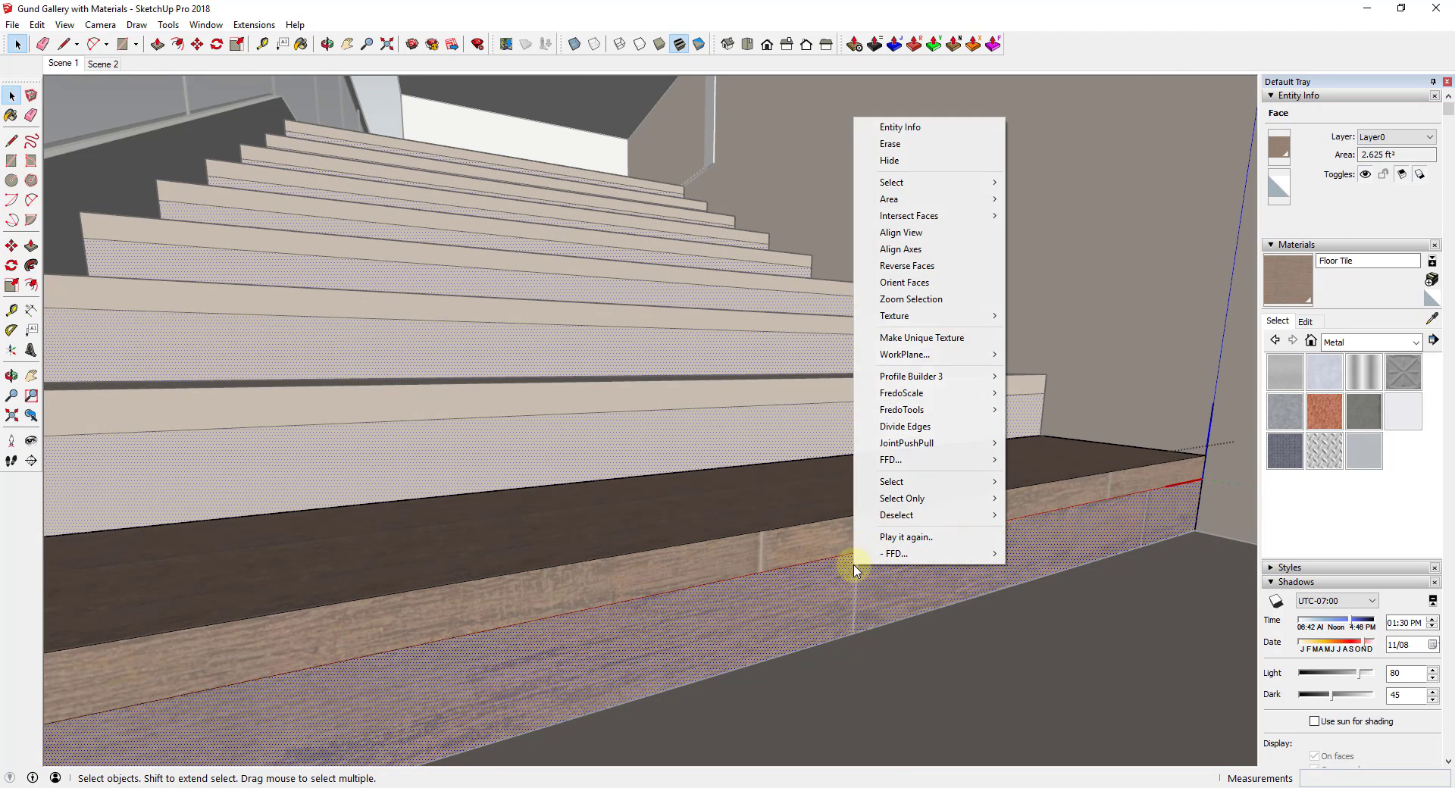
{"action": "left_click", "coordinate": [1024, 316]}
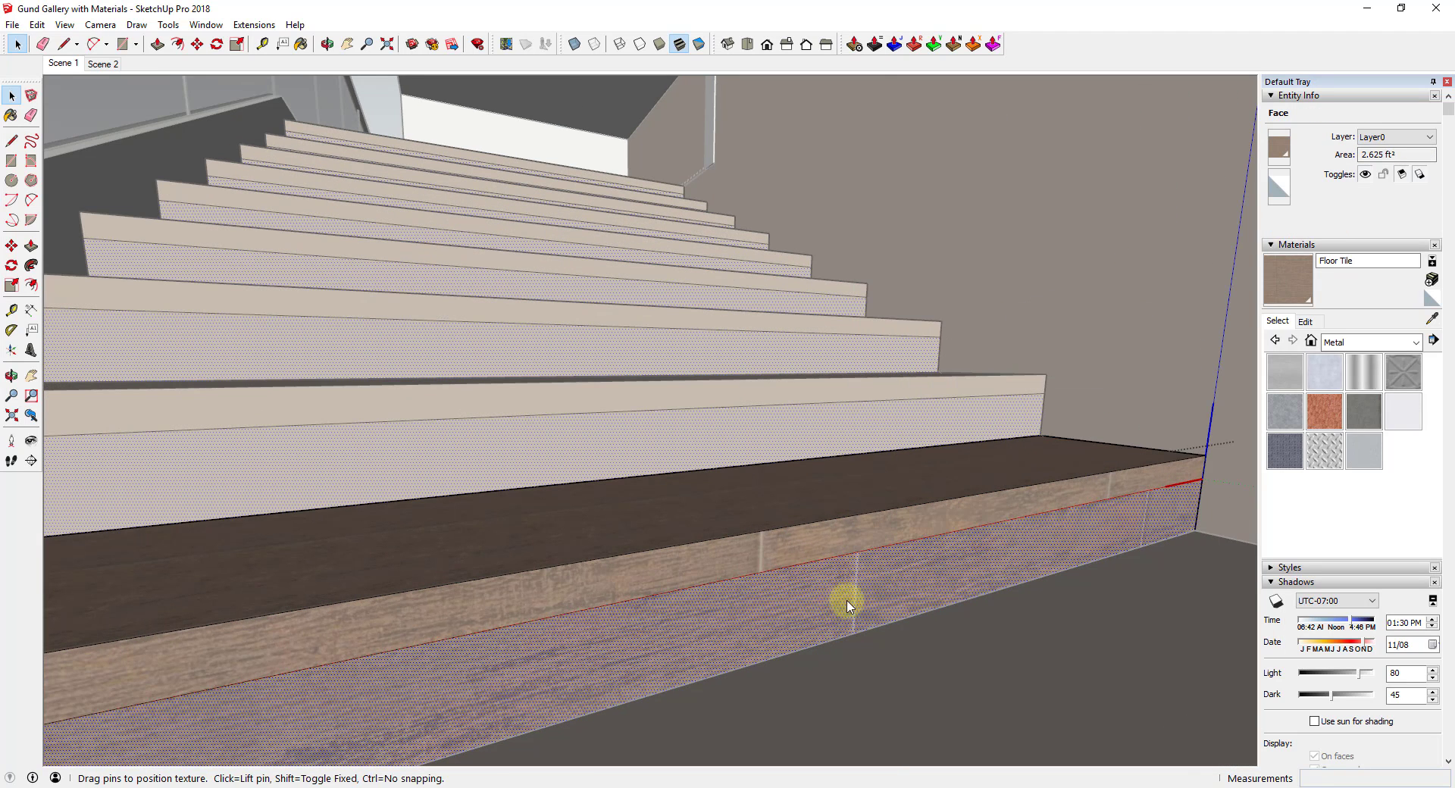
{"action": "right_click", "coordinate": [907, 585]}
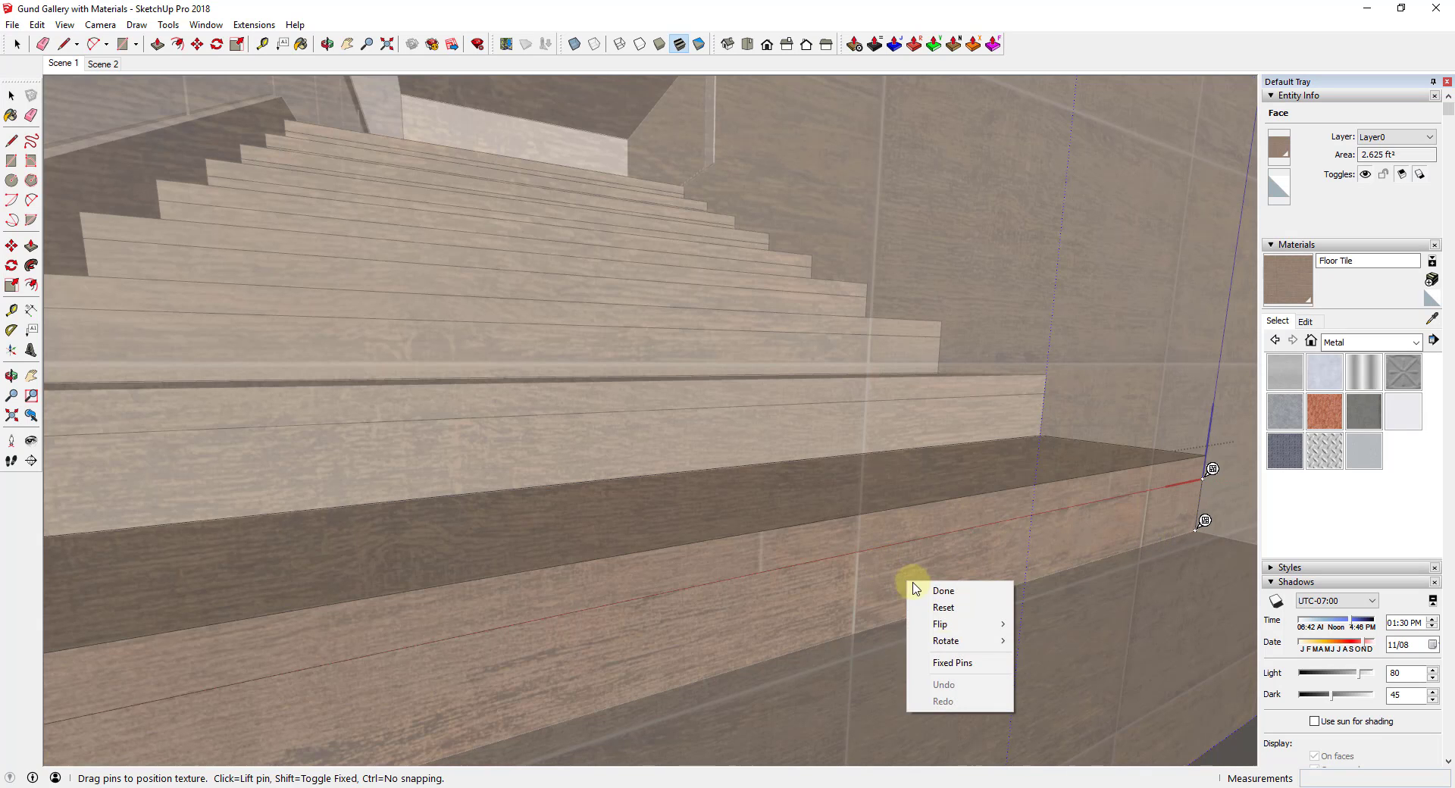
{"action": "left_click", "coordinate": [961, 663]}
{"action": "scroll", "coordinate": [1015, 559], "scroll_direction": "down", "scroll_amount": 2}
{"action": "scroll", "coordinate": [1016, 559], "scroll_direction": "down", "scroll_amount": 3}
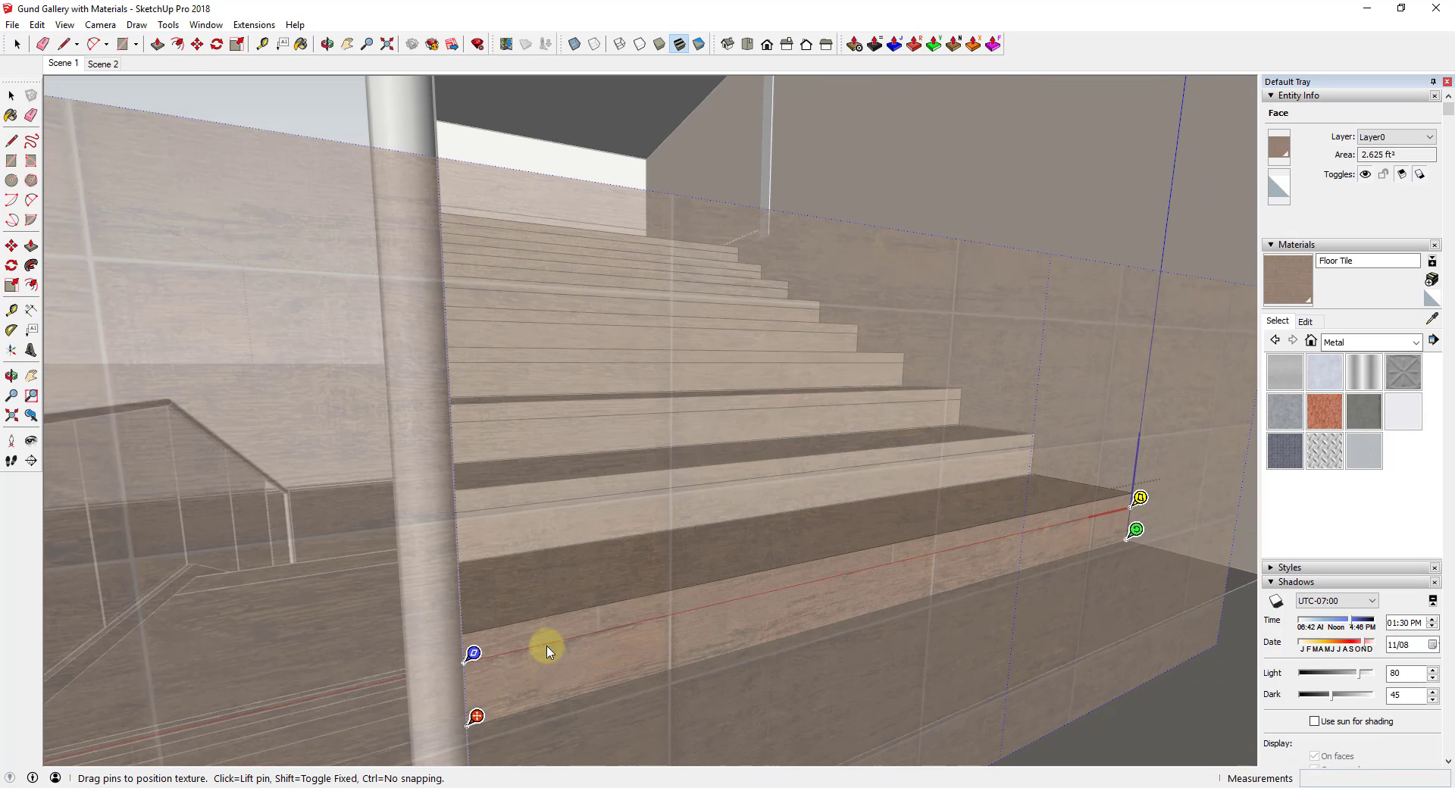
{"action": "scroll", "coordinate": [656, 666], "scroll_direction": "up", "scroll_amount": 3}
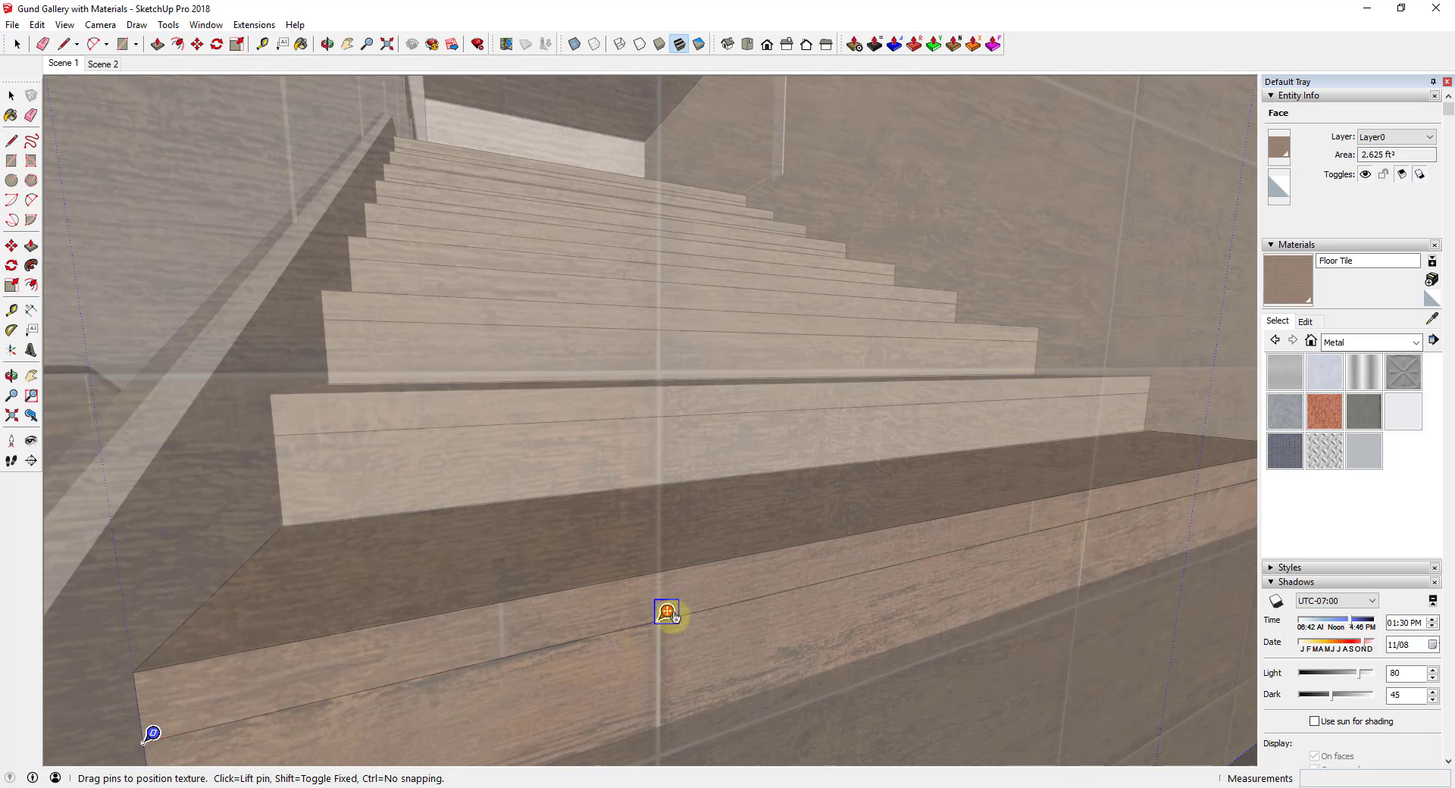
{"action": "left_click_drag", "start_coordinate": [666, 613], "coordinate": [510, 648]}
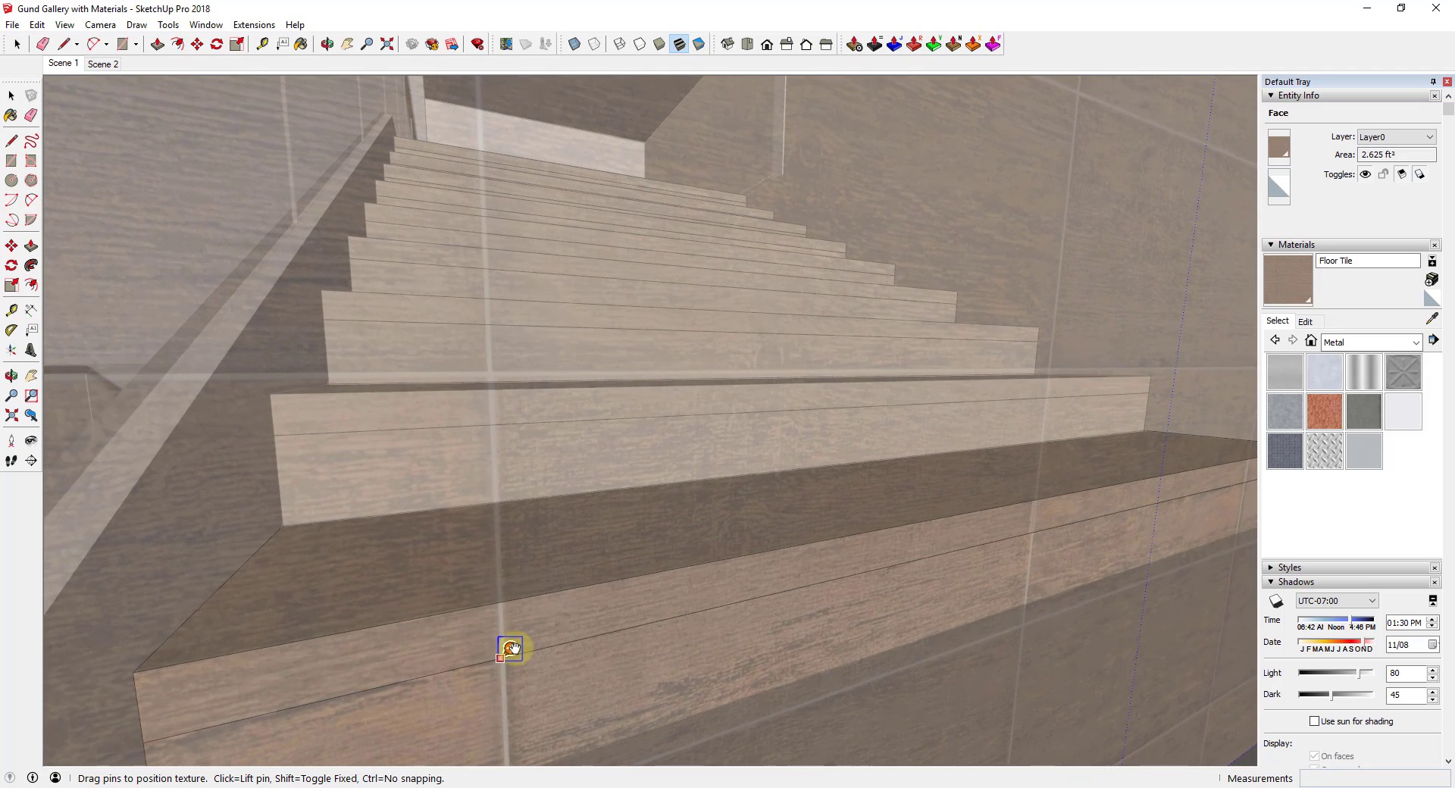
{"action": "scroll", "coordinate": [530, 633], "scroll_direction": "down", "scroll_amount": 3}
{"action": "key", "text": "Return"}
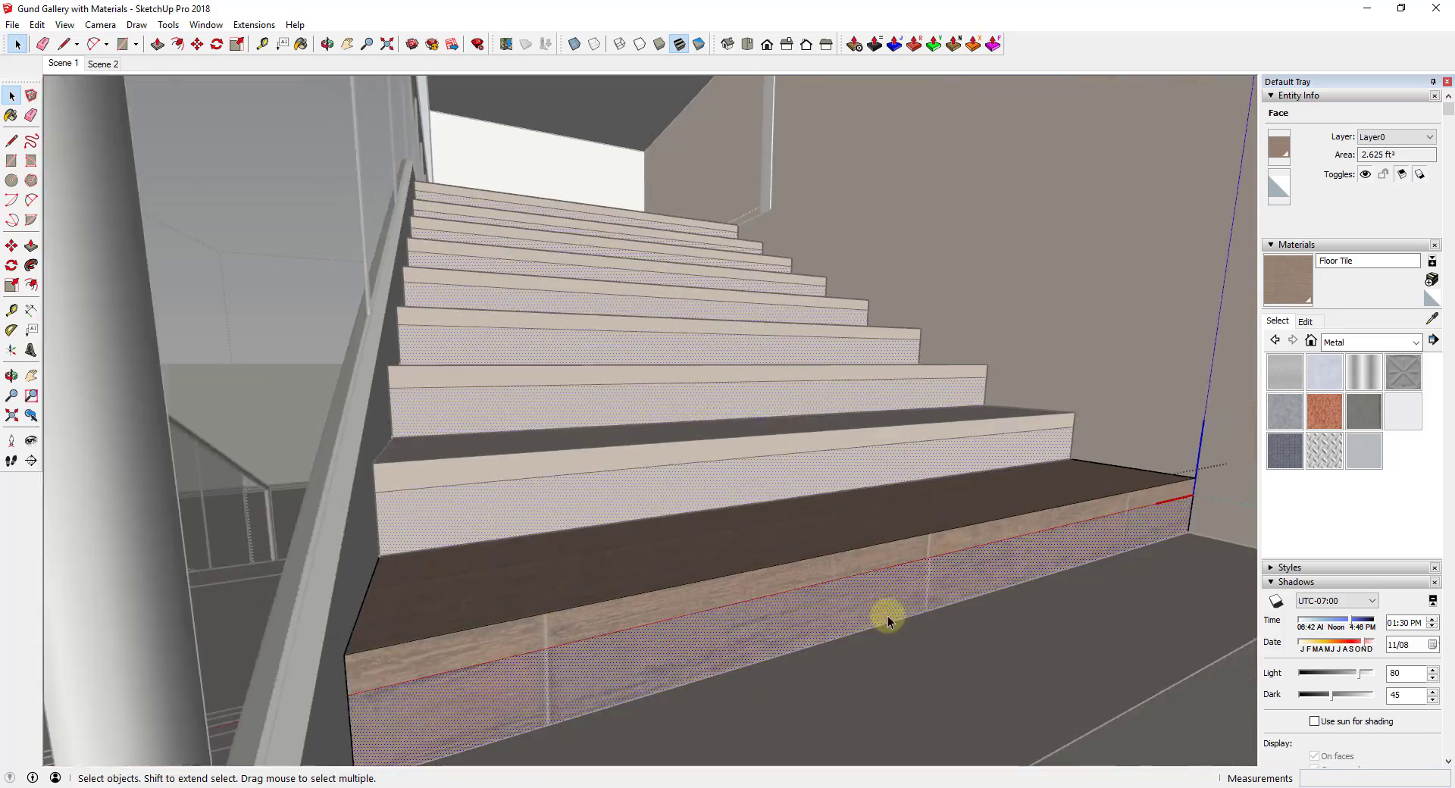
Reposition the riser's Floor Tile texture again, shifting it down along the vertical joint to the riser's lower edge
{"action": "scroll", "coordinate": [888, 610], "scroll_direction": "up", "scroll_amount": 3}
{"action": "right_click", "coordinate": [872, 564]}
{"action": "right_click", "coordinate": [951, 410]}
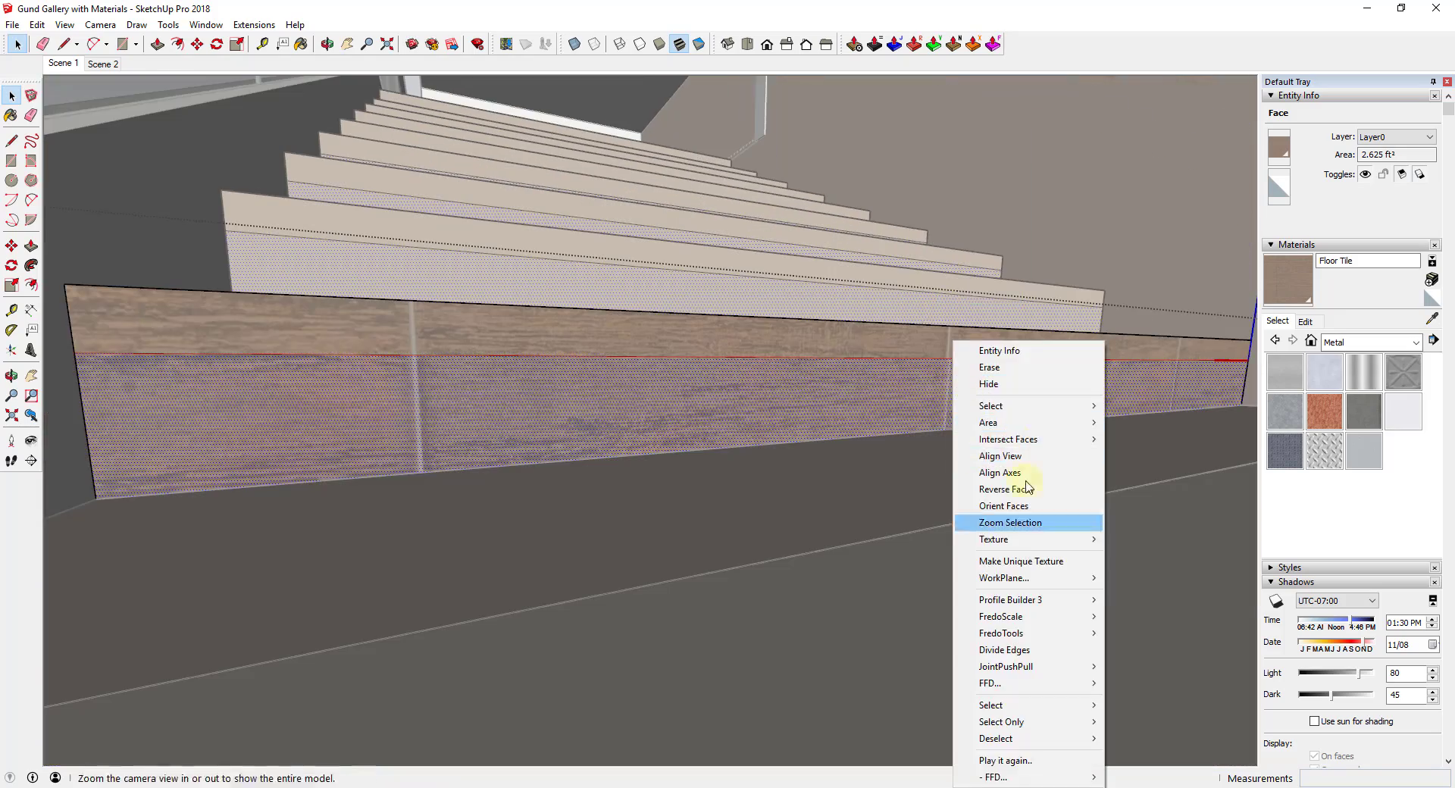
{"action": "mouse_move", "coordinate": [1019, 538]}
{"action": "left_click", "coordinate": [1129, 539]}
{"action": "scroll", "coordinate": [940, 398], "scroll_direction": "up", "scroll_amount": 3}
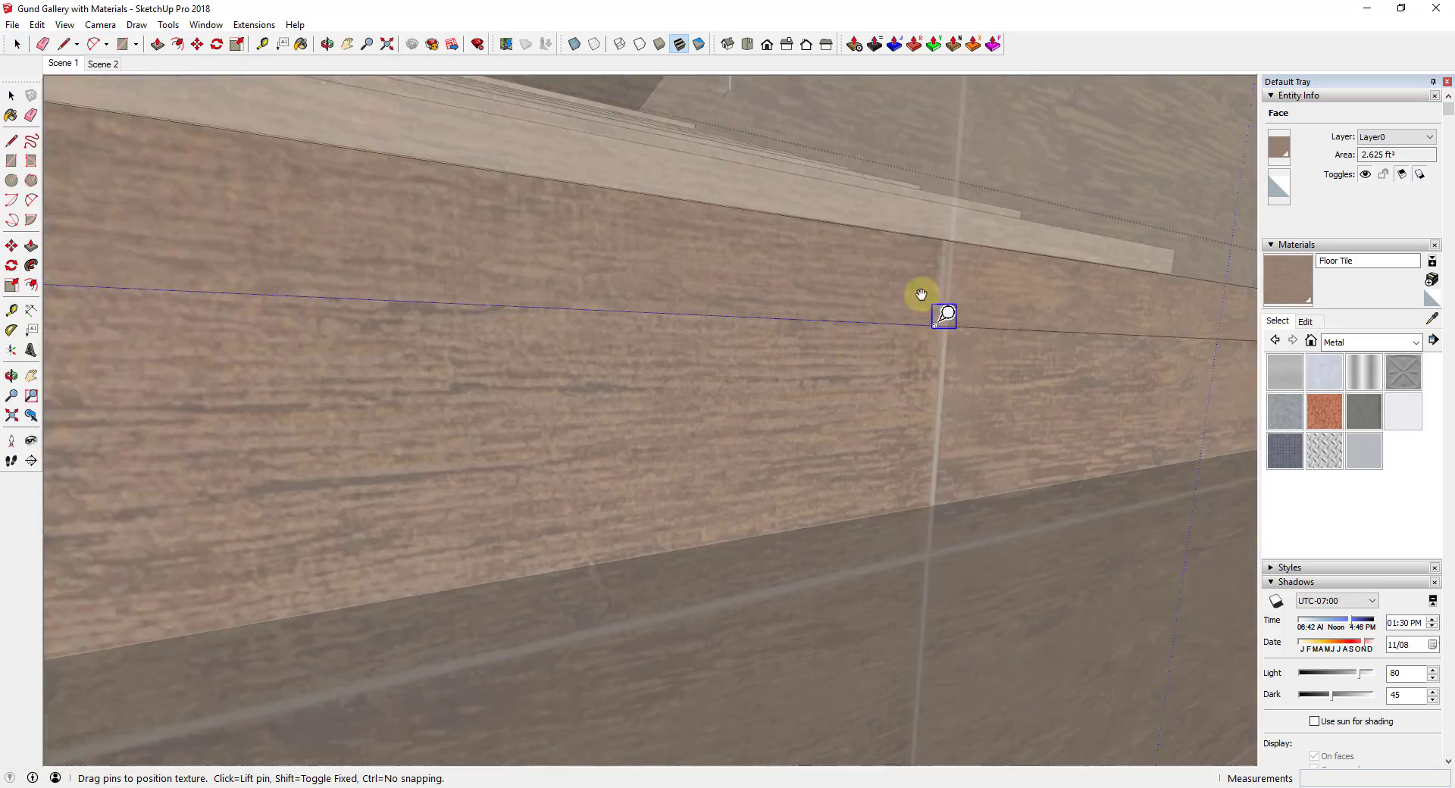
{"action": "left_click_drag", "start_coordinate": [935, 322], "coordinate": [929, 503]}
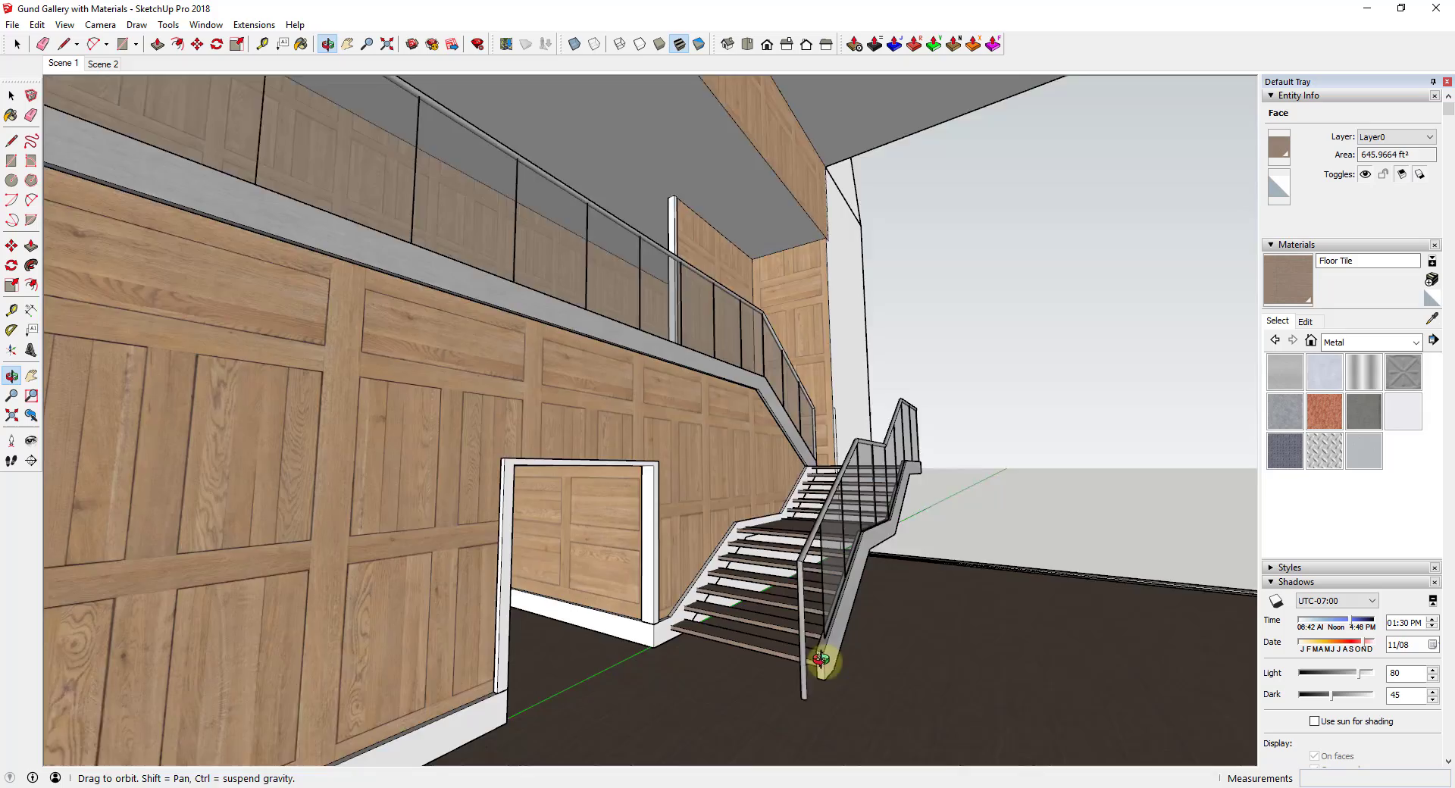
Select all faces that share the wood paneling material of the lobby's lower wall
{"action": "middle_click_drag", "start_coordinate": [830, 665], "coordinate": [743, 703], "text": "shift"}
{"action": "scroll", "coordinate": [789, 531], "scroll_direction": "down", "scroll_amount": 3}
{"action": "scroll", "coordinate": [789, 648], "scroll_direction": "up", "scroll_amount": 2}
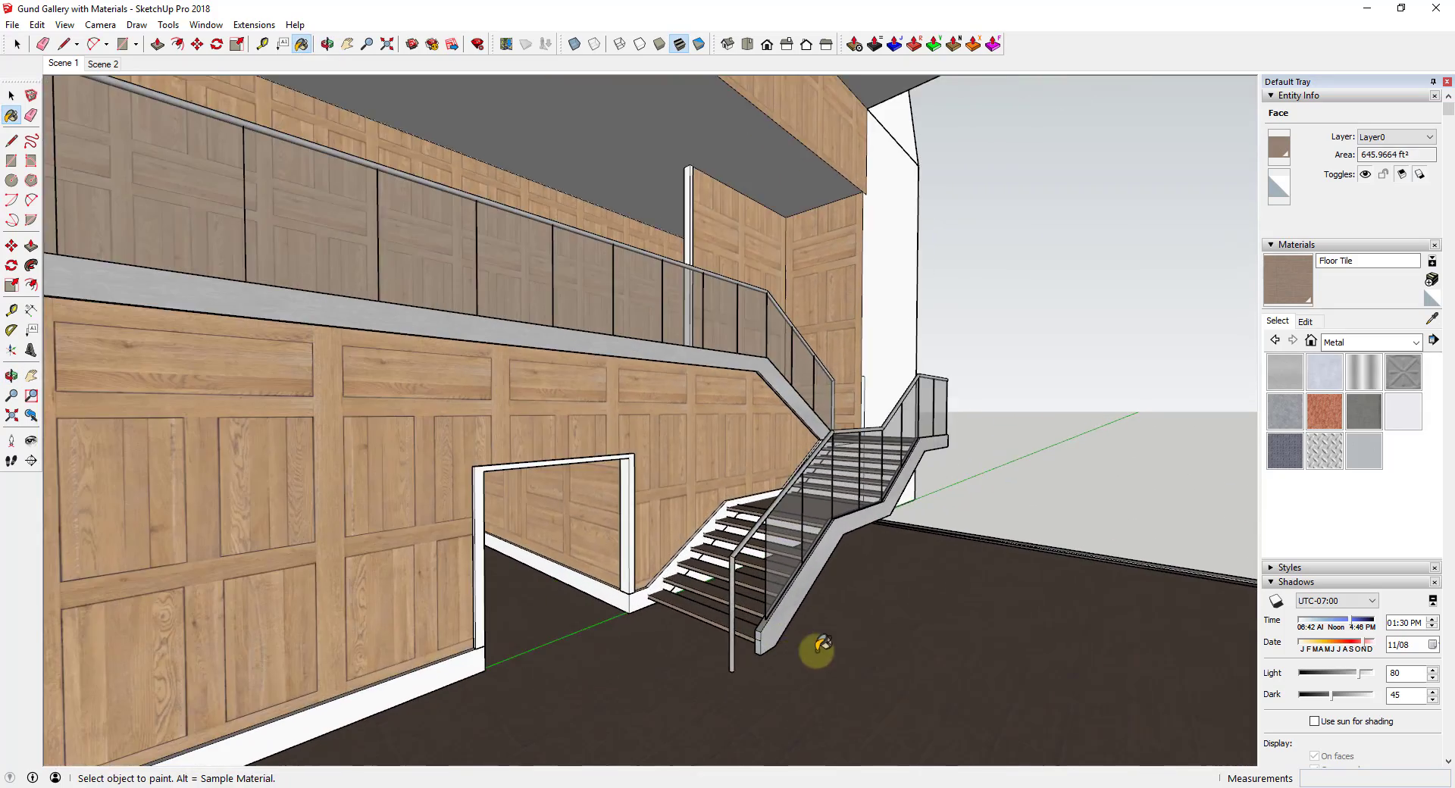
{"action": "middle_click_drag", "start_coordinate": [810, 672], "coordinate": [805, 626]}
{"action": "scroll", "coordinate": [739, 455], "scroll_direction": "down", "scroll_amount": 4}
{"action": "scroll", "coordinate": [685, 554], "scroll_direction": "up", "scroll_amount": 4}
{"action": "key", "text": "space"}
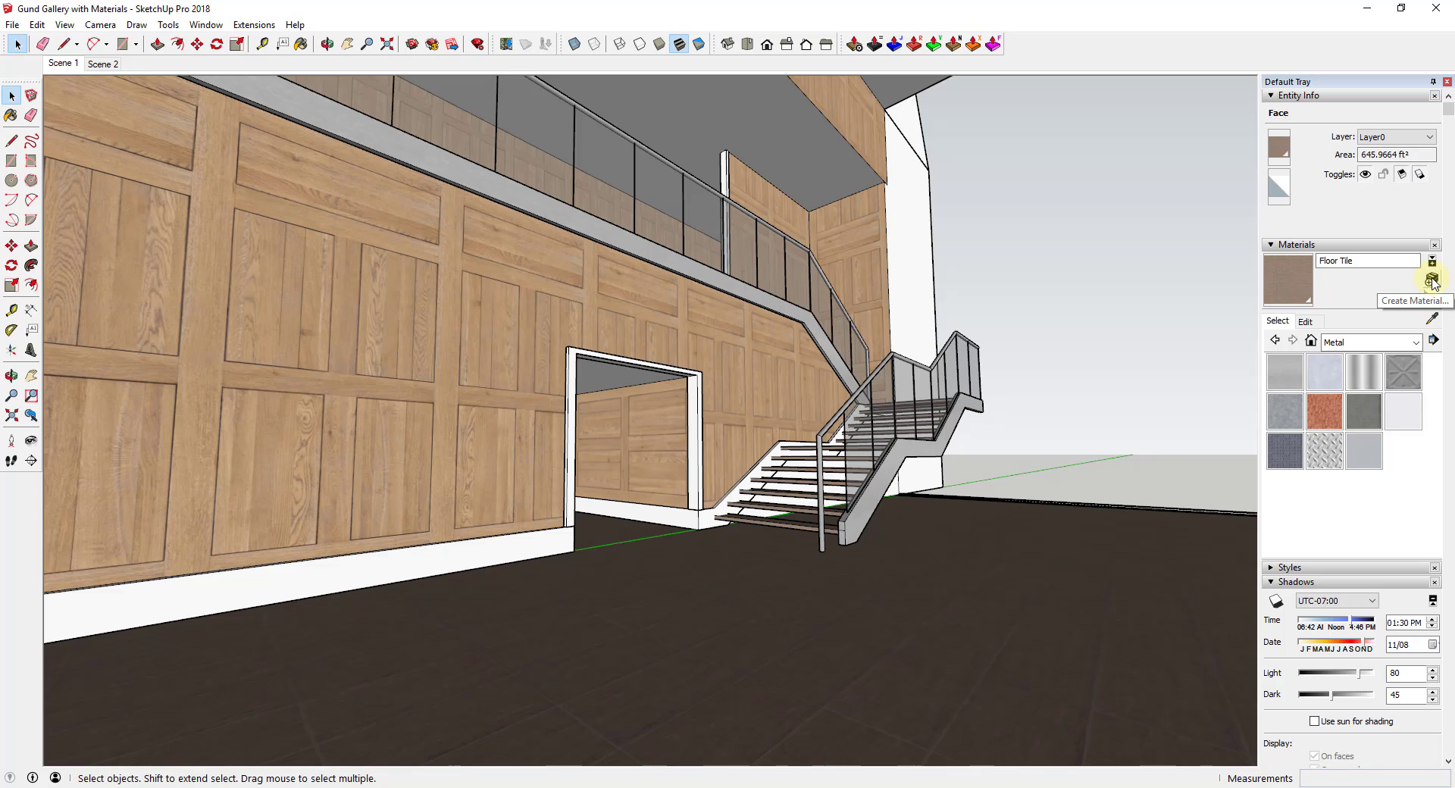
{"action": "left_click", "coordinate": [539, 548]}
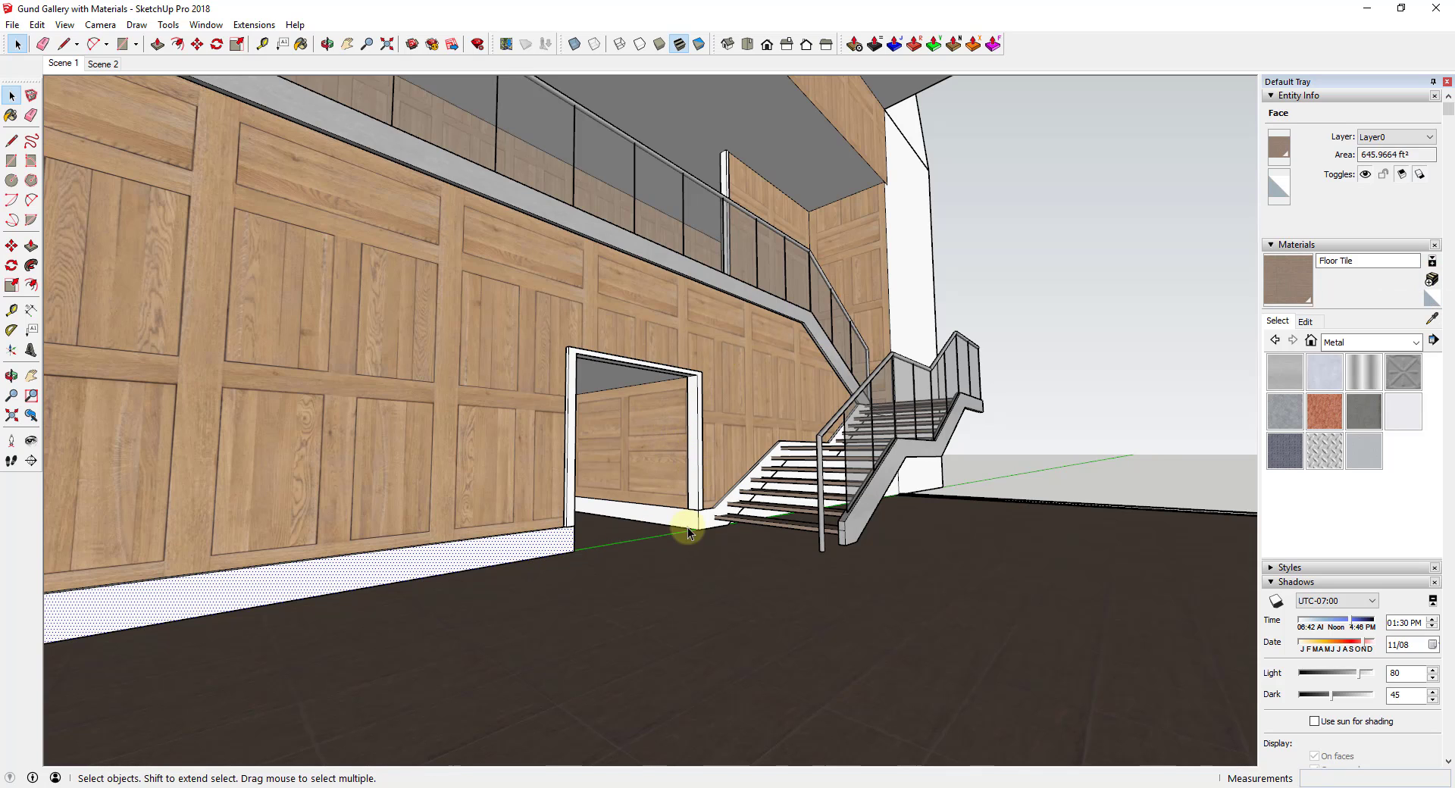
{"action": "left_click", "coordinate": [697, 502]}
{"action": "left_click", "coordinate": [764, 368]}
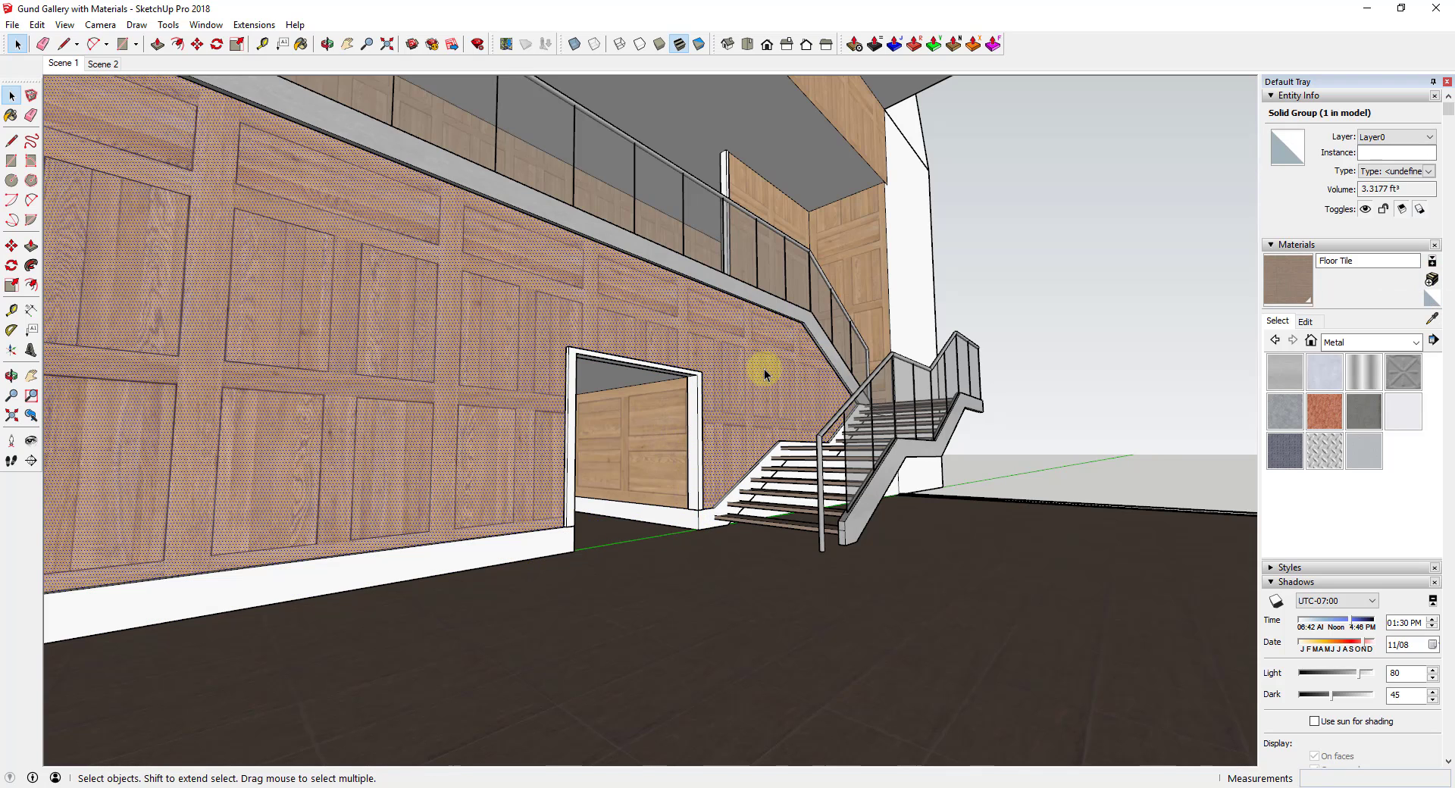
{"action": "right_click", "coordinate": [751, 348]}
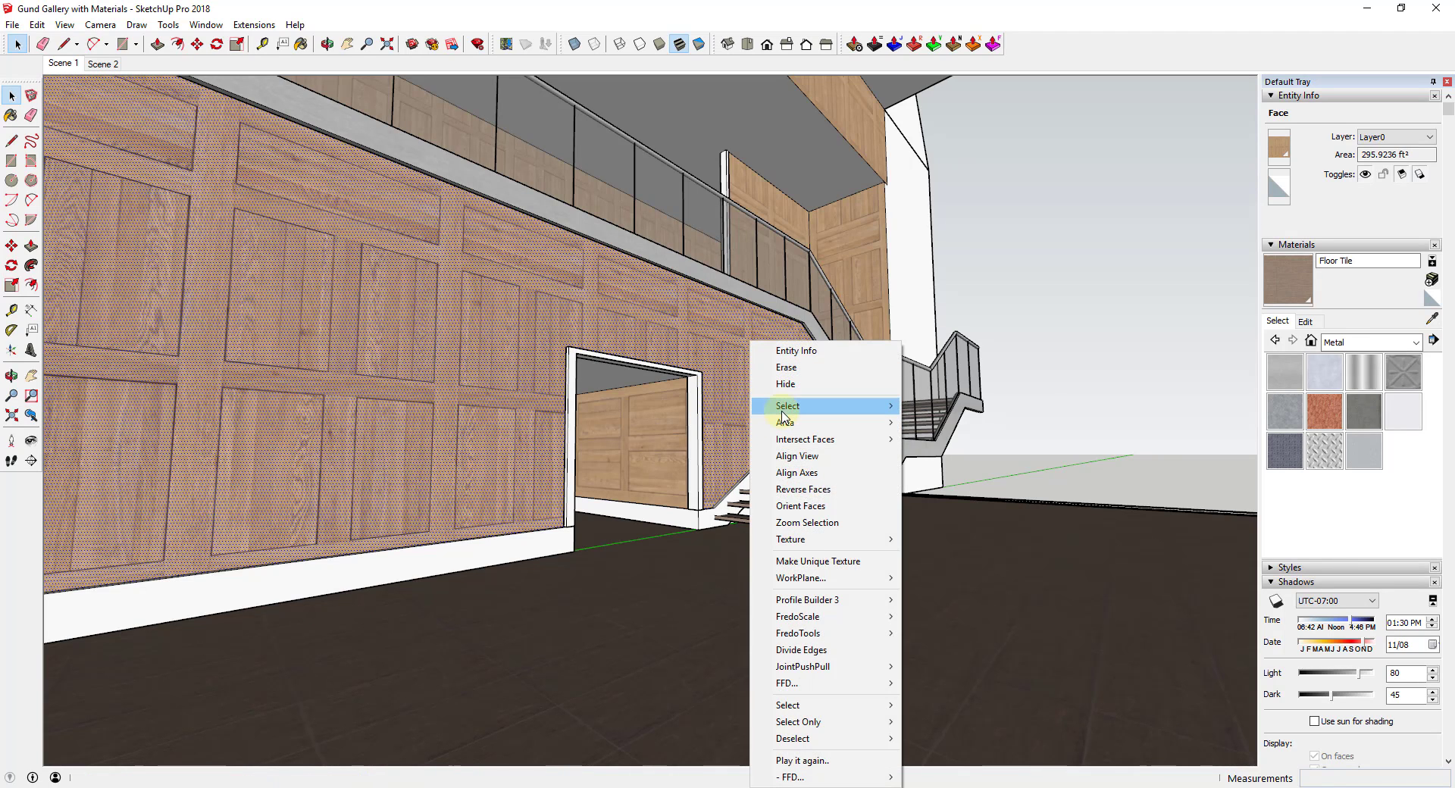
{"action": "mouse_move", "coordinate": [788, 406]}
{"action": "left_click", "coordinate": [967, 474]}
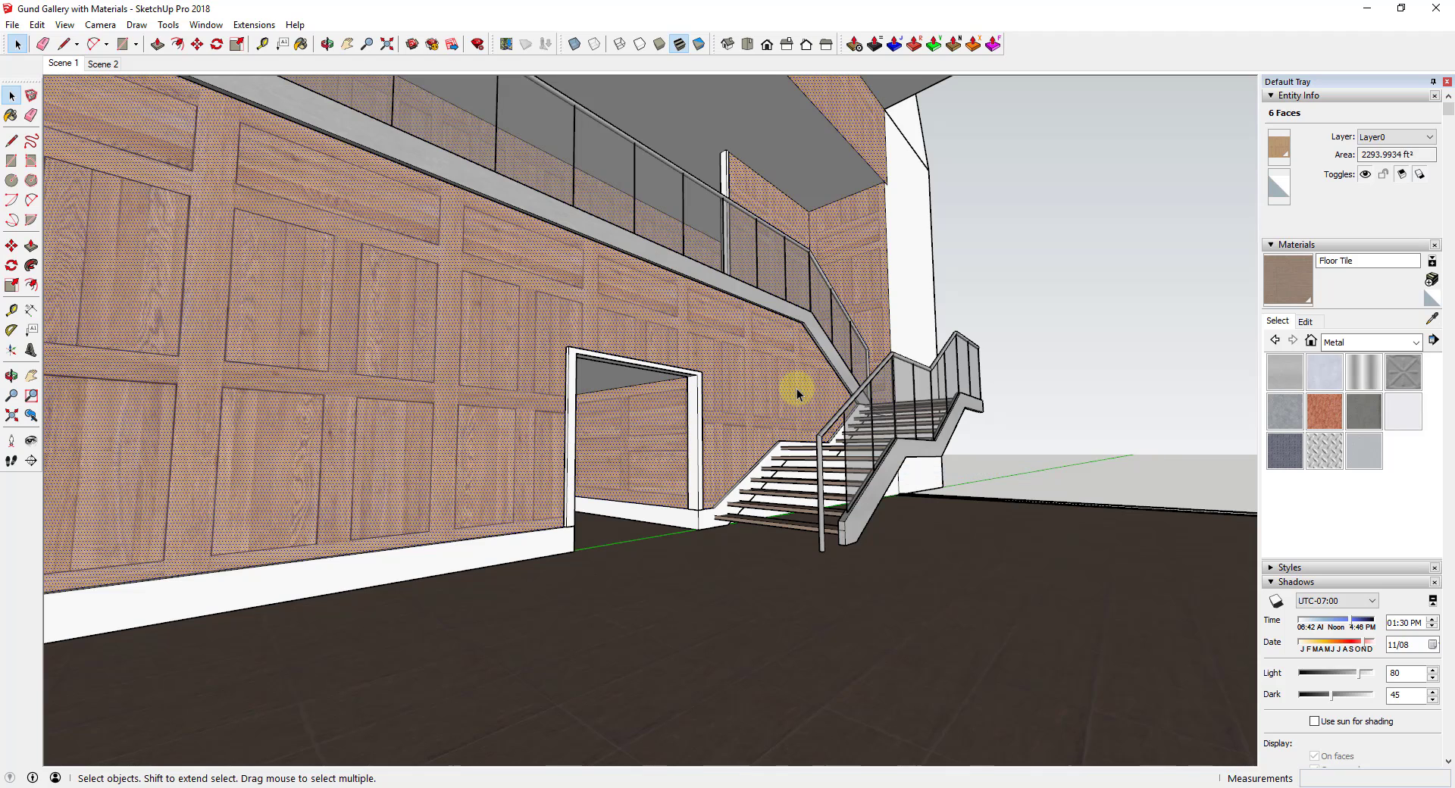
Select the doorway frame and create a material named Wood Panel with a new wood texture image
{"action": "left_click", "coordinate": [696, 446]}
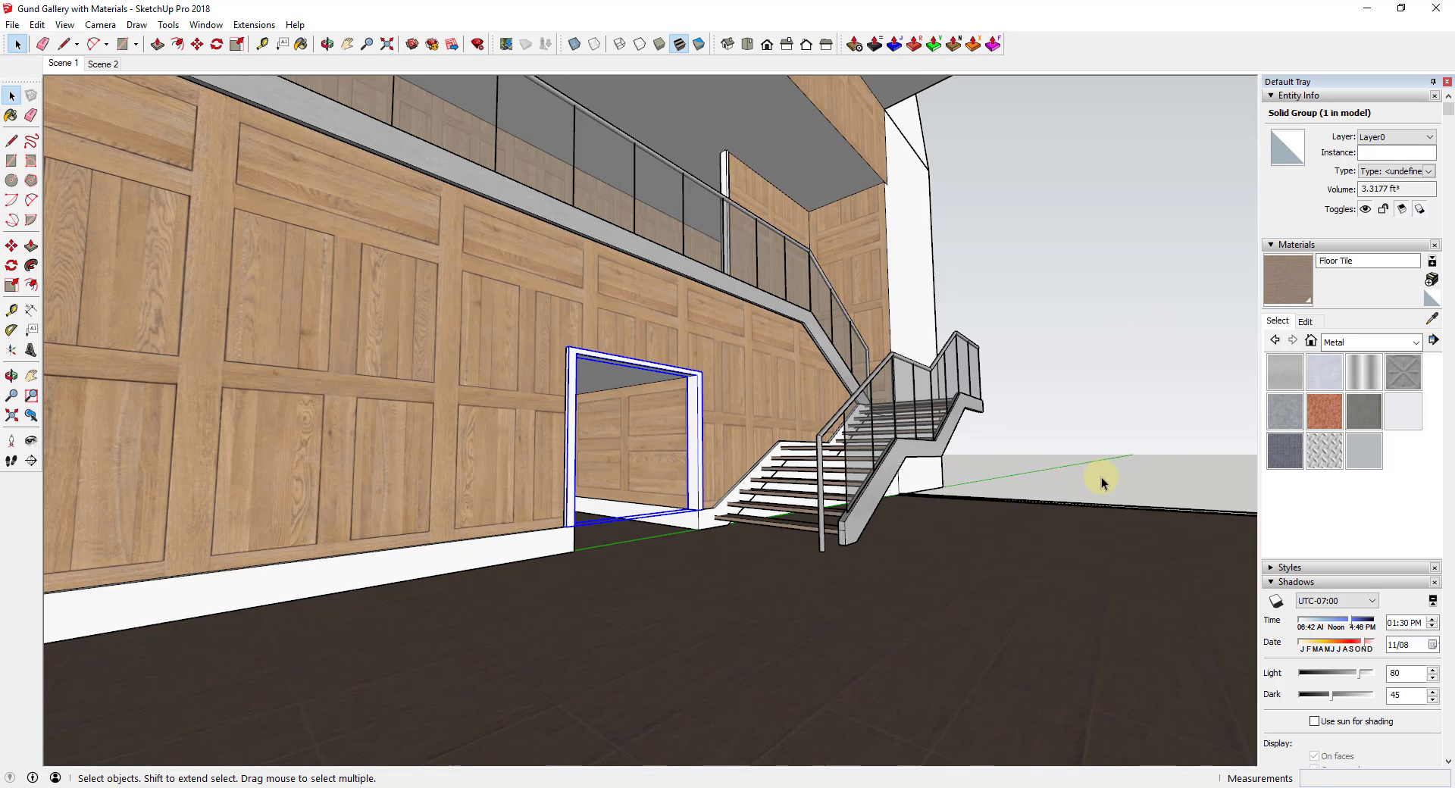
{"action": "left_click", "coordinate": [1431, 280]}
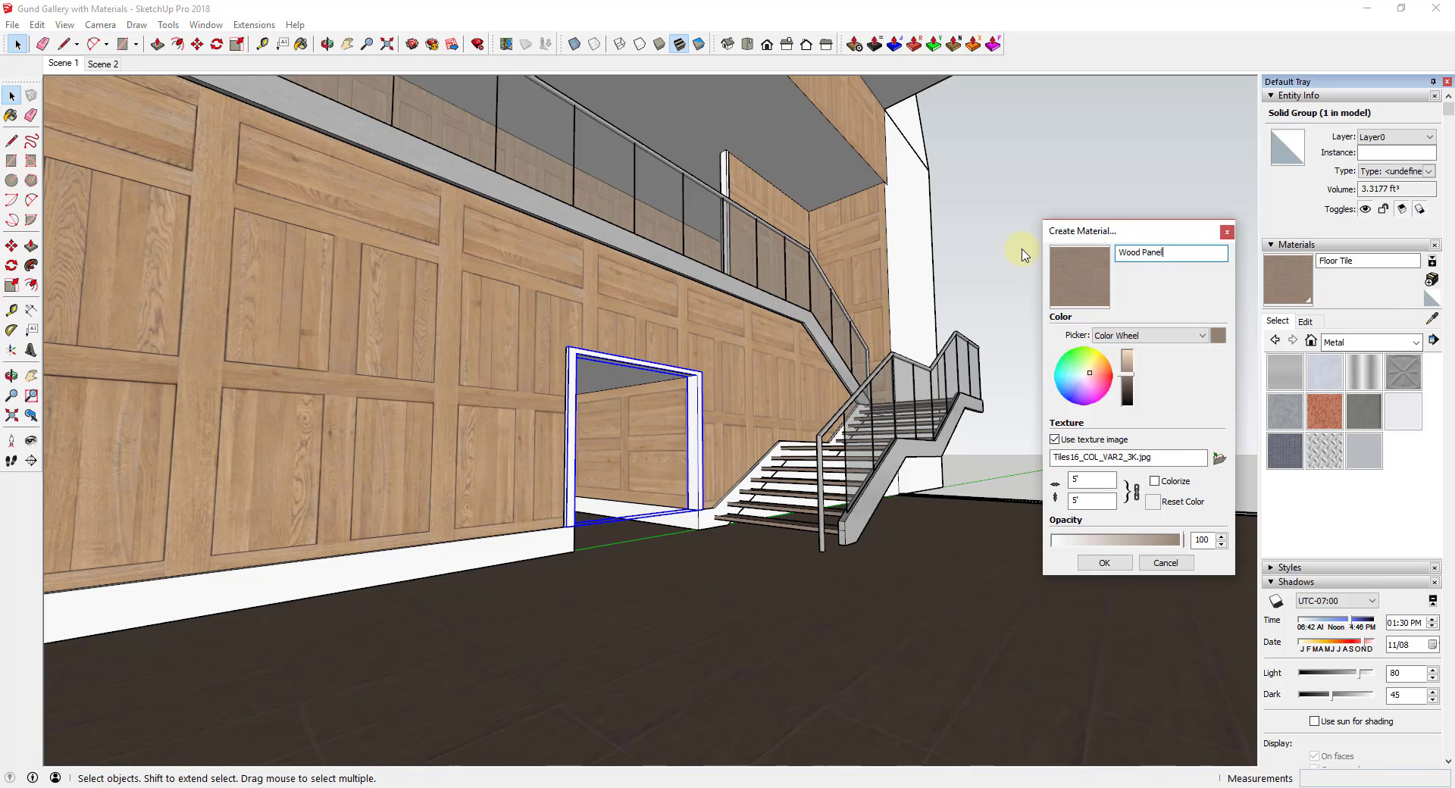
{"action": "left_click", "coordinate": [1219, 458]}
{"action": "double_click", "coordinate": [932, 366]}
{"action": "left_click", "coordinate": [1104, 563]}
Paint the doorway frame group with the Wood Panel material
{"action": "scroll", "coordinate": [698, 449], "scroll_direction": "up", "scroll_amount": 10}
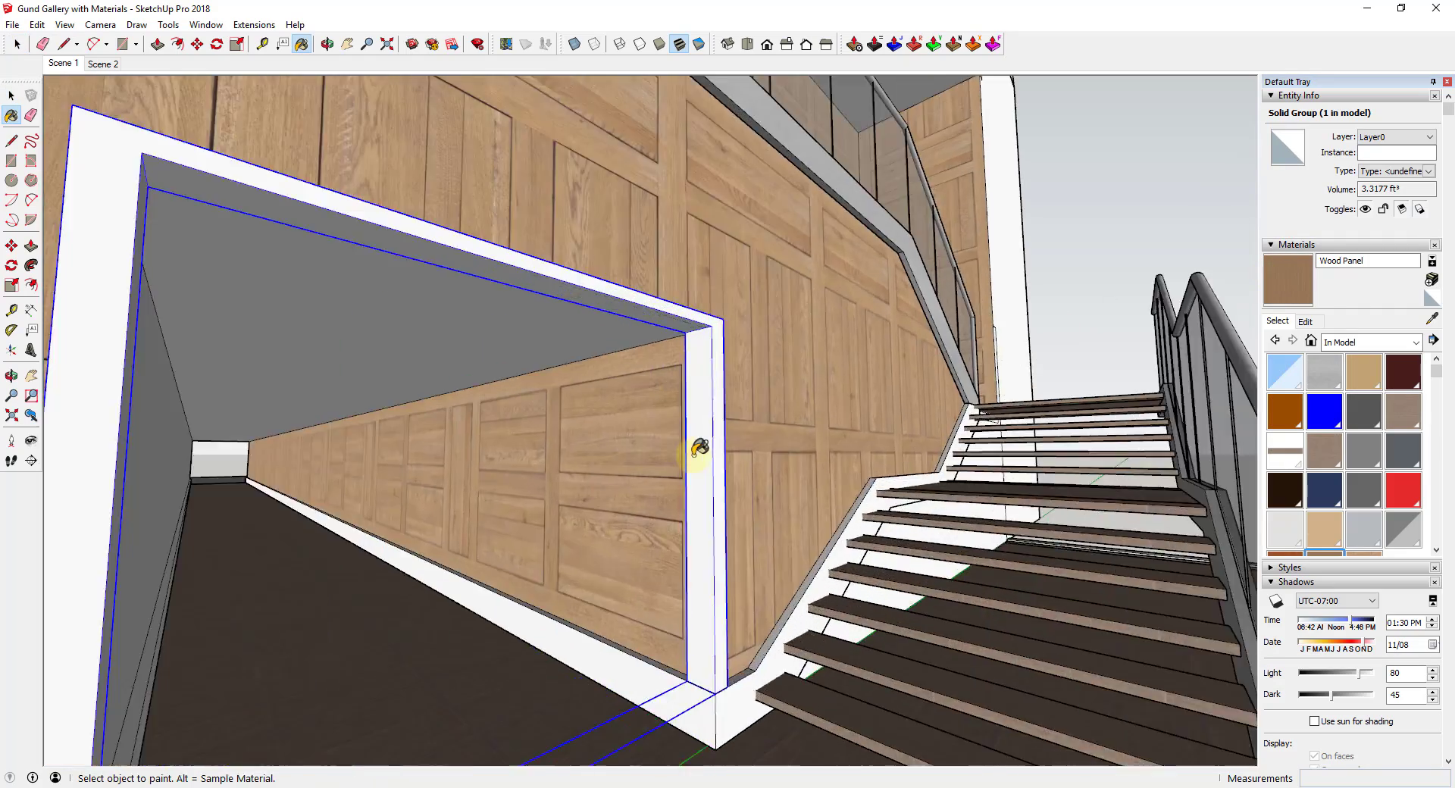
{"action": "left_click", "coordinate": [697, 447]}
{"action": "scroll", "coordinate": [698, 448], "scroll_direction": "up", "scroll_amount": 5}
{"action": "scroll", "coordinate": [724, 471], "scroll_direction": "down", "scroll_amount": 8}
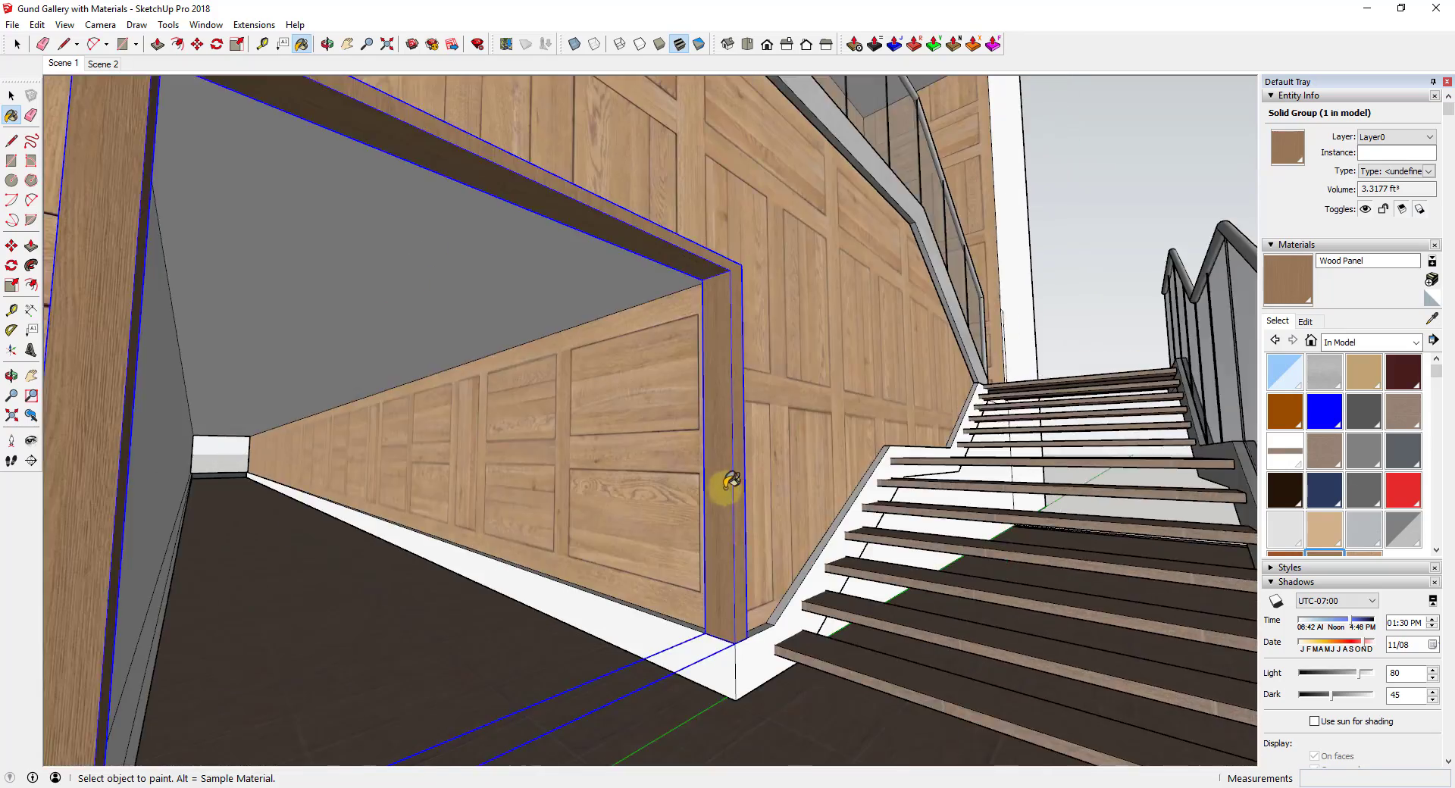
Paint the base strip below the paneled wall beside the doorway with Wood Panel
{"action": "middle_click_drag", "start_coordinate": [627, 604], "coordinate": [452, 643]}
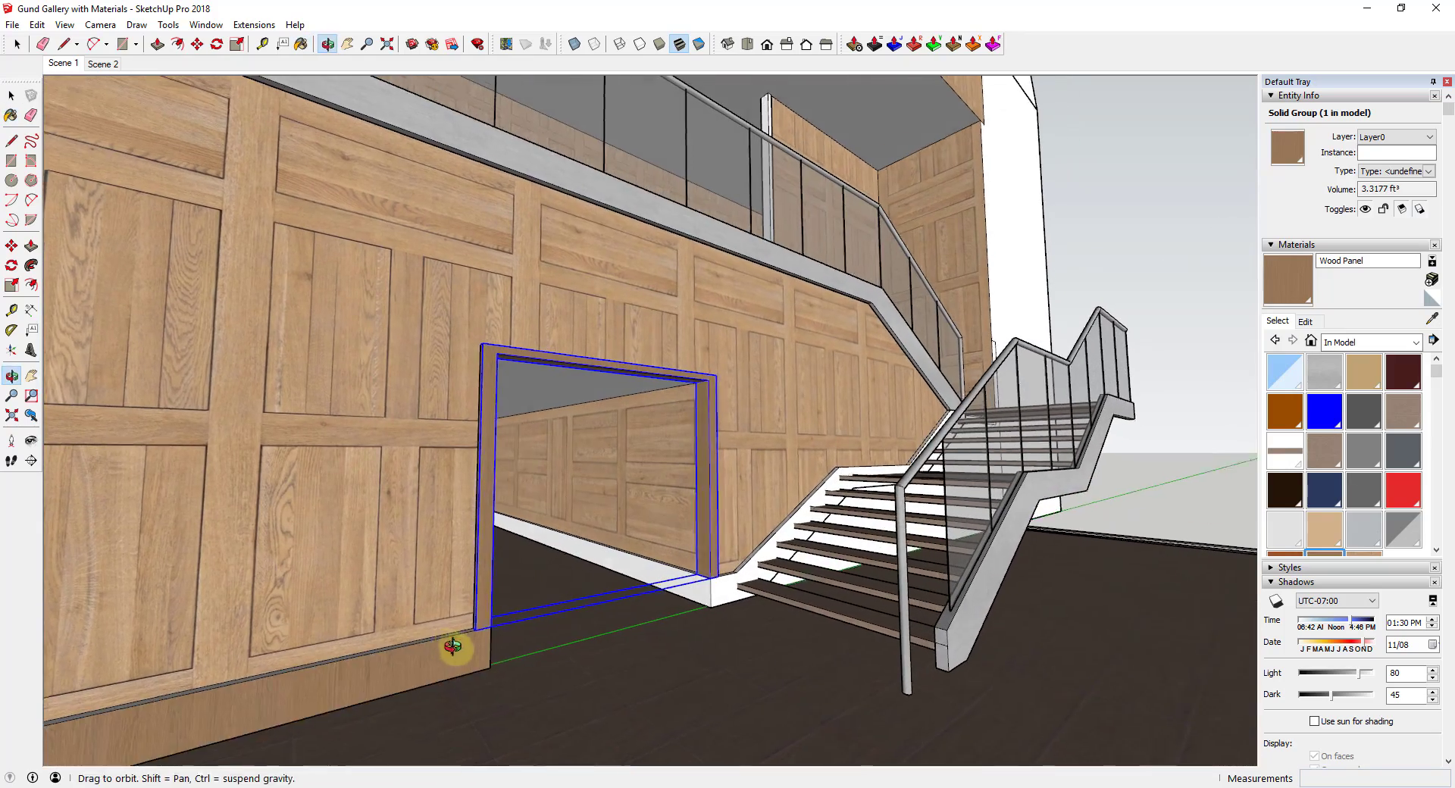
{"action": "scroll", "coordinate": [452, 645], "scroll_direction": "up", "scroll_amount": 5}
{"action": "left_click", "coordinate": [423, 632]}
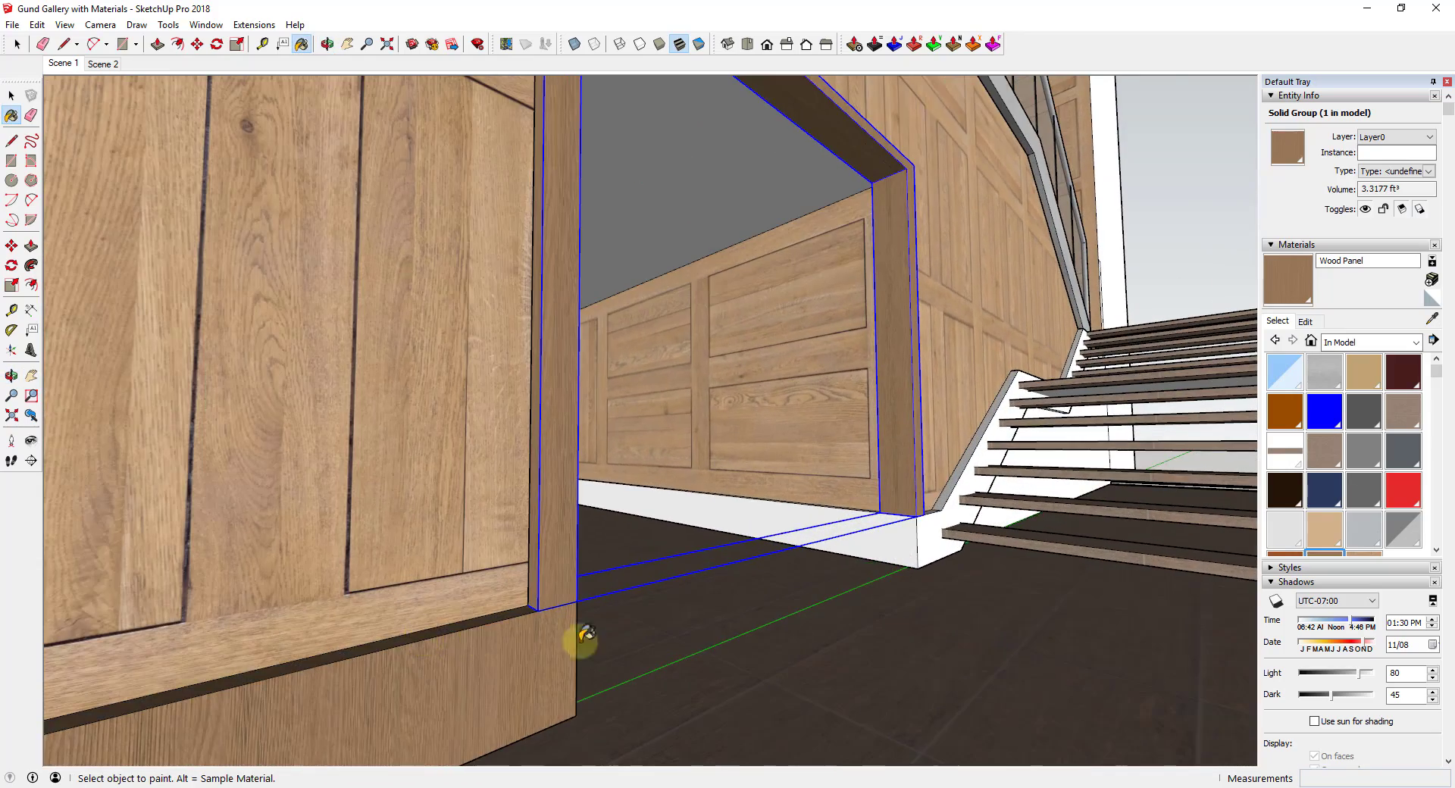
{"action": "scroll", "coordinate": [673, 520], "scroll_direction": "down", "scroll_amount": 3}
{"action": "scroll", "coordinate": [493, 569], "scroll_direction": "up", "scroll_amount": 2}
Rotate the Wood Panel texture on the base strip by 90 degrees so the grain runs horizontally
{"action": "key", "text": "space"}
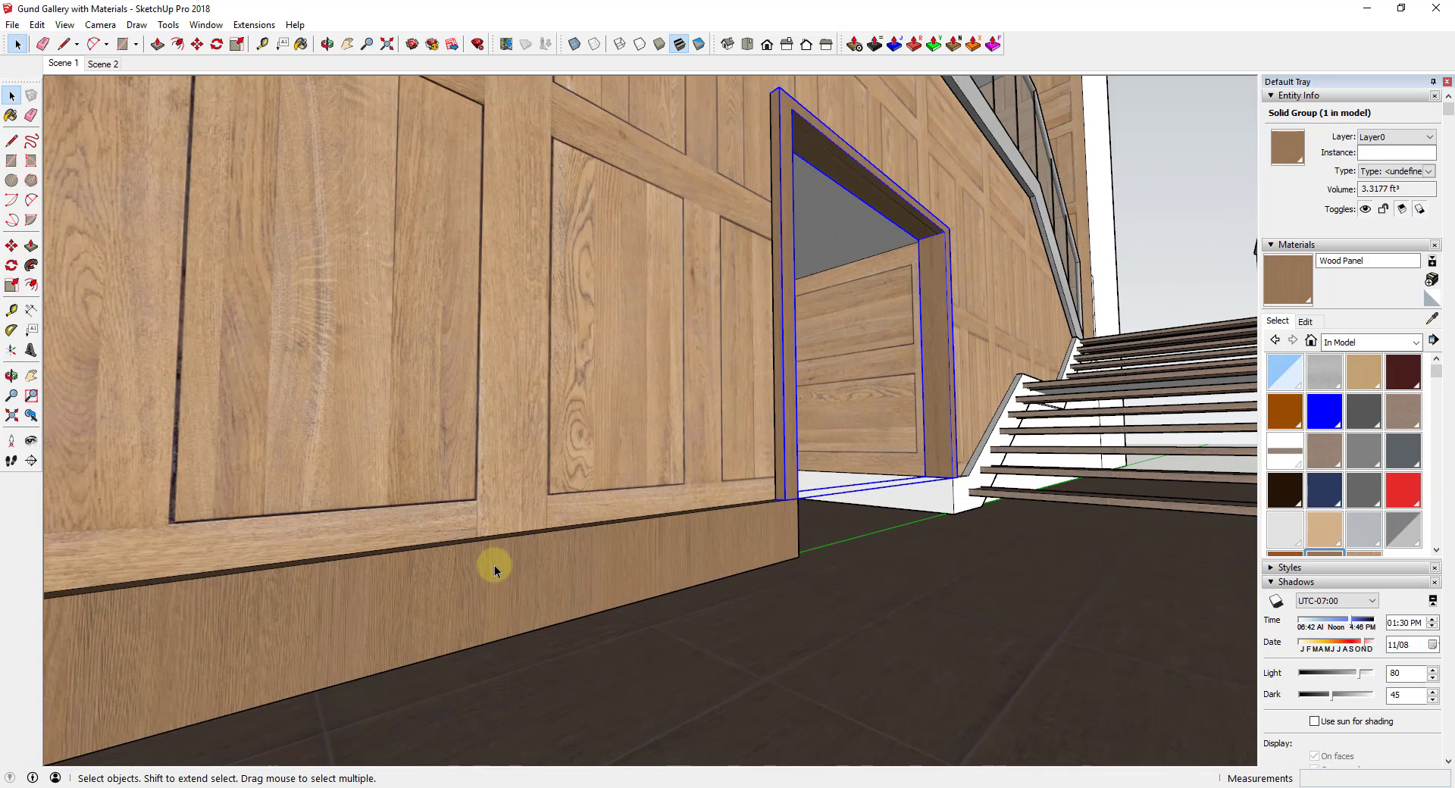
{"action": "right_click", "coordinate": [492, 574]}
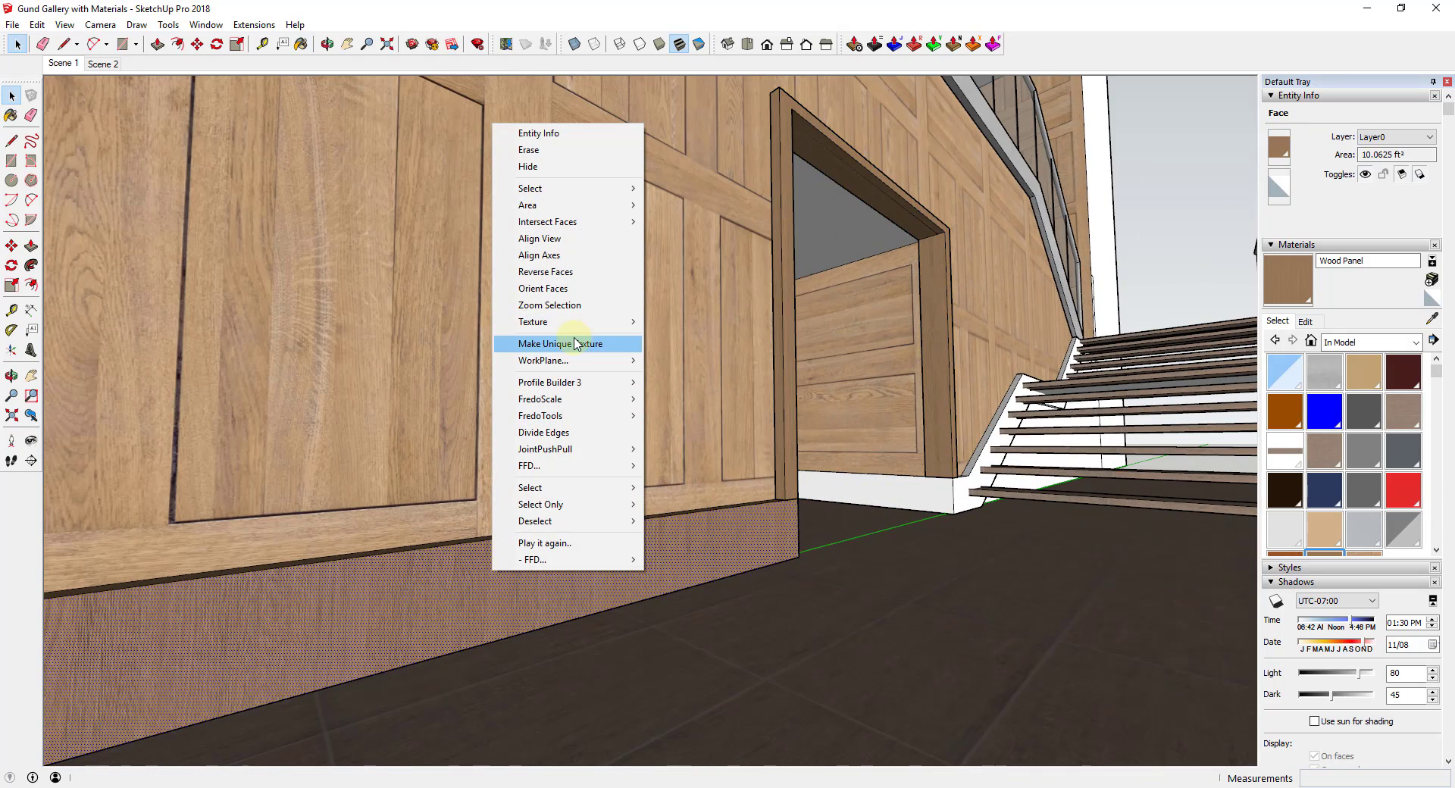
{"action": "mouse_move", "coordinate": [610, 322]}
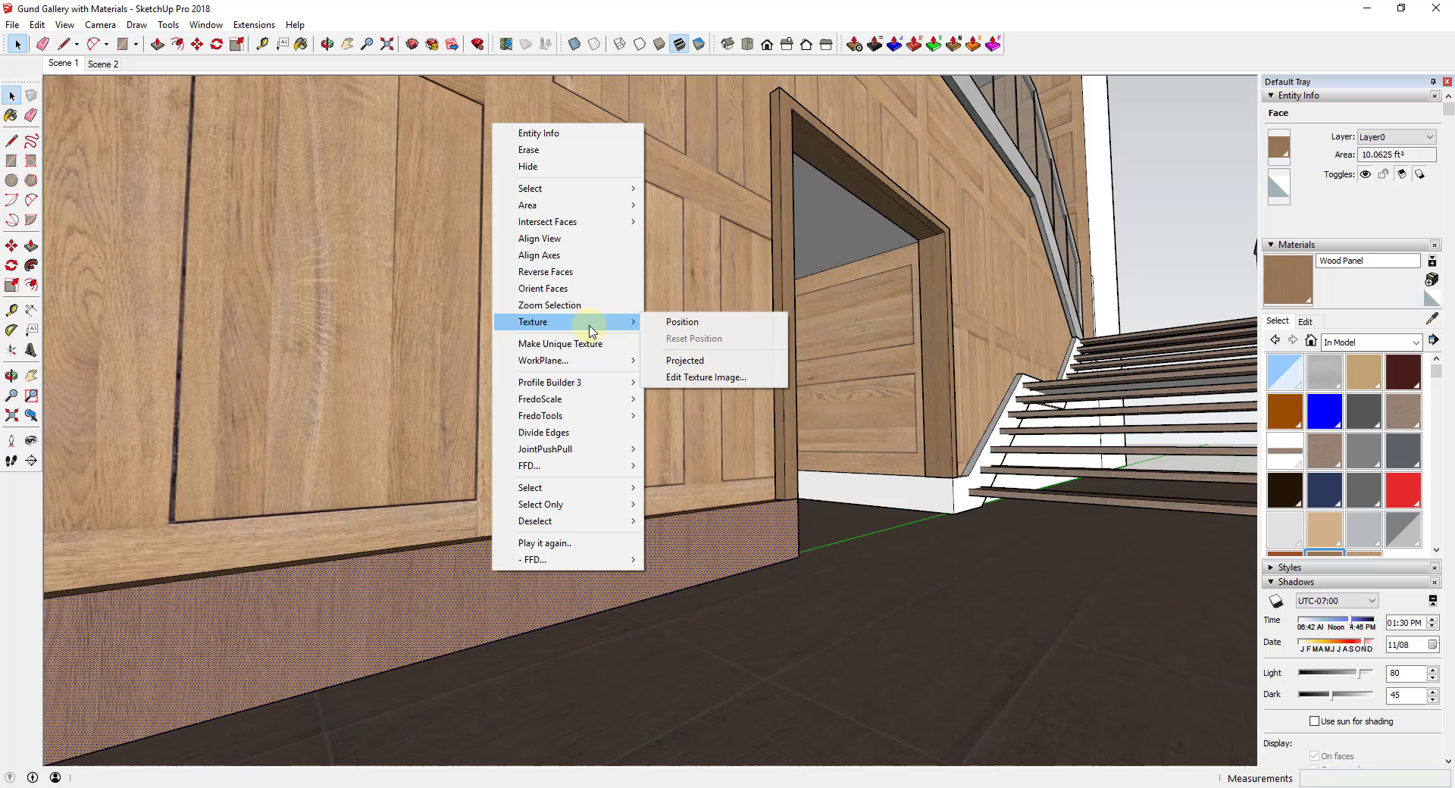
{"action": "left_click", "coordinate": [689, 322]}
{"action": "right_click", "coordinate": [522, 592]}
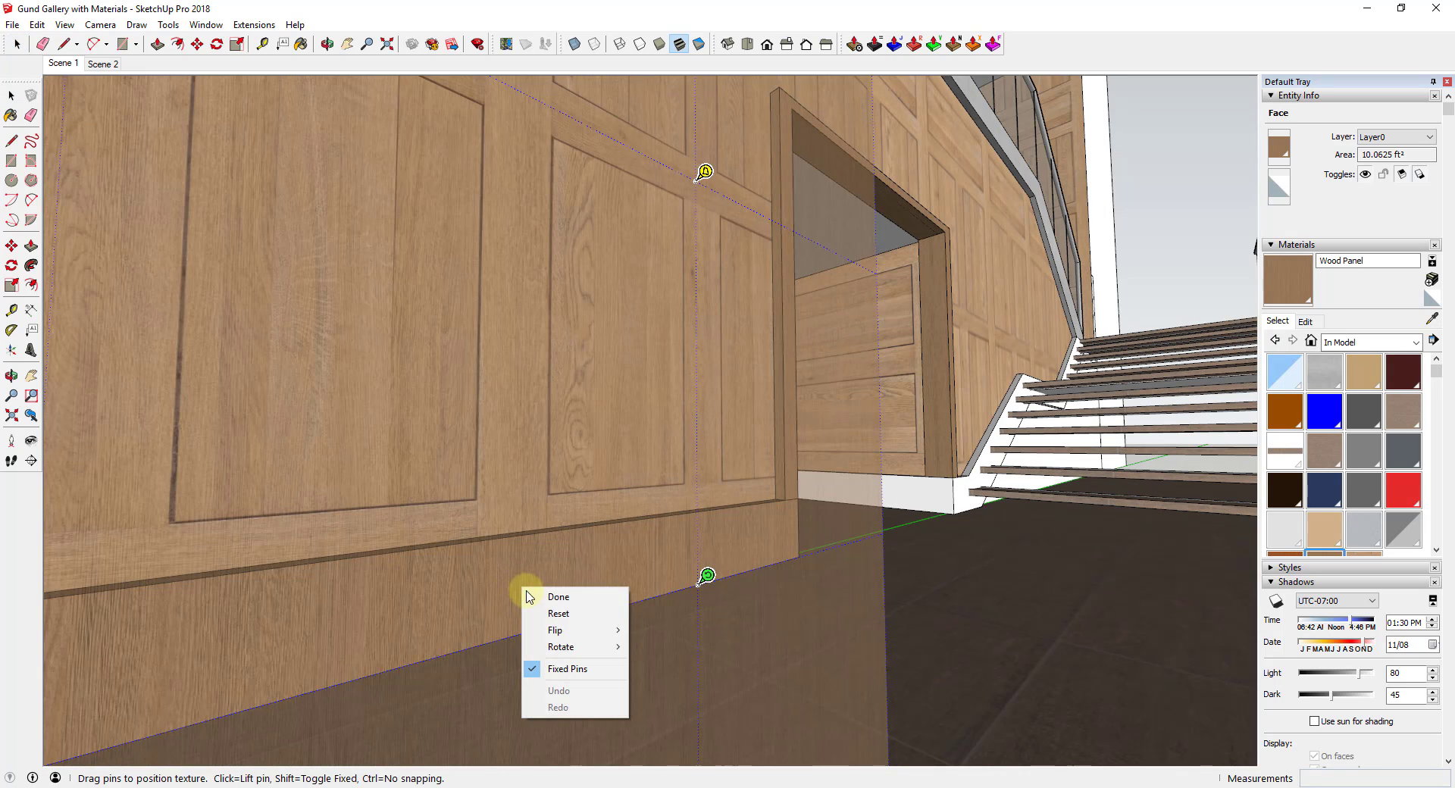
{"action": "mouse_move", "coordinate": [561, 647]}
{"action": "left_click", "coordinate": [655, 648]}
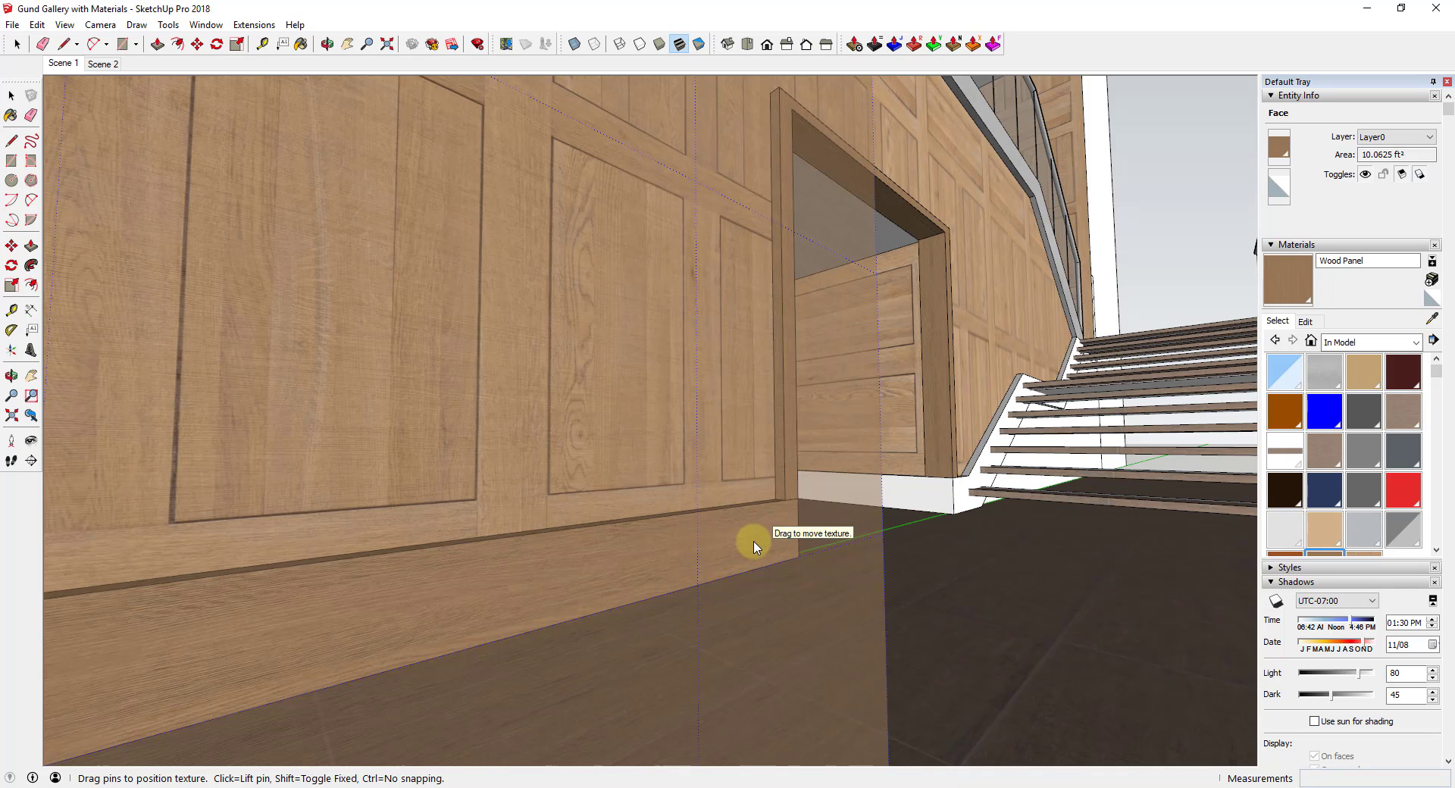
{"action": "key", "text": "Return"}
Sample the rotated Wood Panel from the base strip and paint the base inside the doorway and beside the lower stairs
{"action": "left_click", "coordinate": [1432, 319]}
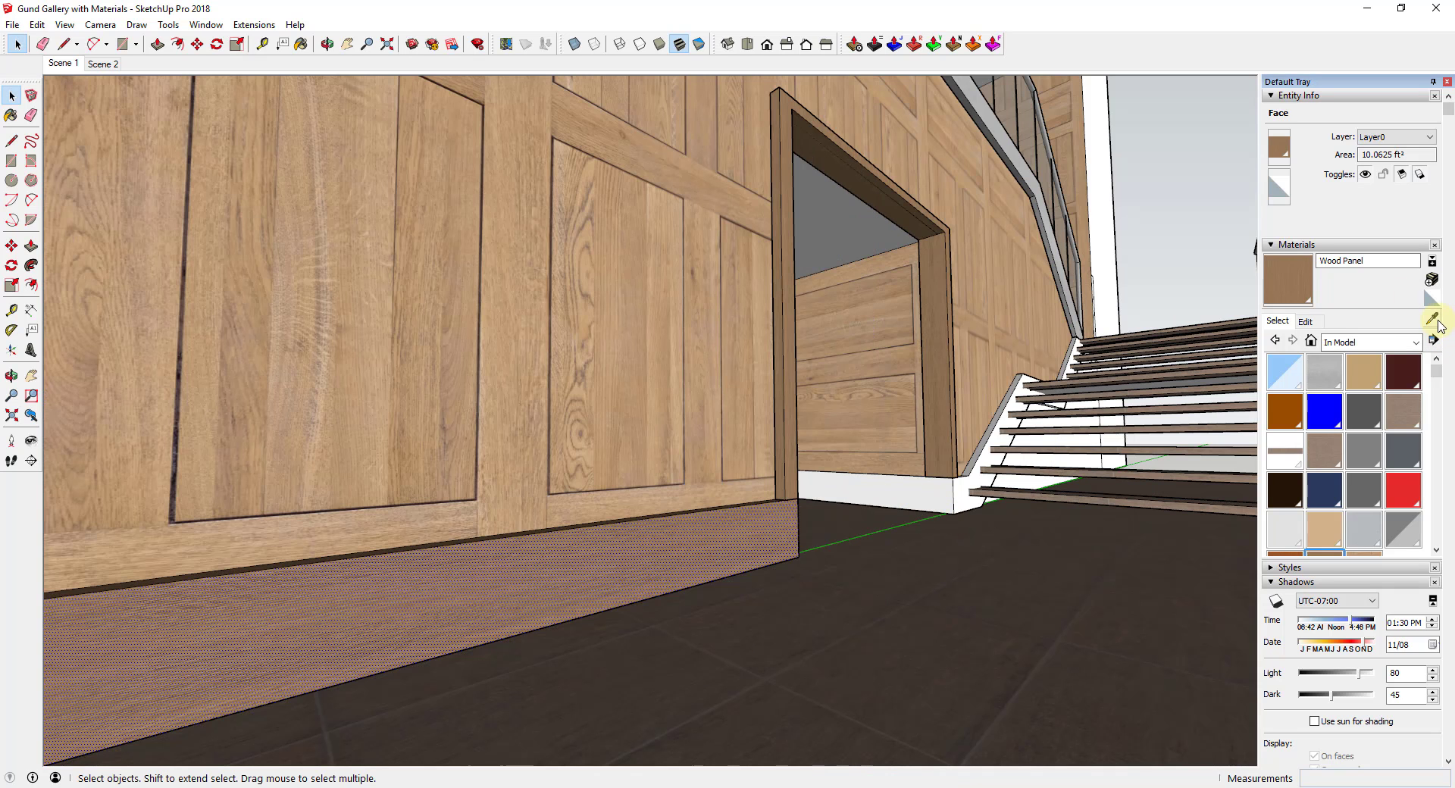
{"action": "left_click", "coordinate": [620, 558]}
{"action": "left_click", "coordinate": [924, 490]}
{"action": "scroll", "coordinate": [932, 491], "scroll_direction": "up", "scroll_amount": 4}
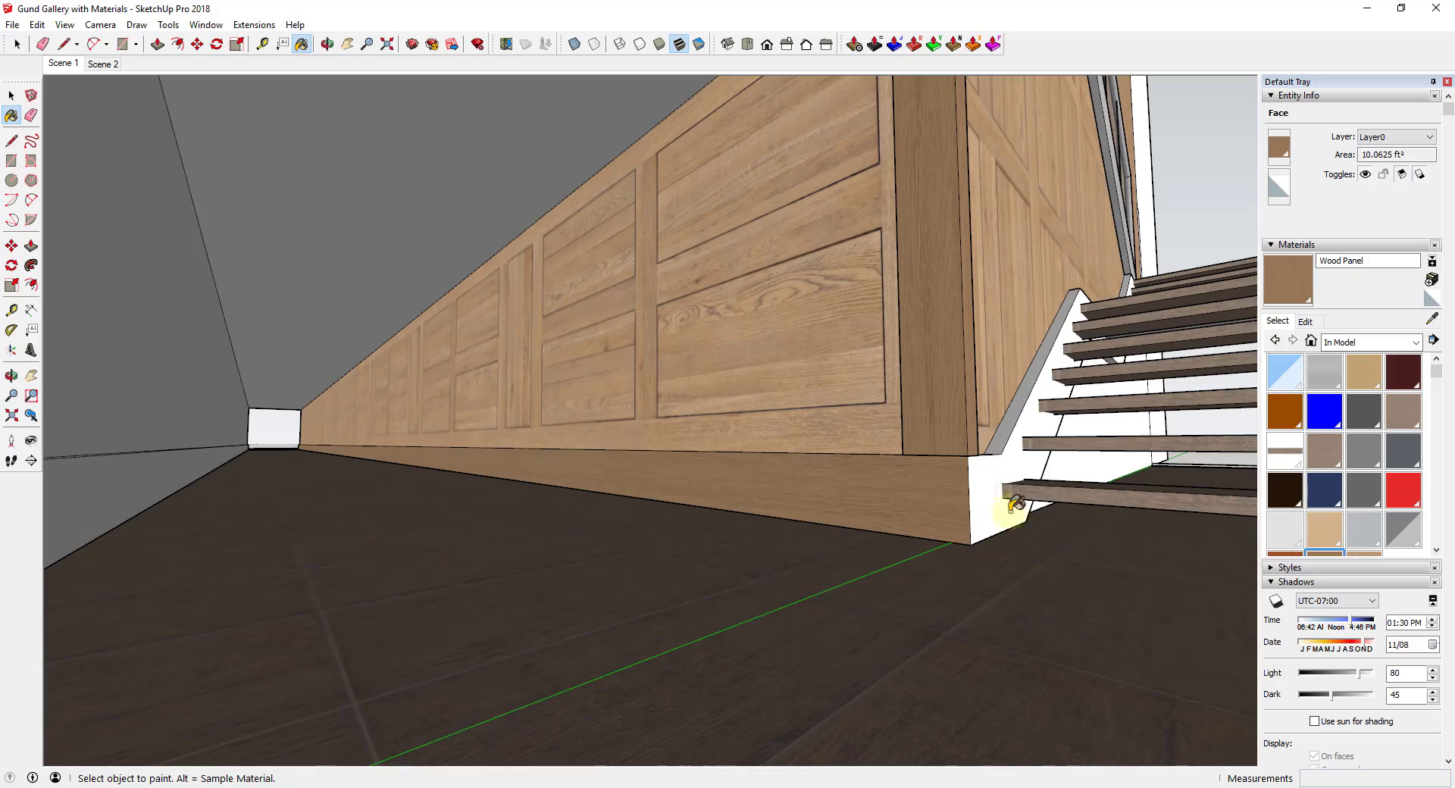
{"action": "scroll", "coordinate": [886, 567], "scroll_direction": "down", "scroll_amount": 10}
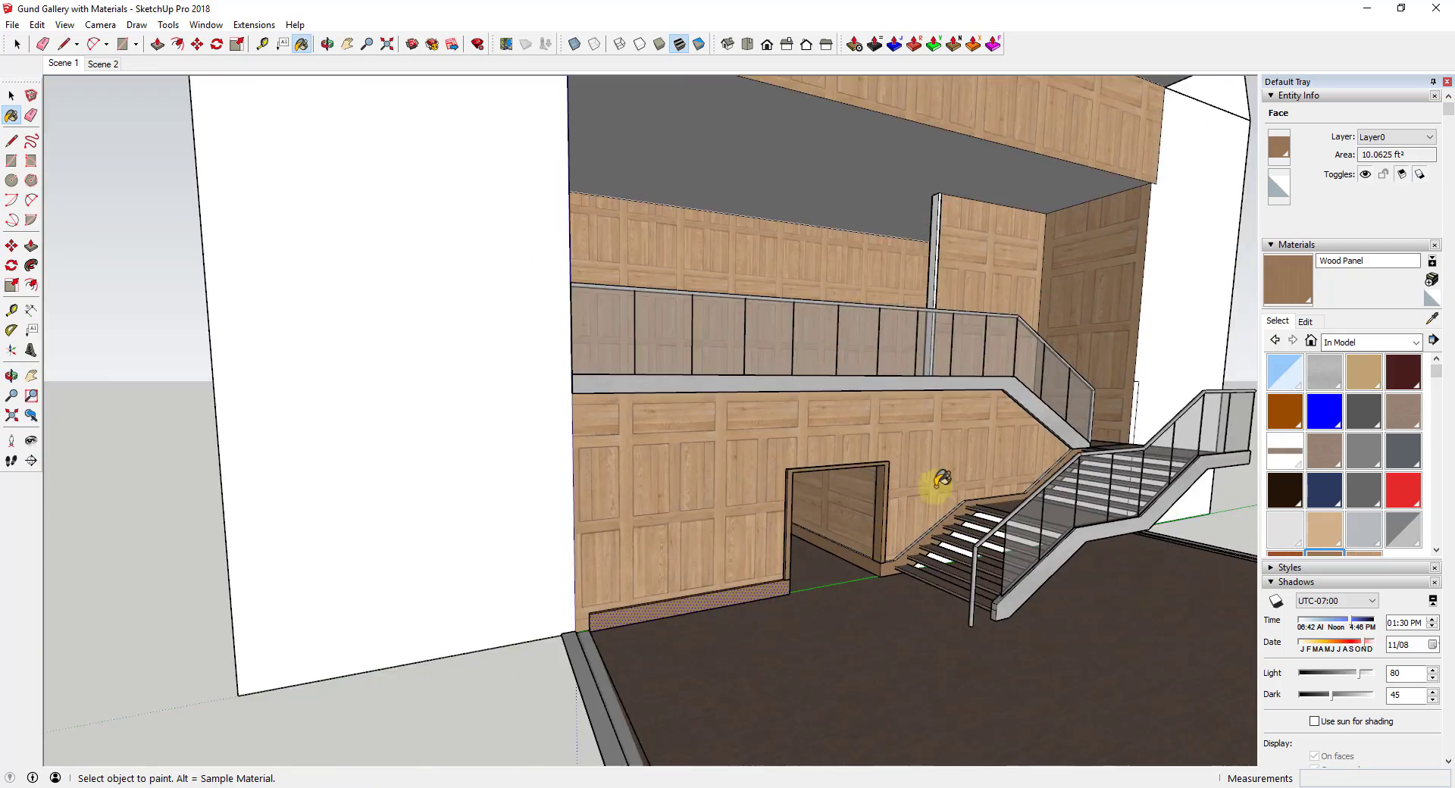
{"action": "middle_click_drag", "start_coordinate": [936, 487], "coordinate": [884, 565]}
{"action": "scroll", "coordinate": [773, 675], "scroll_direction": "up", "scroll_amount": 5}
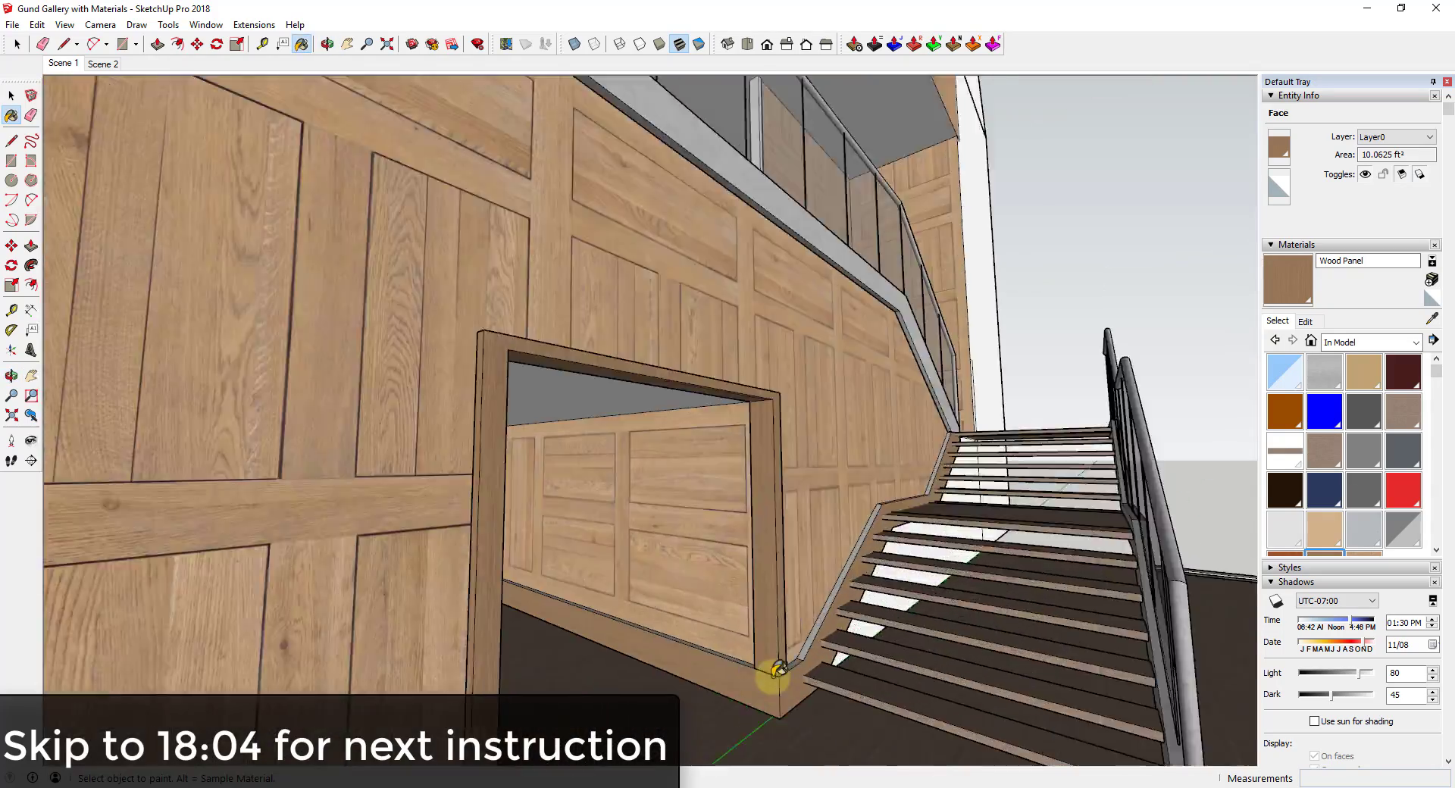
{"action": "scroll", "coordinate": [775, 671], "scroll_direction": "up", "scroll_amount": 5}
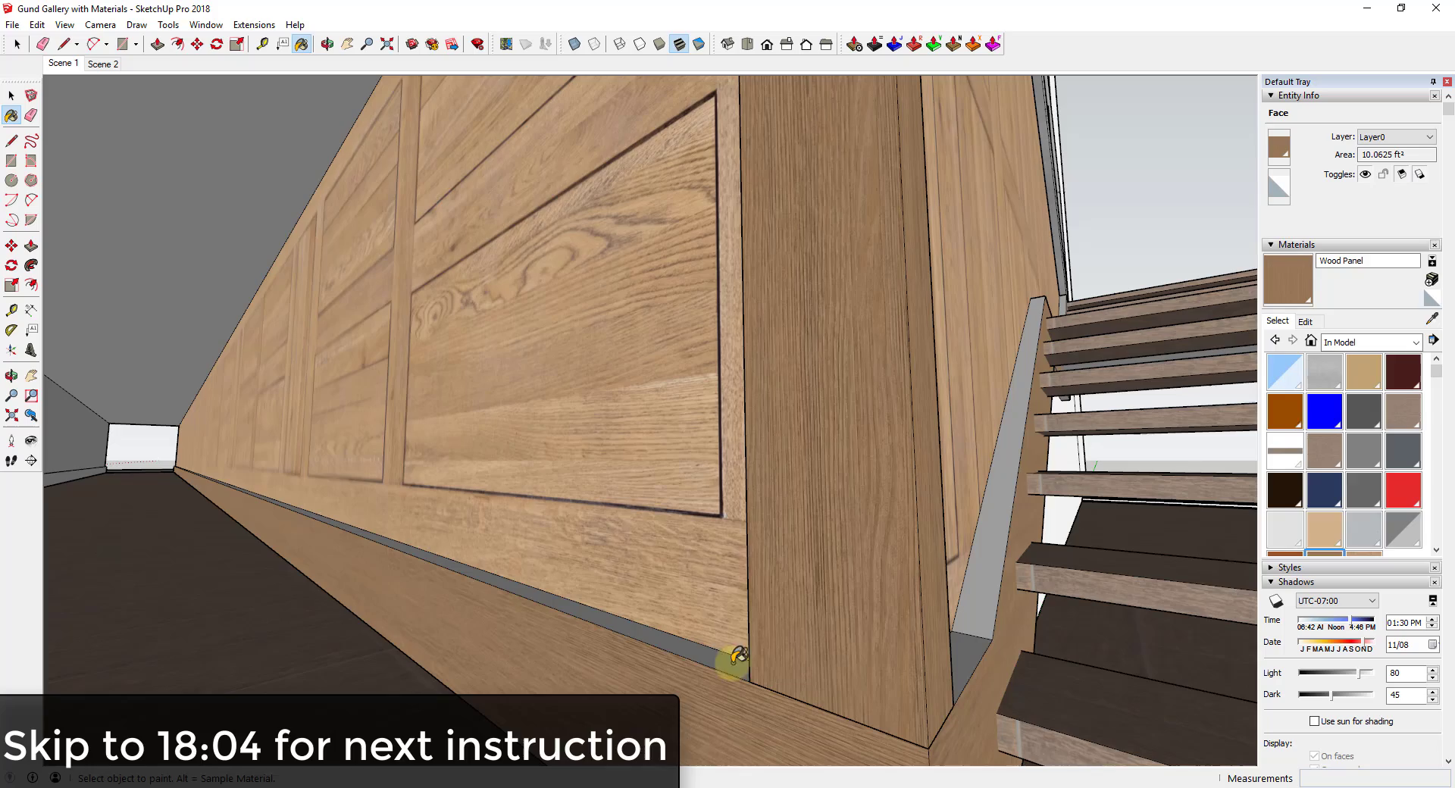
Paint the grey top ledges of the base beneath the paneled wall and beside the stairs with Wood Panel
{"action": "left_click", "coordinate": [672, 643]}
{"action": "left_click", "coordinate": [974, 617]}
{"action": "middle_click_drag", "start_coordinate": [974, 617], "coordinate": [968, 328]}
{"action": "scroll", "coordinate": [967, 334], "scroll_direction": "up", "scroll_amount": 4}
{"action": "left_click", "coordinate": [963, 356]}
{"action": "scroll", "coordinate": [879, 546], "scroll_direction": "down", "scroll_amount": 4}
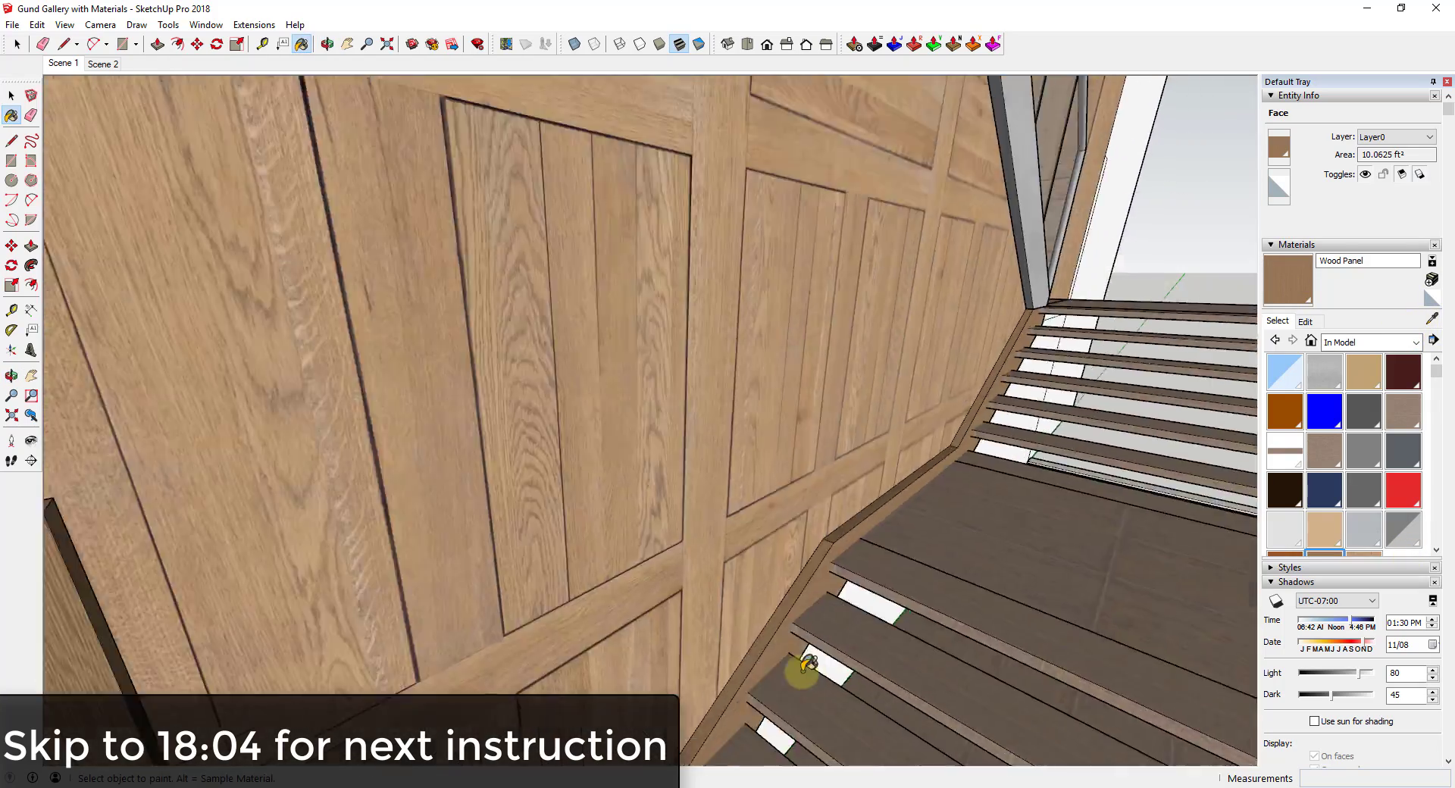
Paint the narrow end of the upper-floor wall near the top of the stairs with Wood Panel
{"action": "scroll", "coordinate": [804, 671], "scroll_direction": "down", "scroll_amount": 4}
{"action": "middle_click_drag", "start_coordinate": [804, 671], "coordinate": [705, 487]}
{"action": "scroll", "coordinate": [705, 487], "scroll_direction": "up", "scroll_amount": 5}
{"action": "left_click", "coordinate": [910, 436]}
{"action": "left_click", "coordinate": [988, 442]}
{"action": "scroll", "coordinate": [987, 442], "scroll_direction": "down", "scroll_amount": 4}
Rotate the Wood Panel texture on the narrow end face of the upper-floor wall so the grain runs vertically
{"action": "middle_click_drag", "start_coordinate": [872, 379], "coordinate": [997, 452]}
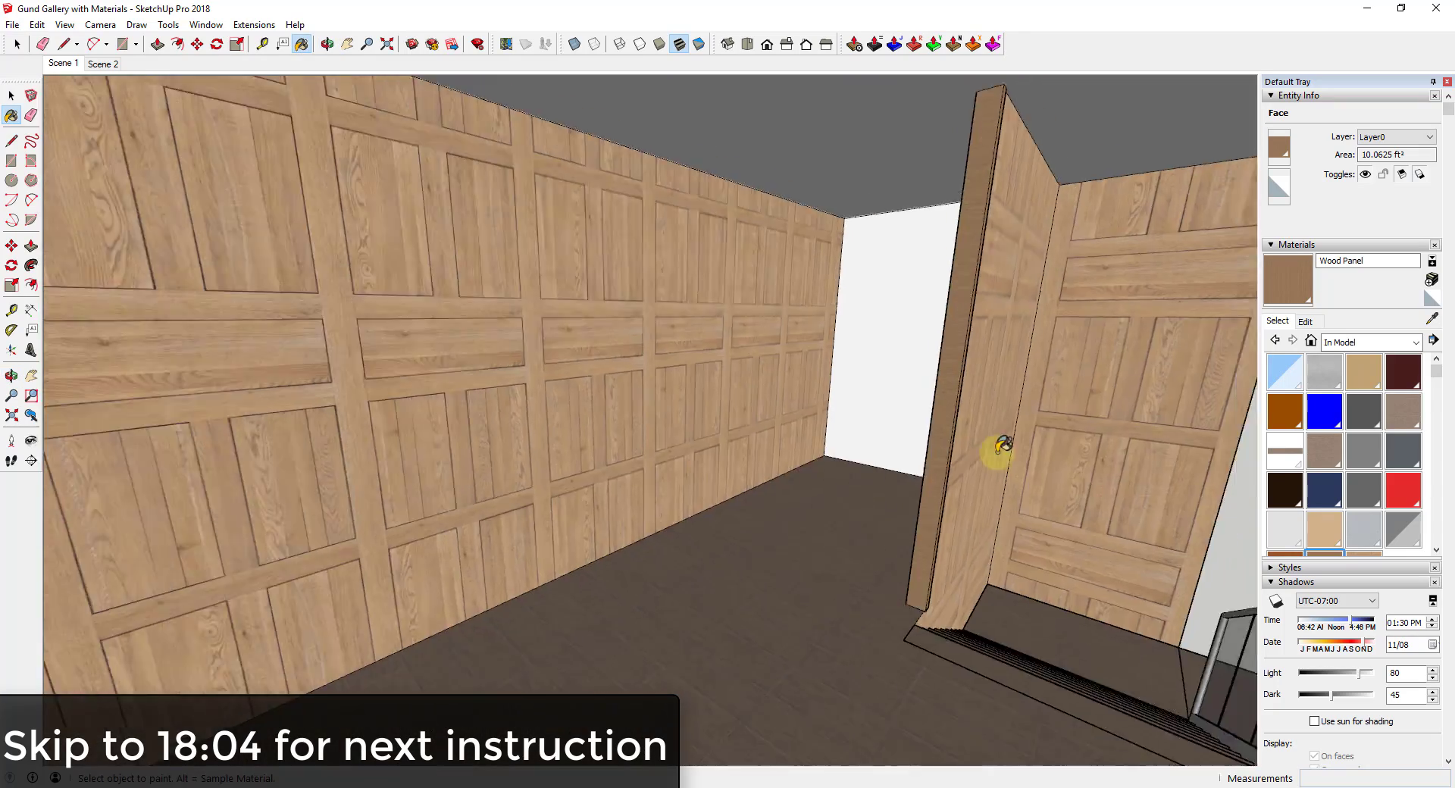
{"action": "scroll", "coordinate": [1002, 445], "scroll_direction": "up", "scroll_amount": 3}
{"action": "mouse_move", "coordinate": [844, 406]}
{"action": "middle_mouse_down"}
{"action": "mouse_move", "coordinate": [870, 432]}
{"action": "mouse_move", "coordinate": [839, 415]}
{"action": "middle_mouse_up"}
{"action": "right_click", "coordinate": [838, 342]}
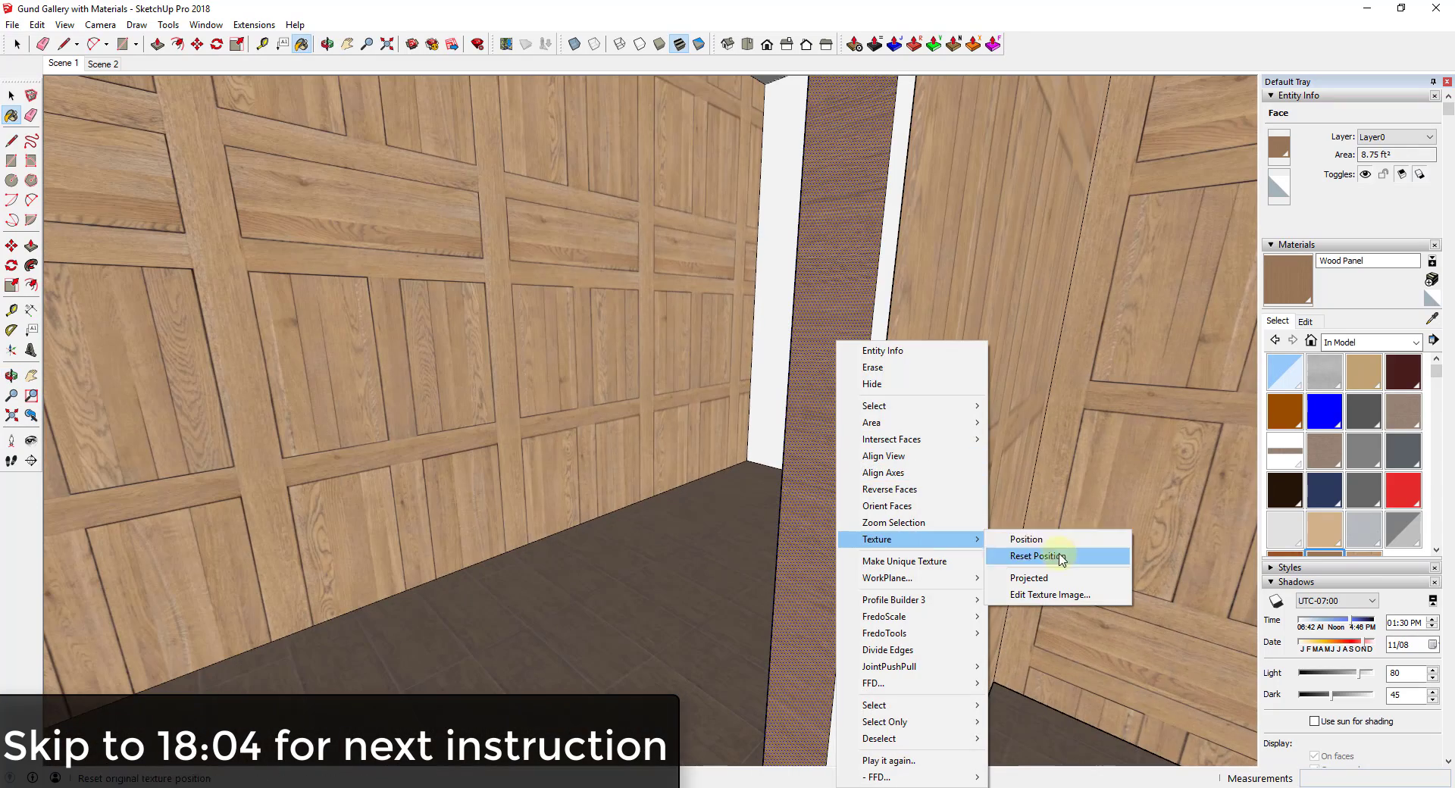
{"action": "left_click", "coordinate": [1046, 536]}
{"action": "right_click", "coordinate": [819, 448]}
{"action": "mouse_move", "coordinate": [855, 513]}
{"action": "left_click", "coordinate": [949, 510]}
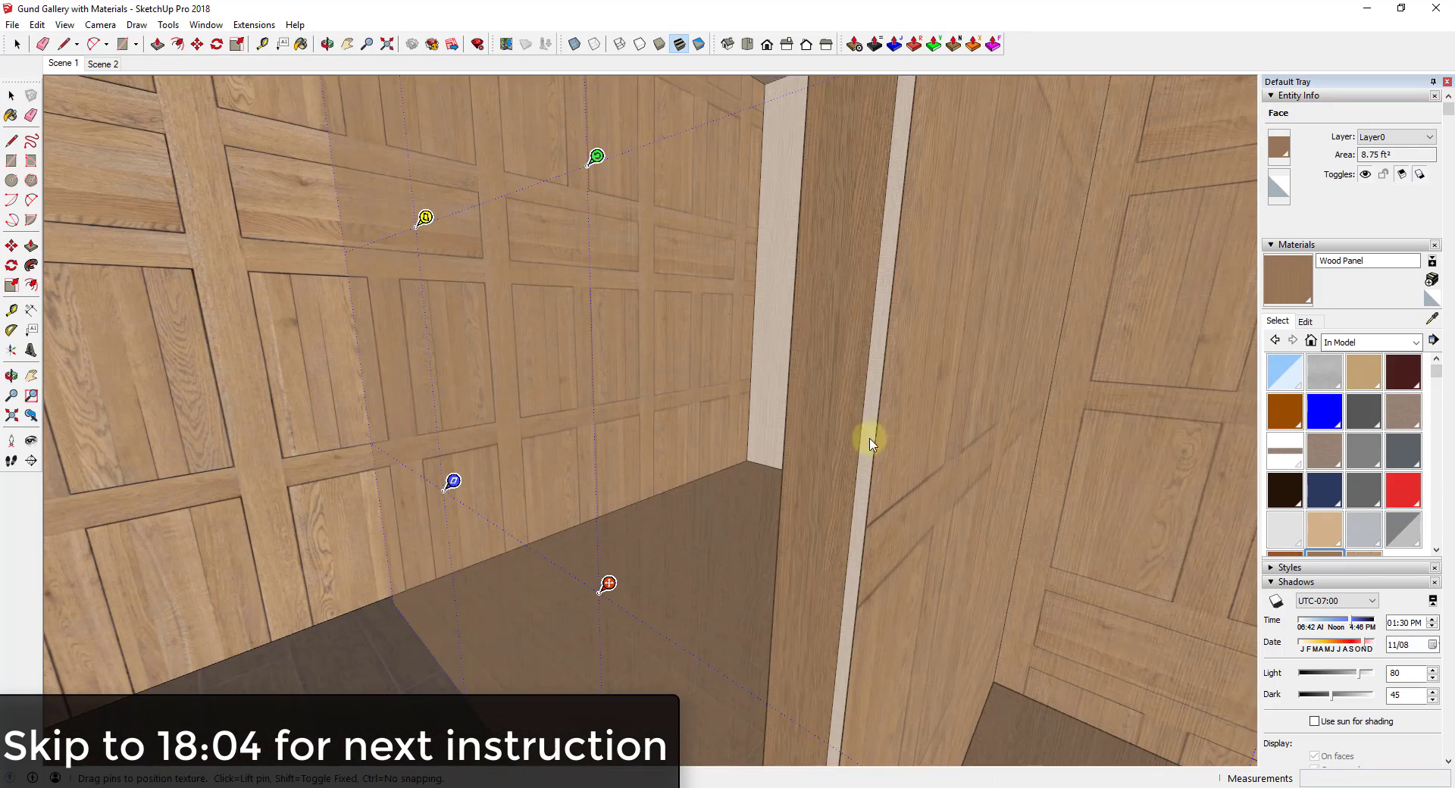
{"action": "key", "text": "Return"}
Paint the remaining white wall face beside the upper-floor wall end with Wood Paneling - Poligon
{"action": "key", "text": "b"}
{"action": "mouse_move", "coordinate": [839, 375]}
{"action": "middle_mouse_down"}
{"action": "mouse_move", "coordinate": [1120, 412]}
{"action": "mouse_move", "coordinate": [802, 414]}
{"action": "mouse_move", "coordinate": [666, 385]}
{"action": "mouse_move", "coordinate": [767, 347]}
{"action": "middle_mouse_up"}
{"action": "left_click", "coordinate": [1362, 552]}
{"action": "left_click", "coordinate": [637, 387]}
{"action": "scroll", "coordinate": [667, 384], "scroll_direction": "down", "scroll_amount": 6}
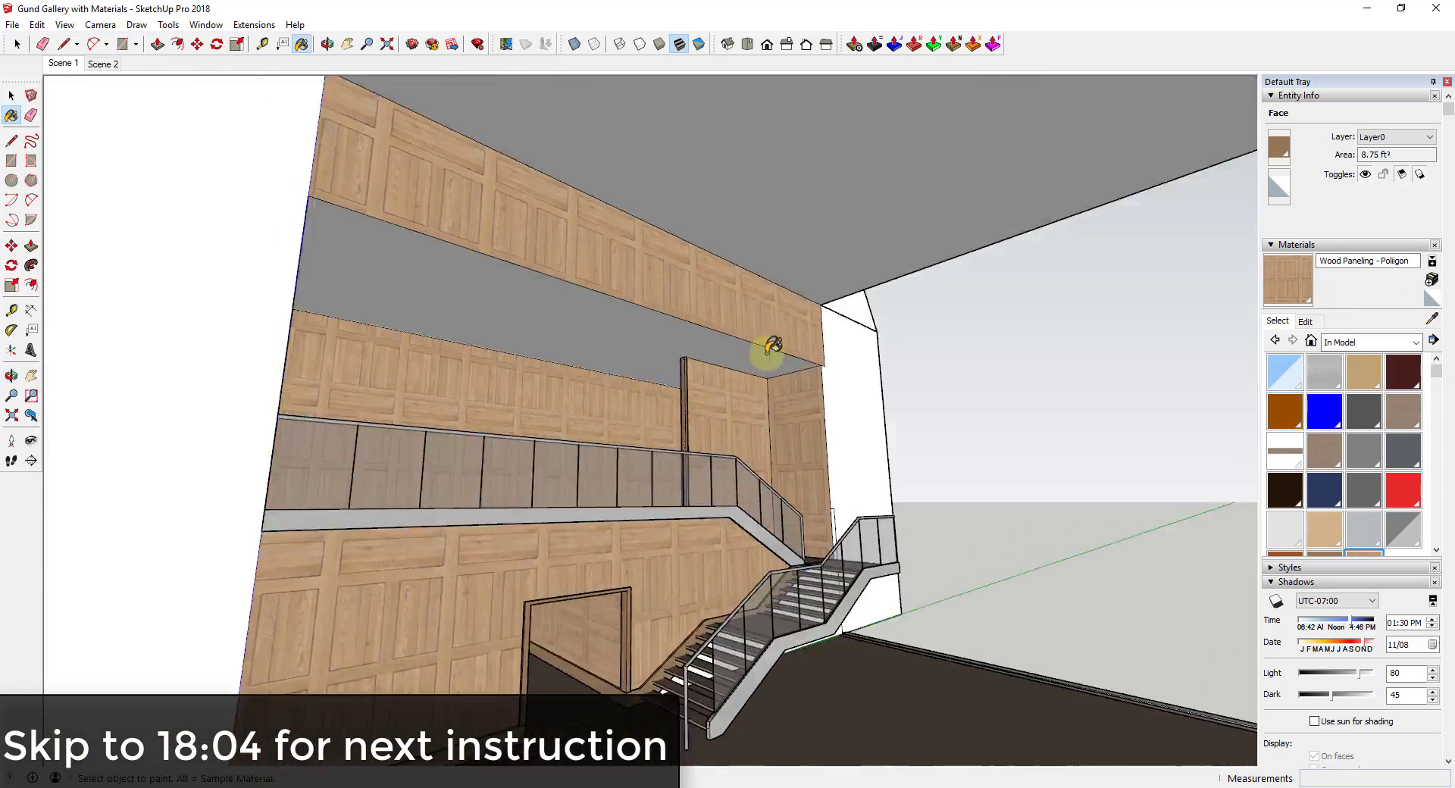
Examine the staircase, its underside and the paneled walls from several angles, ending on the saved Scene 2 view
{"action": "scroll", "coordinate": [740, 632], "scroll_direction": "up", "scroll_amount": 3}
{"action": "middle_click_drag", "start_coordinate": [740, 632], "coordinate": [315, 627]}
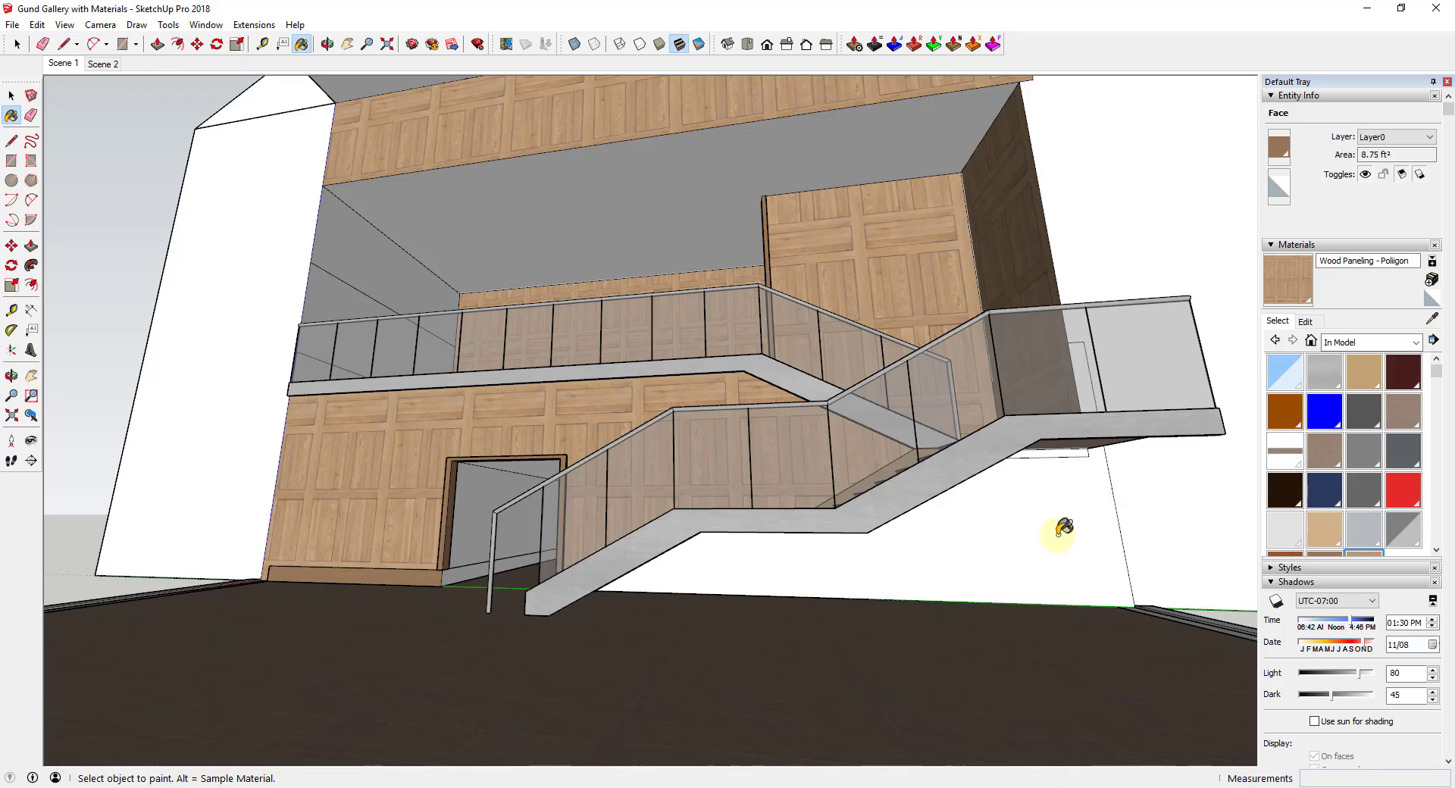
{"action": "middle_click_drag", "start_coordinate": [1063, 529], "coordinate": [981, 495]}
{"action": "scroll", "coordinate": [464, 583], "scroll_direction": "up", "scroll_amount": 3}
{"action": "scroll", "coordinate": [464, 584], "scroll_direction": "up", "scroll_amount": 2}
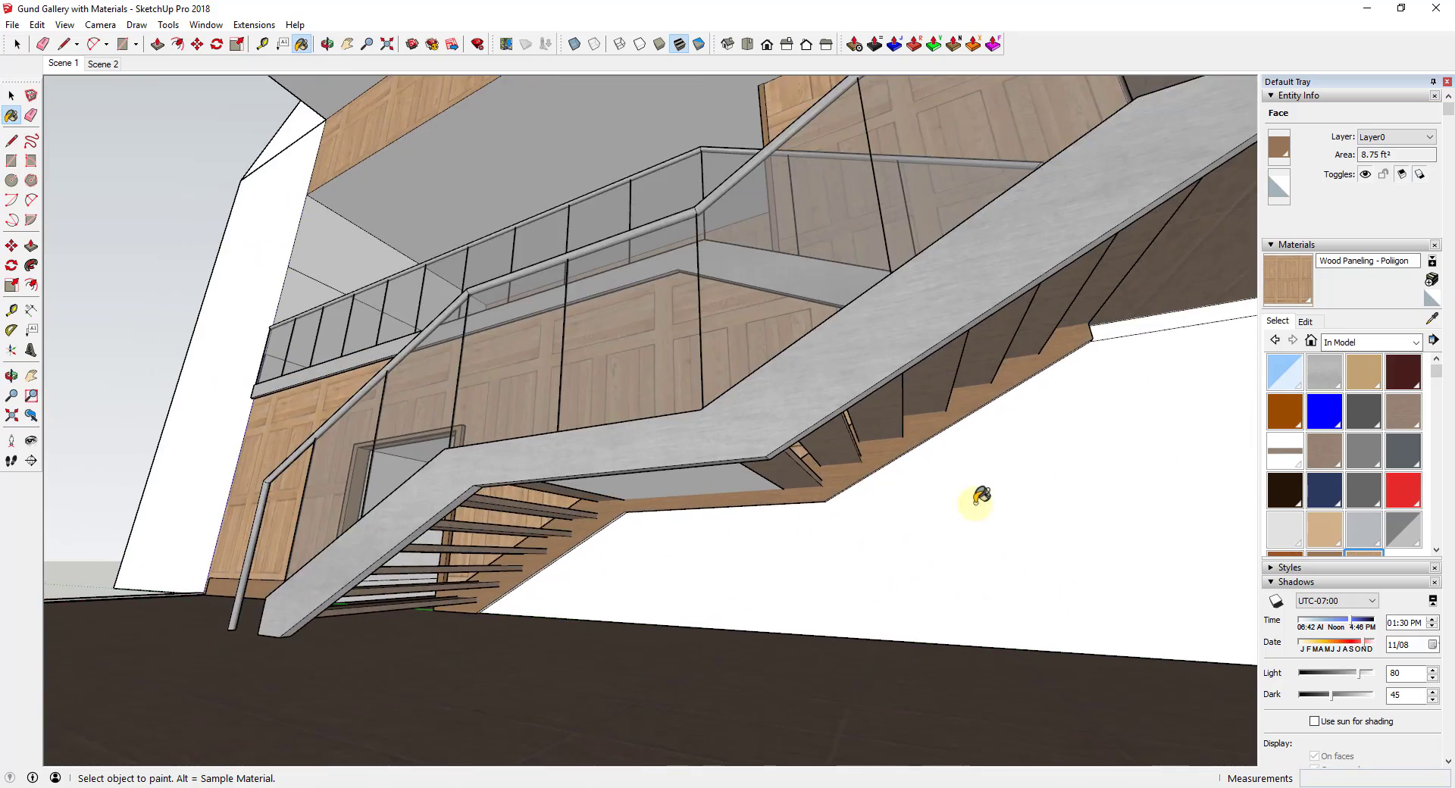
{"action": "middle_click_drag", "start_coordinate": [504, 598], "coordinate": [470, 624]}
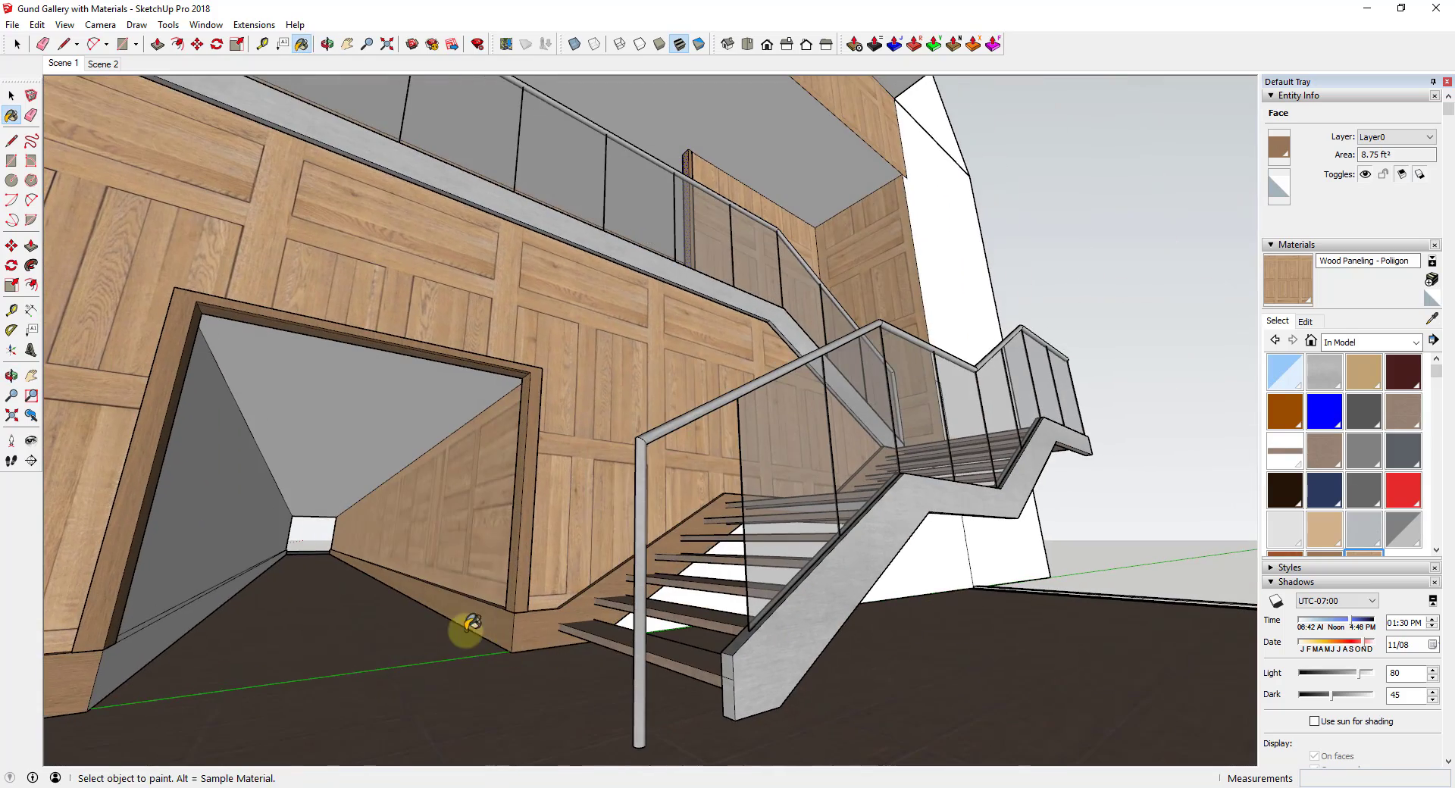
{"action": "middle_click_drag", "start_coordinate": [956, 579], "coordinate": [513, 588]}
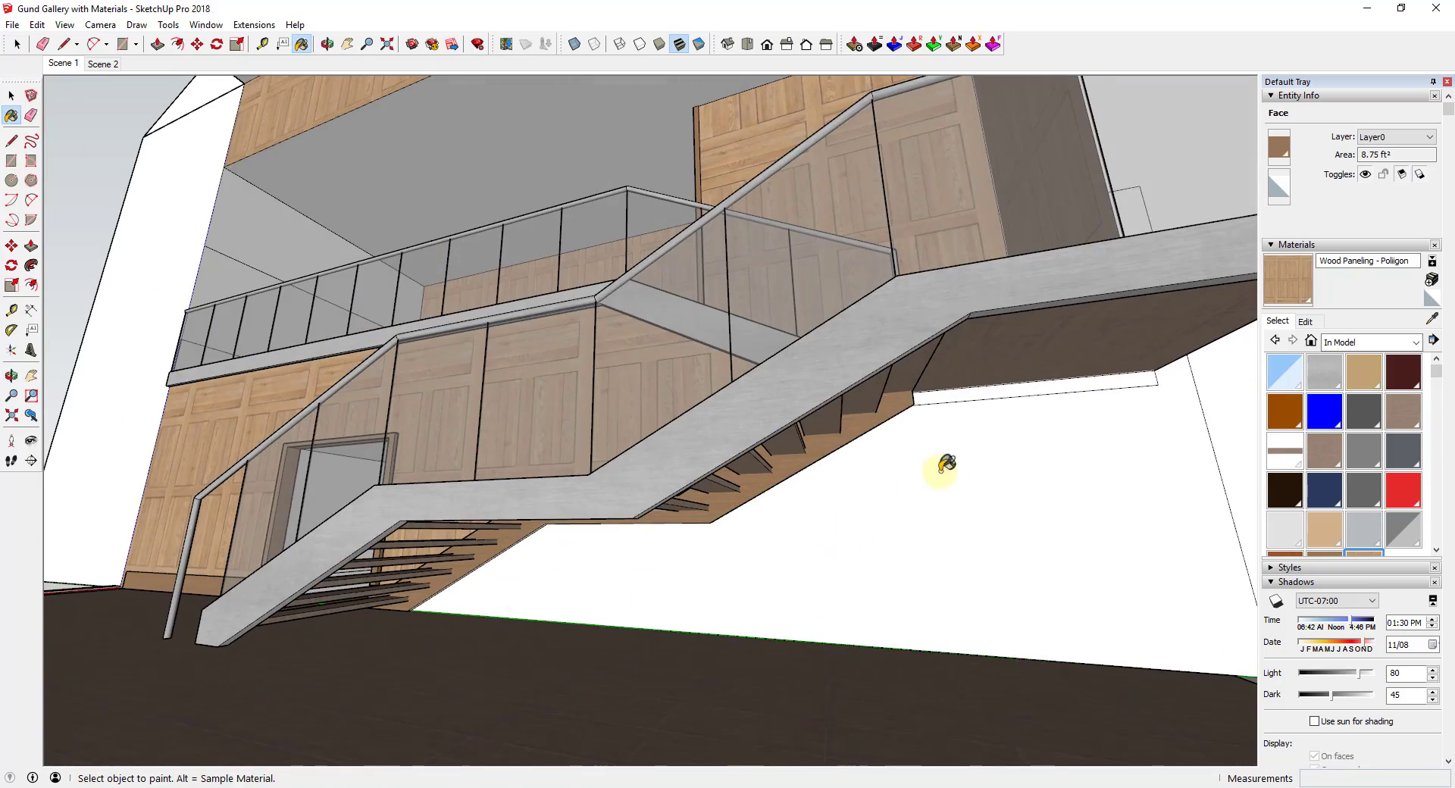
{"action": "middle_click_drag", "start_coordinate": [976, 438], "coordinate": [925, 504]}
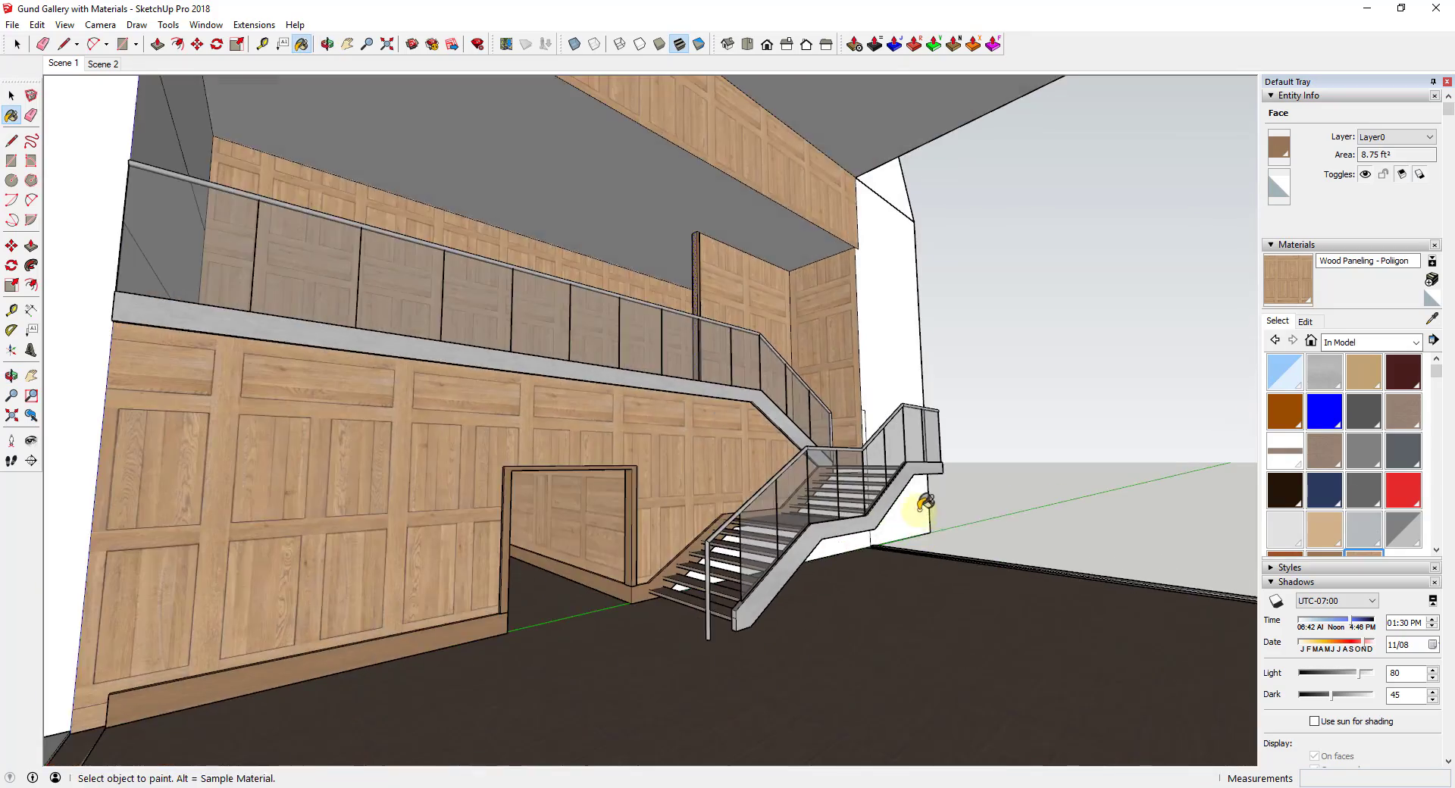
{"action": "scroll", "coordinate": [925, 503], "scroll_direction": "down", "scroll_amount": 5}
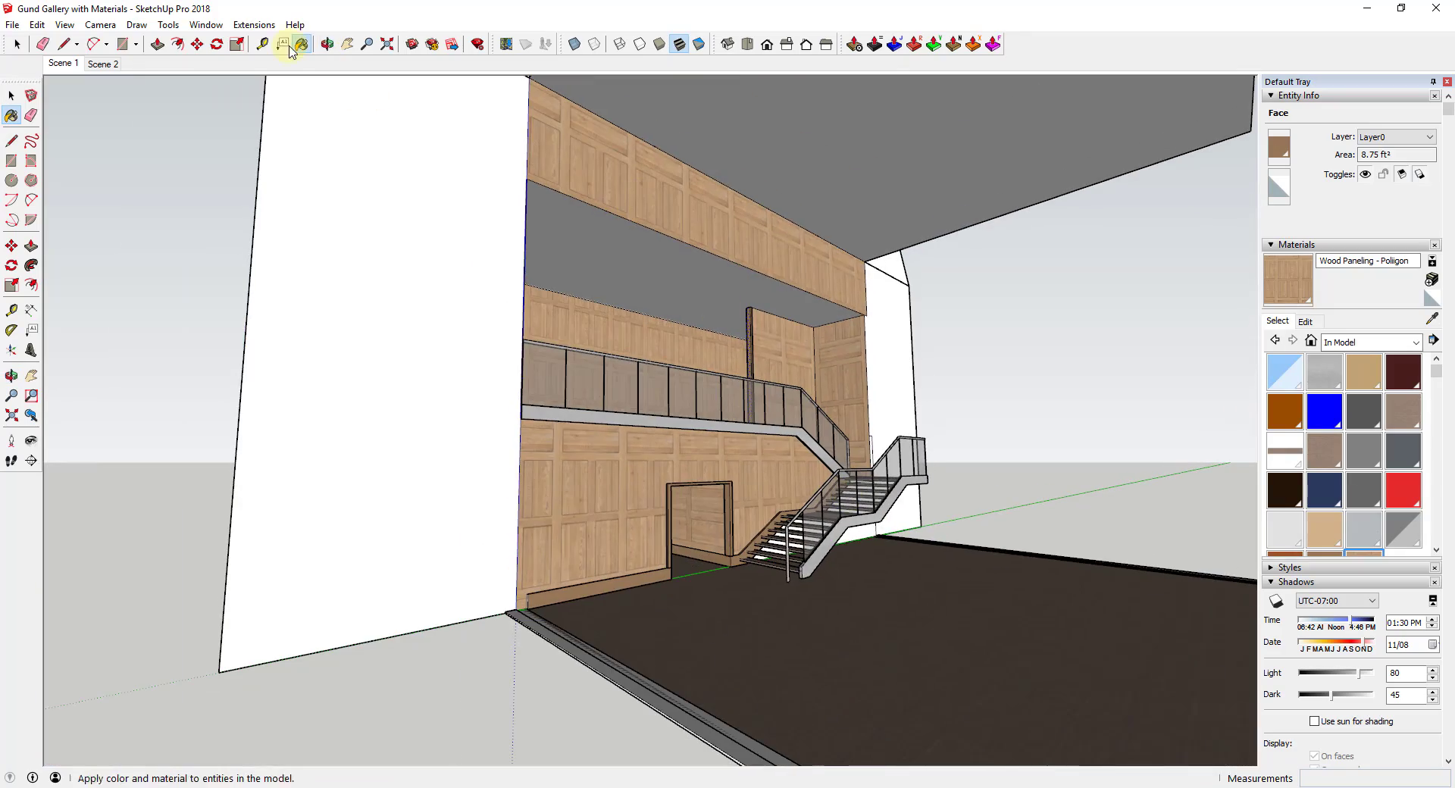
{"action": "left_click", "coordinate": [102, 63]}
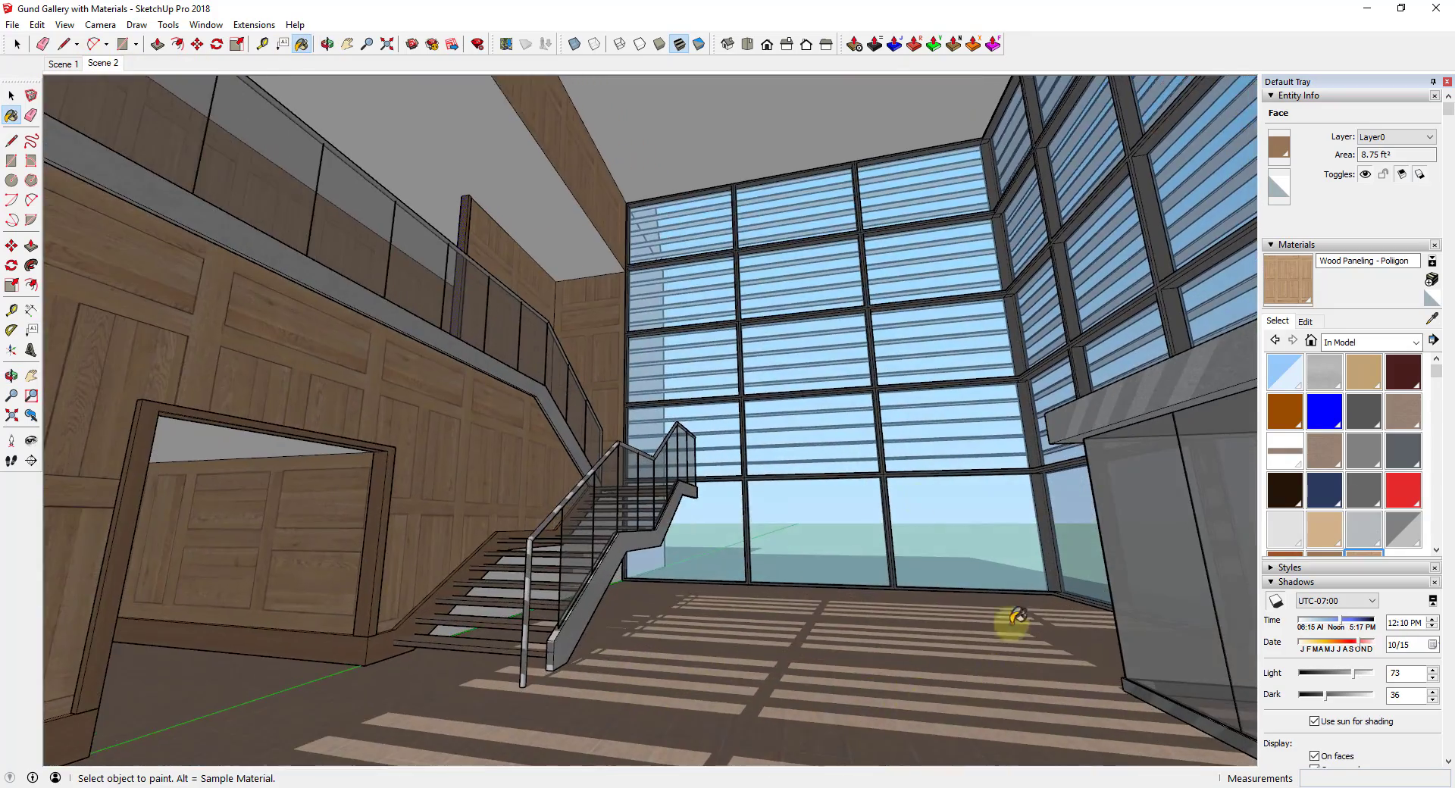